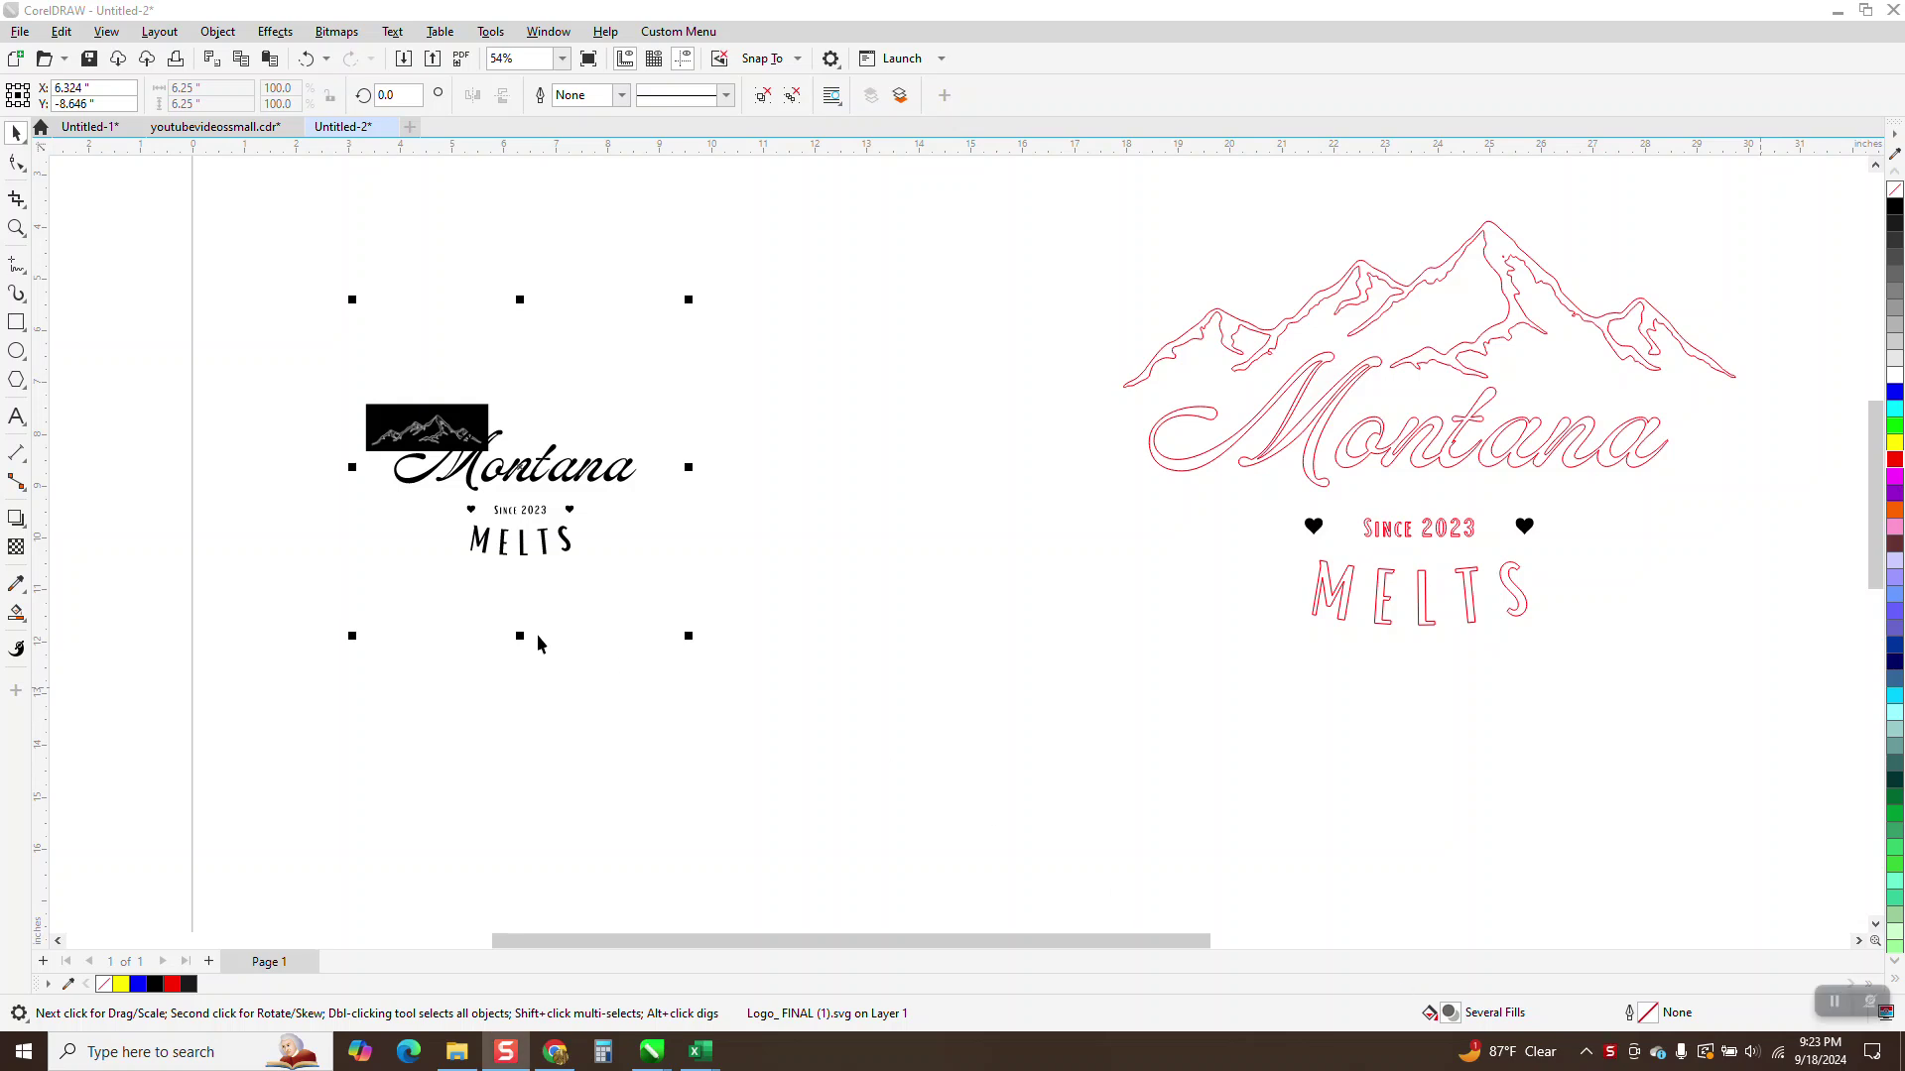
Draw a yellow-filled rectangle around the small black Montana logo.
{"action": "left_click", "coordinate": [17, 231]}
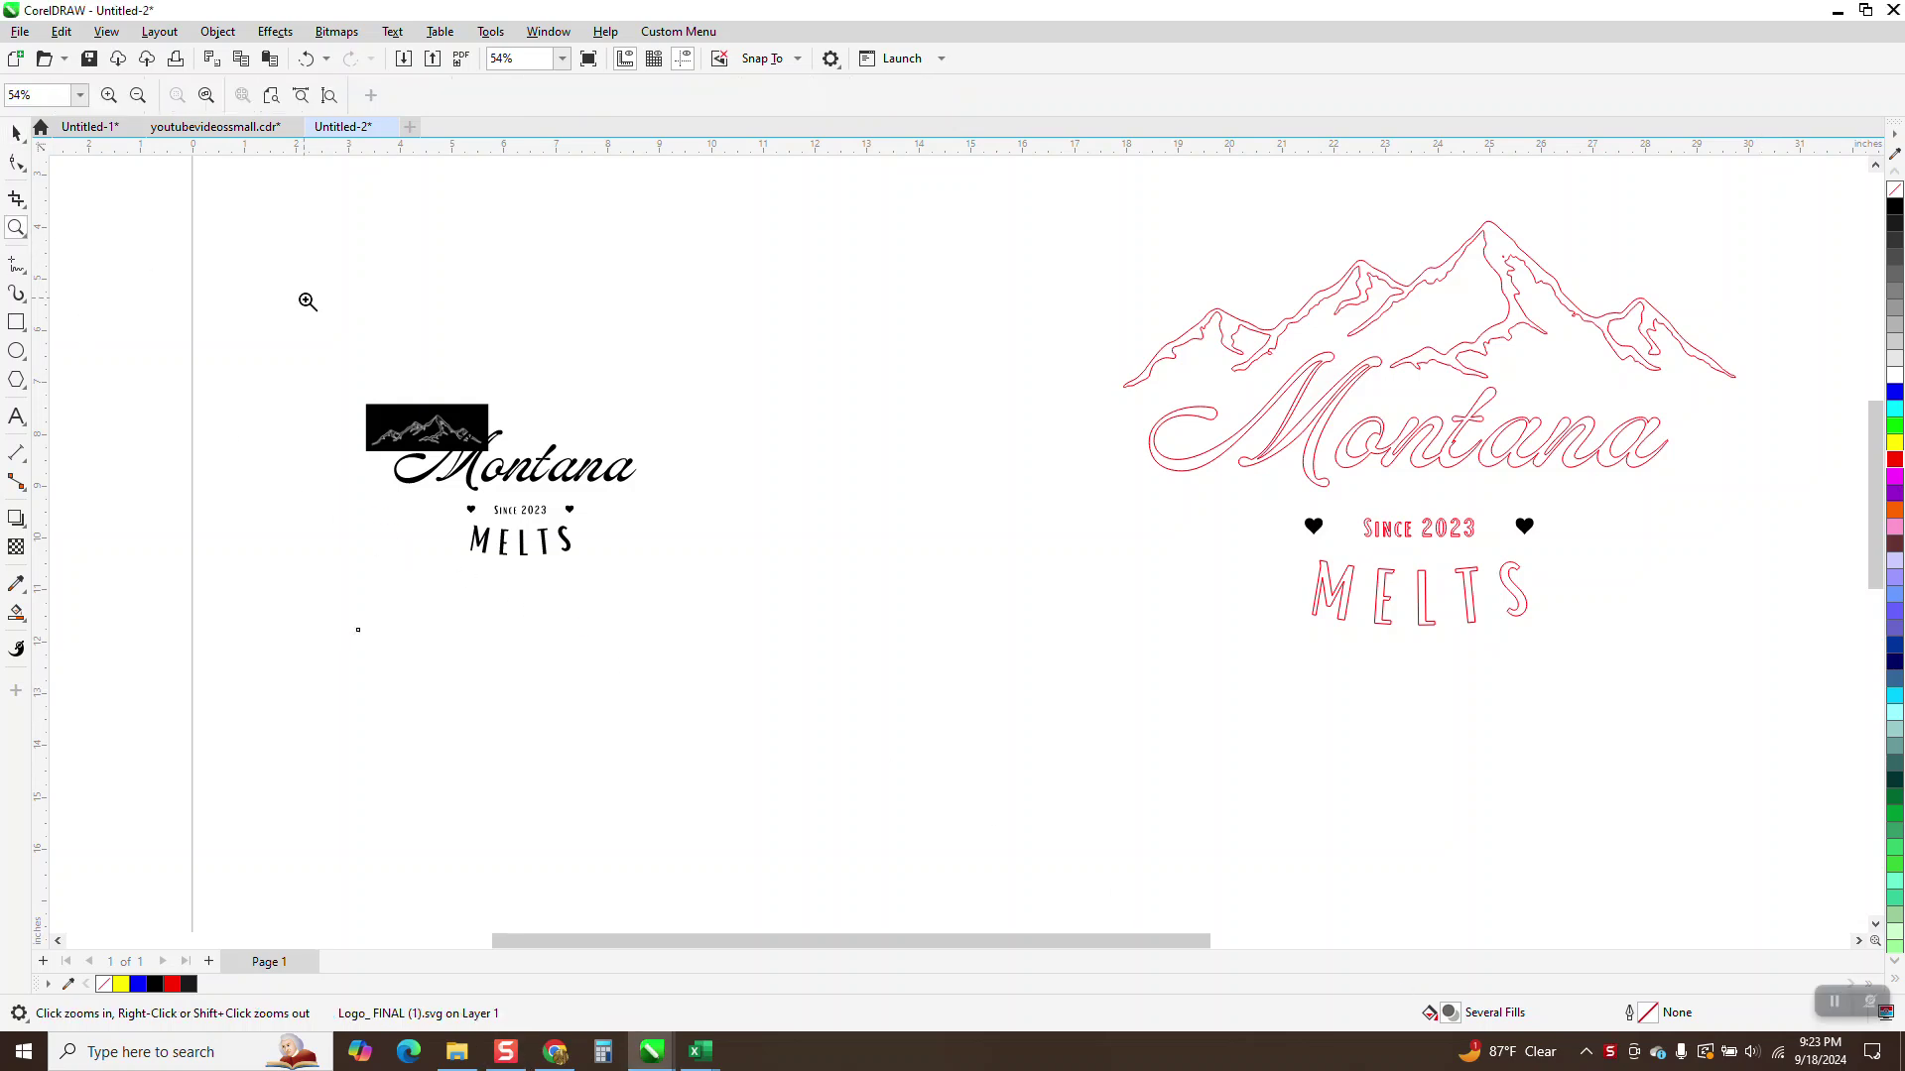
{"action": "left_click_drag", "start_coordinate": [293, 320], "coordinate": [735, 621]}
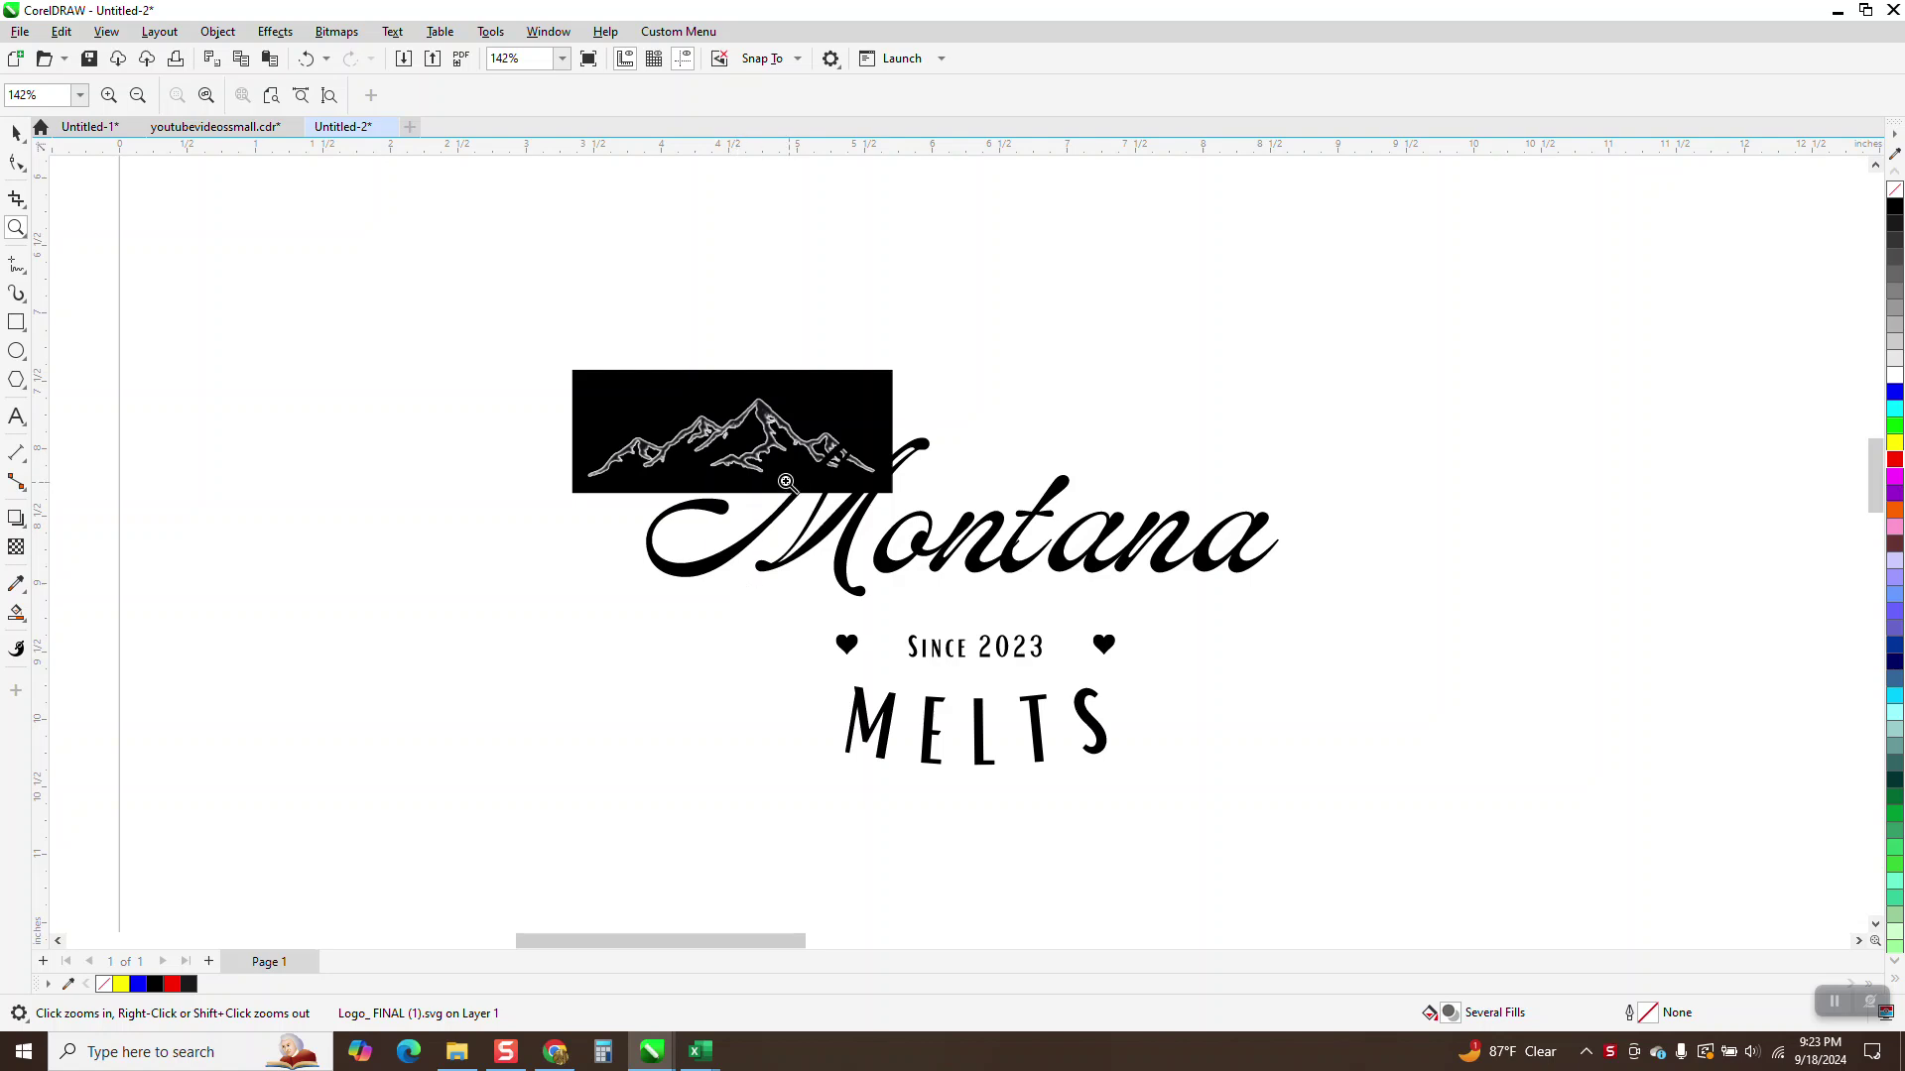
{"action": "left_click", "coordinate": [16, 133]}
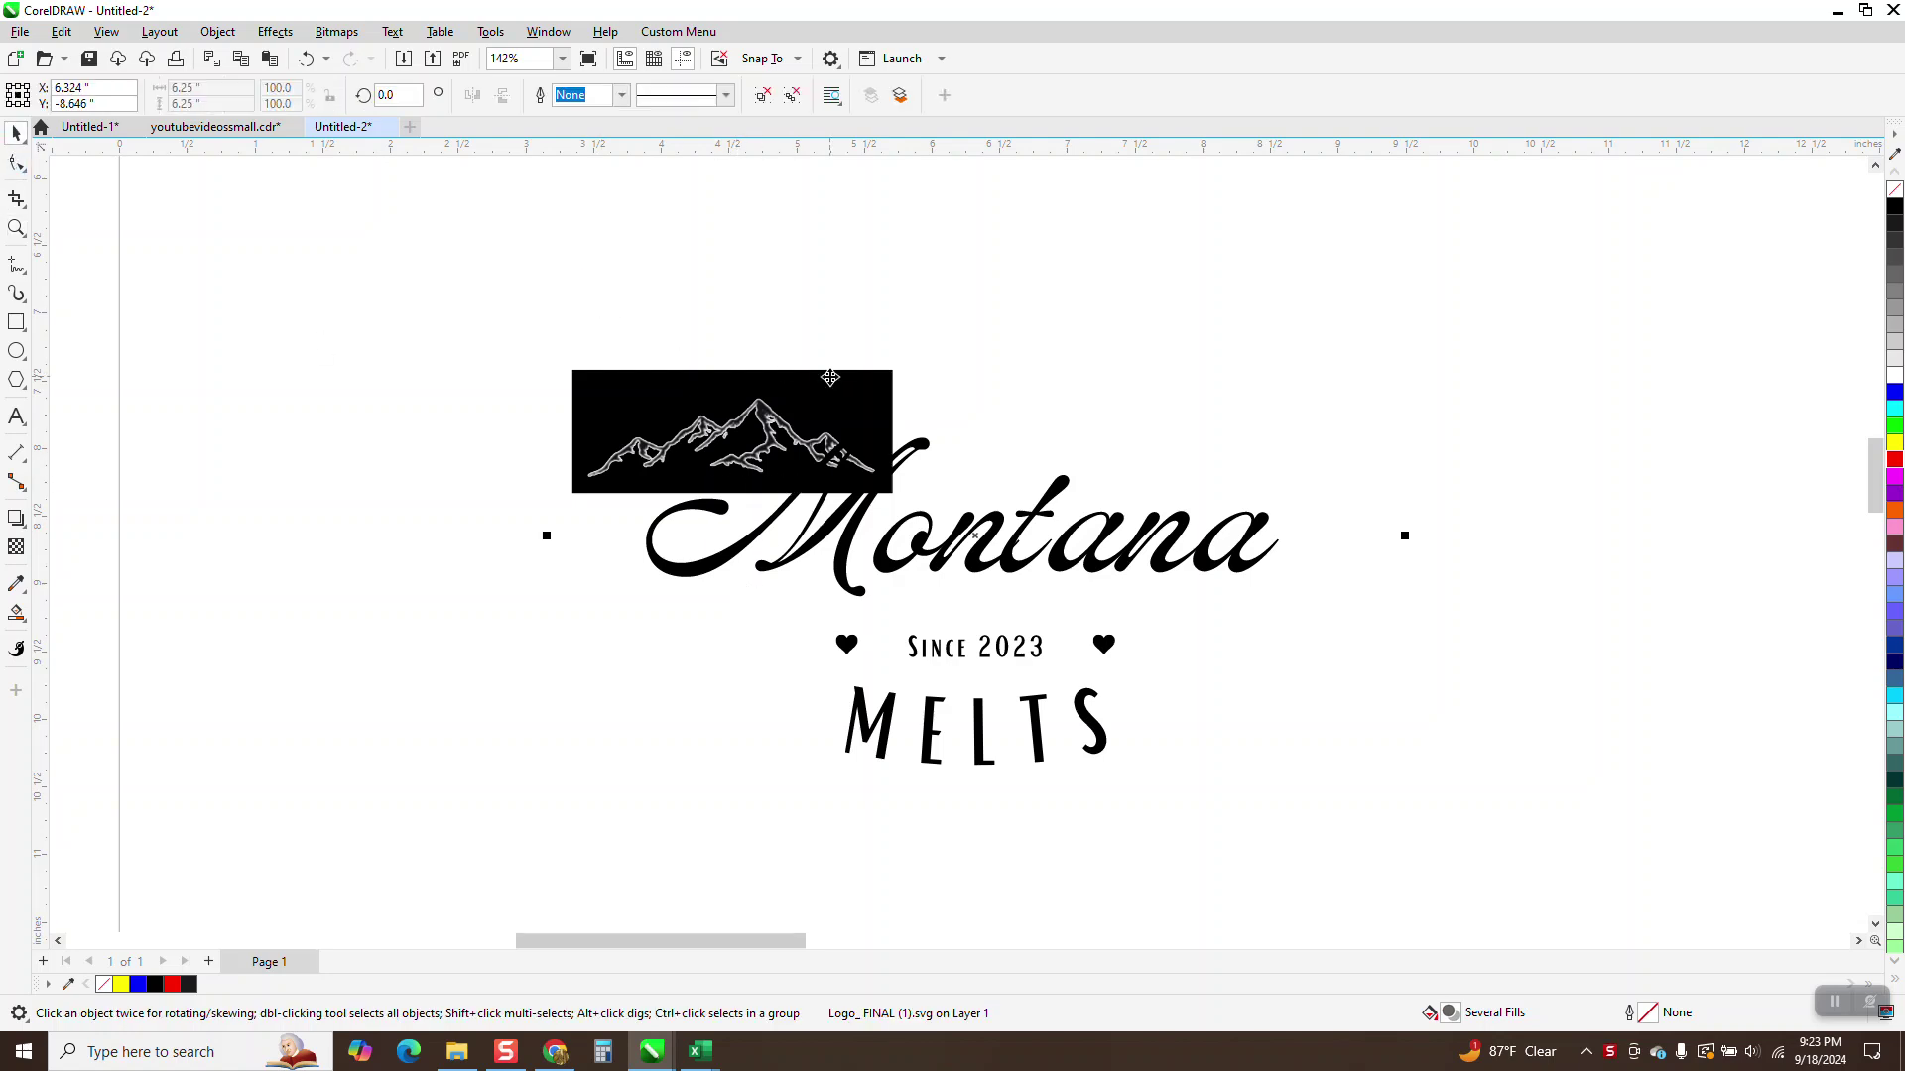
{"action": "scroll", "coordinate": [799, 381], "scroll_direction": "down", "scroll_amount": 3}
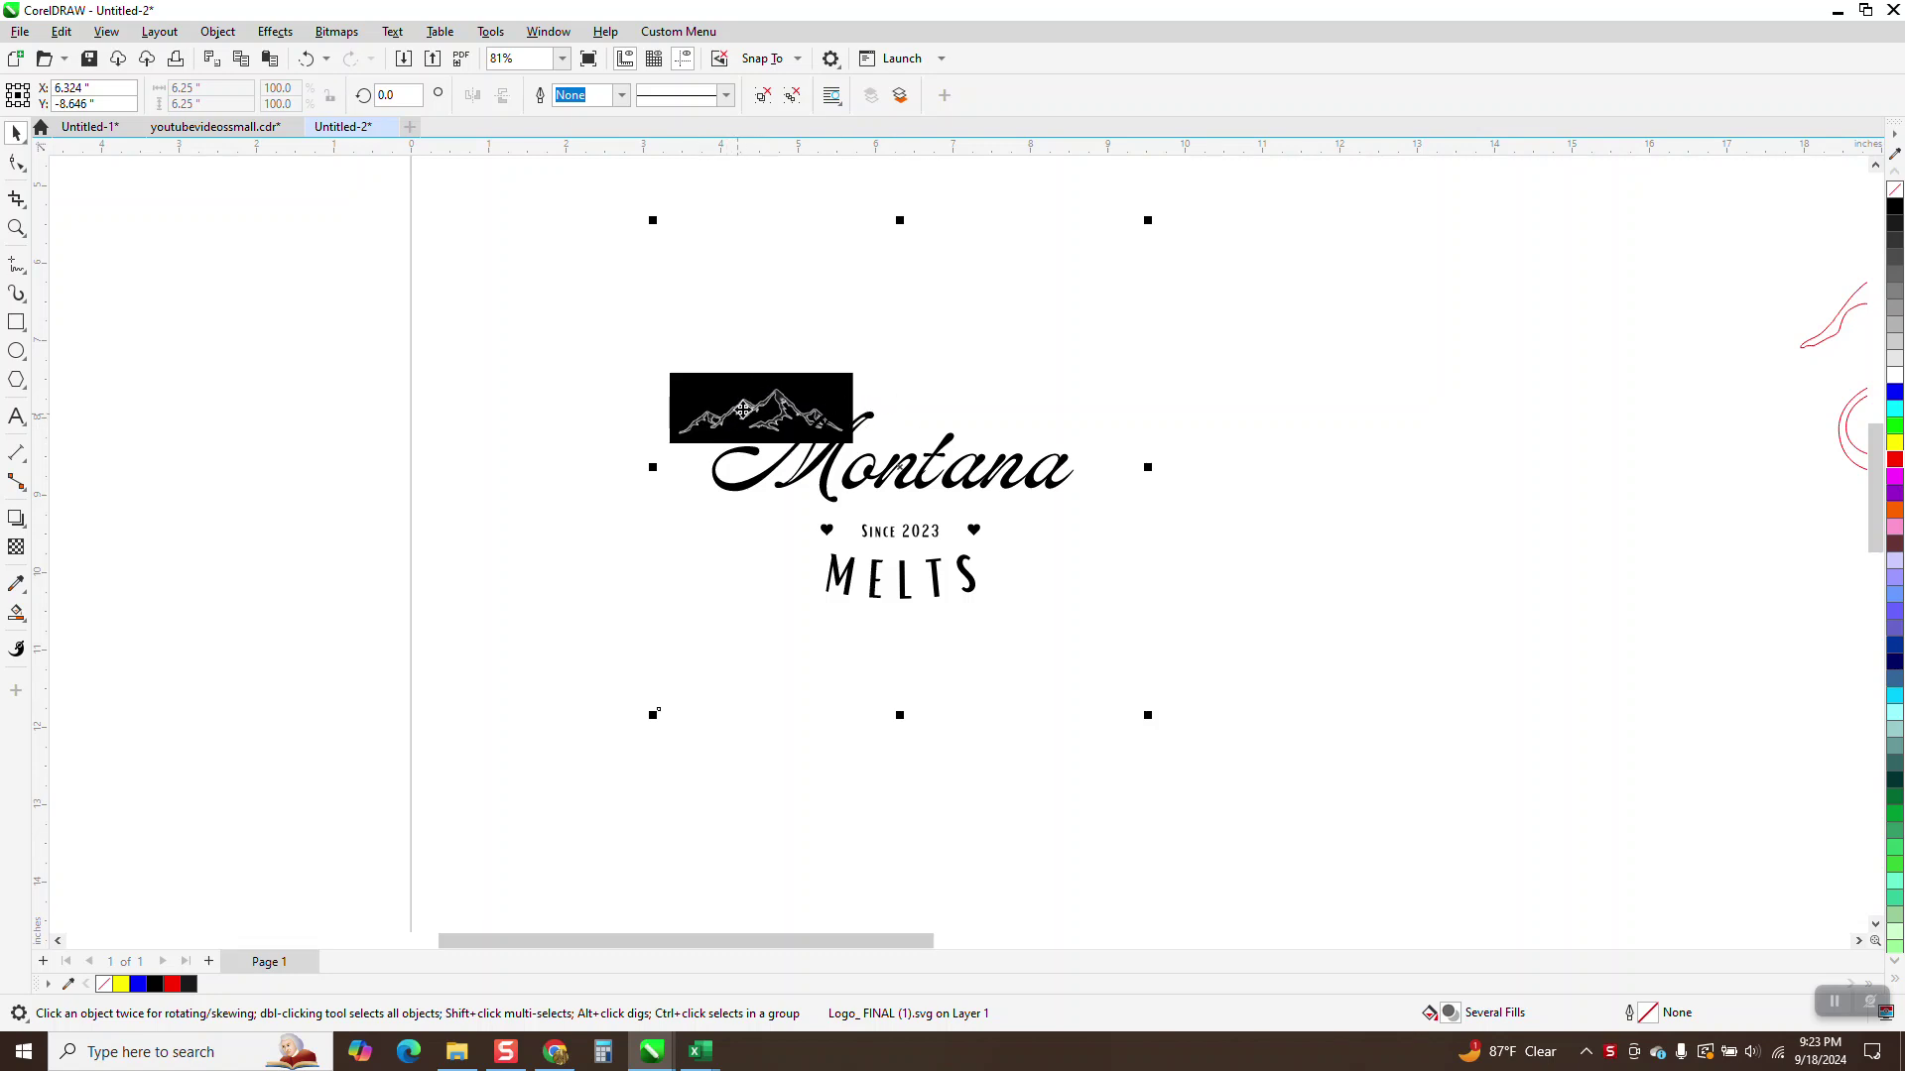
{"action": "scroll", "coordinate": [774, 399], "scroll_direction": "down", "scroll_amount": 2}
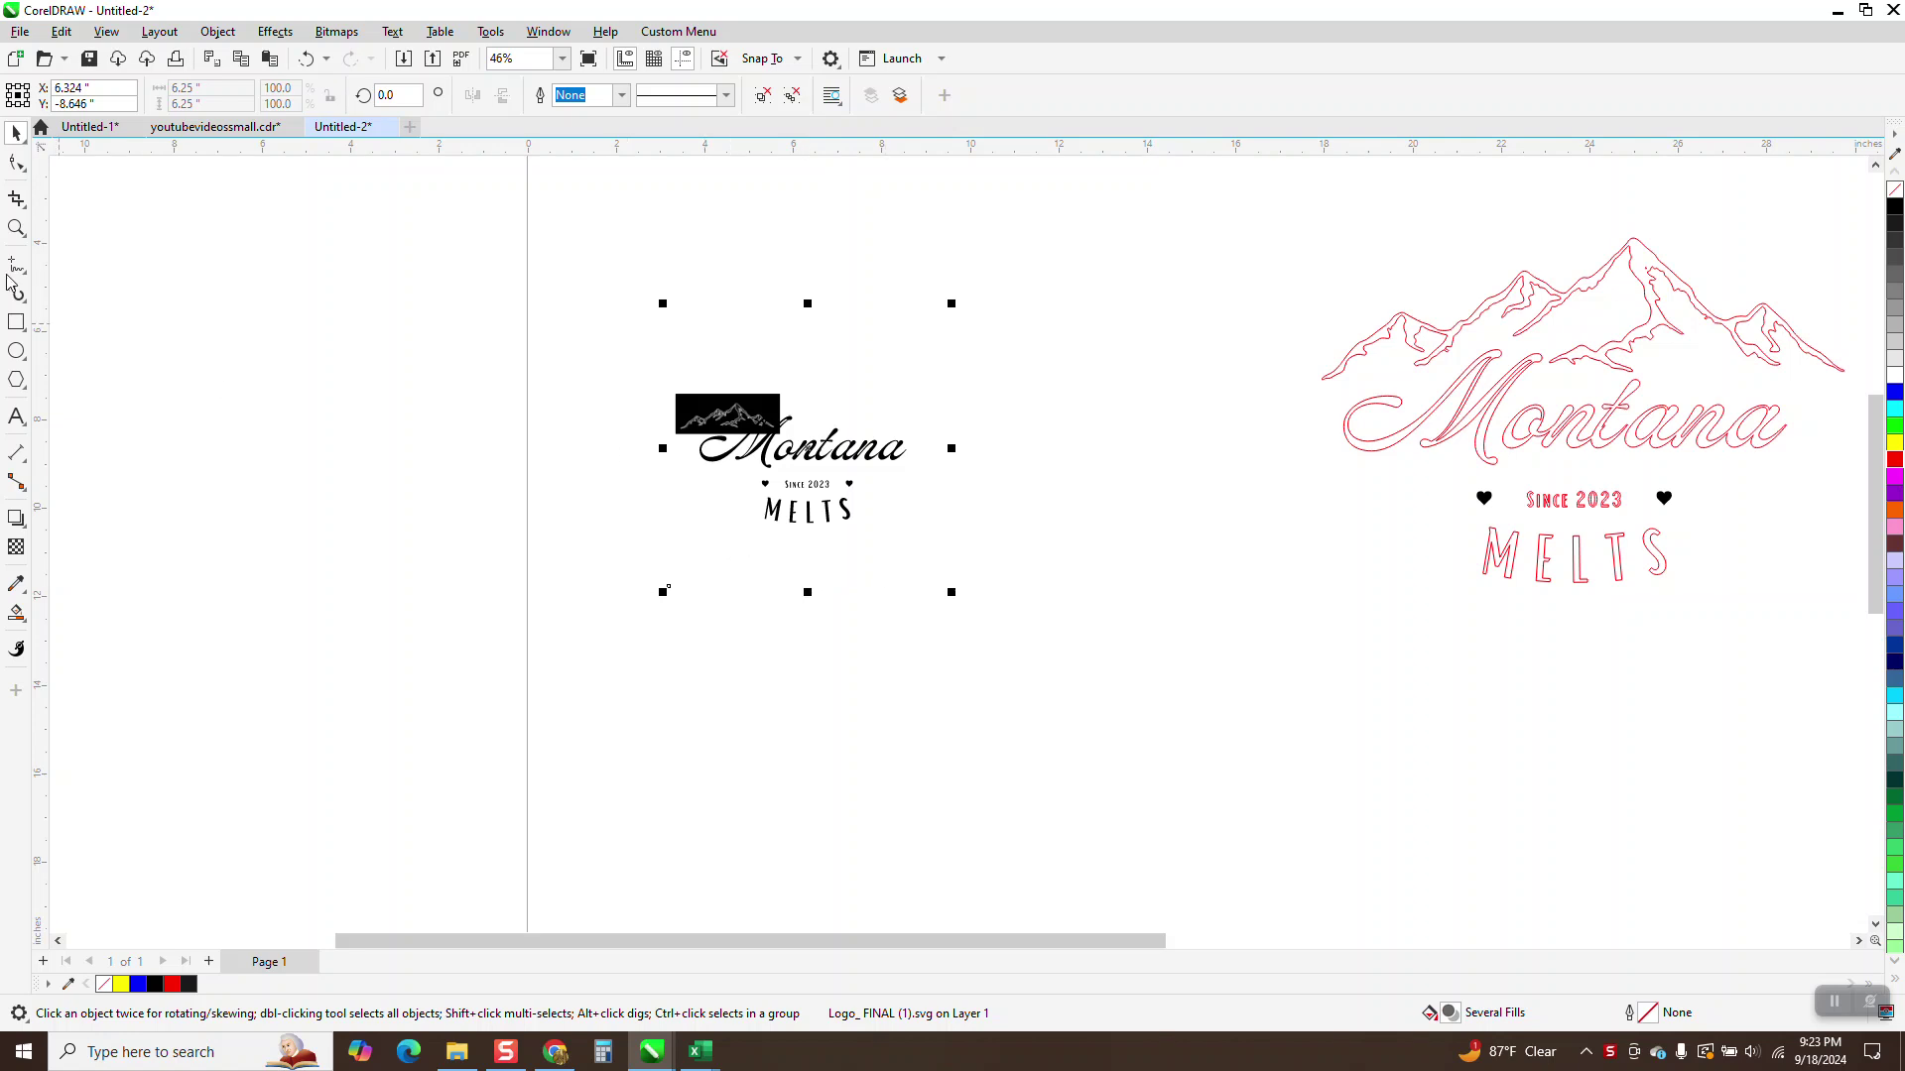
{"action": "left_click", "coordinate": [16, 323]}
{"action": "left_click_drag", "start_coordinate": [621, 283], "coordinate": [1040, 588]}
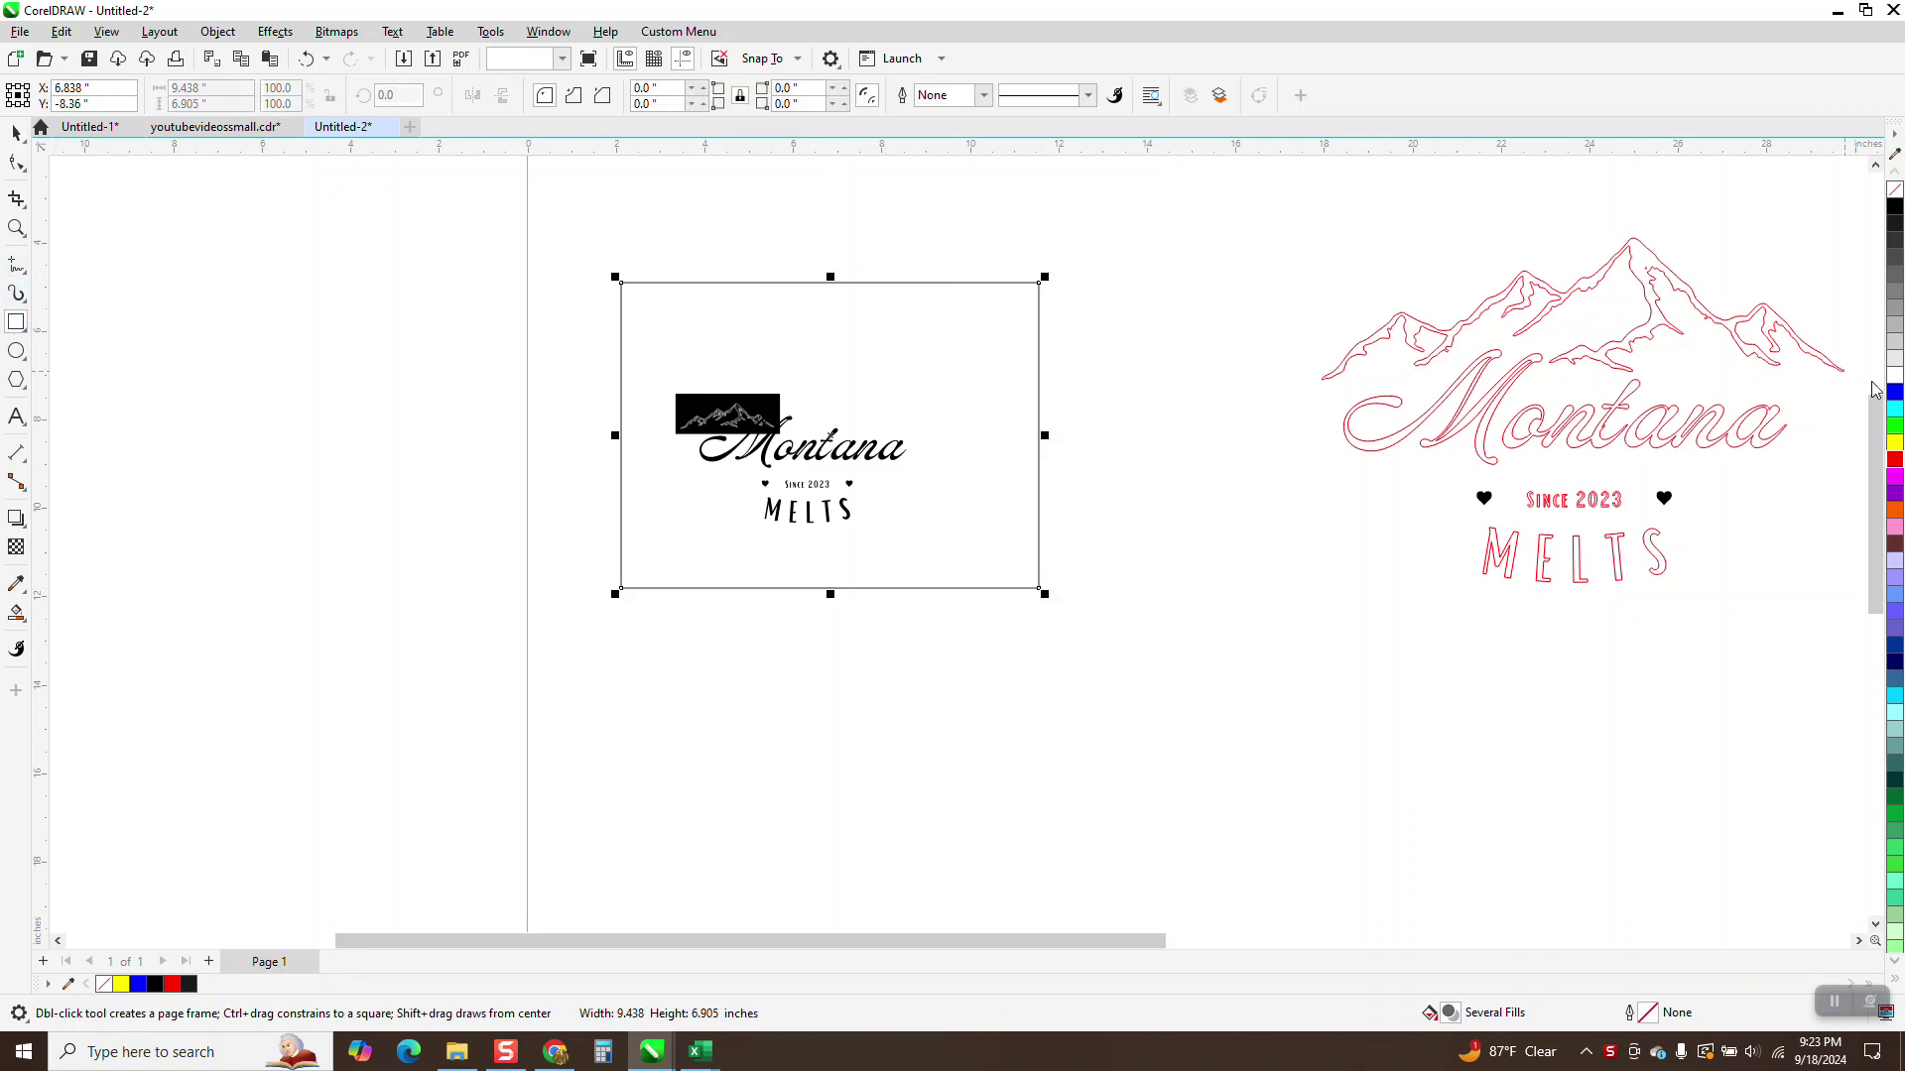
{"action": "left_click", "coordinate": [1894, 442]}
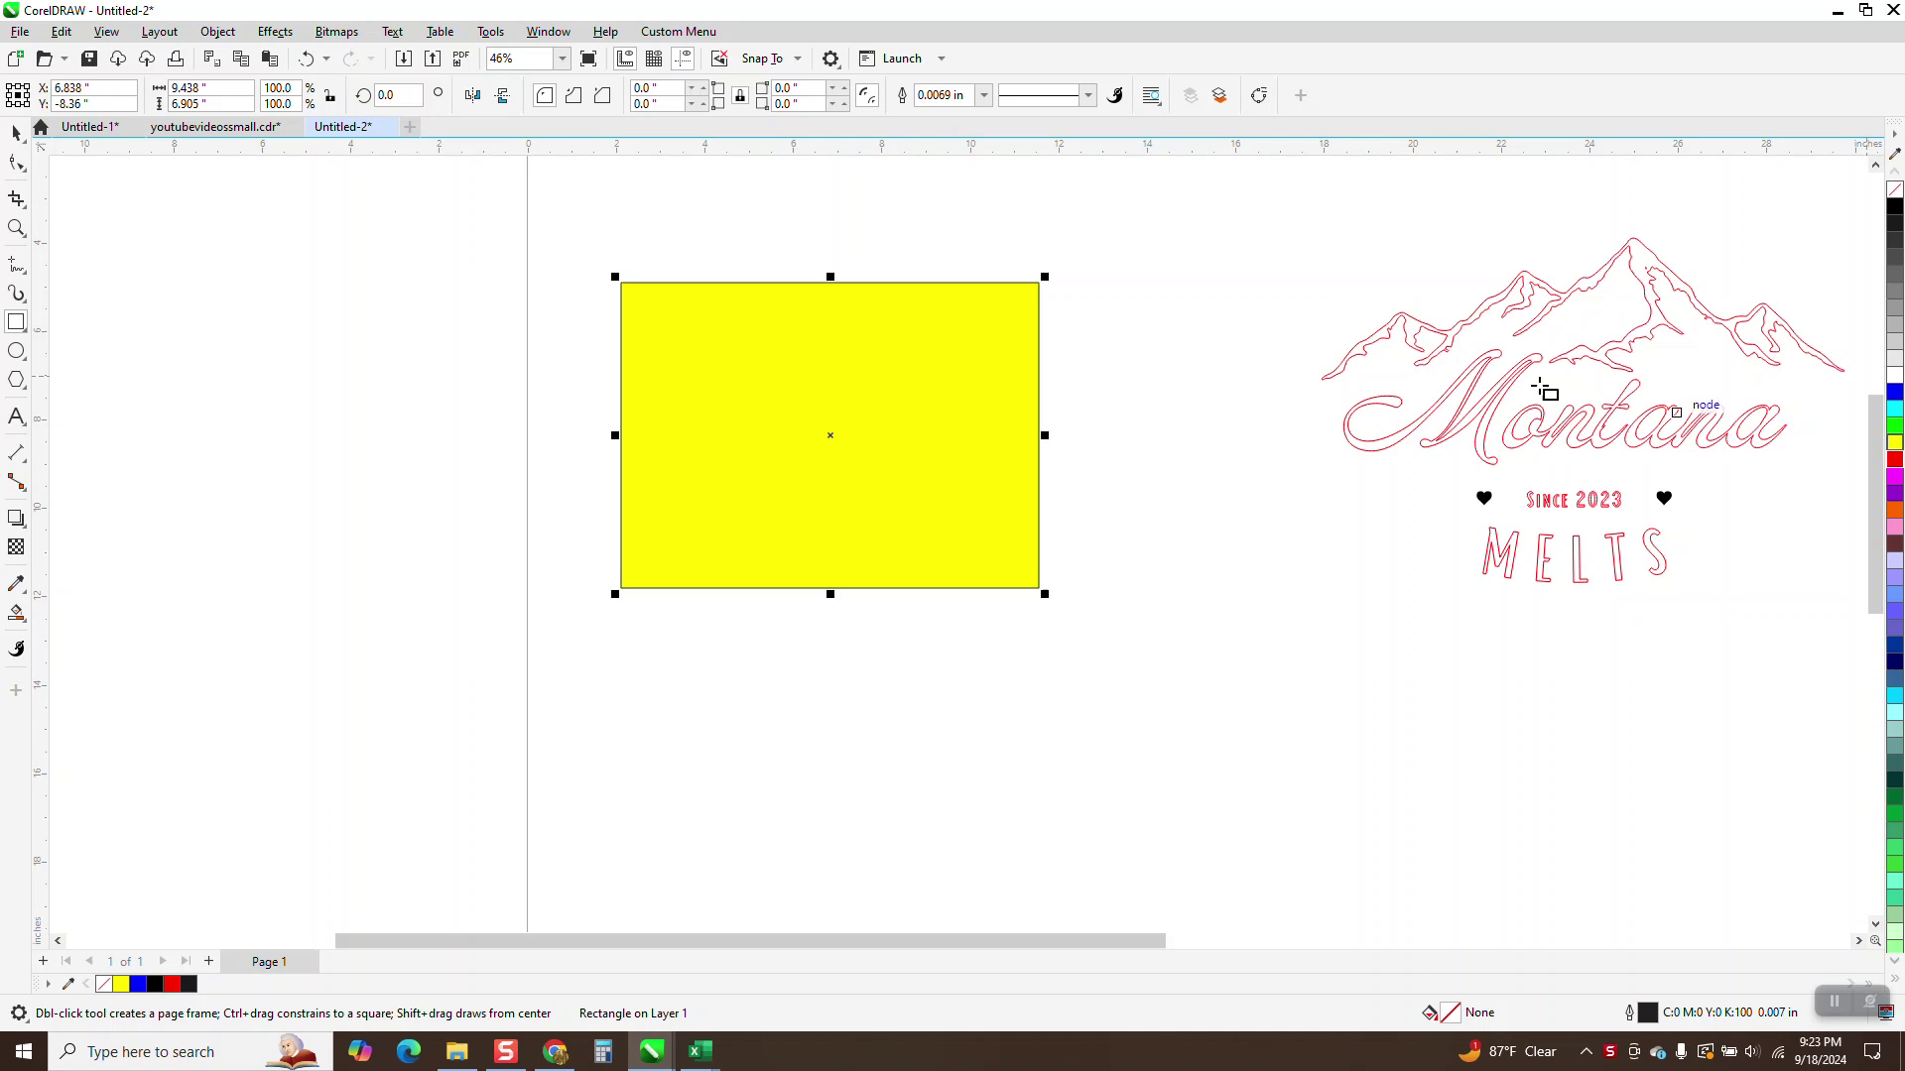
Send the yellow rectangle to the back of the page, behind the logo.
{"action": "left_click", "coordinate": [217, 30]}
{"action": "mouse_move", "coordinate": [260, 352]}
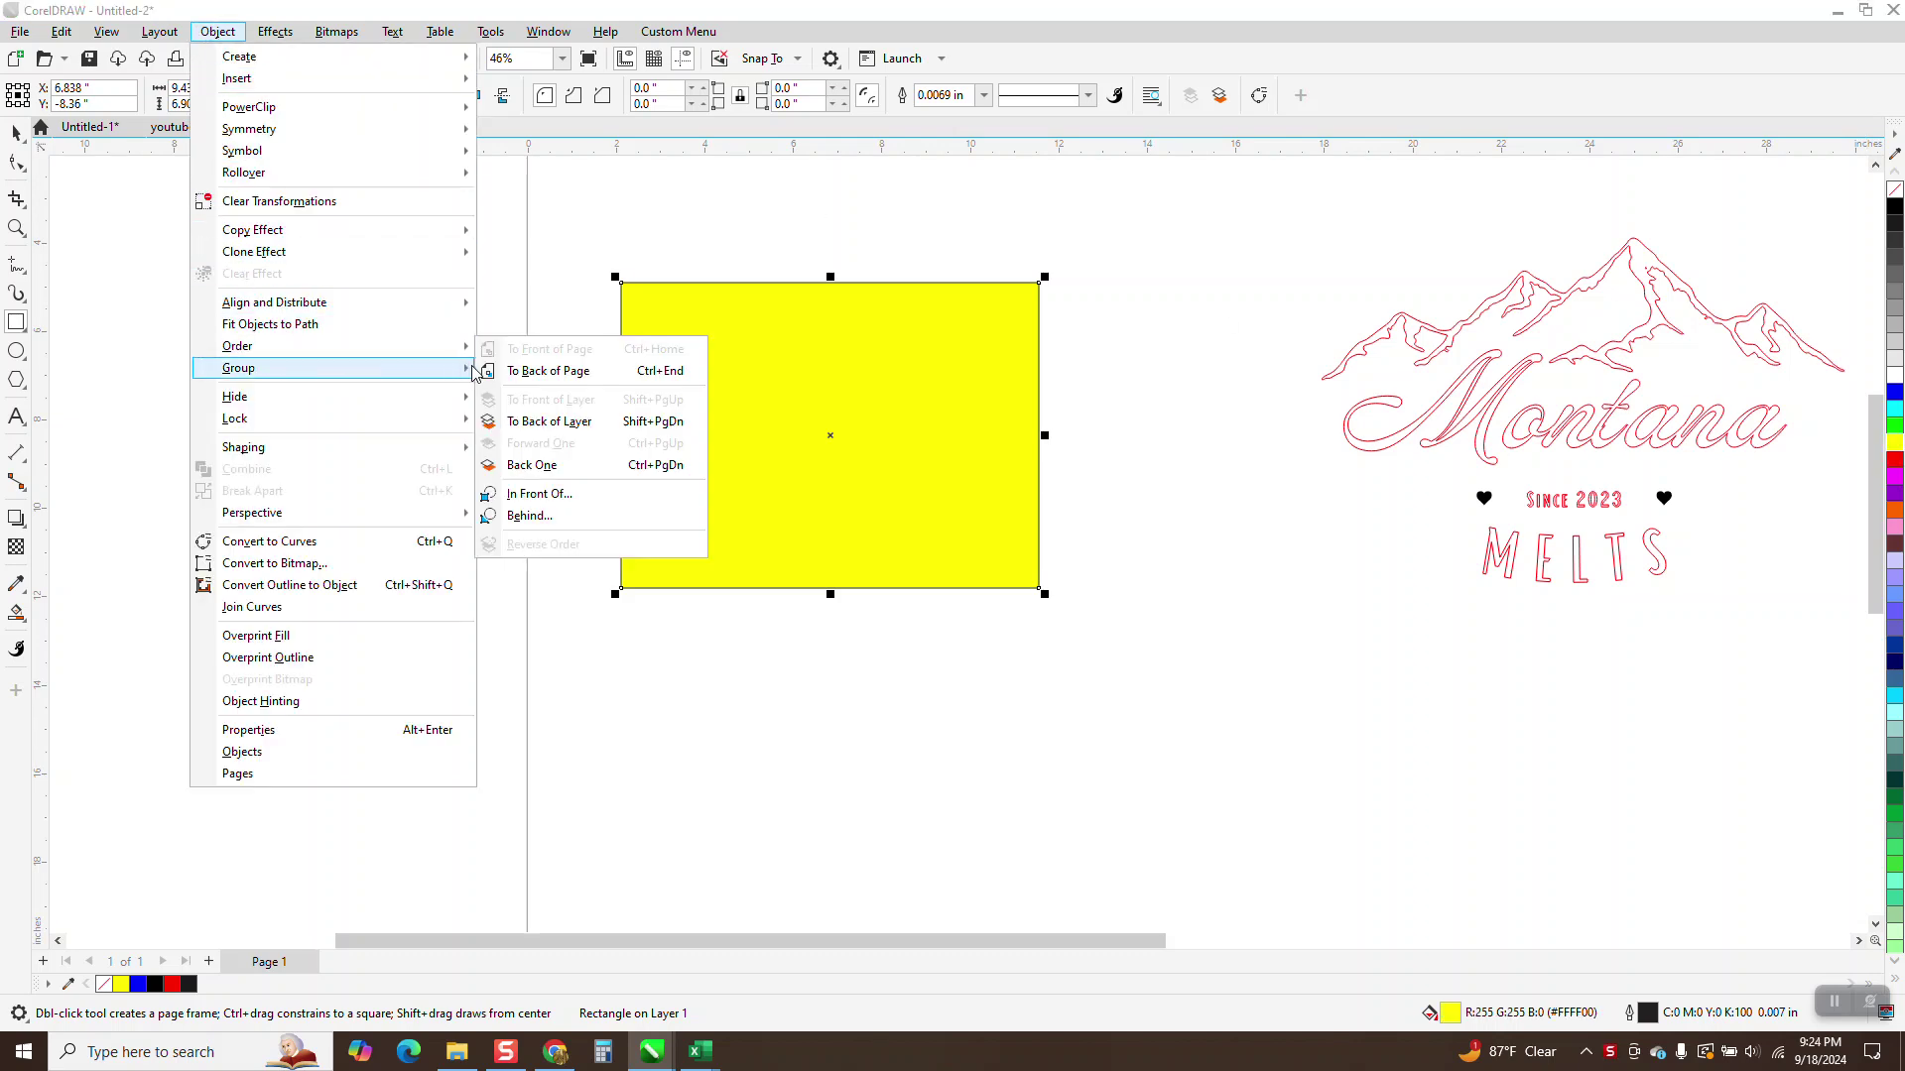
{"action": "left_click", "coordinate": [517, 370]}
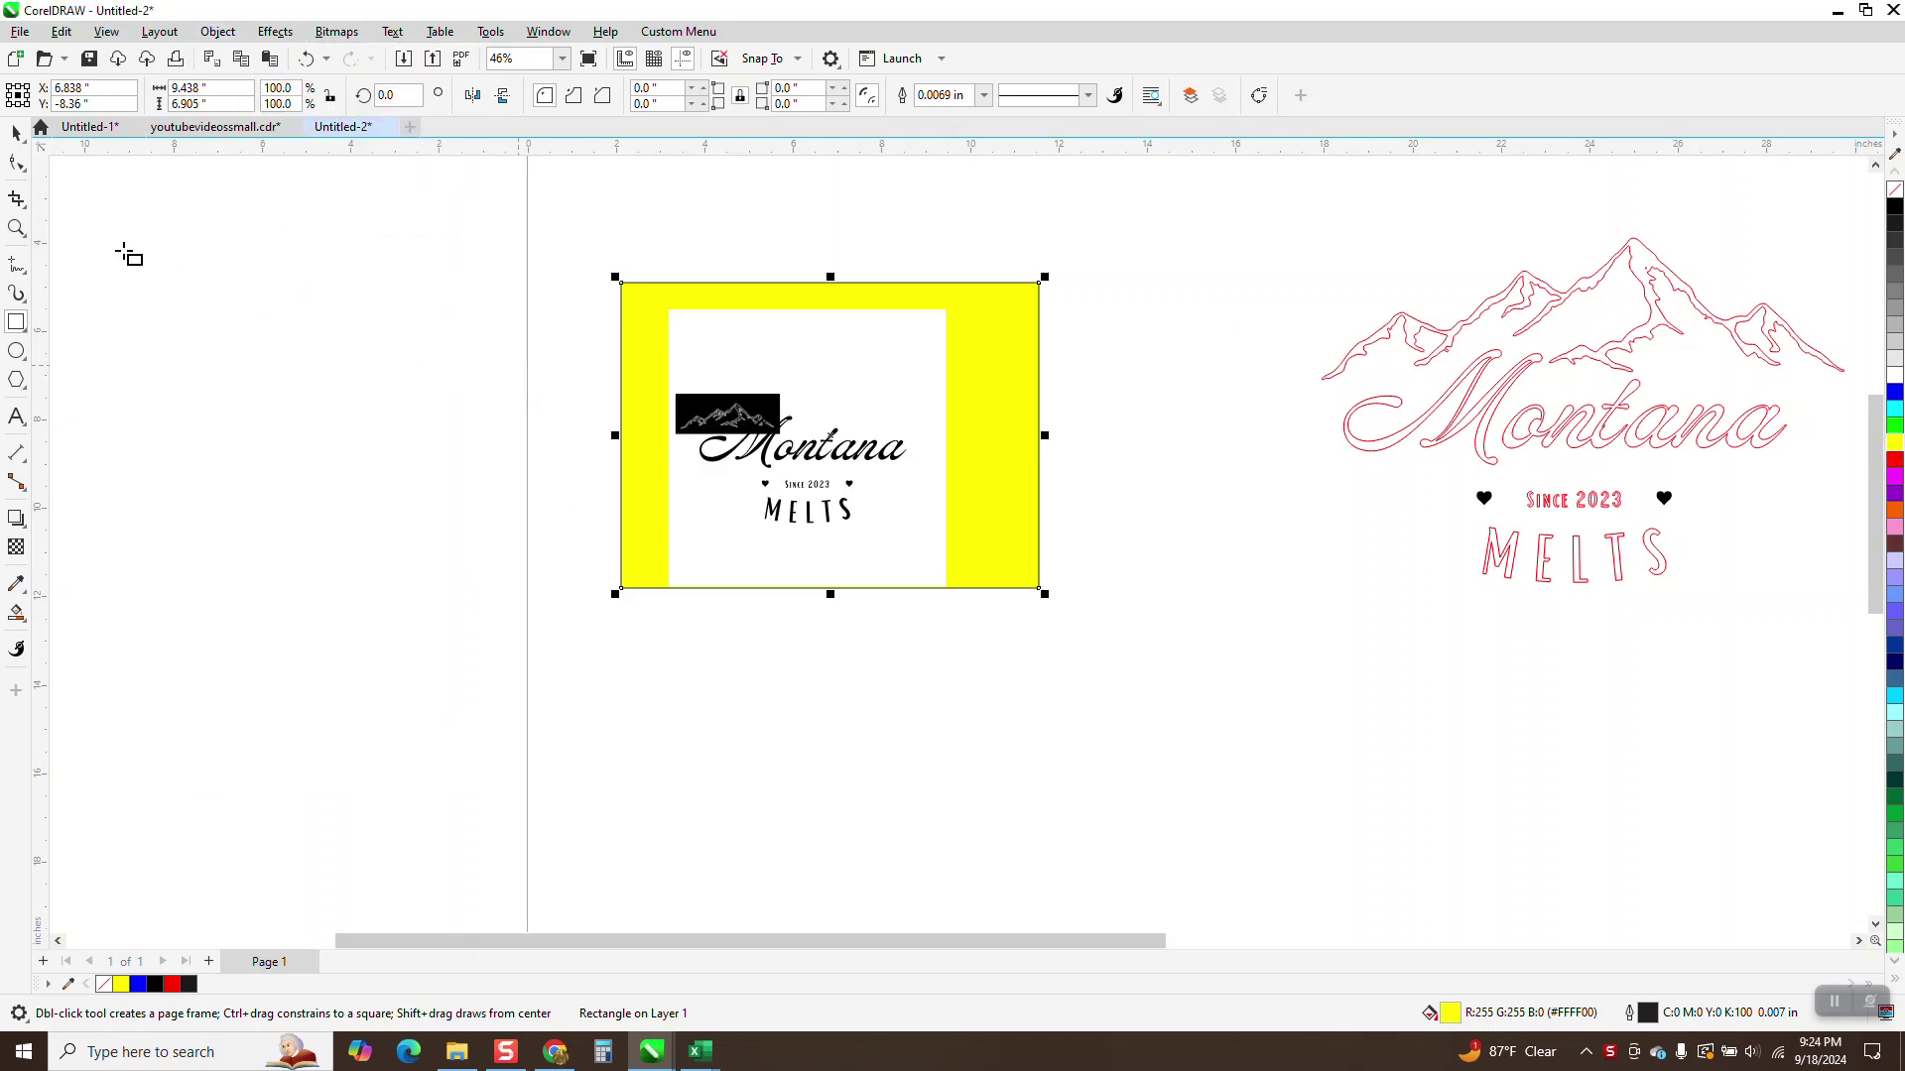
Ungroup the black Montana logo into its separate pieces.
{"action": "left_click", "coordinate": [16, 132]}
{"action": "left_click", "coordinate": [335, 326]}
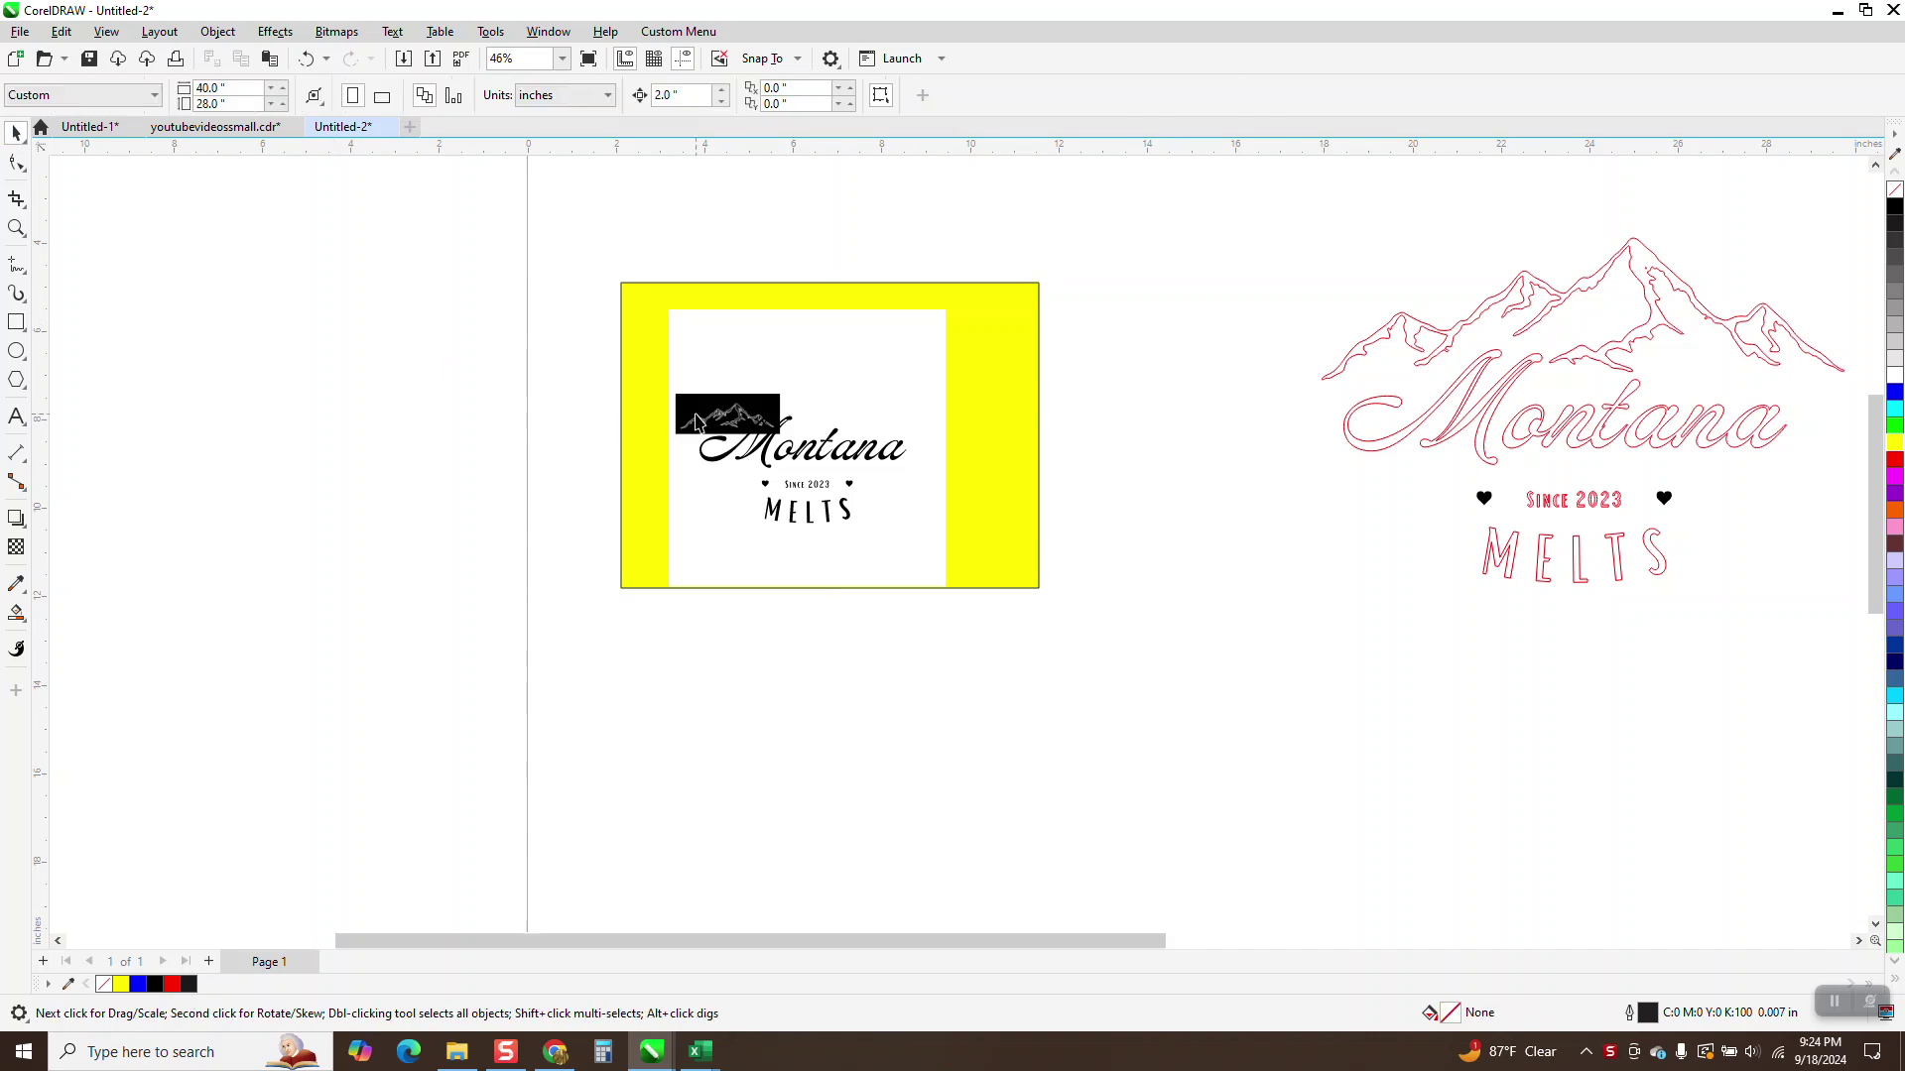
{"action": "left_click", "coordinate": [697, 422]}
{"action": "left_click", "coordinate": [217, 31]}
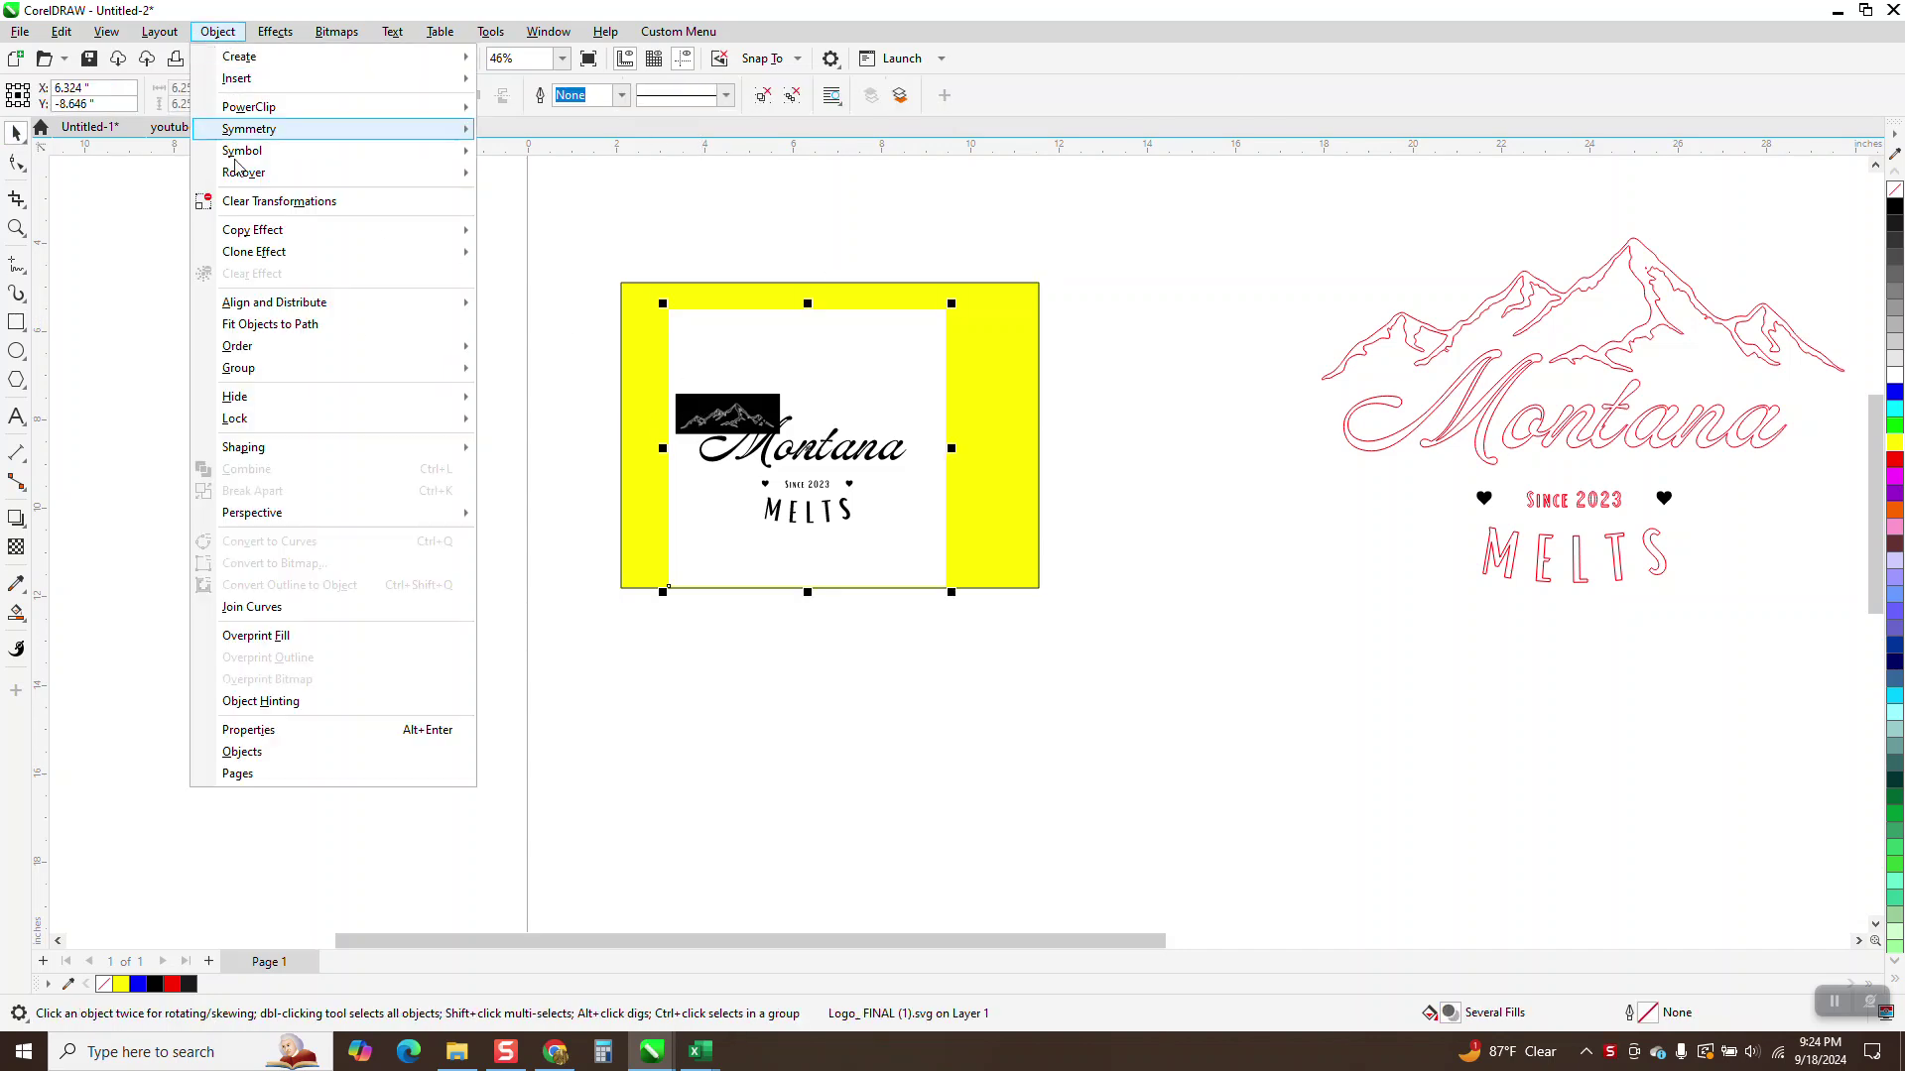
{"action": "mouse_move", "coordinate": [285, 377]}
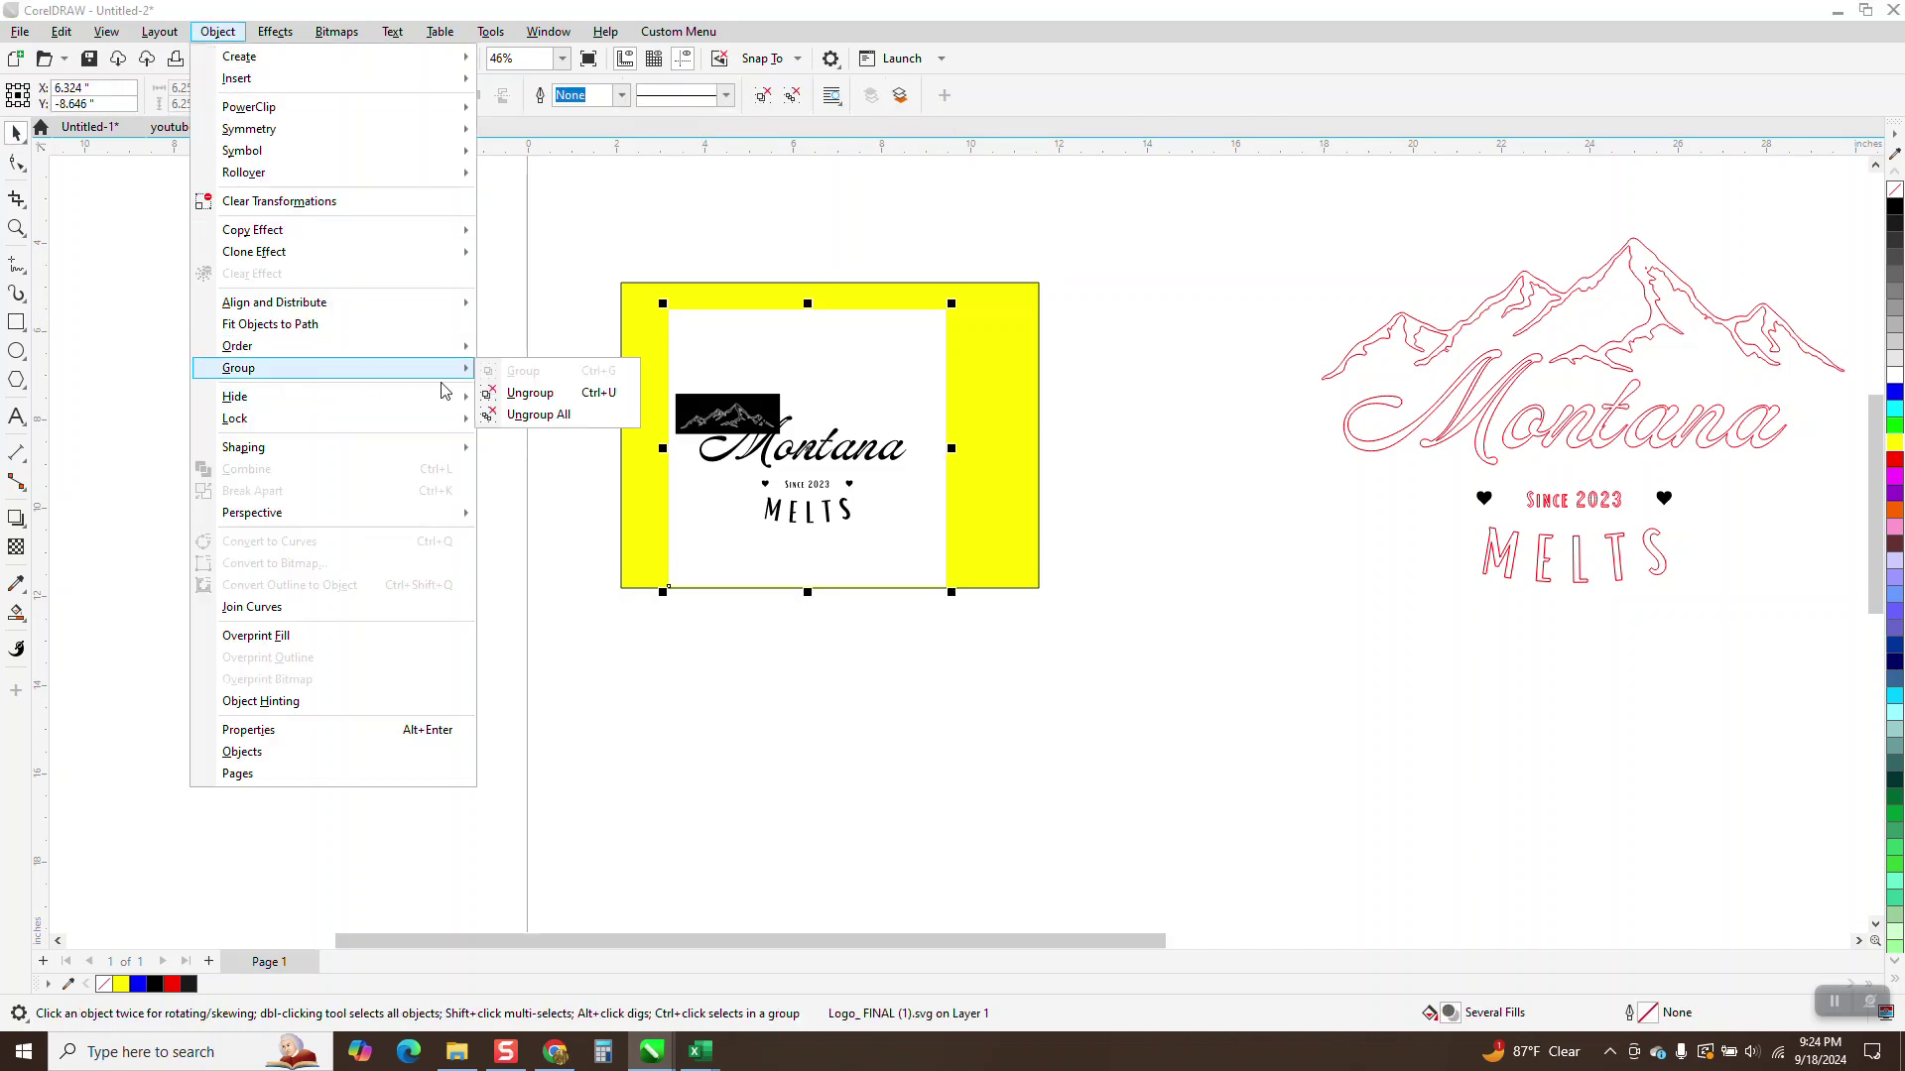
{"action": "left_click", "coordinate": [517, 394]}
{"action": "left_click", "coordinate": [517, 395]}
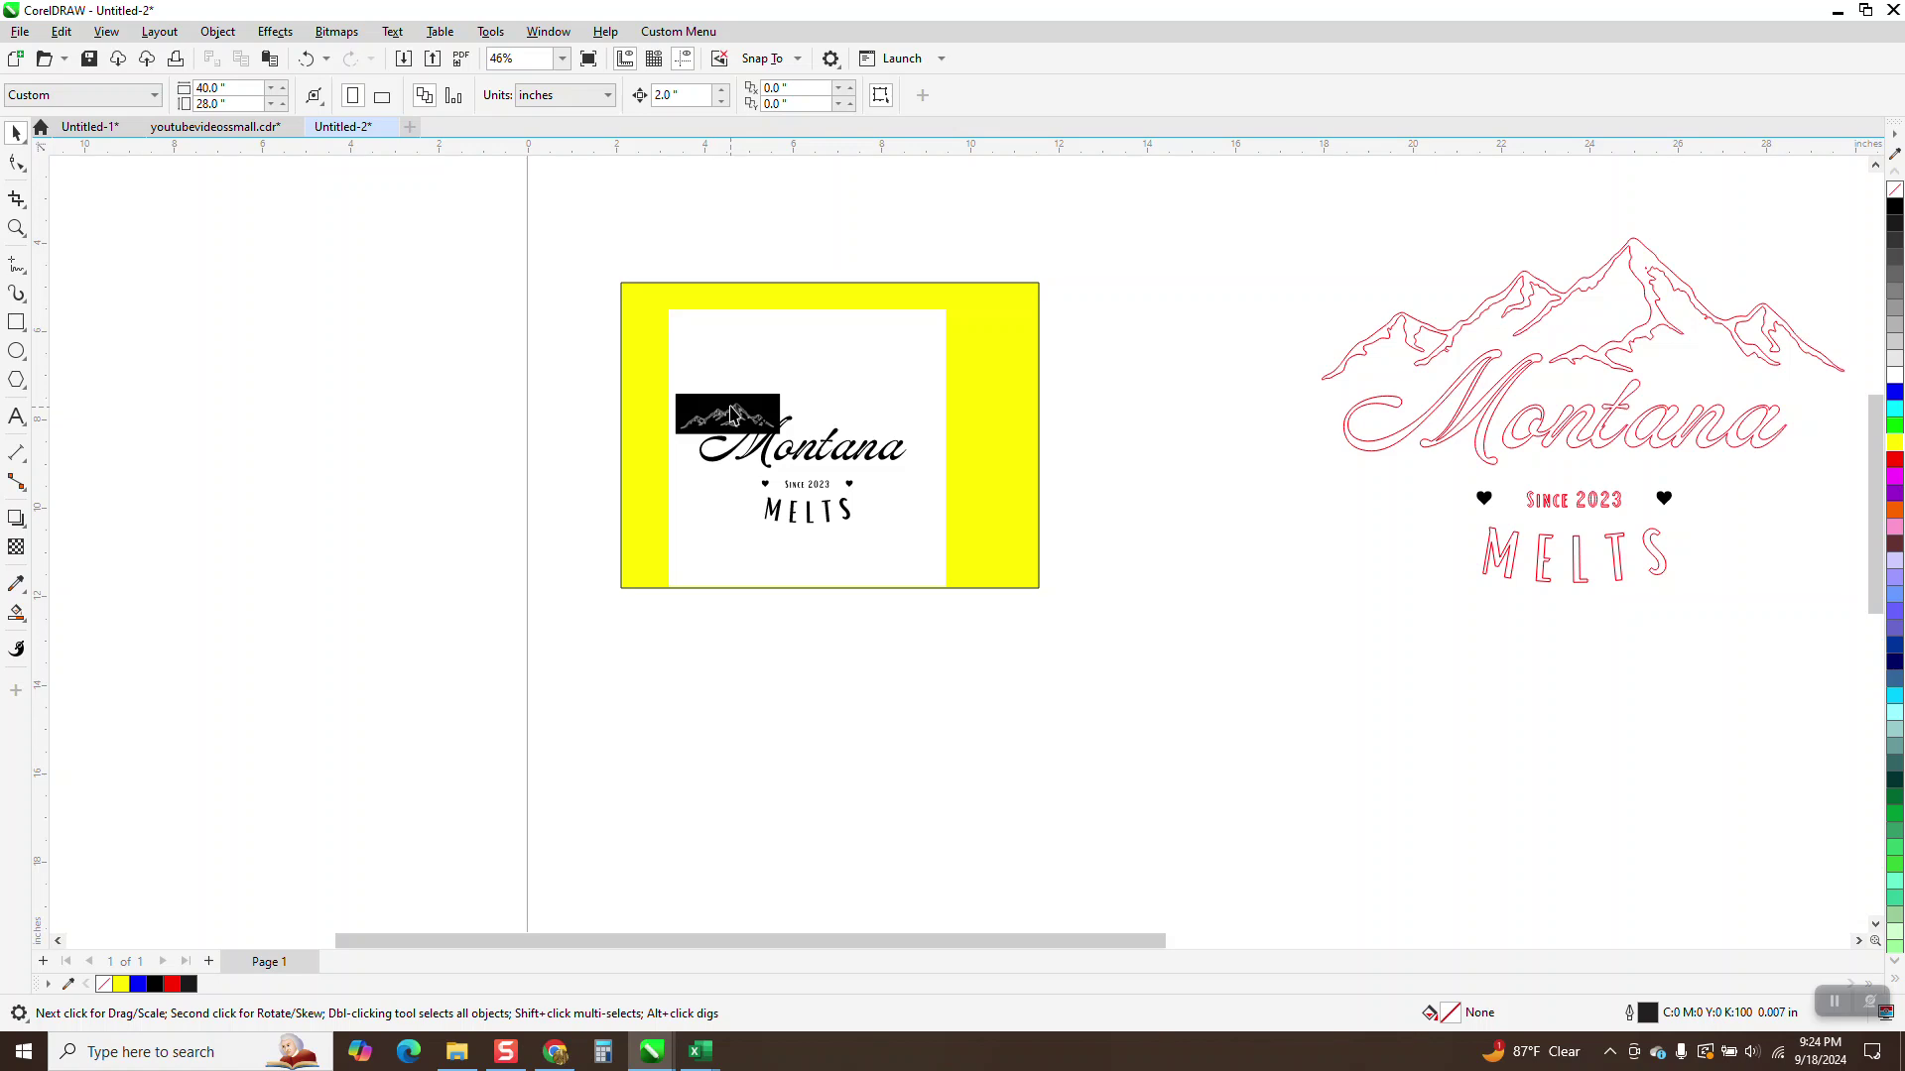
Move the mountain image aside and set the logo's white background to no fill.
{"action": "left_click_drag", "start_coordinate": [731, 415], "coordinate": [537, 373]}
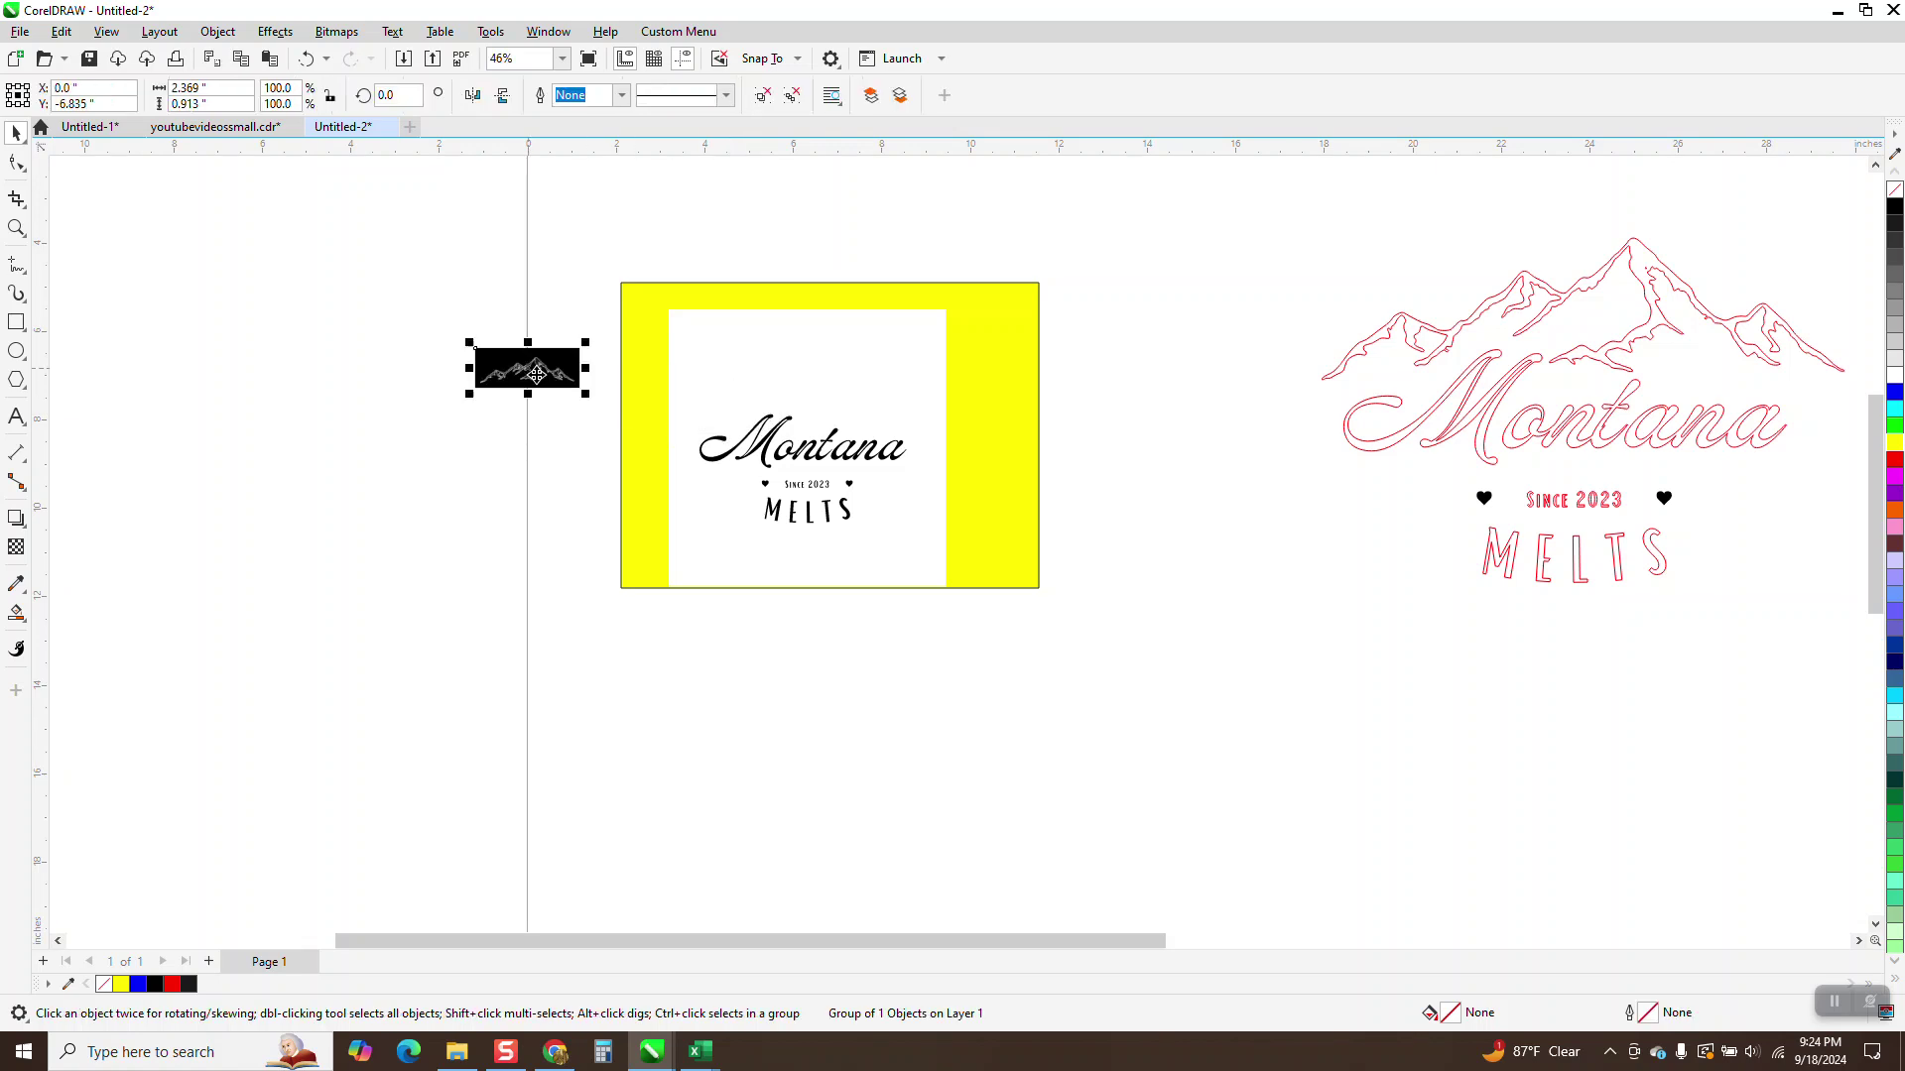
{"action": "left_click", "coordinate": [734, 383]}
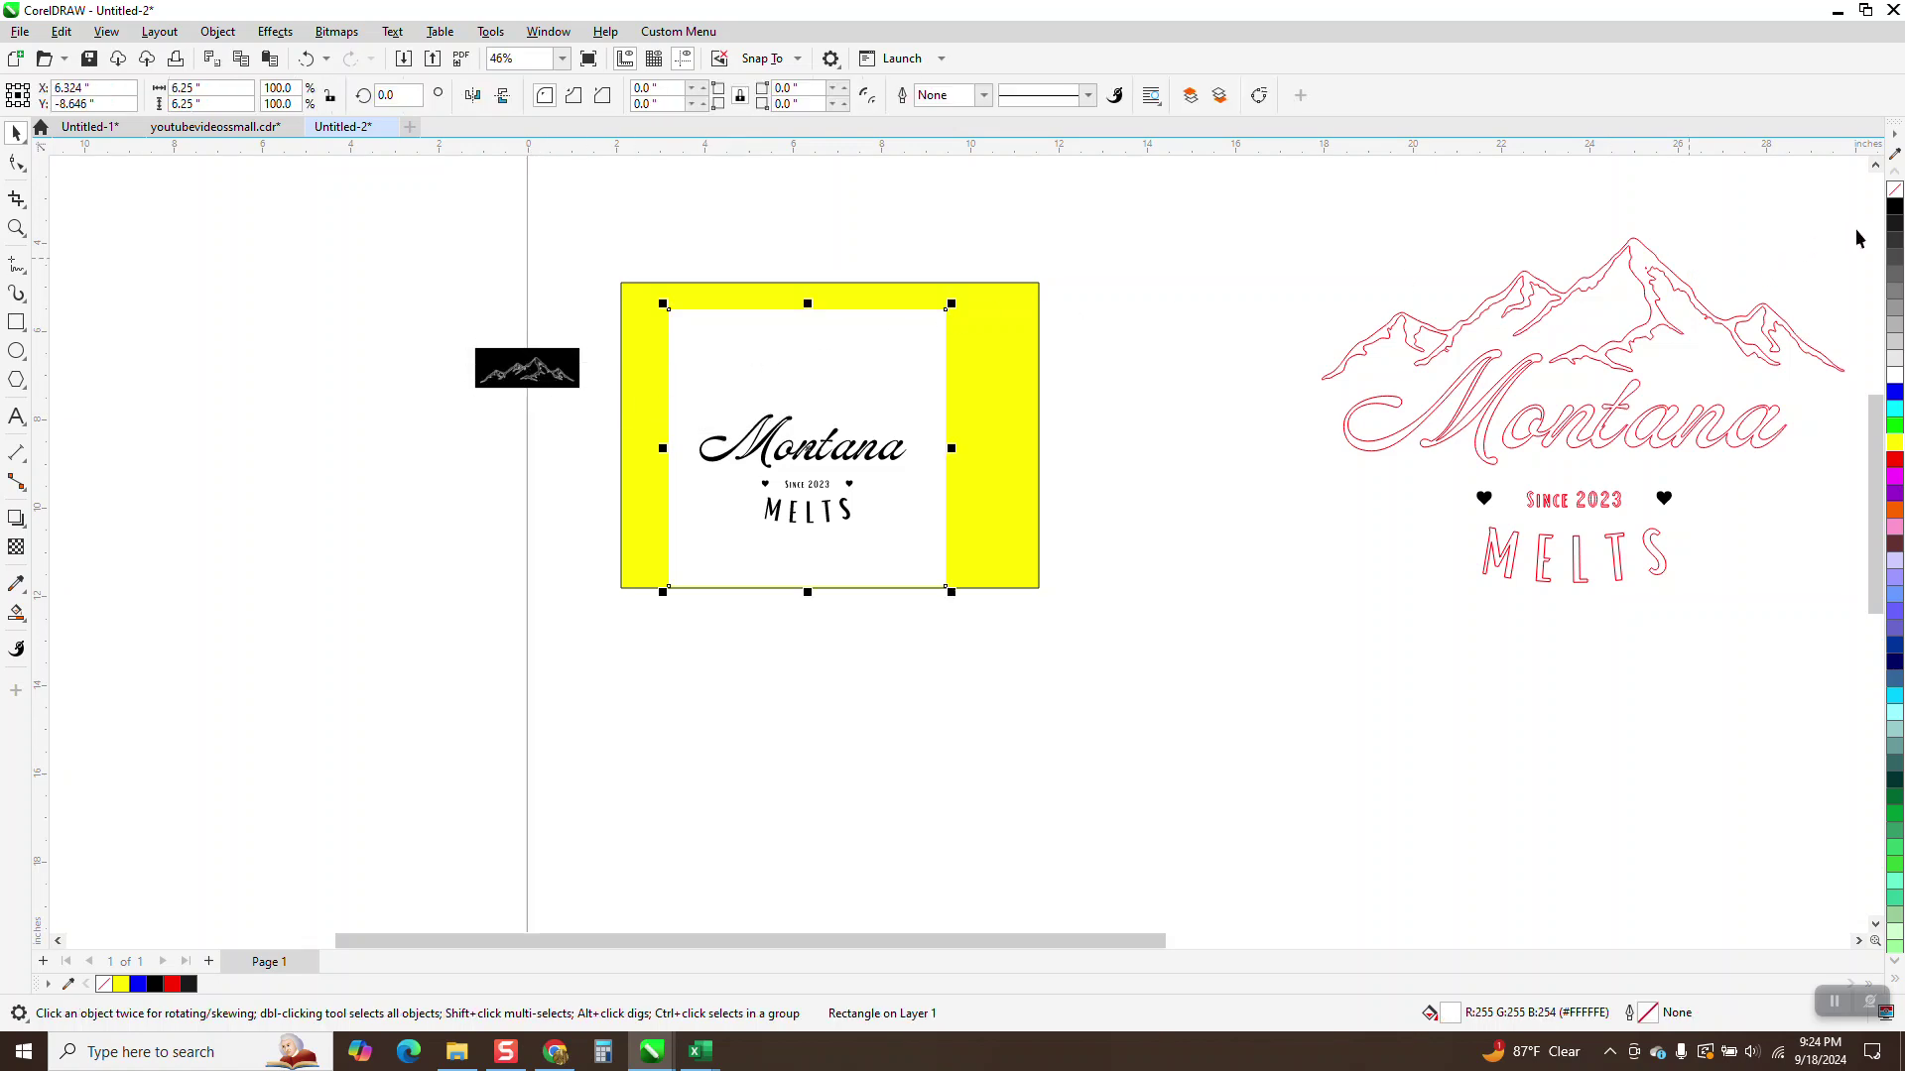
{"action": "left_click", "coordinate": [1895, 196]}
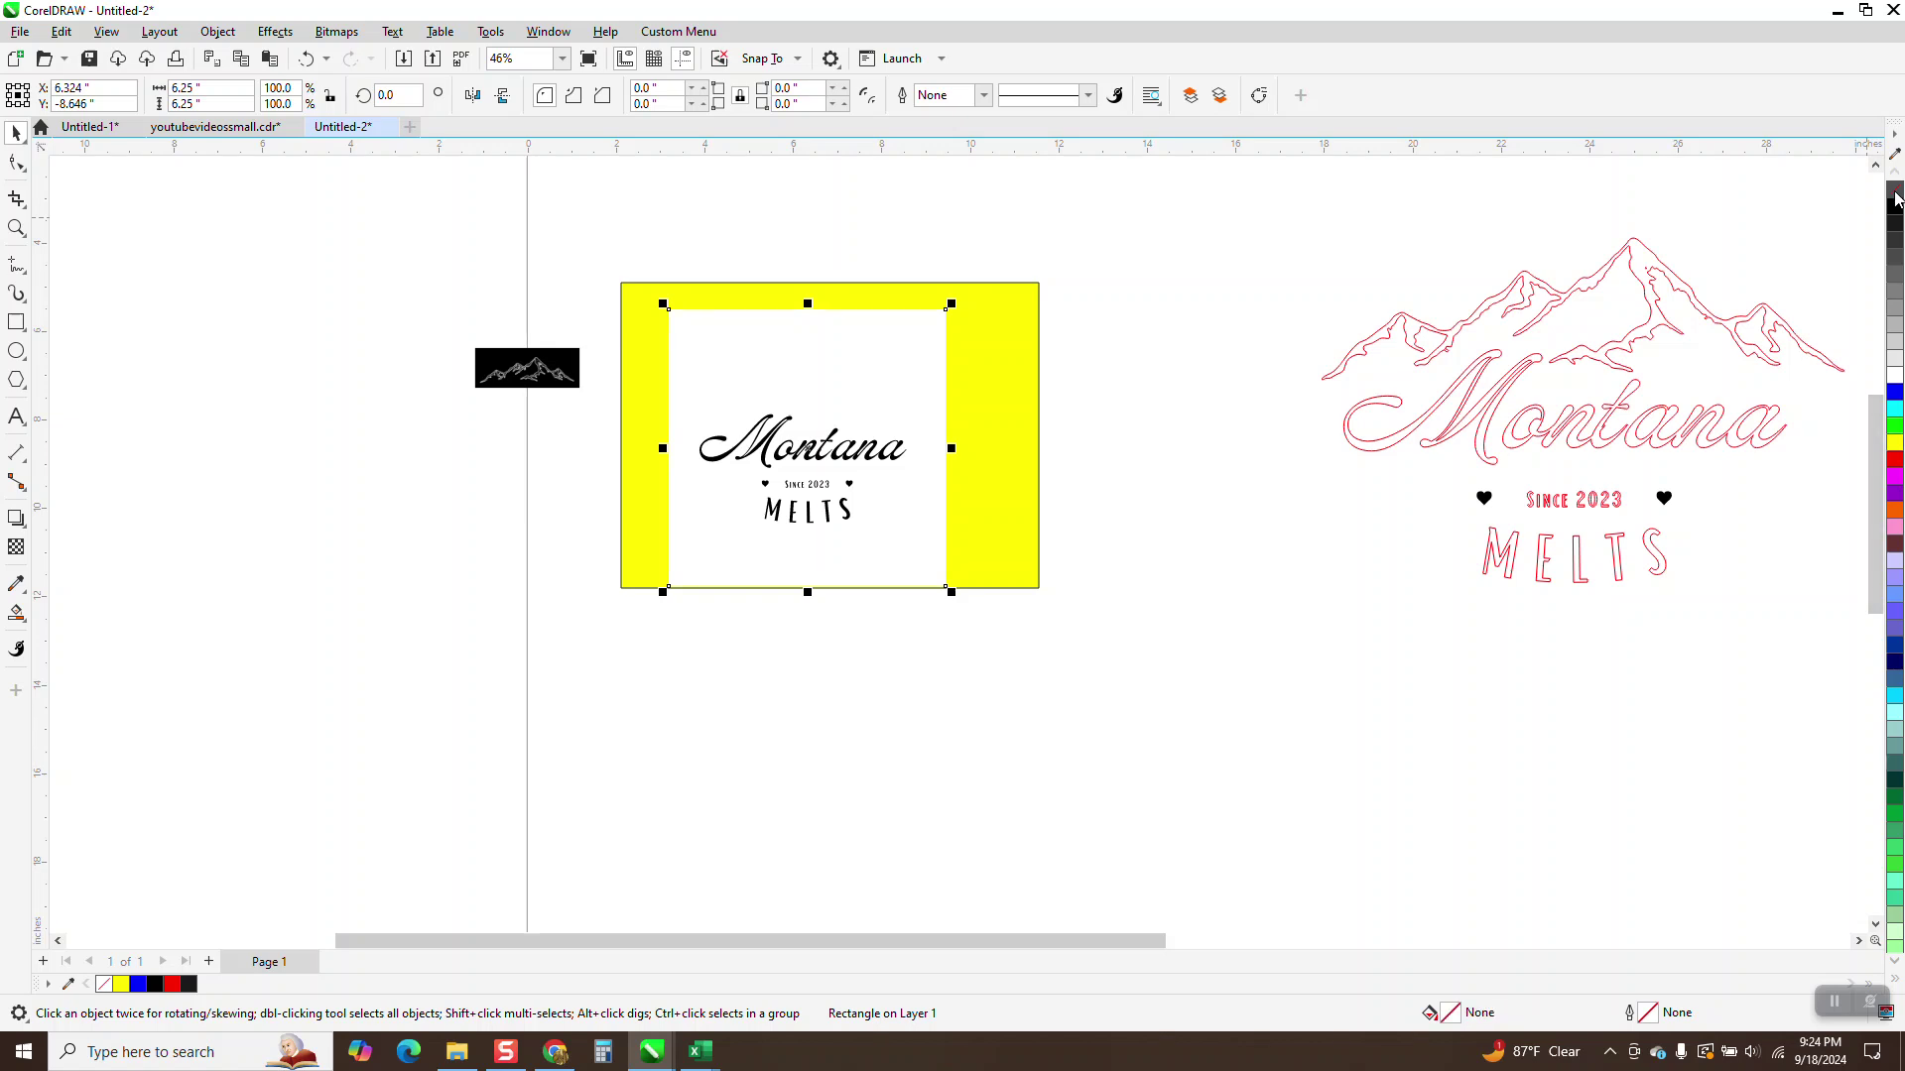
Move the Montana and MELTS lettering out onto the yellow rectangle.
{"action": "left_click", "coordinate": [217, 30]}
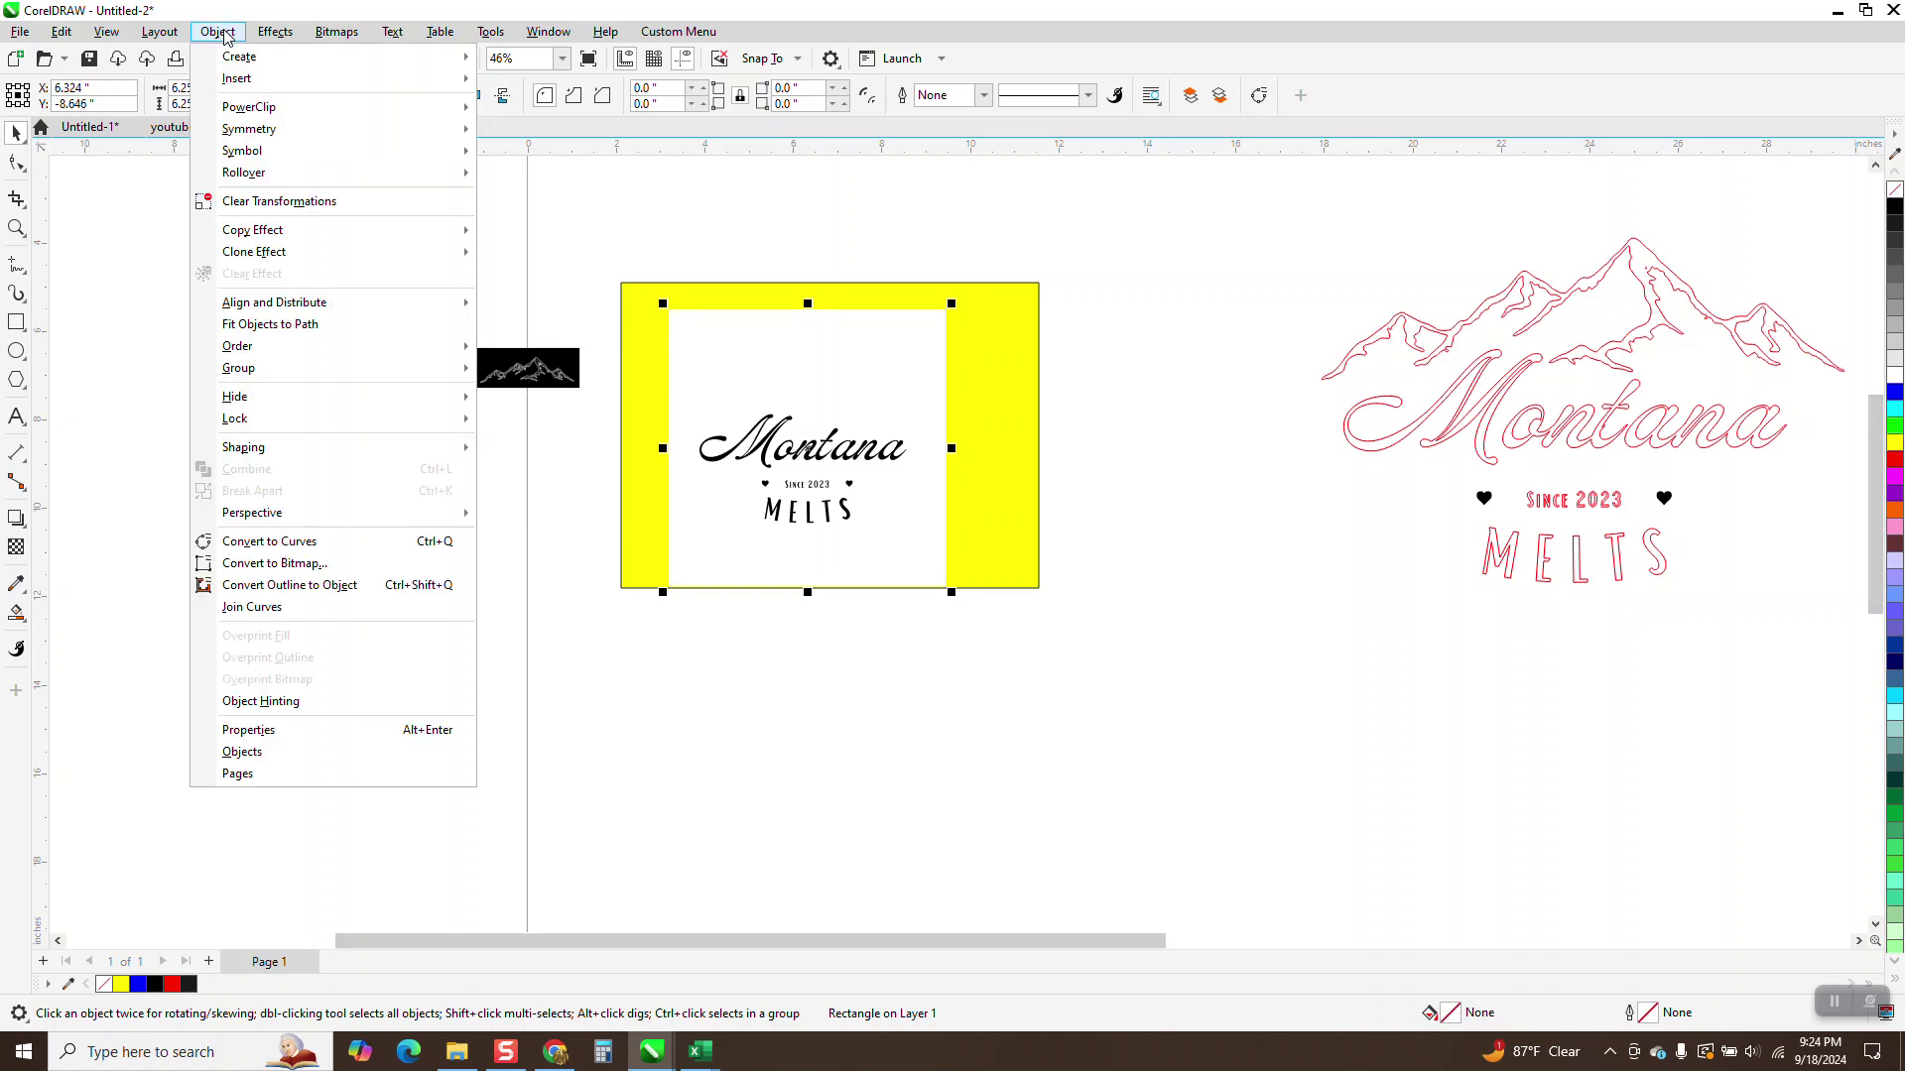
{"action": "mouse_move", "coordinate": [261, 378]}
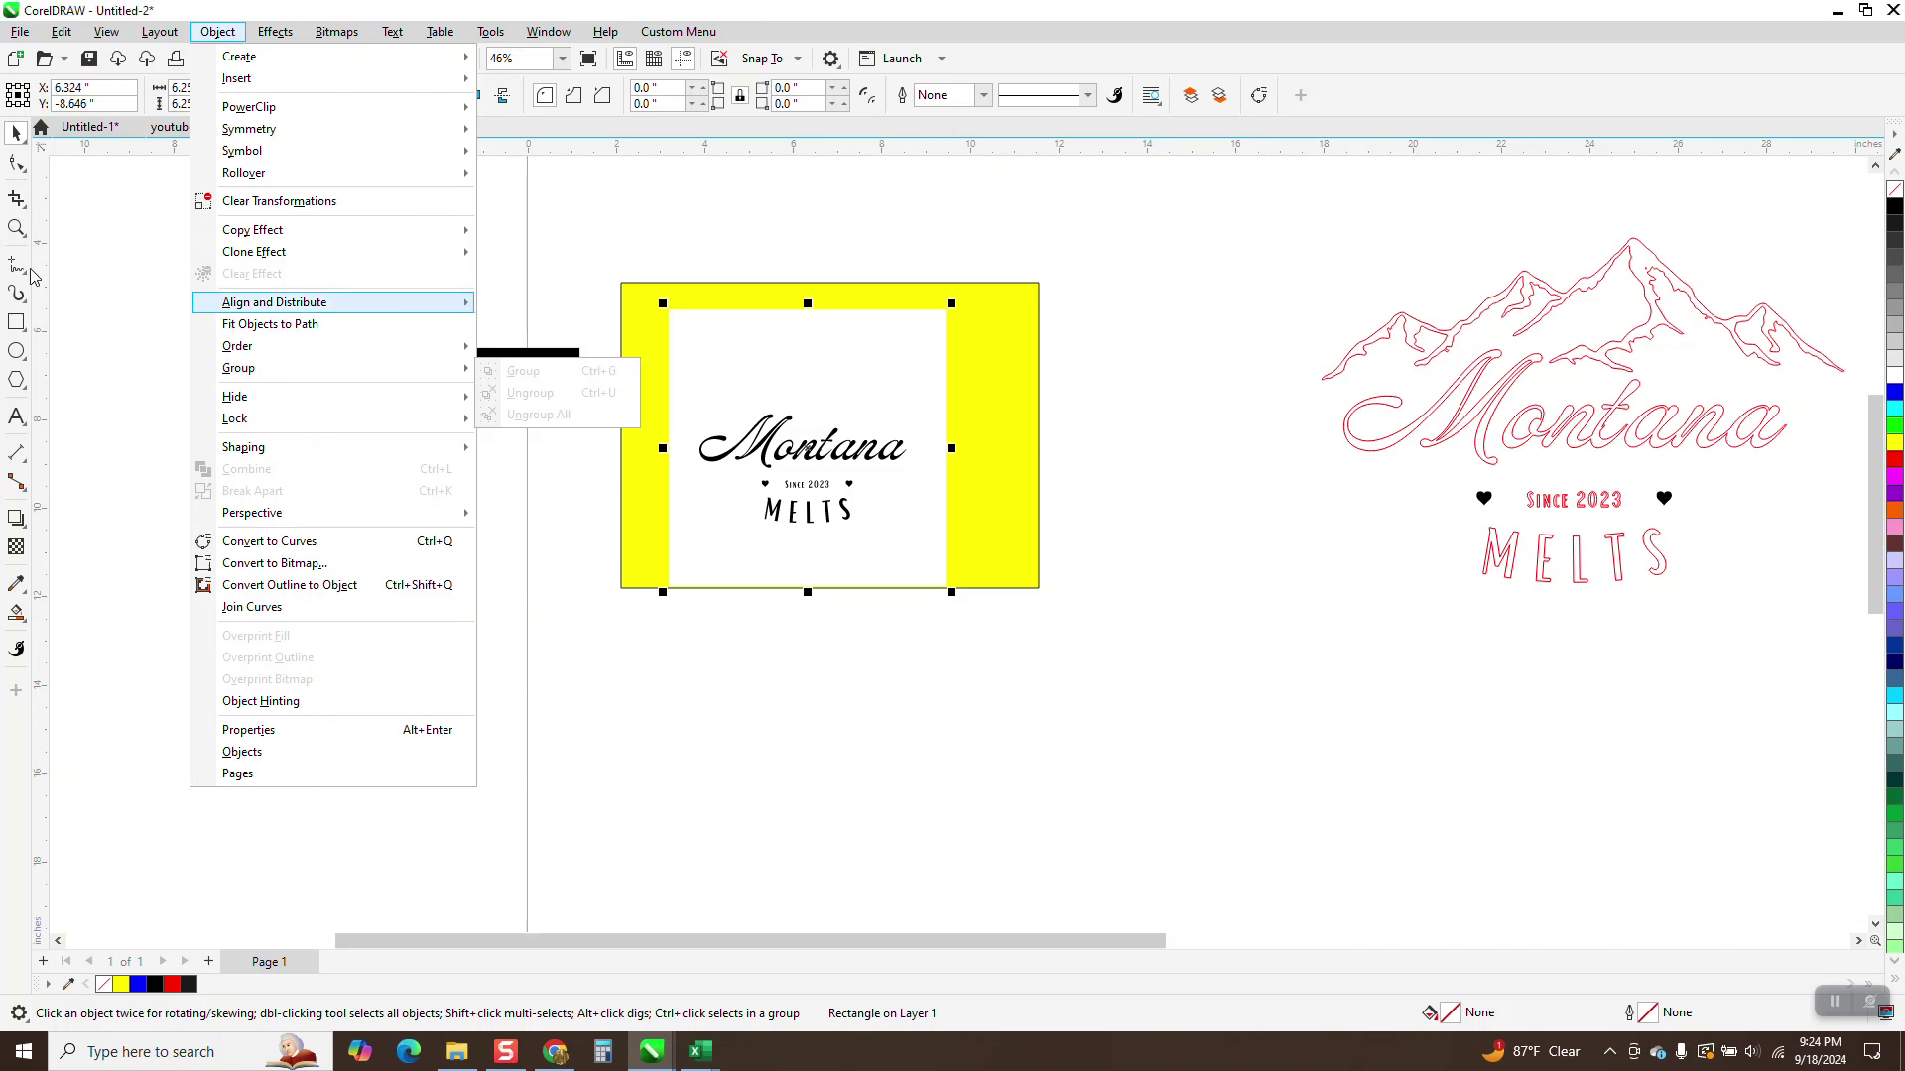
{"action": "left_click", "coordinate": [17, 227]}
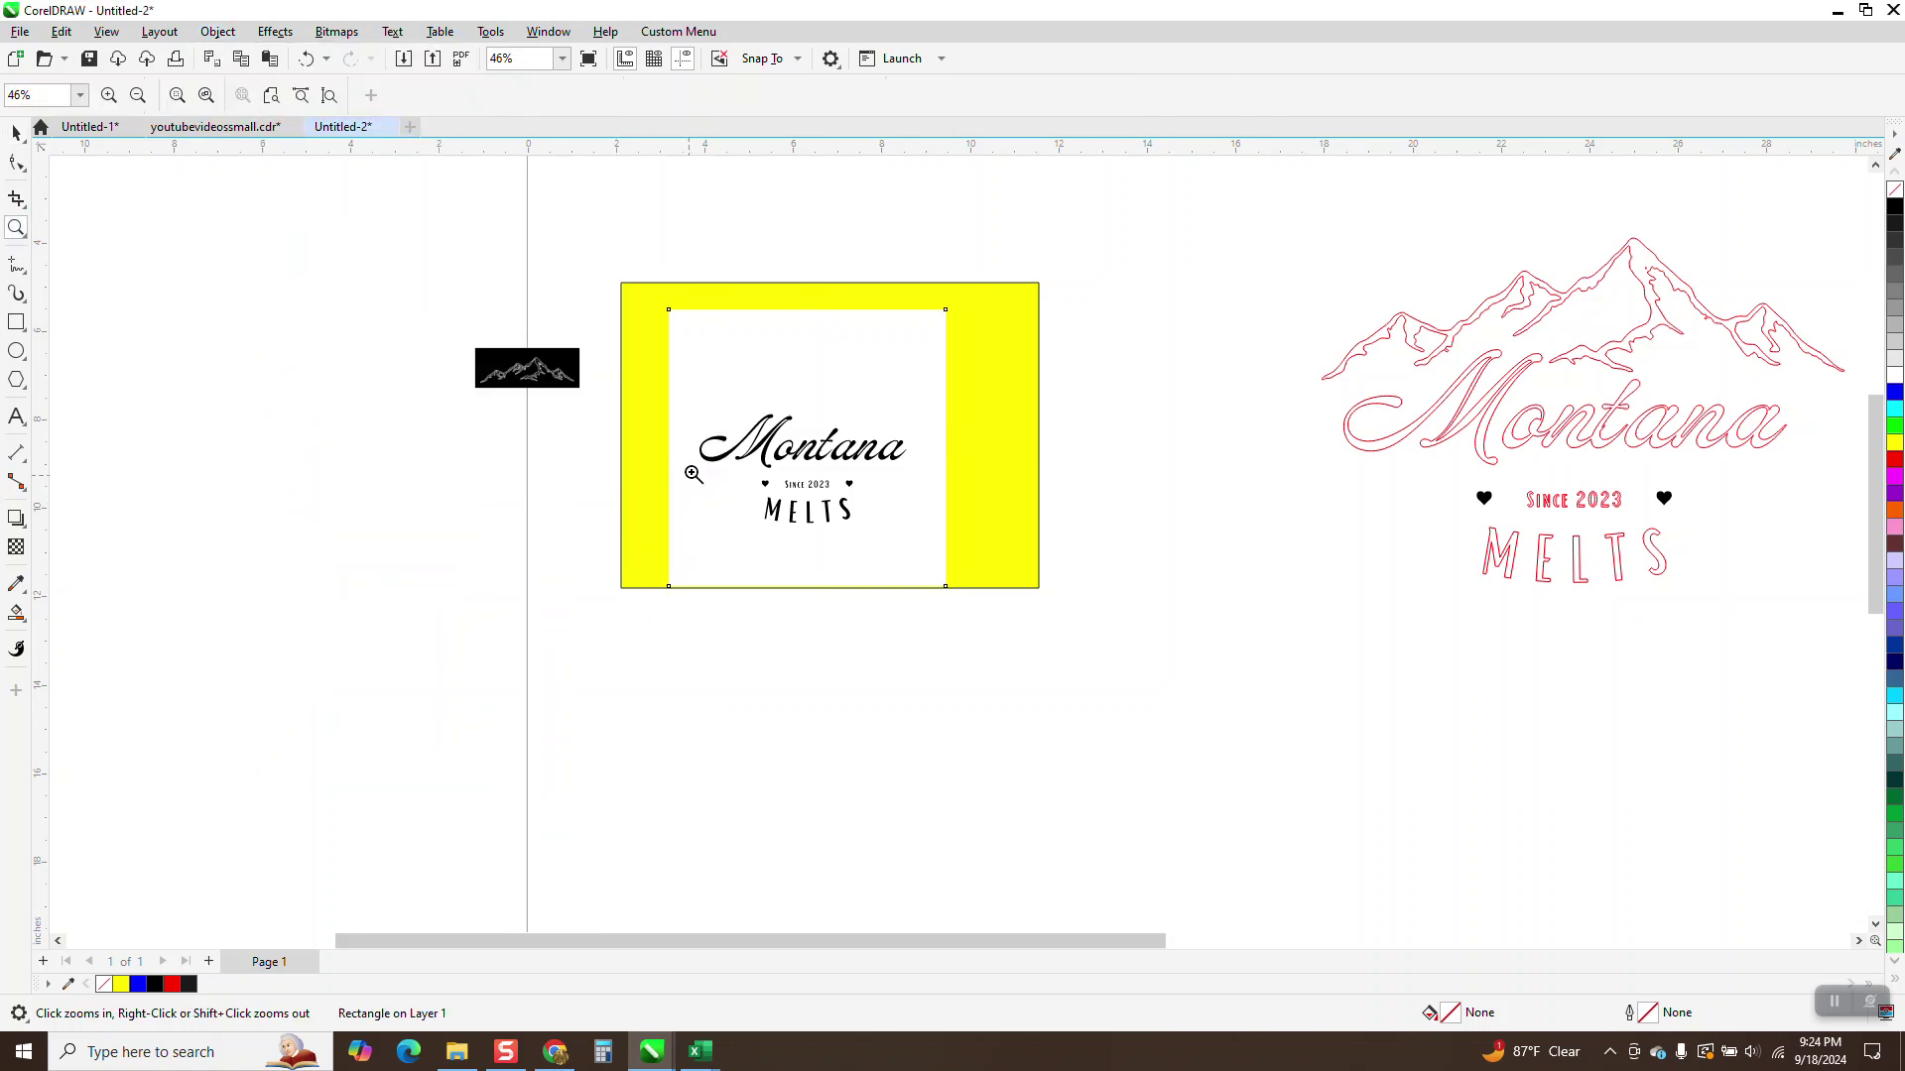
{"action": "left_click", "coordinate": [16, 132]}
{"action": "left_click", "coordinate": [718, 412]}
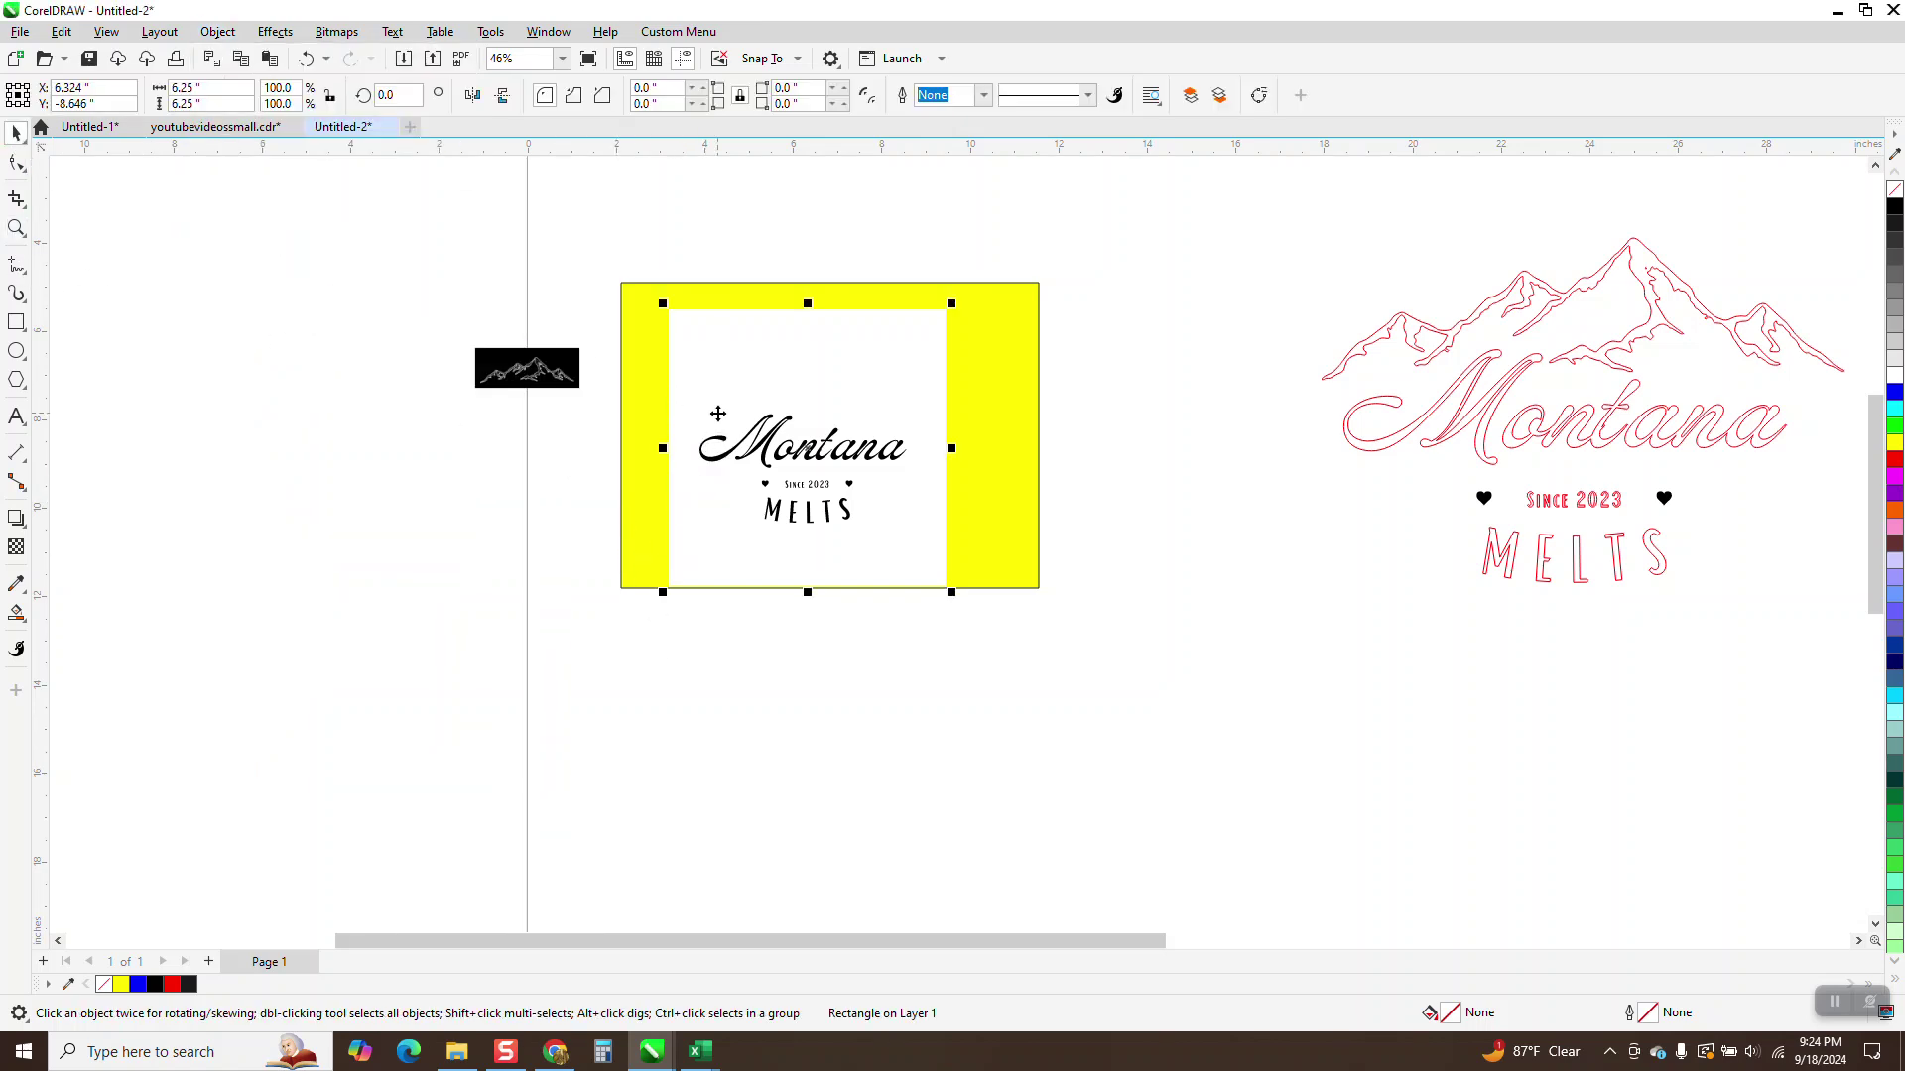
{"action": "left_click", "coordinate": [756, 448]}
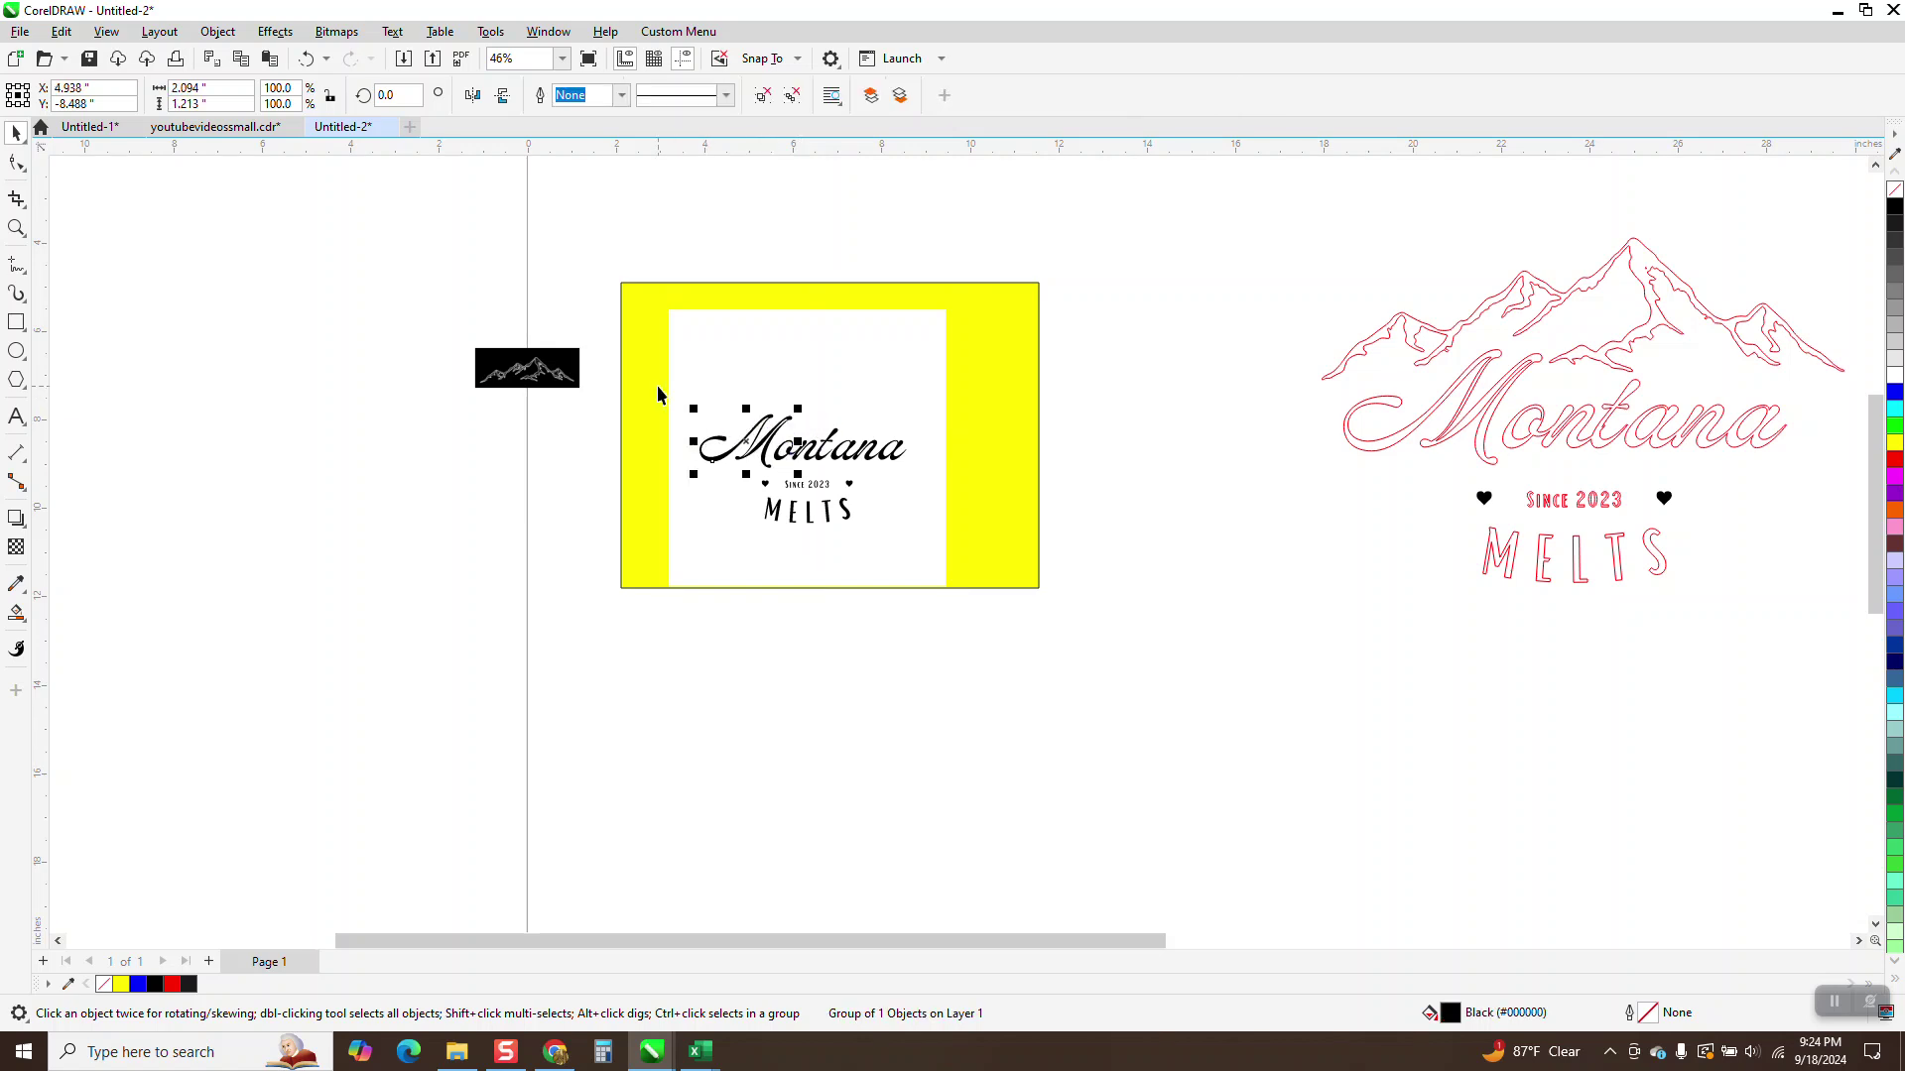
{"action": "left_click_drag", "start_coordinate": [658, 394], "coordinate": [1055, 560]}
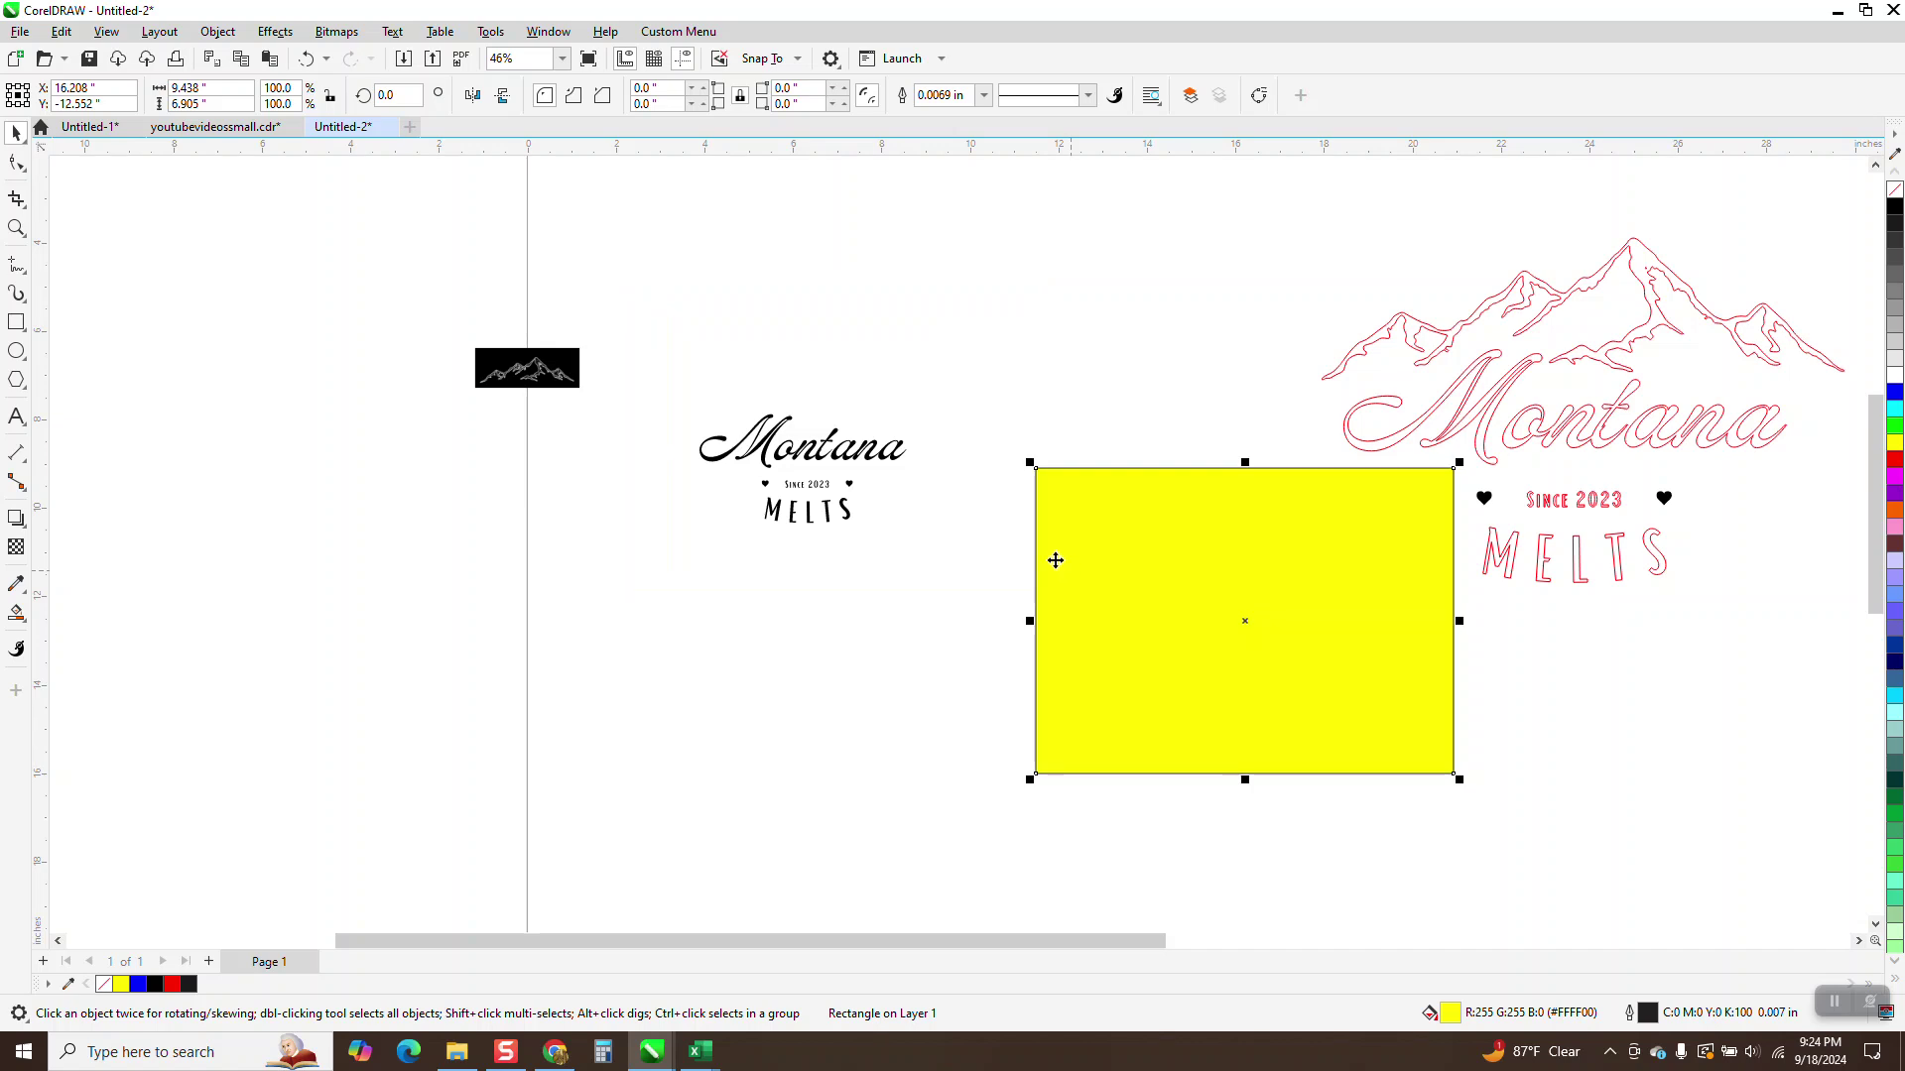
{"action": "left_click_drag", "start_coordinate": [626, 363], "coordinate": [973, 561]}
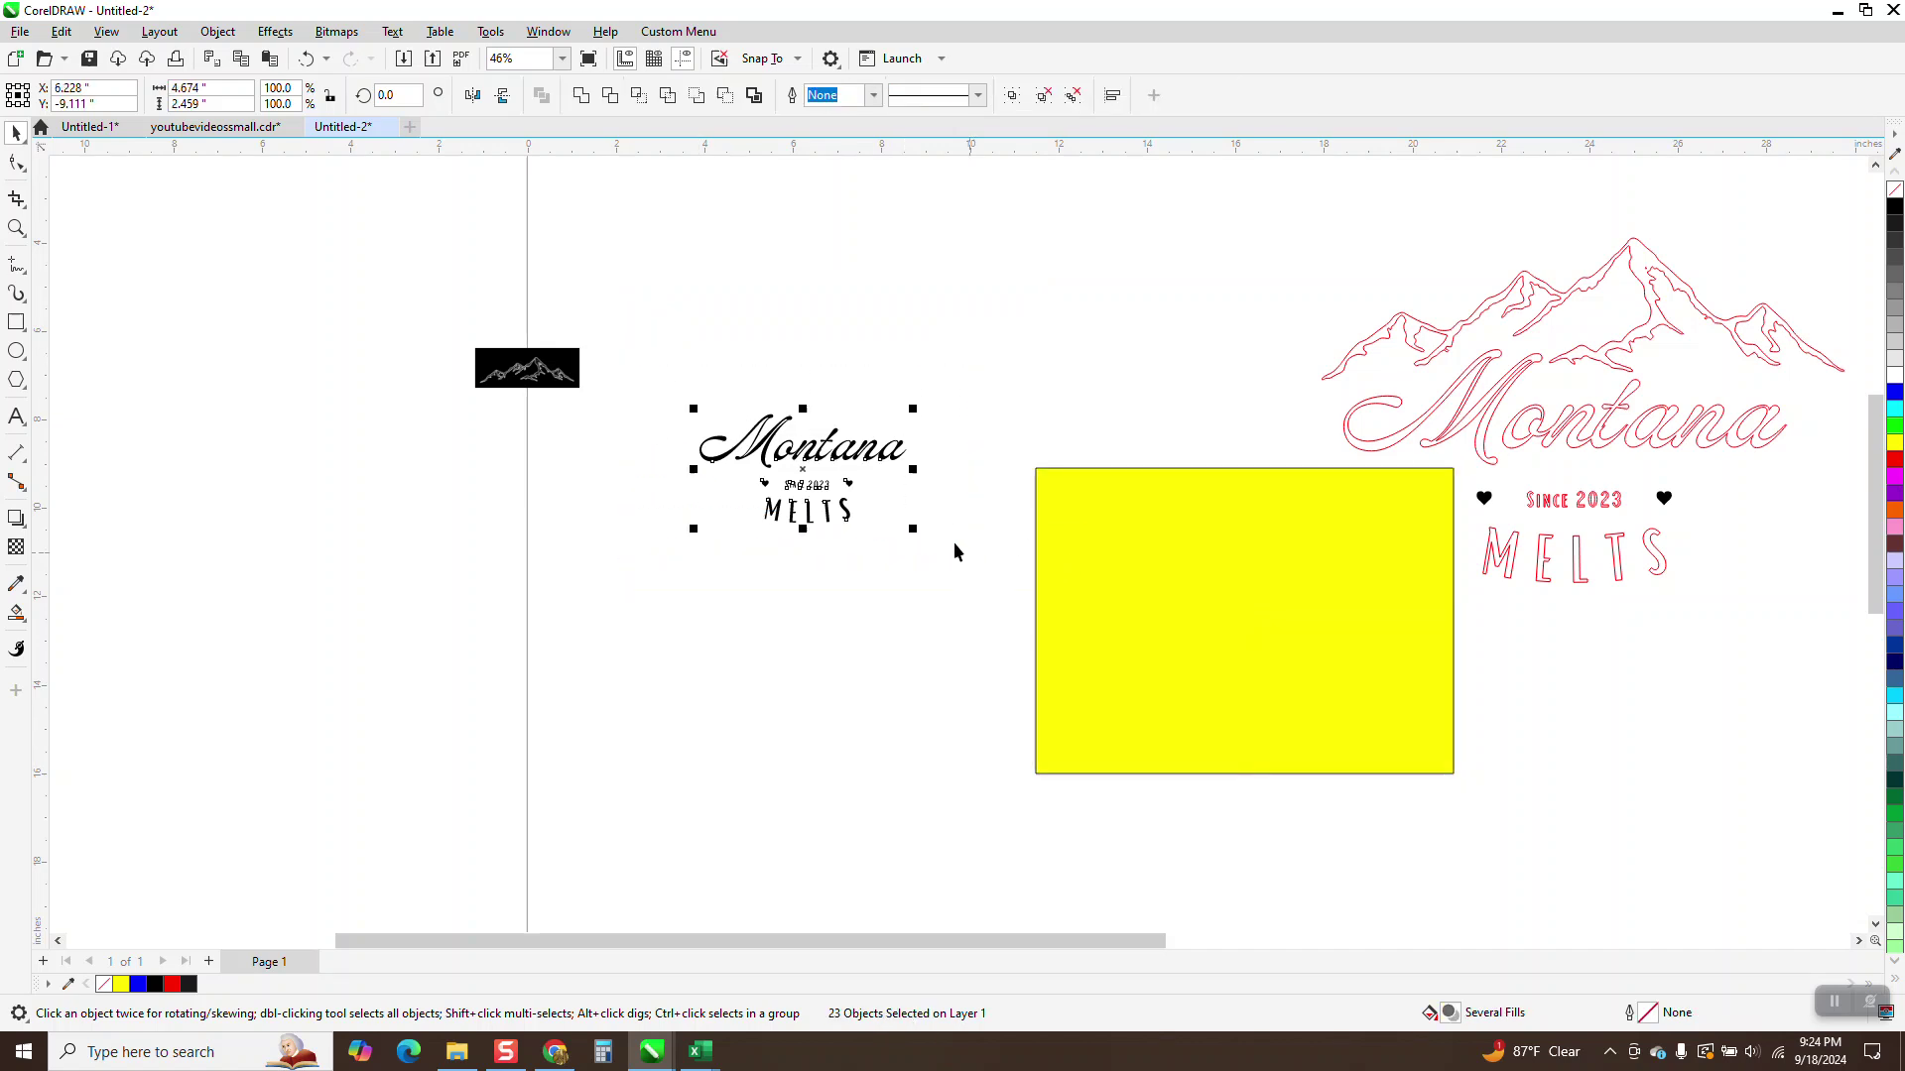
{"action": "left_click_drag", "start_coordinate": [794, 483], "coordinate": [1191, 592]}
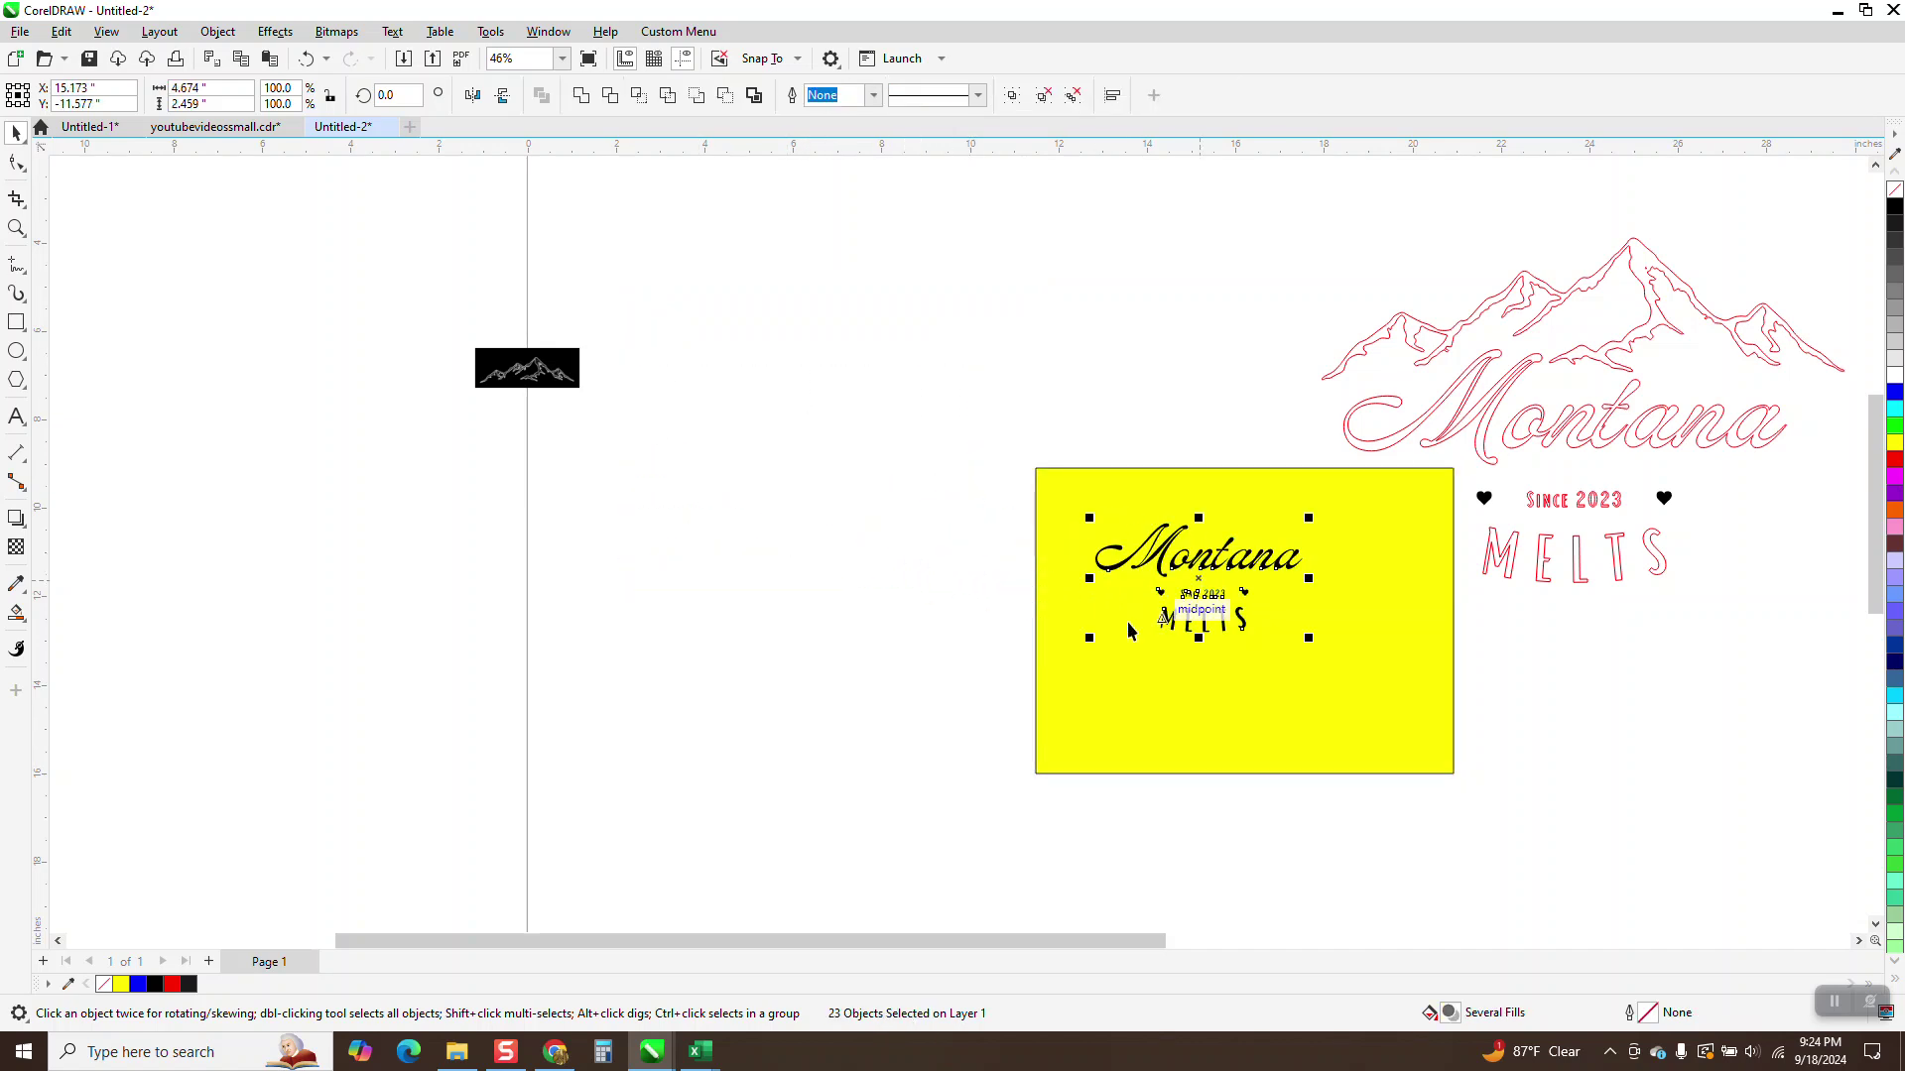
Delete the unfilled background rectangle and the yellow rectangle.
{"action": "left_click", "coordinate": [749, 356]}
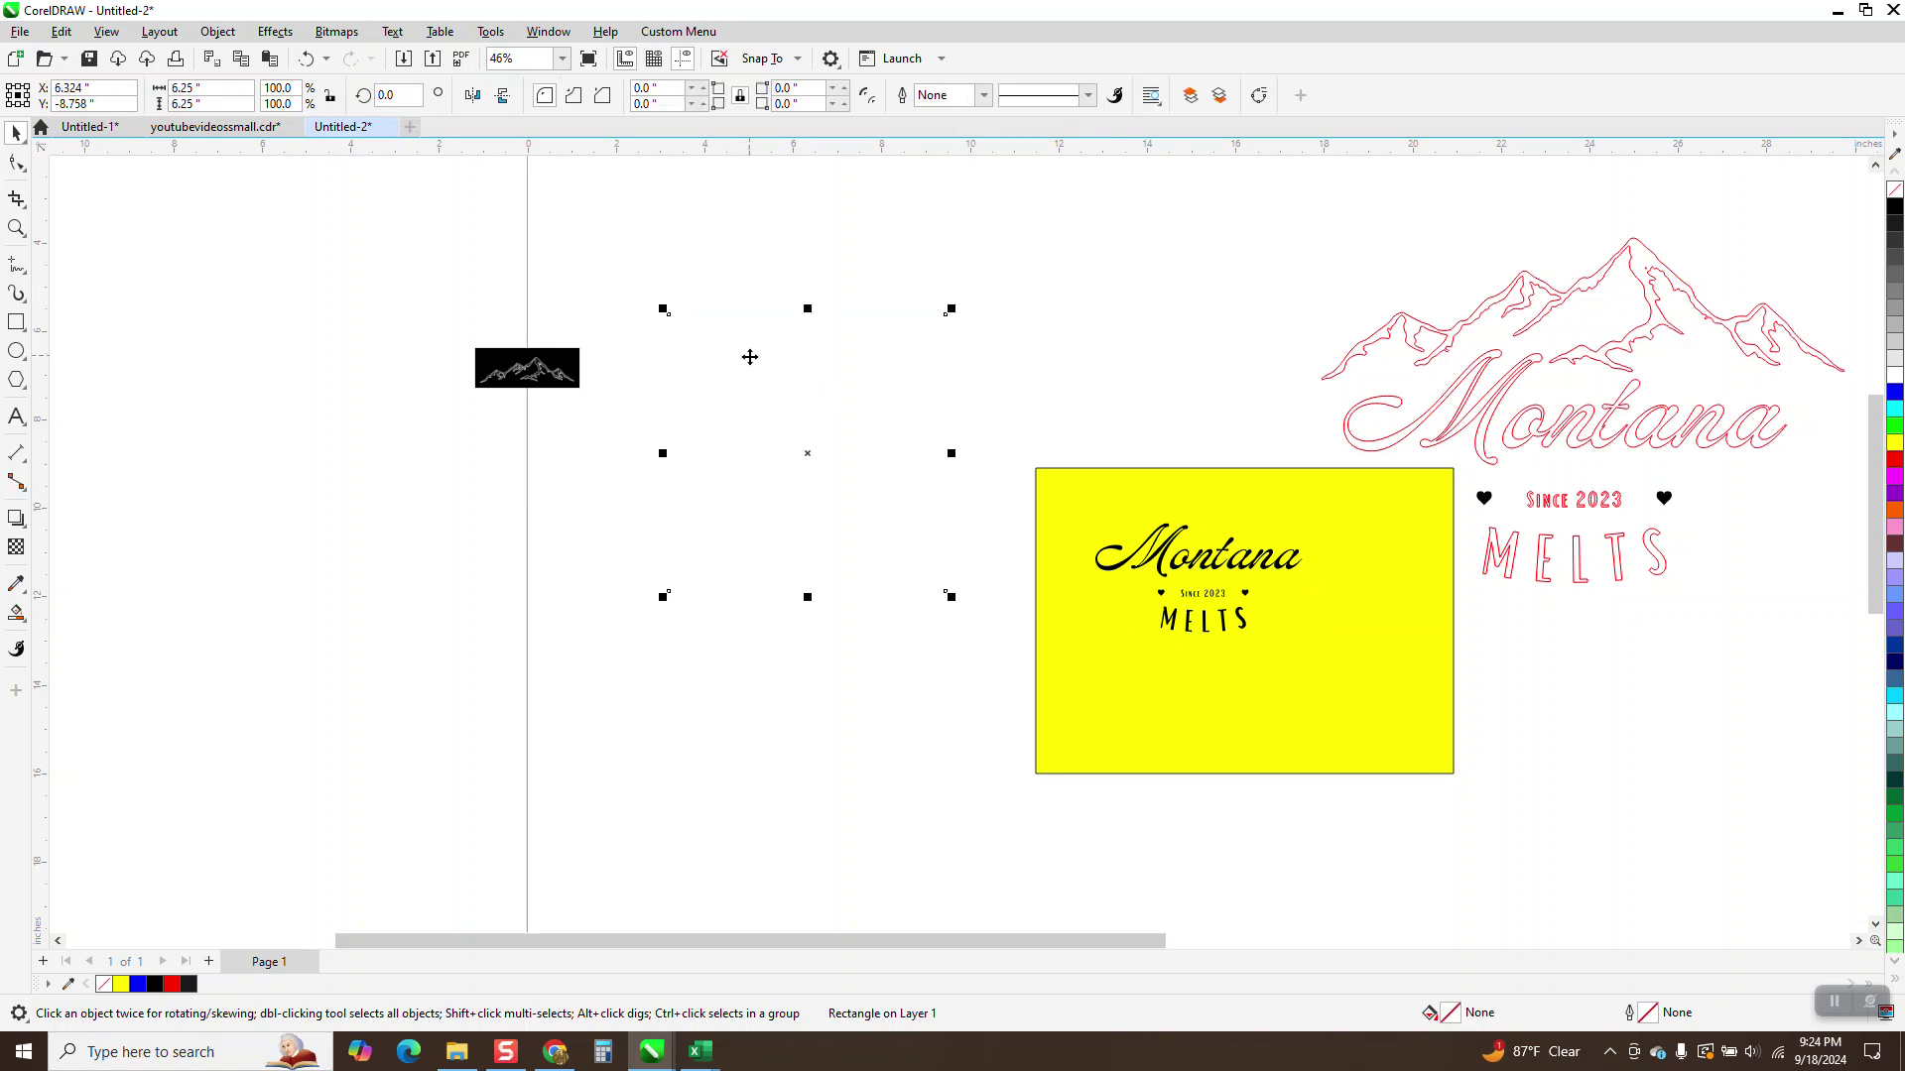
{"action": "key", "text": "Delete"}
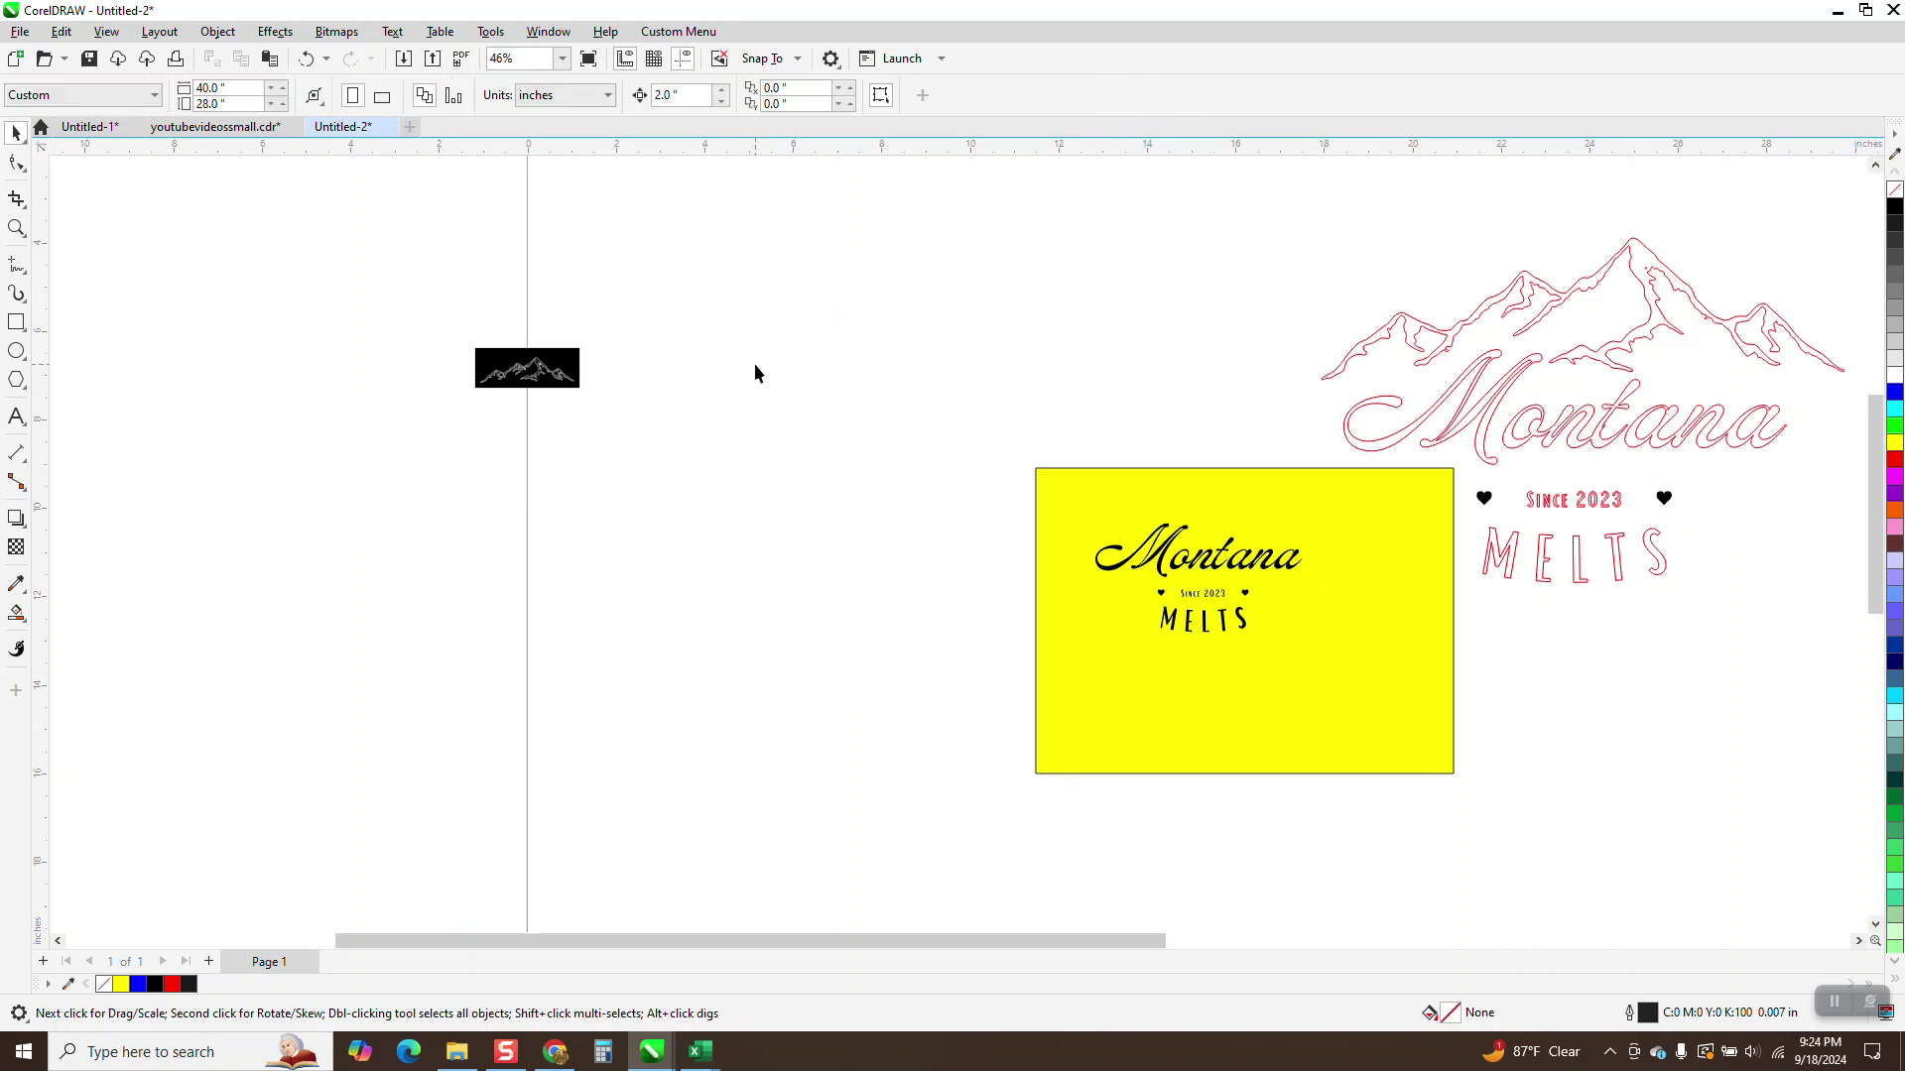
{"action": "left_click", "coordinate": [1216, 516]}
{"action": "key", "text": "Delete"}
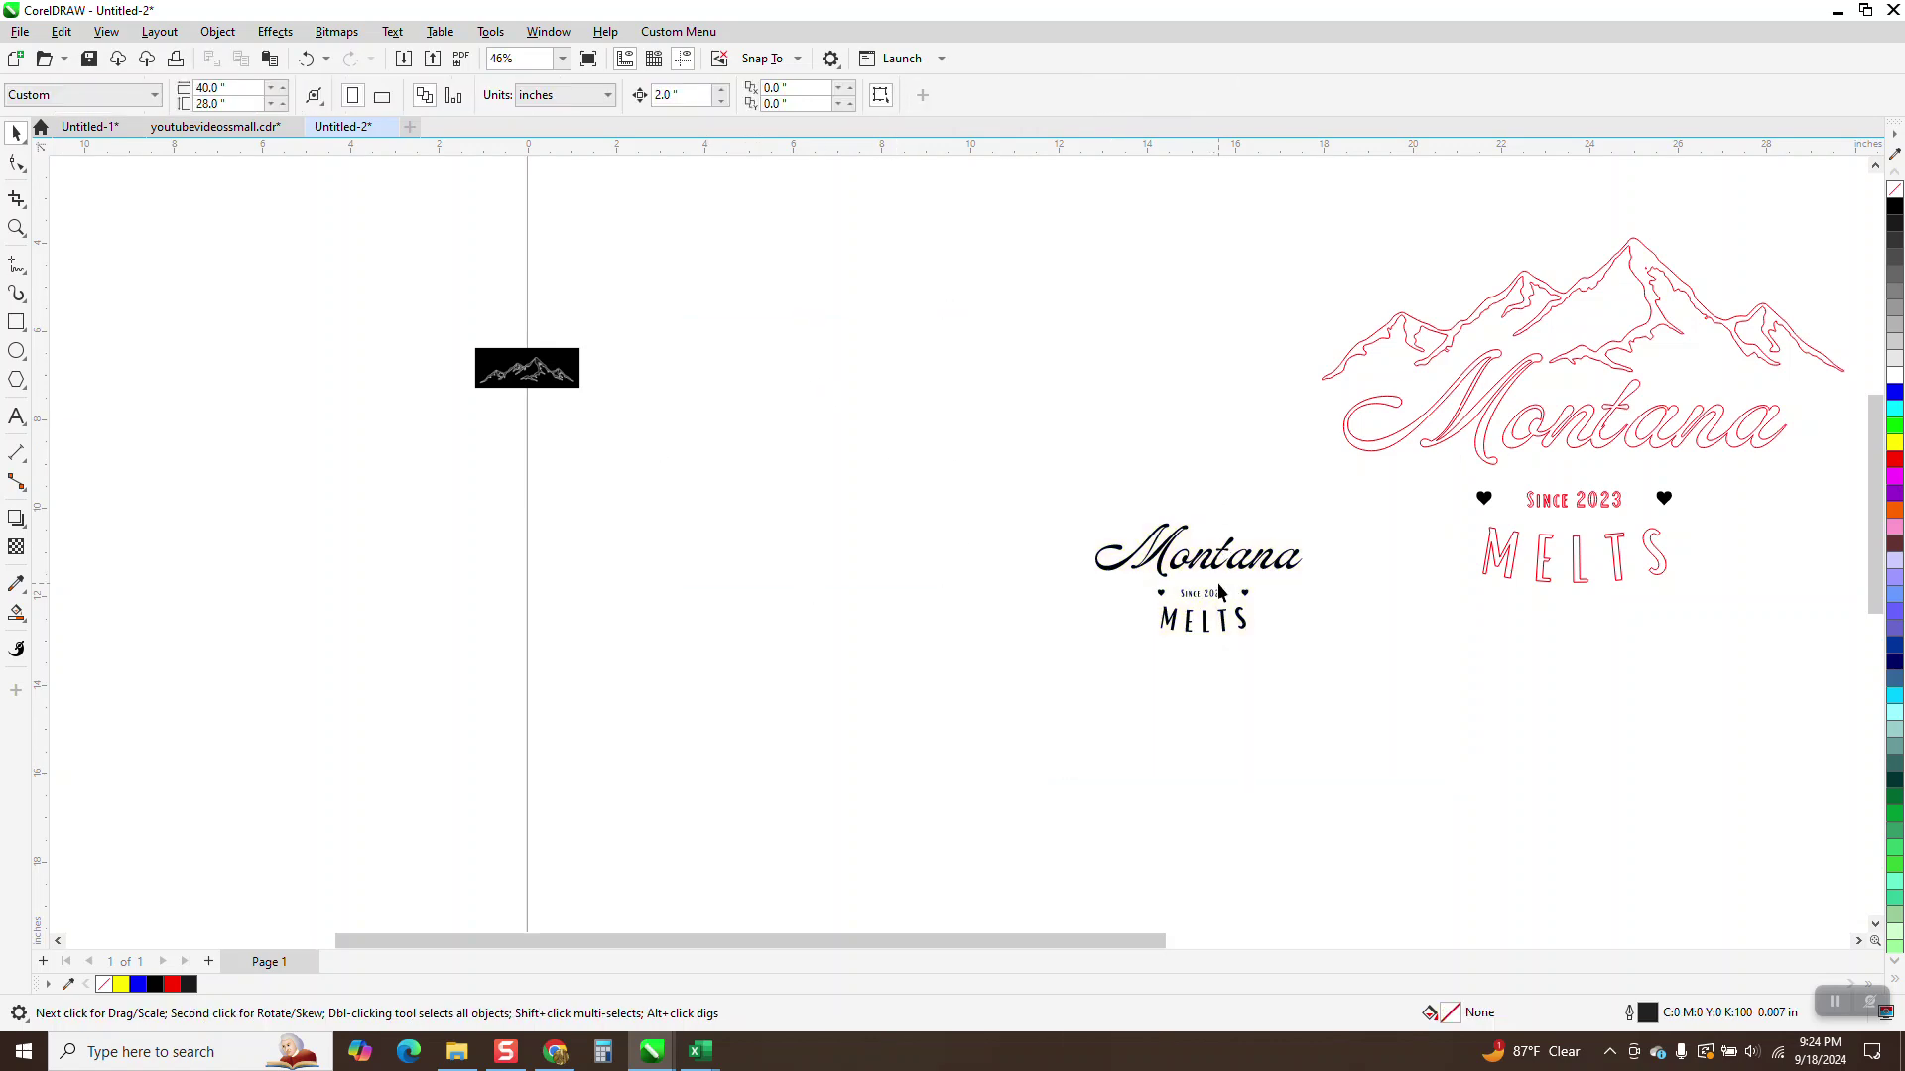
Move the mountain image right and convert it to a 1-bit black-and-white bitmap at 300 dpi.
{"action": "left_click_drag", "start_coordinate": [571, 365], "coordinate": [848, 359]}
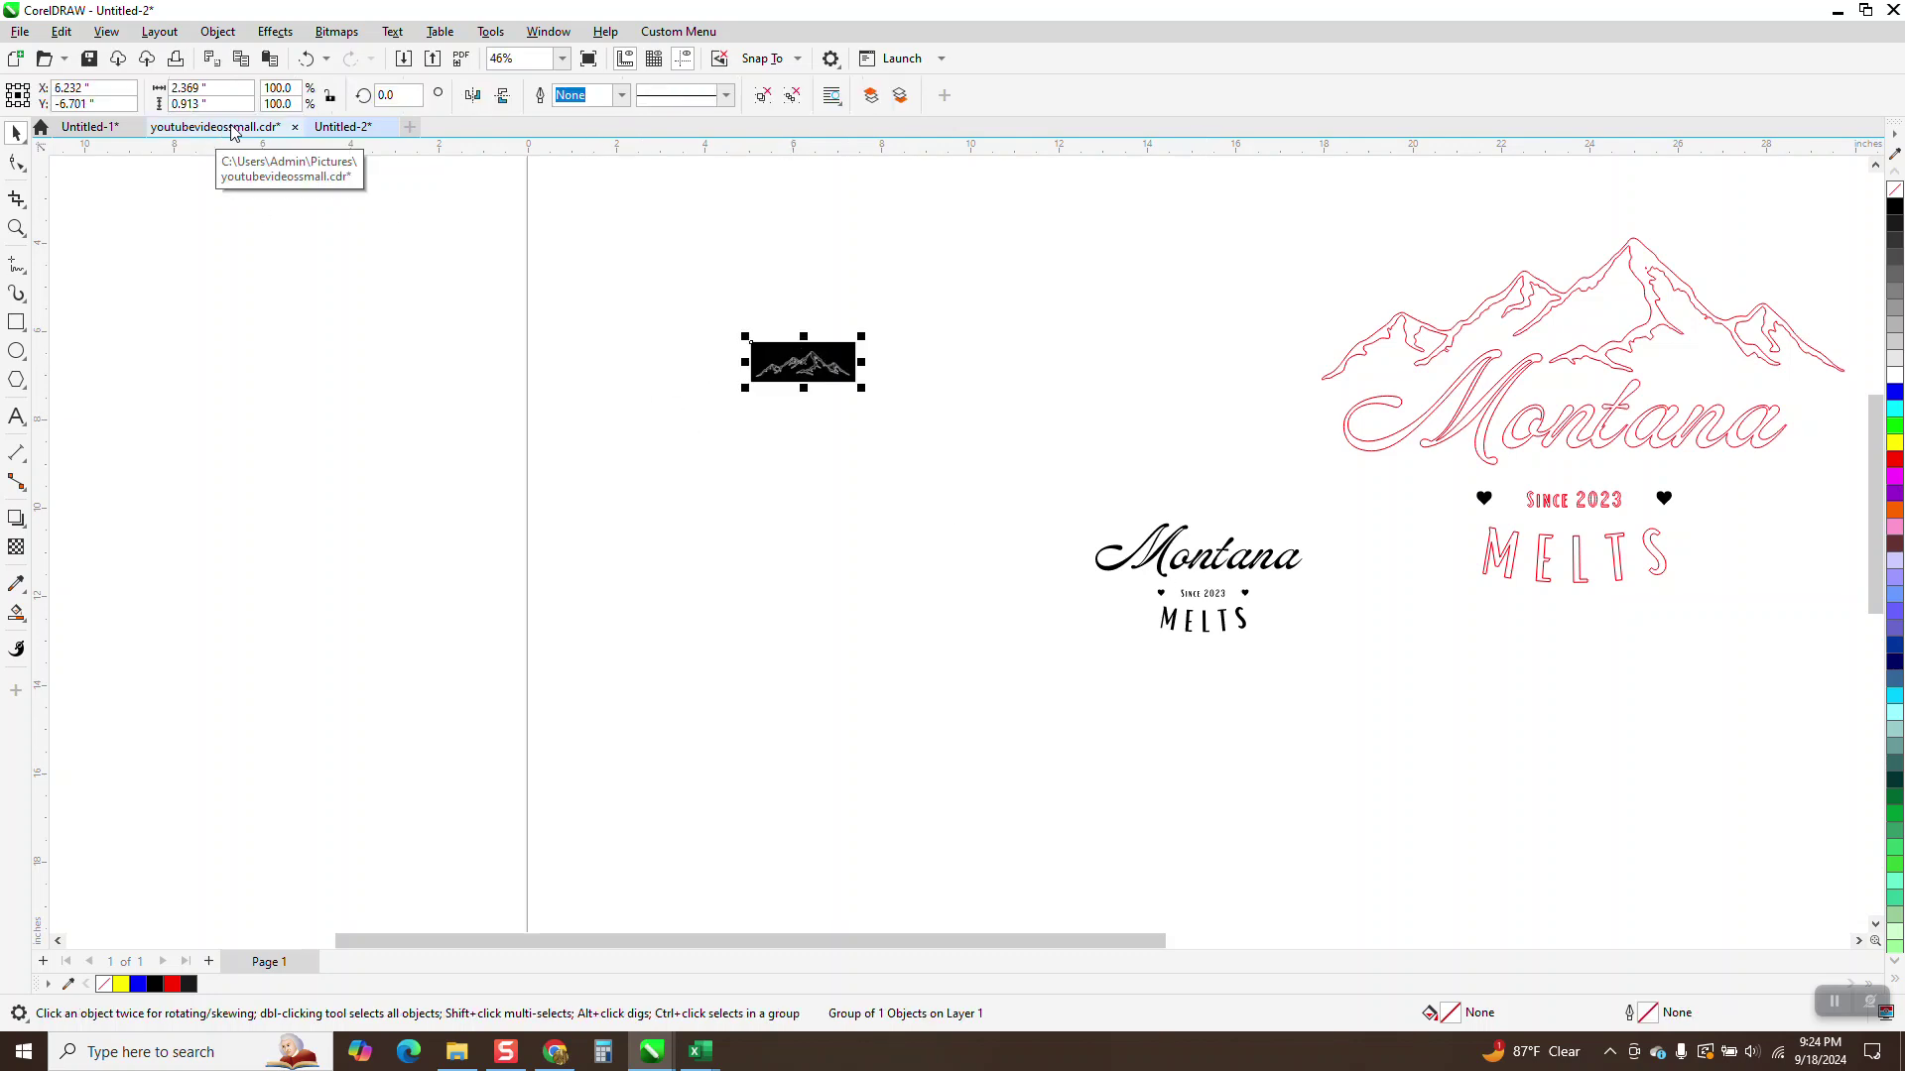
{"action": "left_click", "coordinate": [16, 228]}
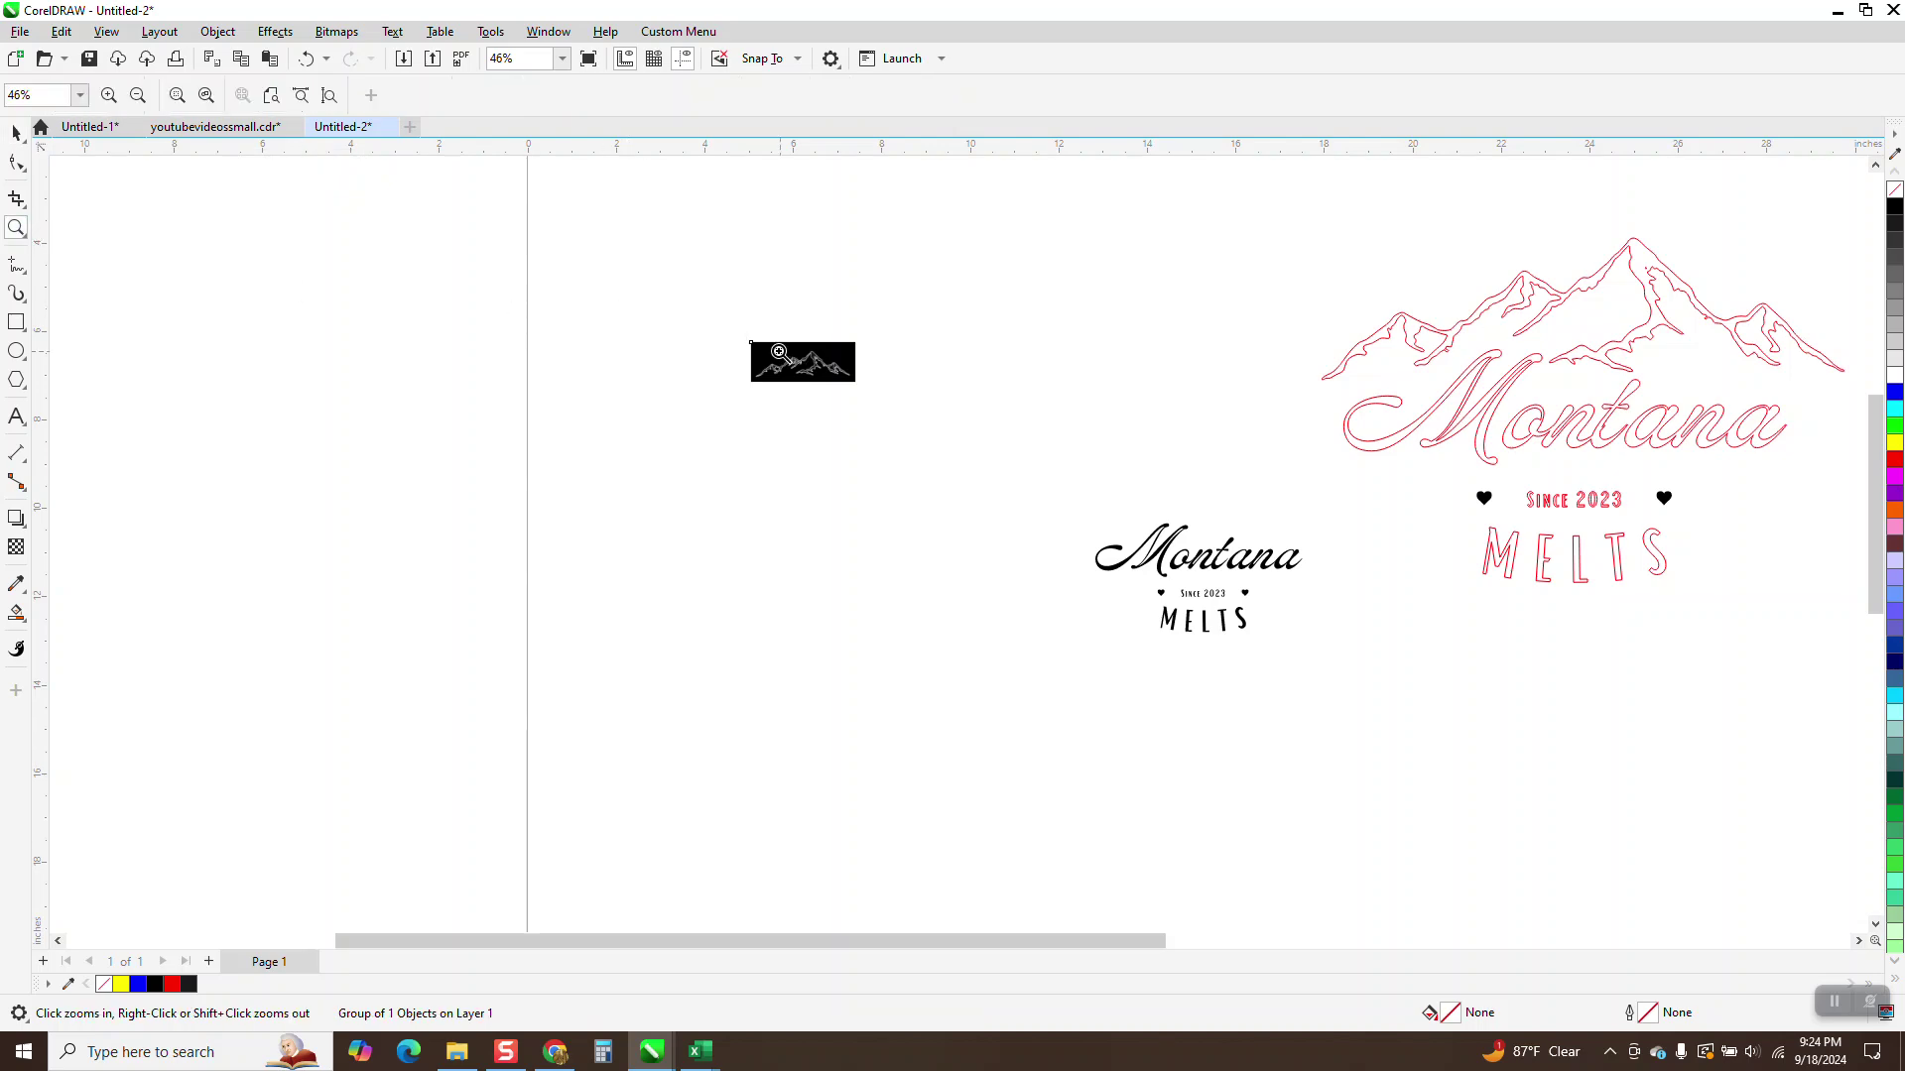
{"action": "left_click_drag", "start_coordinate": [739, 336], "coordinate": [1146, 531]}
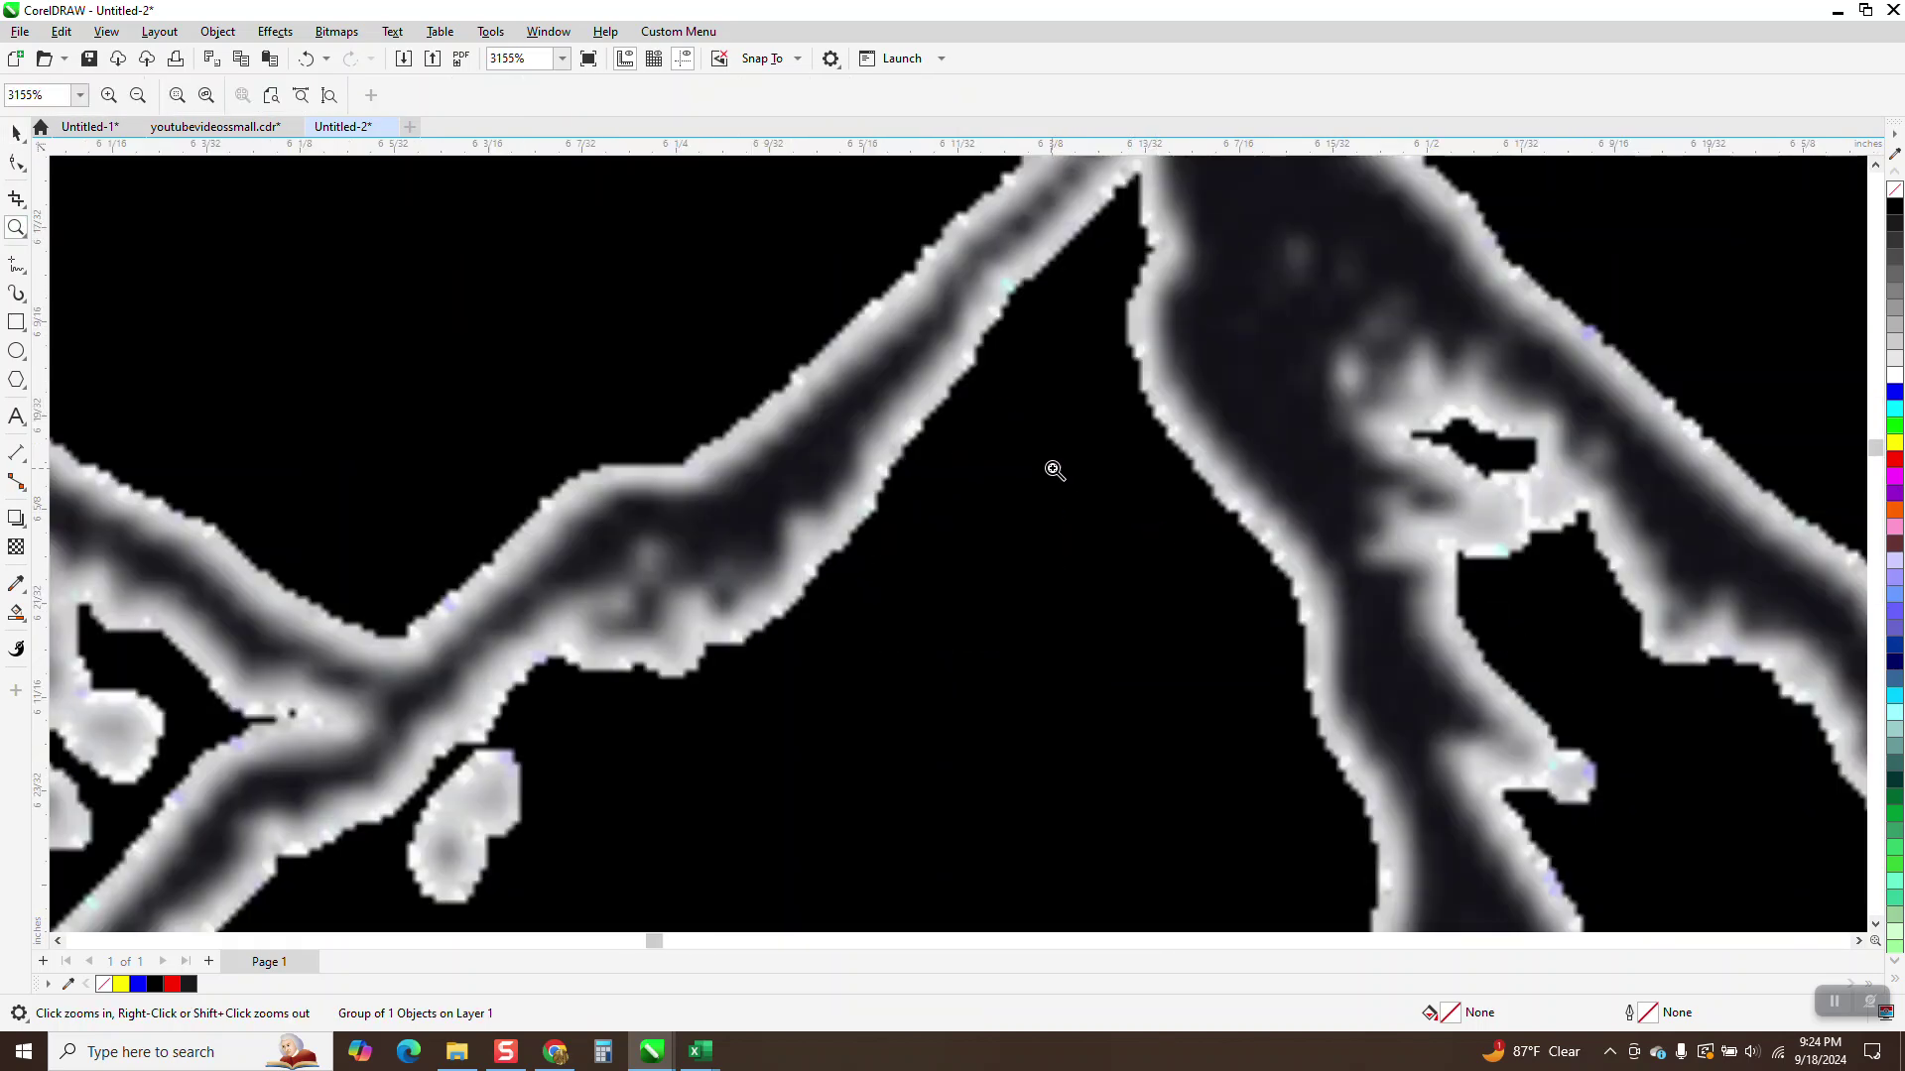
{"action": "scroll", "coordinate": [1041, 472], "scroll_direction": "down", "scroll_amount": 3}
{"action": "scroll", "coordinate": [1022, 439], "scroll_direction": "down", "scroll_amount": 2}
{"action": "scroll", "coordinate": [643, 408], "scroll_direction": "down", "scroll_amount": 2}
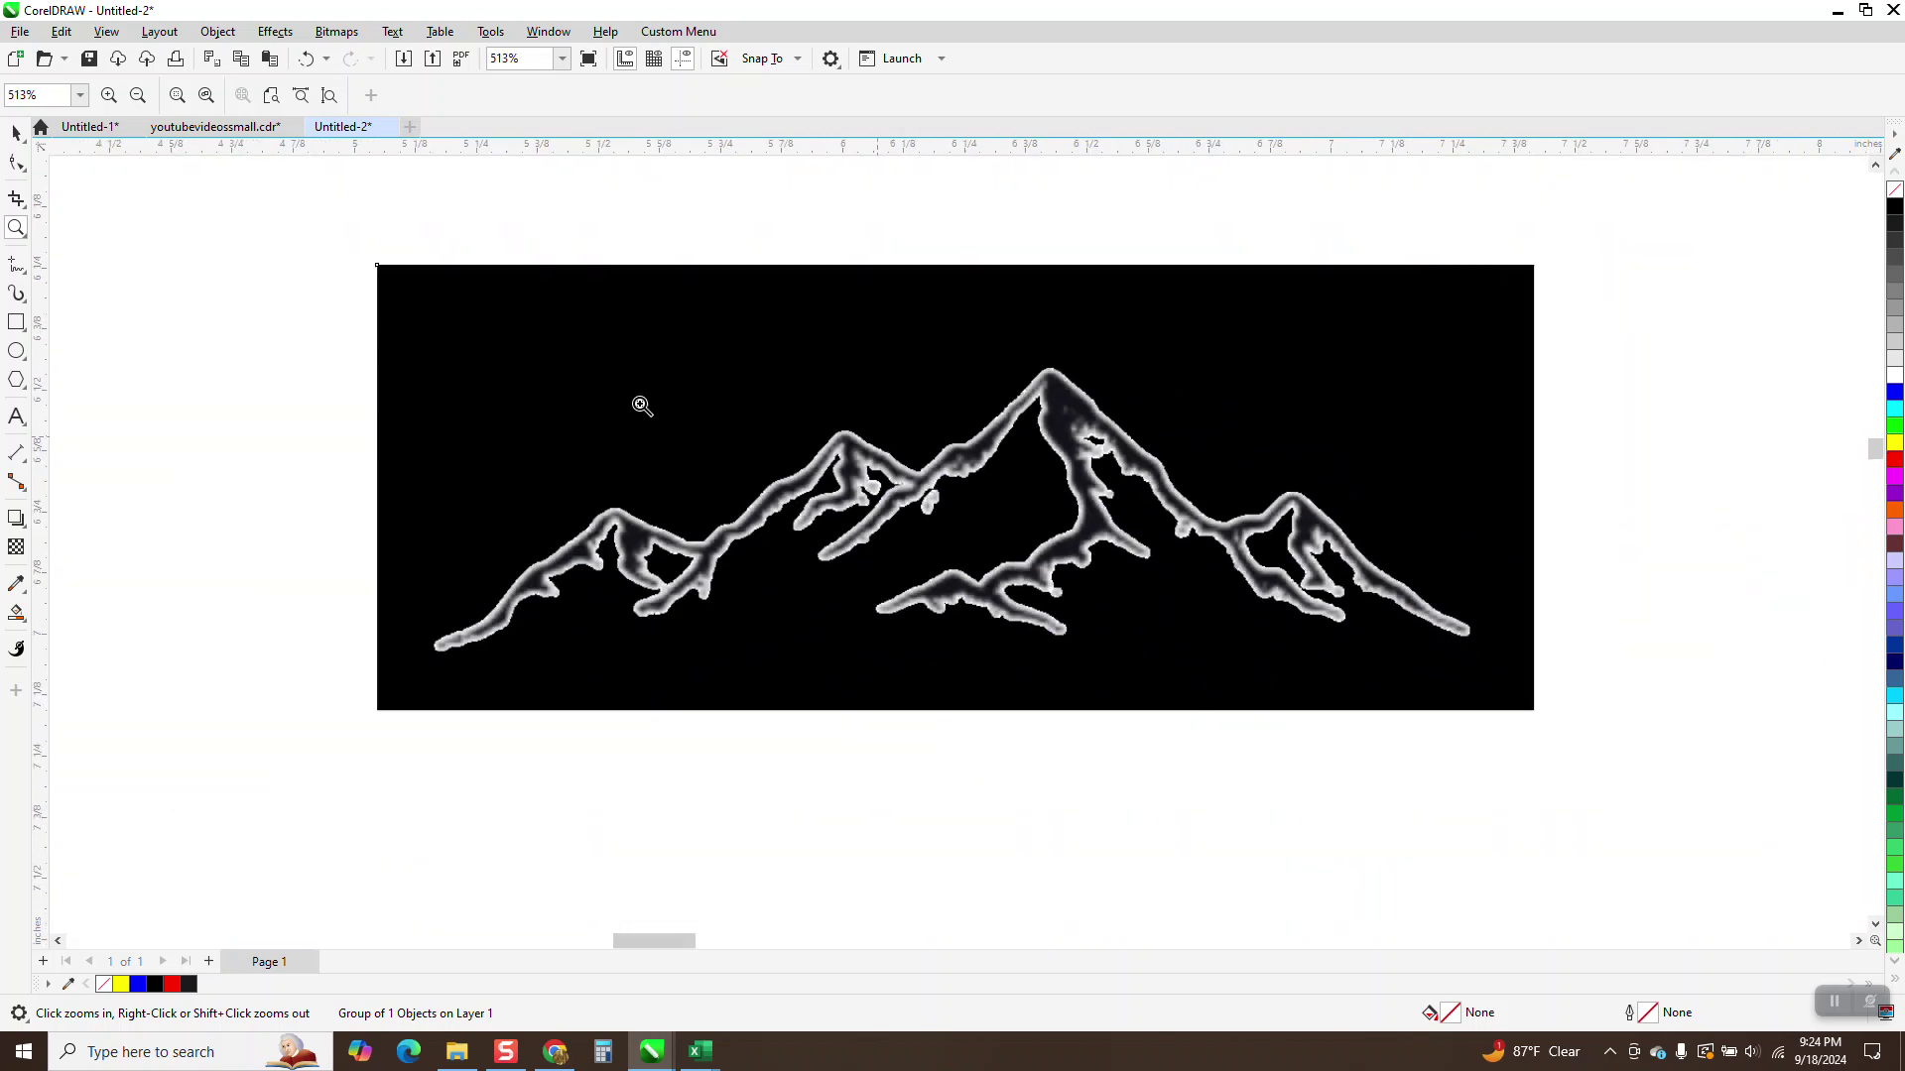
{"action": "left_click", "coordinate": [16, 131]}
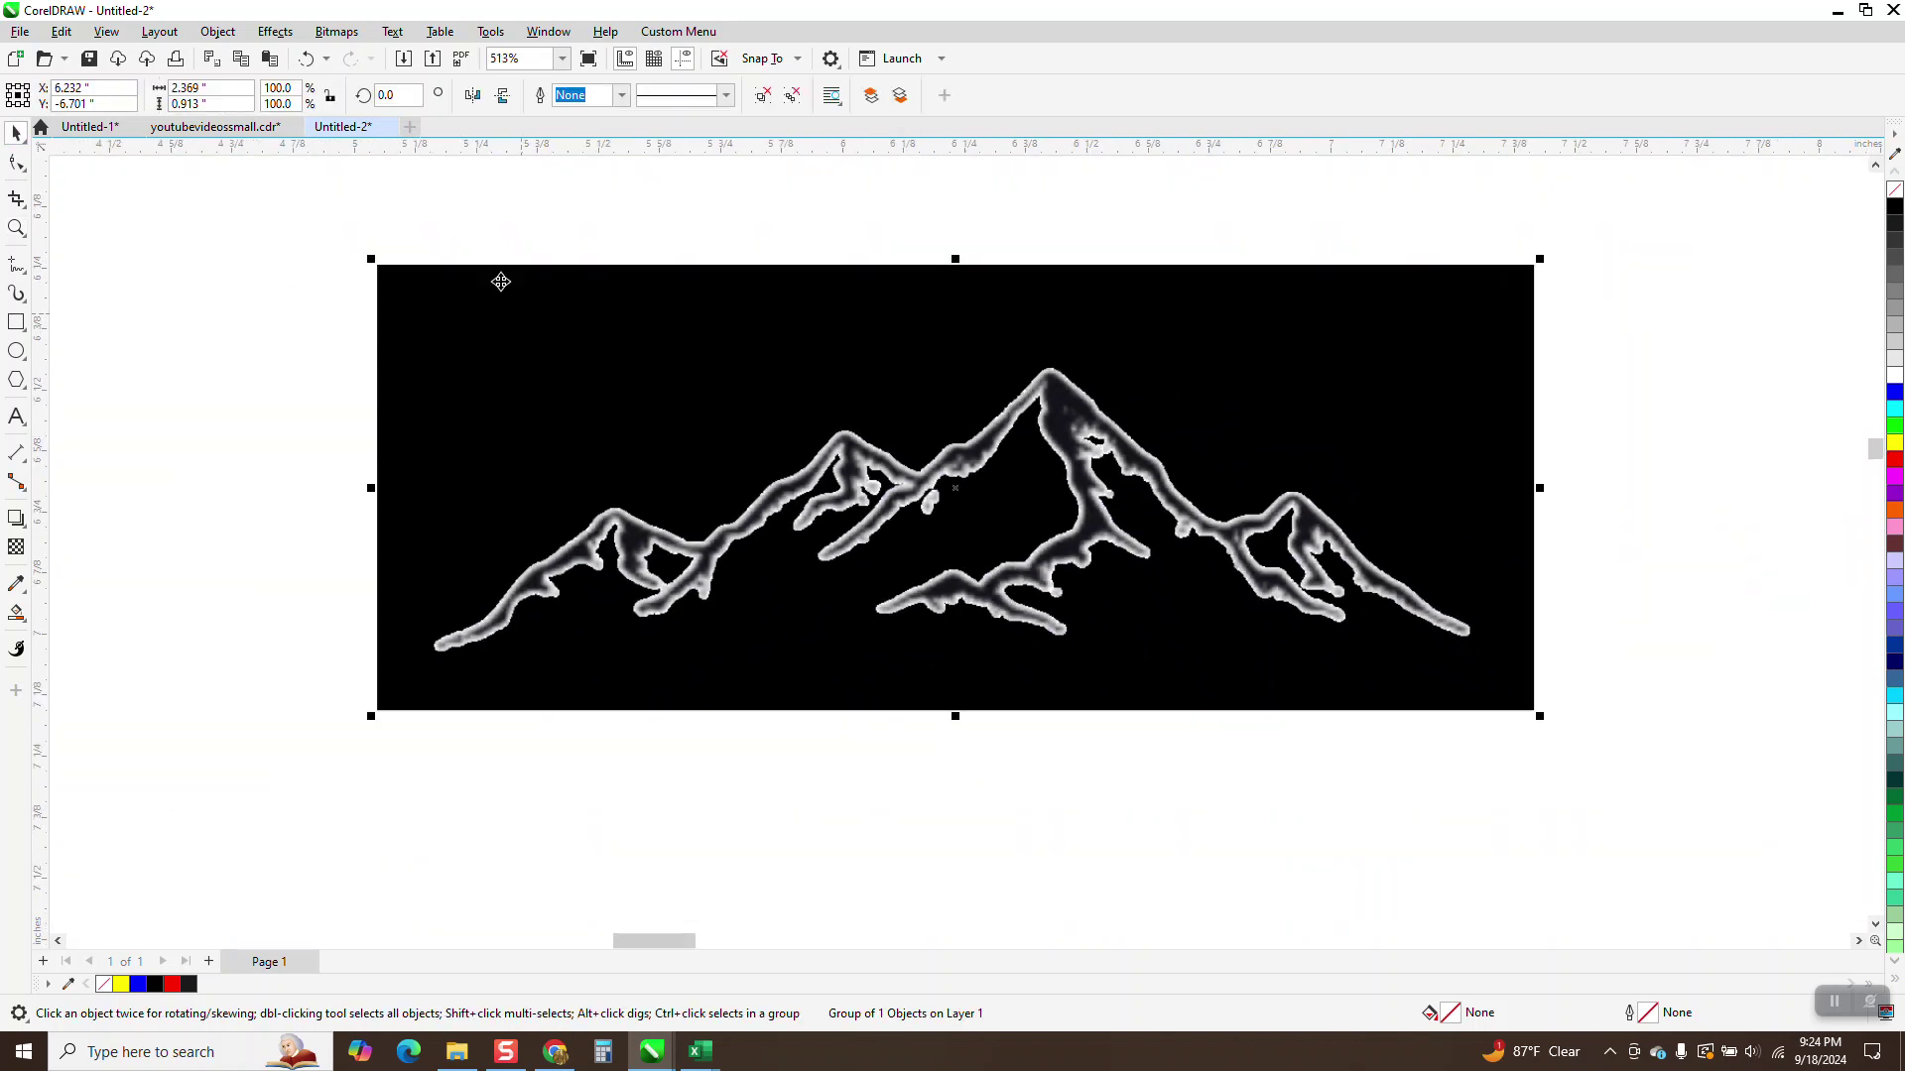
{"action": "left_click", "coordinate": [337, 31]}
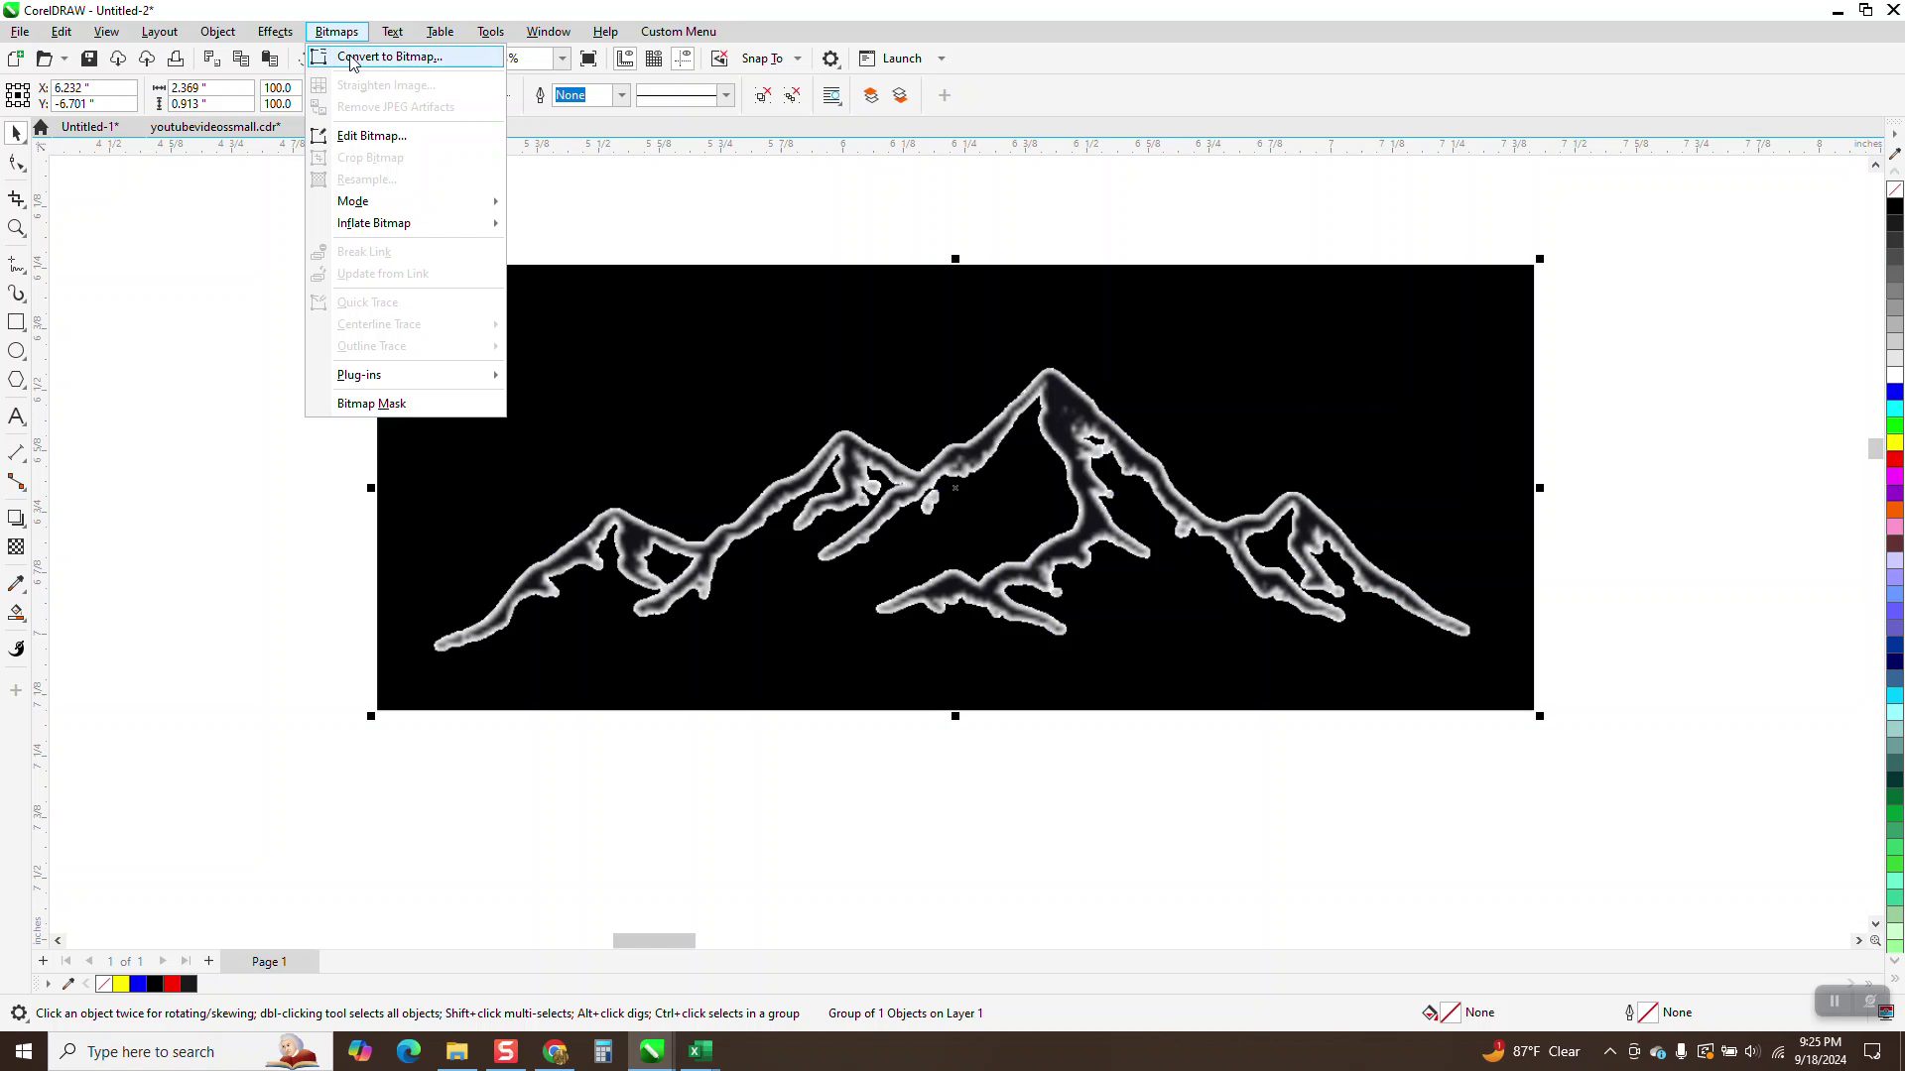
{"action": "left_click", "coordinate": [352, 61]}
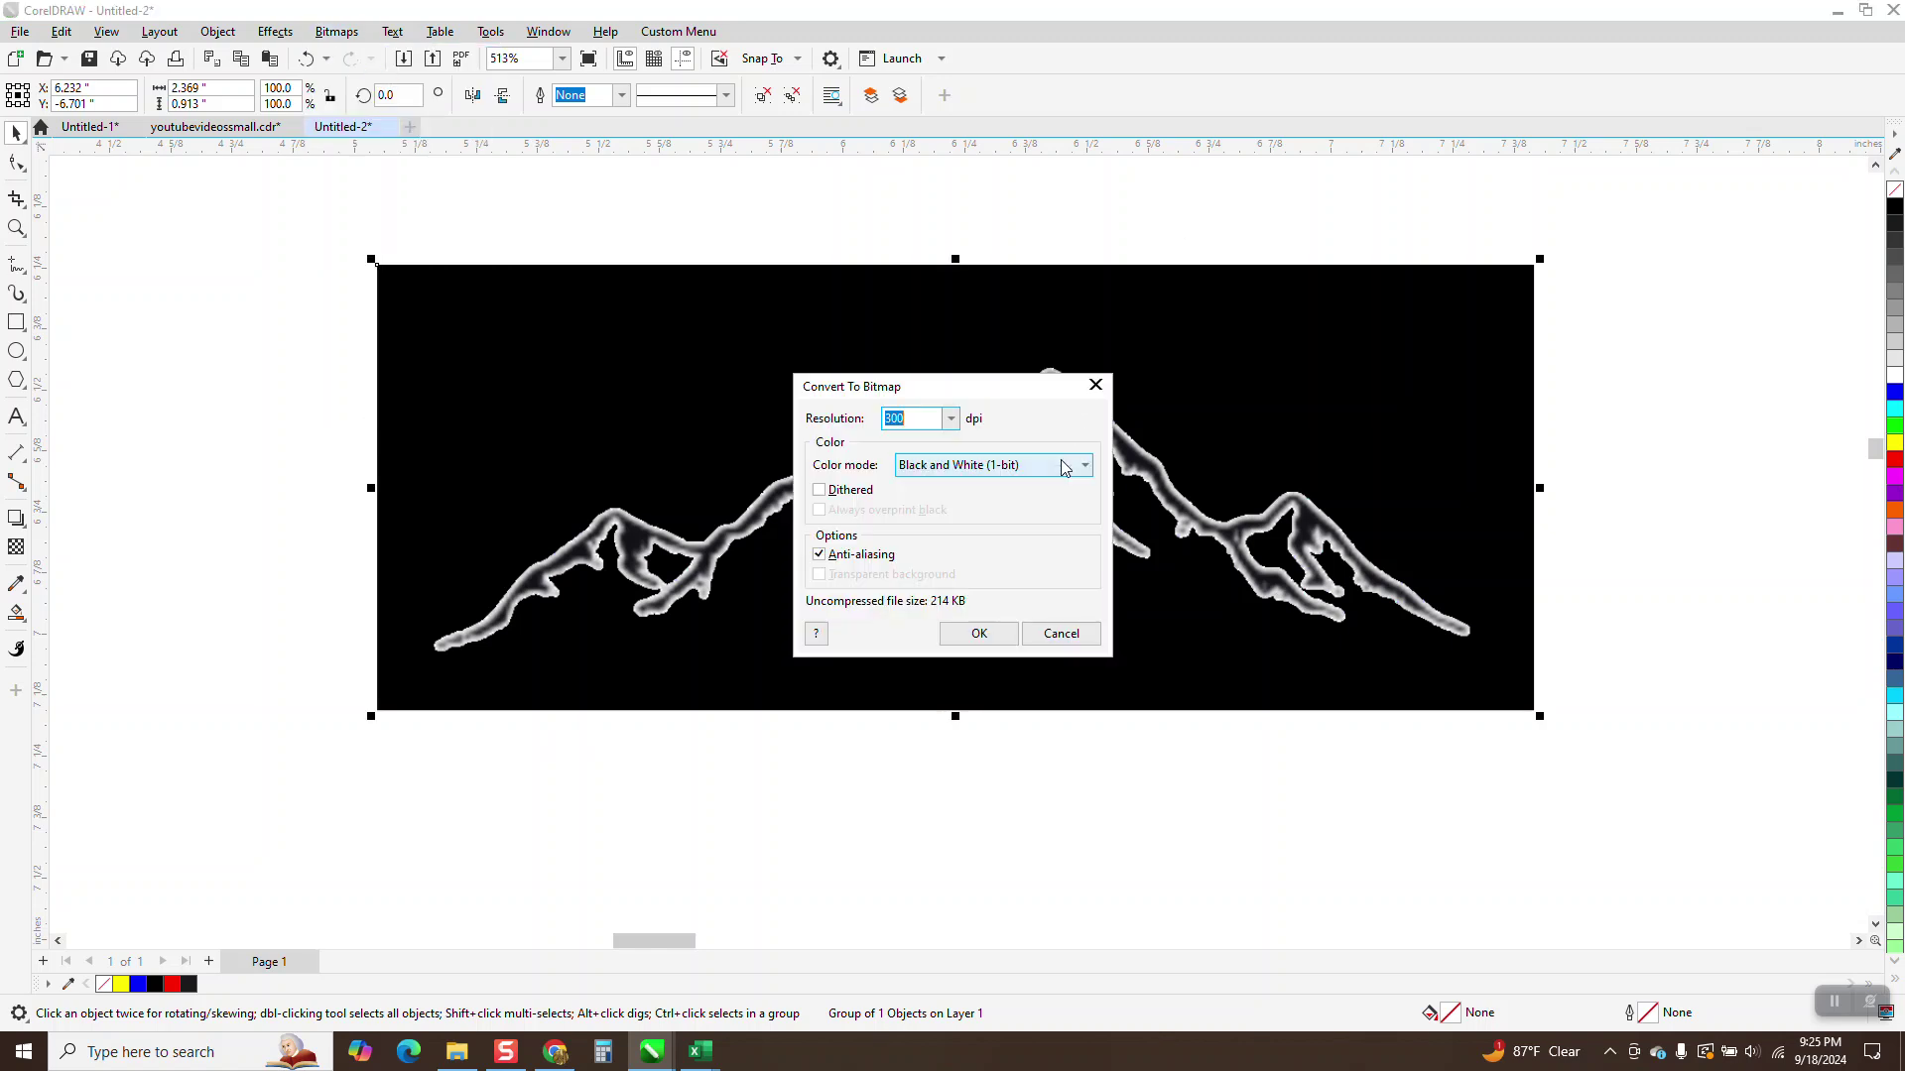
{"action": "left_click", "coordinate": [978, 635]}
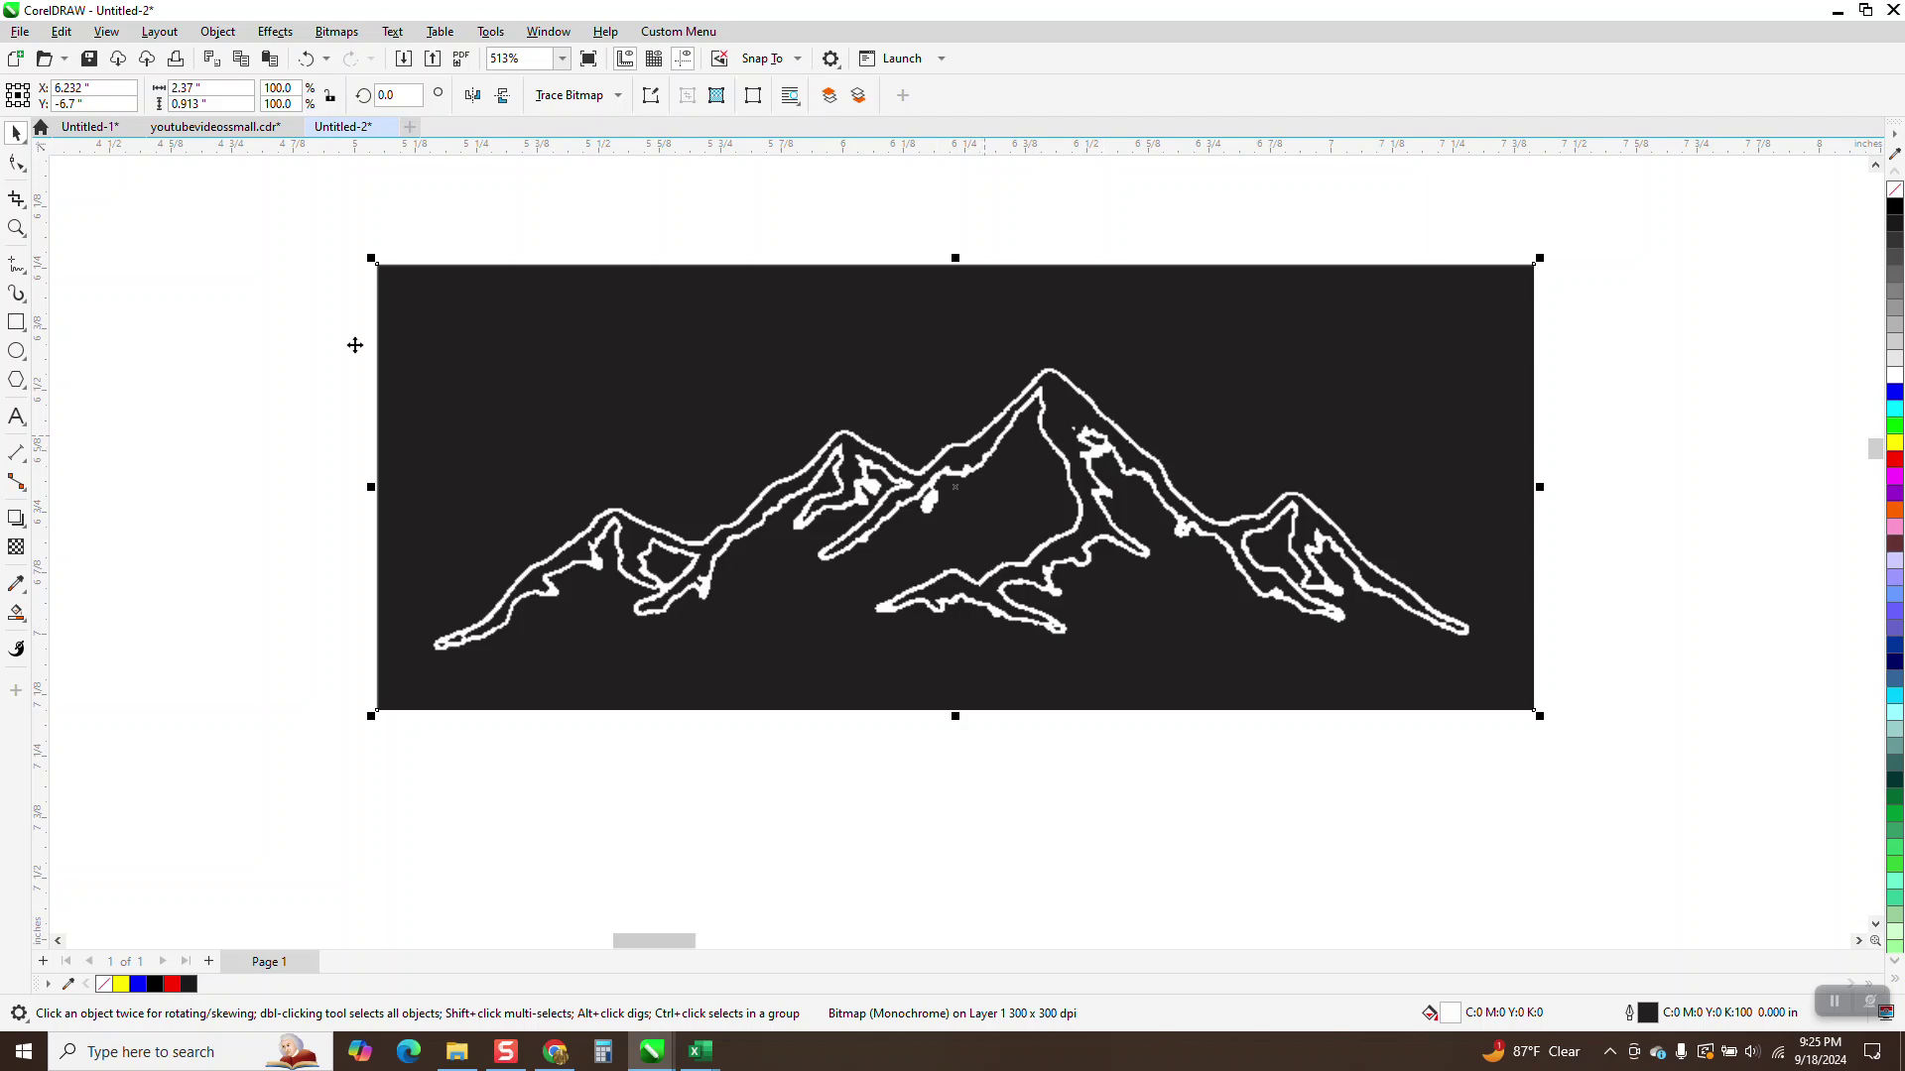
Zoom in on a mountain peak and select the dark mountain bitmap.
{"action": "left_click", "coordinate": [16, 228]}
{"action": "left_click_drag", "start_coordinate": [1012, 387], "coordinate": [1075, 434]}
{"action": "scroll", "coordinate": [1016, 385], "scroll_direction": "down", "scroll_amount": 5}
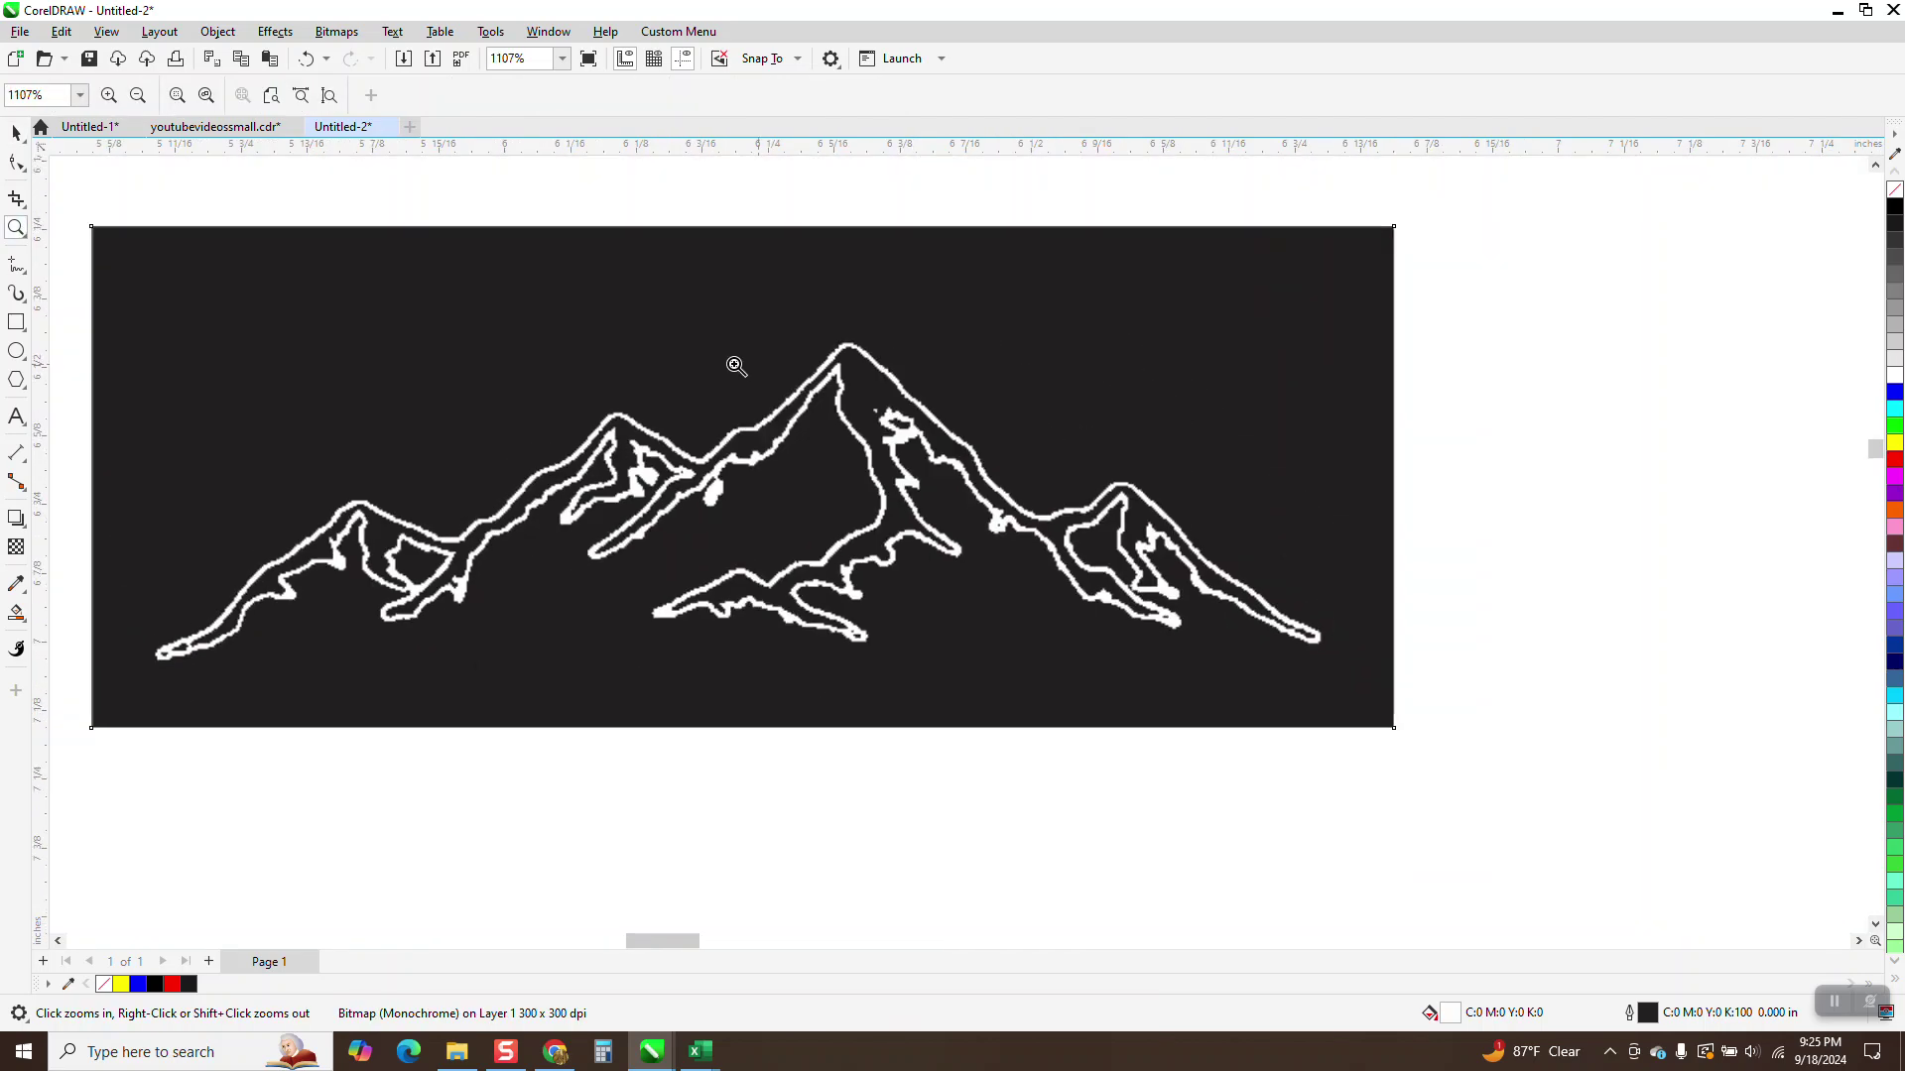
{"action": "left_click", "coordinate": [15, 132]}
{"action": "left_click", "coordinate": [737, 403]}
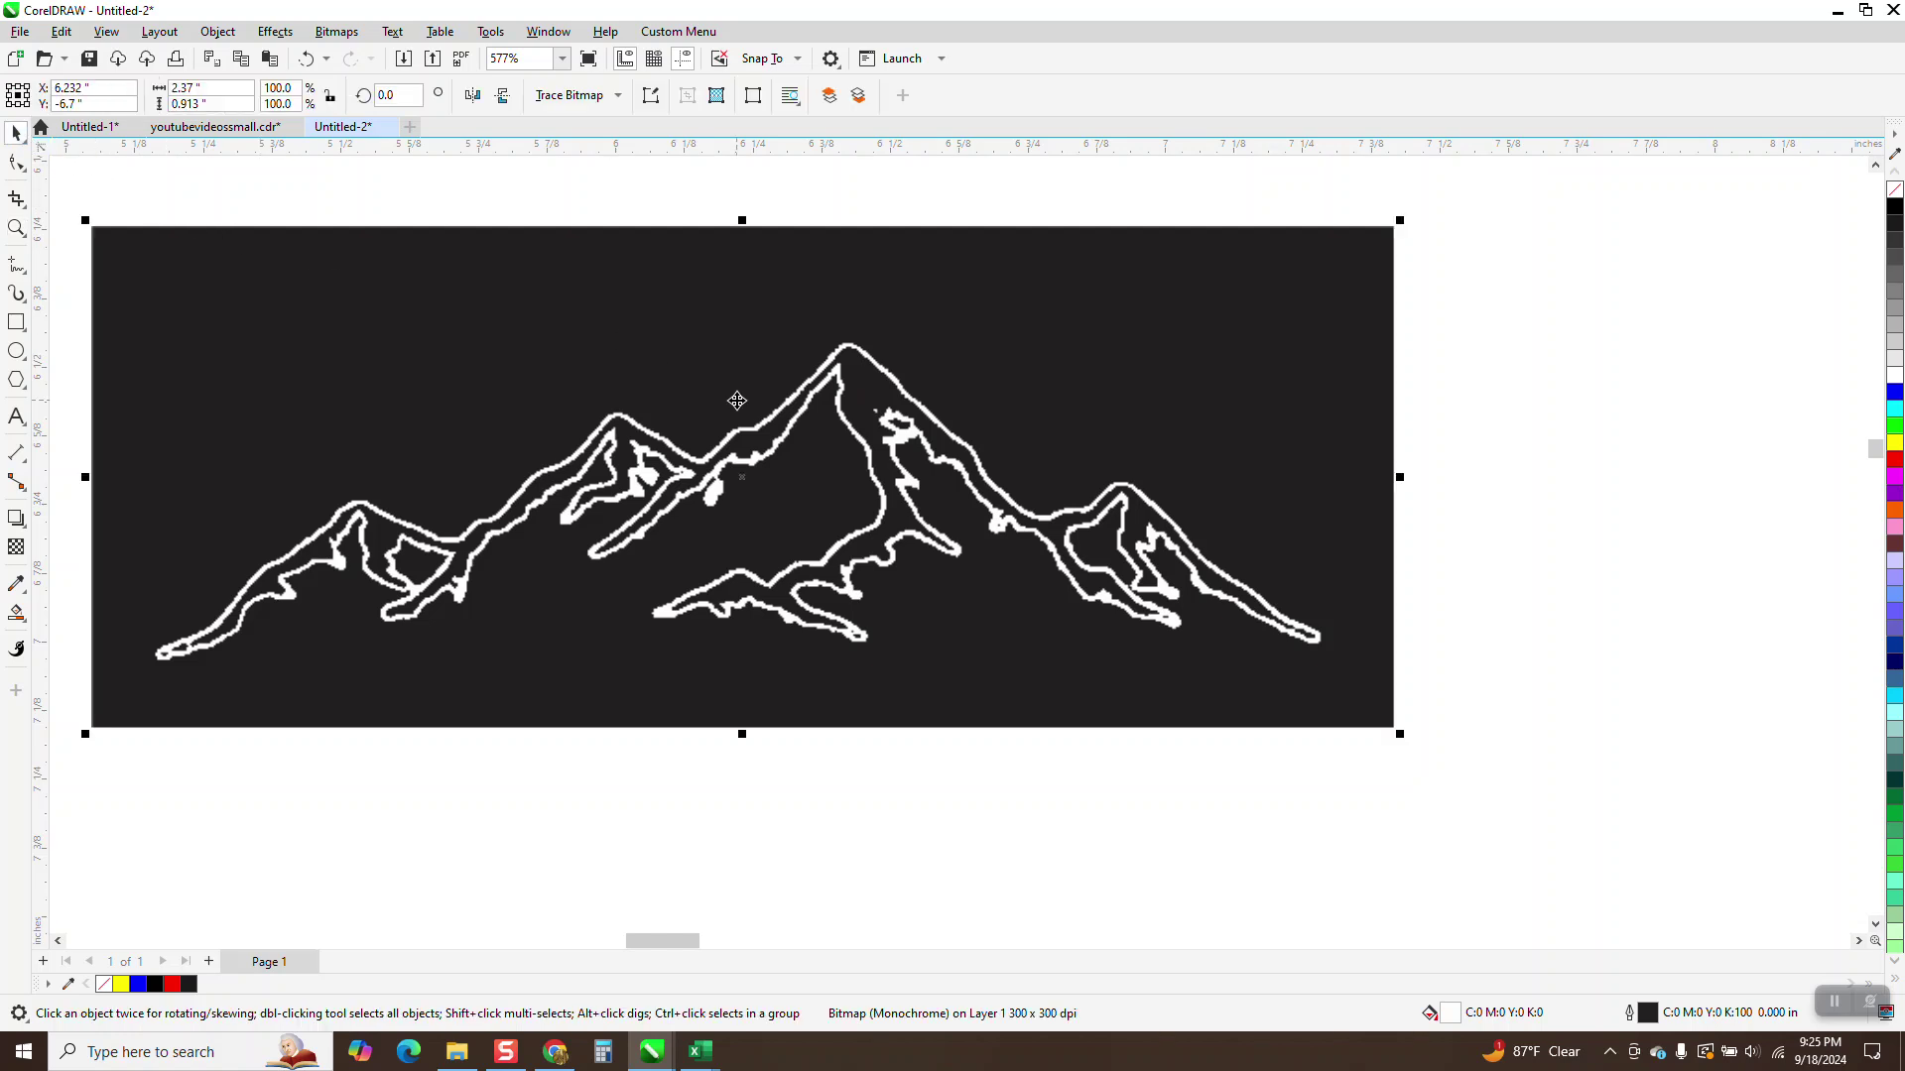
{"action": "left_click", "coordinate": [882, 376]}
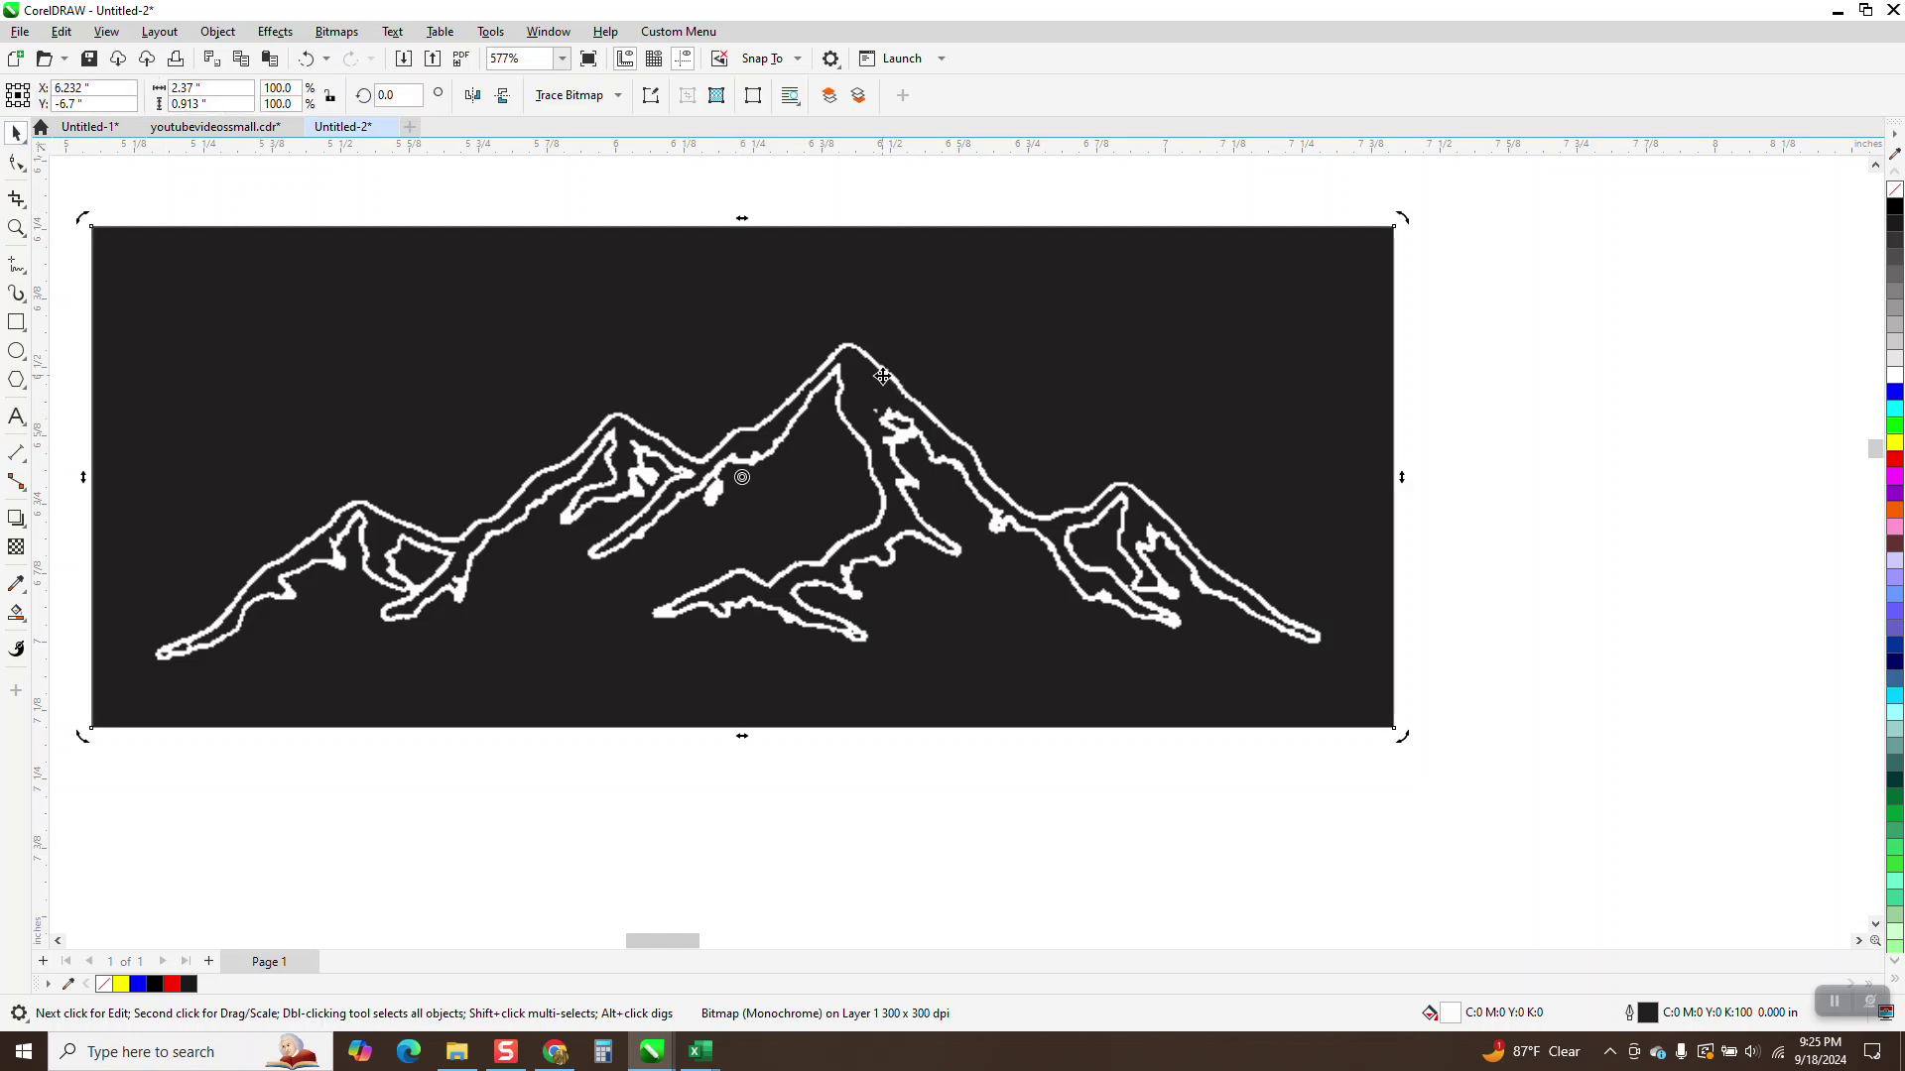
{"action": "left_click", "coordinate": [905, 385]}
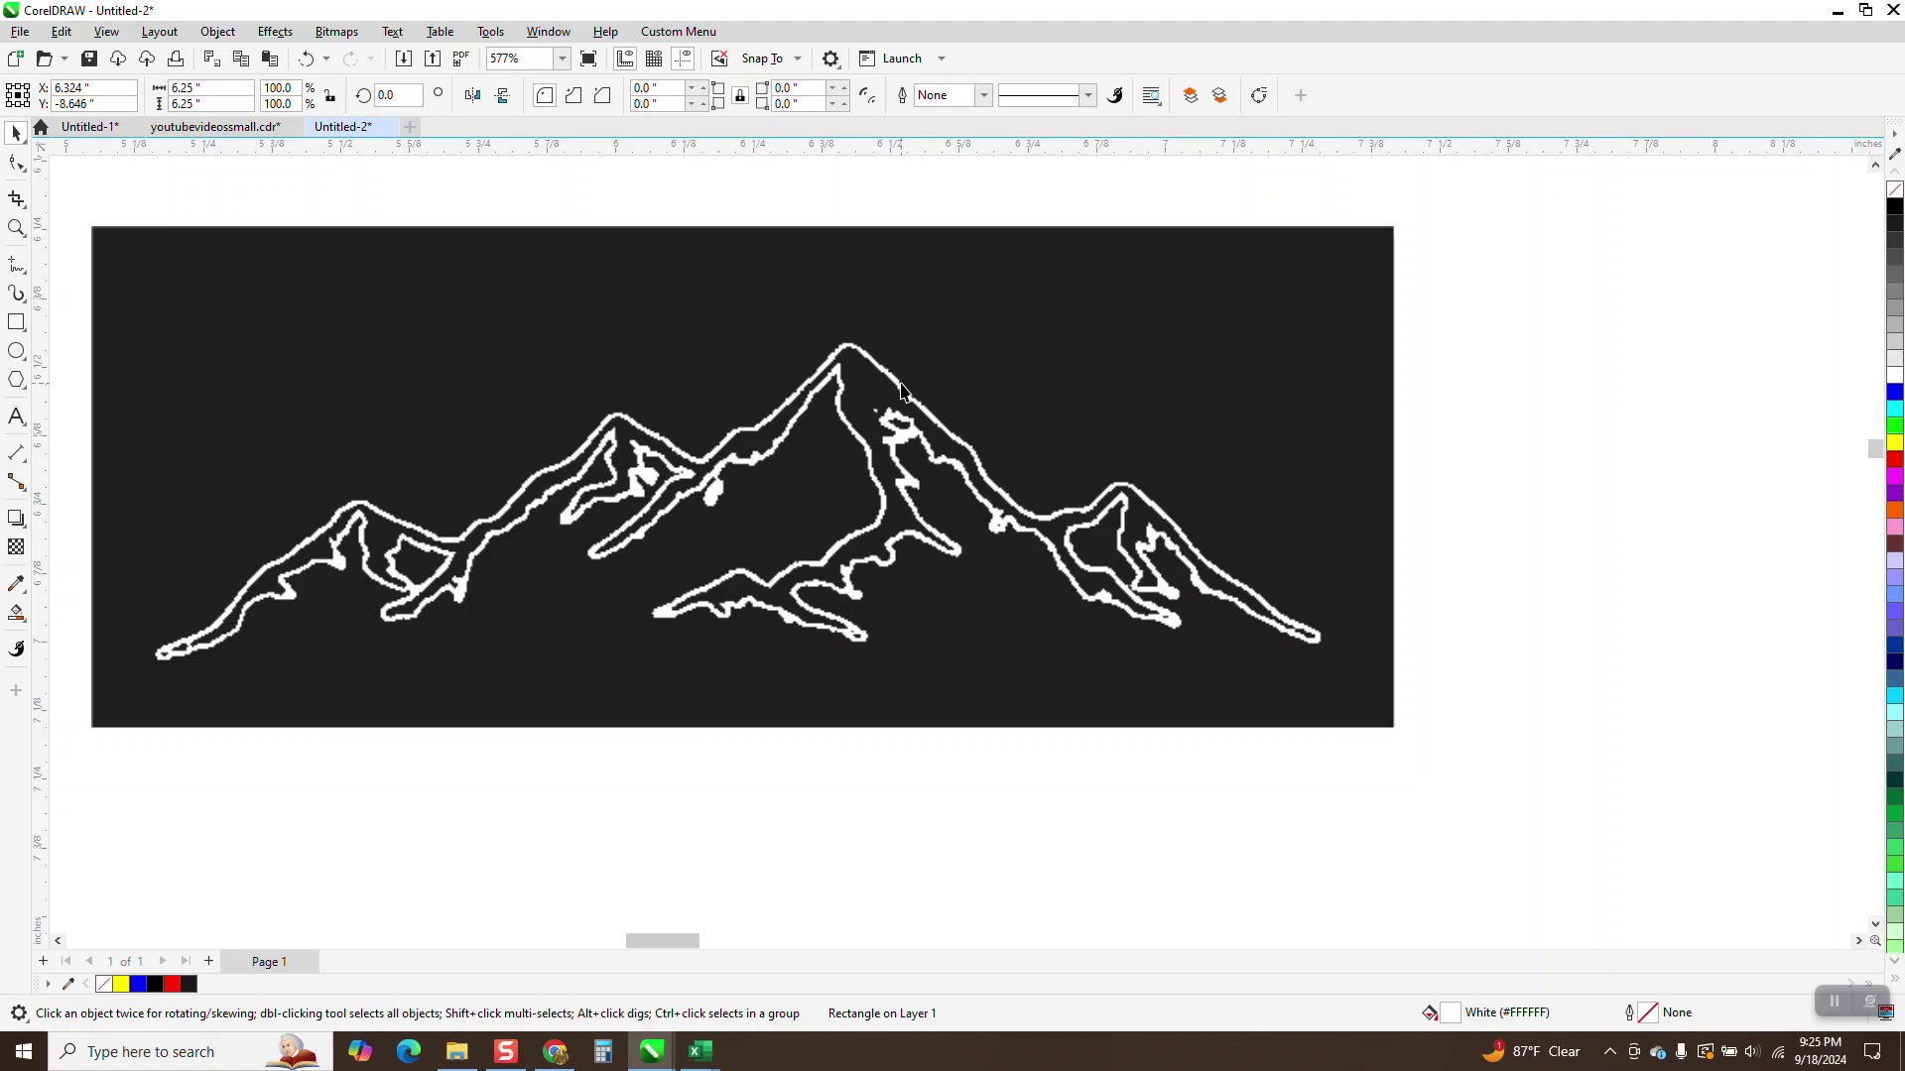
Trace the mountain bitmap with Outline Trace > Clipart and accept the result.
{"action": "left_click", "coordinate": [901, 389]}
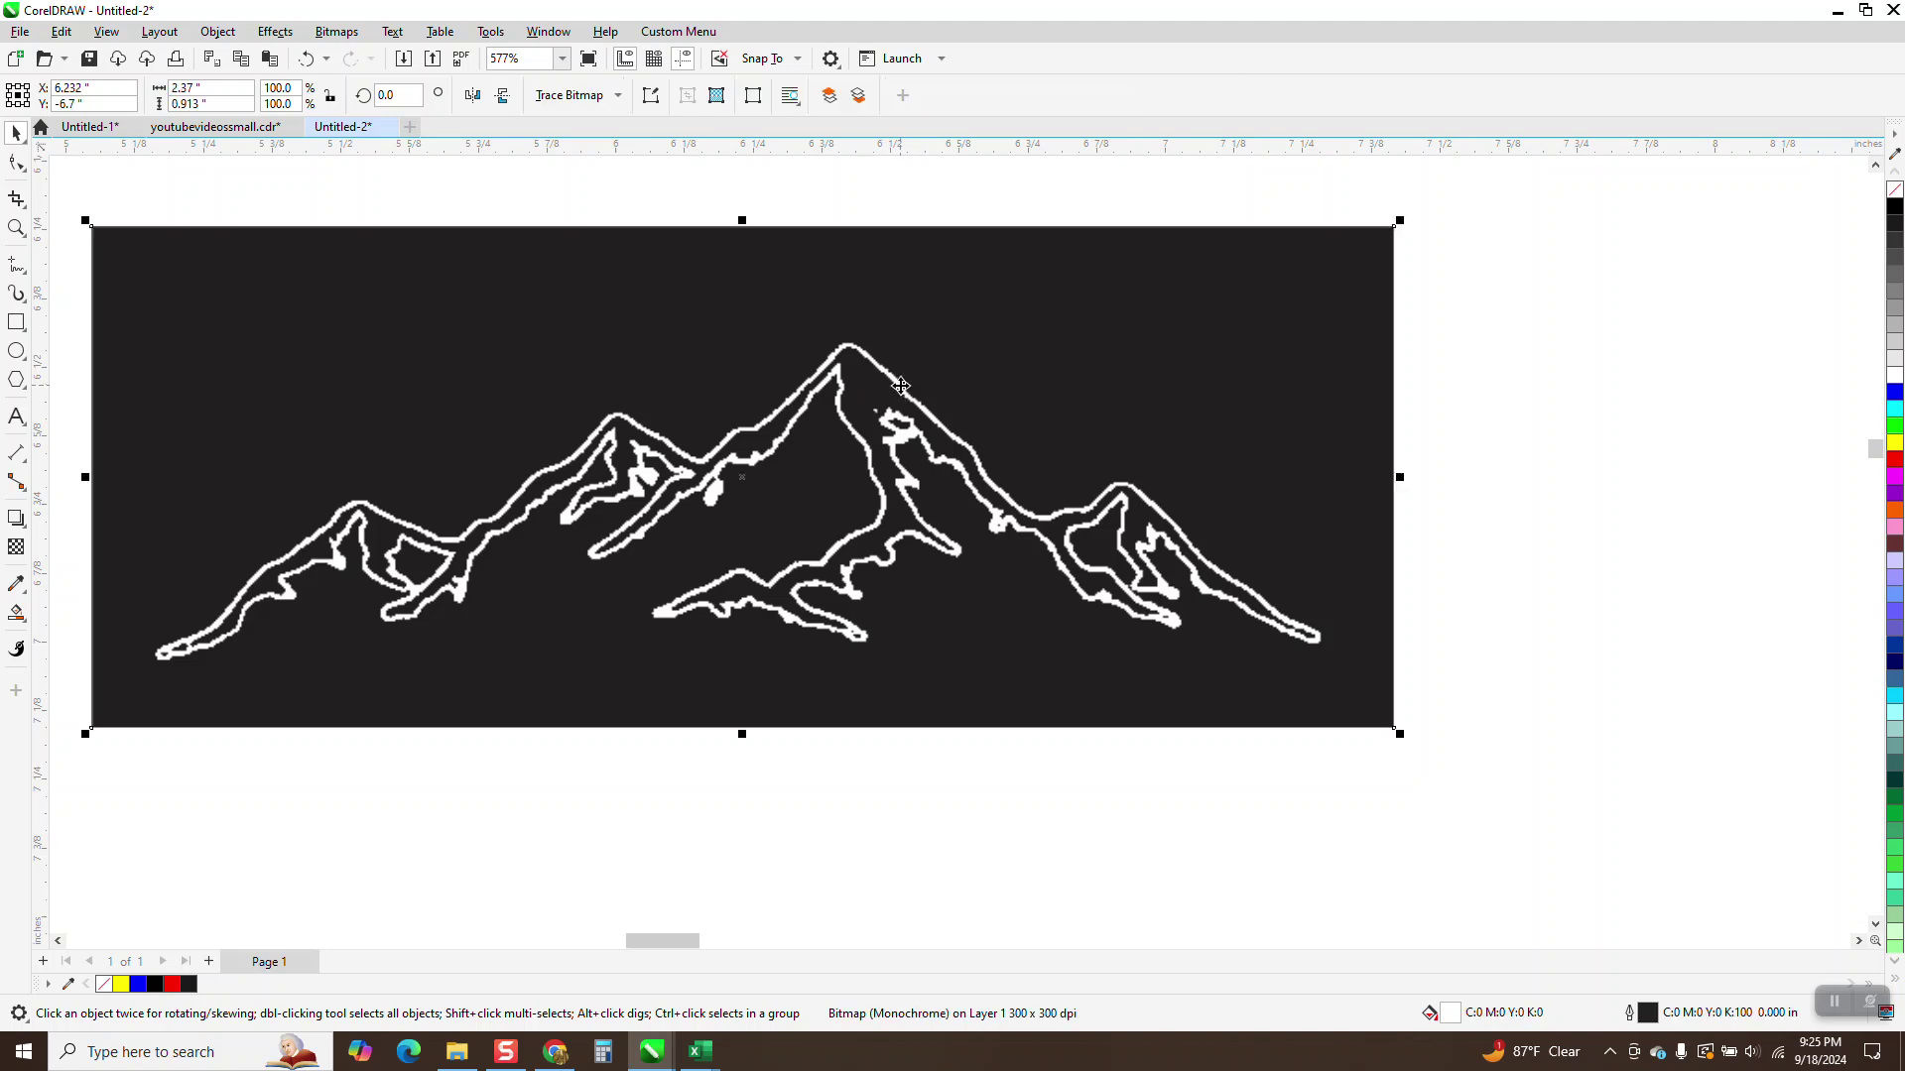
{"action": "left_click", "coordinate": [620, 100]}
{"action": "mouse_move", "coordinate": [611, 173]}
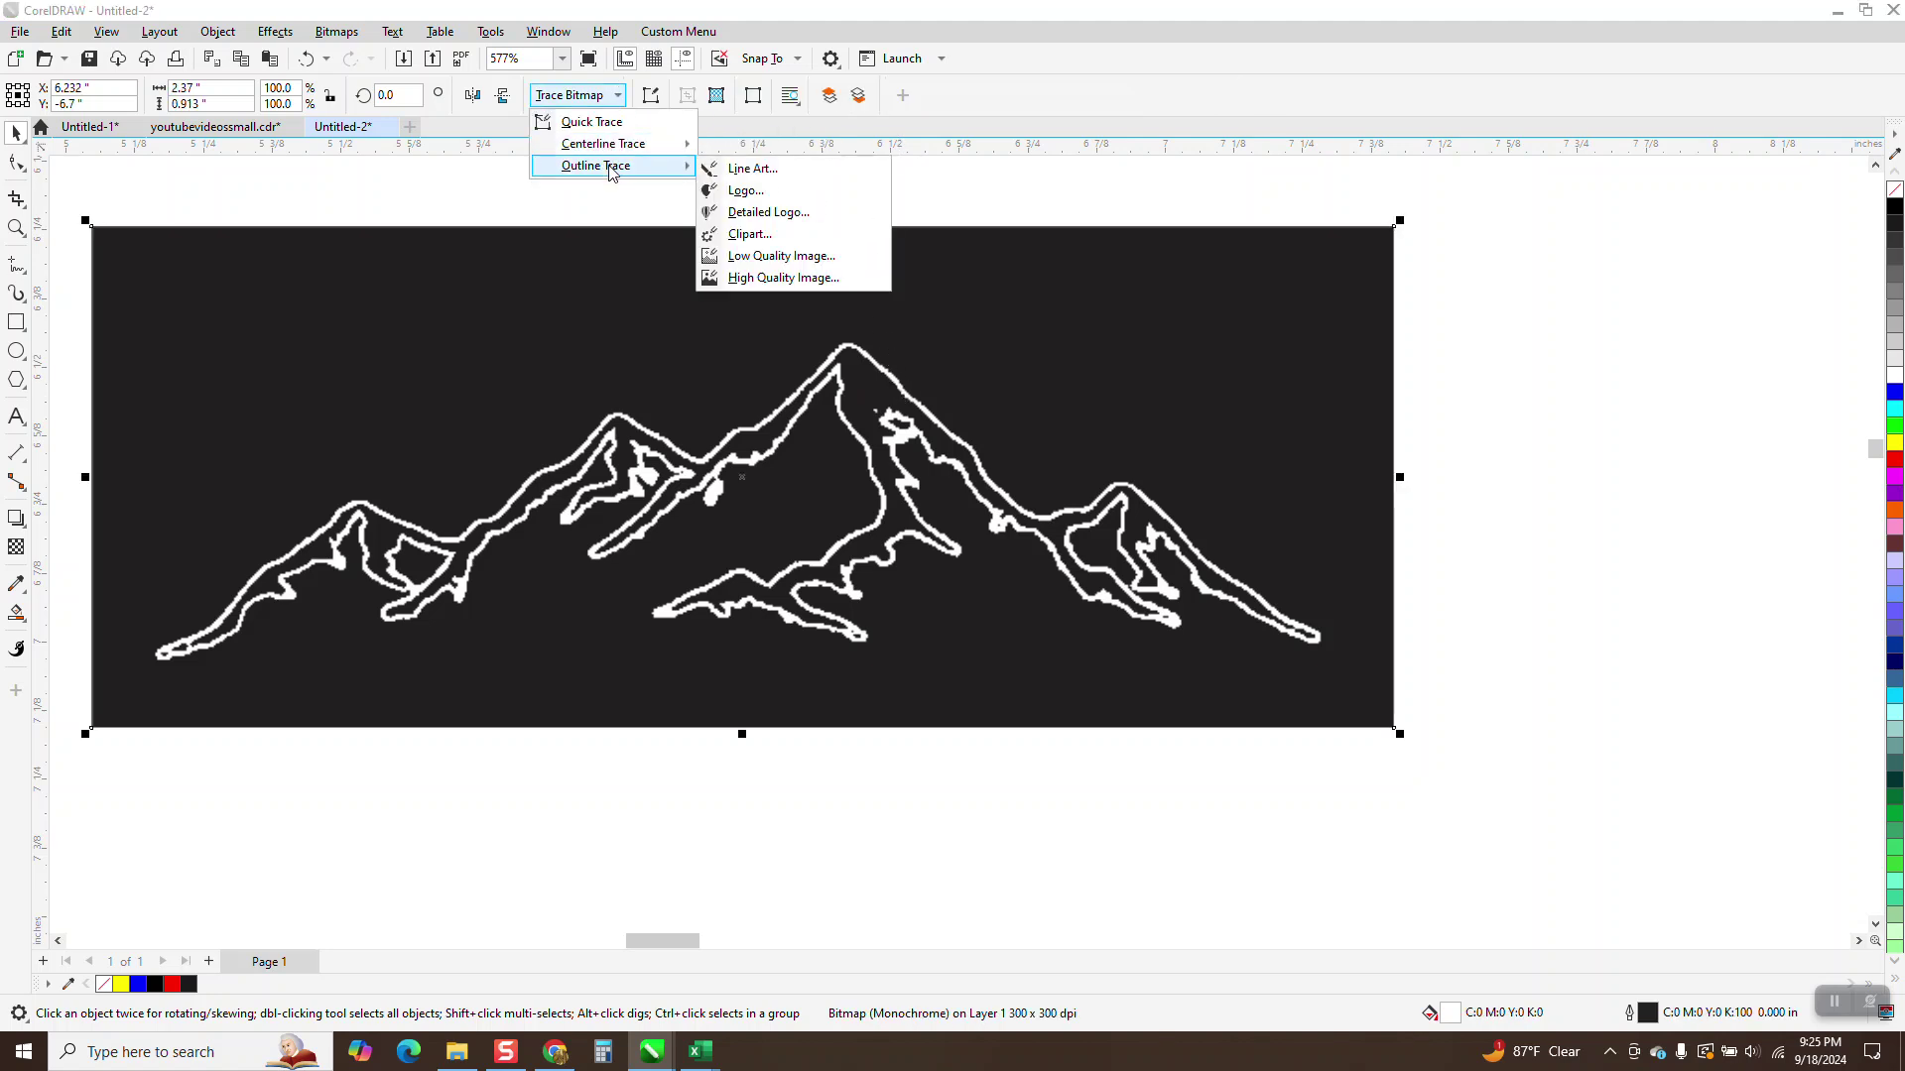
{"action": "left_click", "coordinate": [765, 236]}
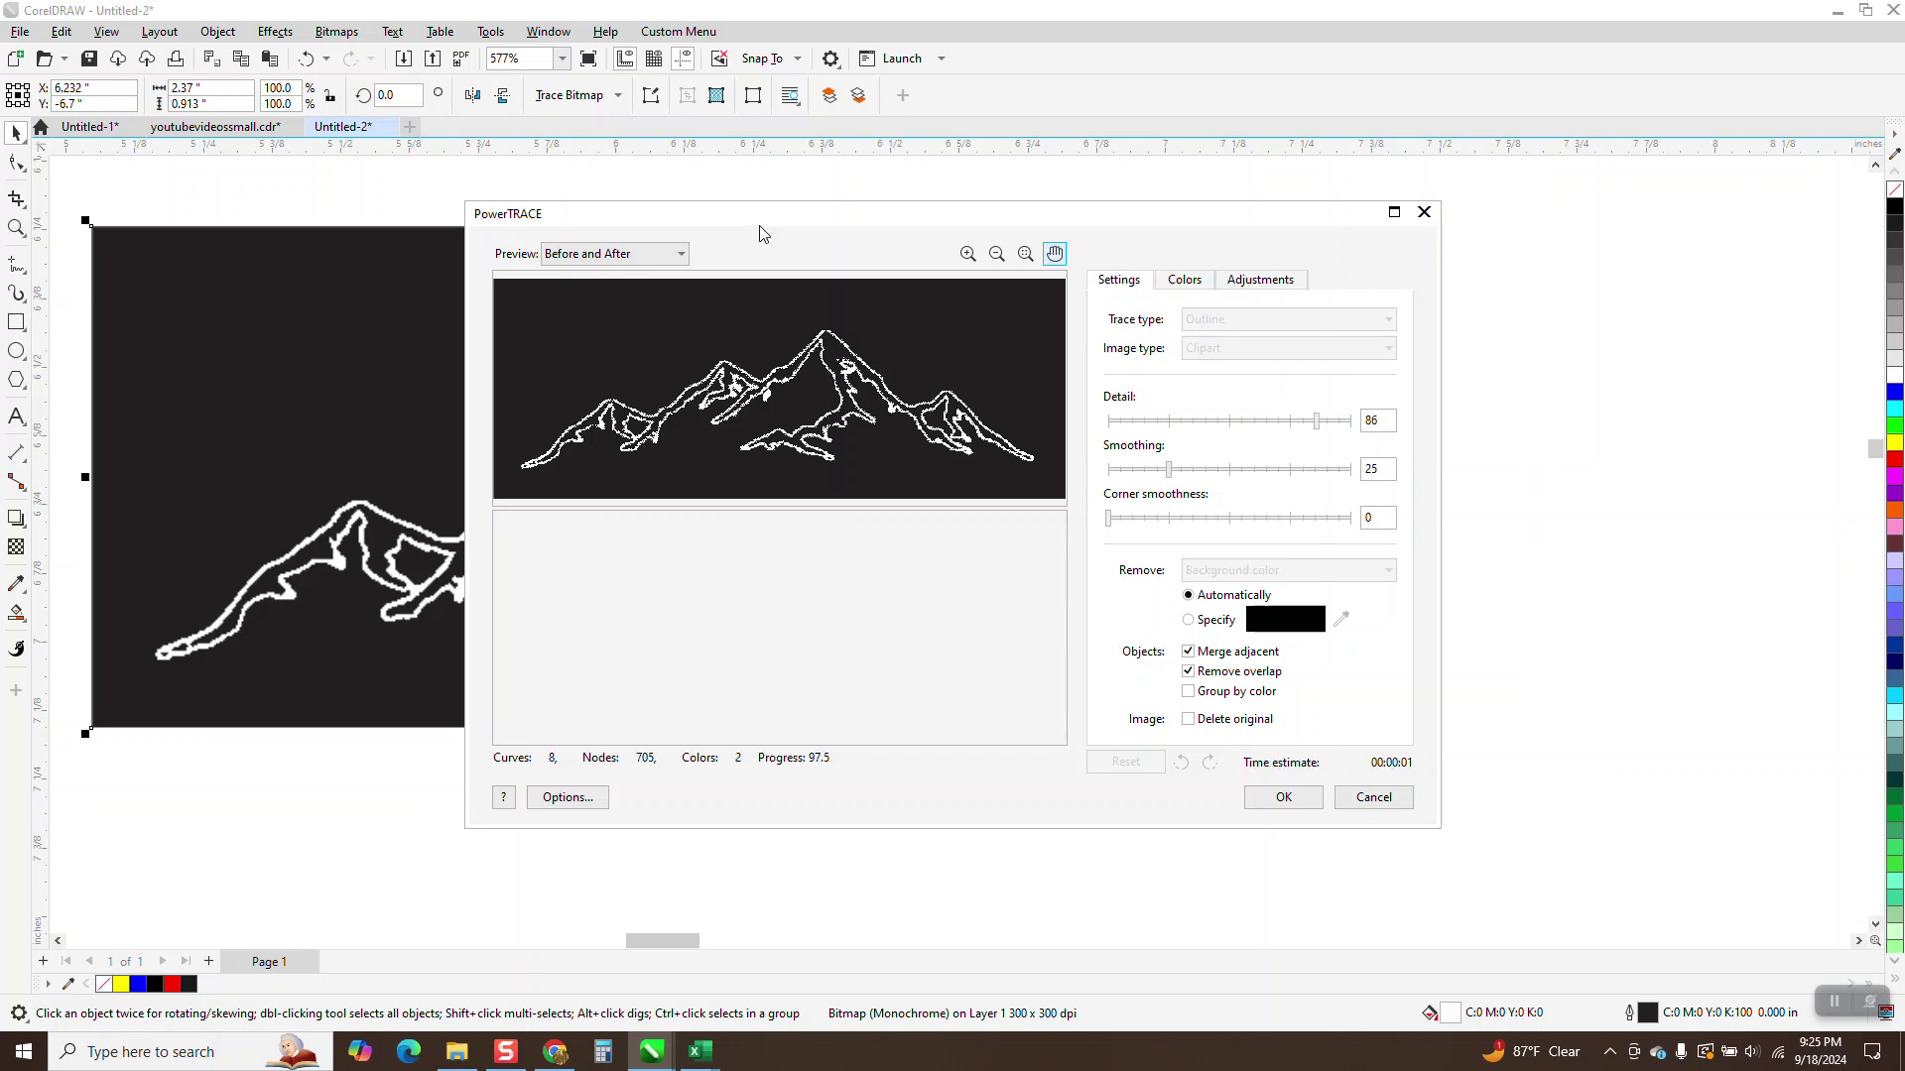
{"action": "left_click", "coordinate": [1283, 798]}
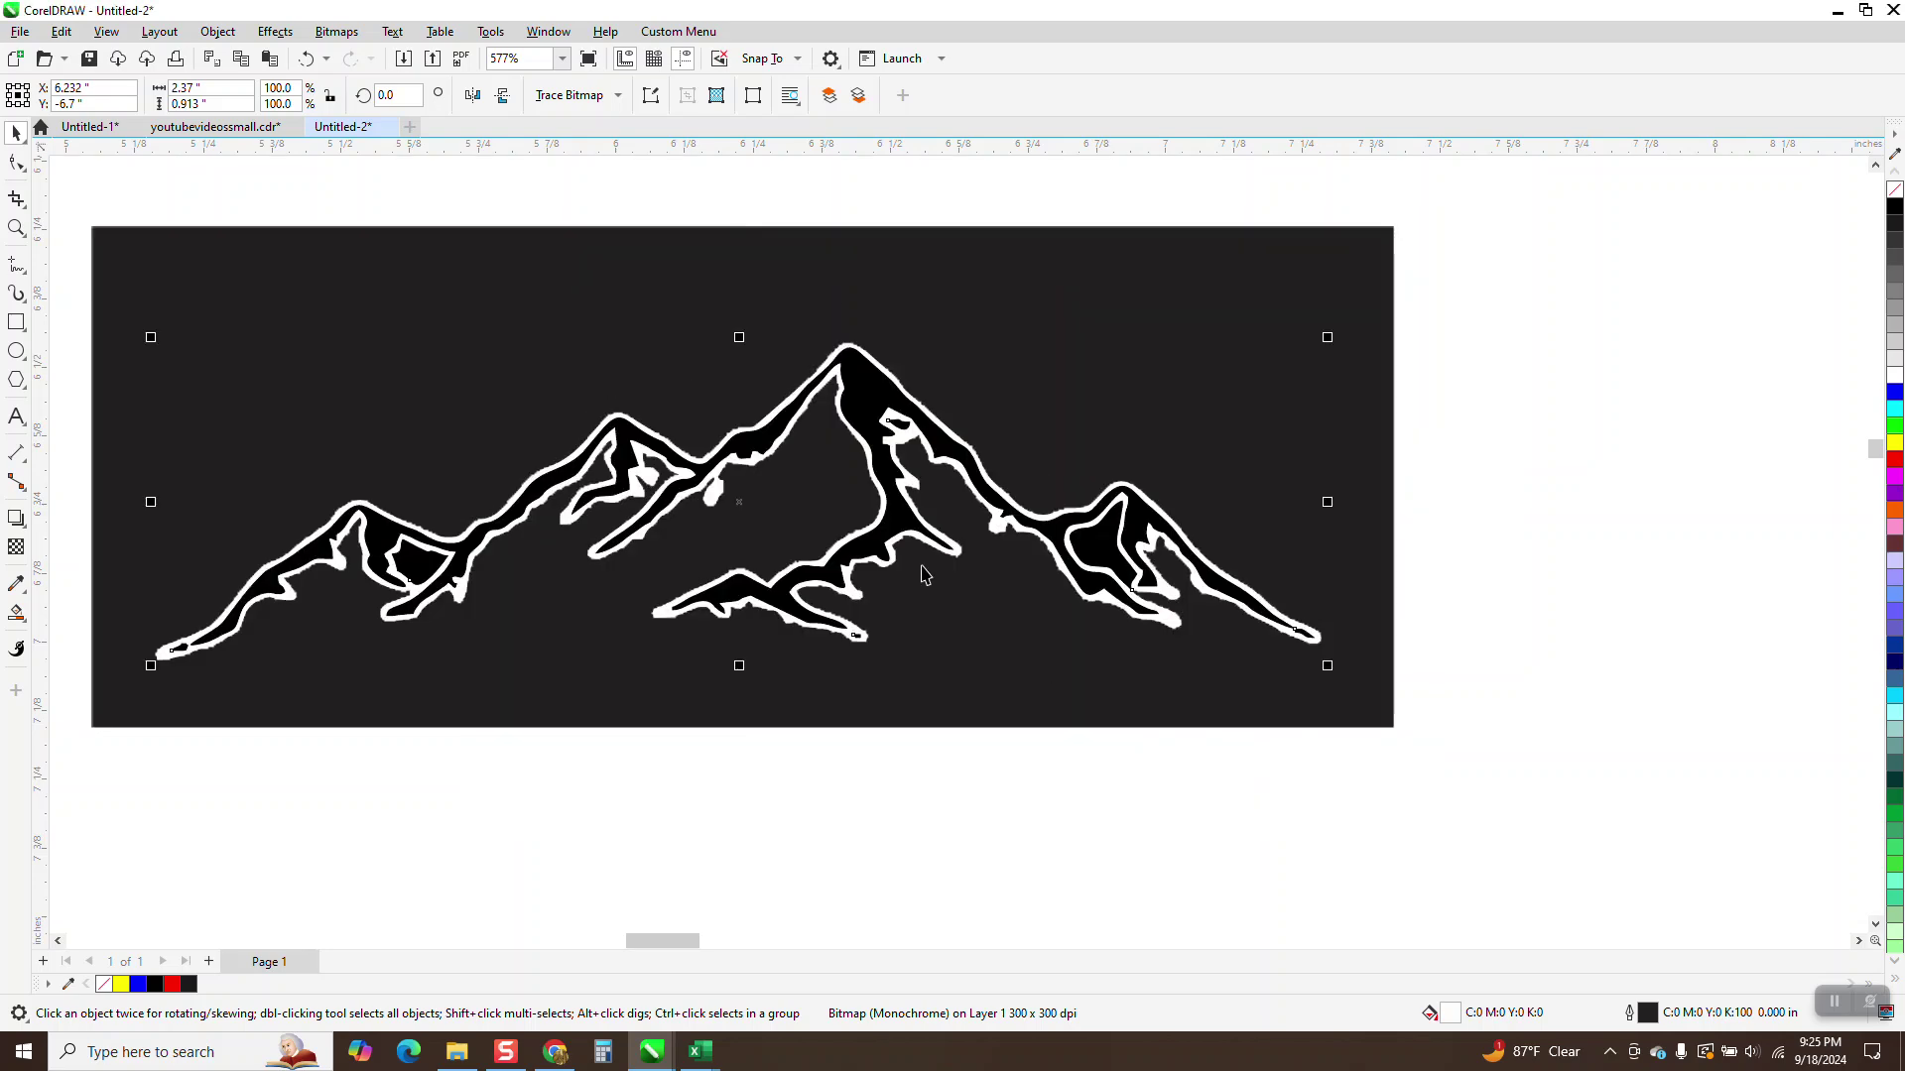
Move the traced mountains below the dark image with no fill and a red outline.
{"action": "scroll", "coordinate": [829, 460], "scroll_direction": "down", "scroll_amount": 1}
{"action": "left_click_drag", "start_coordinate": [829, 459], "coordinate": [872, 737]}
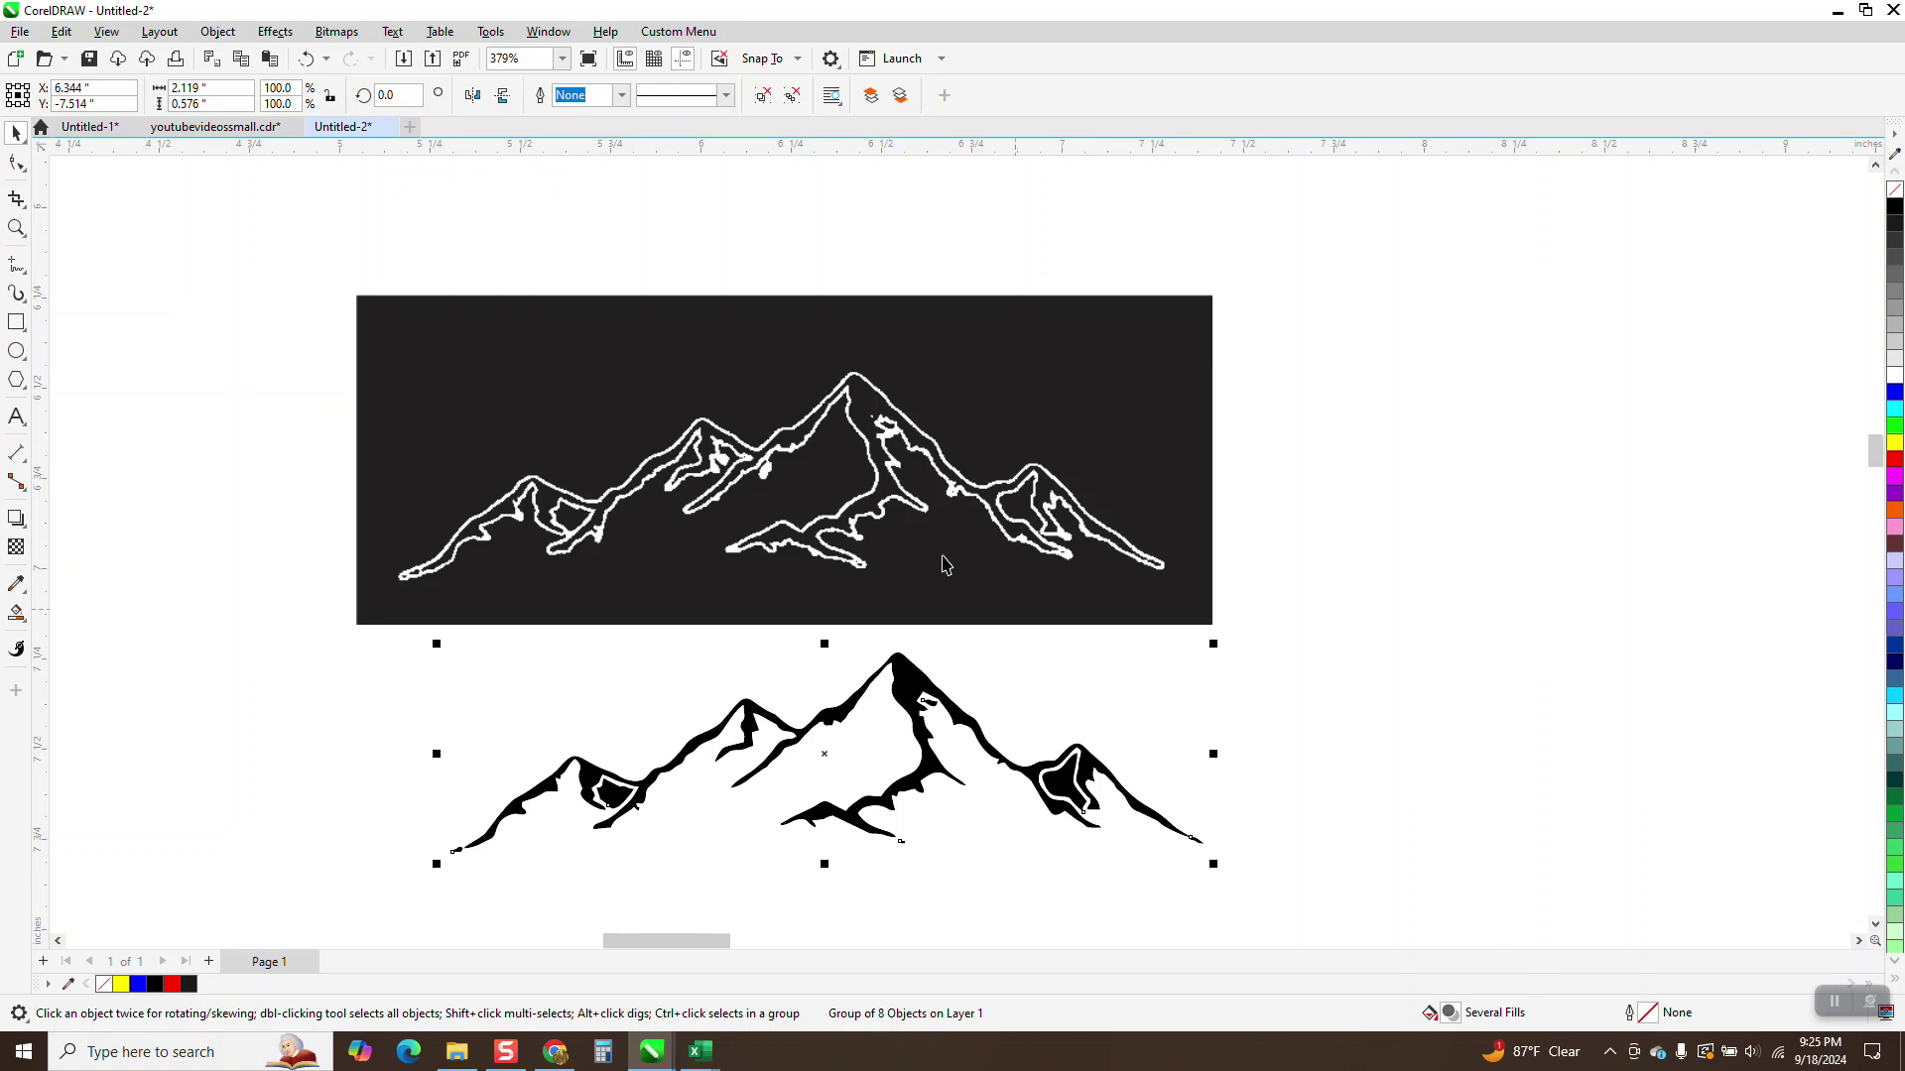
{"action": "scroll", "coordinate": [943, 557], "scroll_direction": "down", "scroll_amount": 1}
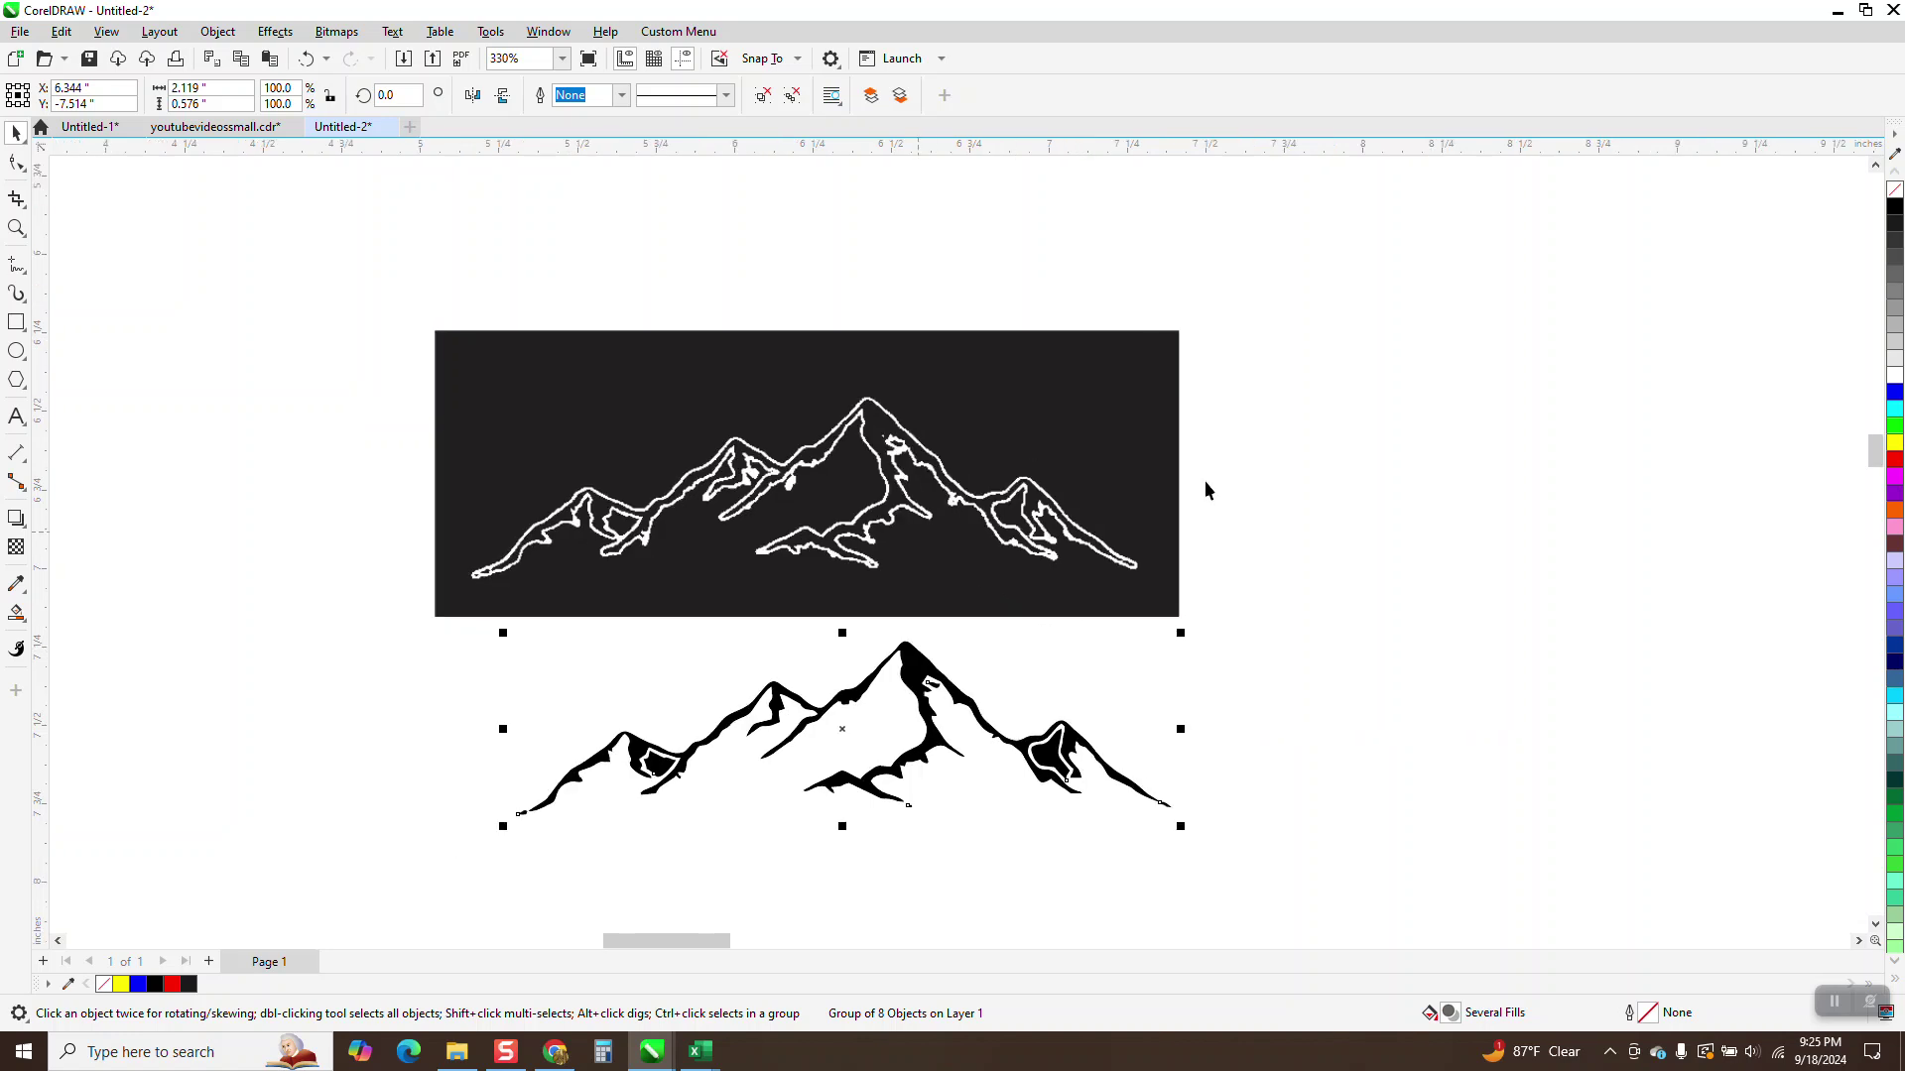
{"action": "left_click", "coordinate": [1892, 196]}
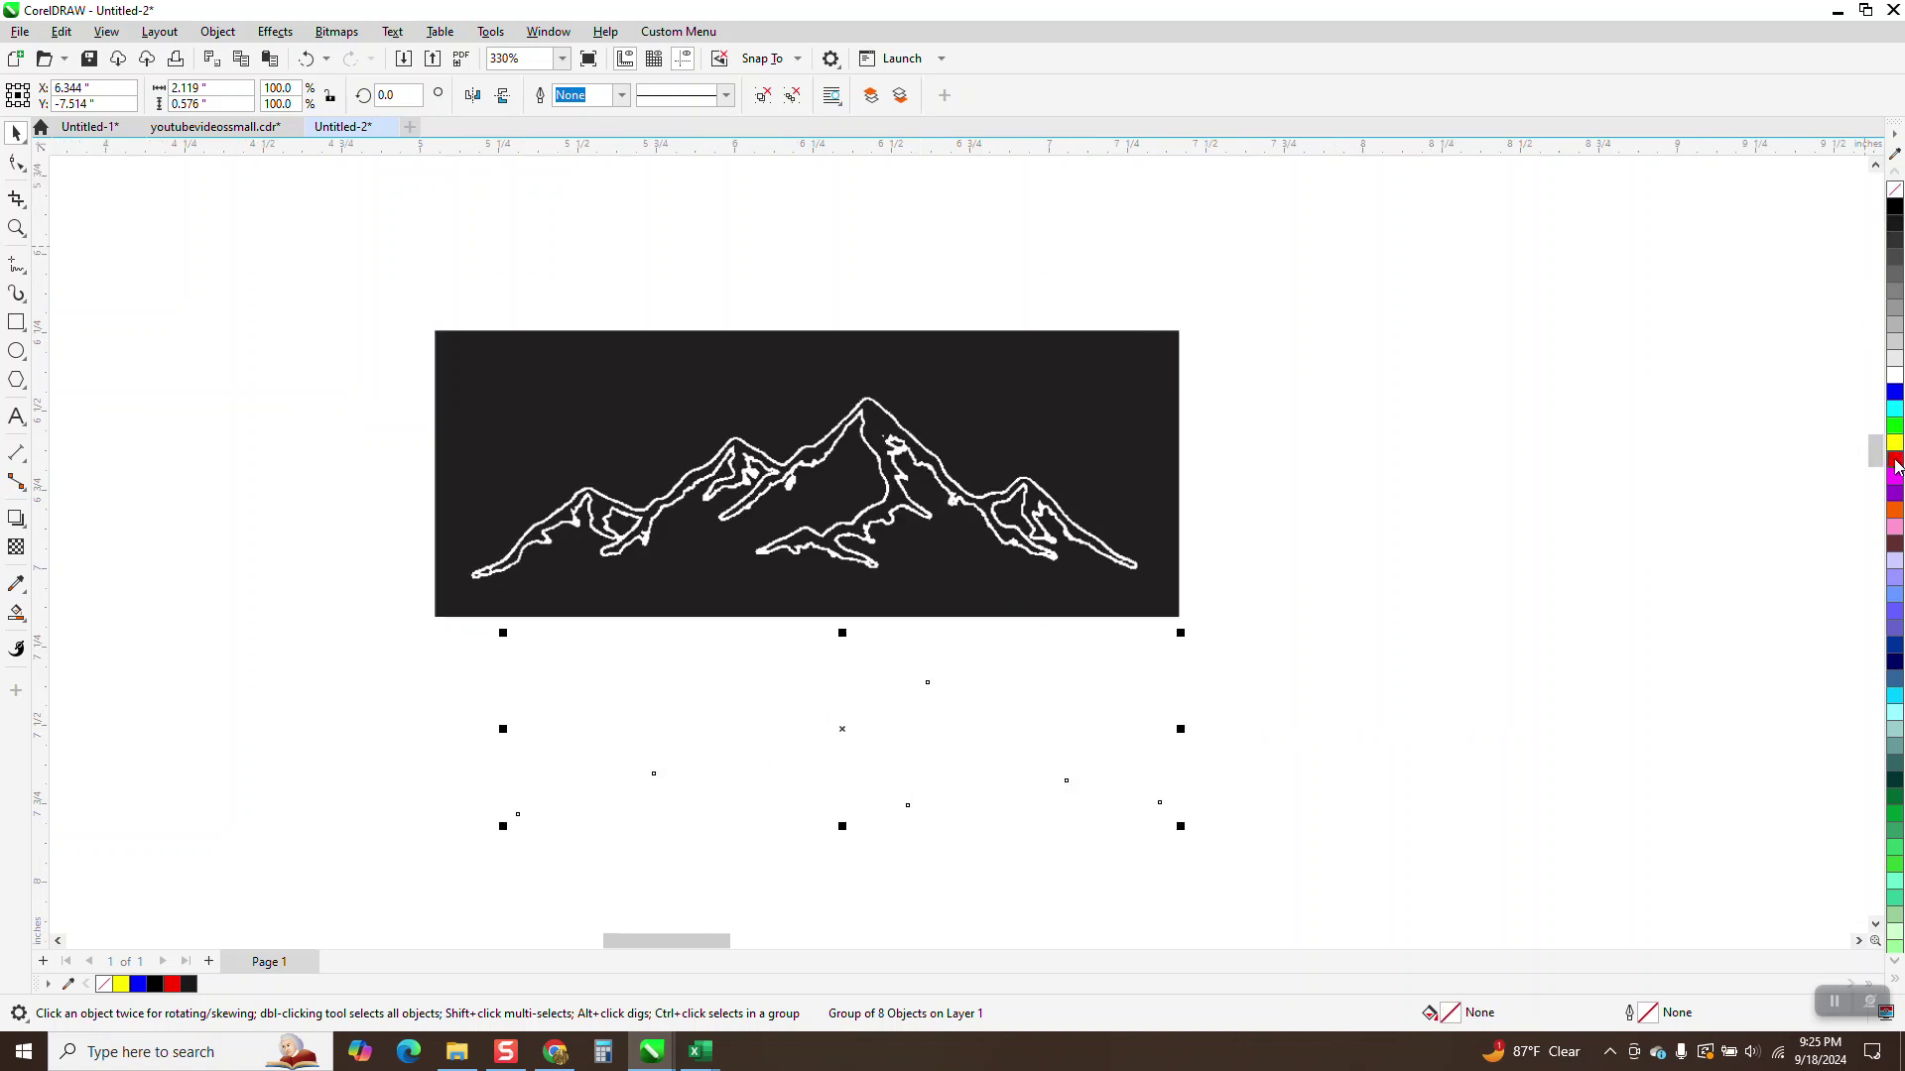
{"action": "right_click", "coordinate": [1895, 461]}
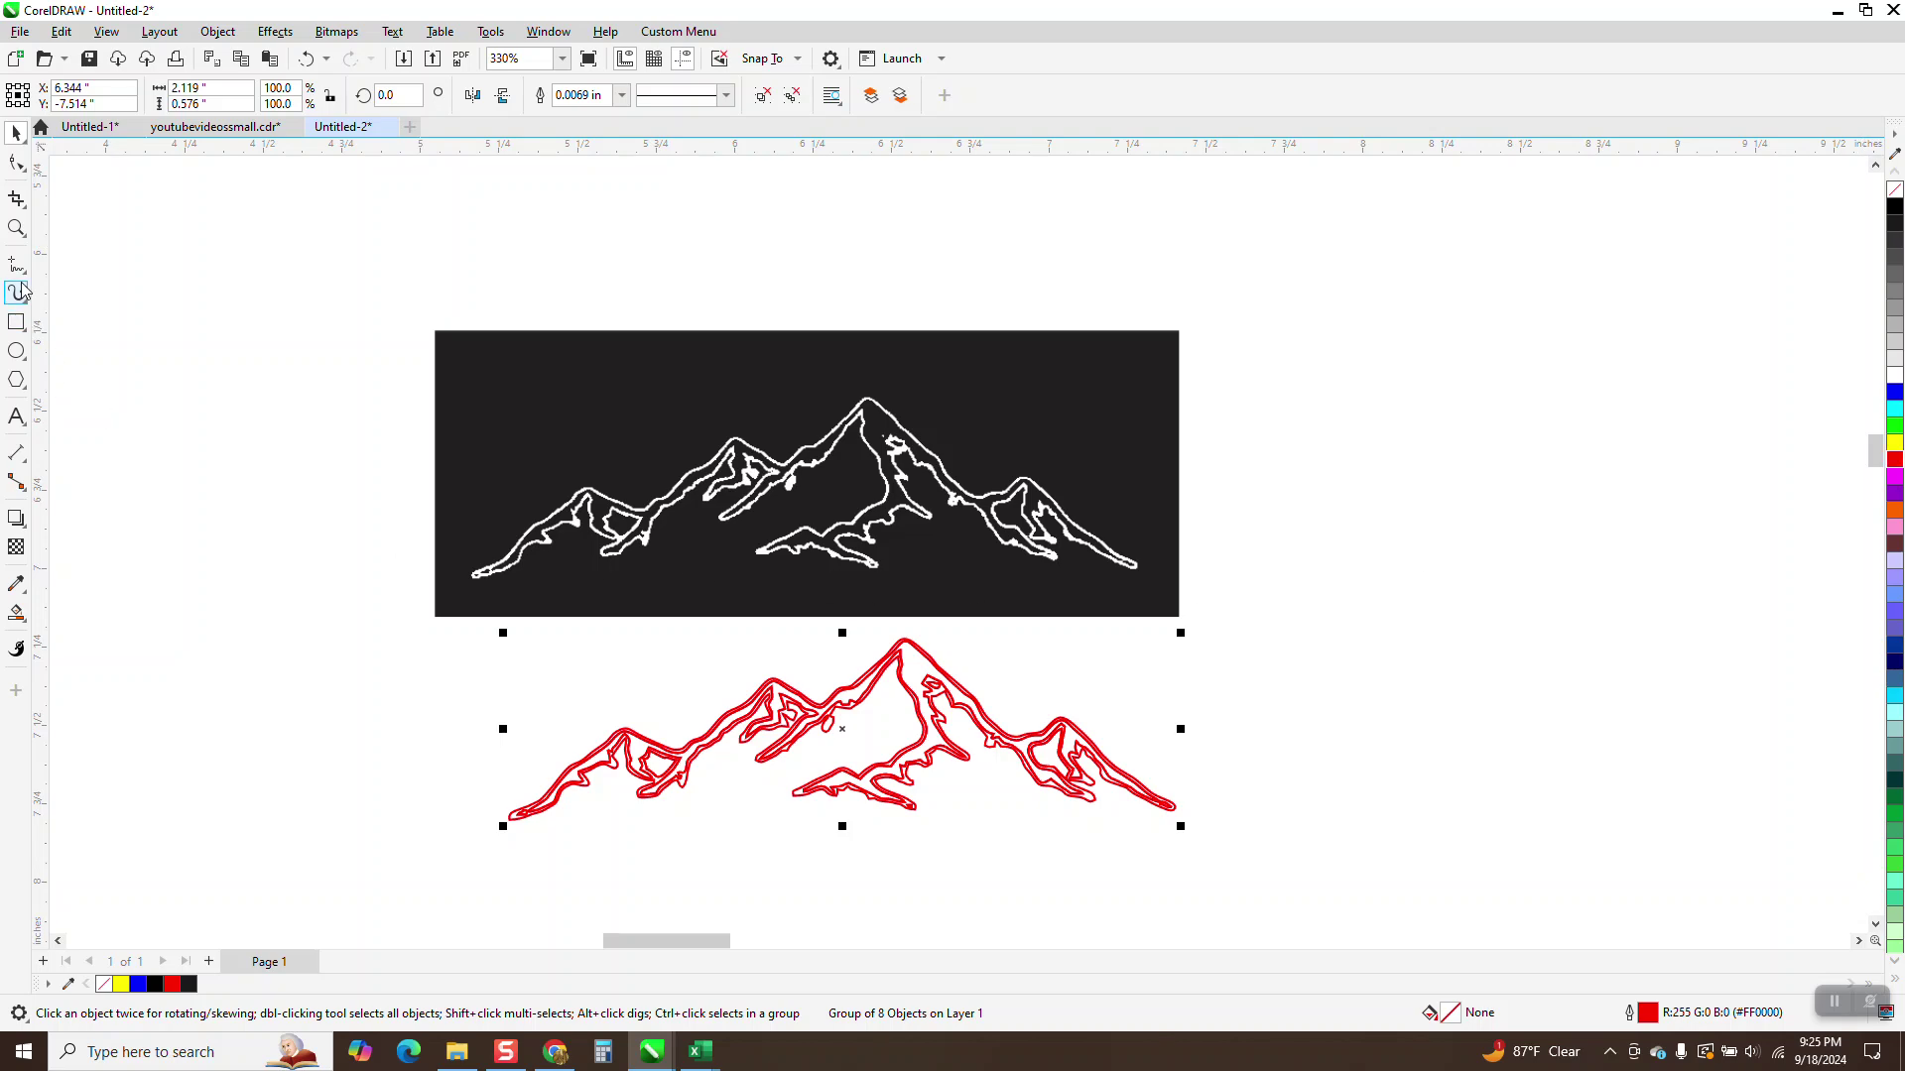
Zoom in on the red mountain outlines, then back out to compare both versions.
{"action": "left_click", "coordinate": [16, 228]}
{"action": "left_click_drag", "start_coordinate": [711, 665], "coordinate": [1077, 787]}
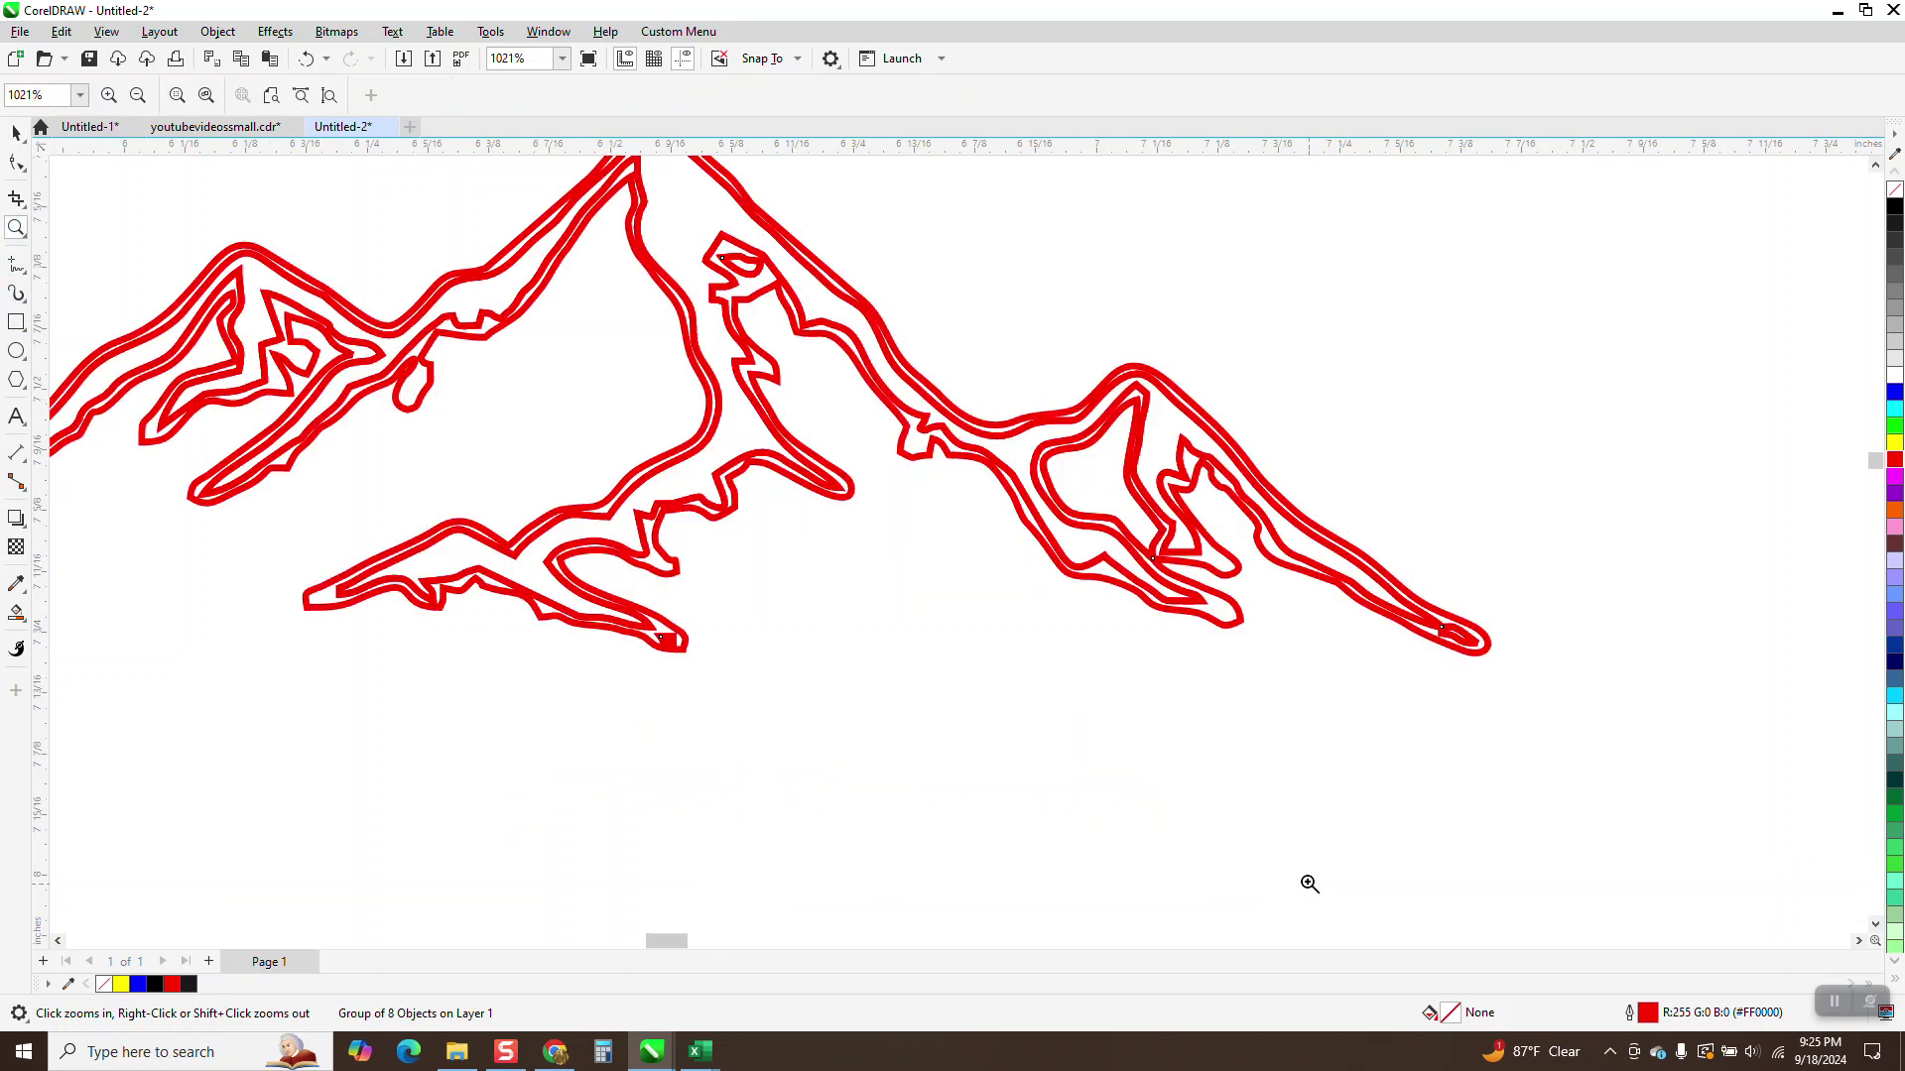
{"action": "right_click", "coordinate": [923, 616]}
{"action": "right_click", "coordinate": [873, 616]}
{"action": "right_click", "coordinate": [816, 616]}
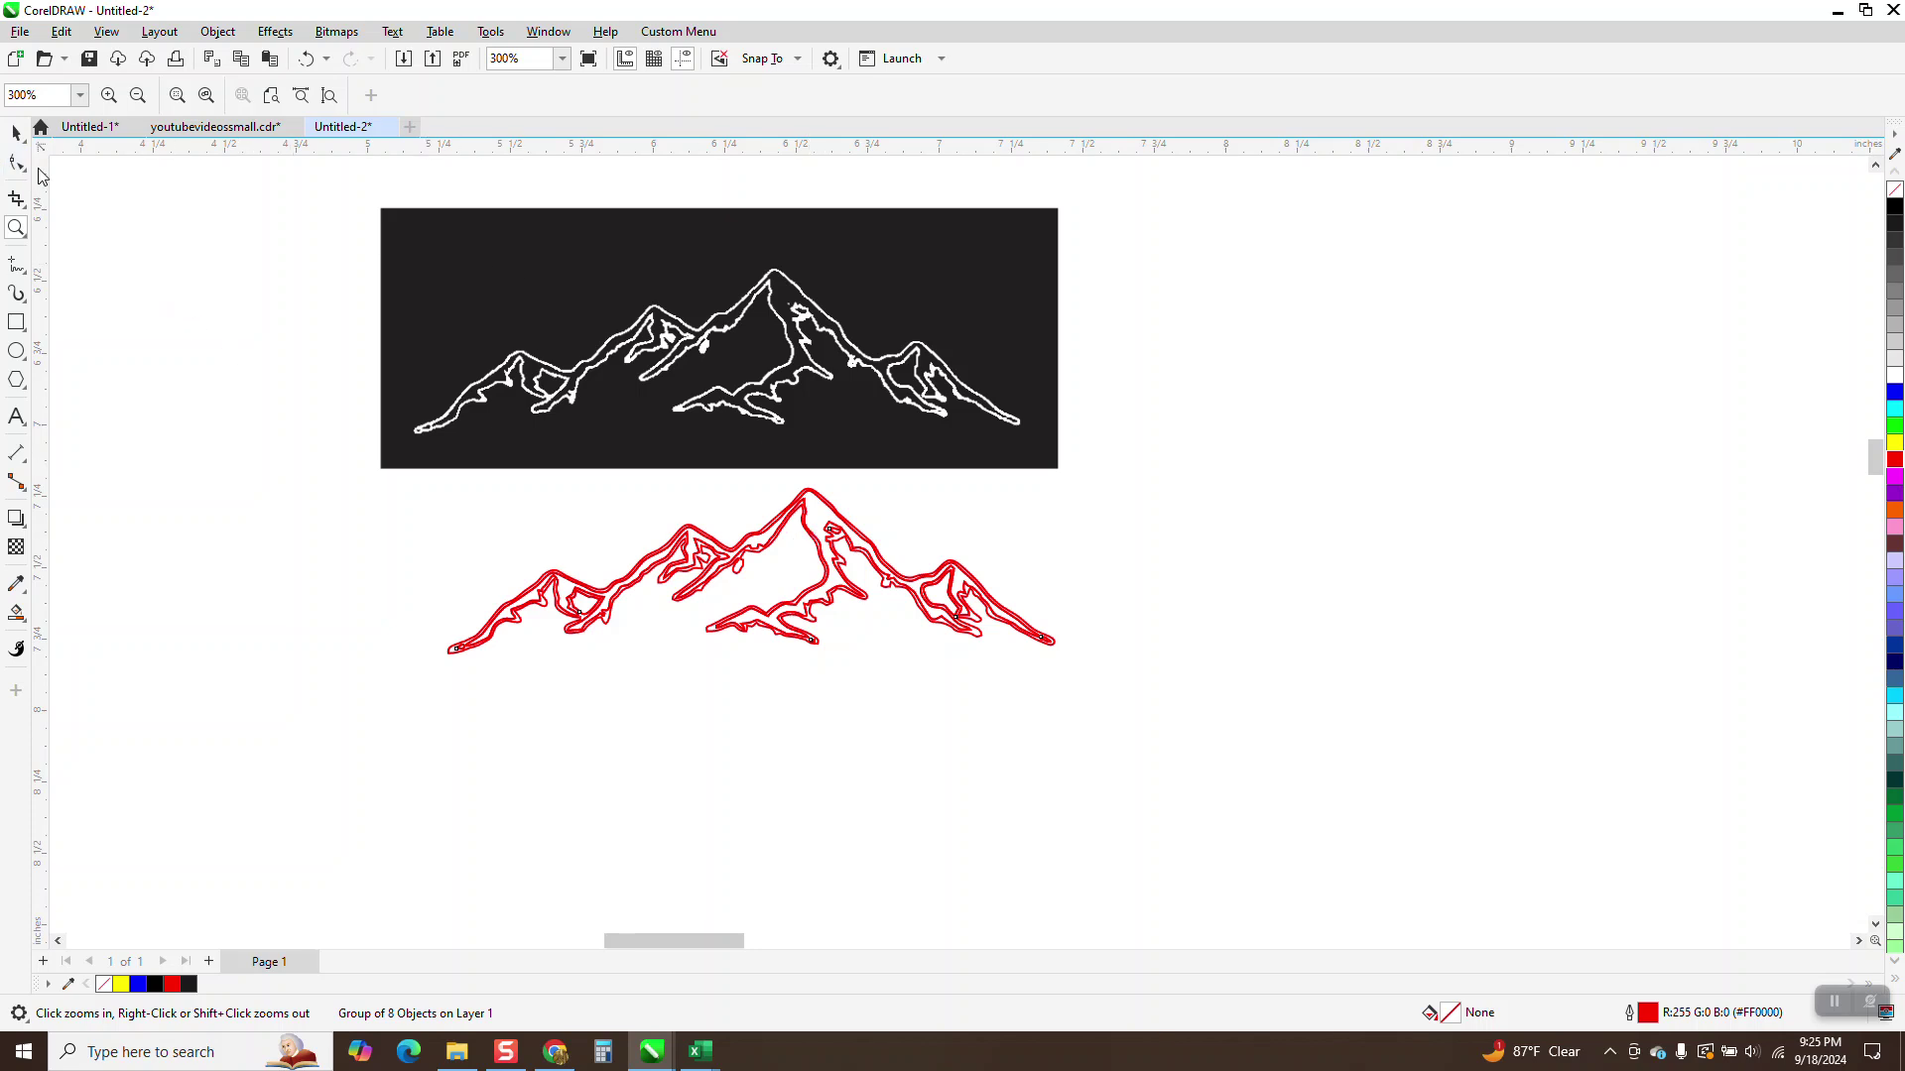
{"action": "left_click", "coordinate": [16, 132]}
Delete the red trace and retrace the bitmap as Clipart outlines at Detail 100.
{"action": "key", "text": "Delete"}
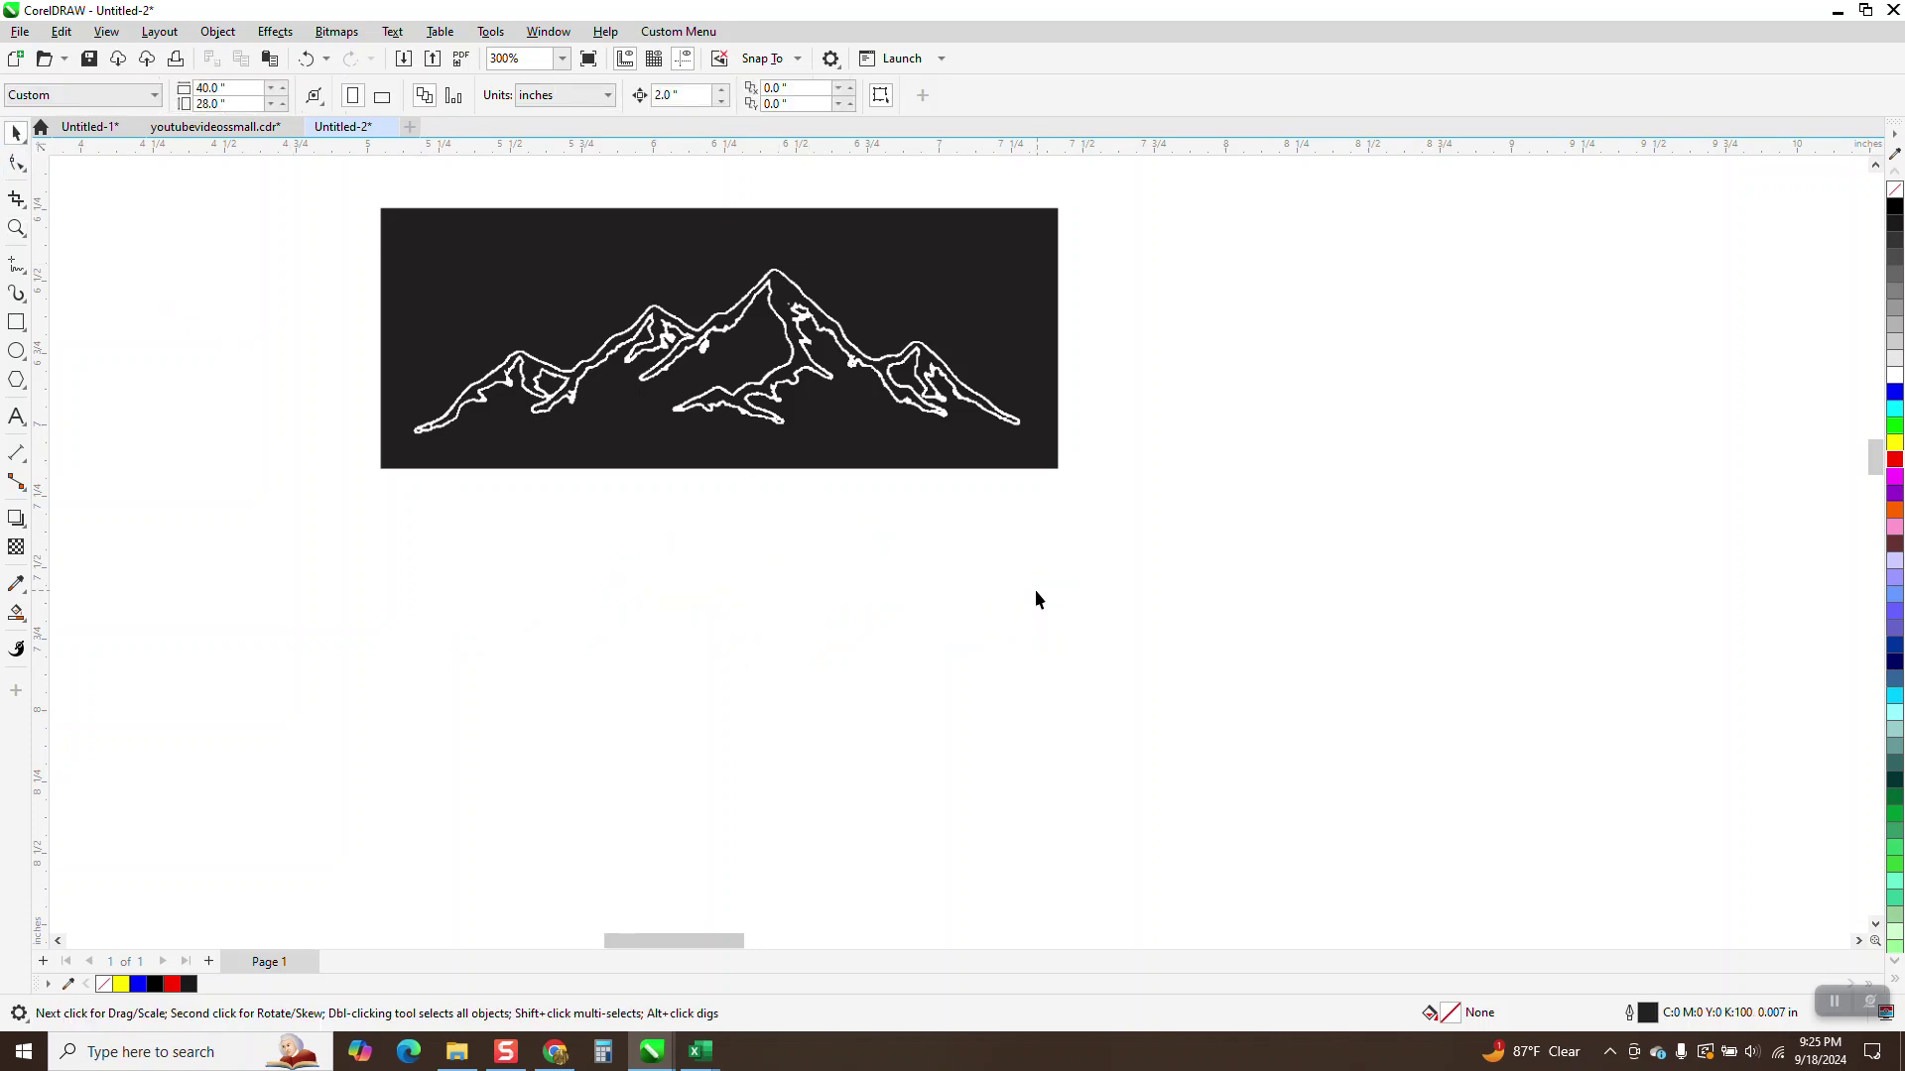
{"action": "left_click", "coordinate": [829, 363]}
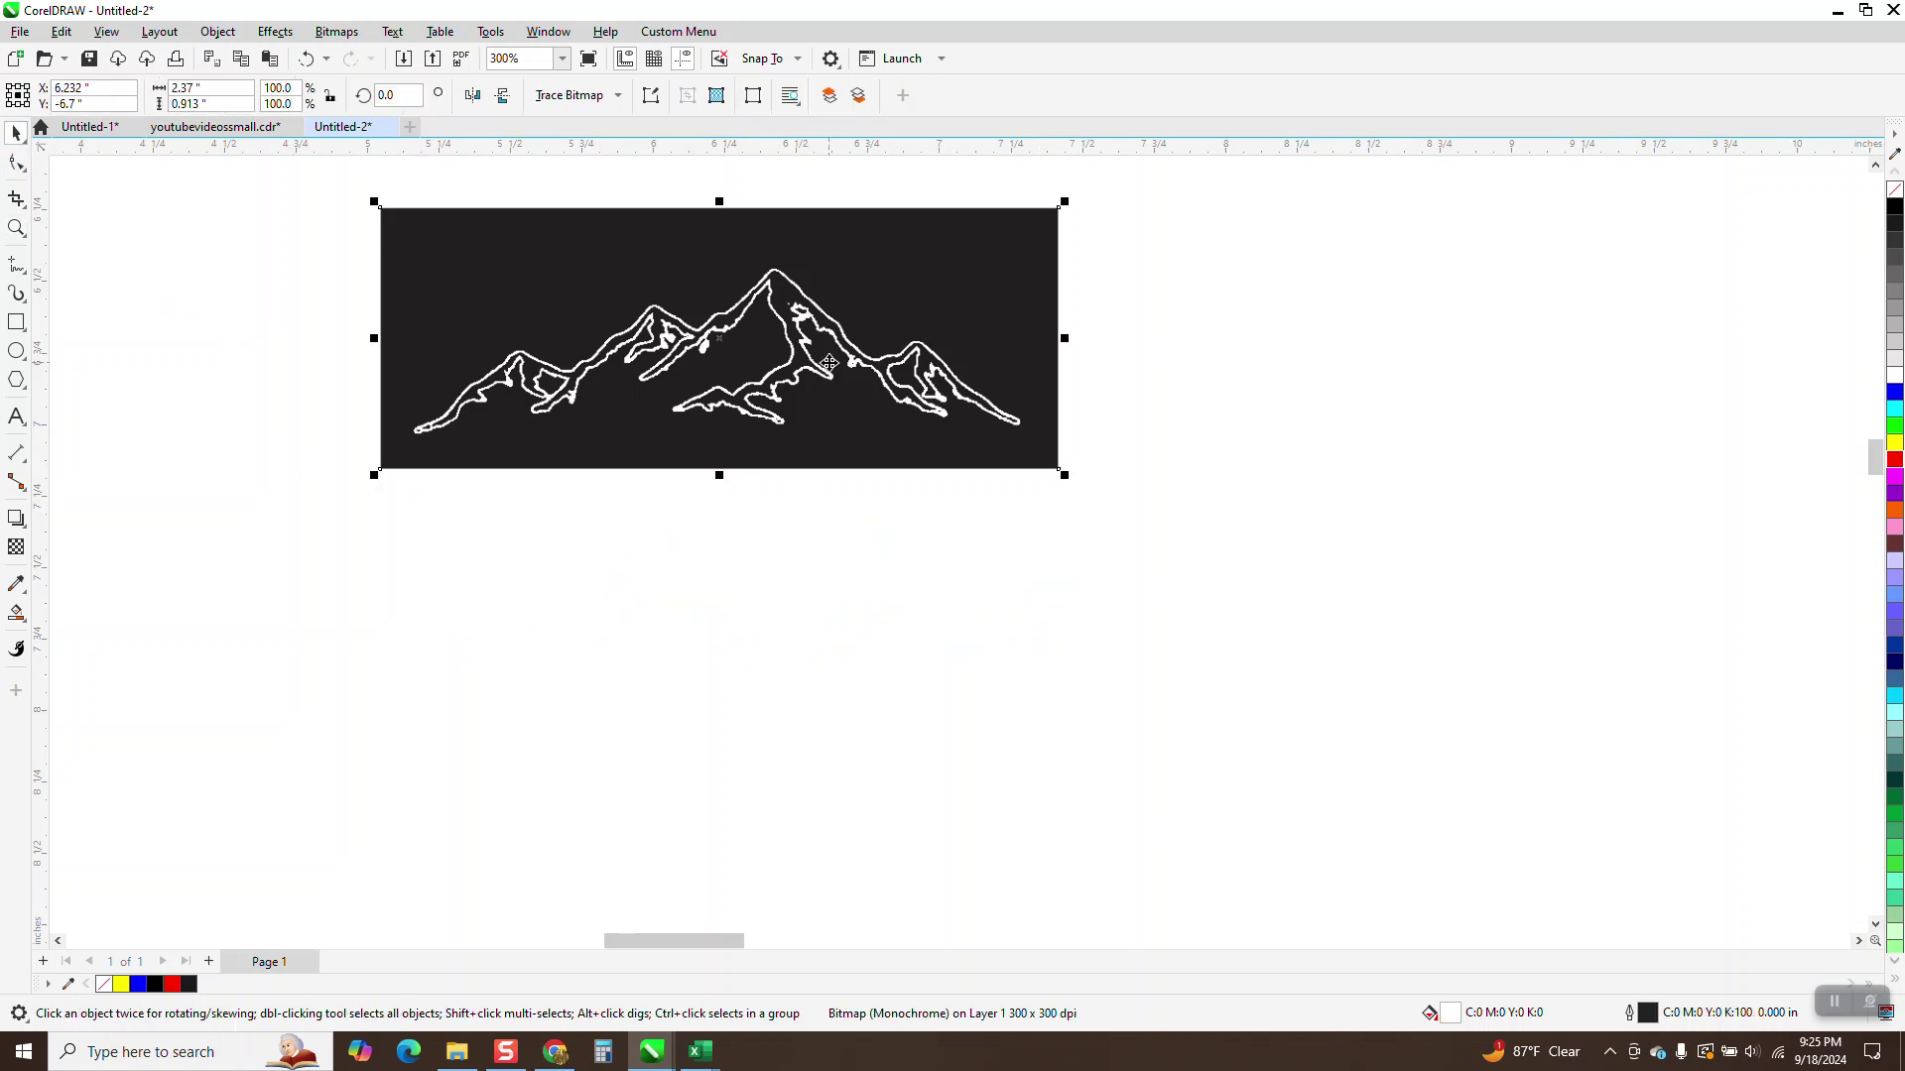
{"action": "left_click", "coordinate": [617, 95]}
{"action": "mouse_move", "coordinate": [611, 174]}
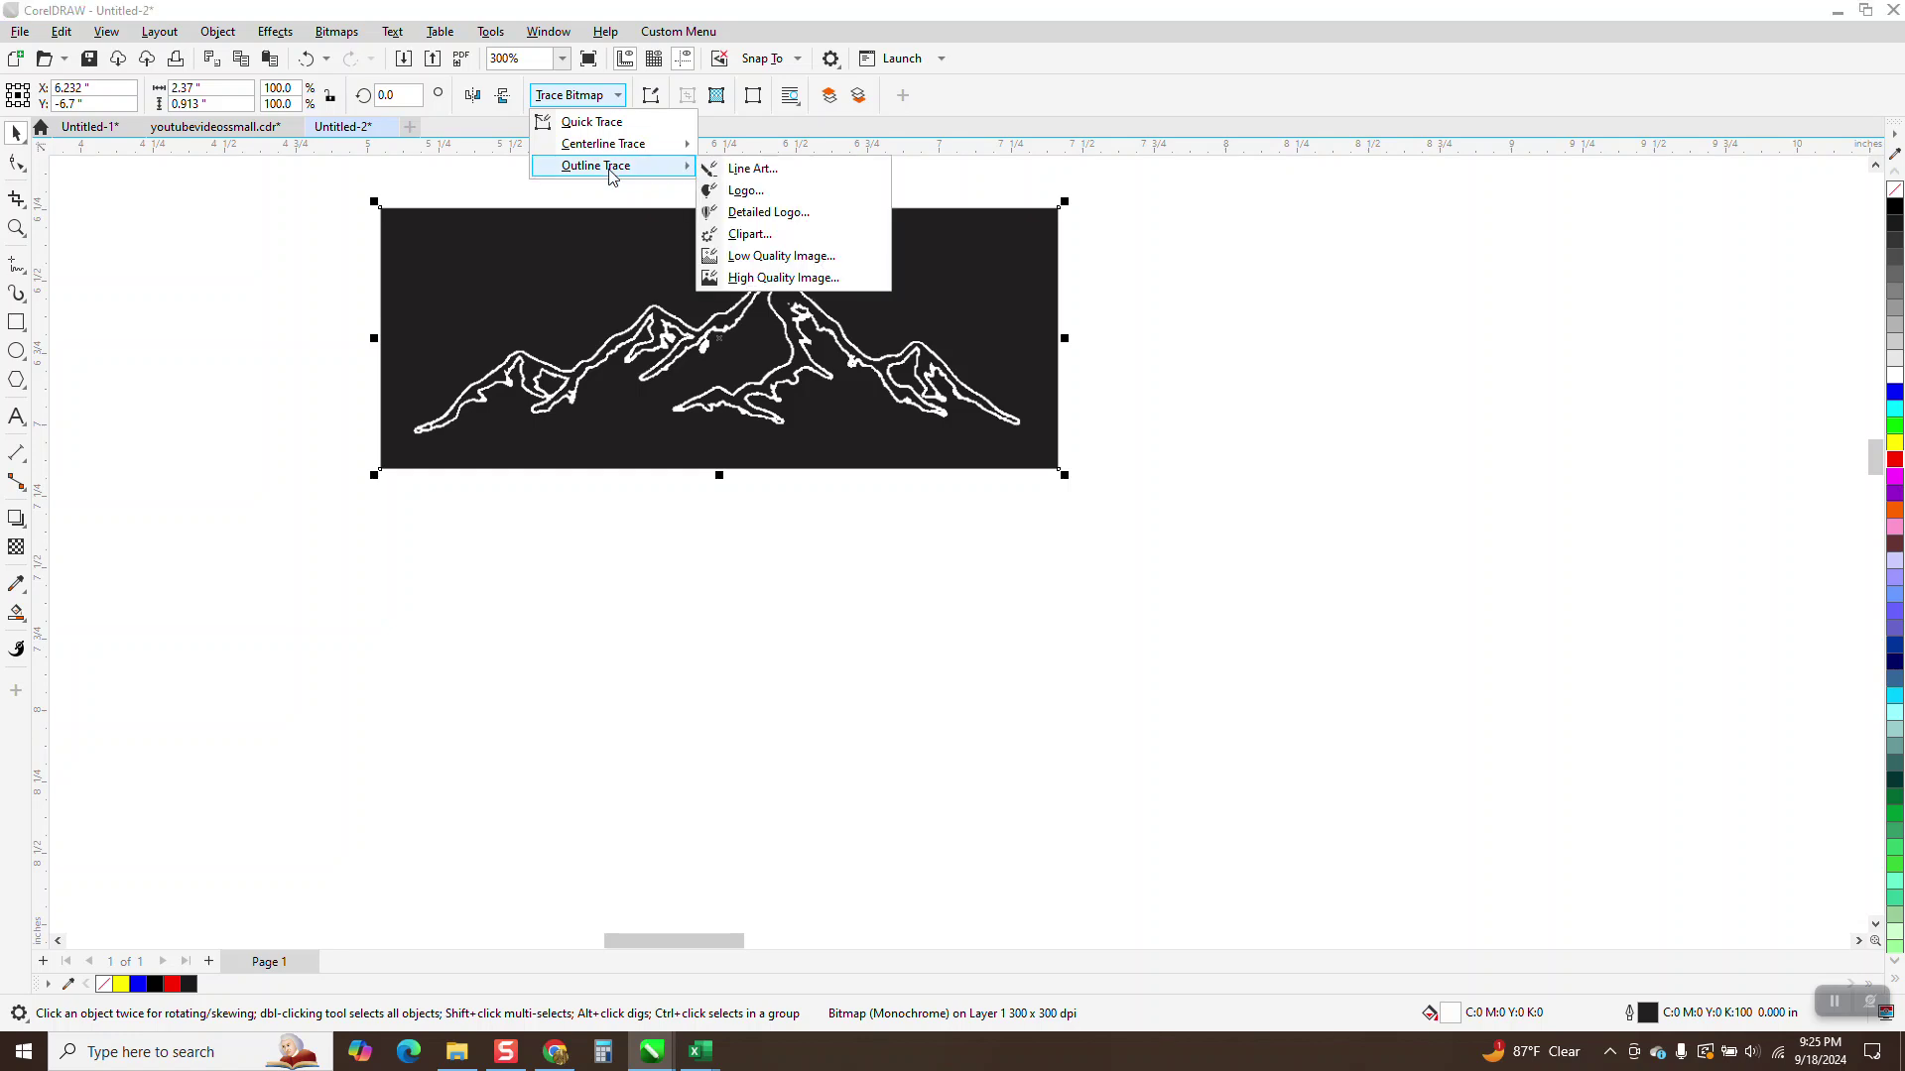
{"action": "left_click", "coordinate": [746, 234]}
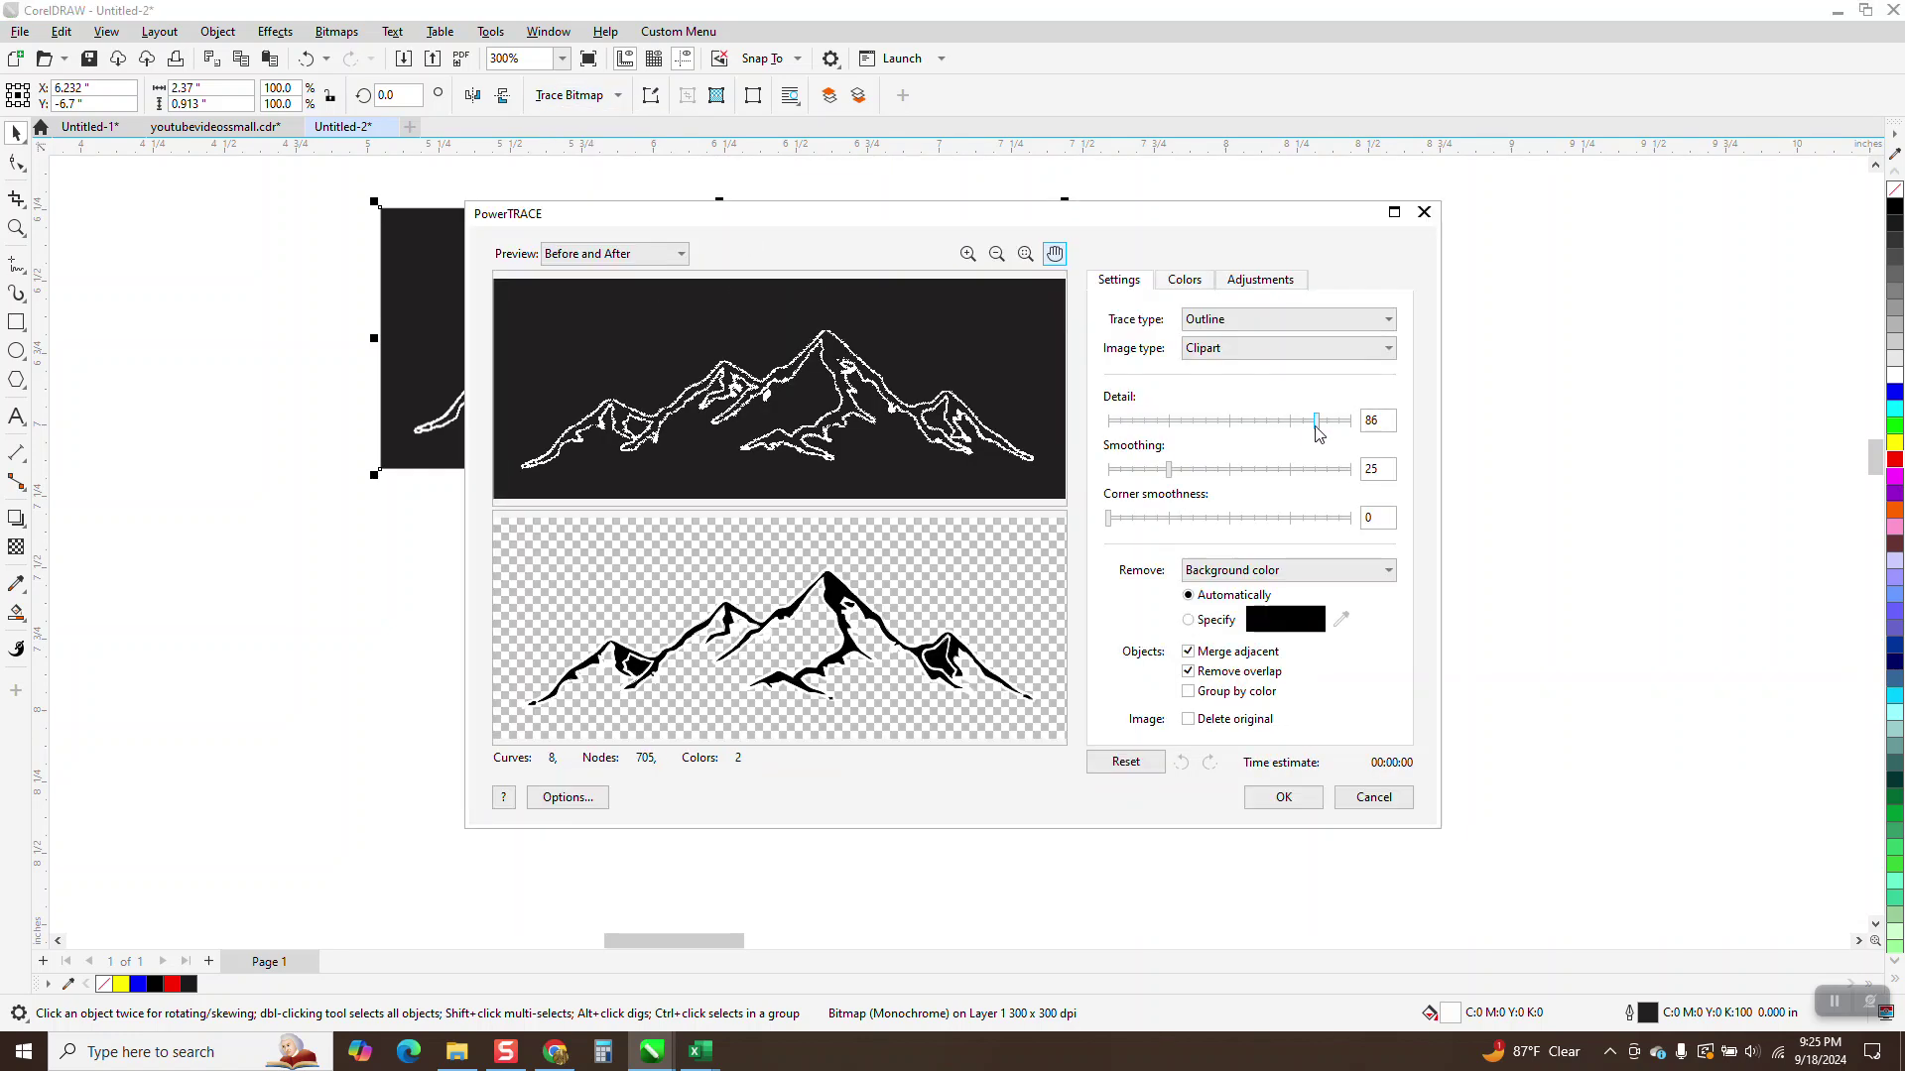
{"action": "left_click_drag", "start_coordinate": [1320, 434], "coordinate": [1359, 441]}
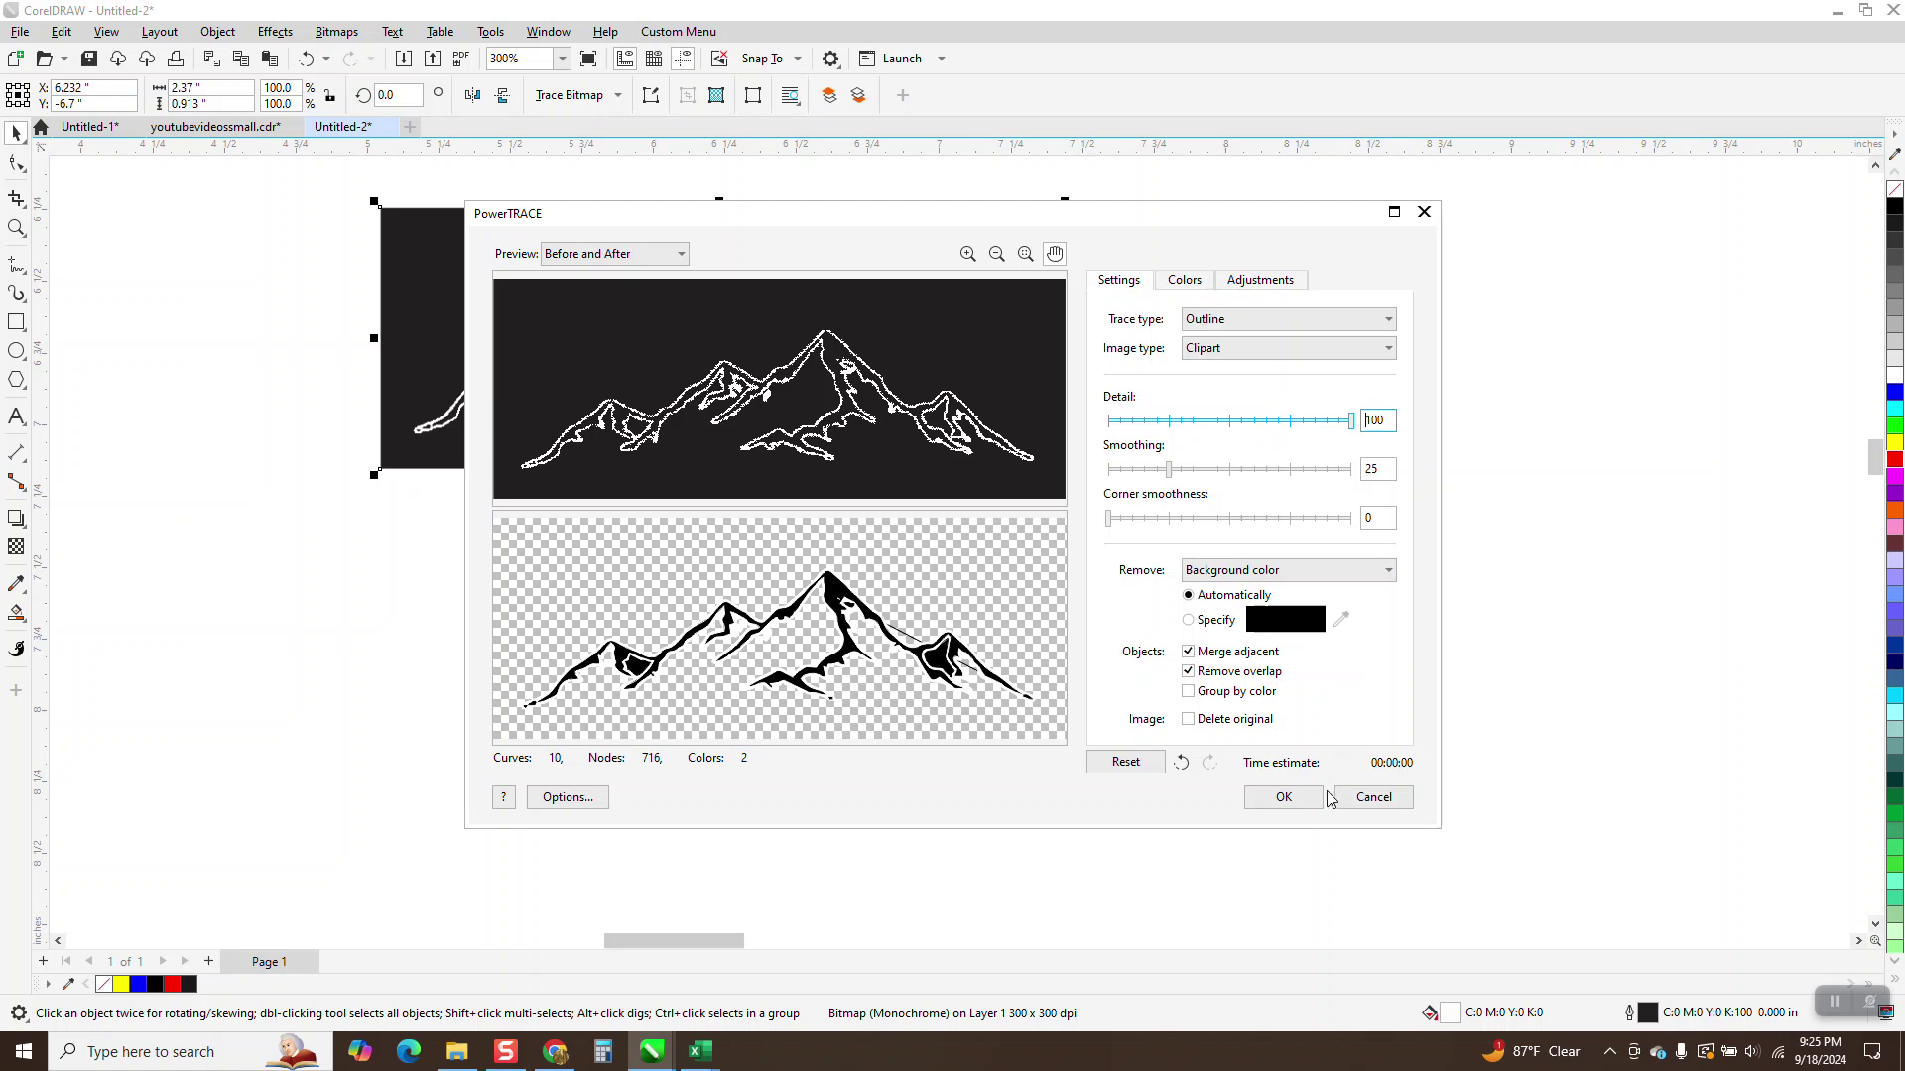
{"action": "left_click", "coordinate": [1284, 797]}
Move the new trace below the dark image with no fill and a red outline.
{"action": "mouse_move", "coordinate": [815, 328]}
{"action": "left_mouse_down"}
{"action": "mouse_move", "coordinate": [795, 476]}
{"action": "mouse_move", "coordinate": [814, 563]}
{"action": "left_mouse_up"}
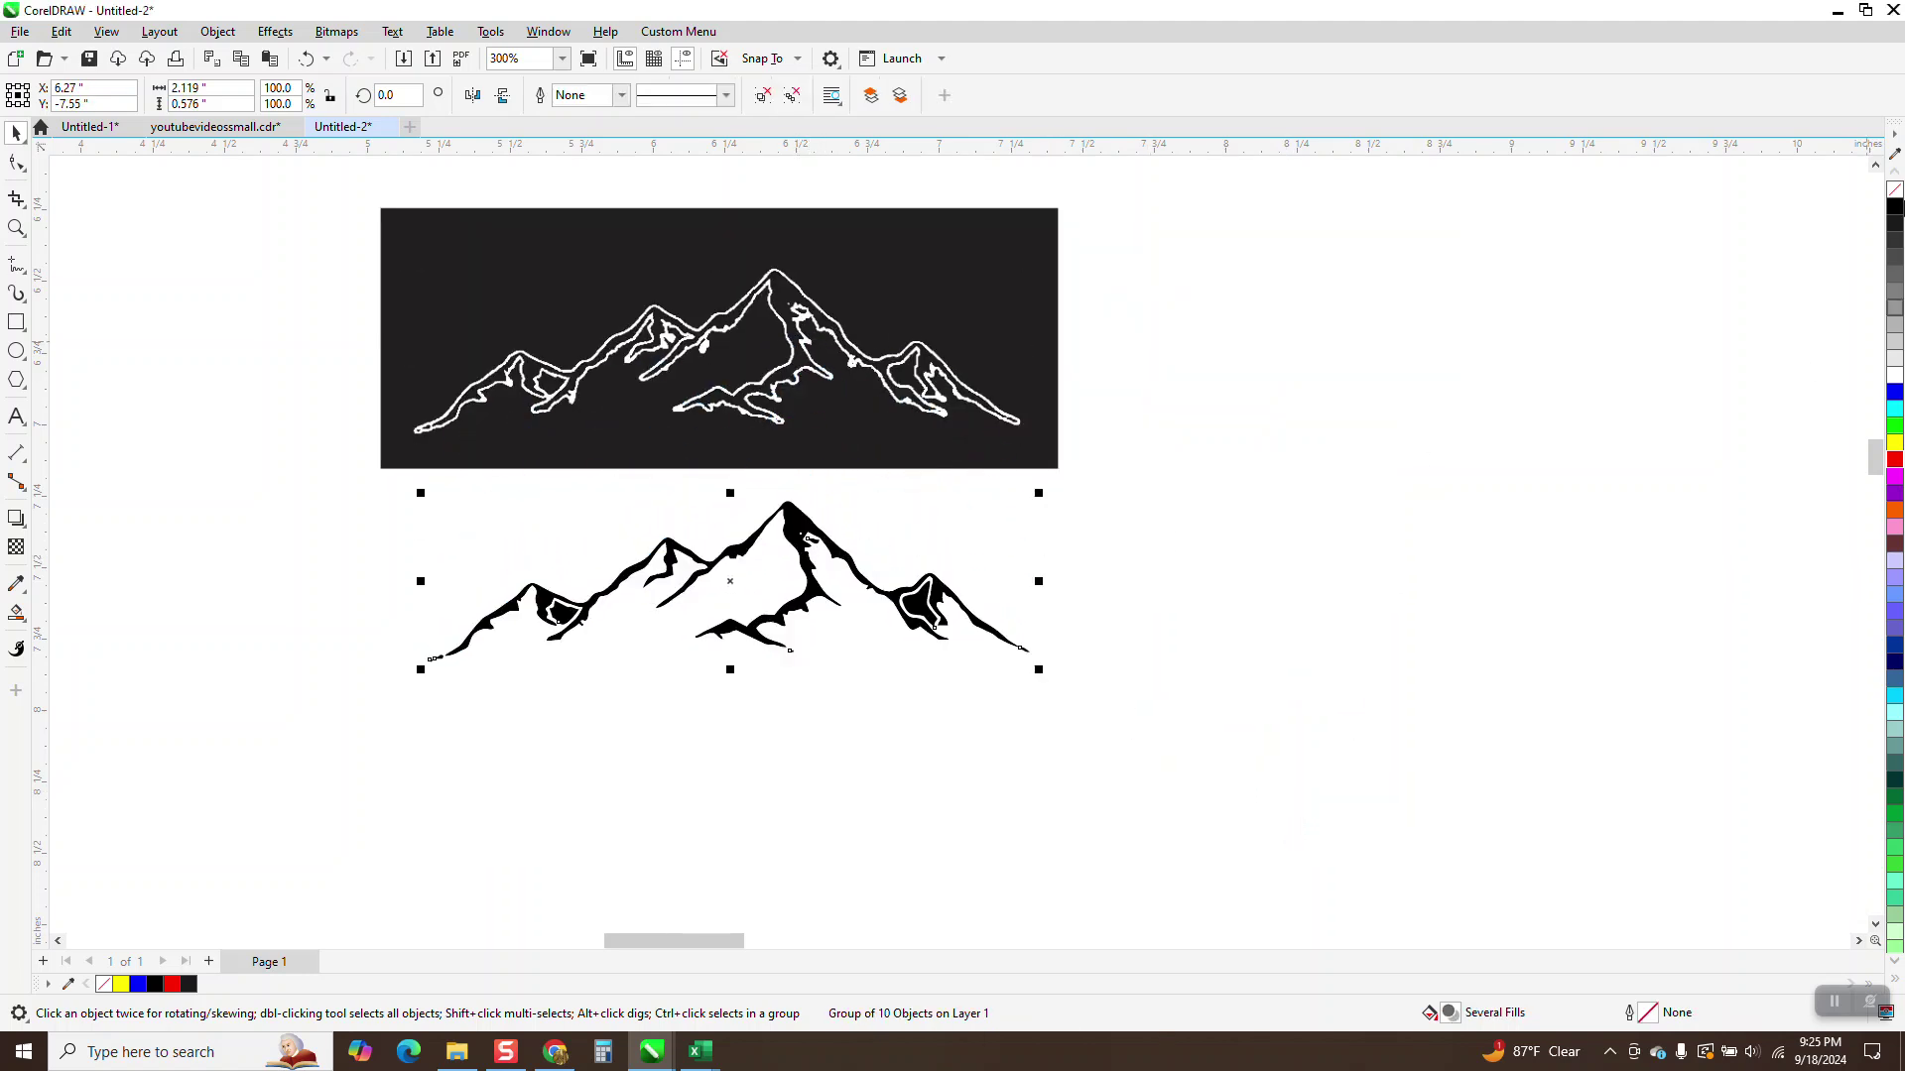
{"action": "left_click", "coordinate": [1895, 189]}
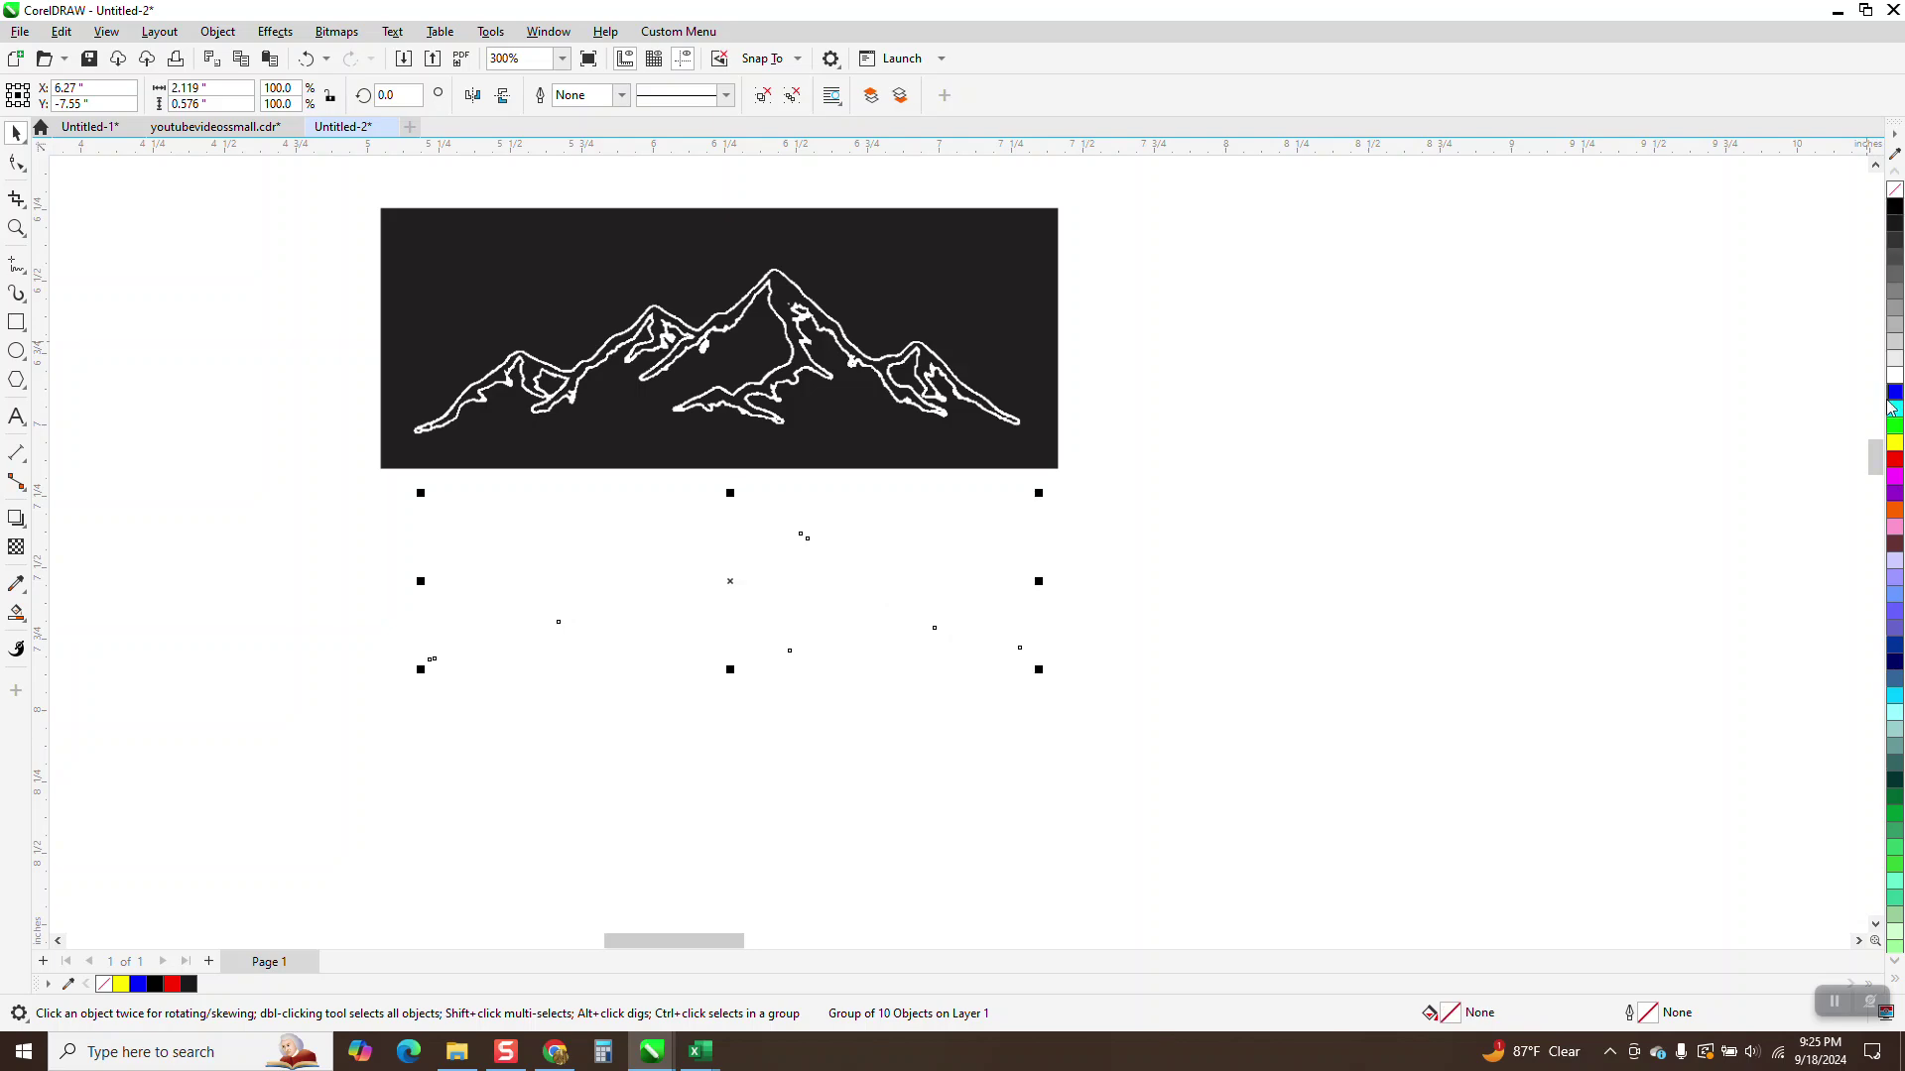
{"action": "right_click", "coordinate": [1895, 463]}
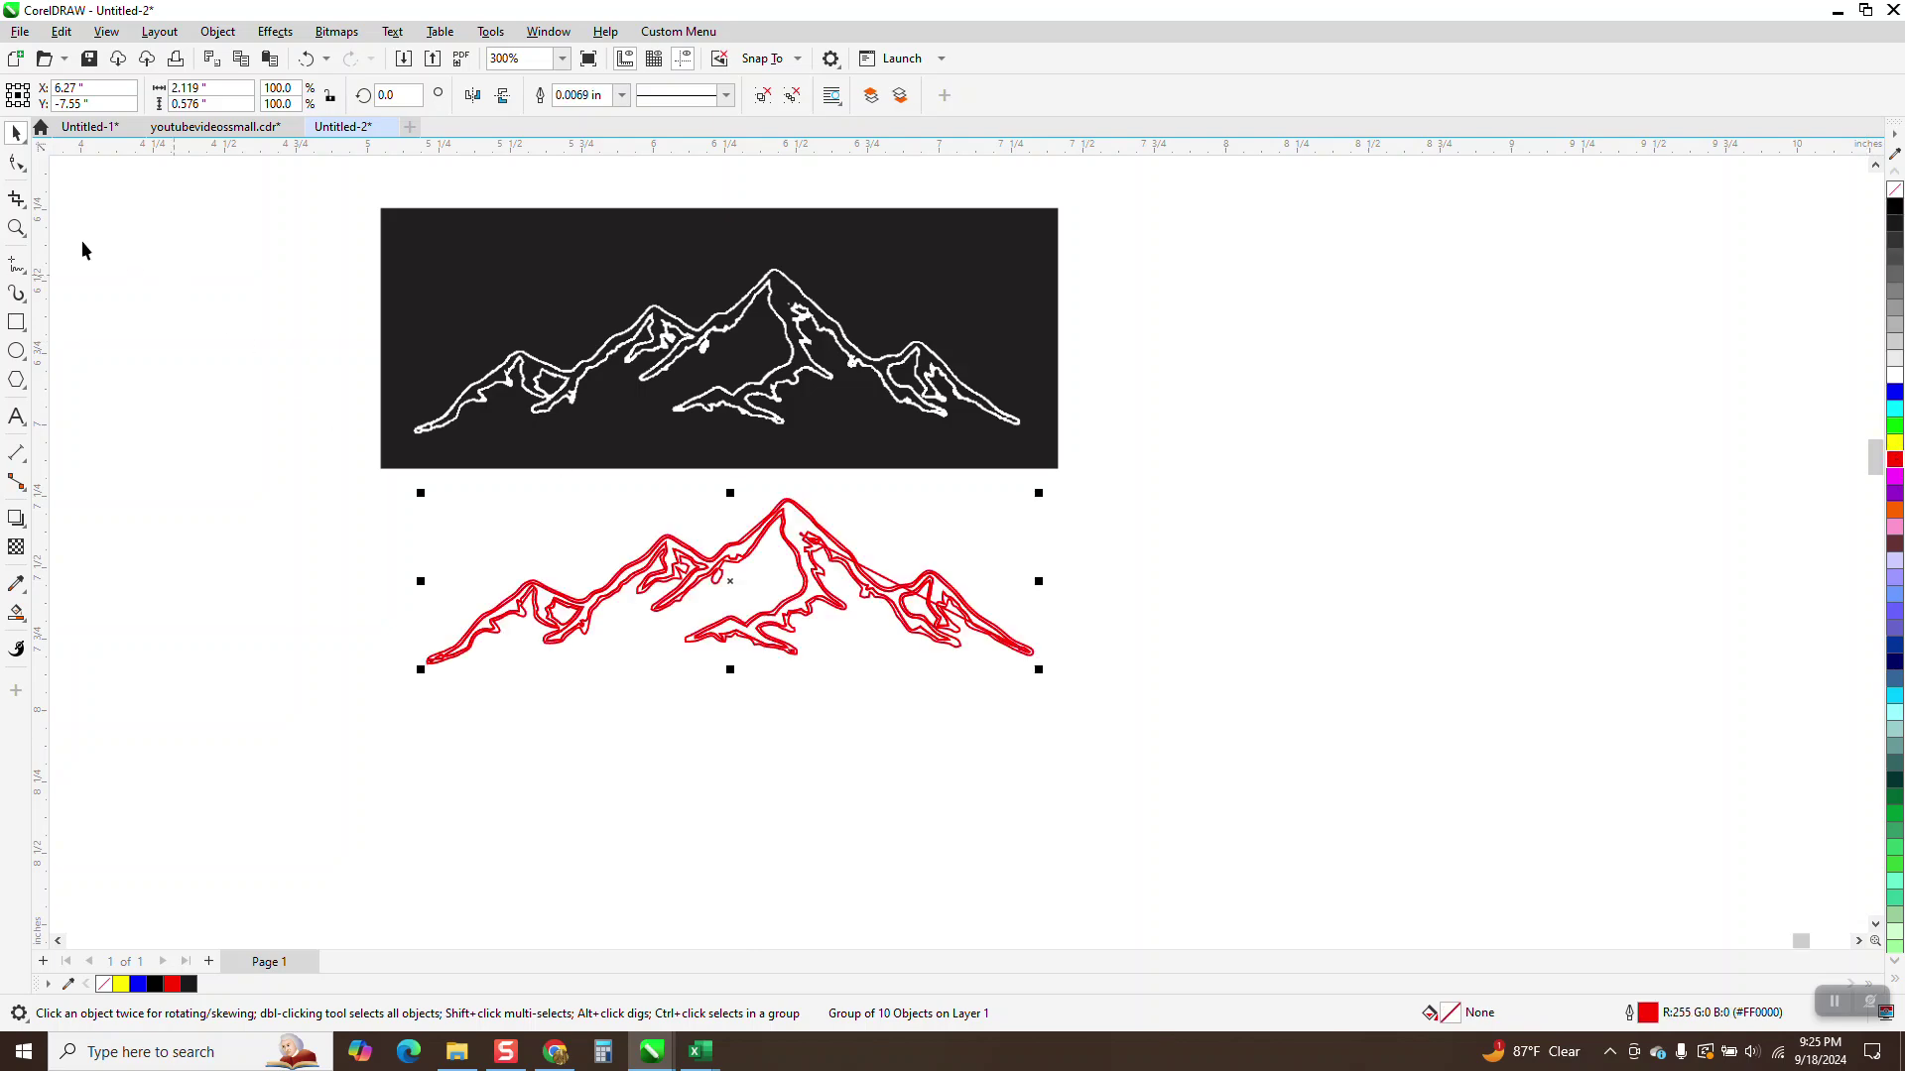
{"action": "left_click", "coordinate": [16, 227]}
{"action": "left_click_drag", "start_coordinate": [418, 497], "coordinate": [1139, 724]}
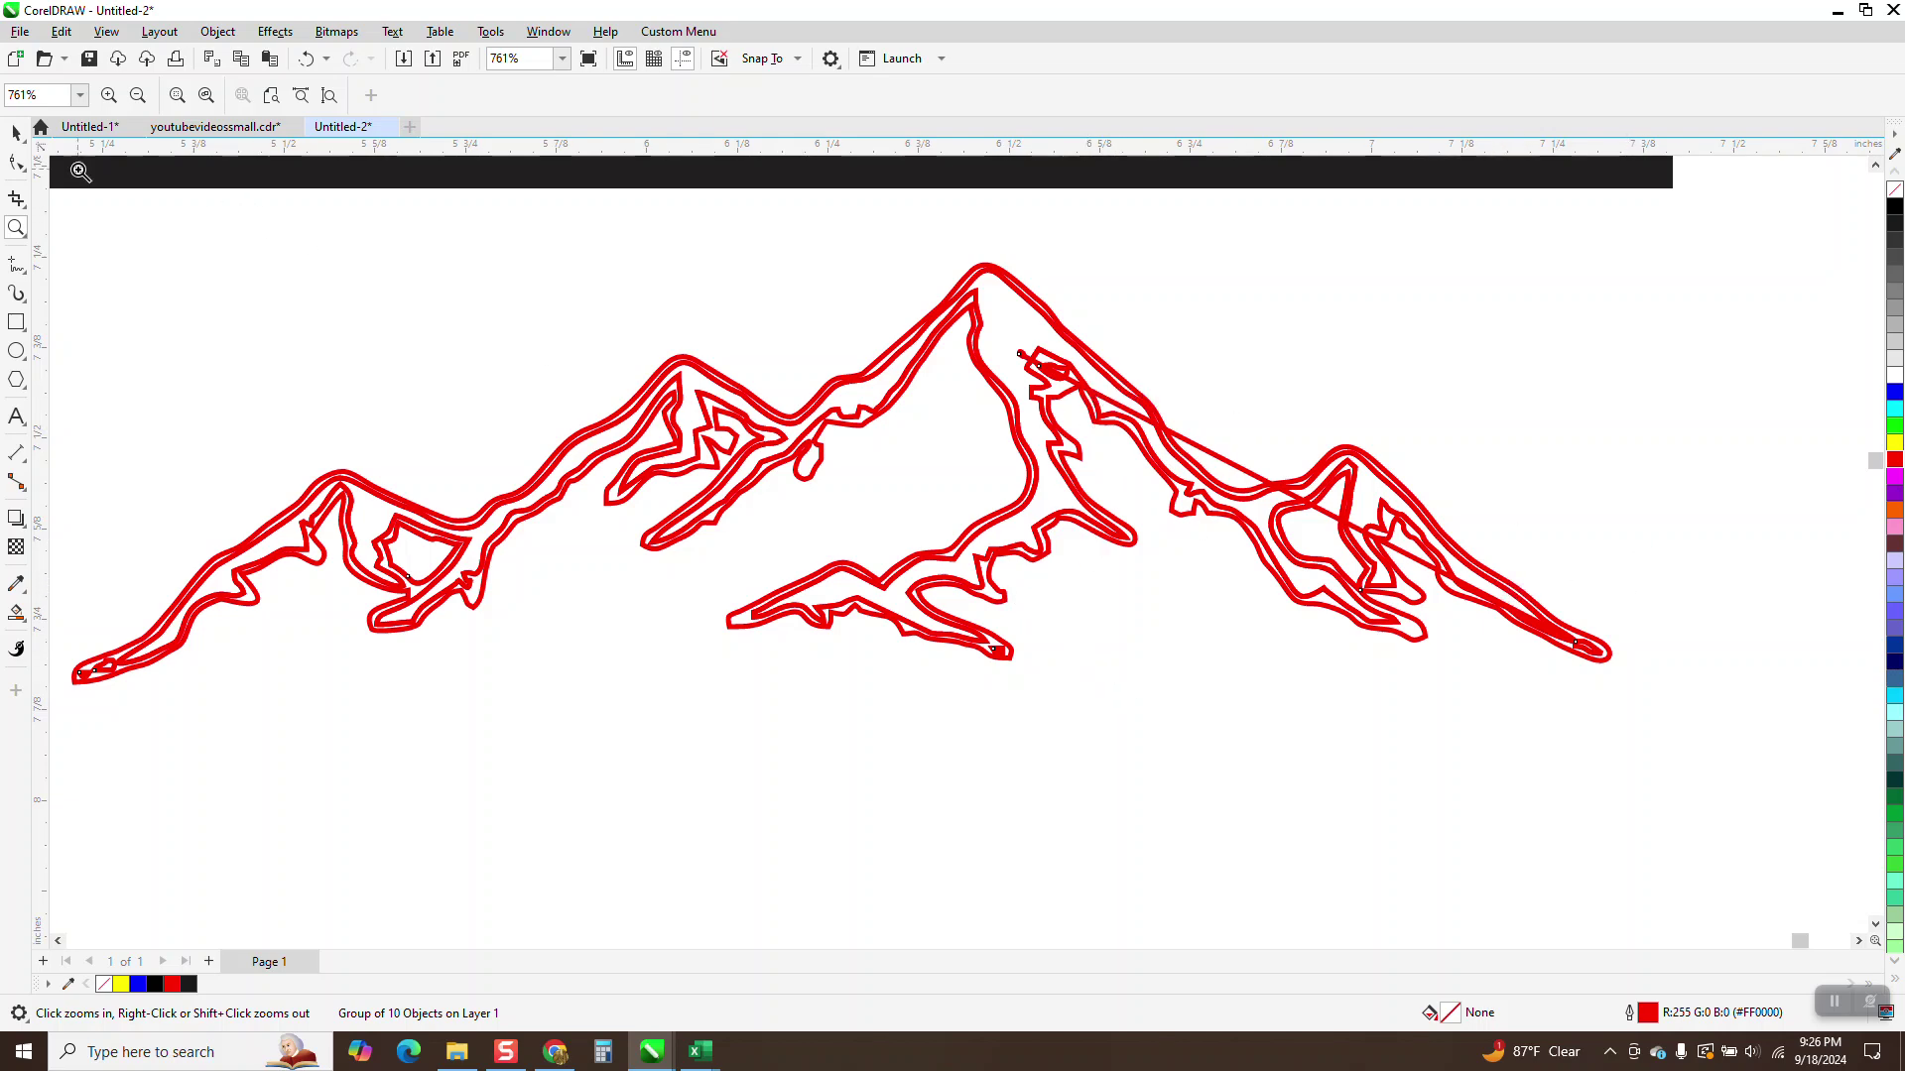
Set the red mountain outlines to hairline width.
{"action": "left_click", "coordinate": [16, 132]}
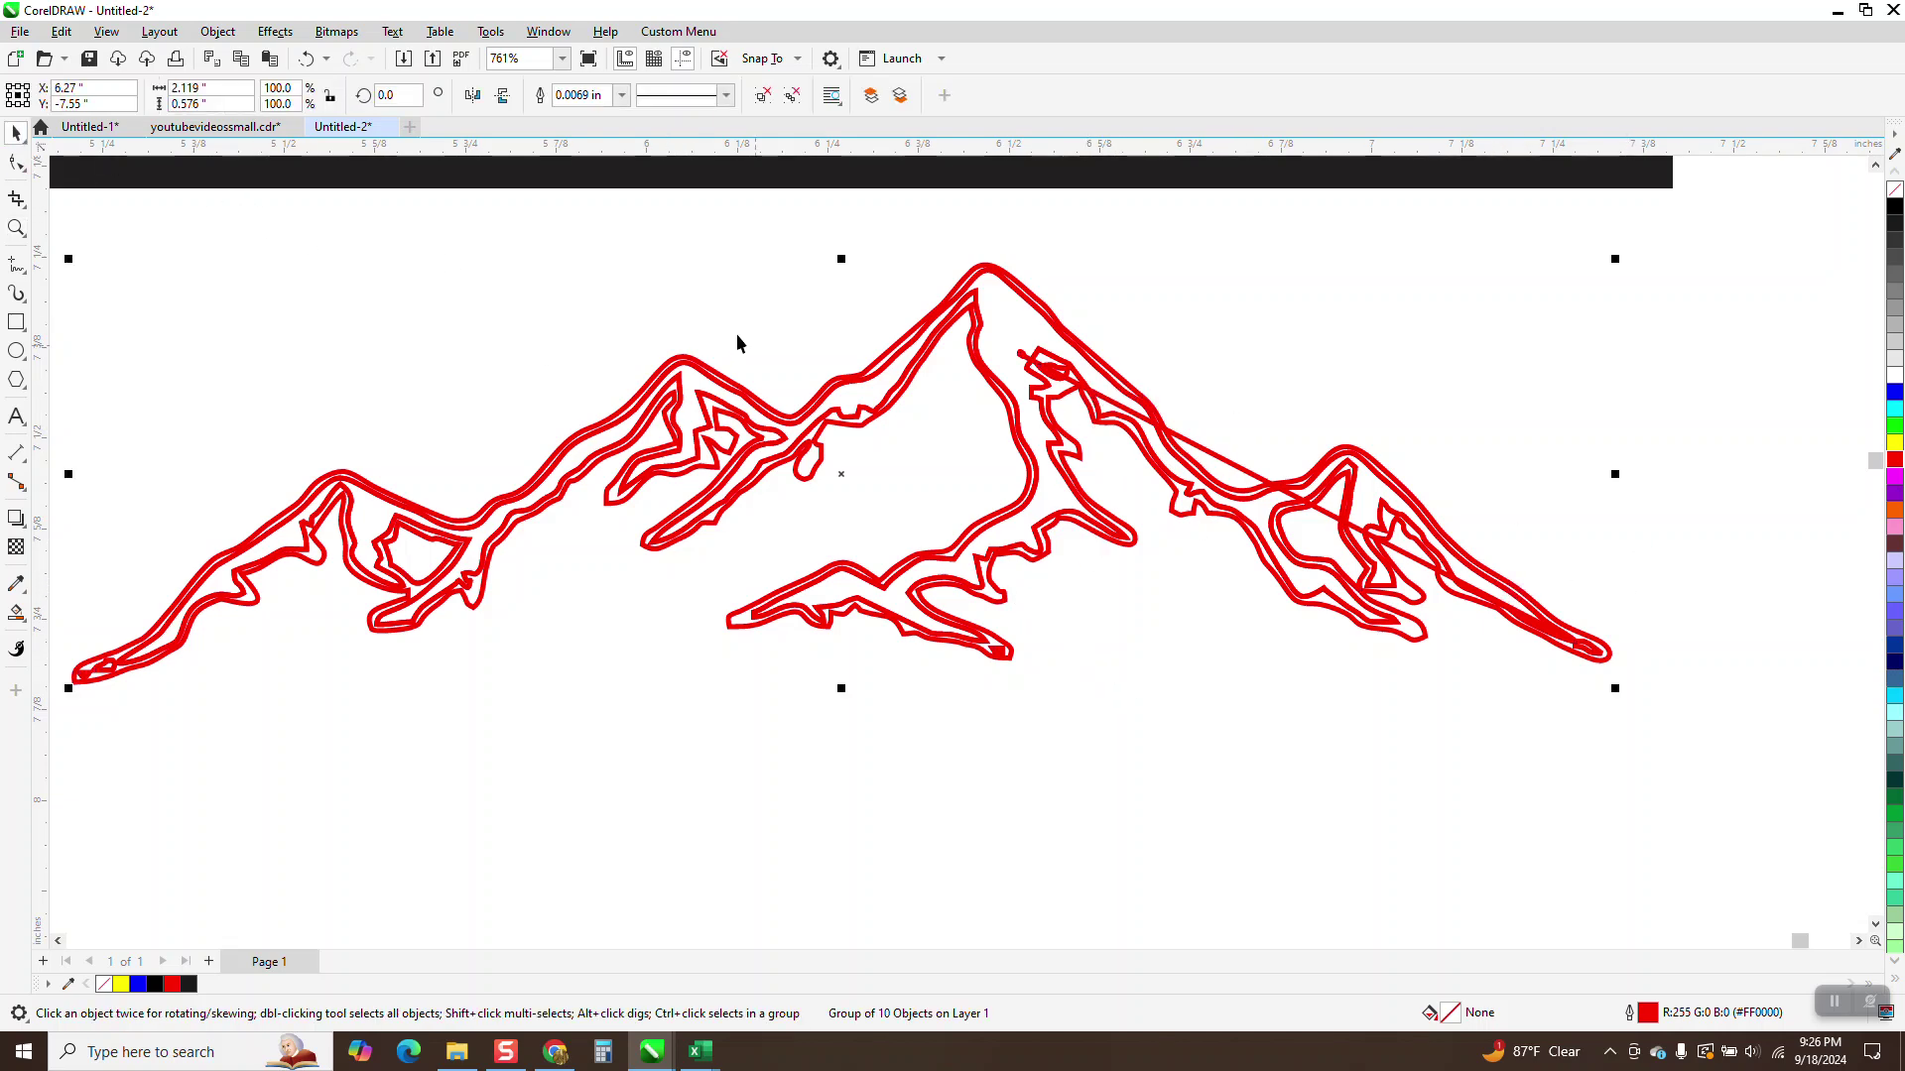
{"action": "left_click", "coordinate": [622, 96]}
{"action": "left_click", "coordinate": [583, 113]}
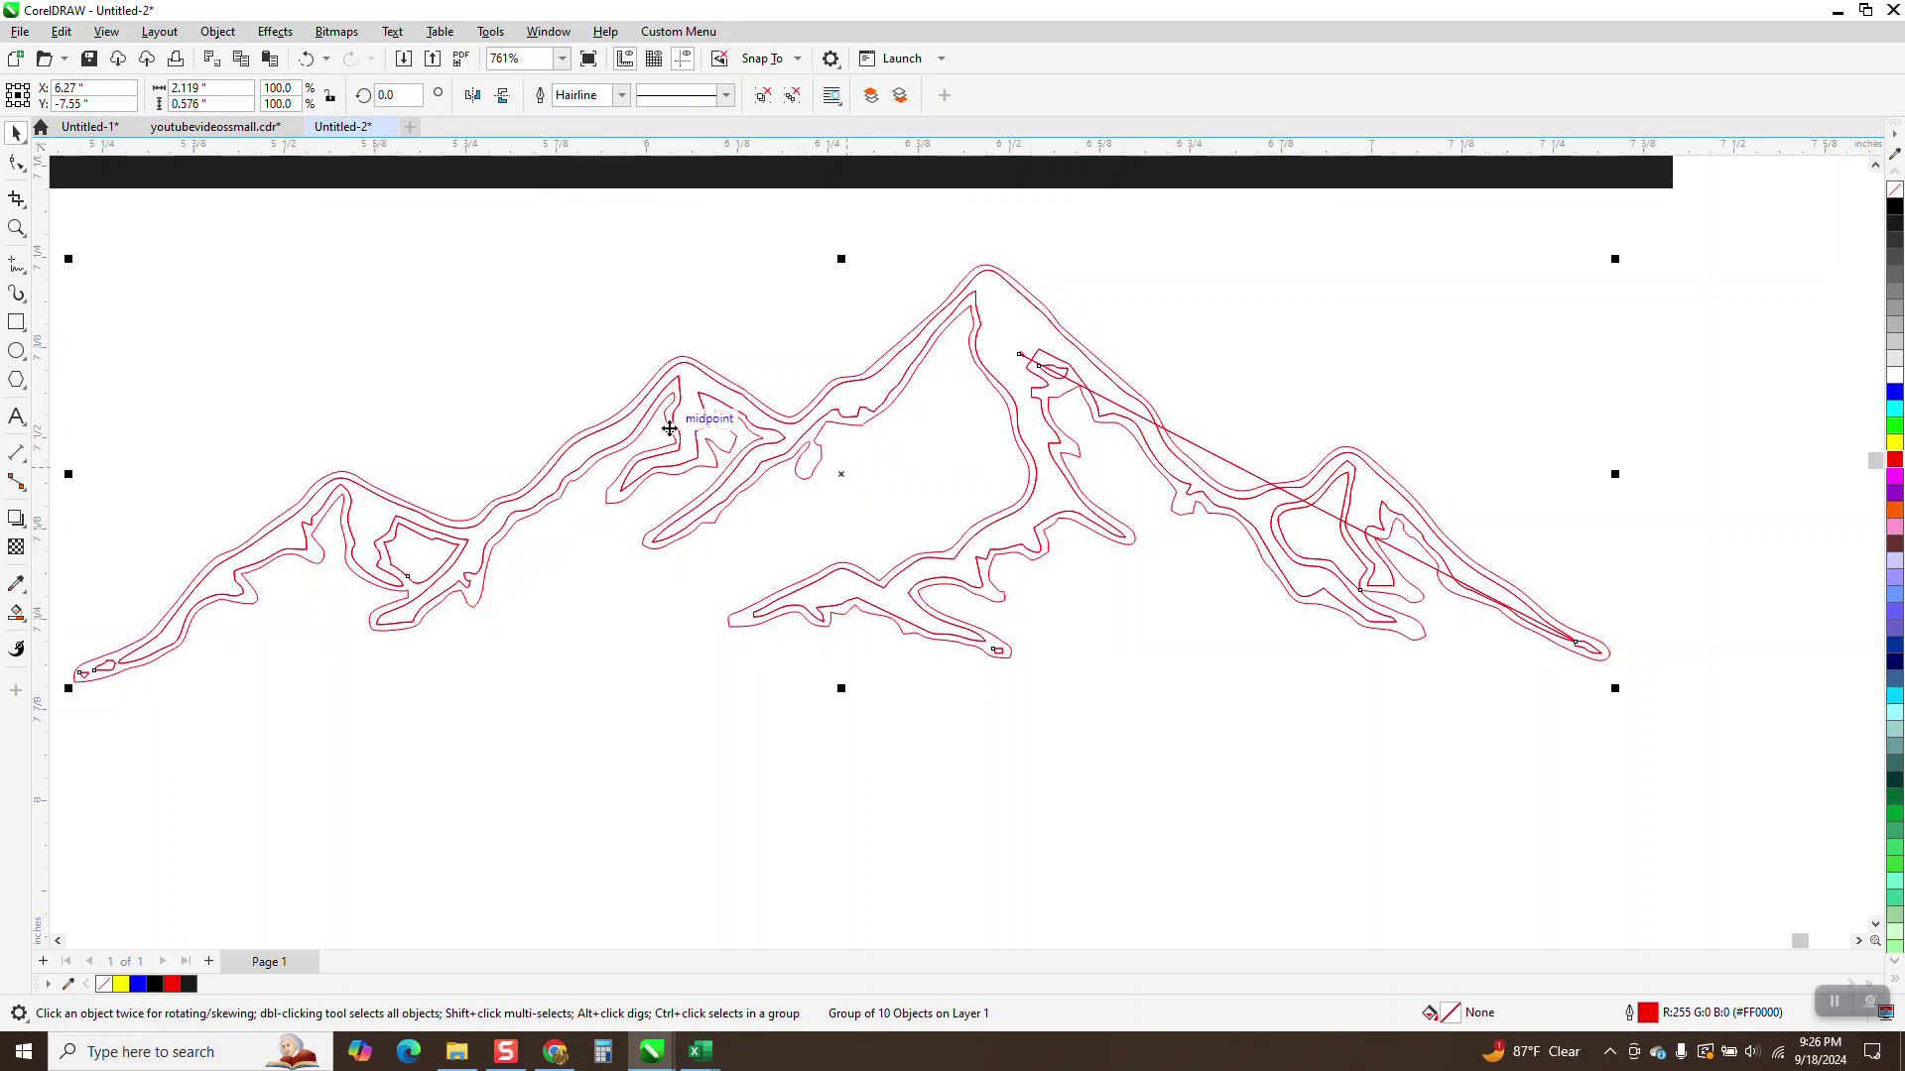
{"action": "scroll", "coordinate": [670, 427], "scroll_direction": "down", "scroll_amount": 1}
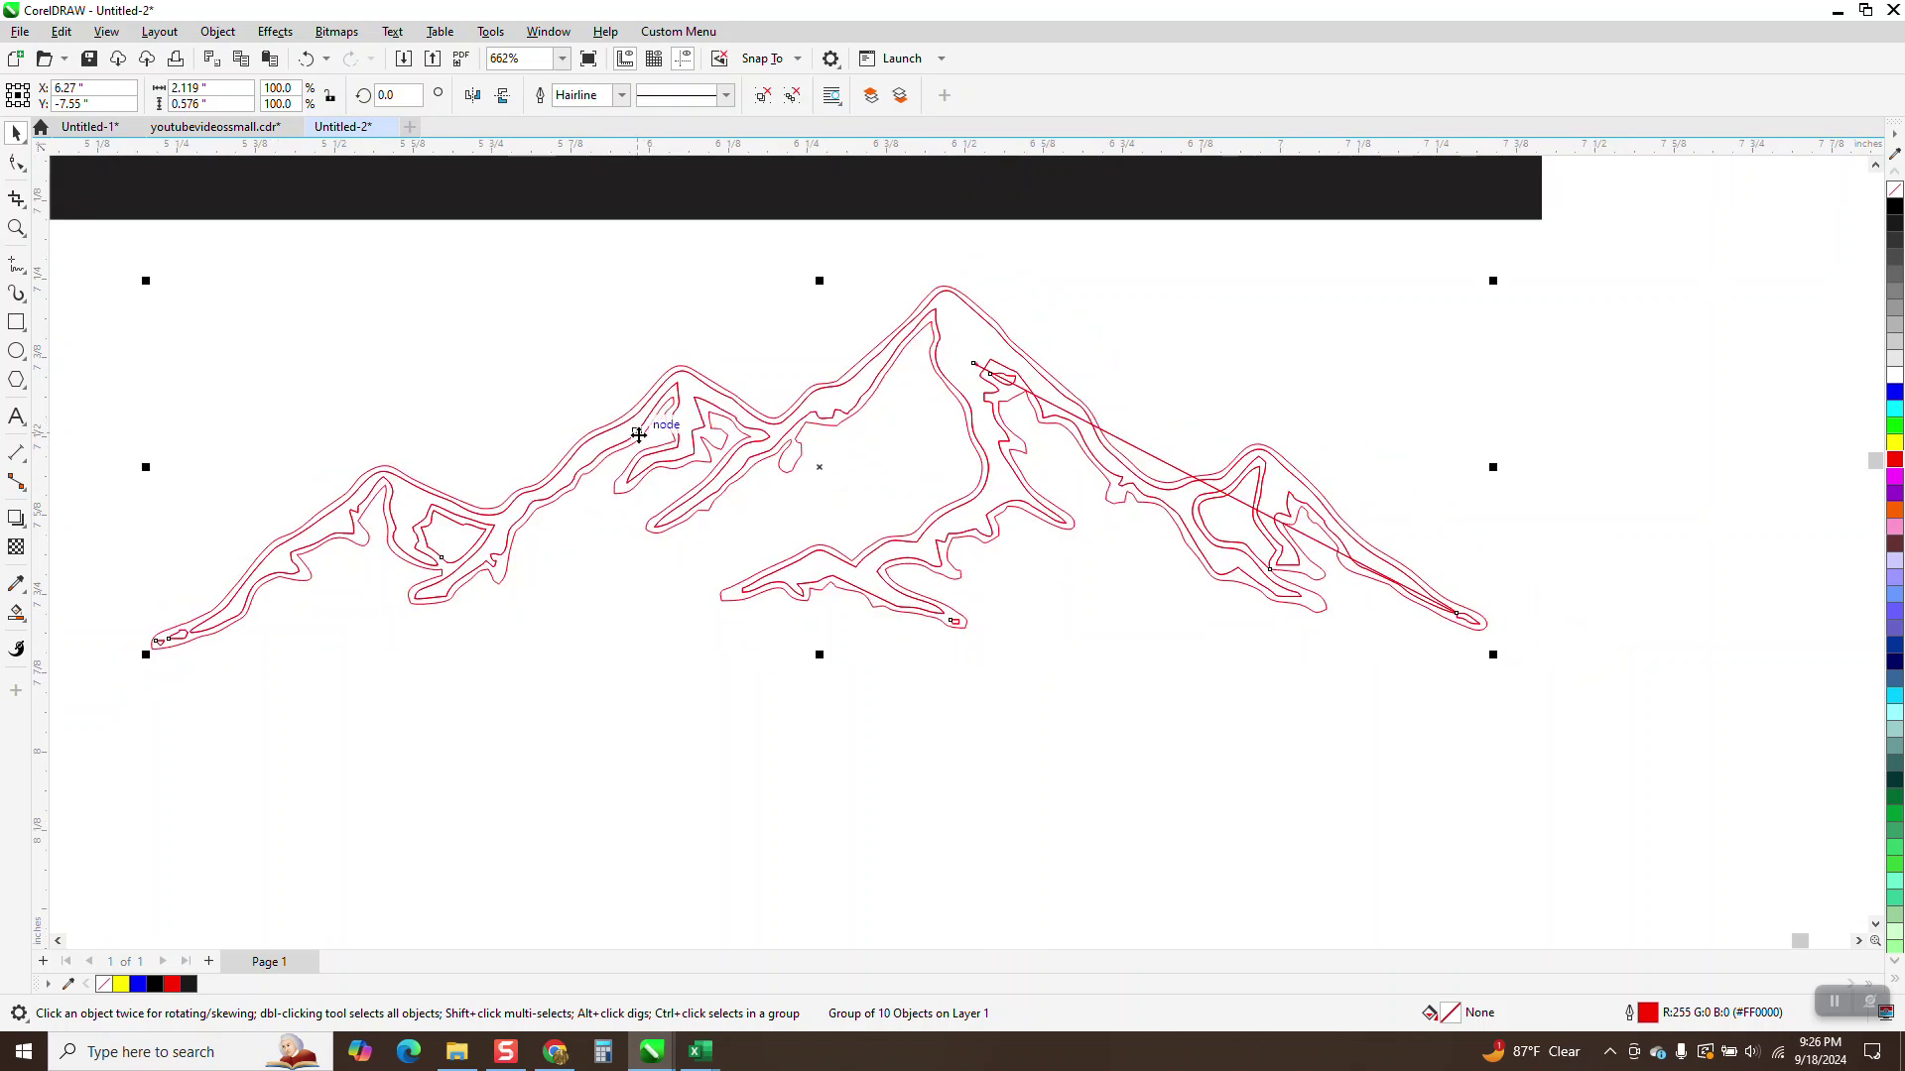
{"action": "left_click", "coordinate": [16, 163]}
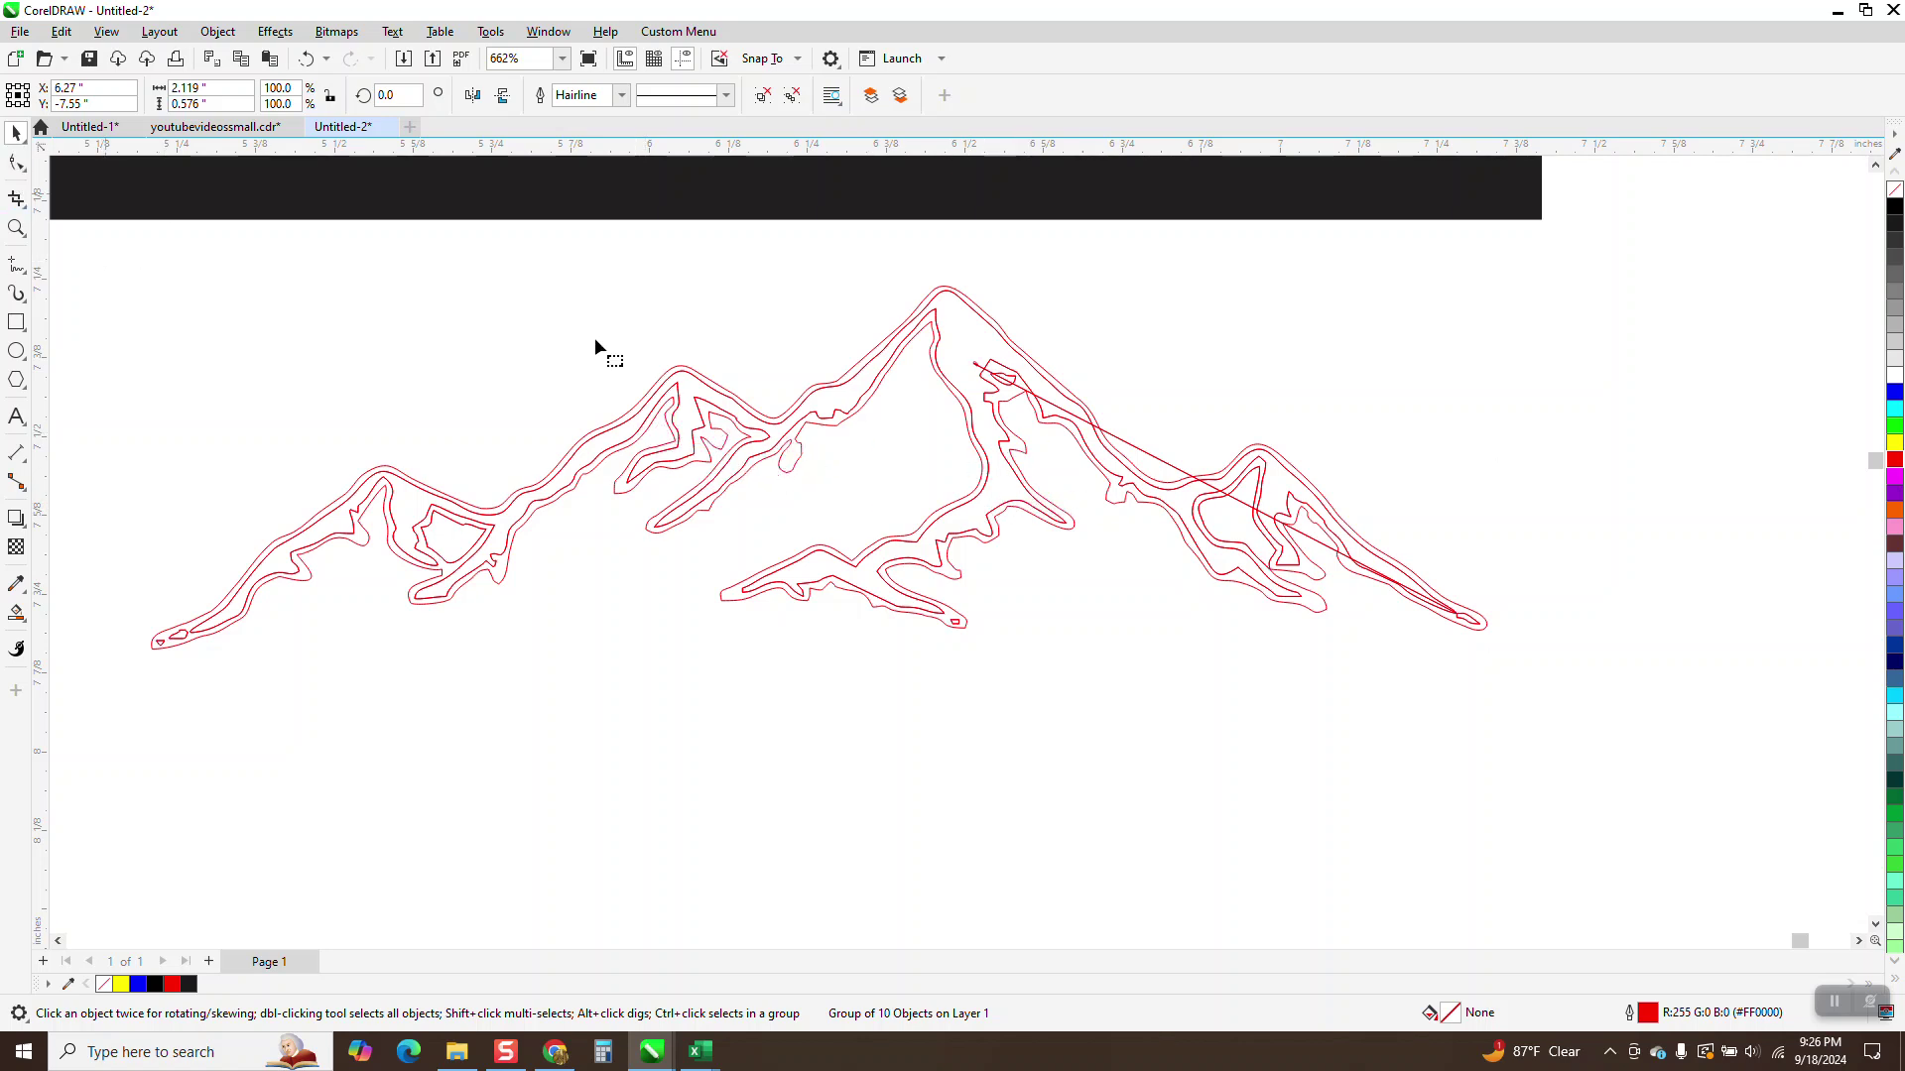
{"action": "left_click", "coordinate": [16, 132]}
Ungroup the red mountain outline group.
{"action": "left_click", "coordinate": [867, 385]}
{"action": "left_click", "coordinate": [219, 31]}
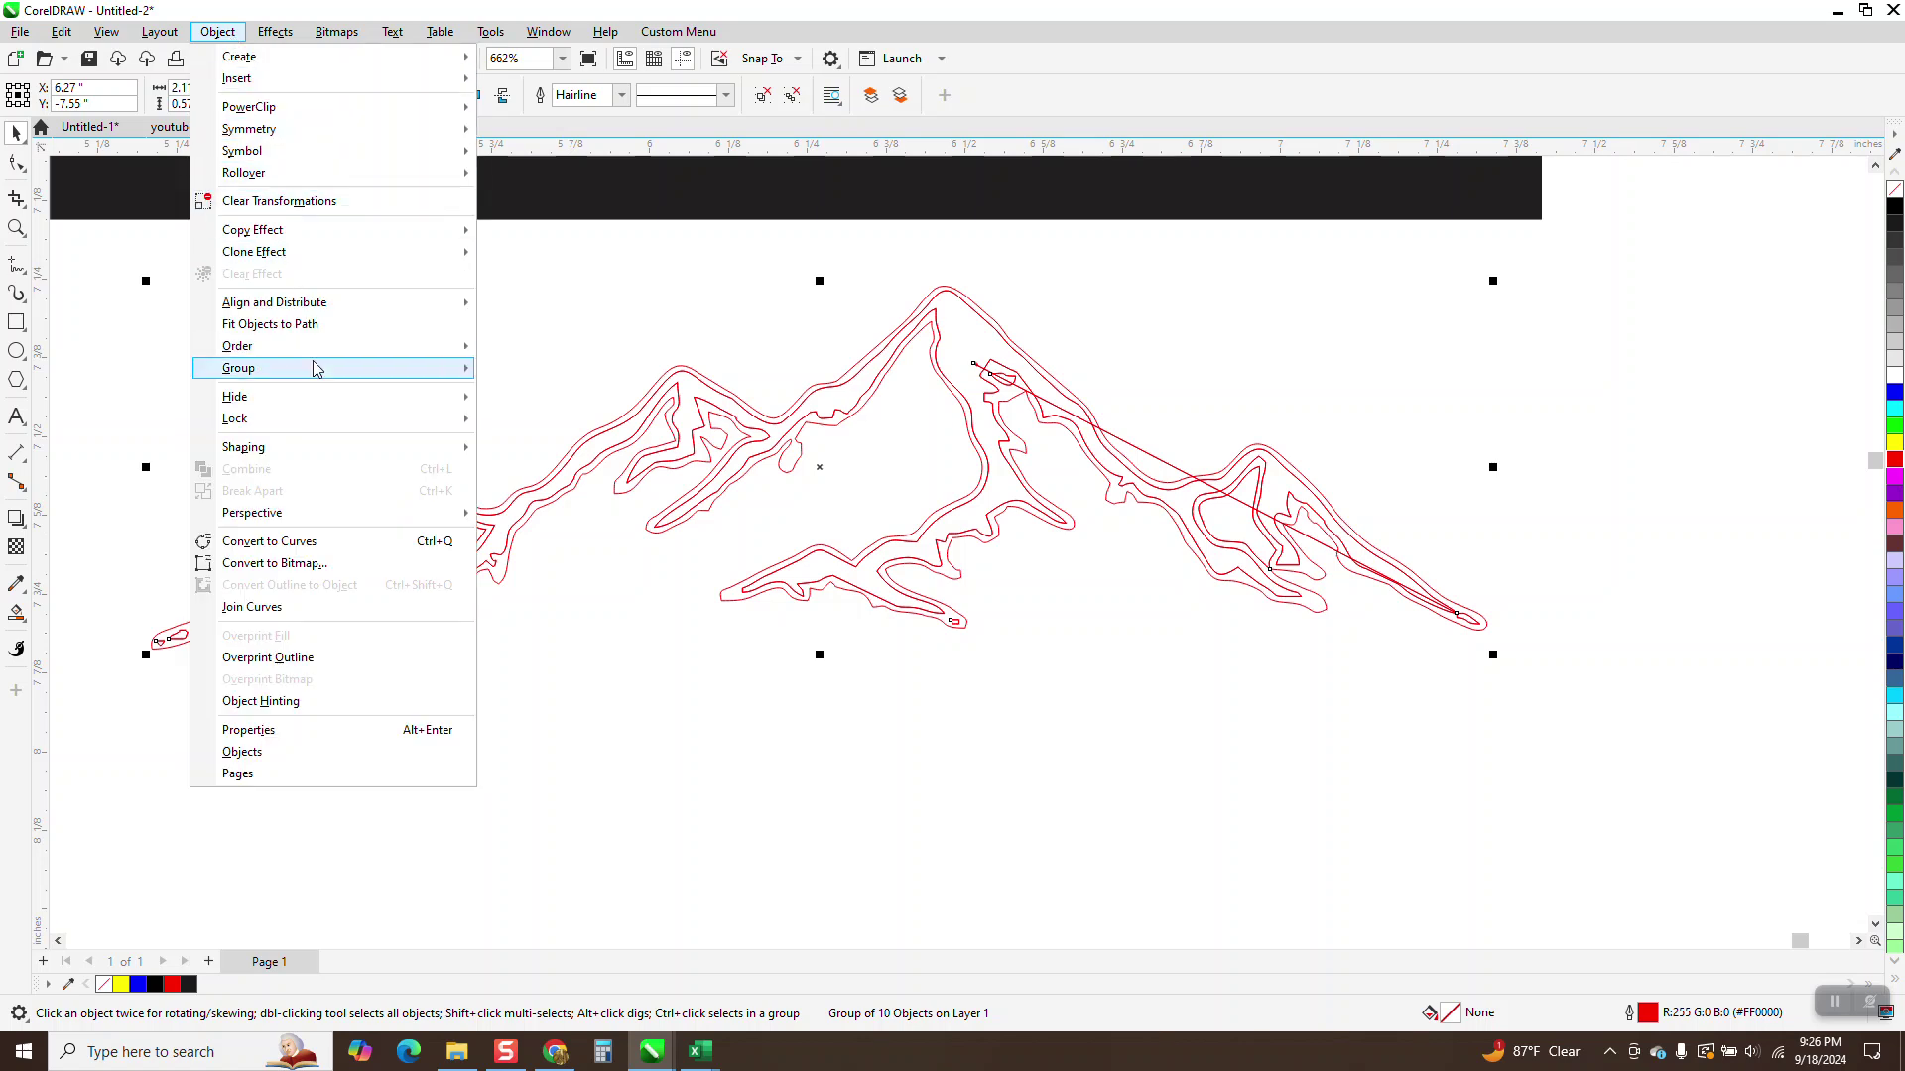
{"action": "mouse_move", "coordinate": [315, 367]}
{"action": "left_click", "coordinate": [530, 393]}
Delete the stray diagonal red line across the right-hand peaks.
{"action": "left_click", "coordinate": [981, 369]}
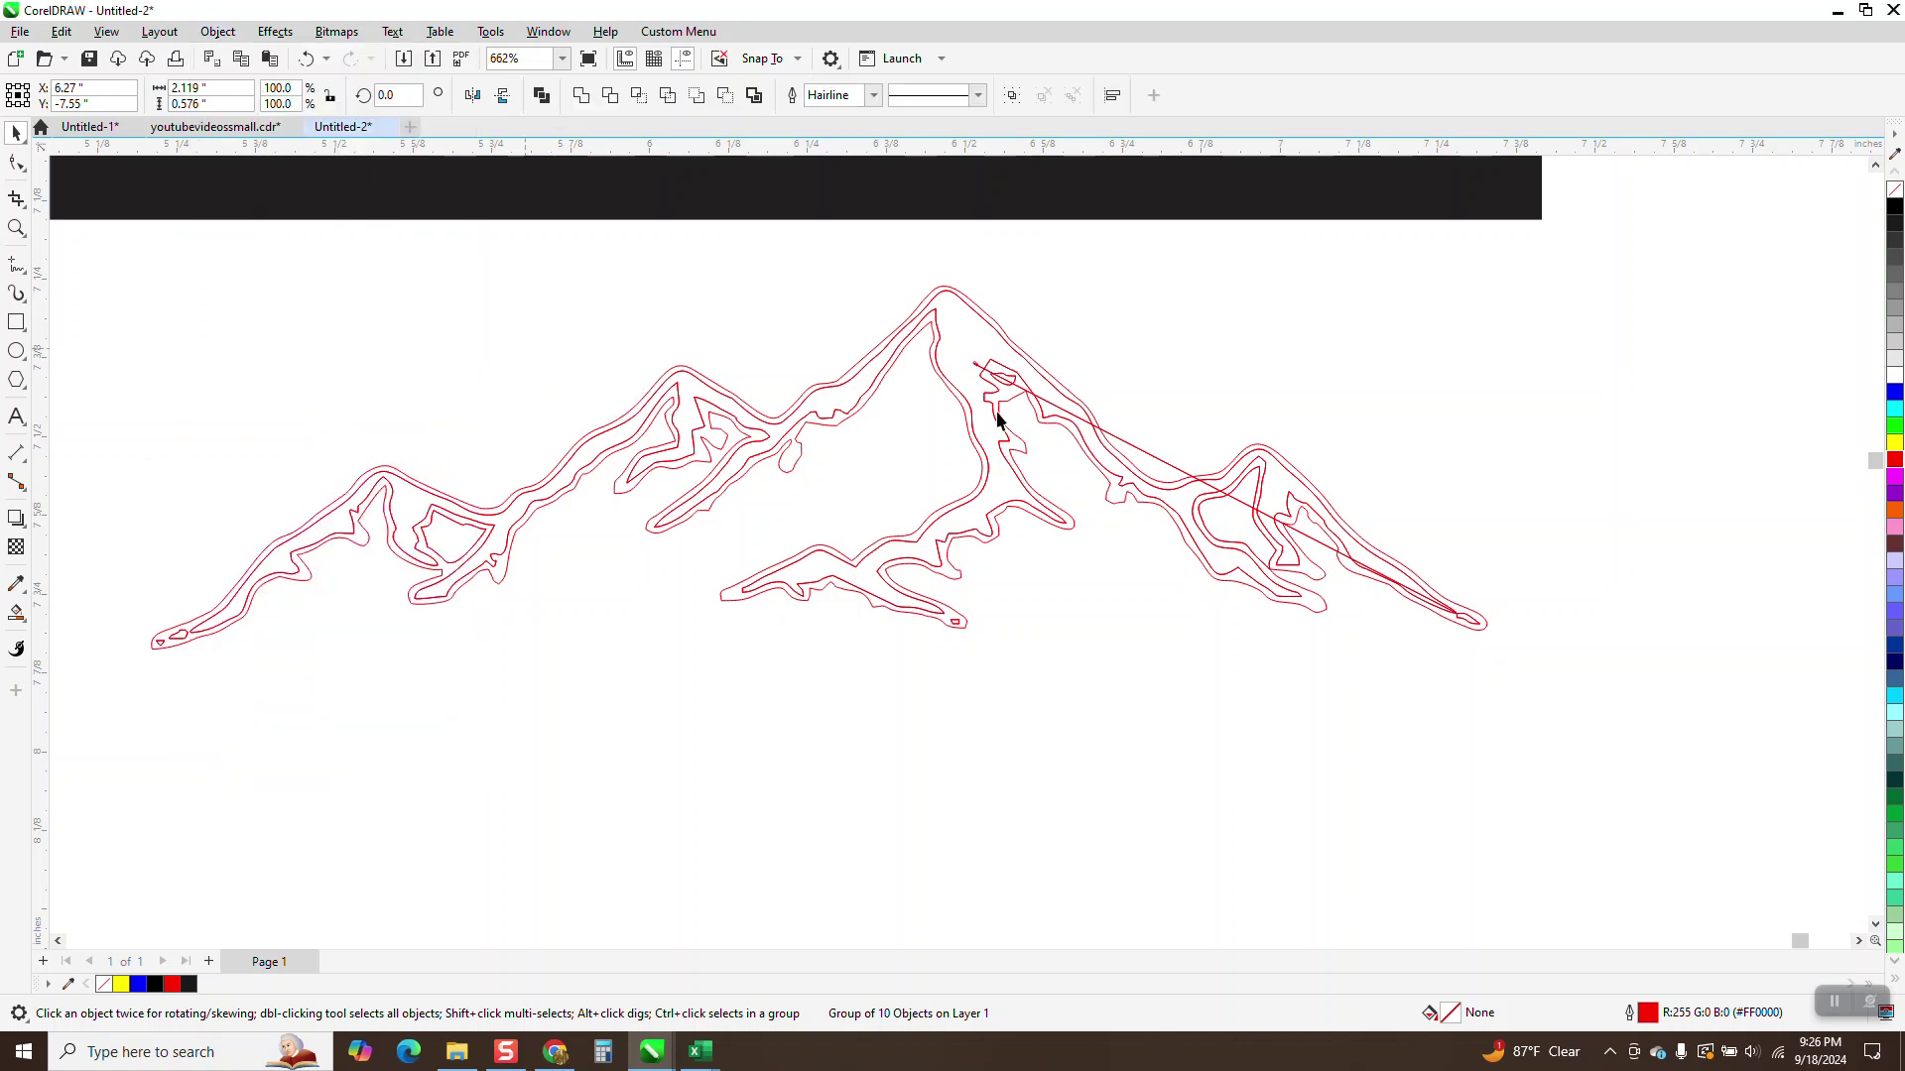
{"action": "left_click", "coordinate": [977, 369]}
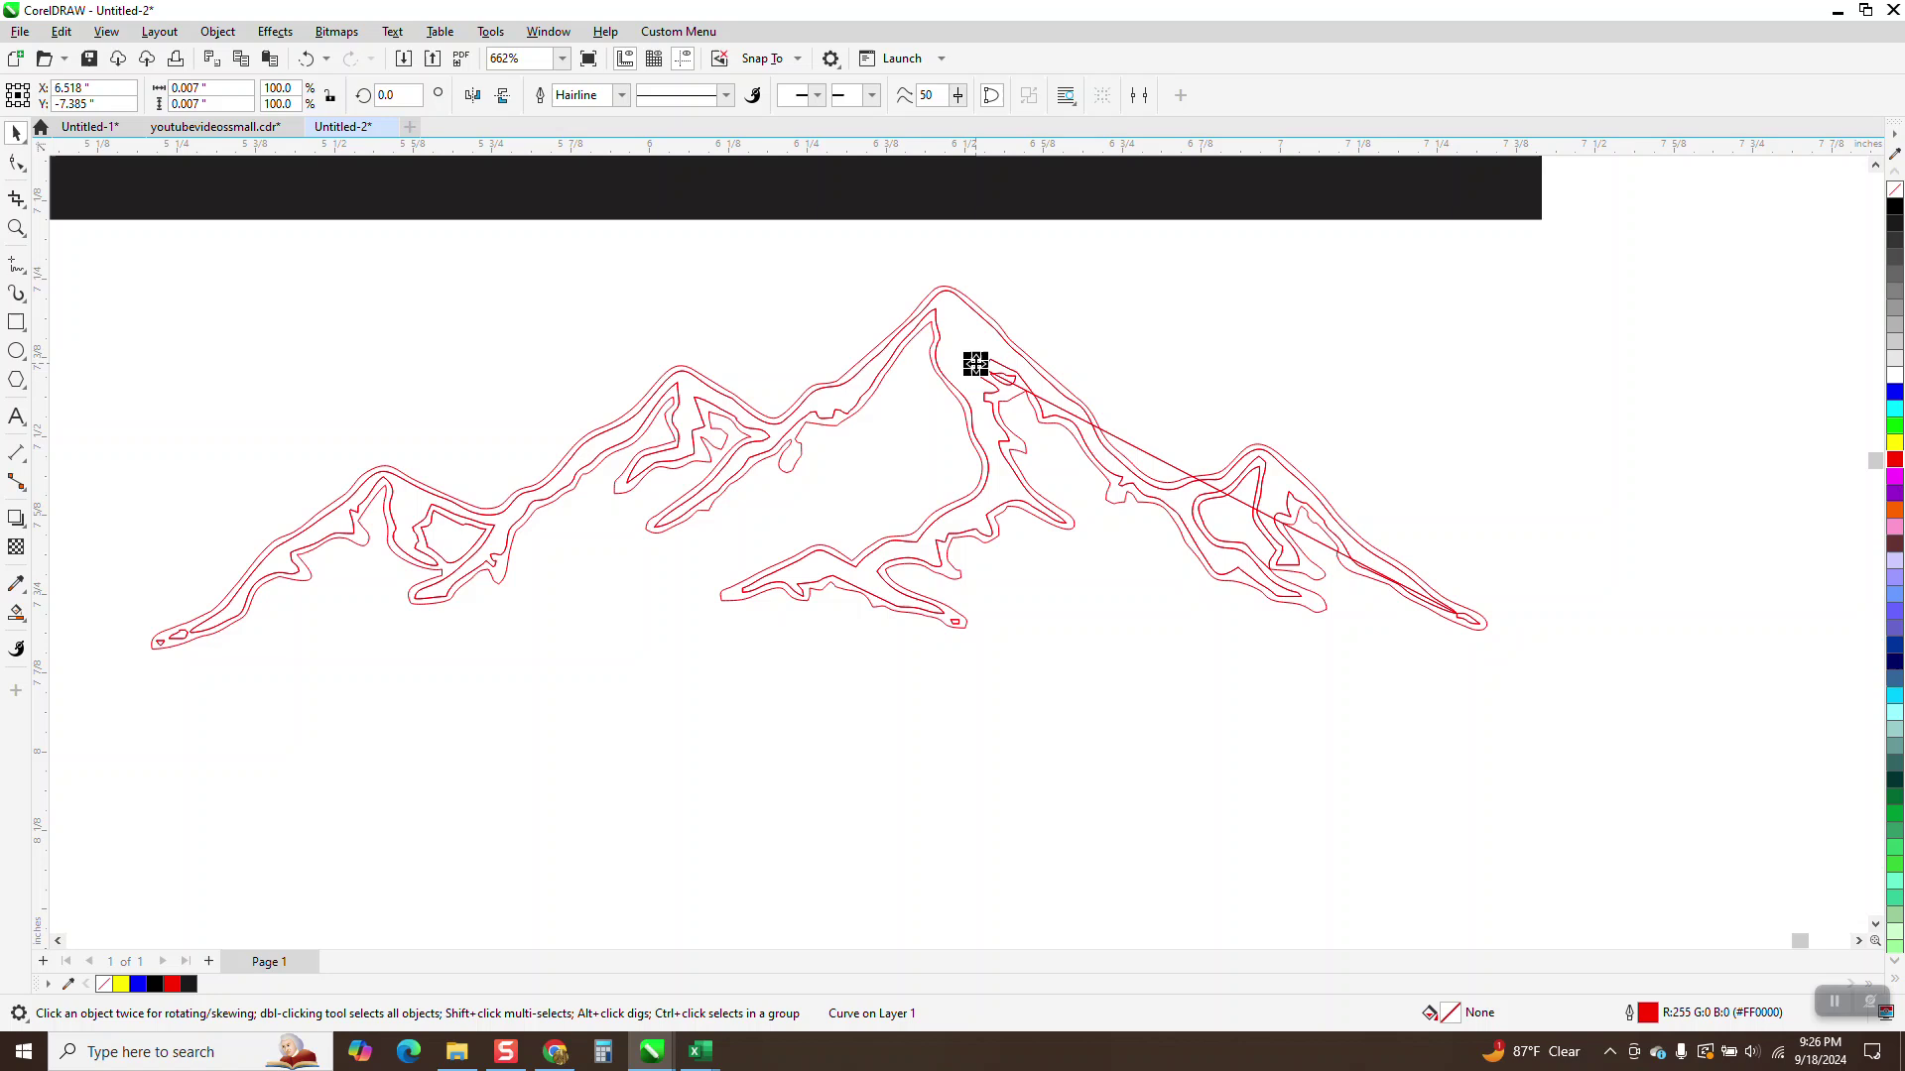
{"action": "left_click", "coordinate": [1226, 454]}
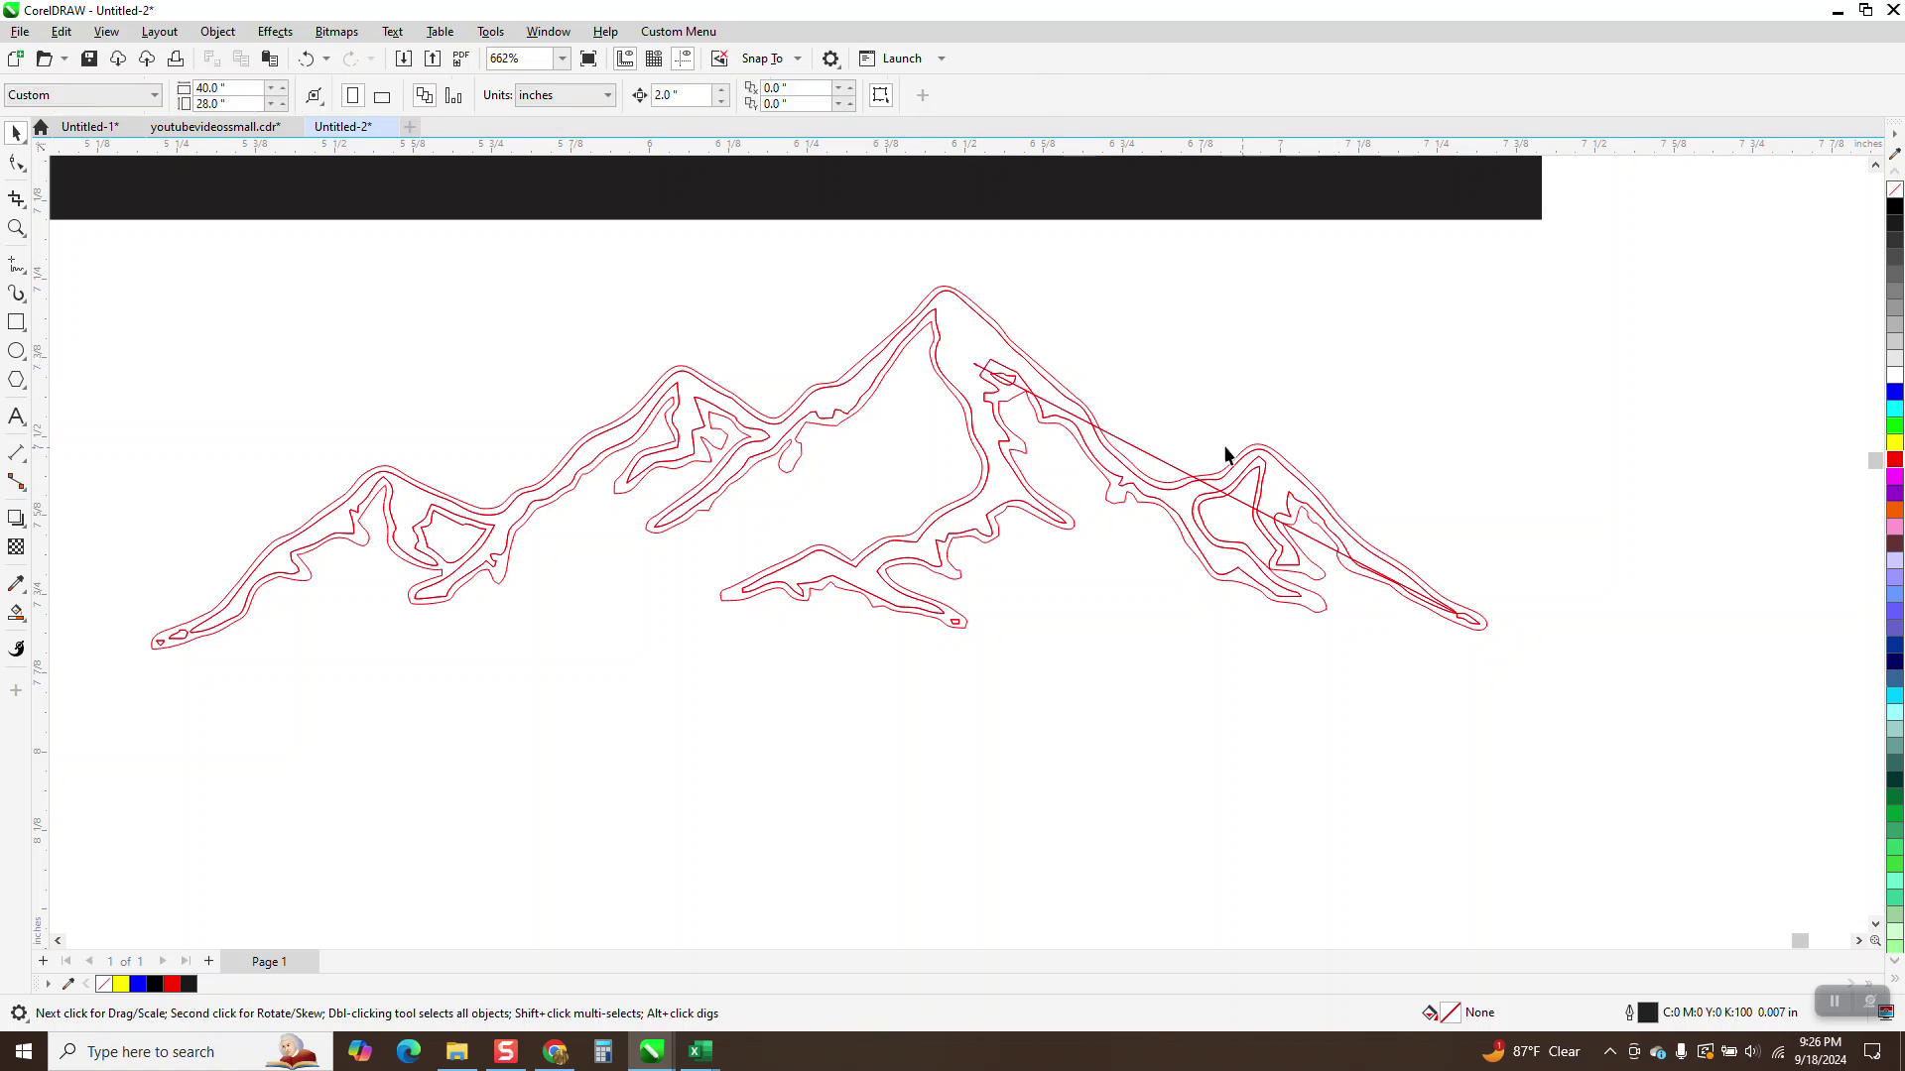
{"action": "left_click", "coordinate": [979, 372]}
{"action": "key", "text": "Delete"}
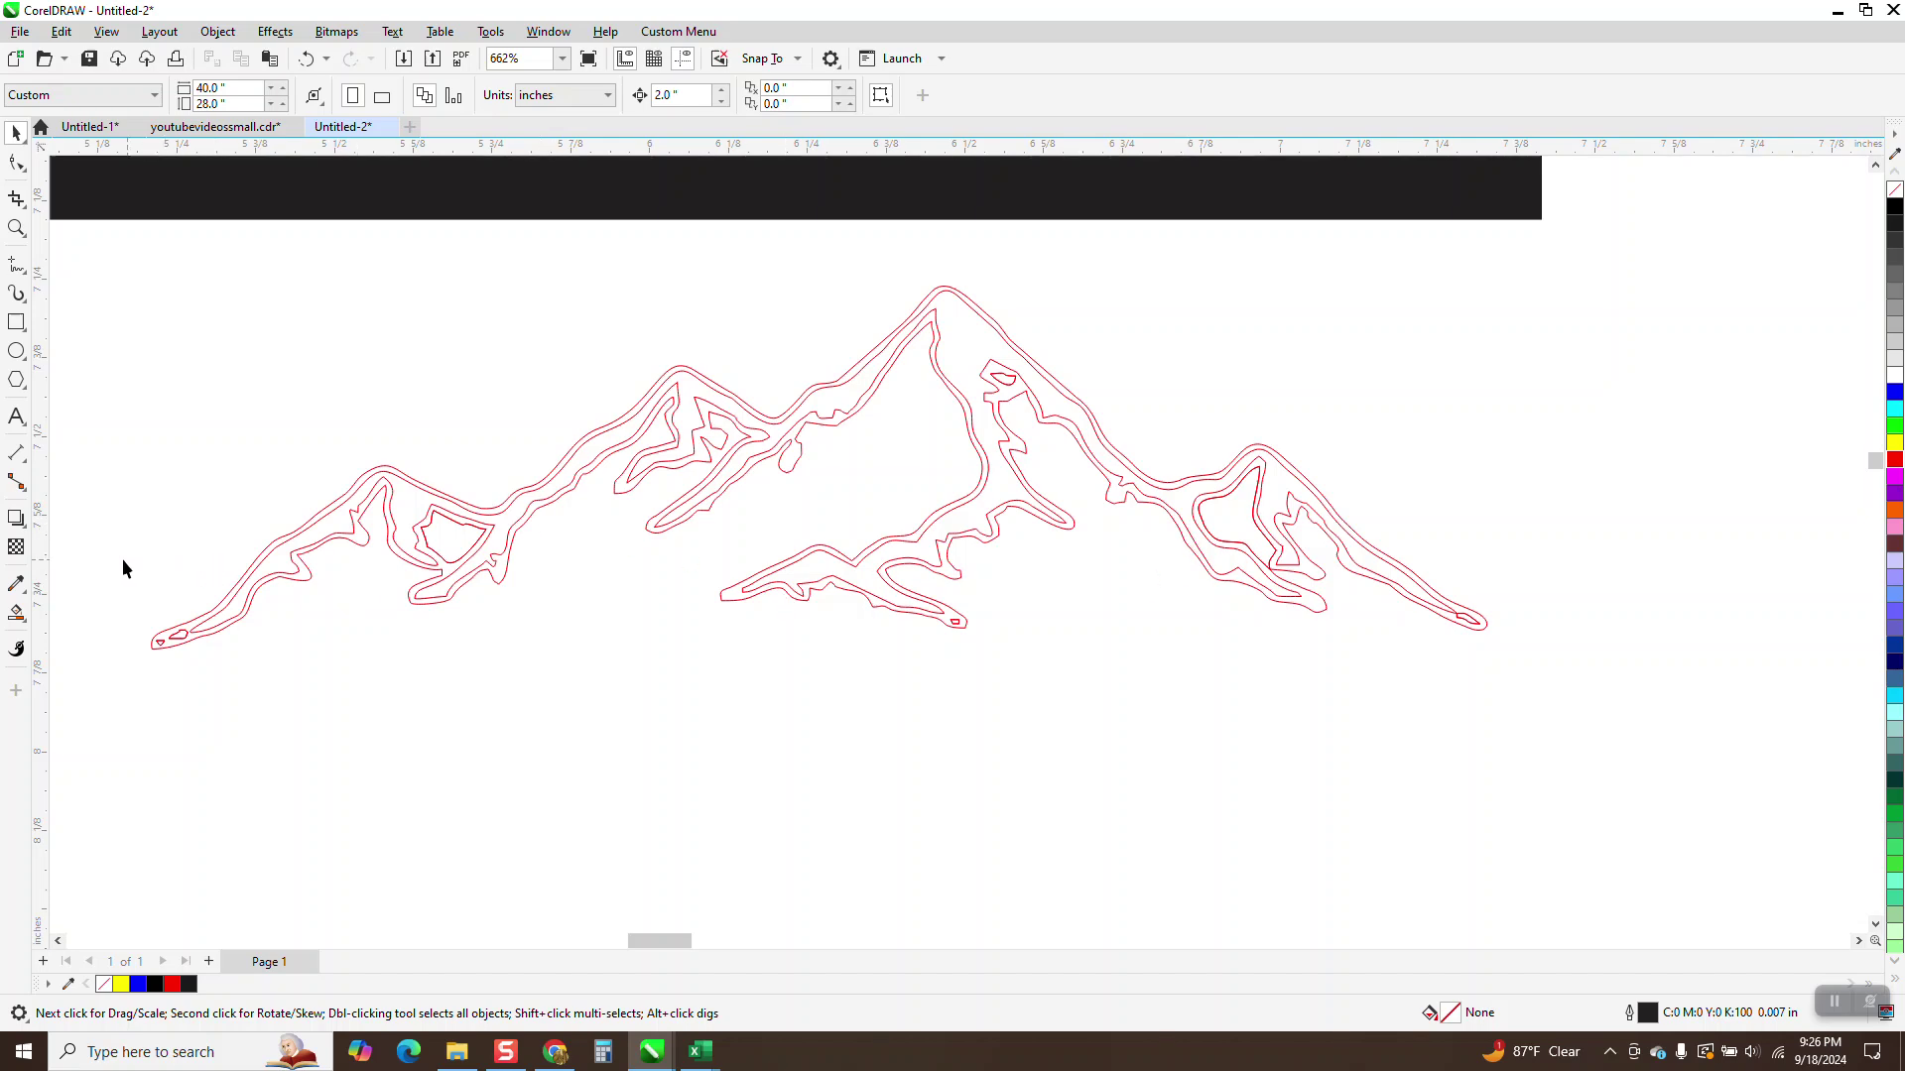
Draw a rectangle around the red mountain outline and Smart Fill the enclosed area blue.
{"action": "scroll", "coordinate": [188, 544], "scroll_direction": "down", "scroll_amount": 3}
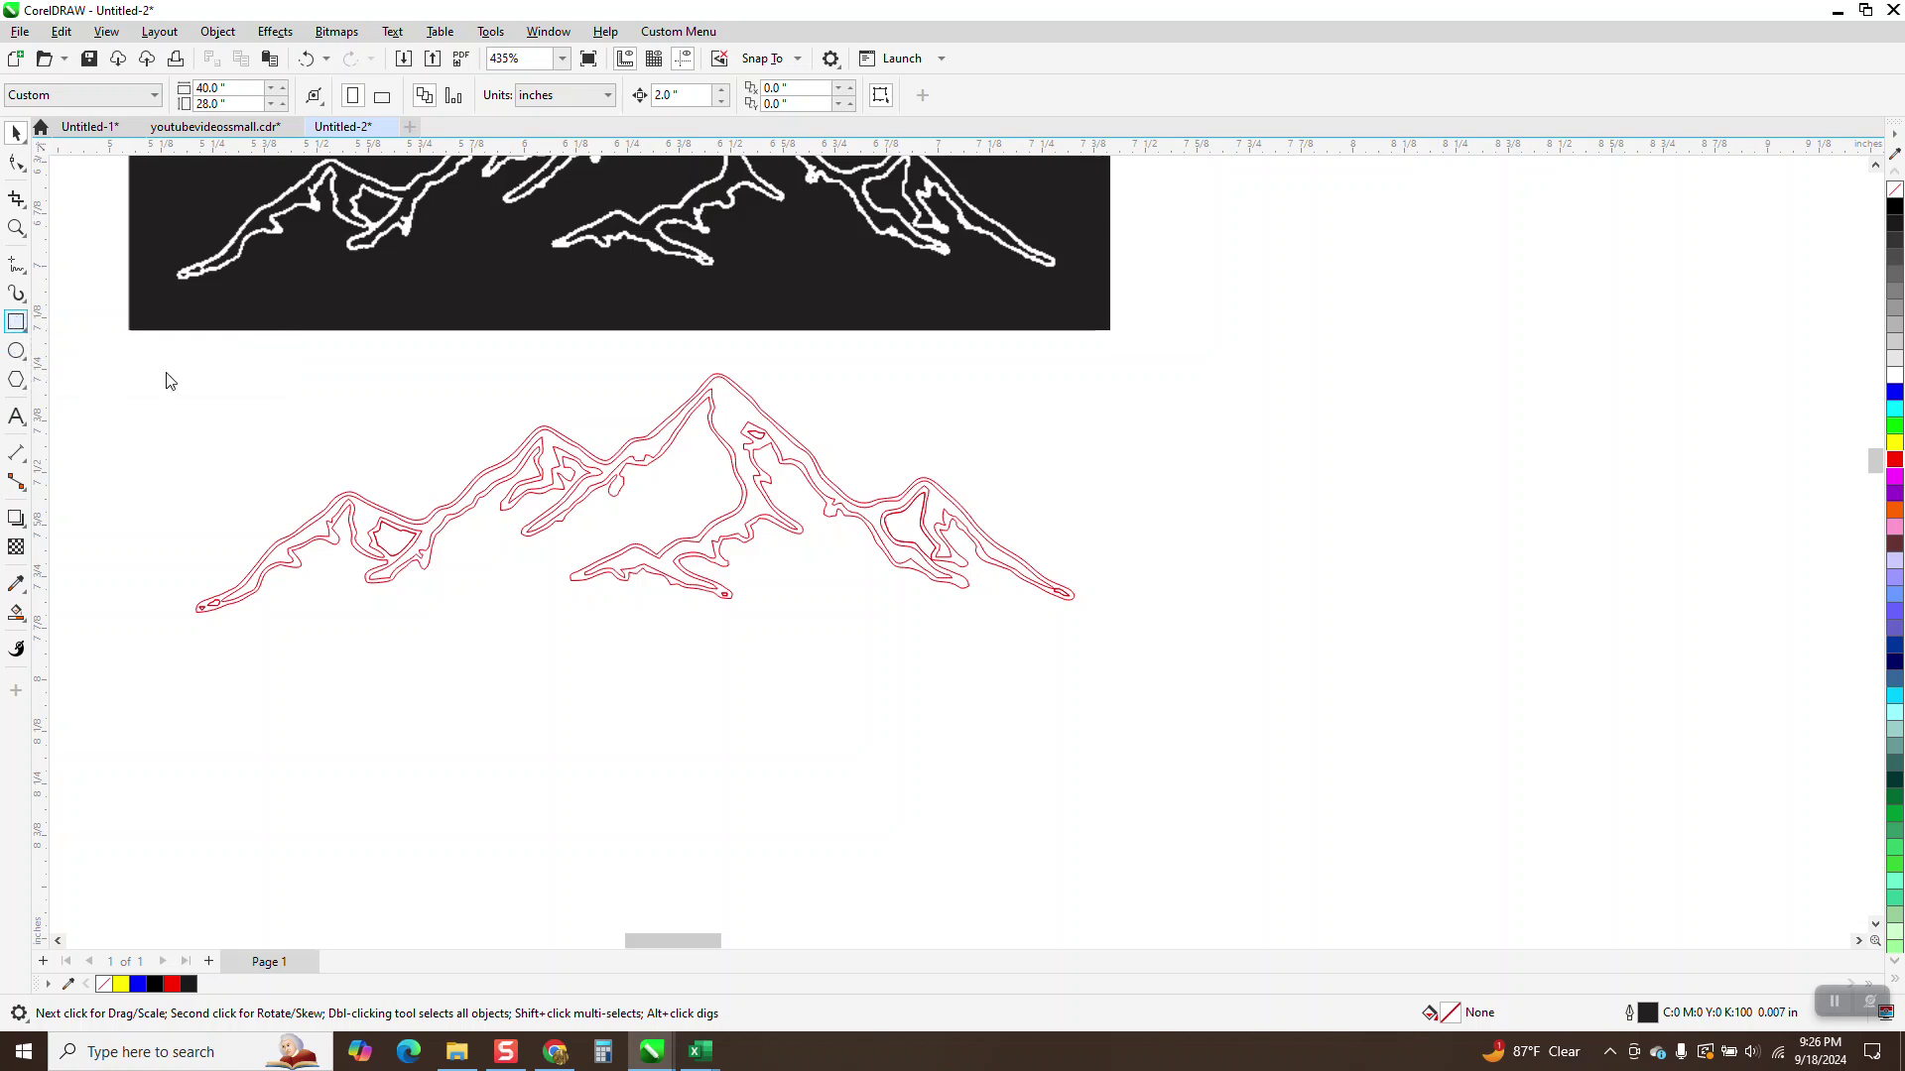
{"action": "mouse_move", "coordinate": [150, 364]}
{"action": "left_mouse_down"}
{"action": "mouse_move", "coordinate": [685, 595]}
{"action": "mouse_move", "coordinate": [1124, 684]}
{"action": "left_mouse_up"}
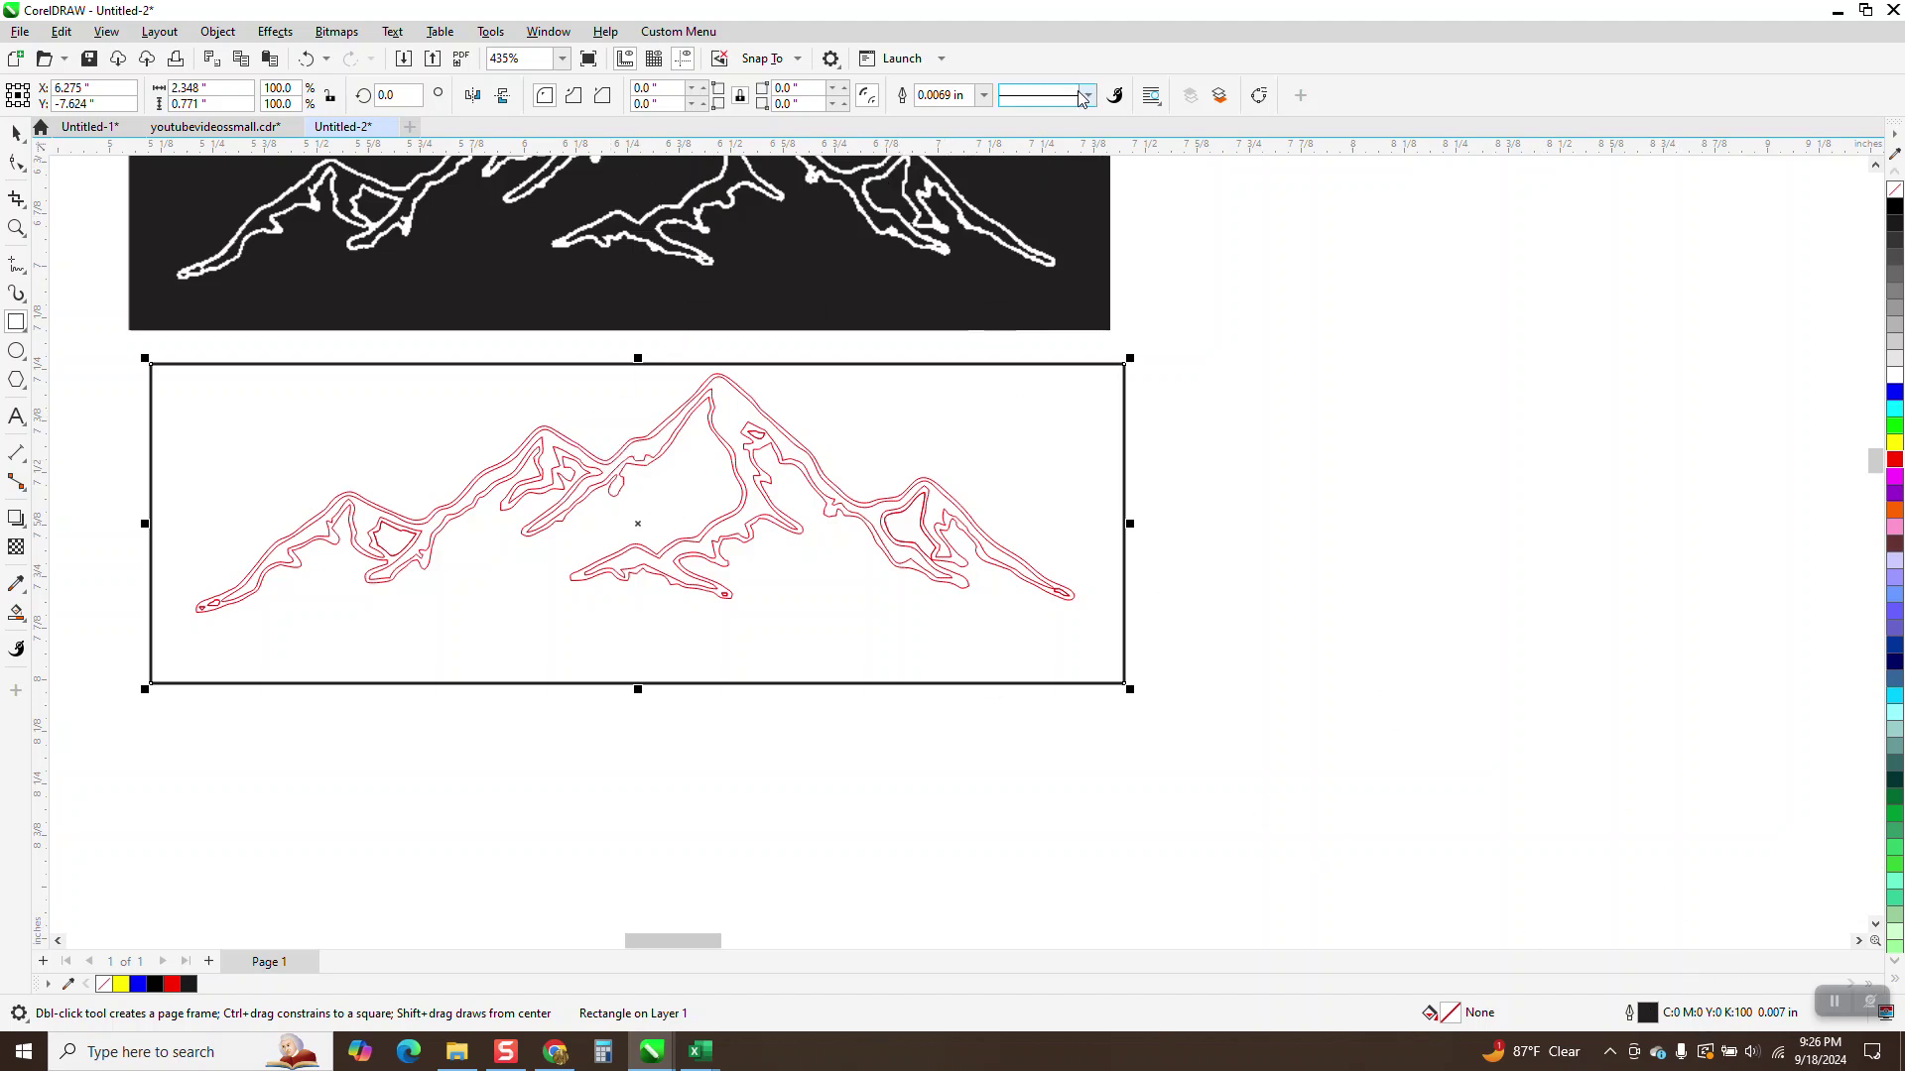
{"action": "left_click", "coordinate": [17, 614]}
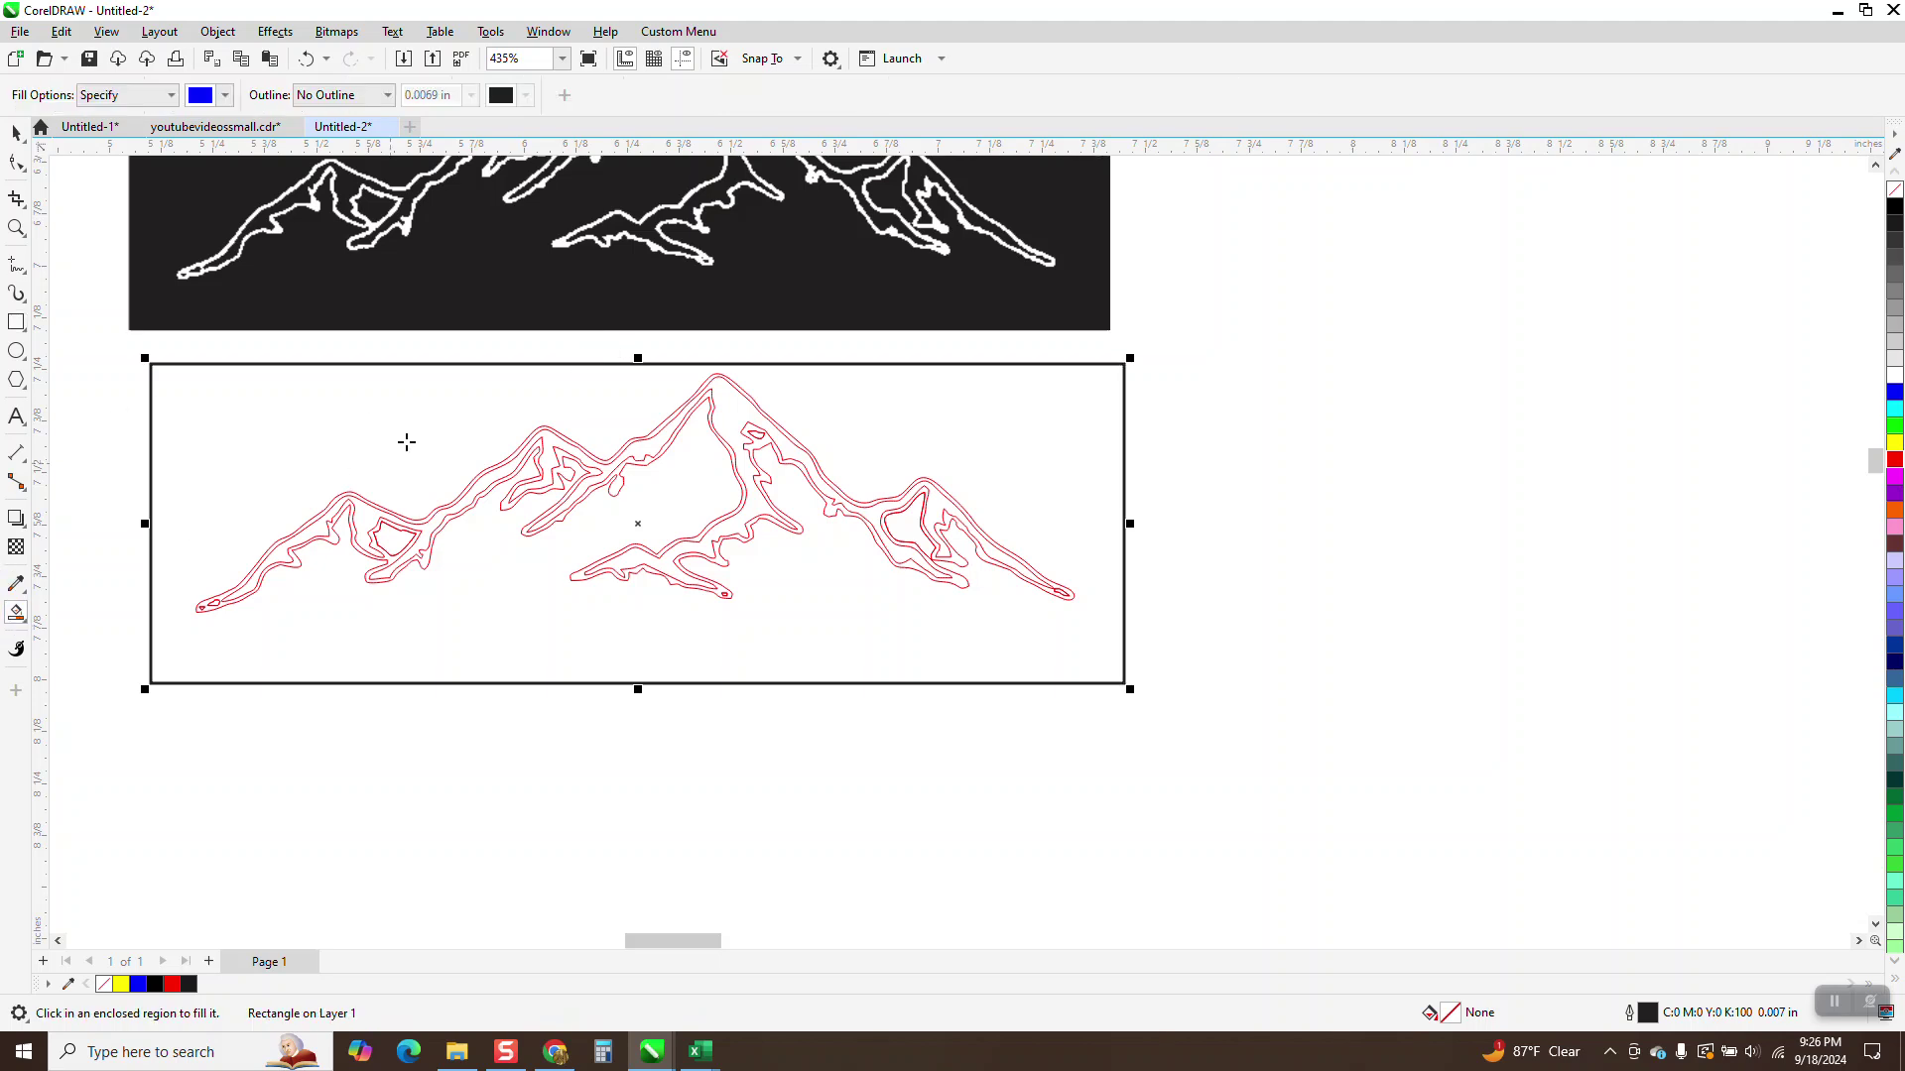
{"action": "left_click", "coordinate": [407, 443]}
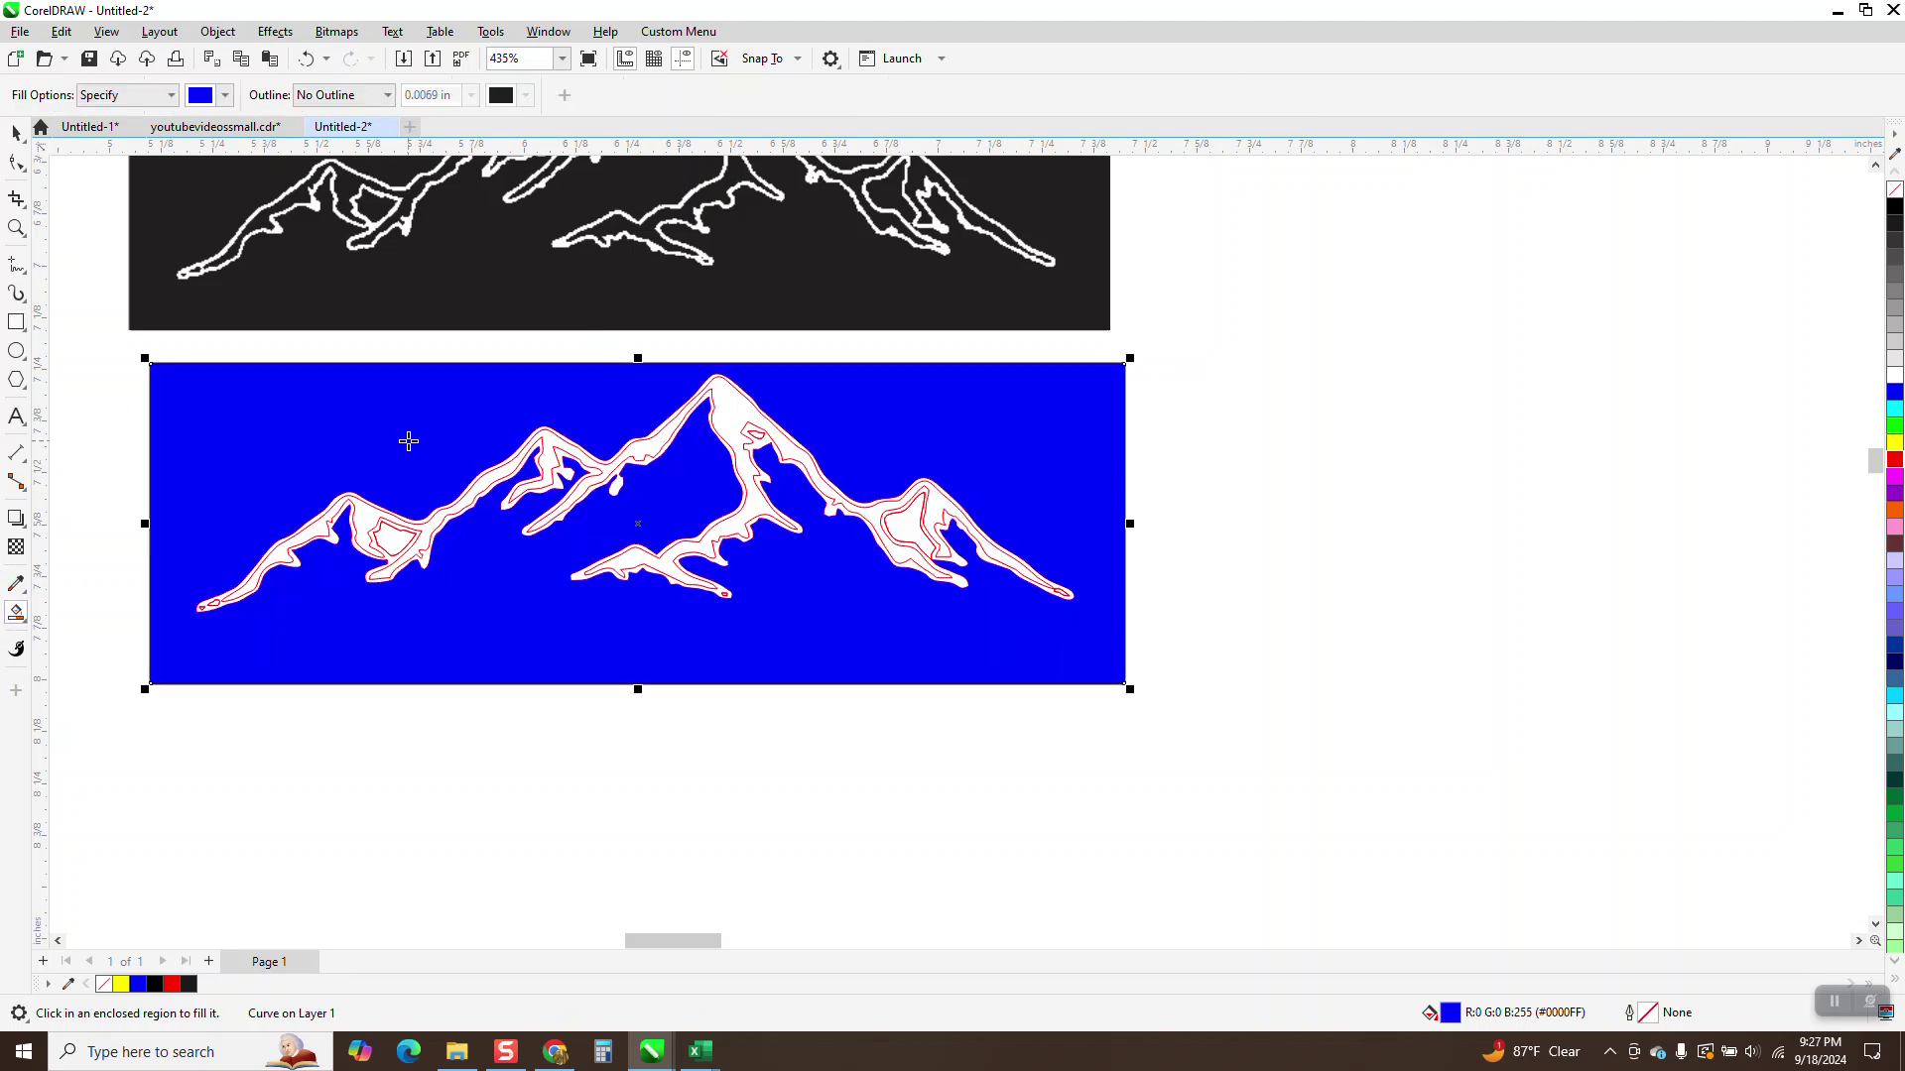
Nudge the blue-filled copy right beside the outline, undoing an extra mountain-region fill.
{"action": "key", "text": "Right"}
{"action": "key", "text": "Right"}
{"action": "key", "text": "Right"}
{"action": "key", "text": "Right"}
{"action": "key", "text": "Right"}
{"action": "key", "text": "Right"}
{"action": "key", "text": "Right"}
{"action": "key", "text": "Right"}
{"action": "key", "text": "Right"}
{"action": "key", "text": "Right"}
{"action": "key", "text": "Right"}
{"action": "key", "text": "Right"}
{"action": "key", "text": "Right"}
{"action": "key", "text": "Right"}
{"action": "key", "text": "Right"}
{"action": "key", "text": "Right"}
{"action": "key", "text": "Right"}
{"action": "key", "text": "Right"}
{"action": "key", "text": "Right"}
{"action": "key", "text": "Right"}
{"action": "scroll", "coordinate": [382, 442], "scroll_direction": "down", "scroll_amount": 2}
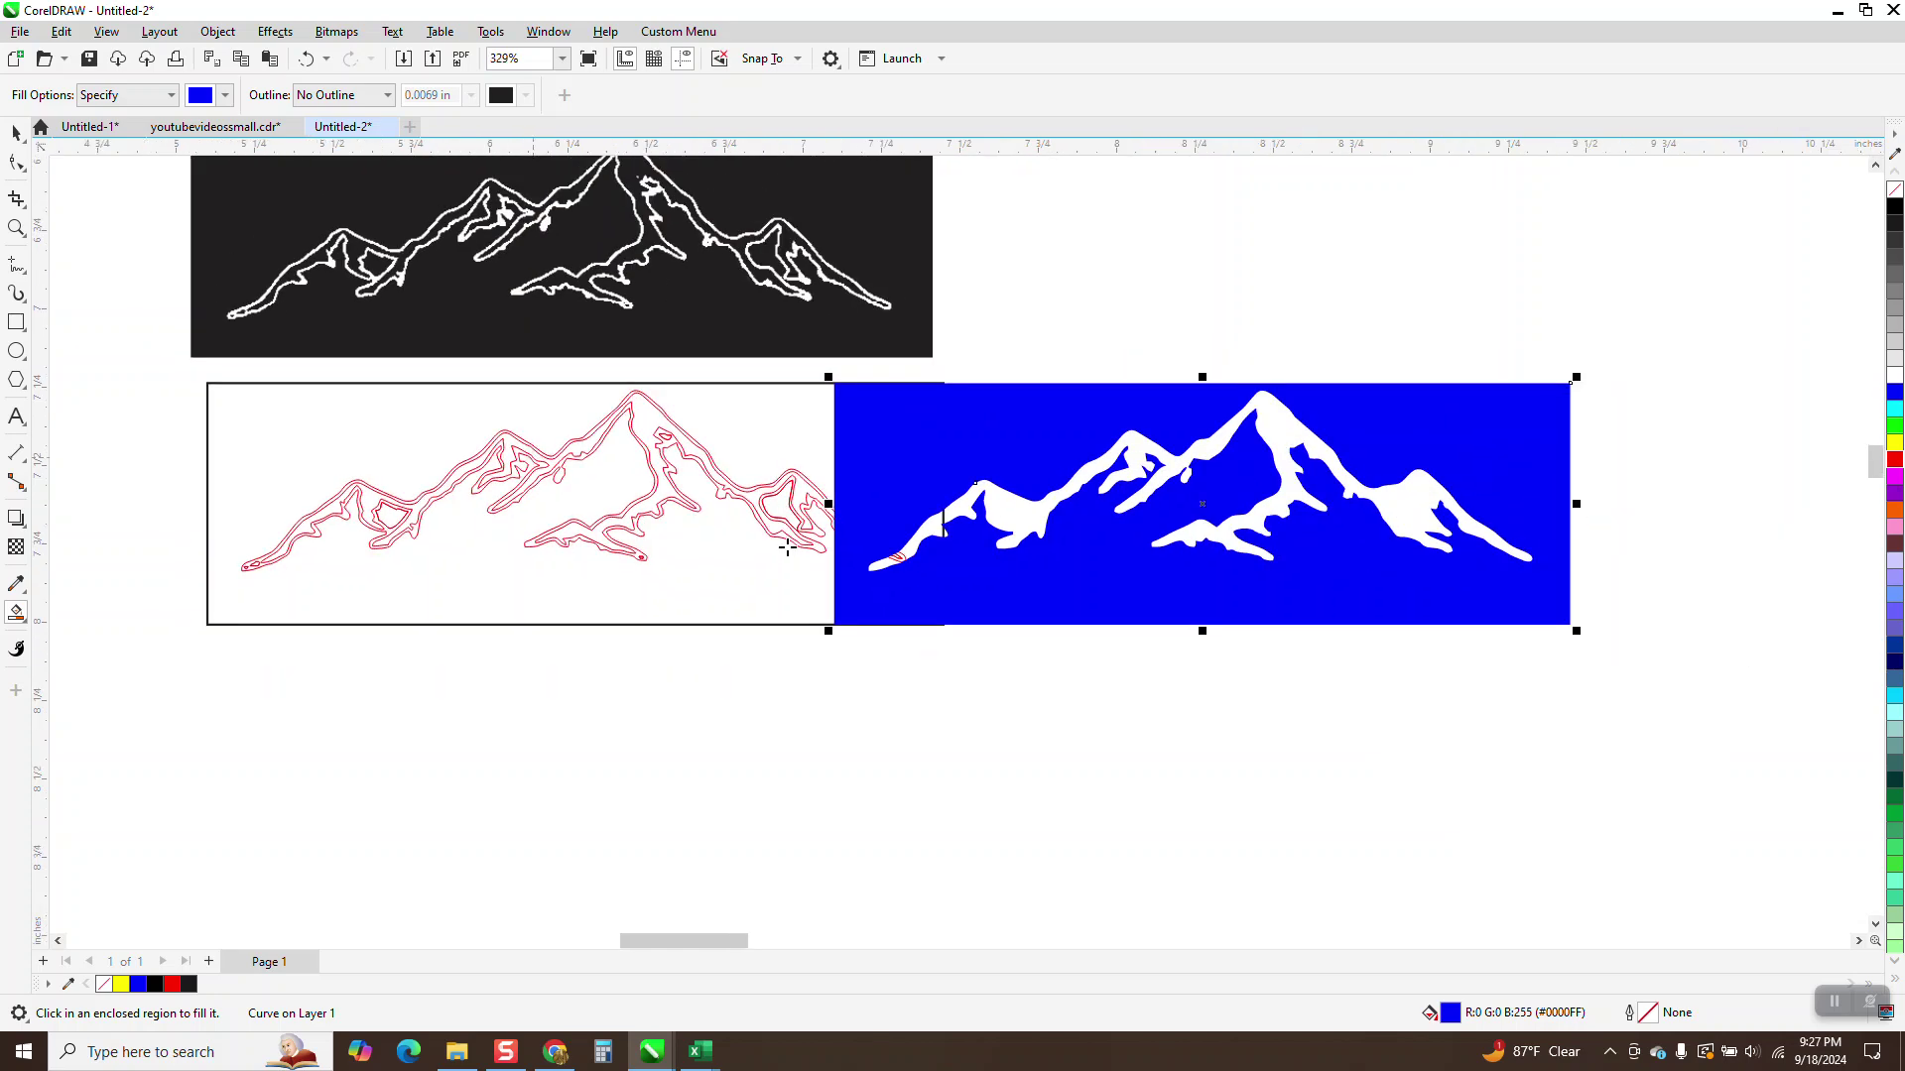
{"action": "scroll", "coordinate": [981, 578], "scroll_direction": "down", "scroll_amount": 1}
{"action": "key", "text": "Right"}
{"action": "key", "text": "Right"}
{"action": "key", "text": "Right"}
{"action": "key", "text": "Right"}
{"action": "key", "text": "Right"}
{"action": "key", "text": "Right"}
{"action": "key", "text": "Right"}
{"action": "key", "text": "Right"}
{"action": "key", "text": "Right"}
{"action": "key", "text": "Right"}
{"action": "key", "text": "Right"}
{"action": "key", "text": "Right"}
{"action": "key", "text": "Right"}
{"action": "key", "text": "Right"}
{"action": "key", "text": "Right"}
{"action": "key", "text": "Right"}
{"action": "key", "text": "Right"}
{"action": "key", "text": "Right"}
{"action": "key", "text": "Right"}
{"action": "key", "text": "Right"}
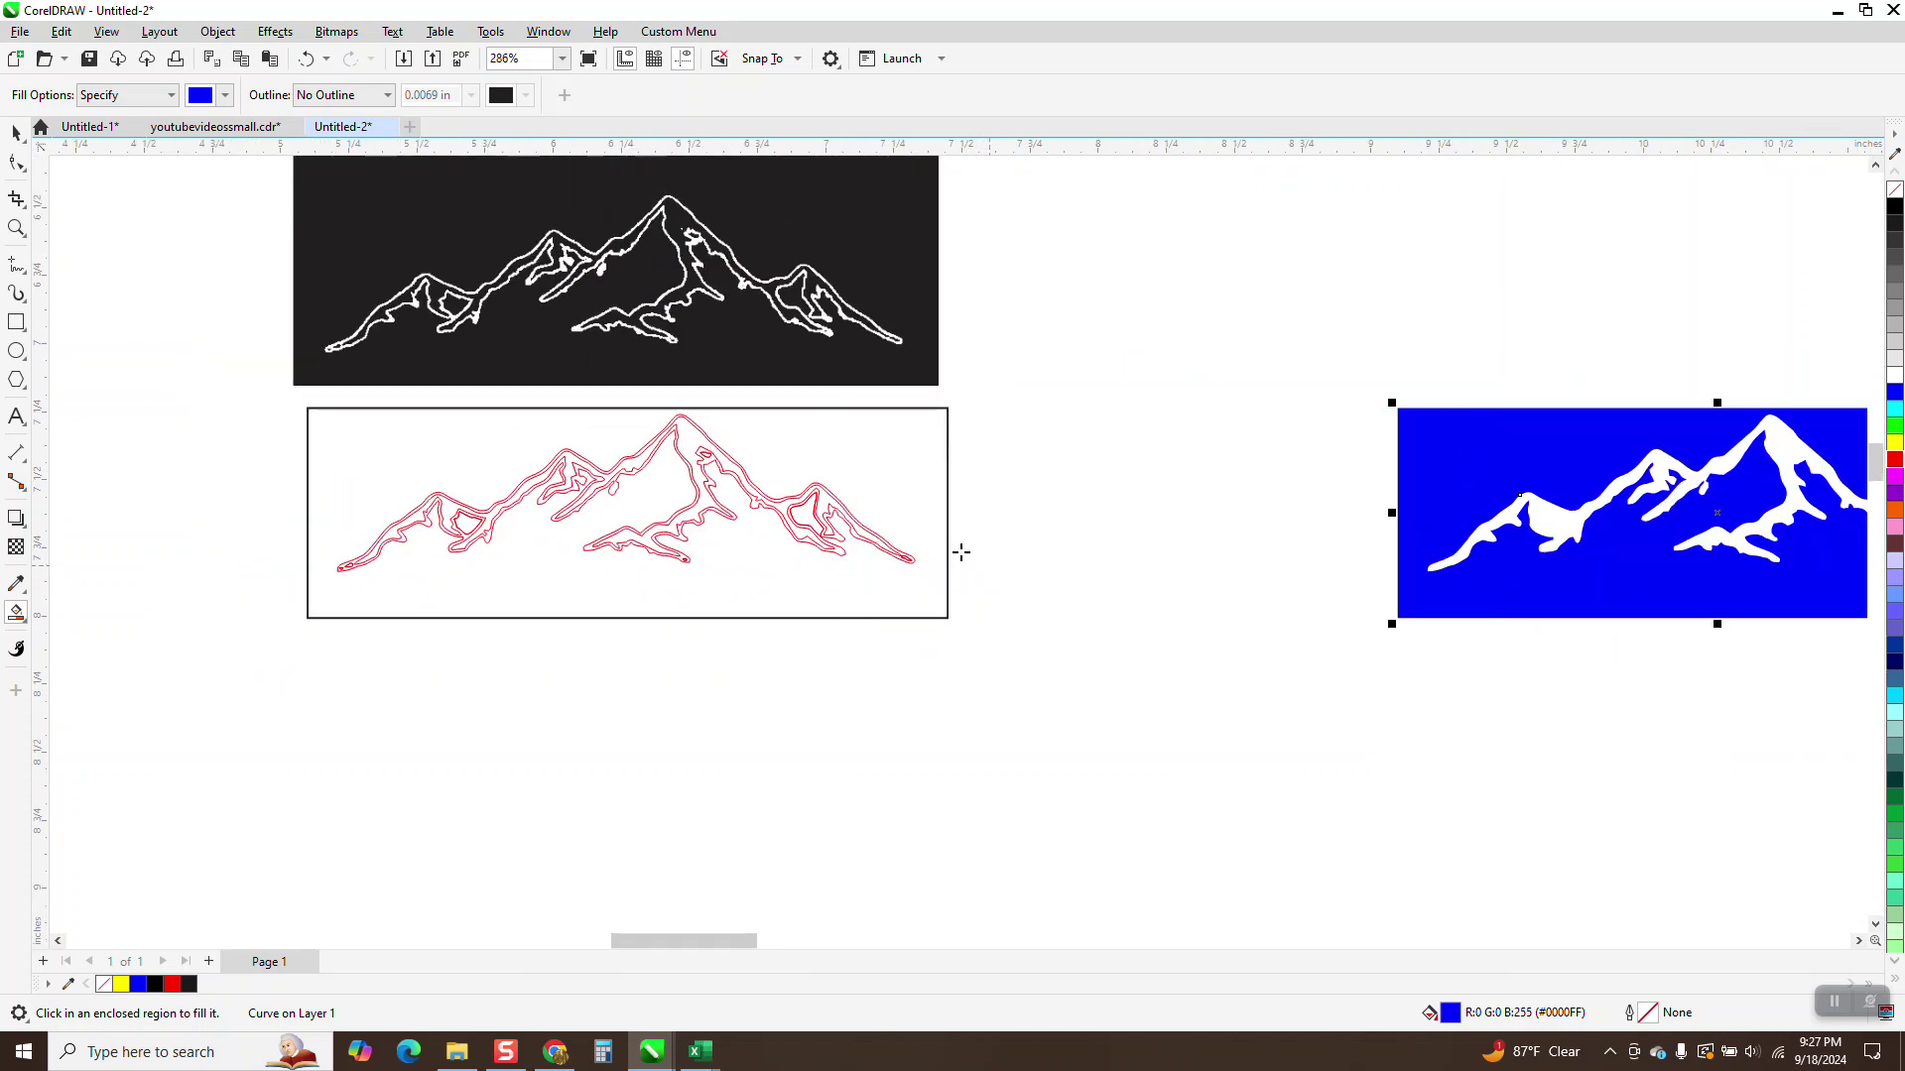
{"action": "left_click", "coordinate": [1669, 467]}
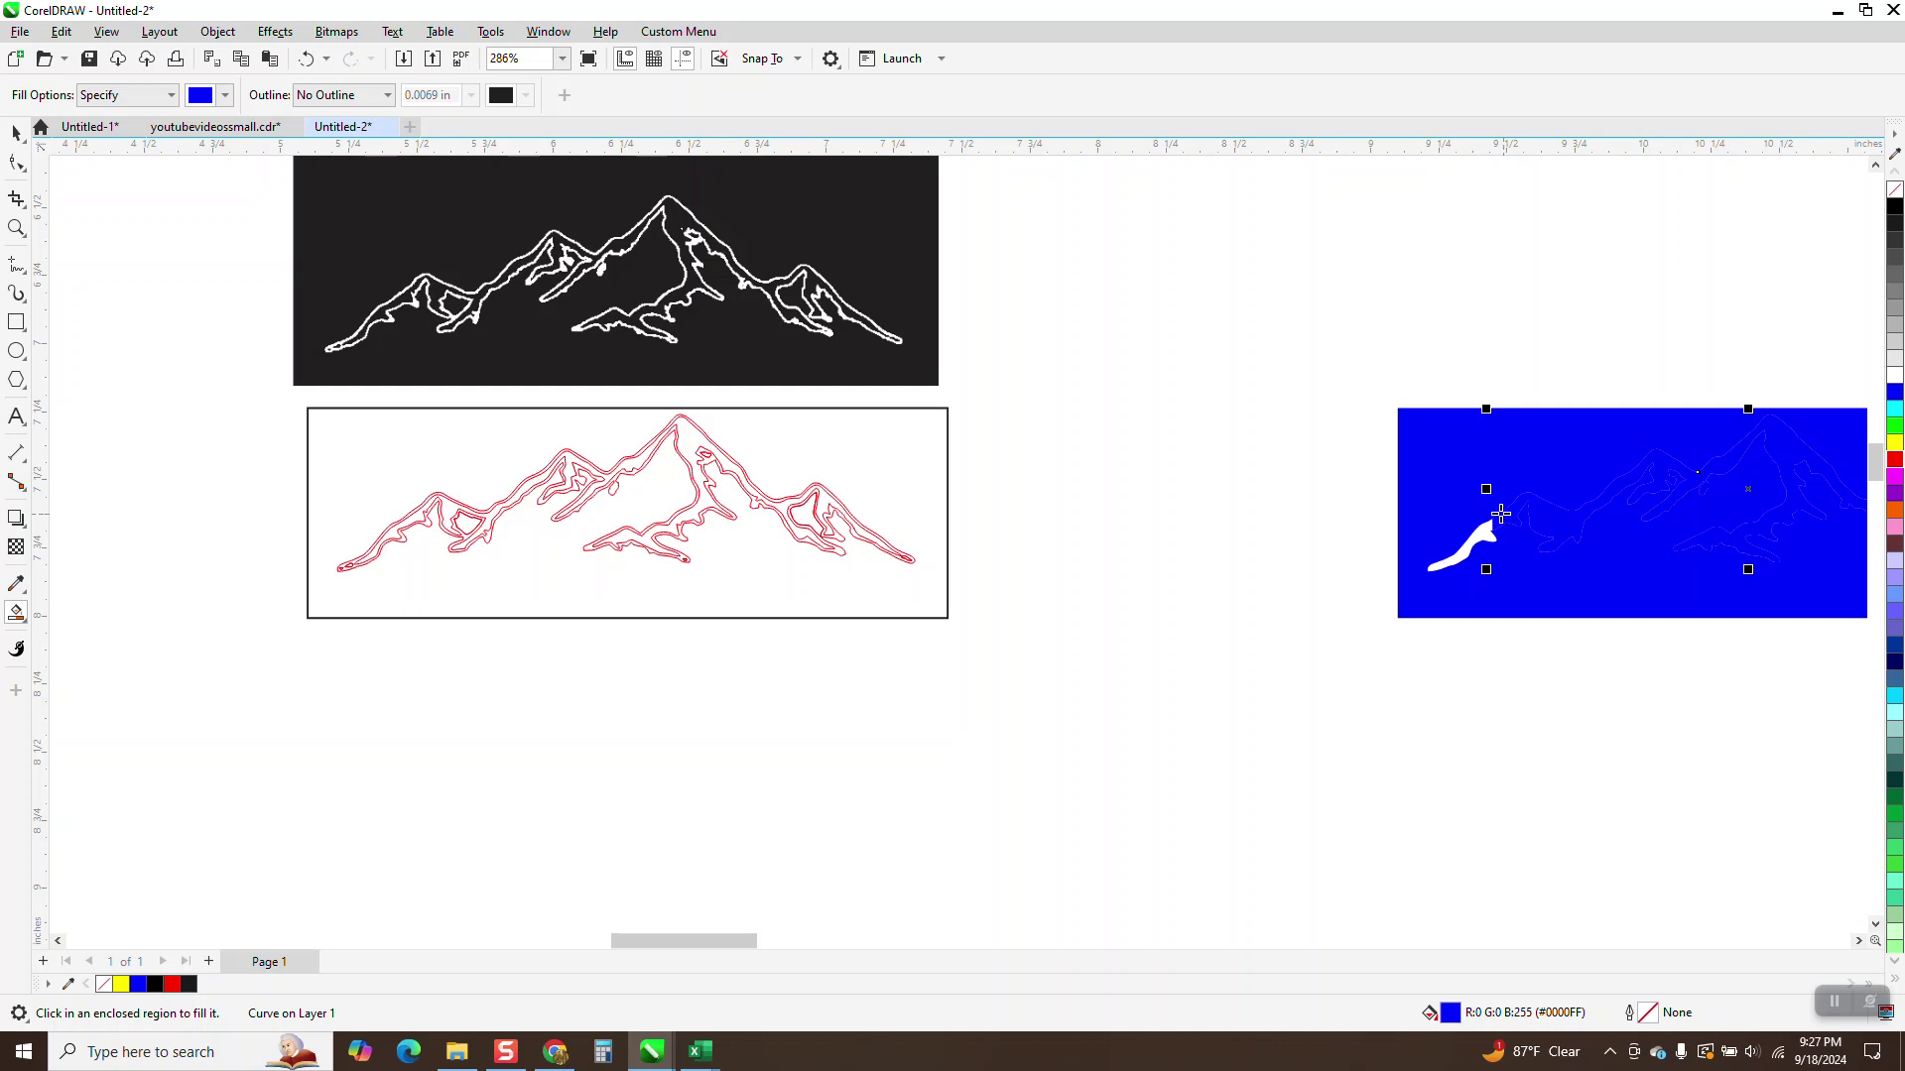
{"action": "left_click", "coordinate": [306, 59]}
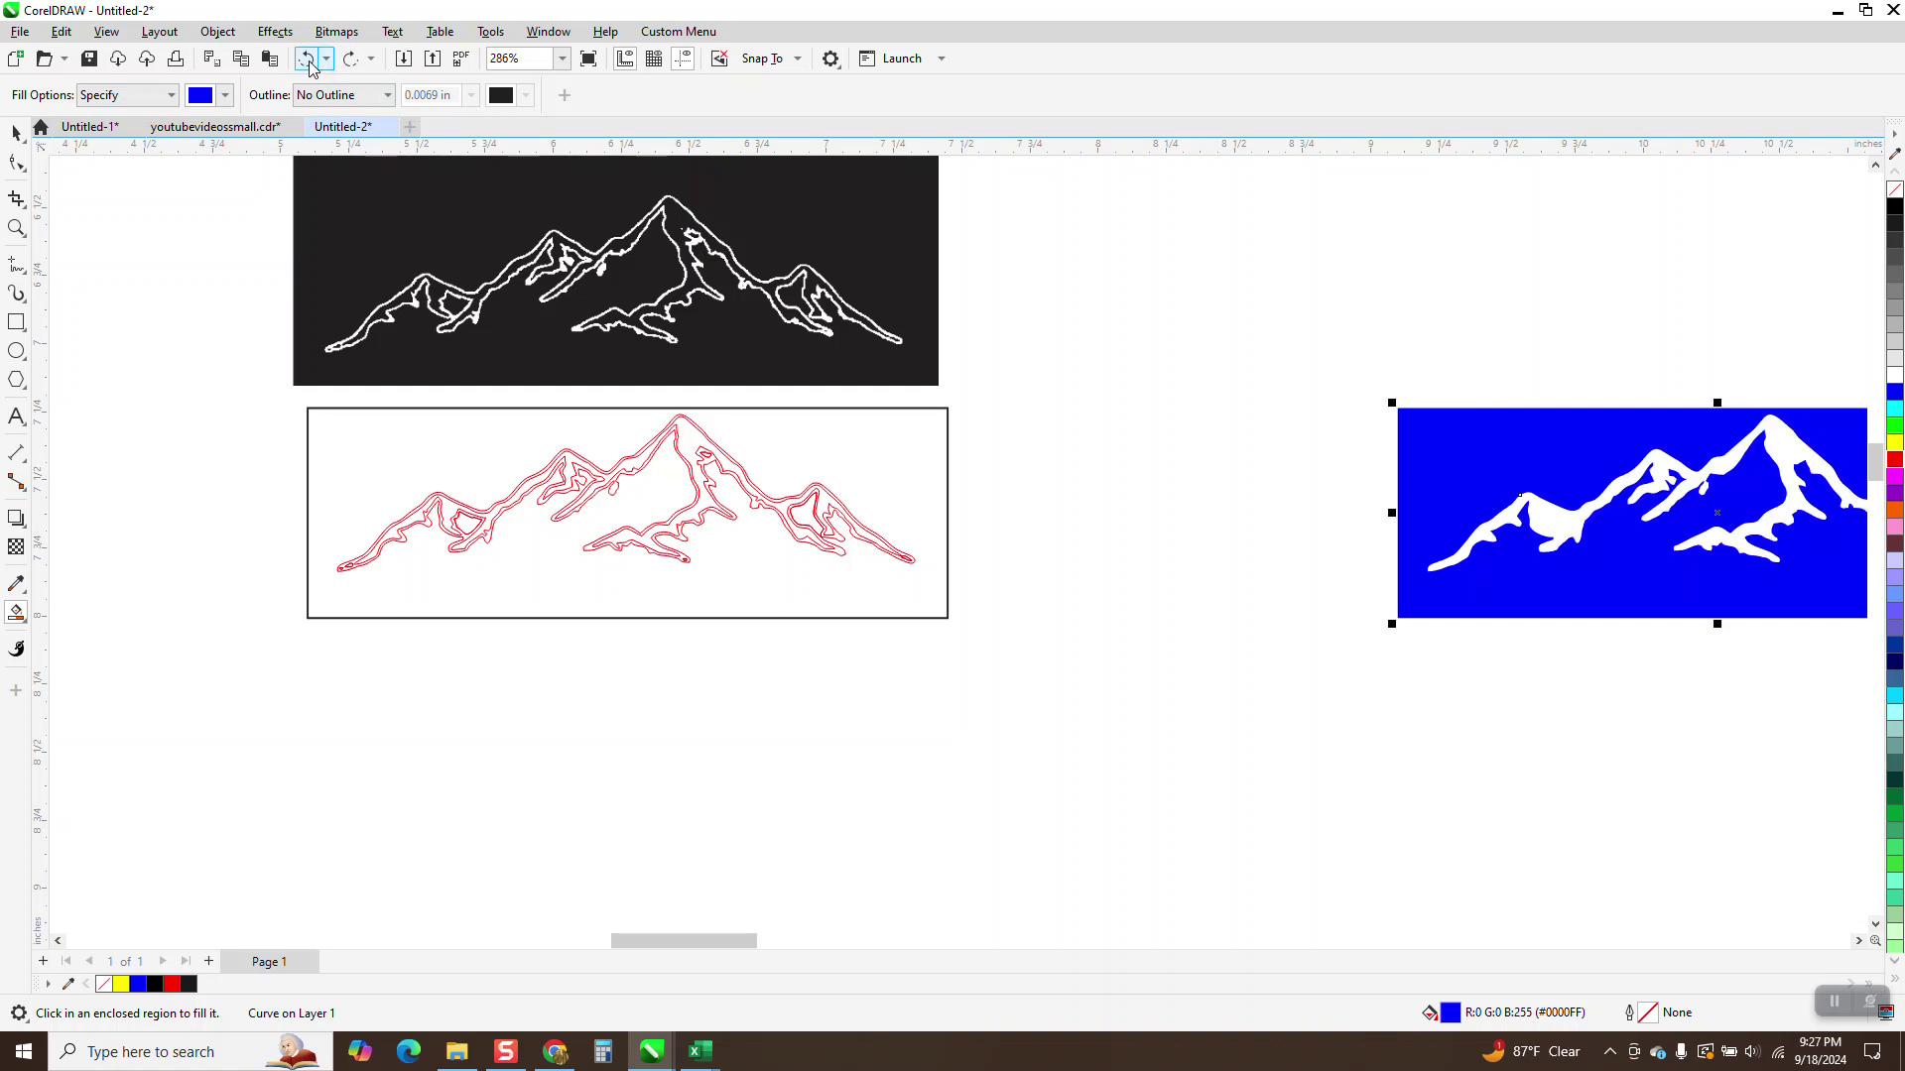
{"action": "scroll", "coordinate": [1420, 440], "scroll_direction": "down", "scroll_amount": 1}
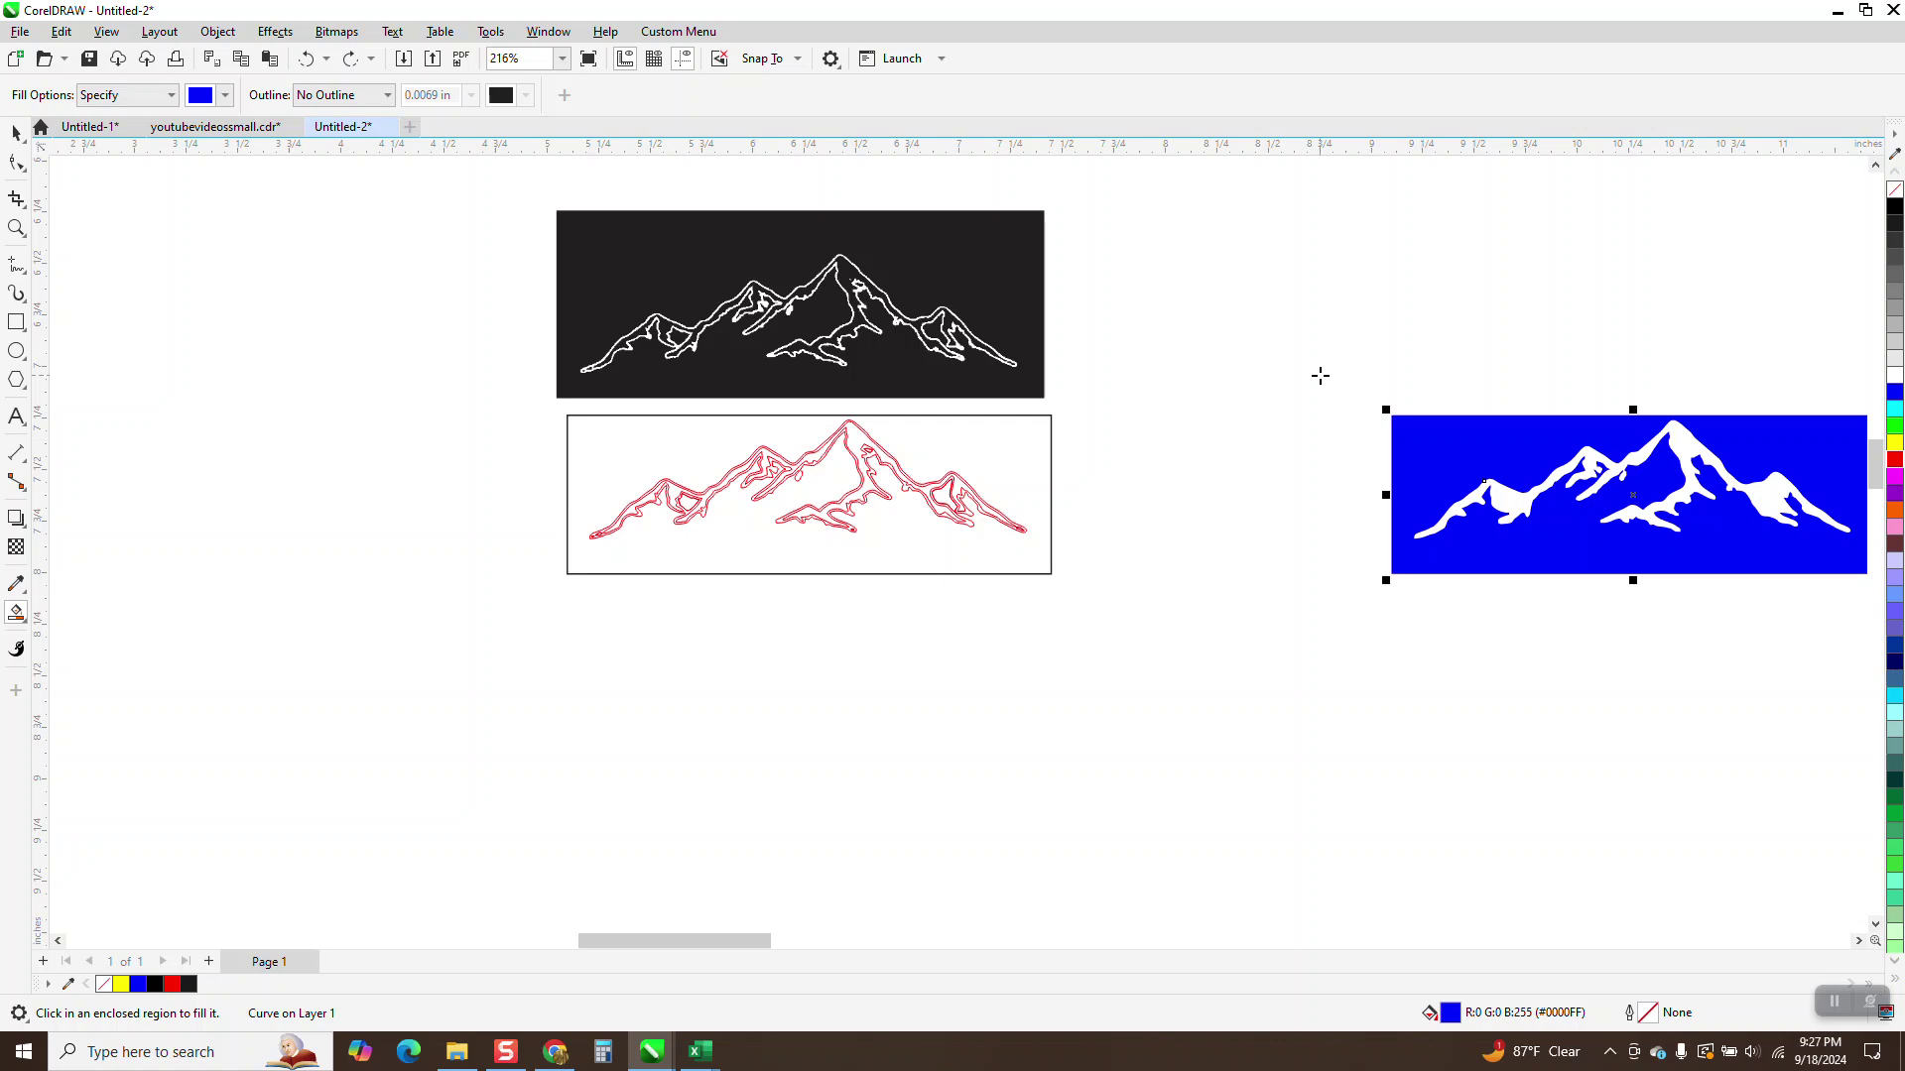
Remove the blue fill from the right-hand shape and give it a black outline.
{"action": "left_click", "coordinate": [12, 132]}
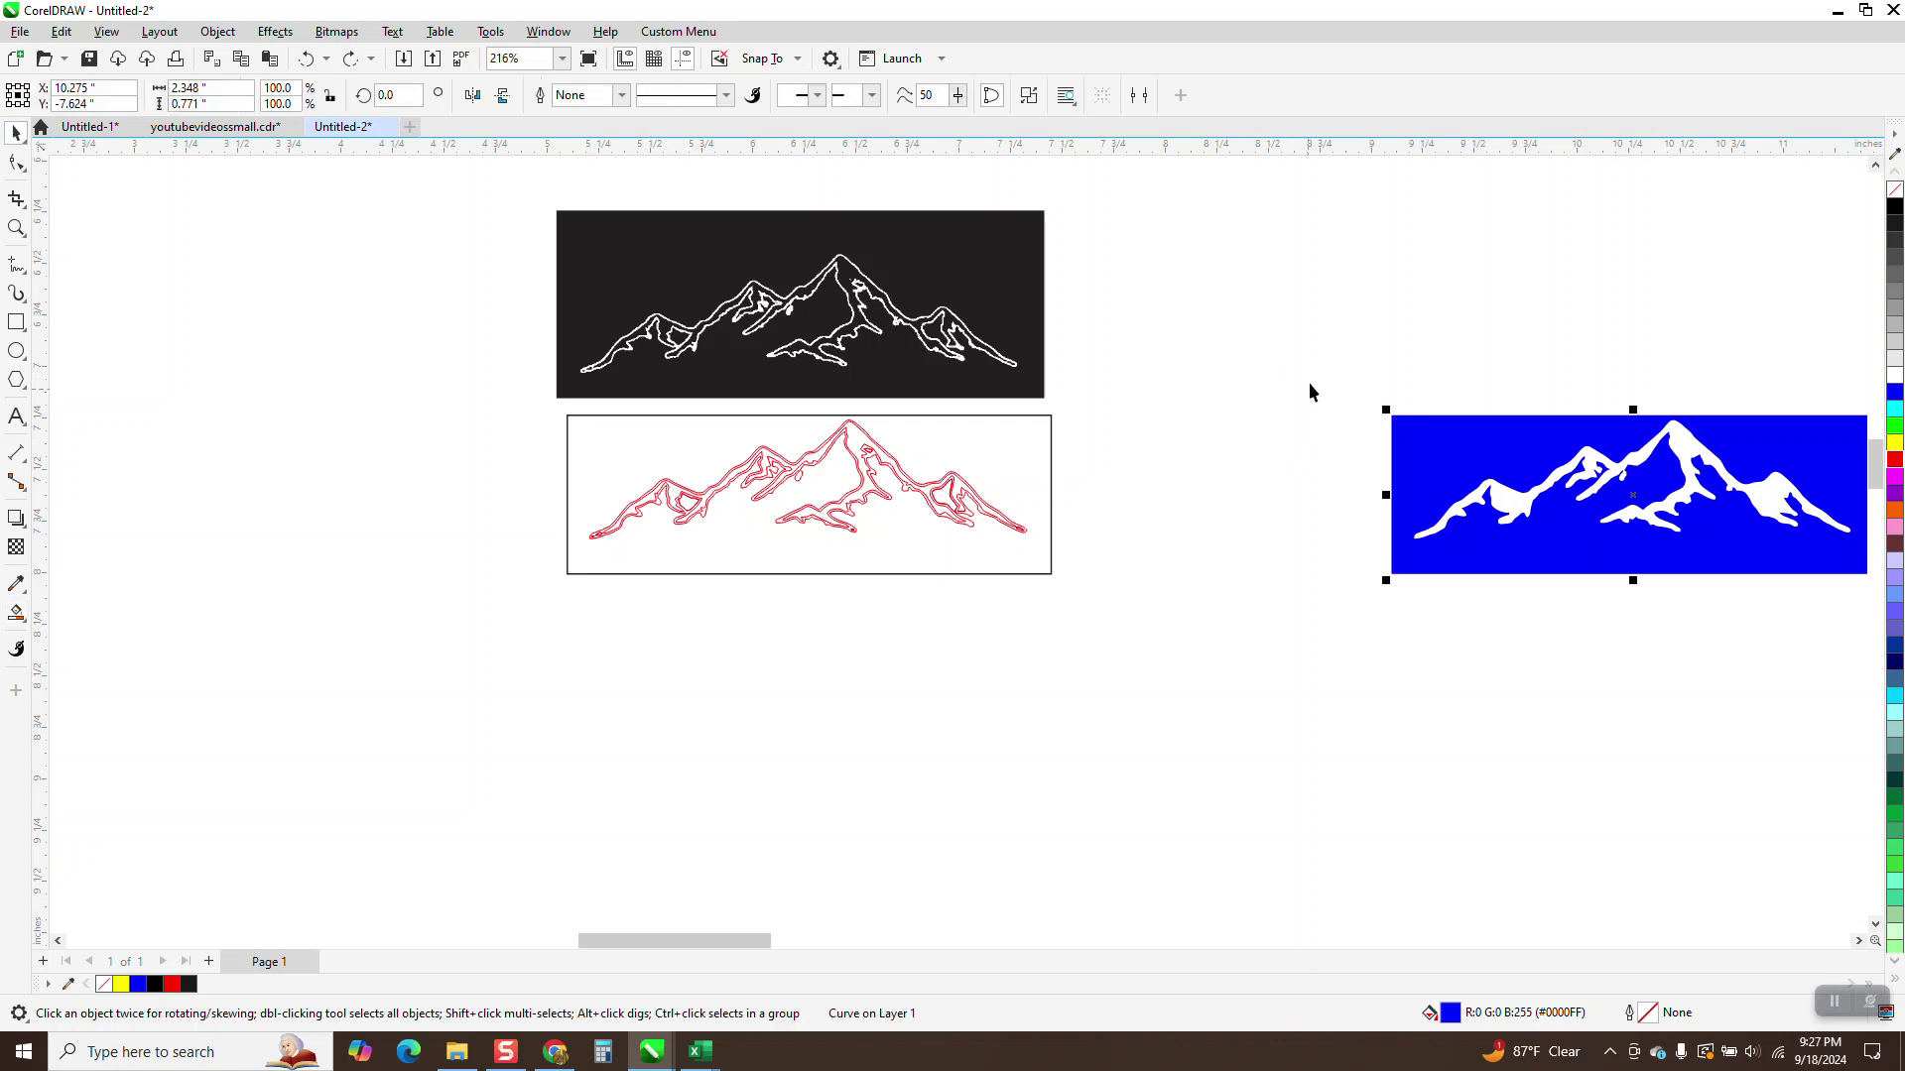
{"action": "left_click_drag", "start_coordinate": [1307, 383], "coordinate": [1297, 562]}
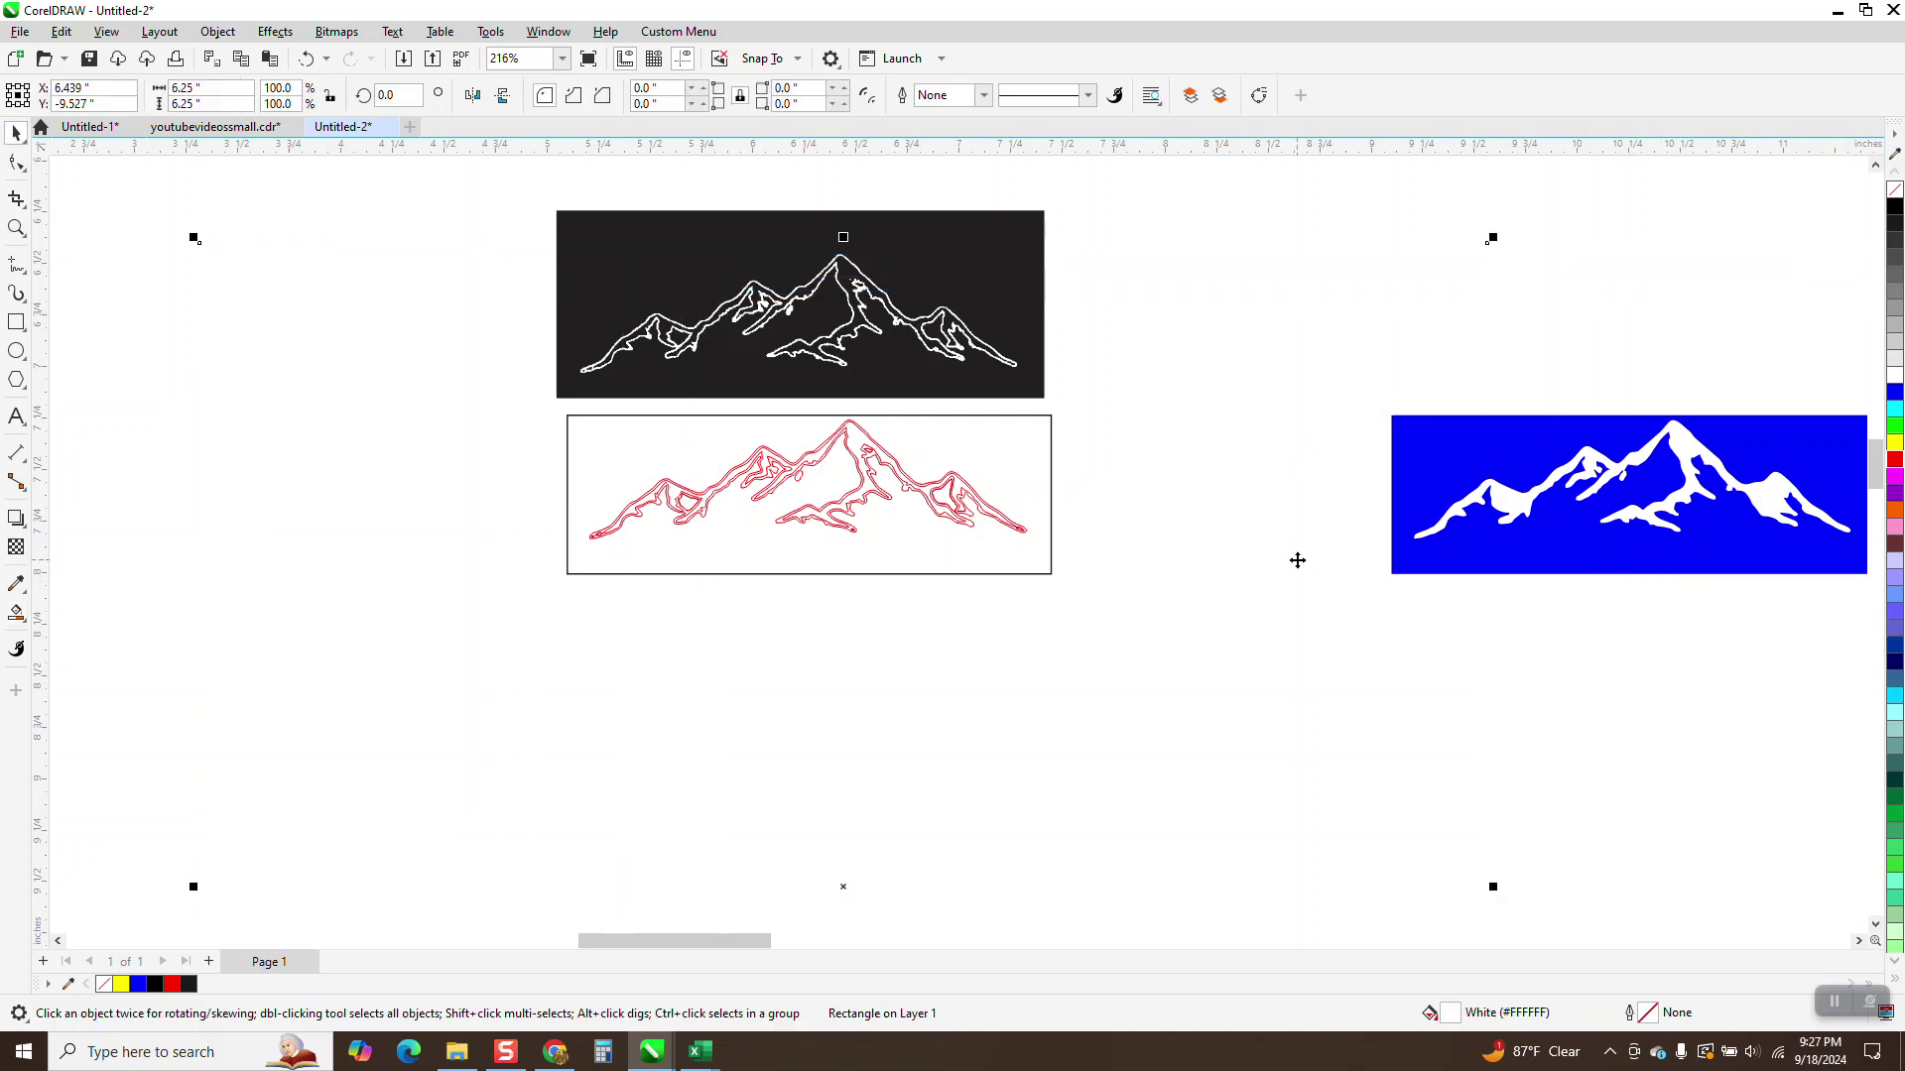
{"action": "key", "text": "XF86Calculator"}
{"action": "scroll", "coordinate": [1280, 482], "scroll_direction": "down", "scroll_amount": 1}
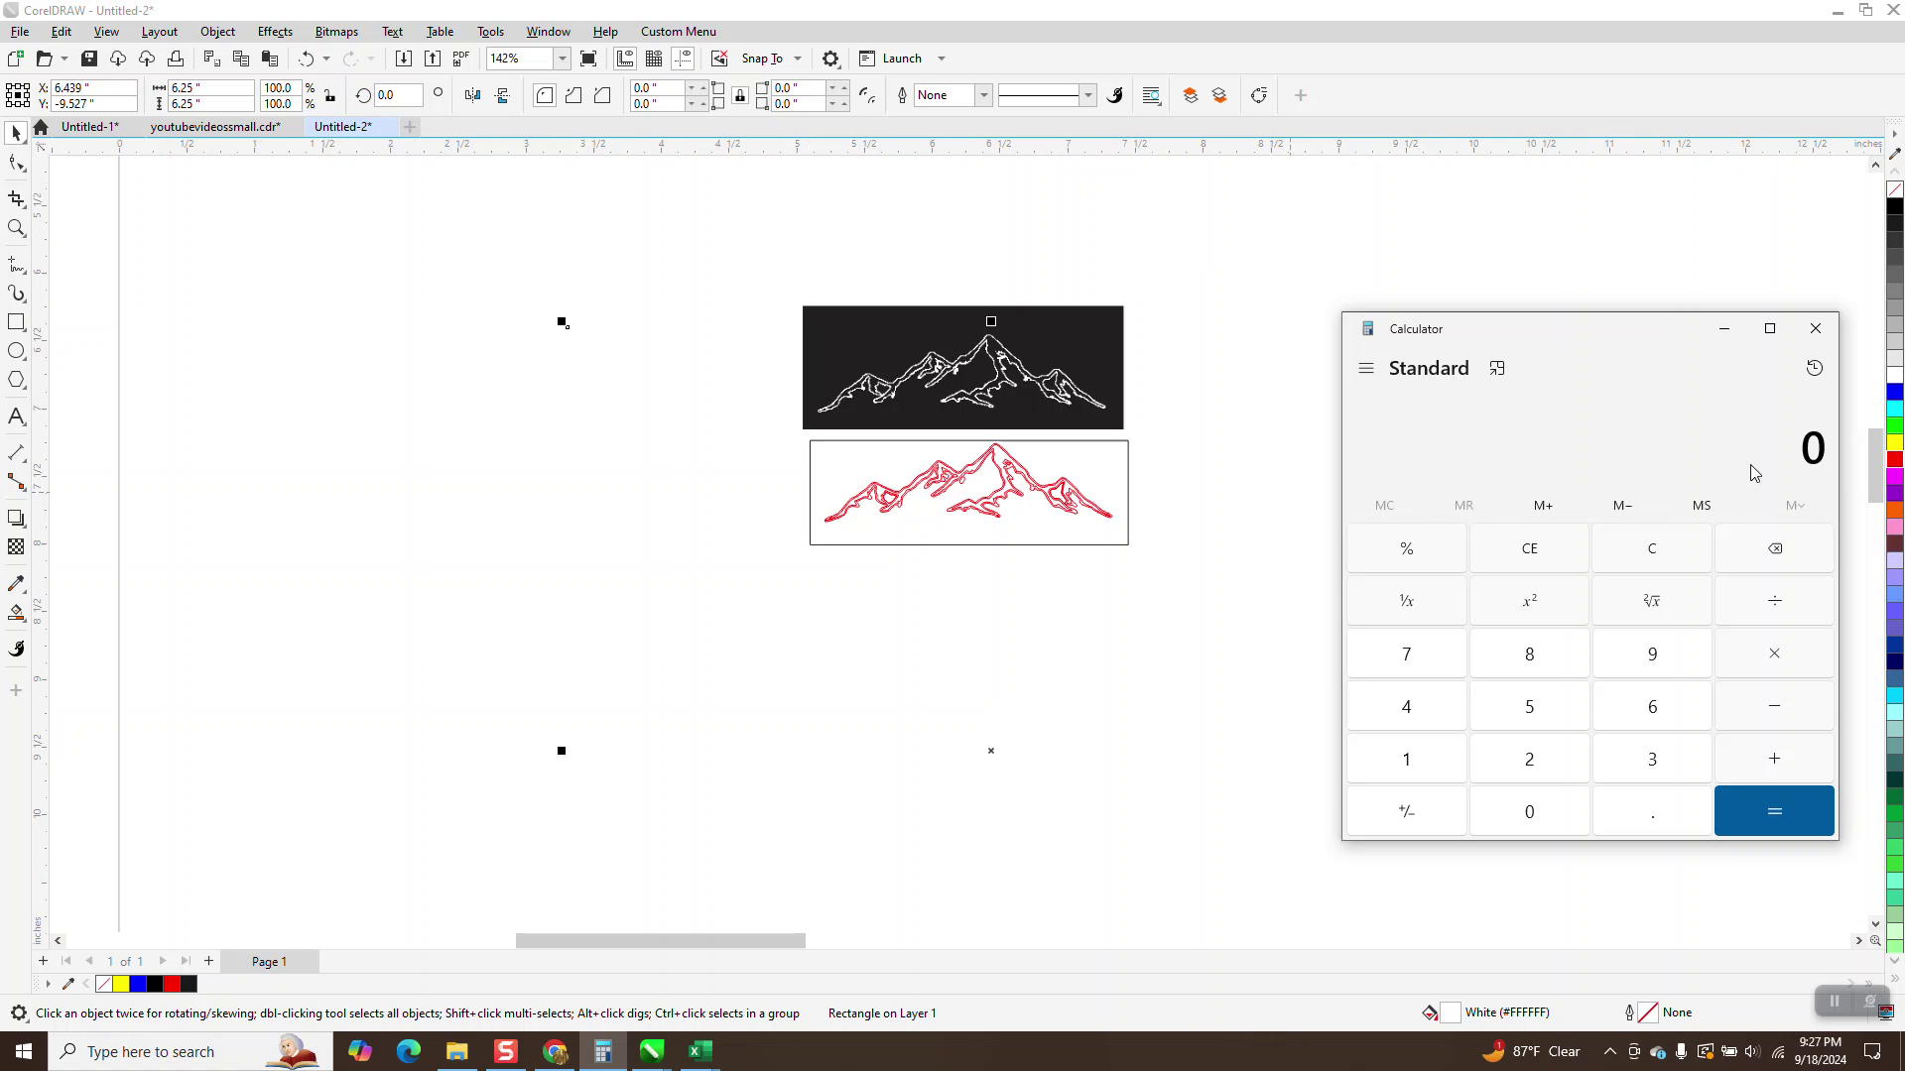
{"action": "left_click", "coordinate": [1808, 333]}
{"action": "left_click", "coordinate": [1514, 418]}
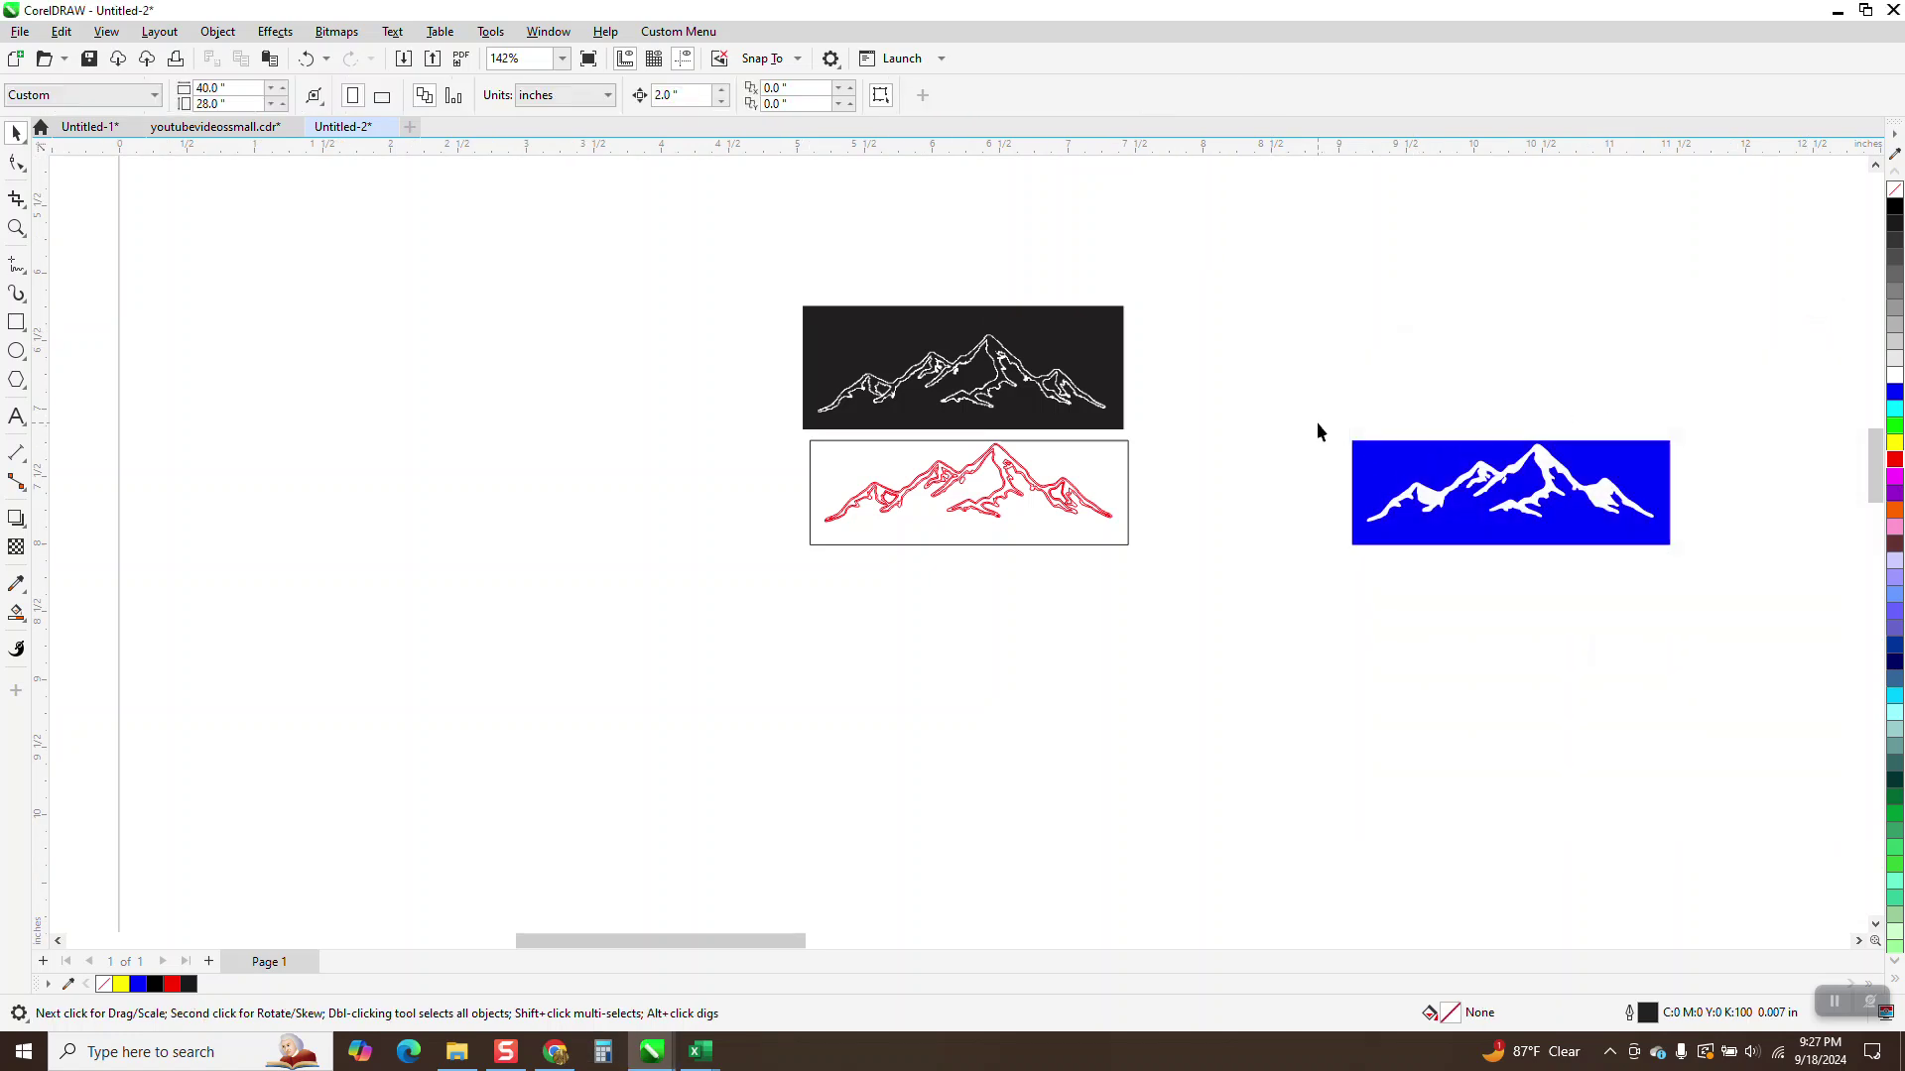
{"action": "left_click_drag", "start_coordinate": [1726, 580], "coordinate": [1726, 580]}
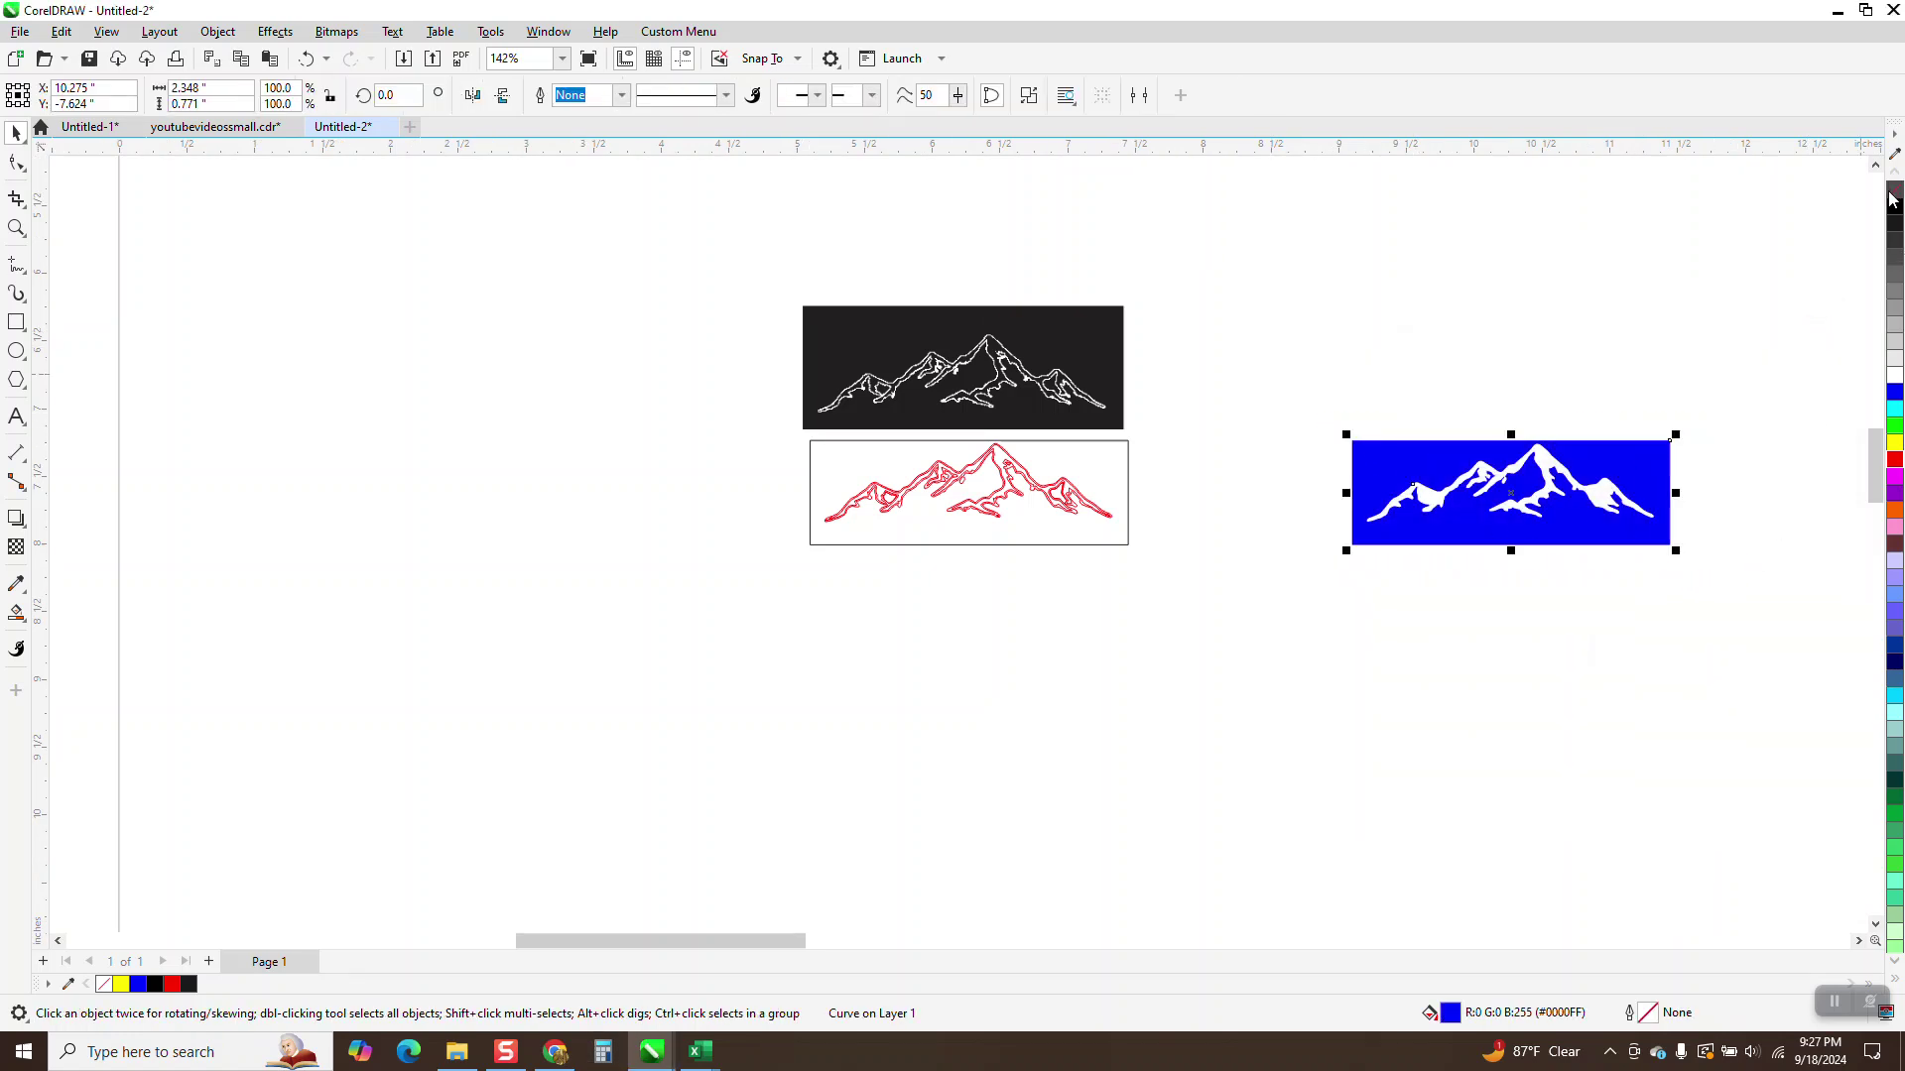
{"action": "left_click", "coordinate": [1892, 195]}
{"action": "right_click", "coordinate": [1894, 207]}
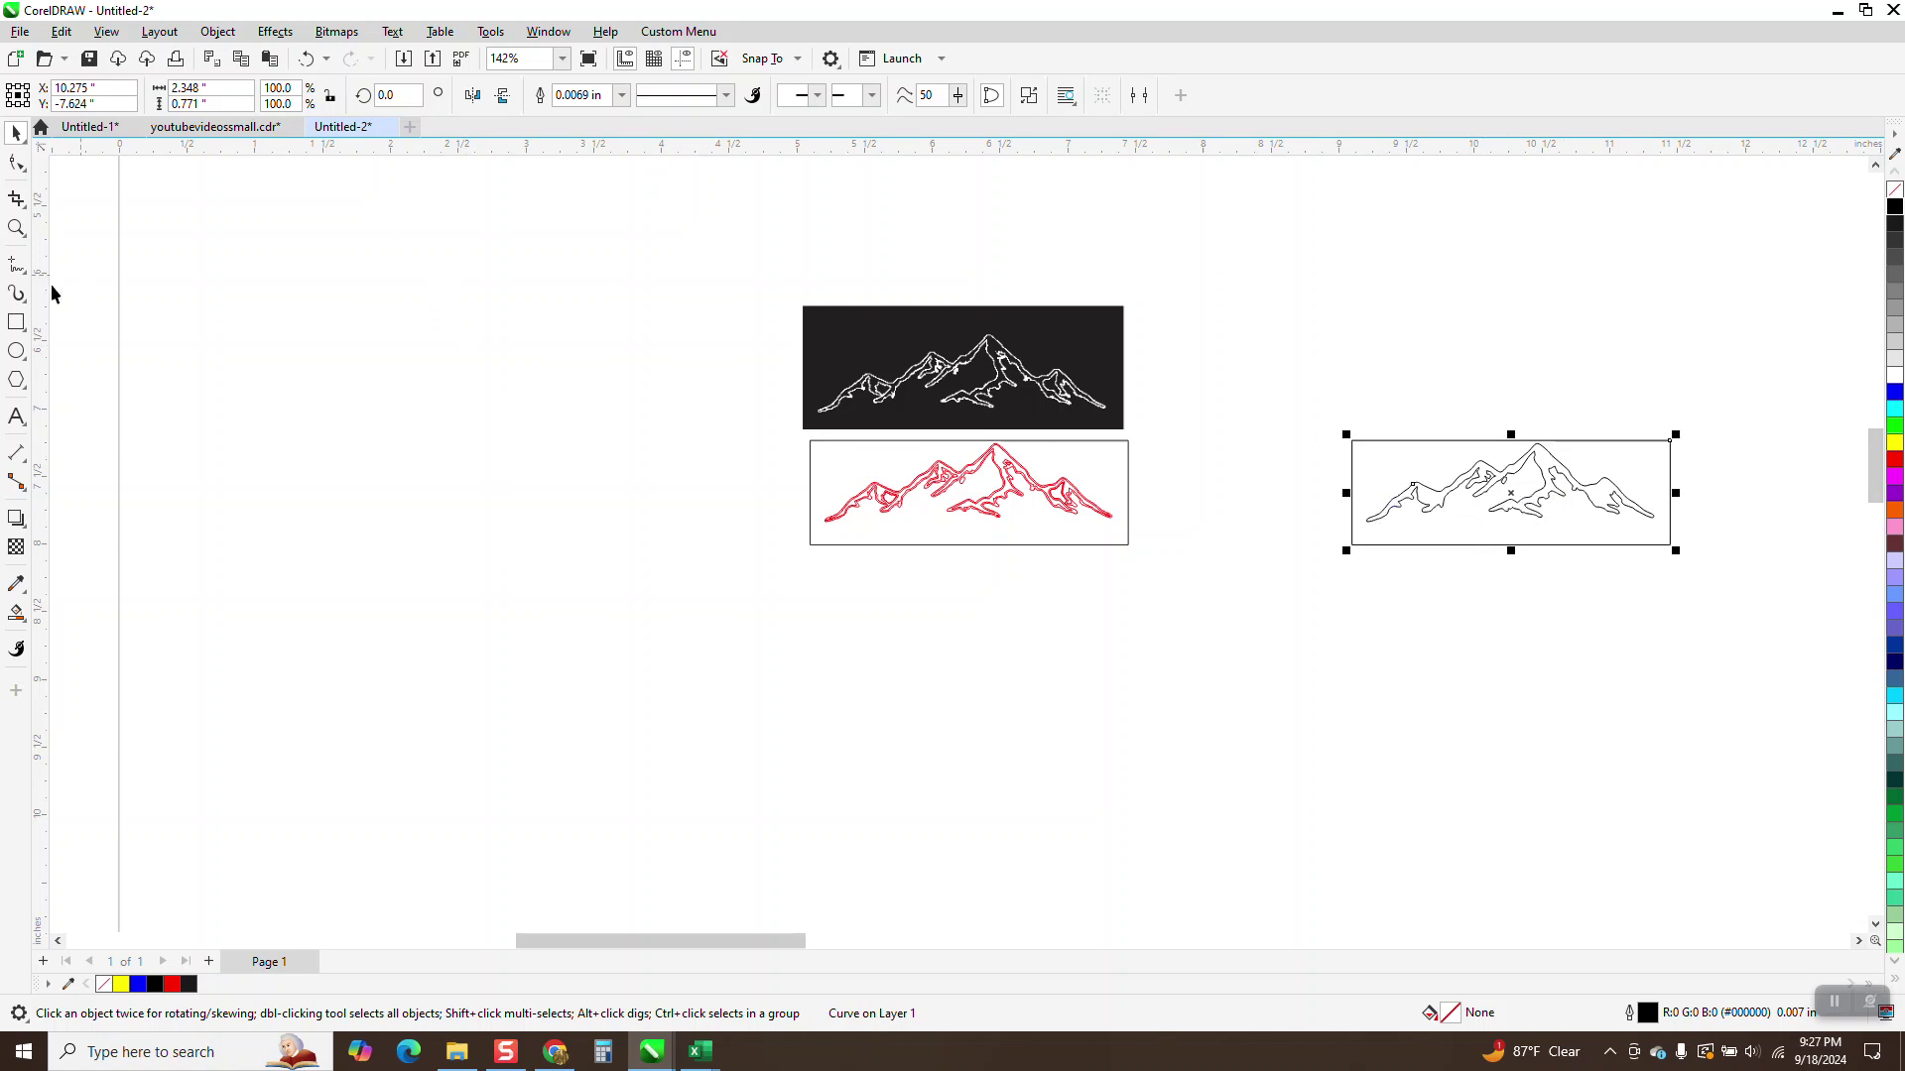
Pull the blue mountain up out of its box and delete the leftover outline and frame.
{"action": "left_click", "coordinate": [16, 228]}
{"action": "left_click_drag", "start_coordinate": [1436, 448], "coordinate": [1545, 546]}
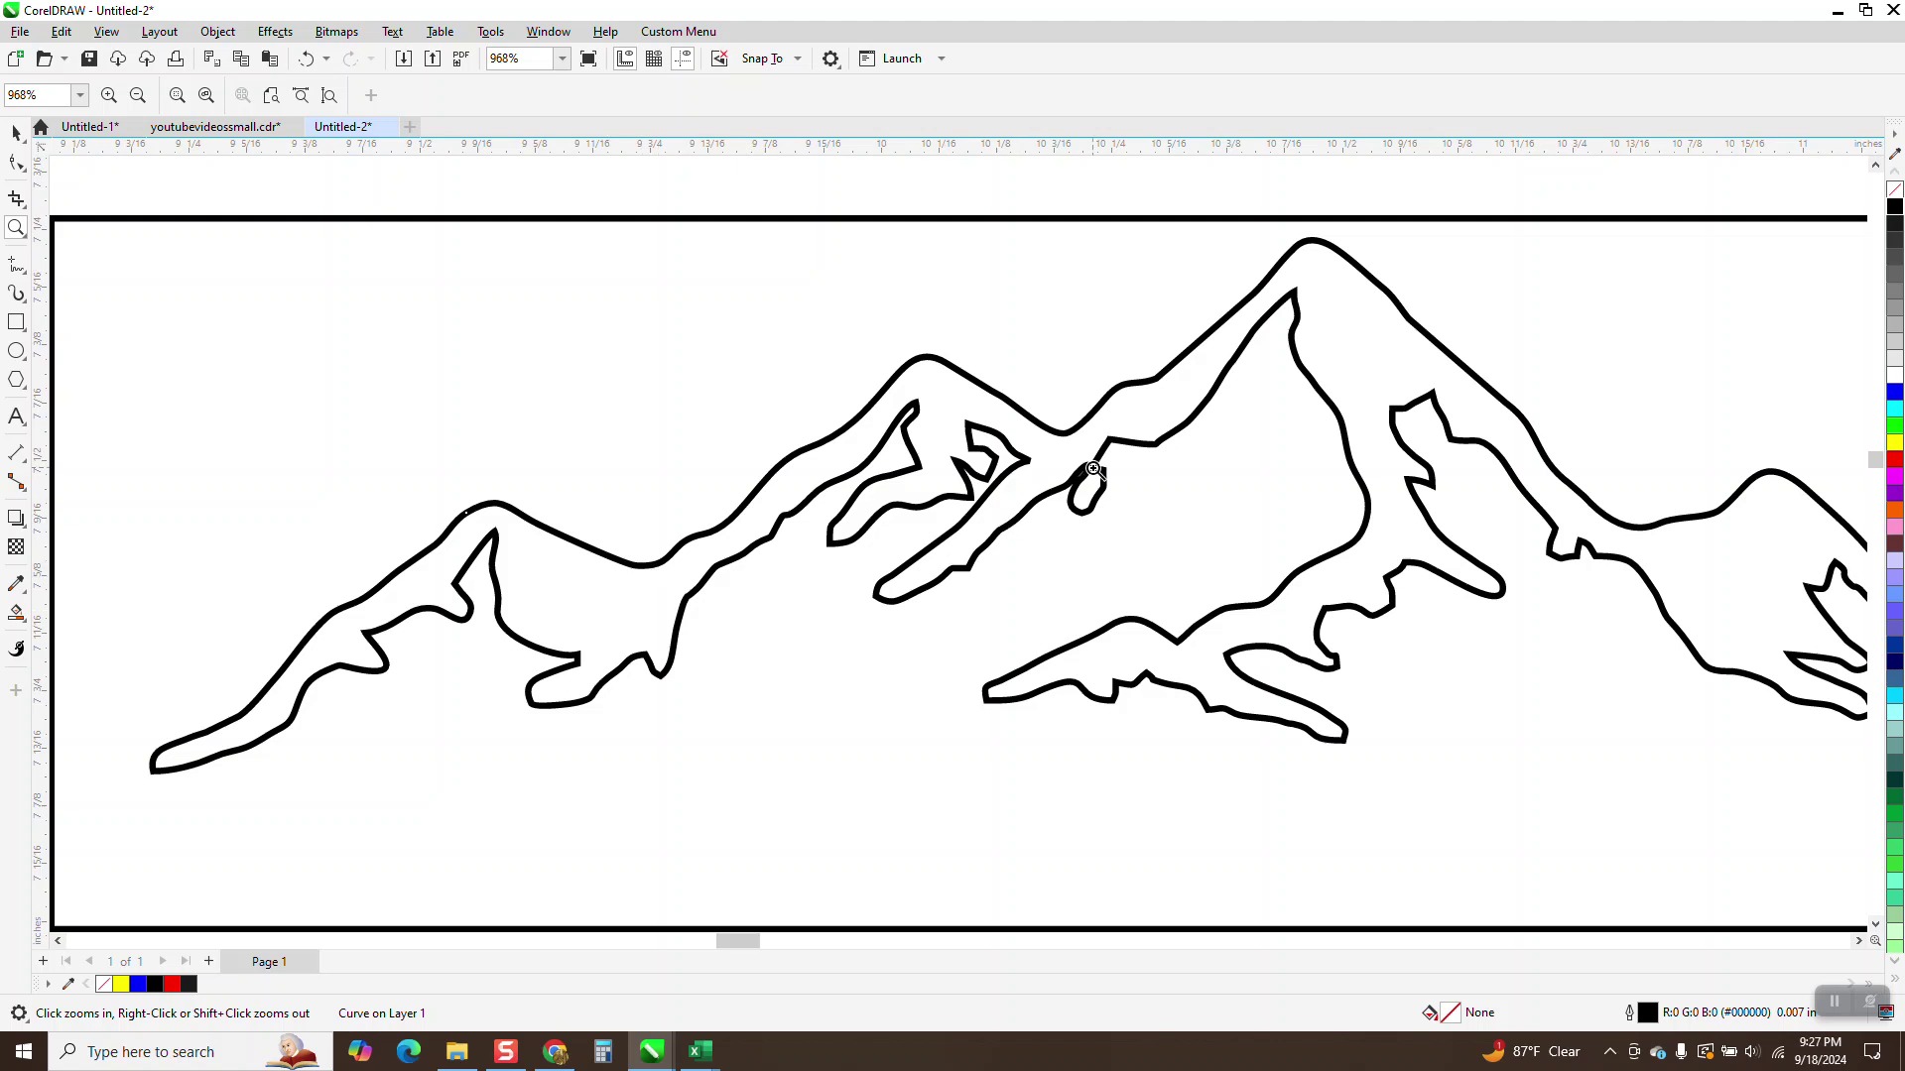
{"action": "scroll", "coordinate": [1095, 466], "scroll_direction": "down", "scroll_amount": 2}
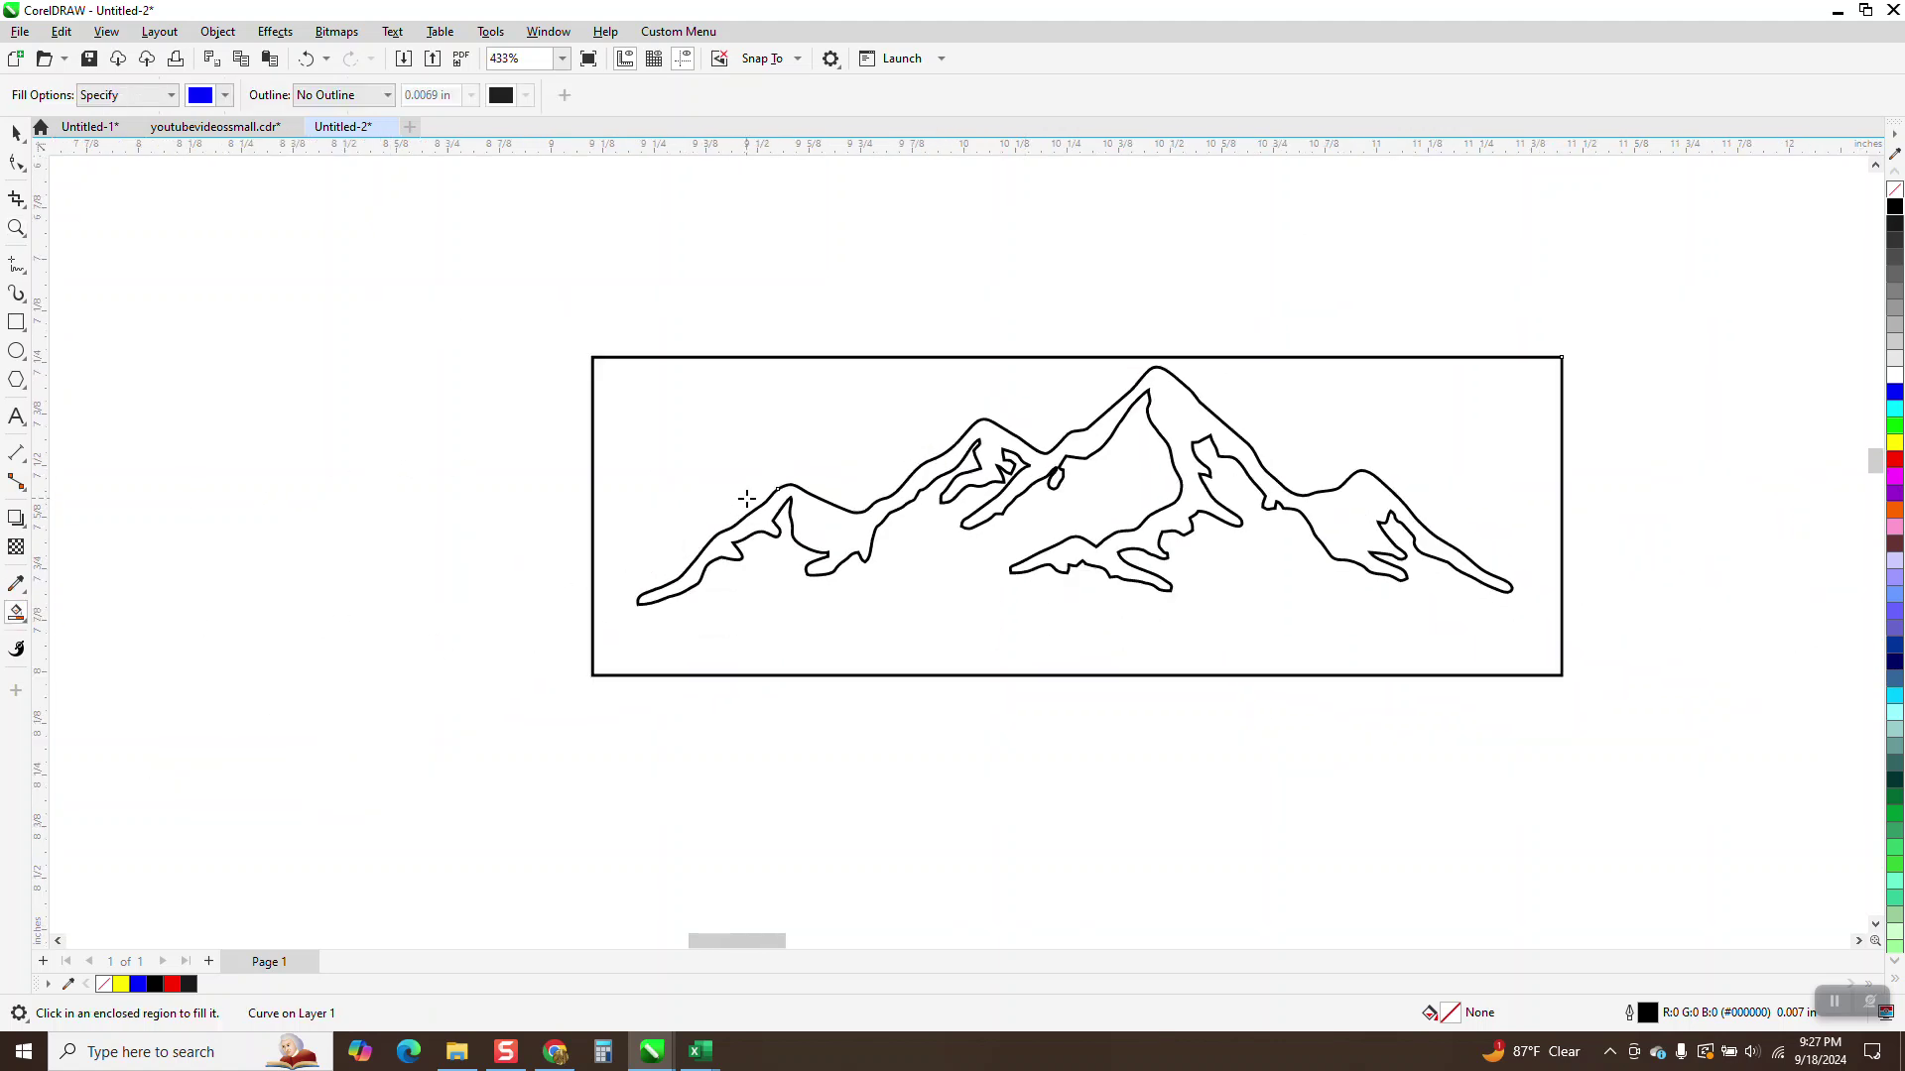
{"action": "scroll", "coordinate": [898, 506], "scroll_direction": "down", "scroll_amount": 3}
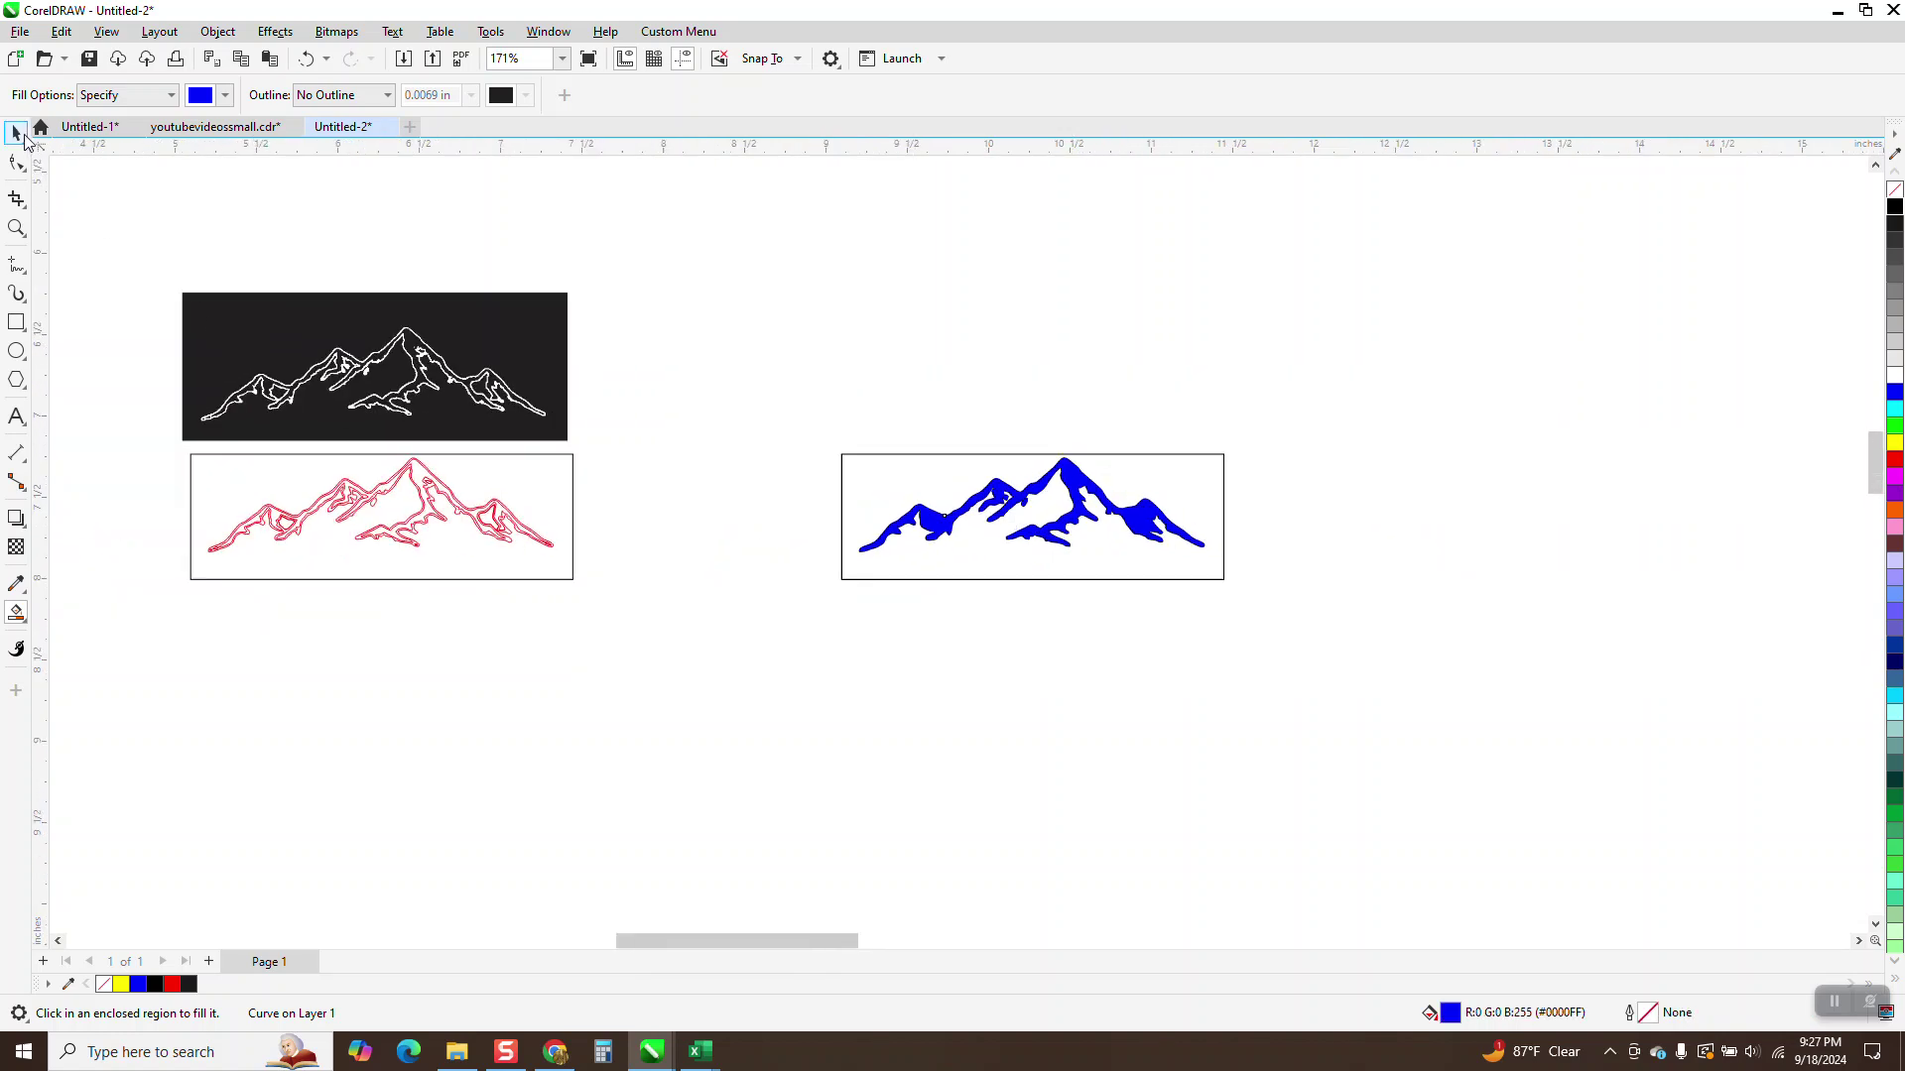
{"action": "left_click", "coordinate": [16, 132]}
{"action": "left_click_drag", "start_coordinate": [1081, 476], "coordinate": [1073, 333]}
{"action": "left_click_drag", "start_coordinate": [823, 433], "coordinate": [1347, 639]}
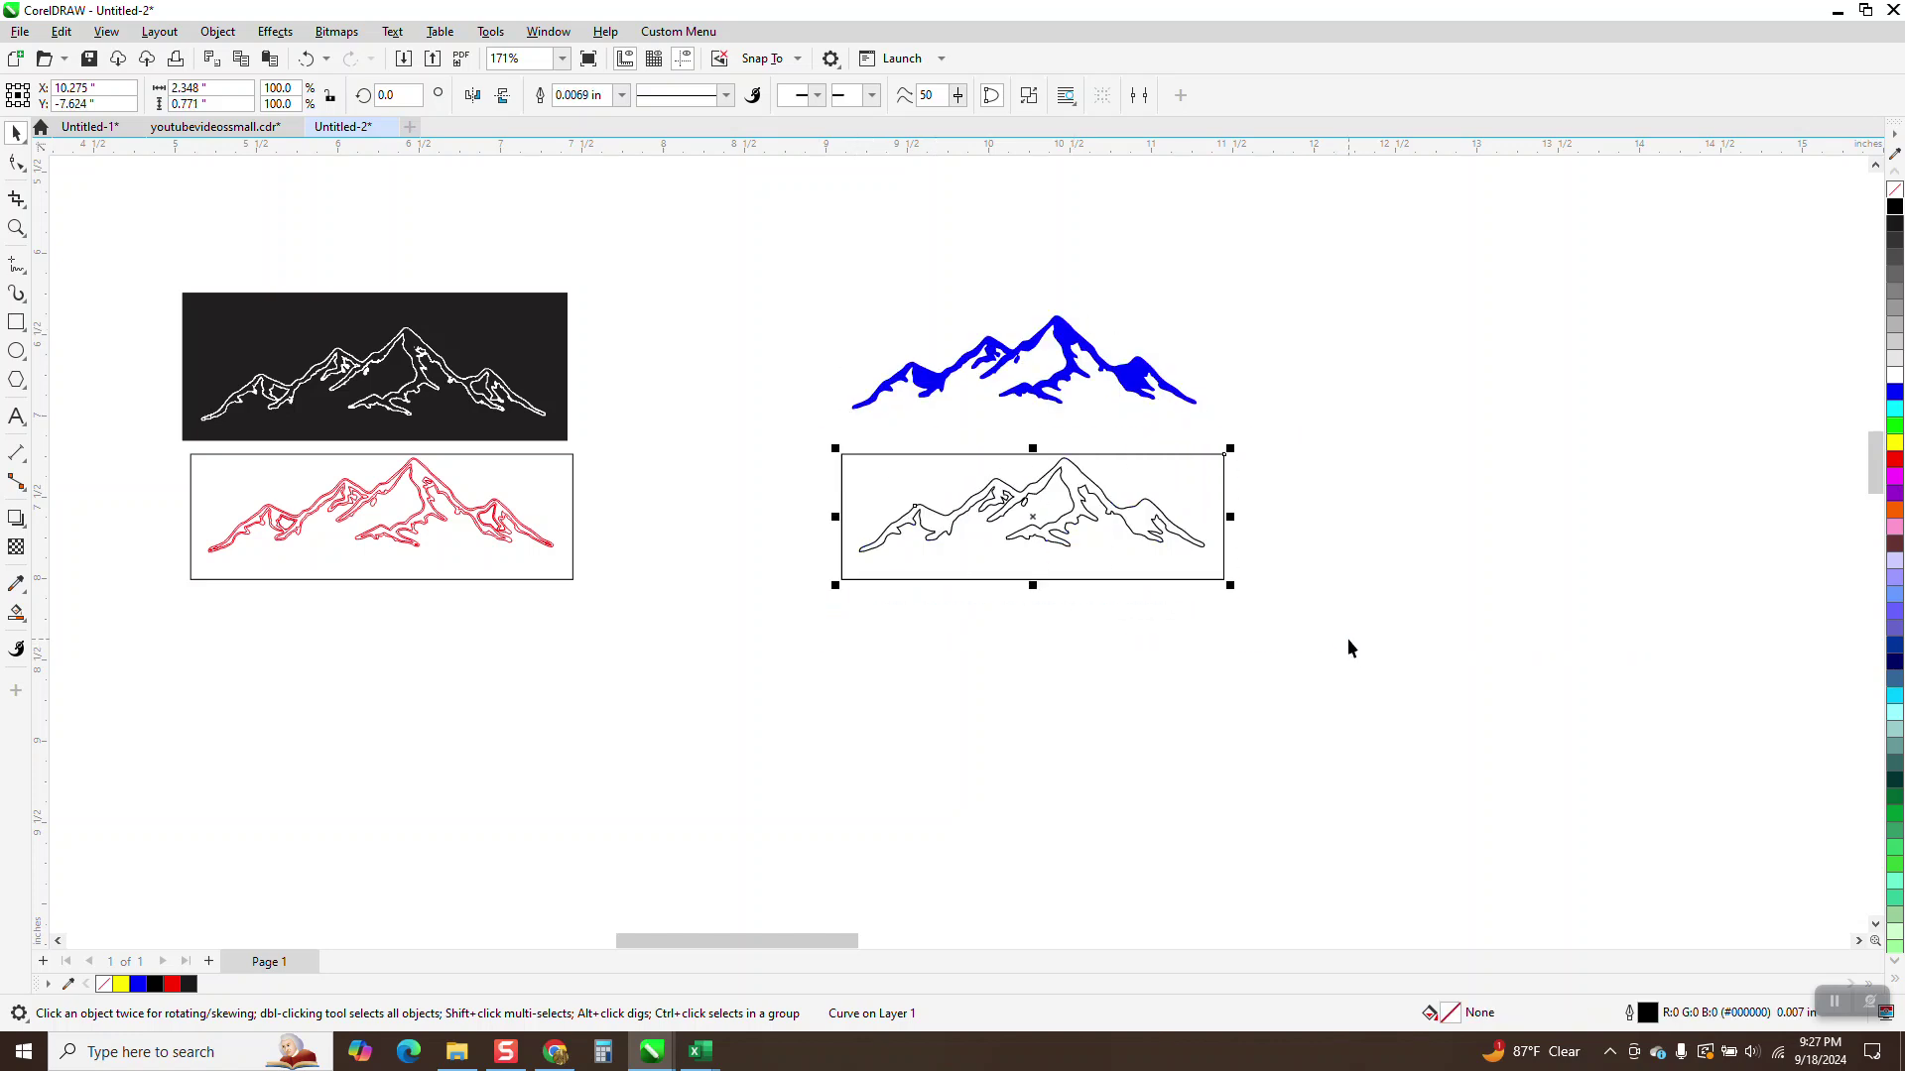
{"action": "key", "text": "Delete"}
Give the standalone mountain silhouette no fill and a red outline.
{"action": "left_click", "coordinate": [1144, 387]}
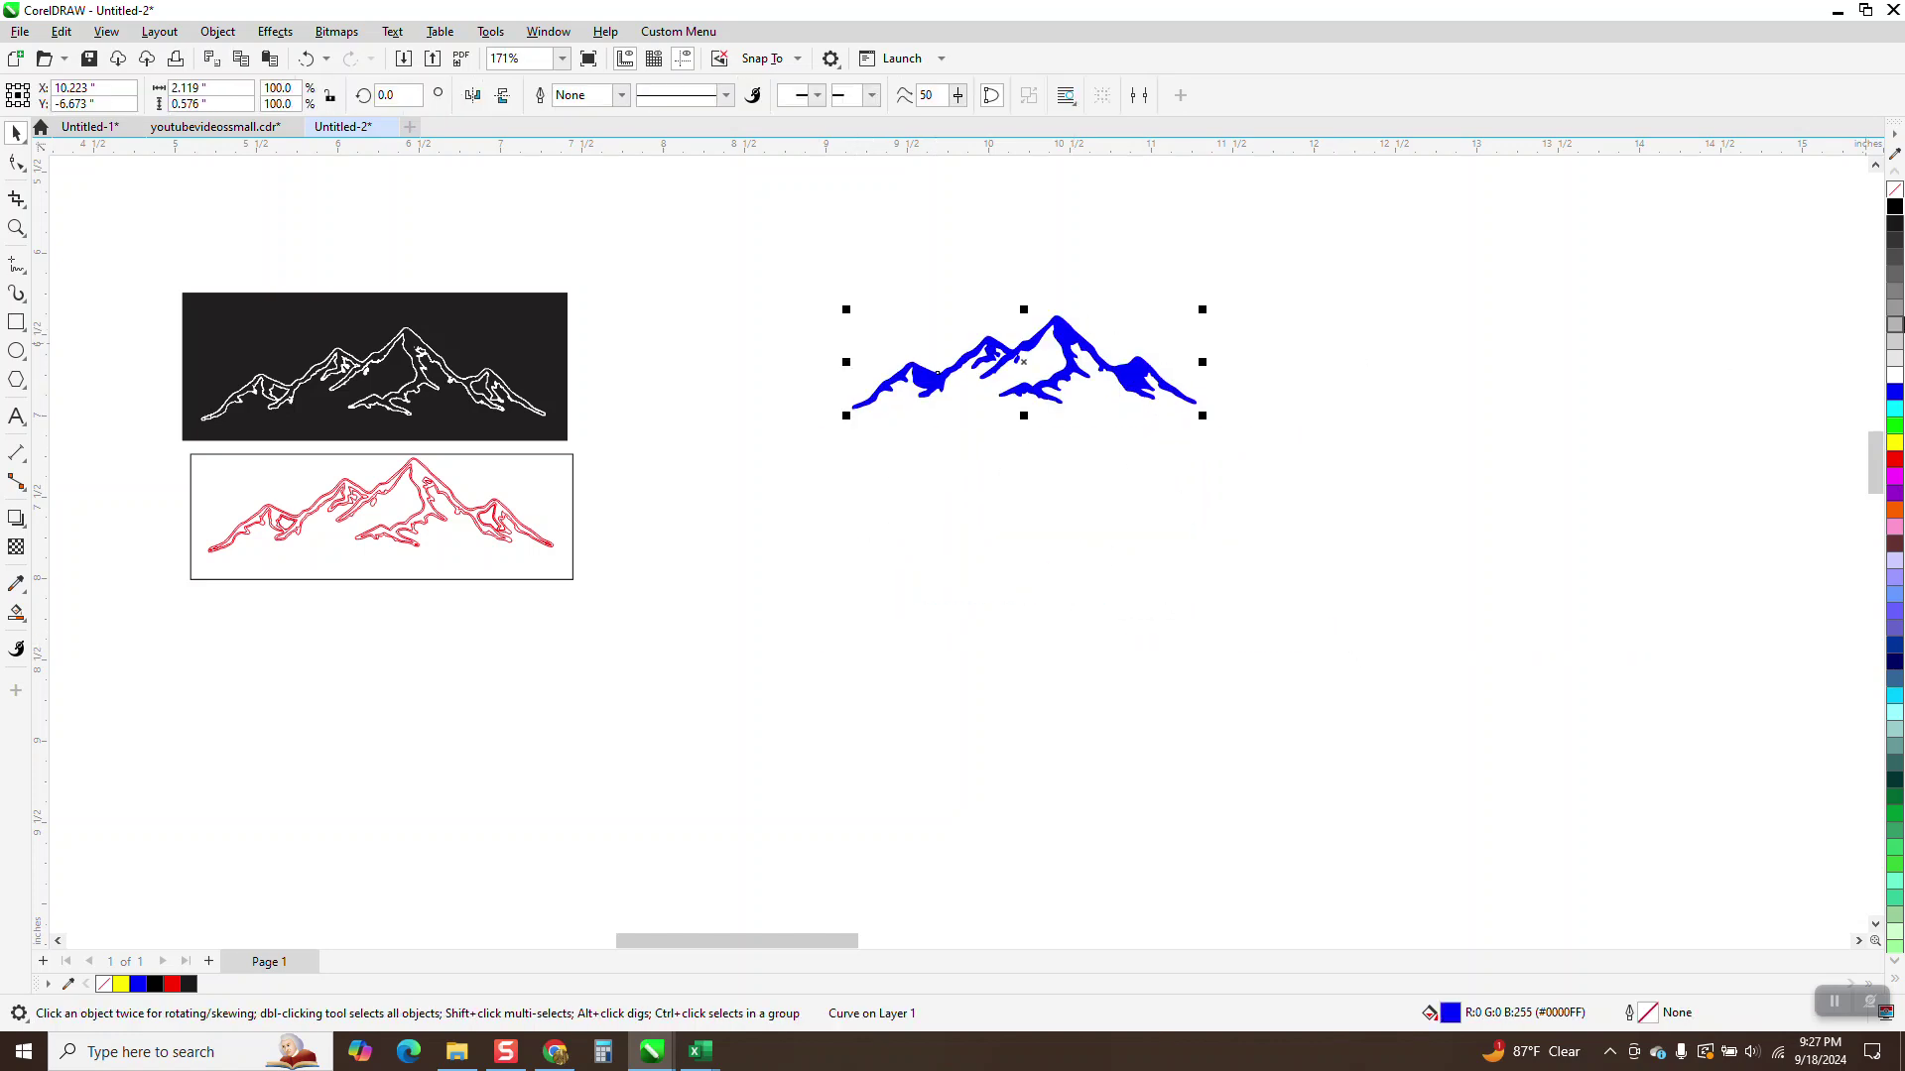
{"action": "left_click", "coordinate": [1894, 195]}
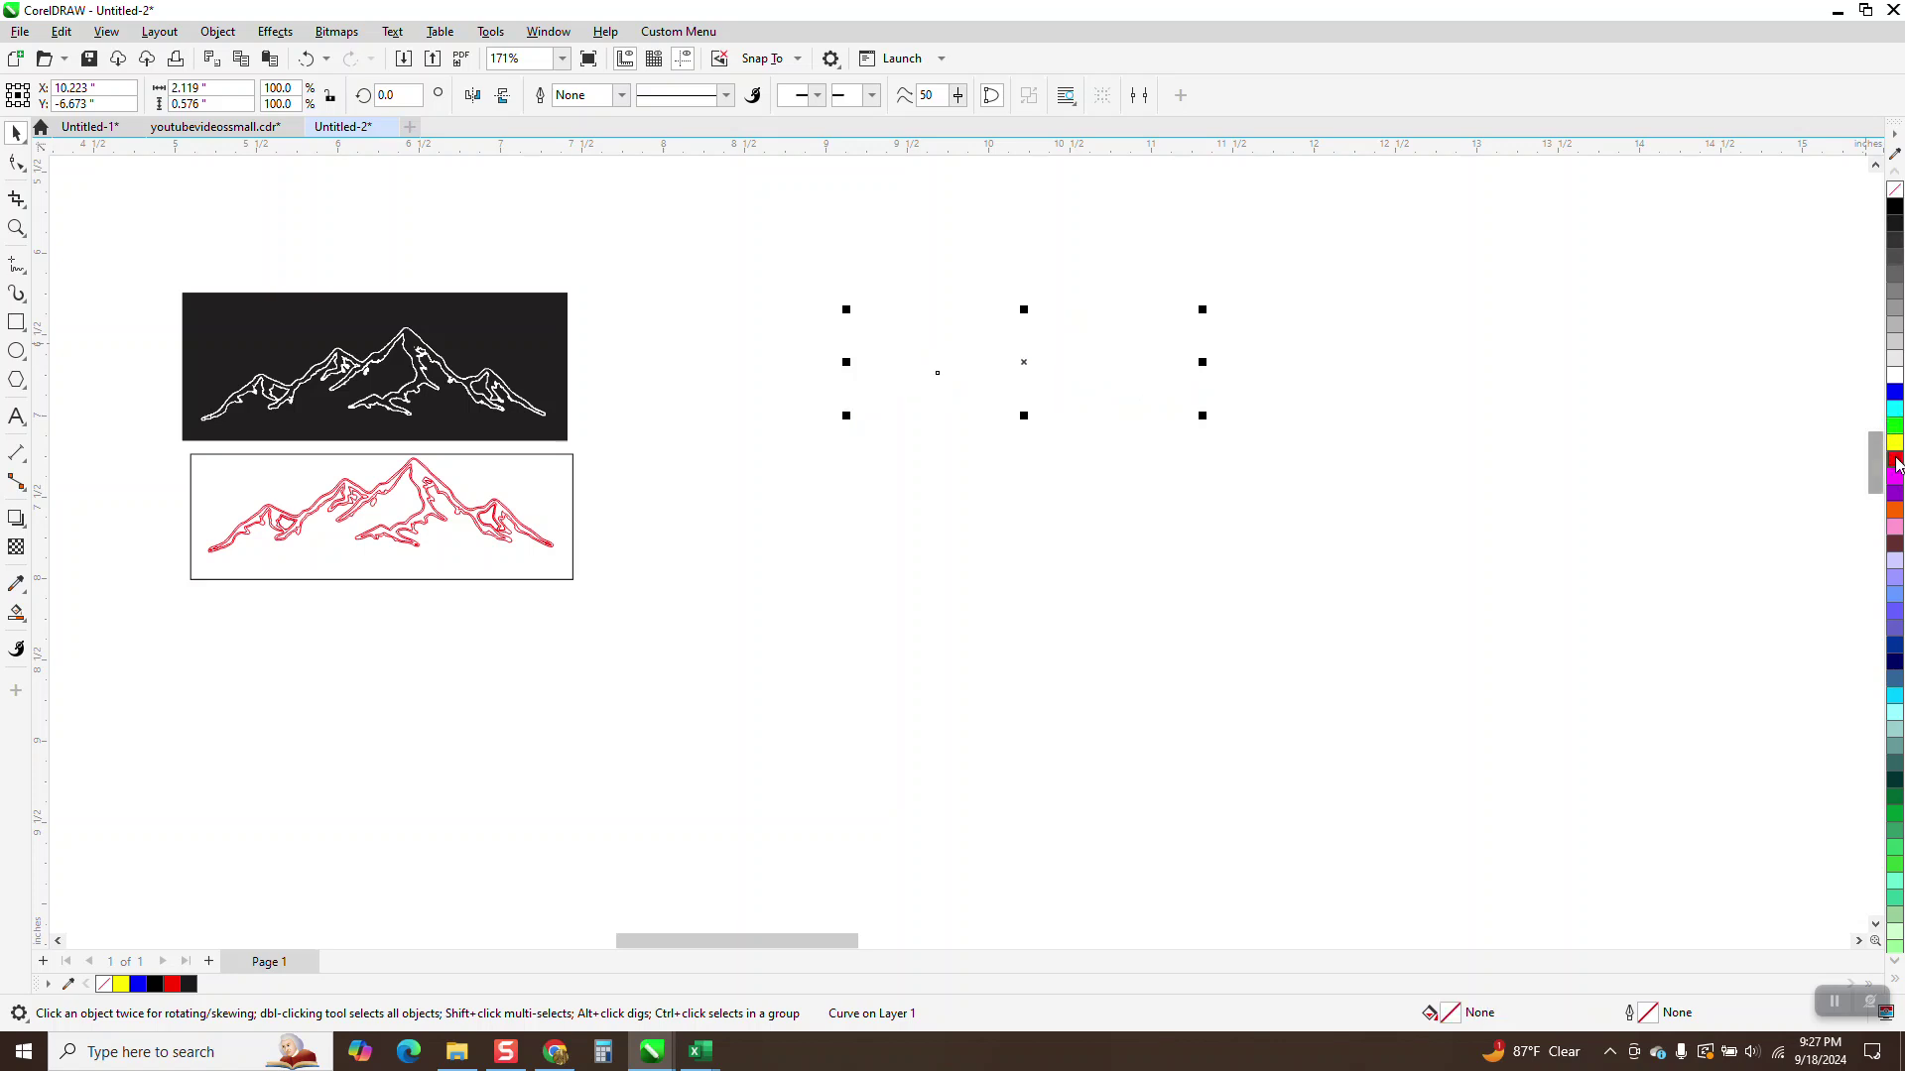
{"action": "right_click", "coordinate": [1894, 459]}
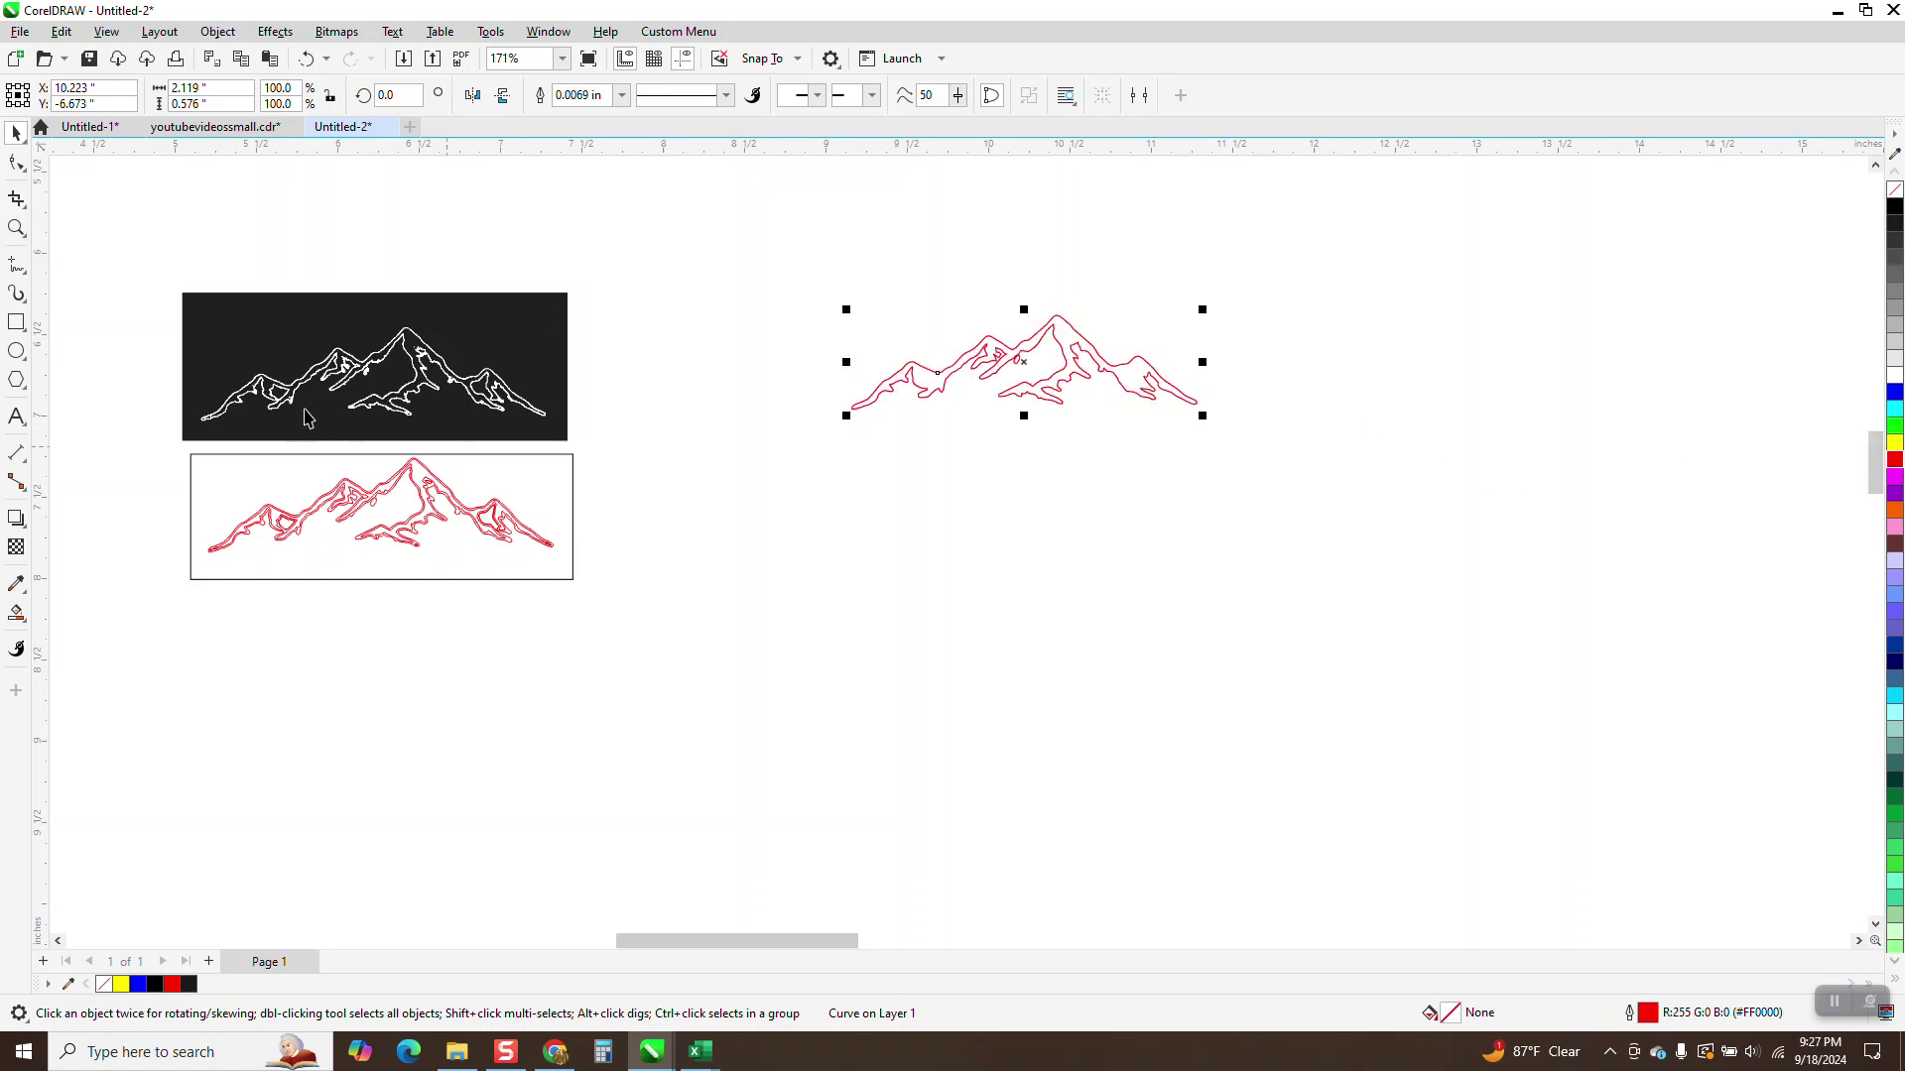
{"action": "left_click", "coordinate": [16, 229]}
{"action": "left_click_drag", "start_coordinate": [241, 360], "coordinate": [330, 435]}
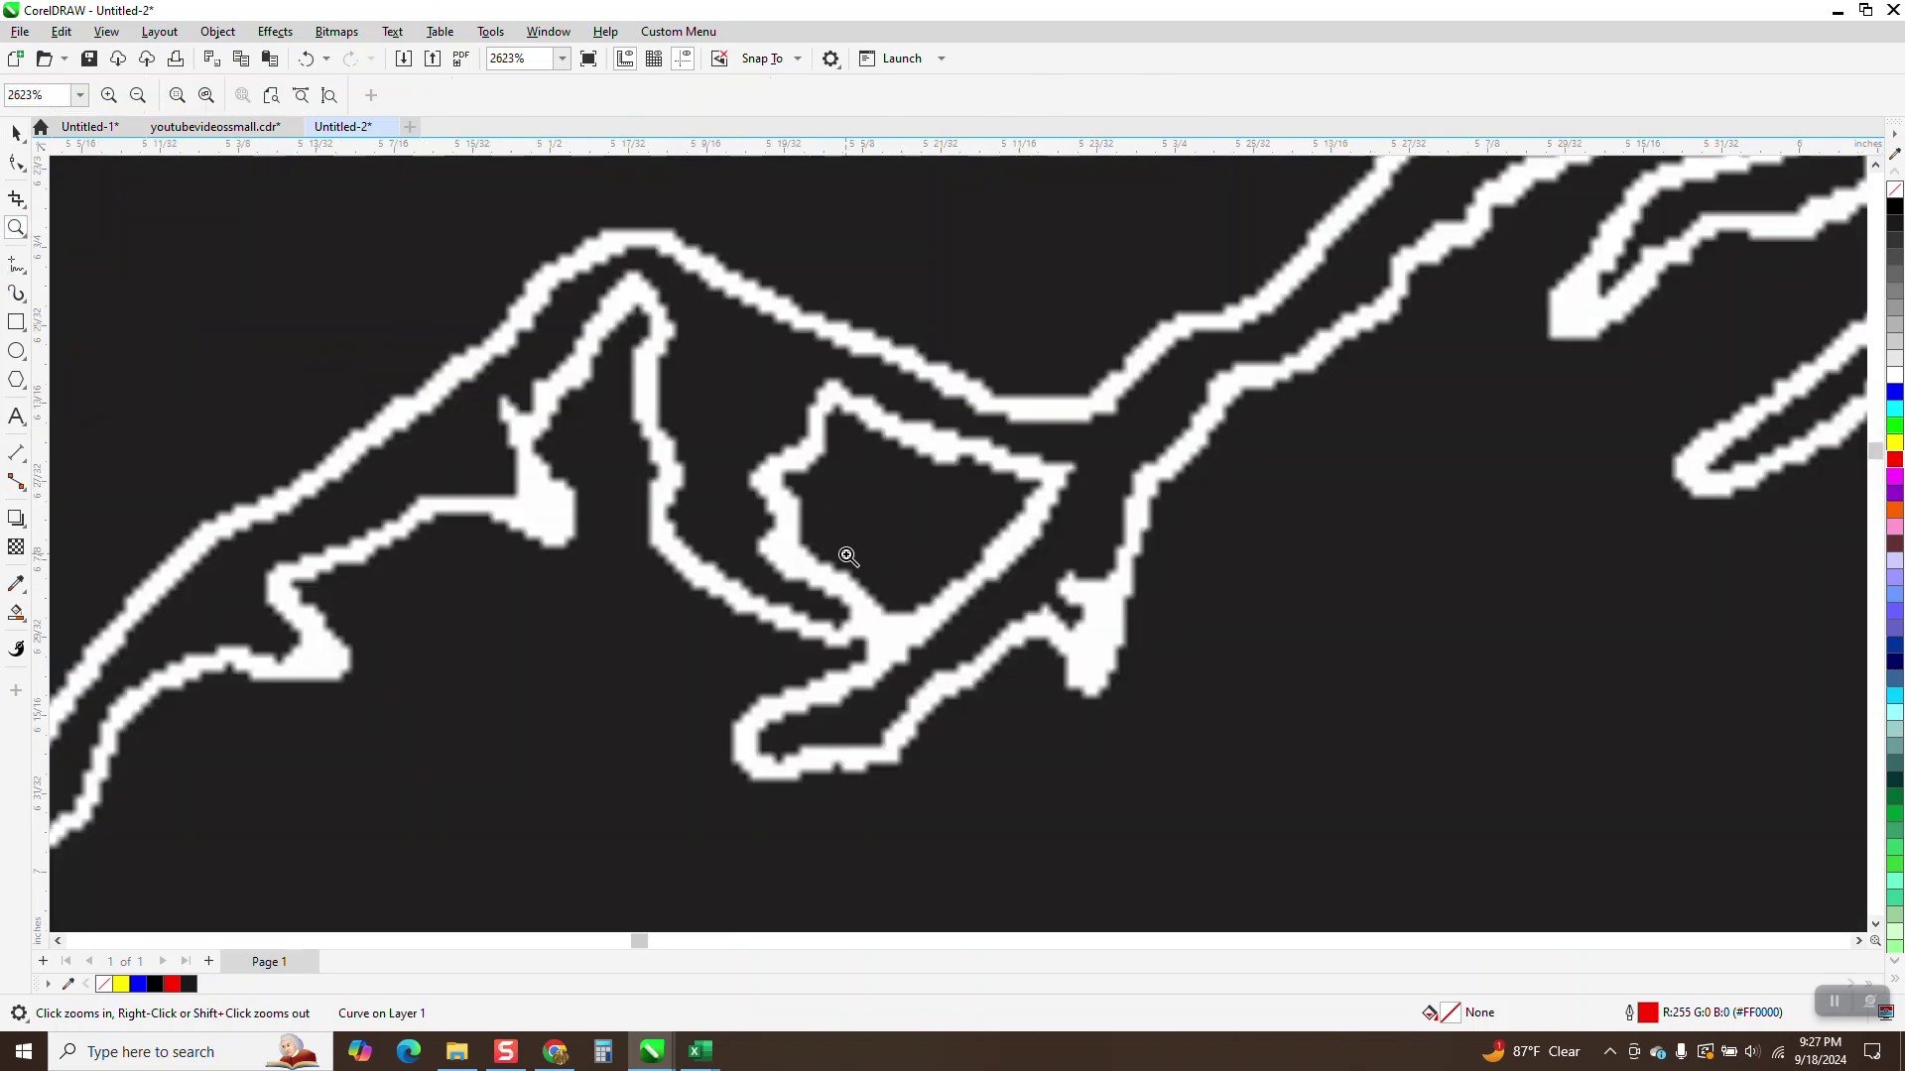
{"action": "scroll", "coordinate": [850, 553], "scroll_direction": "down", "scroll_amount": 4}
Set the red mountain copy's outline width to Hairline.
{"action": "scroll", "coordinate": [1151, 479], "scroll_direction": "down", "scroll_amount": 1}
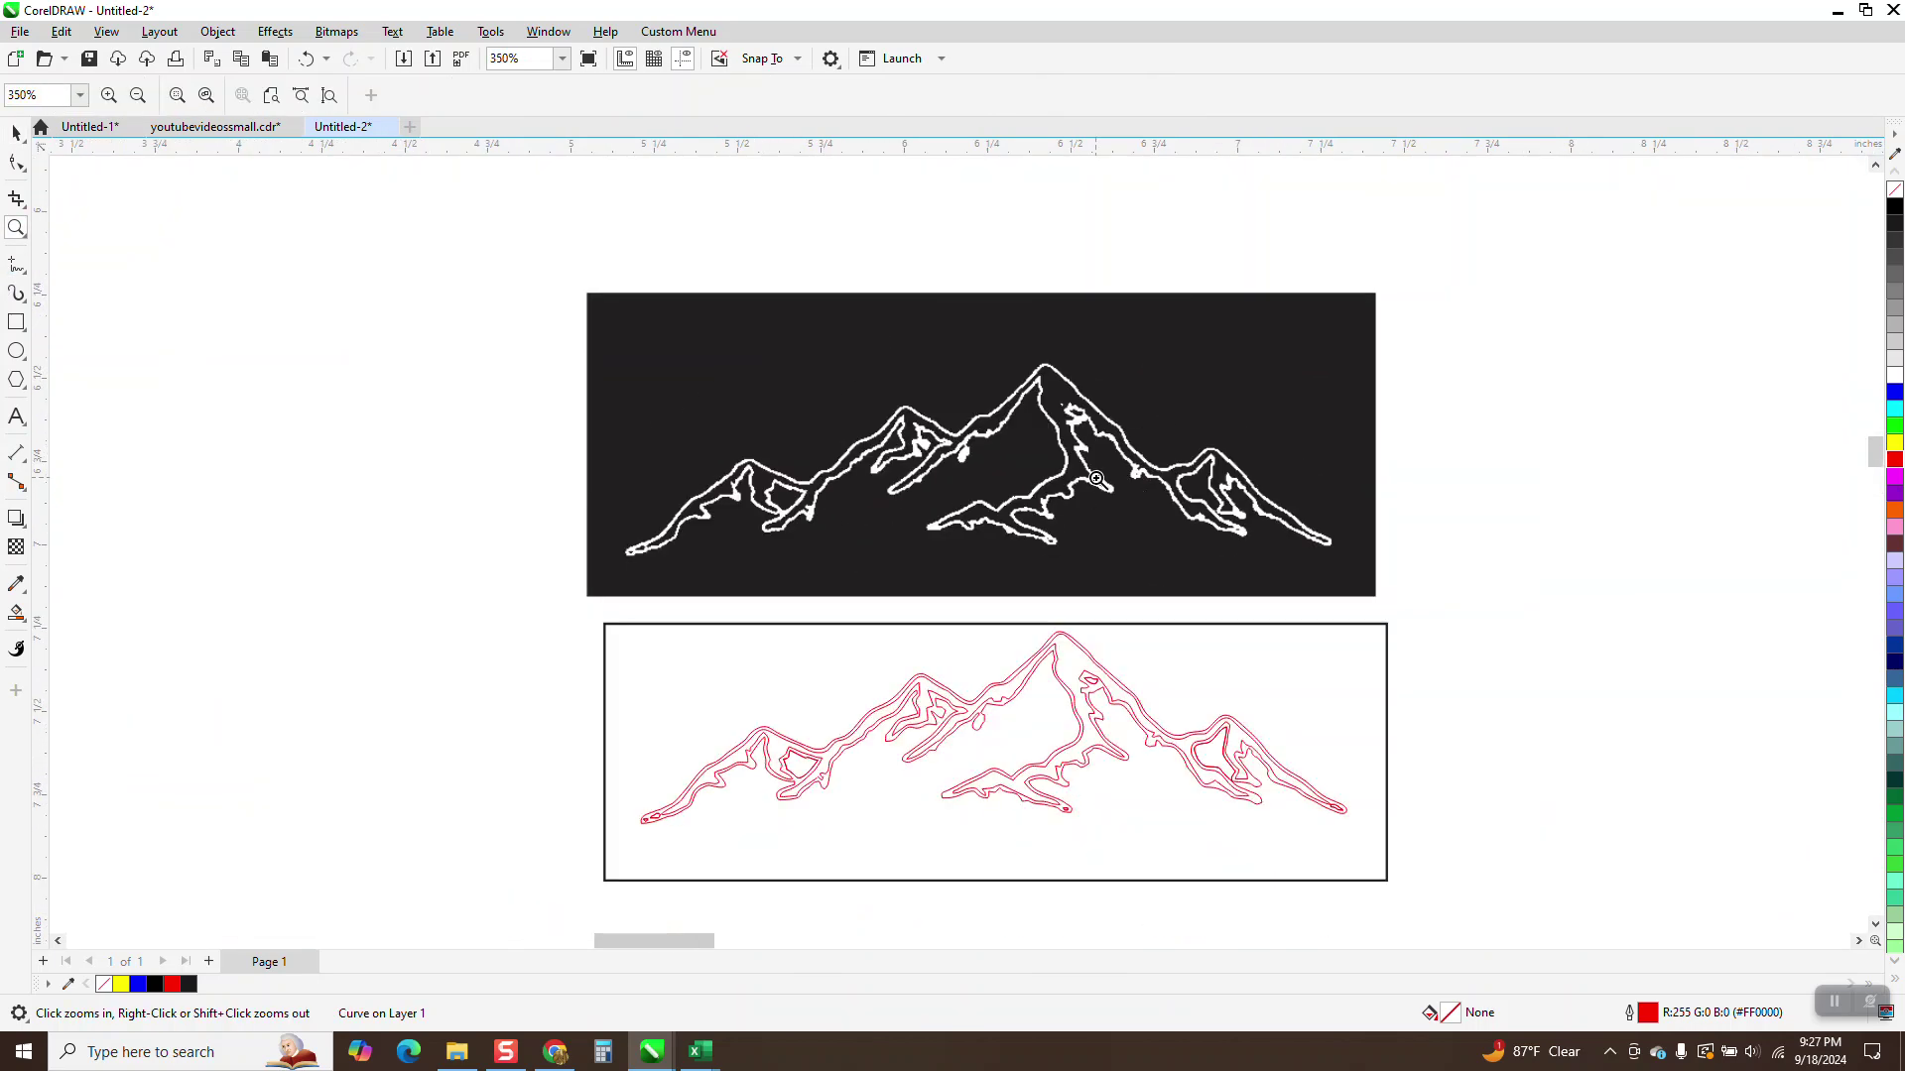
{"action": "scroll", "coordinate": [1079, 483], "scroll_direction": "down", "scroll_amount": 3}
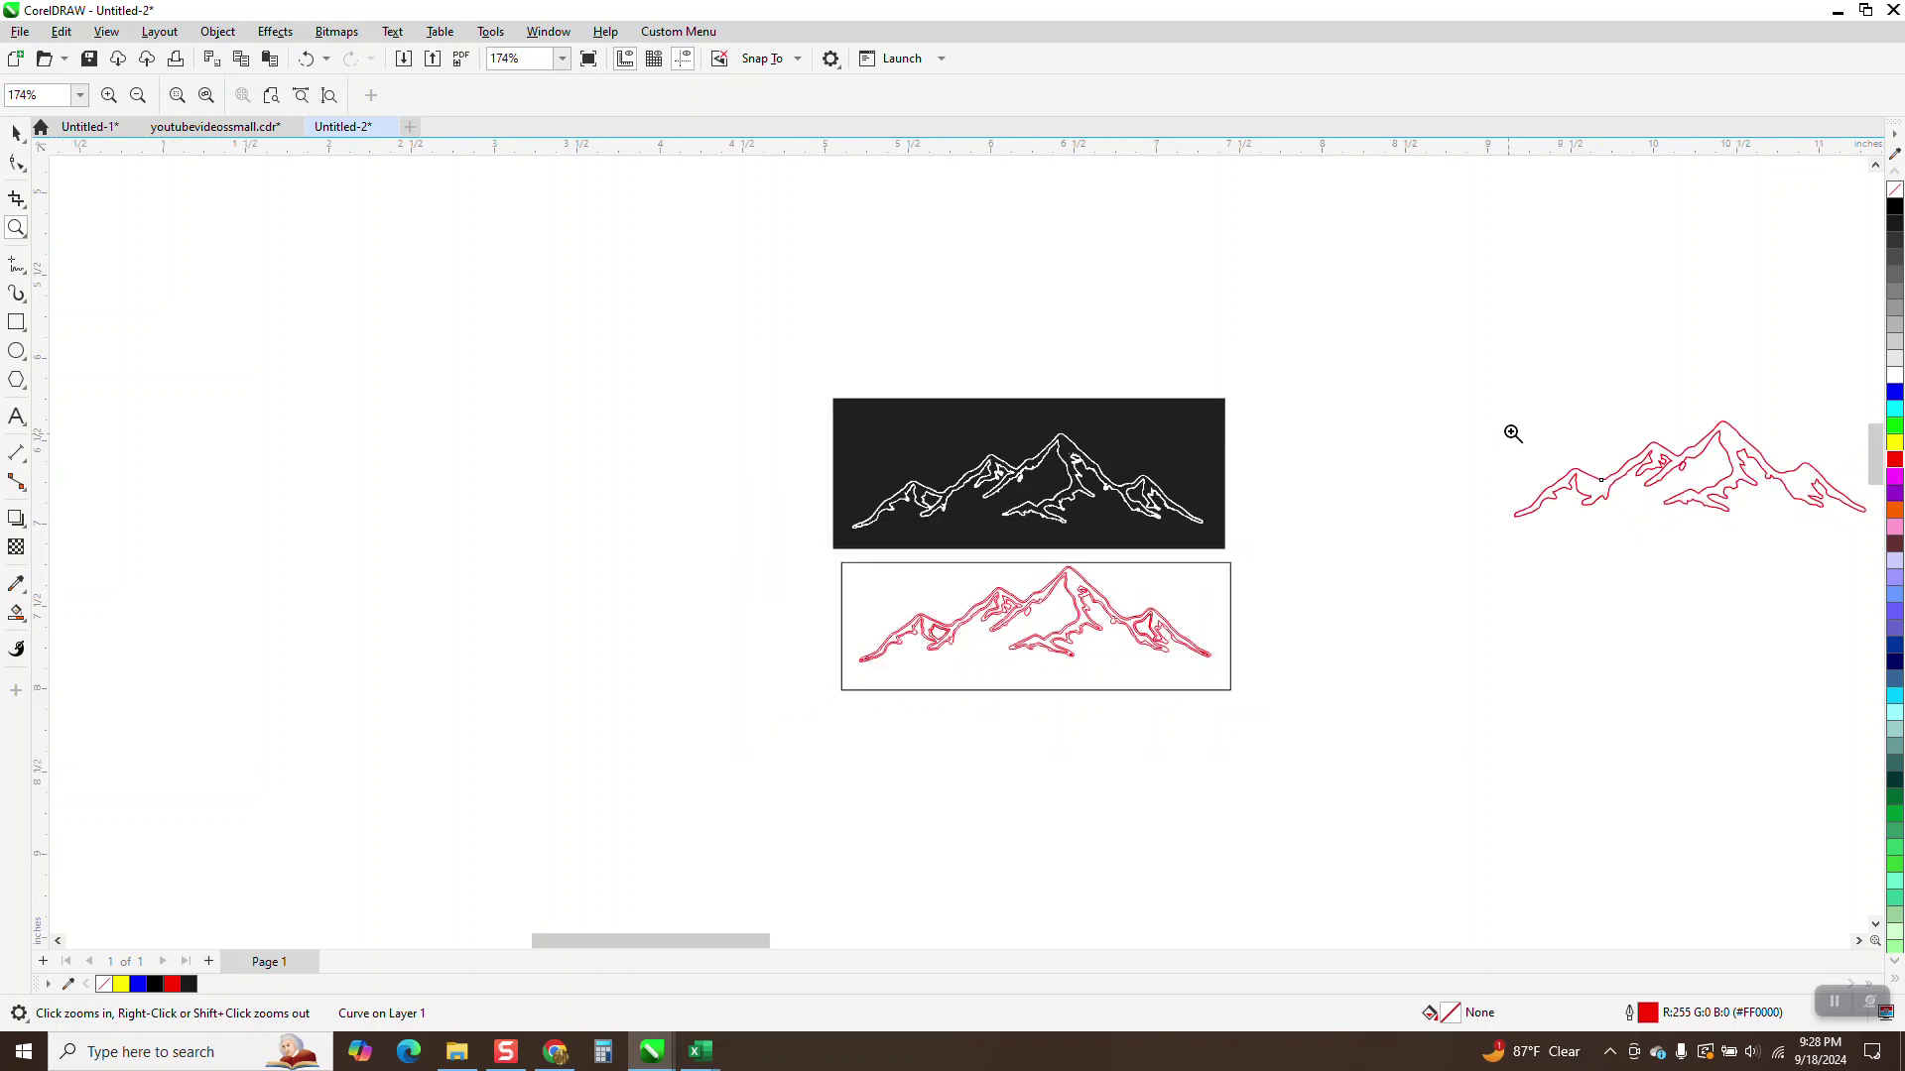
{"action": "left_click_drag", "start_coordinate": [1512, 430], "coordinate": [1639, 545]}
{"action": "scroll", "coordinate": [692, 443], "scroll_direction": "down", "scroll_amount": 1}
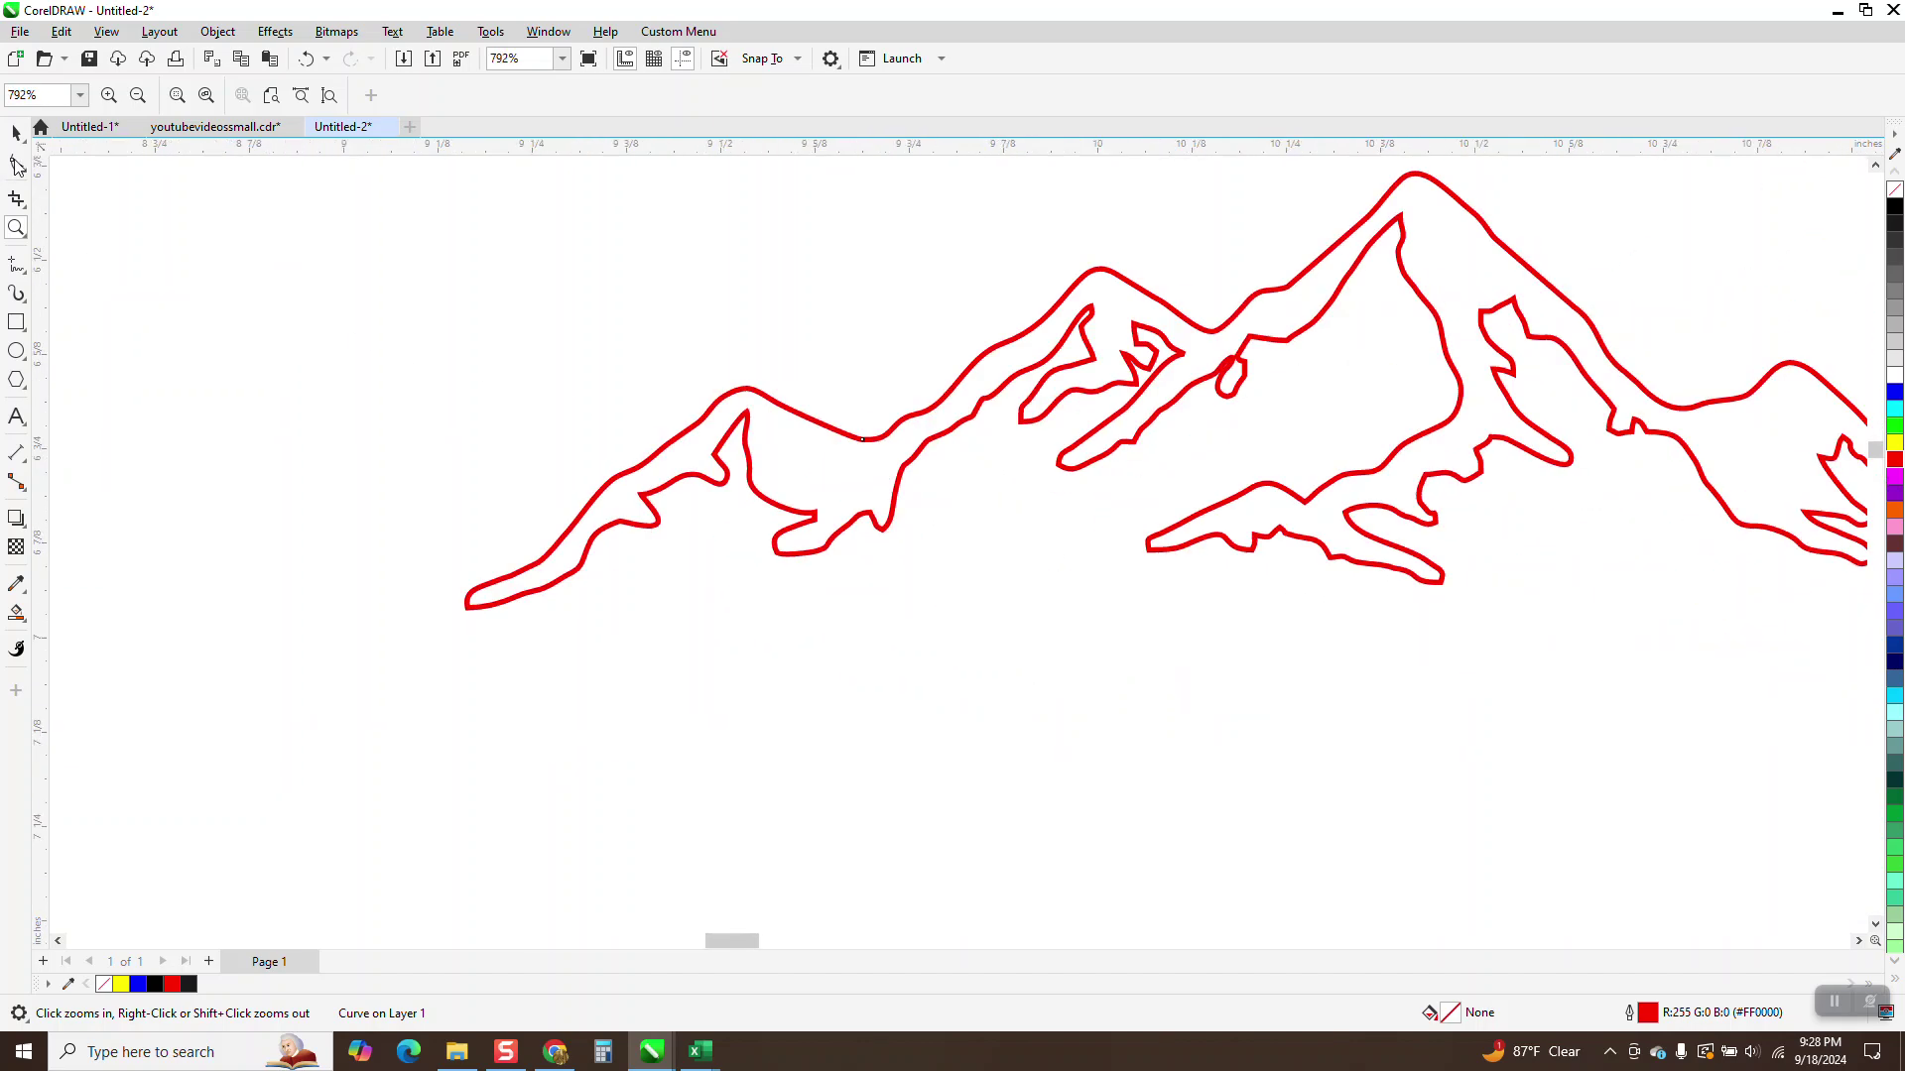
{"action": "key", "text": "space"}
{"action": "scroll", "coordinate": [710, 321], "scroll_direction": "down", "scroll_amount": 1}
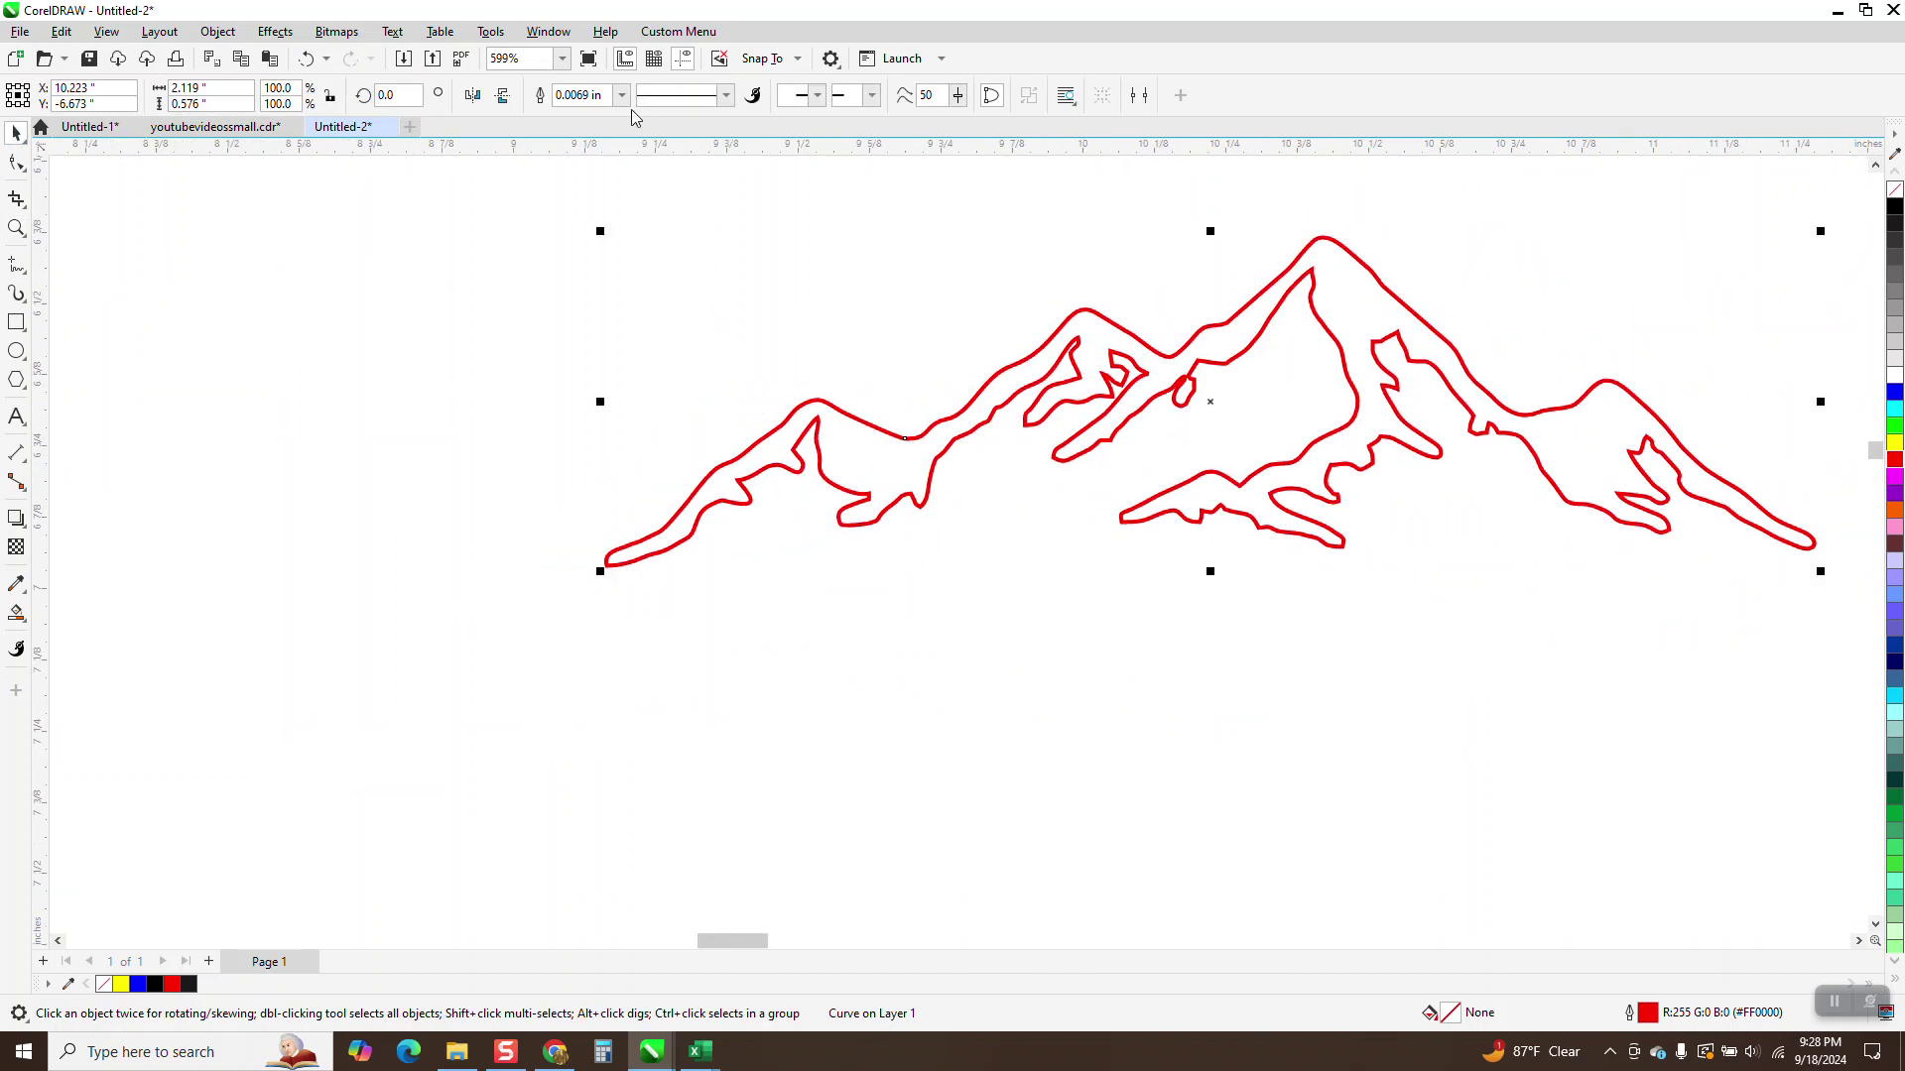
{"action": "left_click", "coordinate": [622, 96]}
{"action": "left_click", "coordinate": [578, 128]}
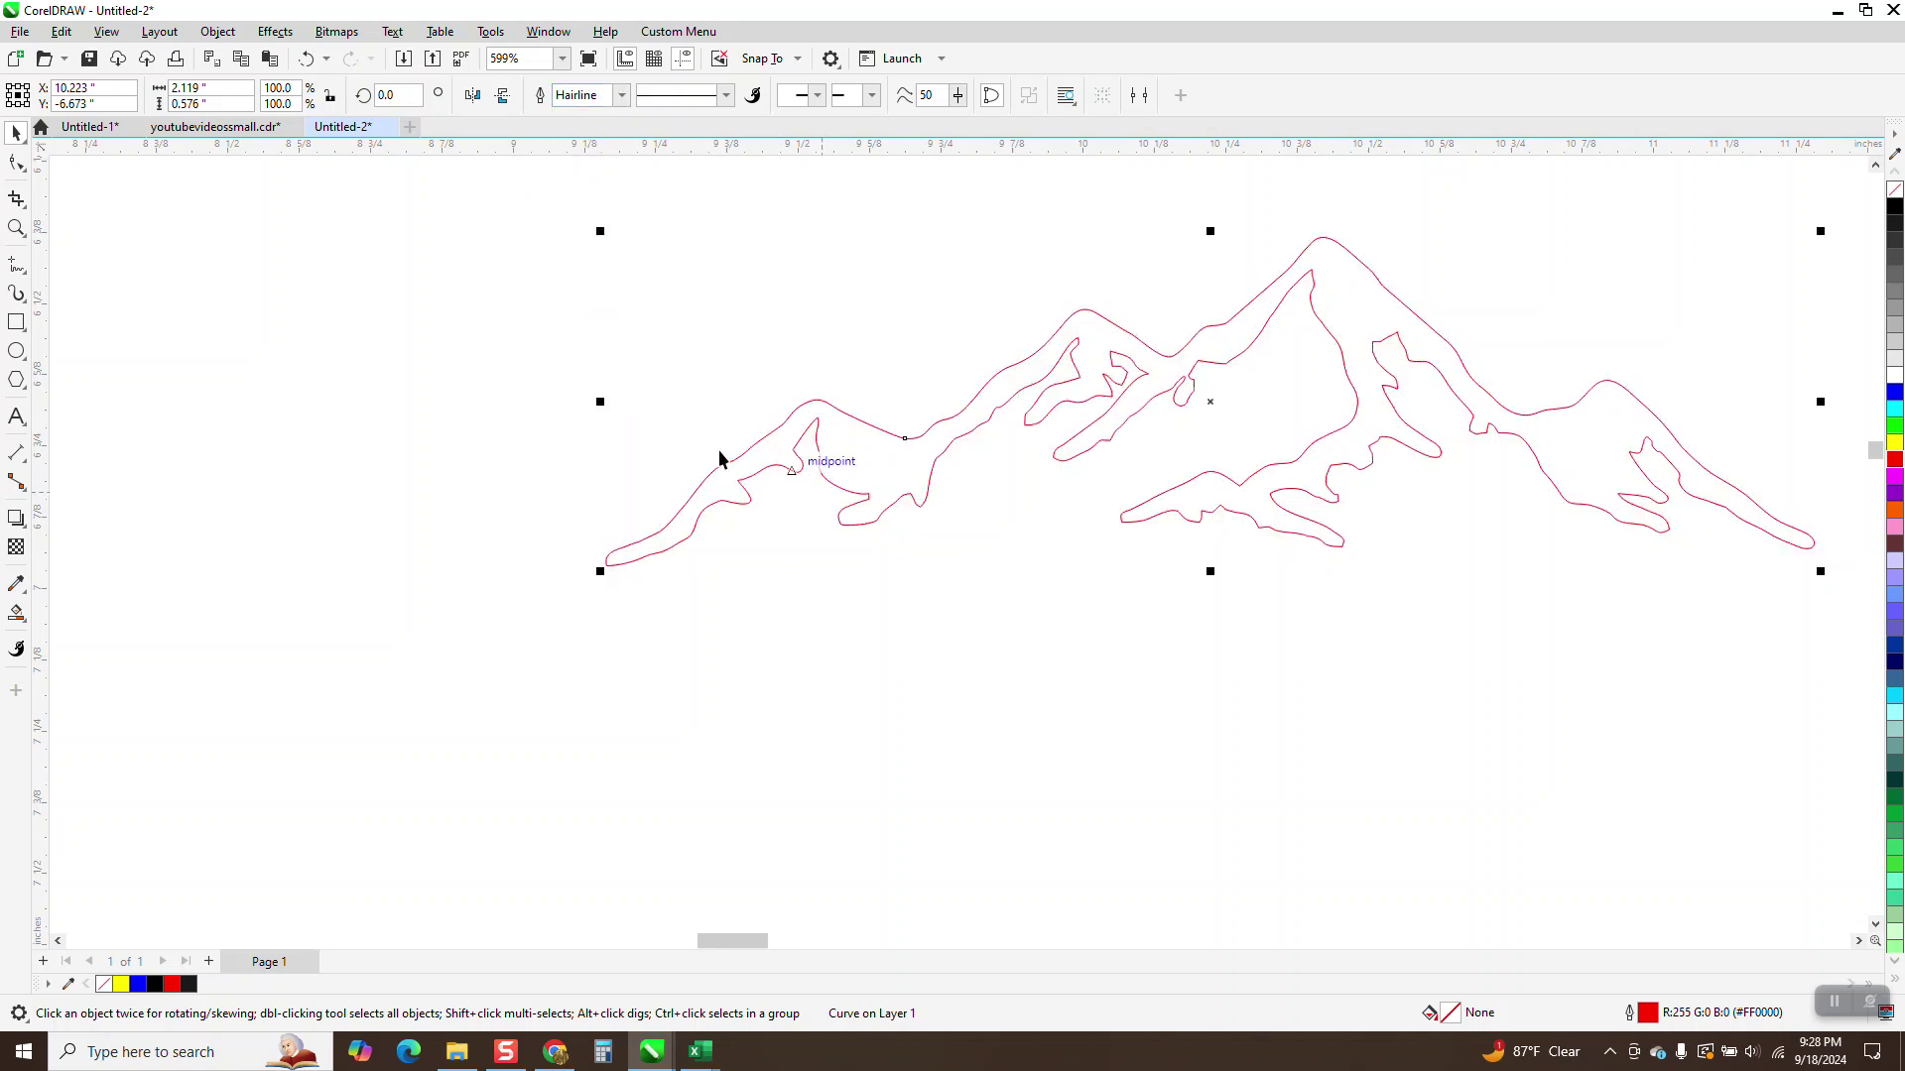
{"action": "scroll", "coordinate": [490, 415], "scroll_direction": "down", "scroll_amount": 1}
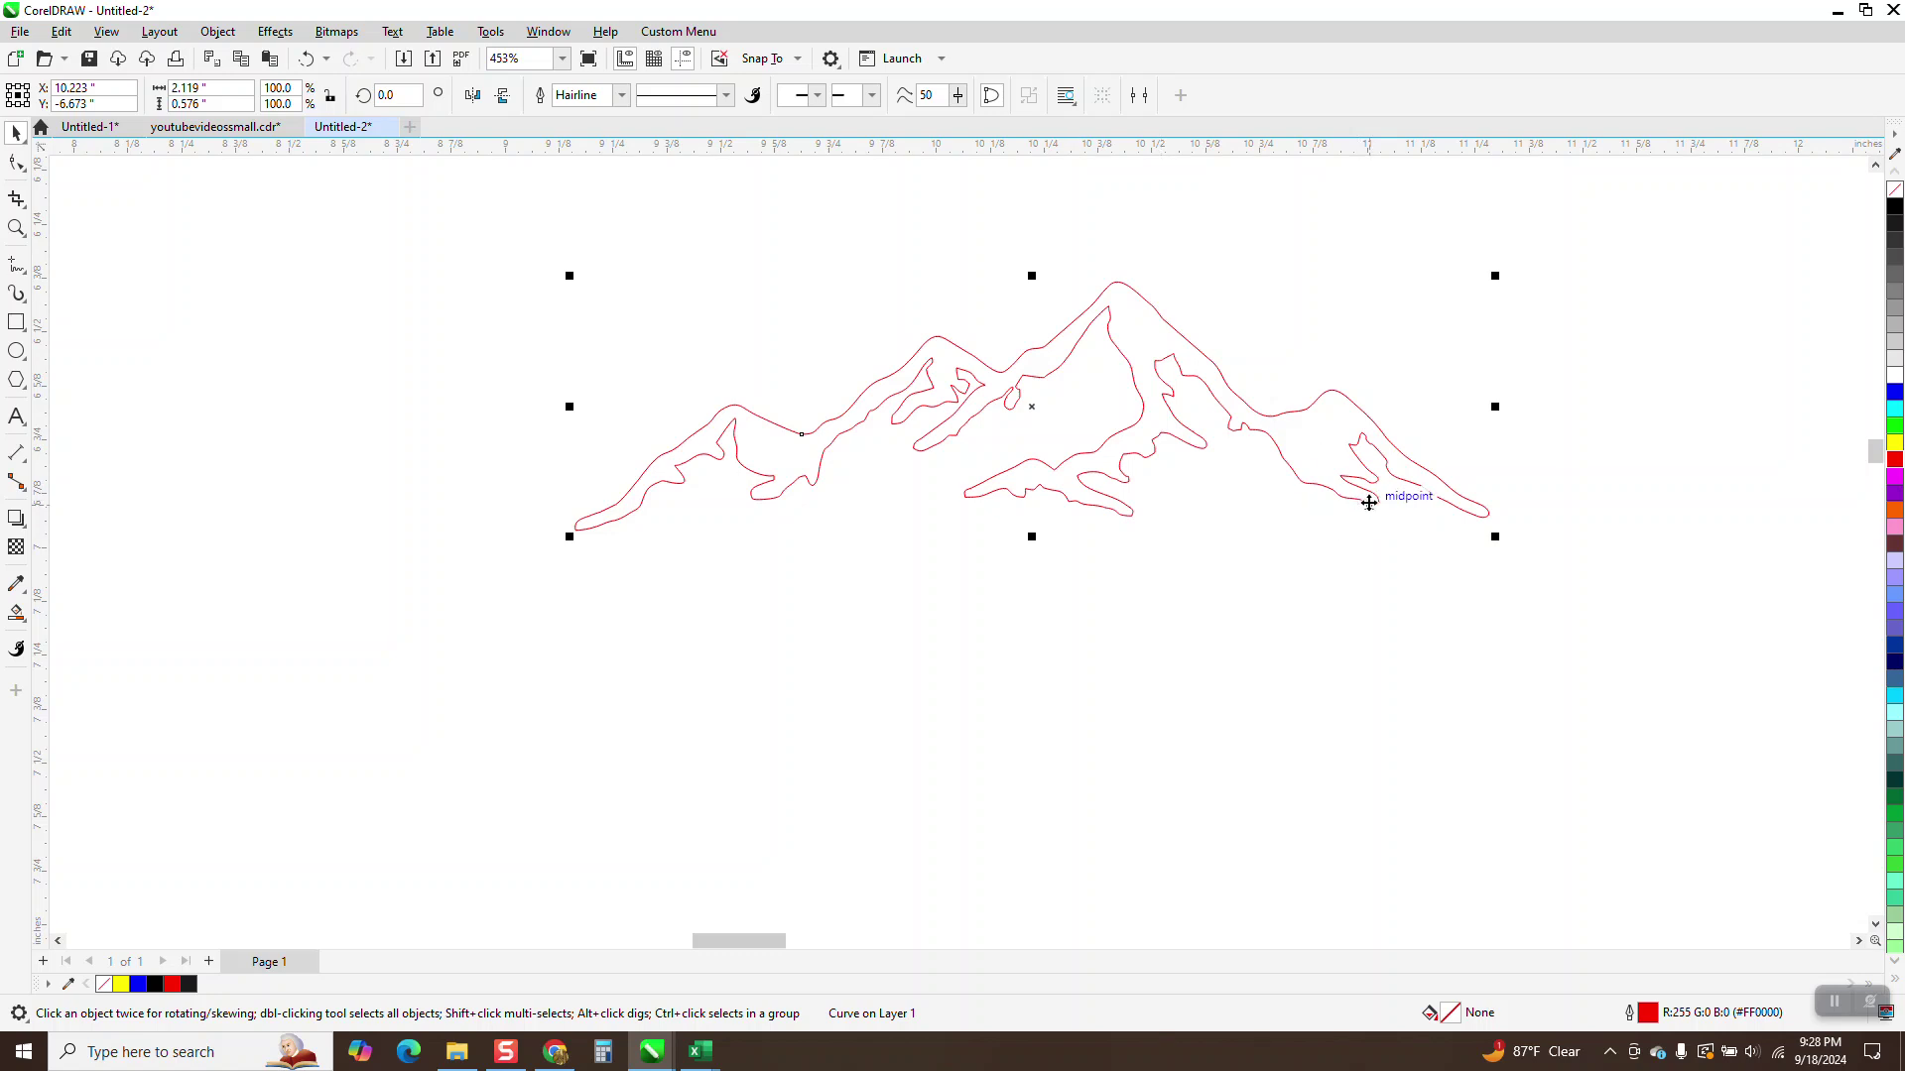
Drag the node at the left inner notch of the mountain curve to reshape it.
{"action": "left_click", "coordinate": [16, 164]}
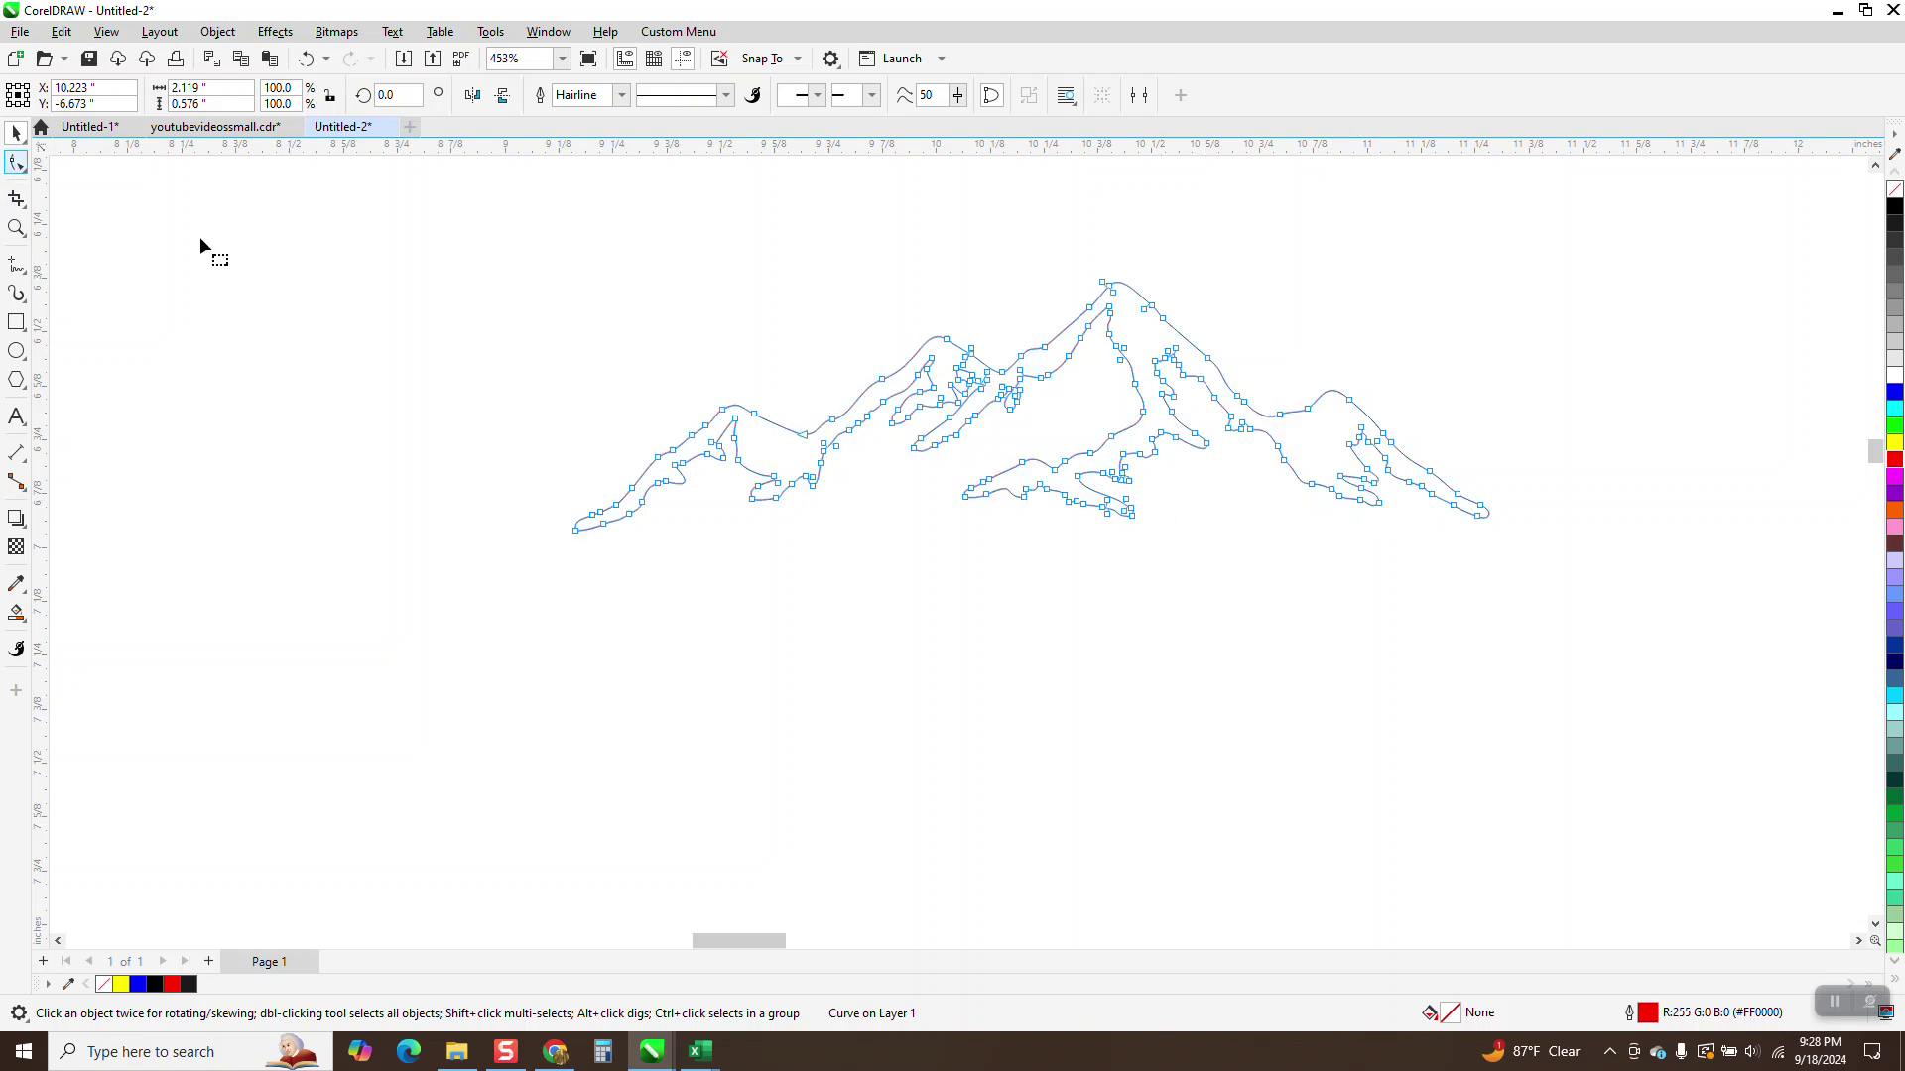
{"action": "left_click", "coordinate": [17, 228]}
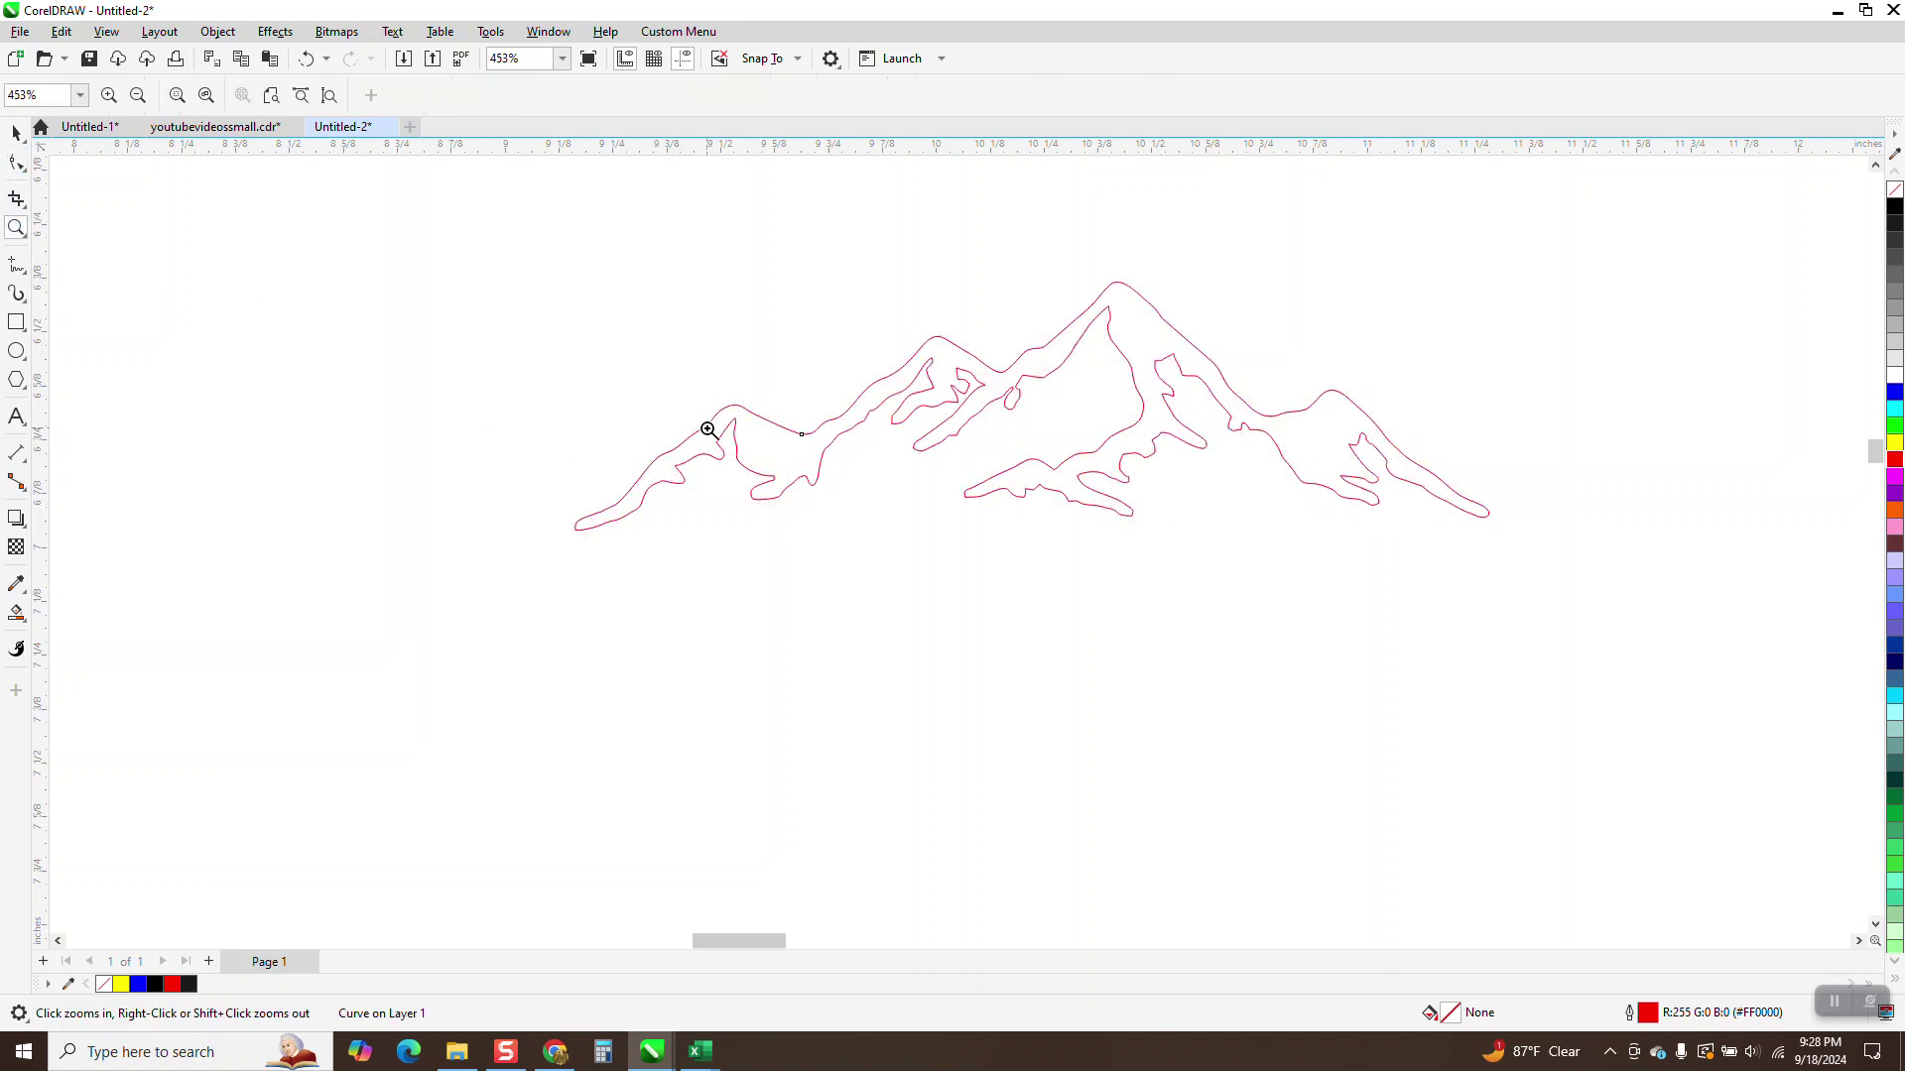
{"action": "left_click_drag", "start_coordinate": [660, 391], "coordinate": [1020, 586]}
{"action": "left_click", "coordinate": [17, 163]}
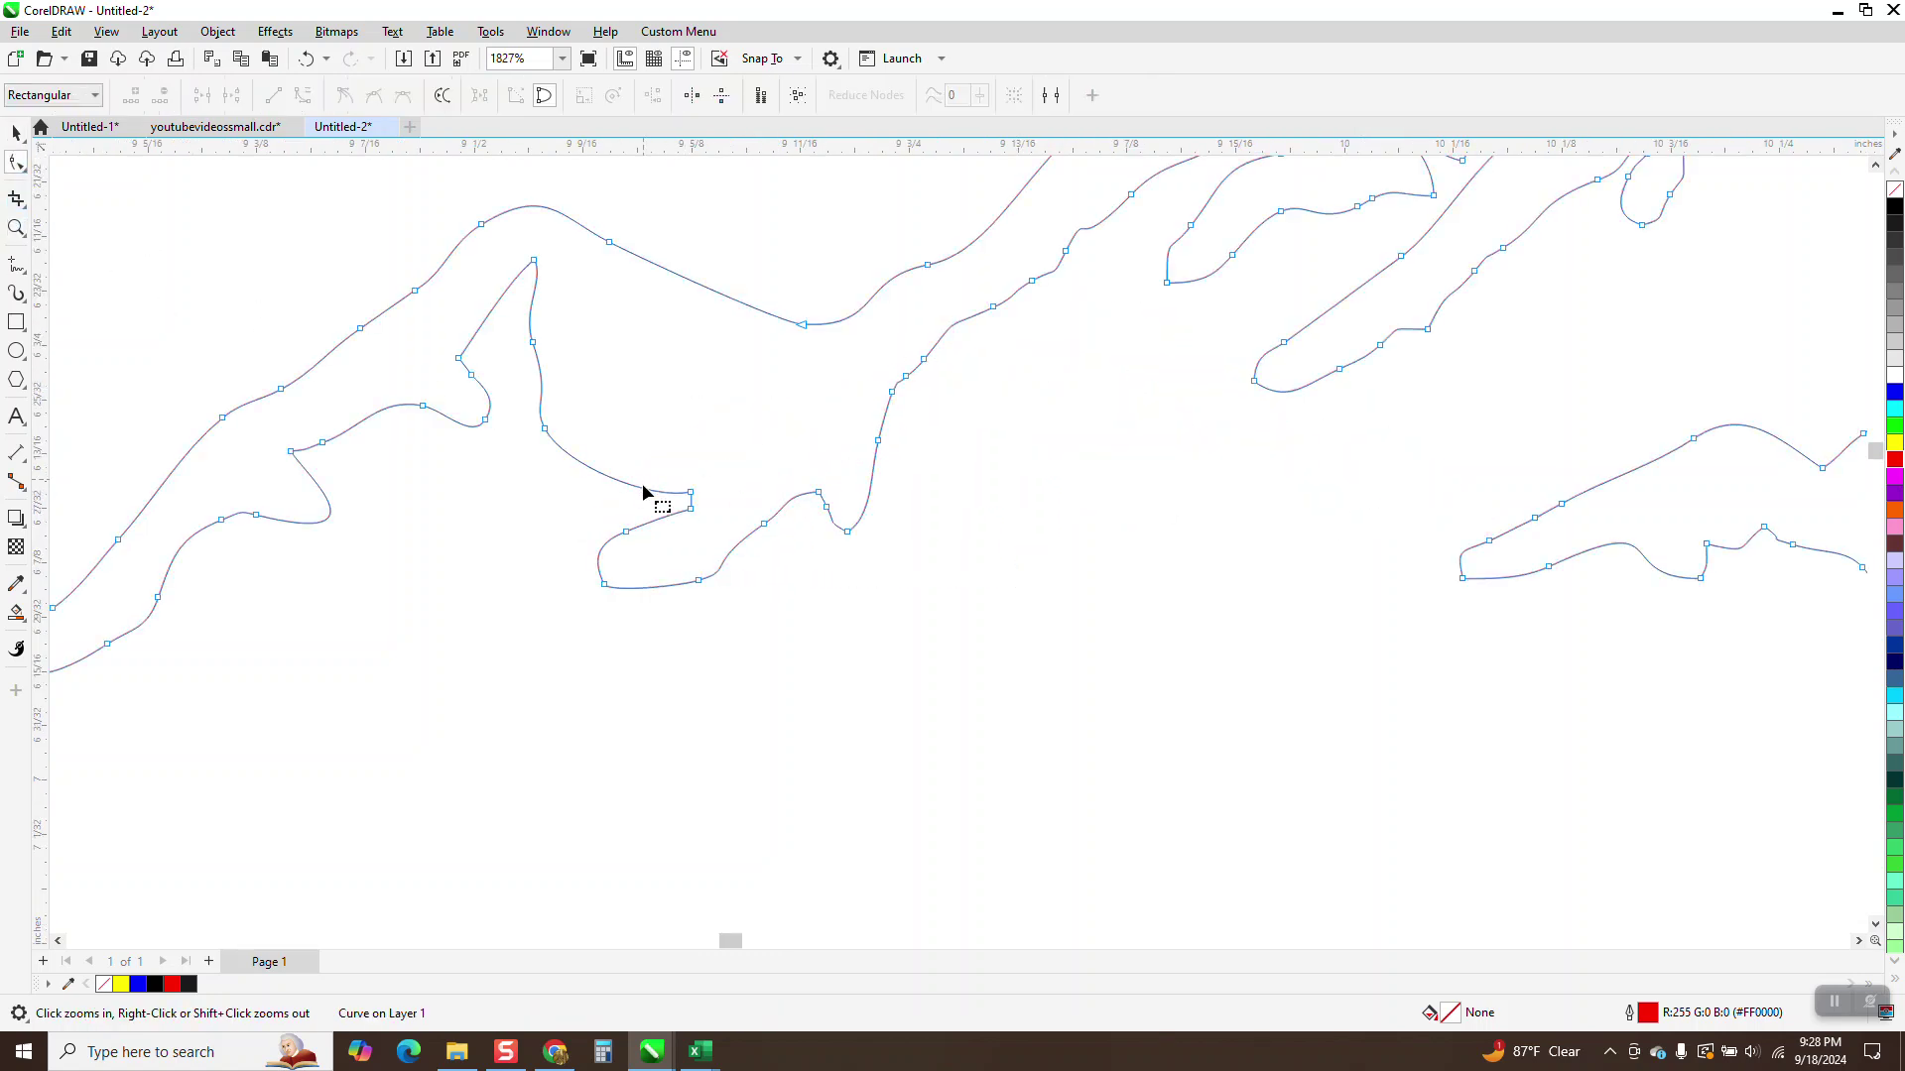
{"action": "left_click_drag", "start_coordinate": [527, 414], "coordinate": [754, 437]}
{"action": "left_click_drag", "start_coordinate": [802, 529], "coordinate": [802, 529]}
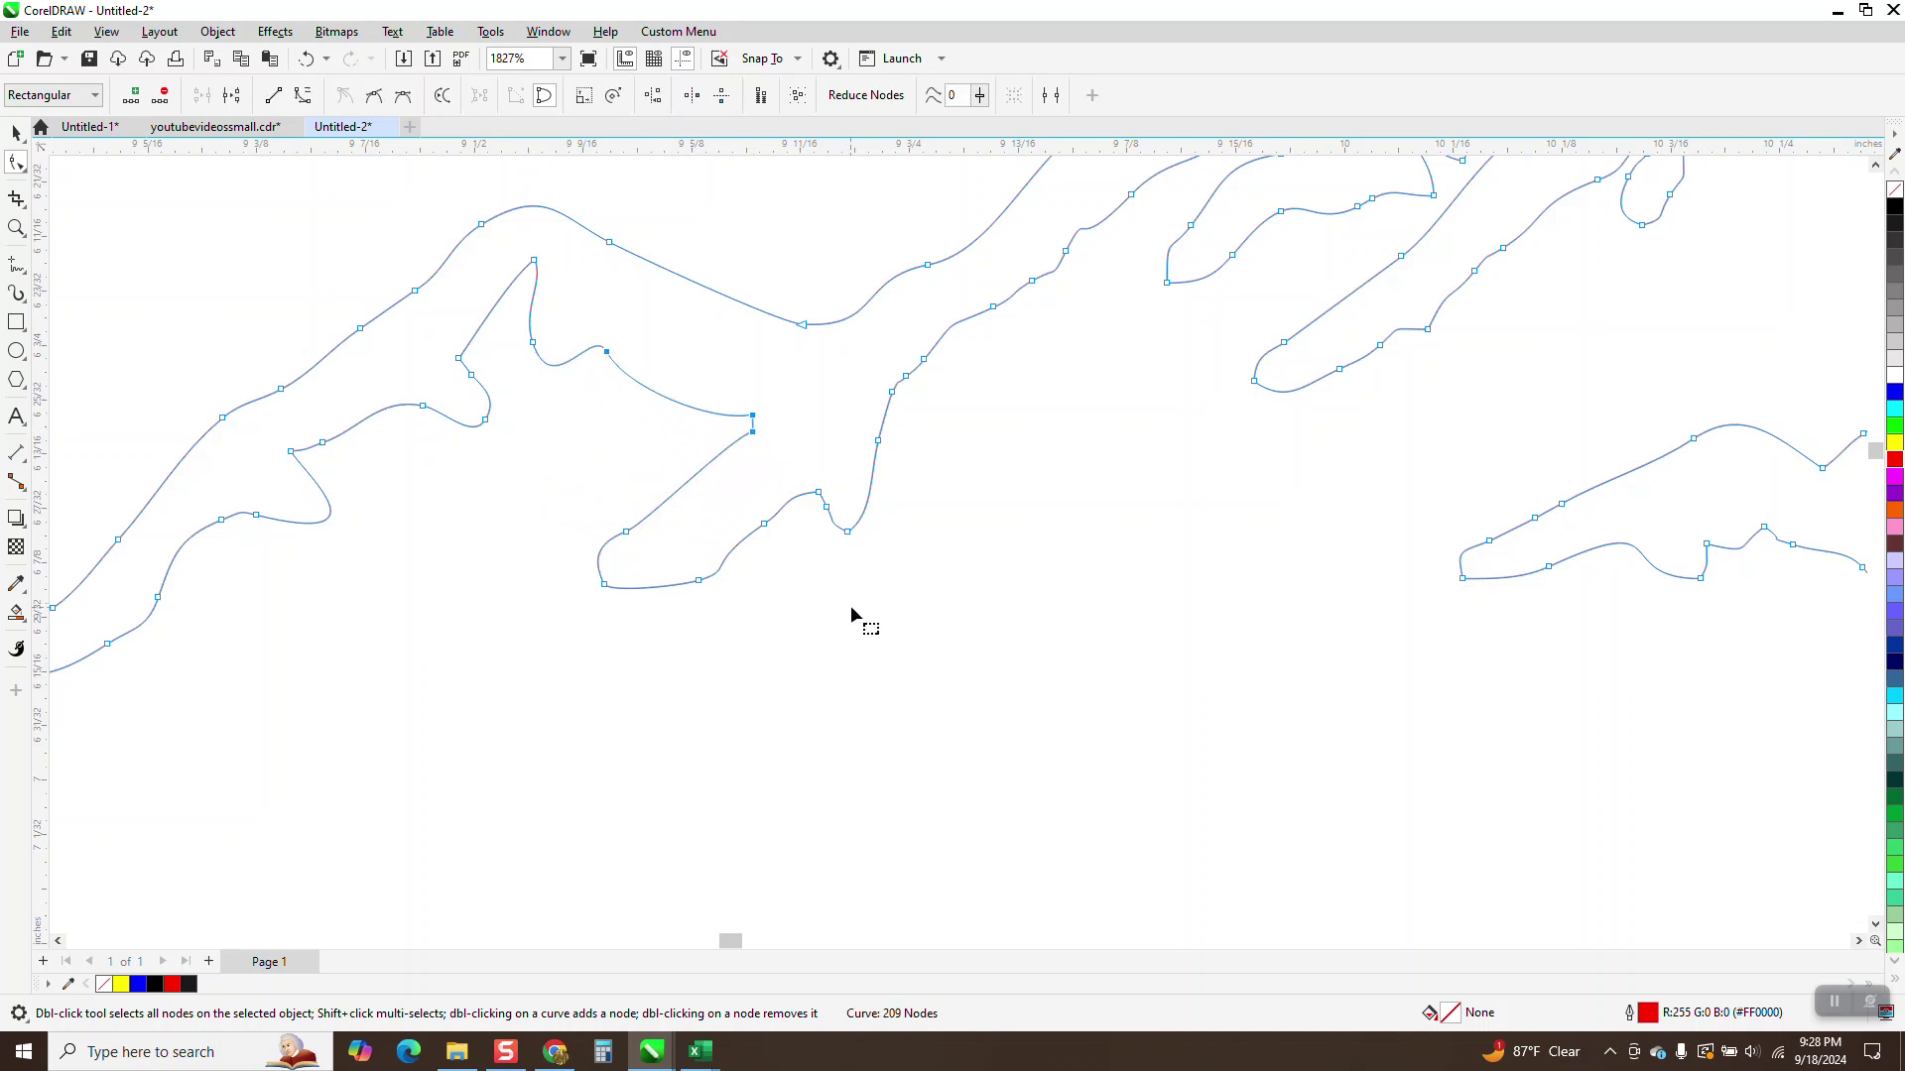
{"action": "scroll", "coordinate": [853, 610], "scroll_direction": "down", "scroll_amount": 1}
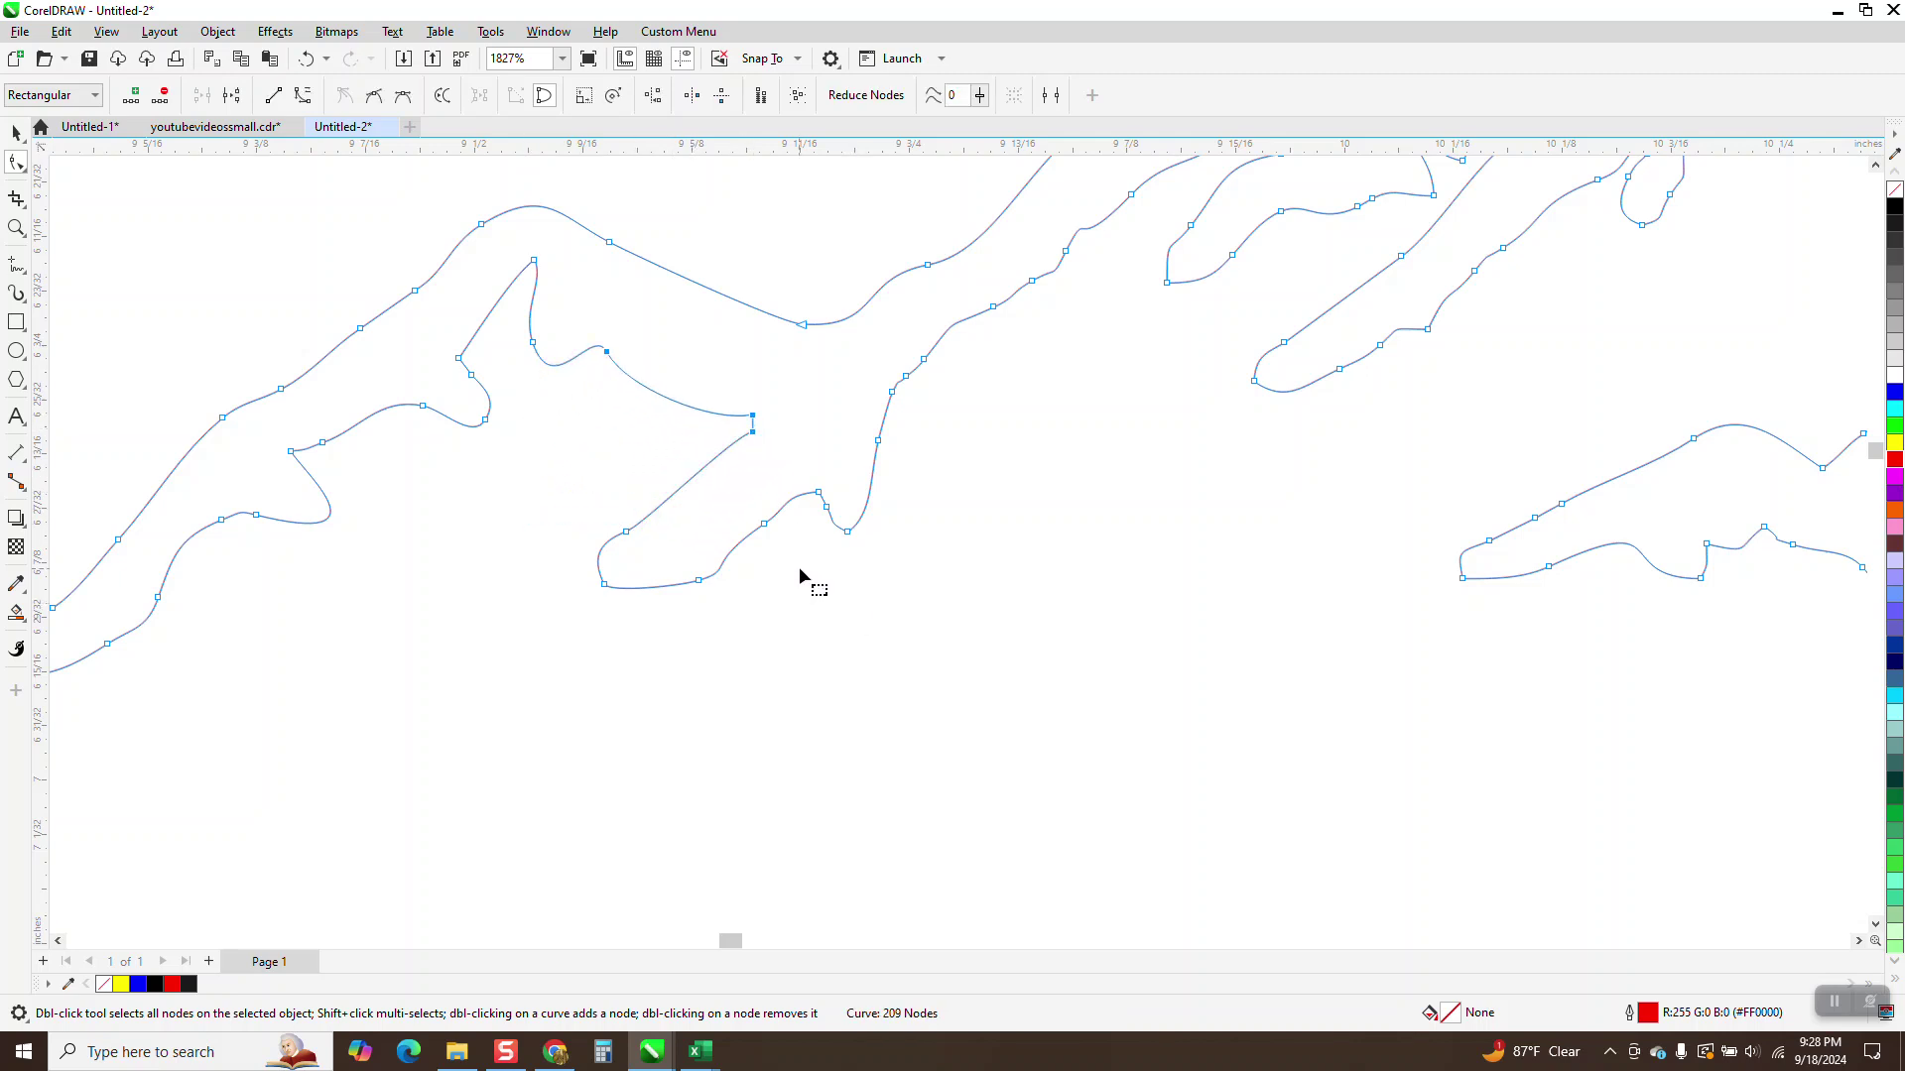
{"action": "left_click", "coordinate": [18, 165]}
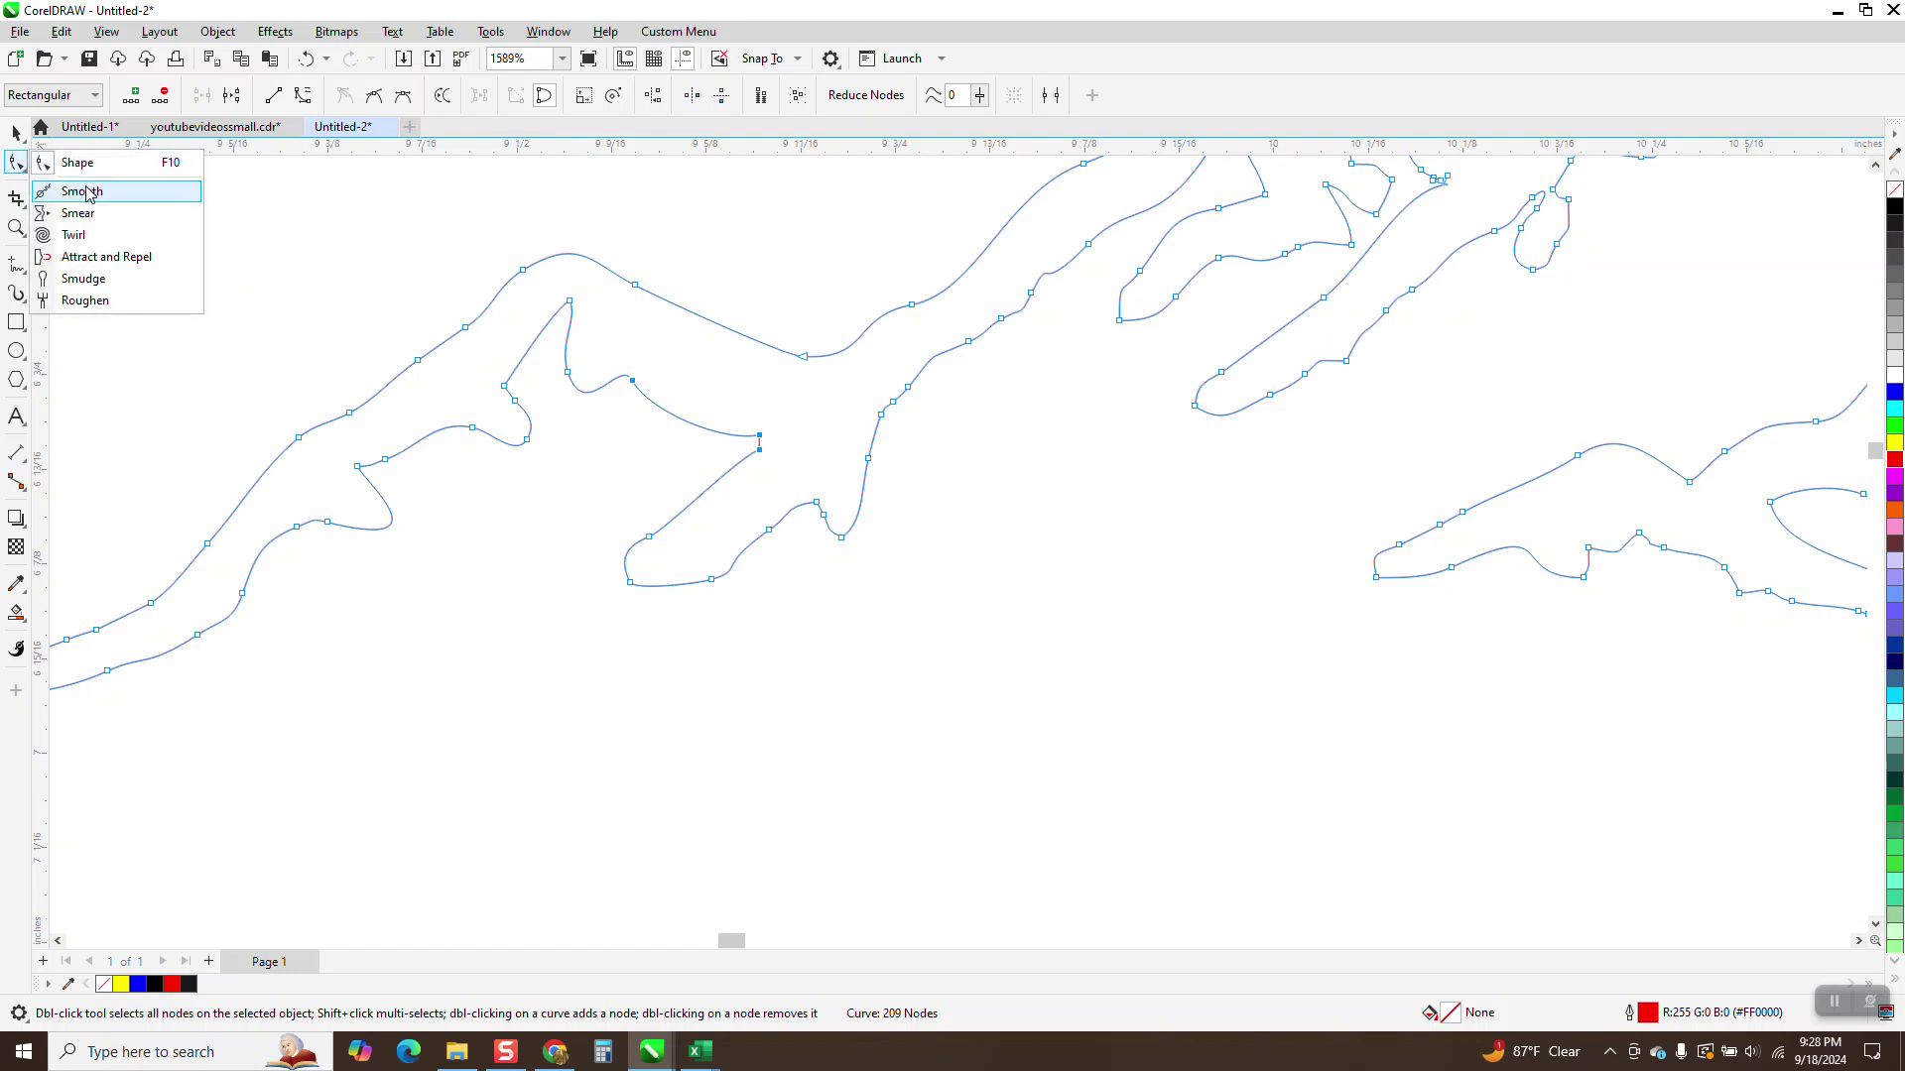
With a 0.1-inch Smooth brush, smooth the left ridge's bend and upper edge and the central-peak bend.
{"action": "left_click", "coordinate": [74, 188]}
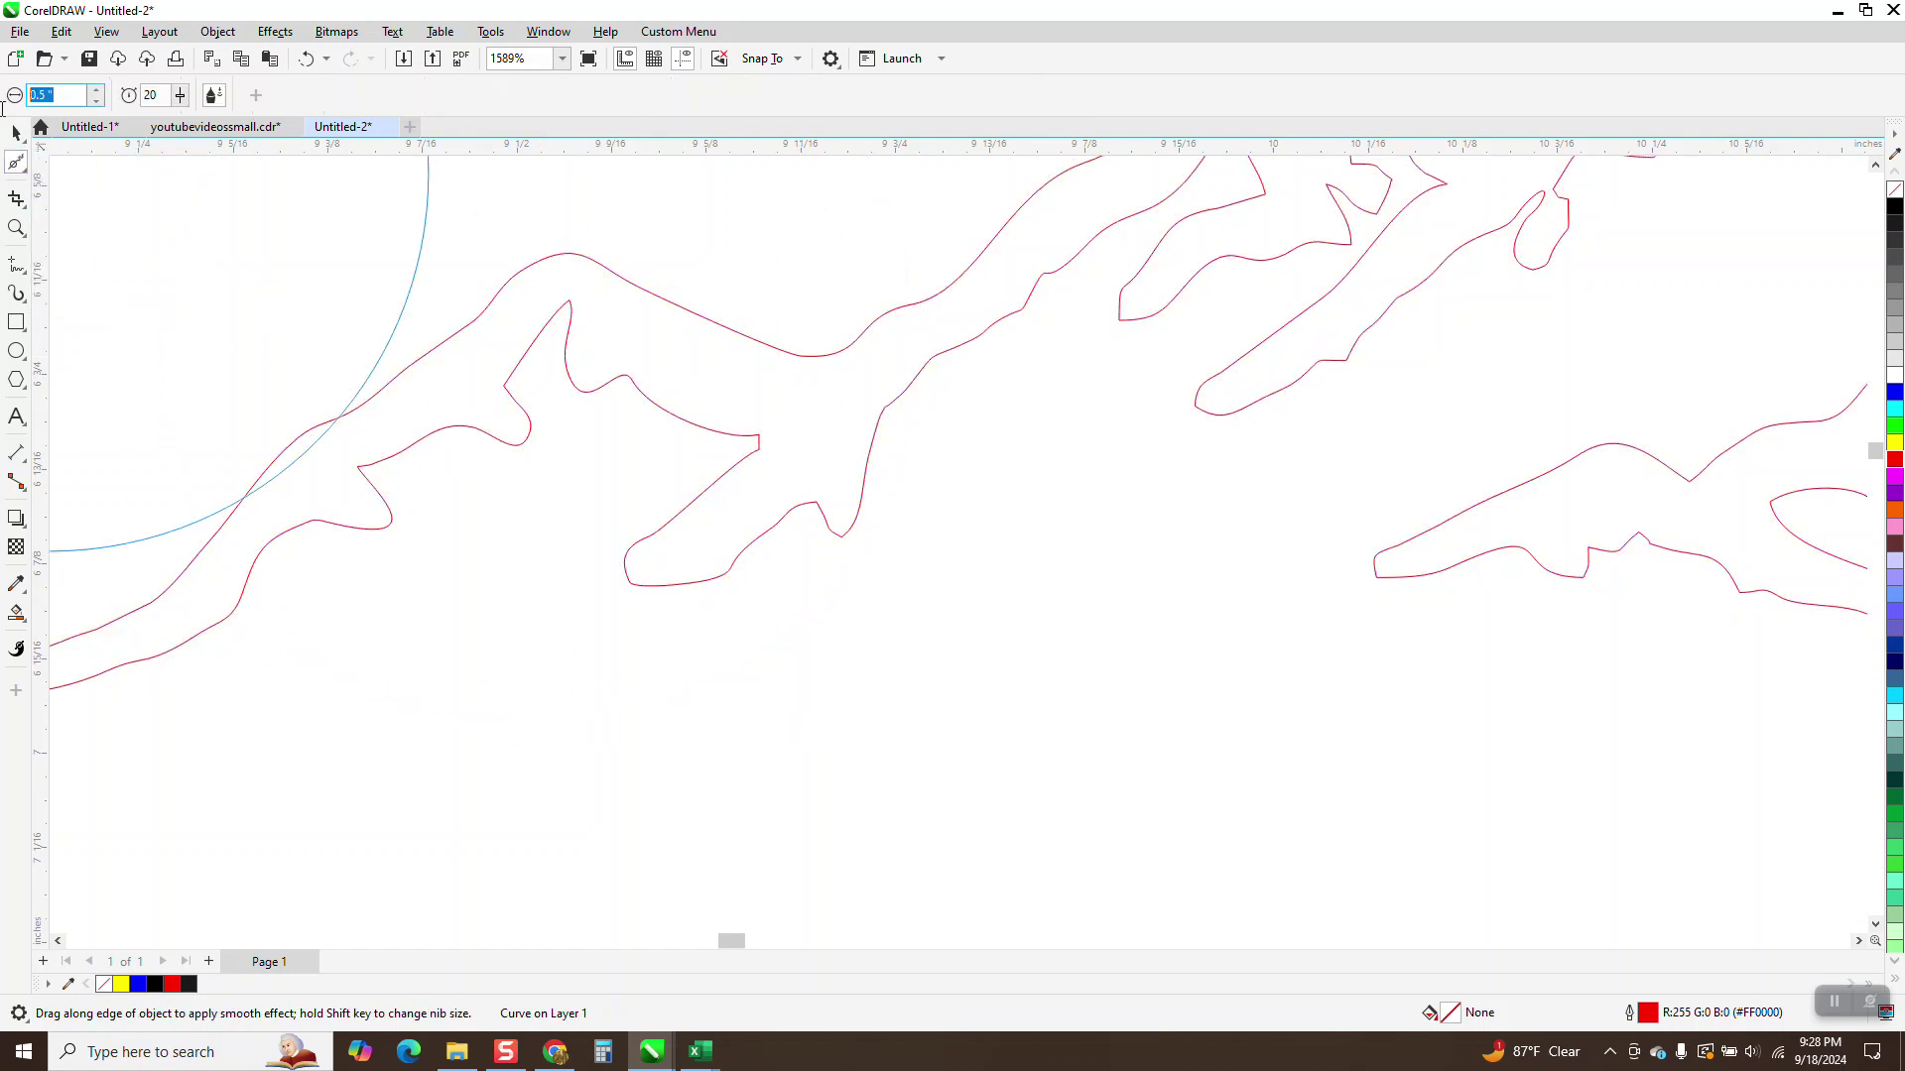
{"action": "type", "text": ".1"}
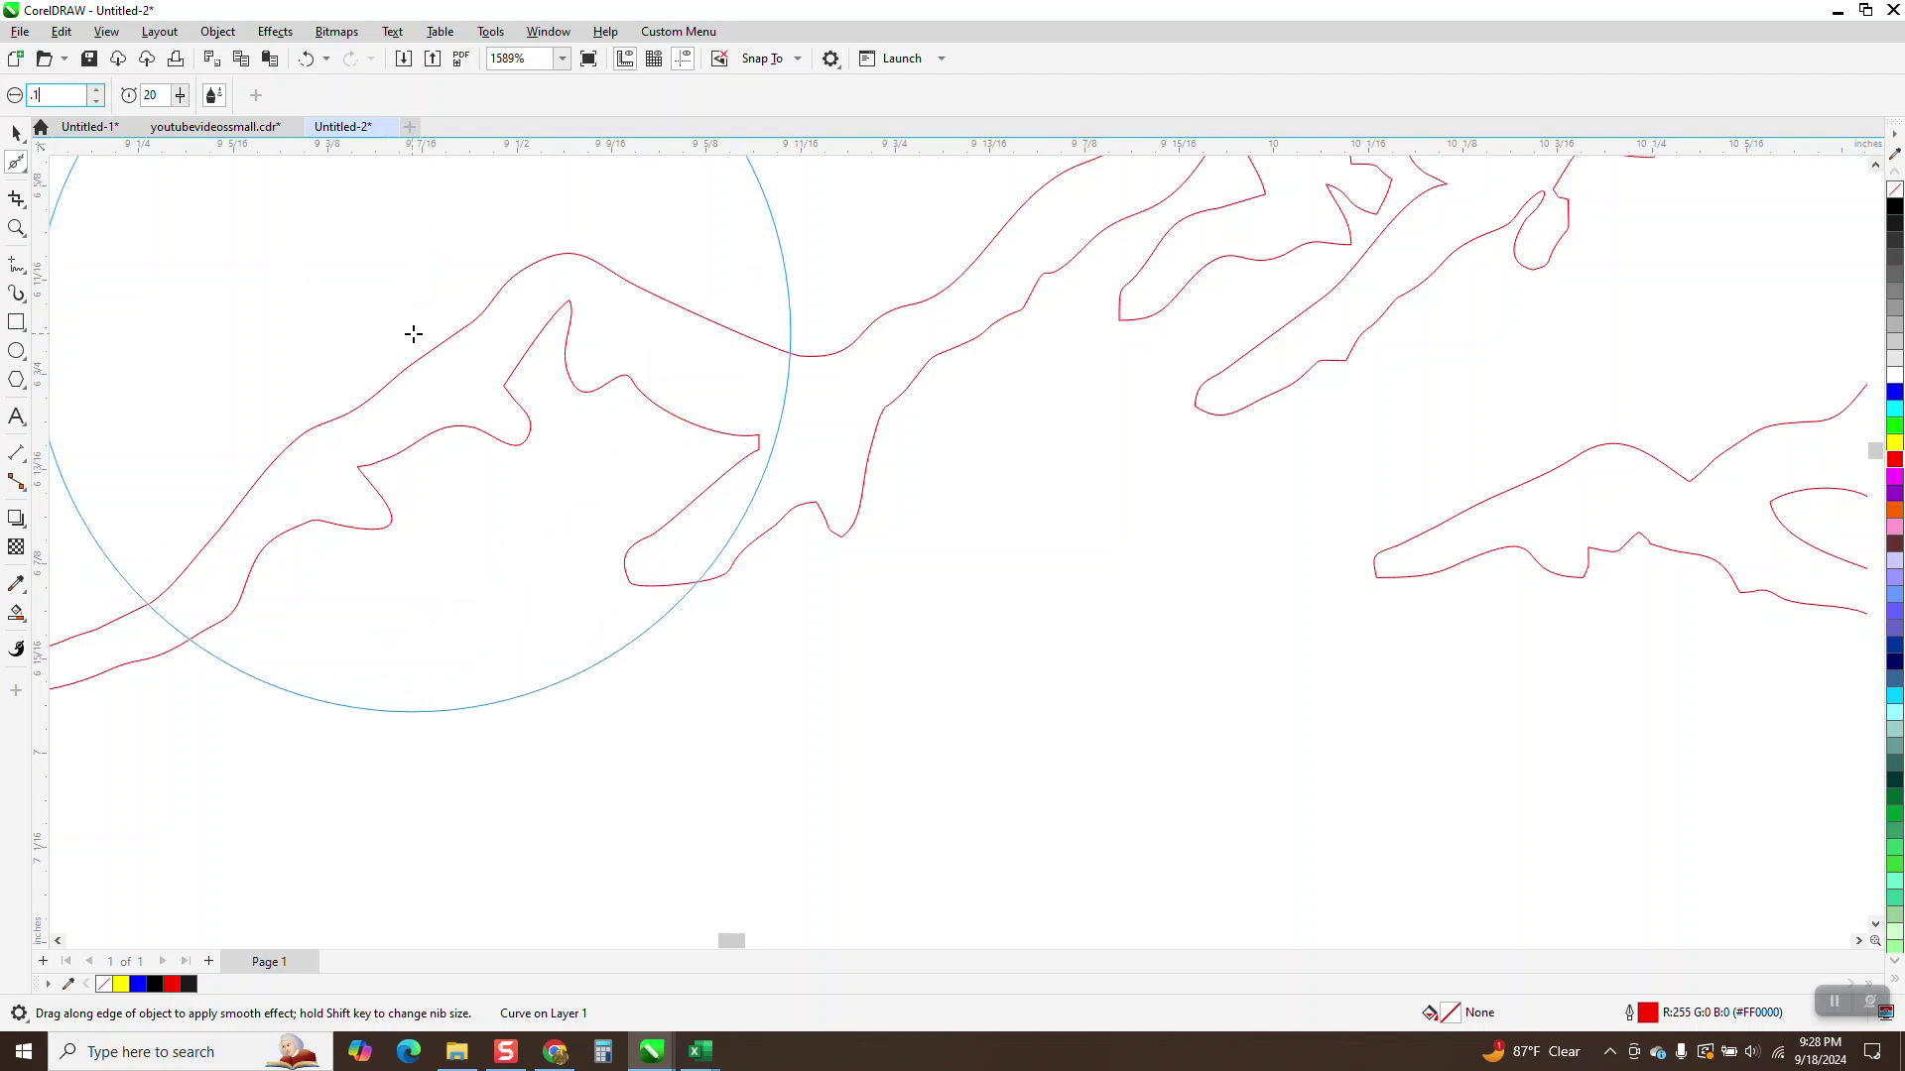
{"action": "key", "text": "Return"}
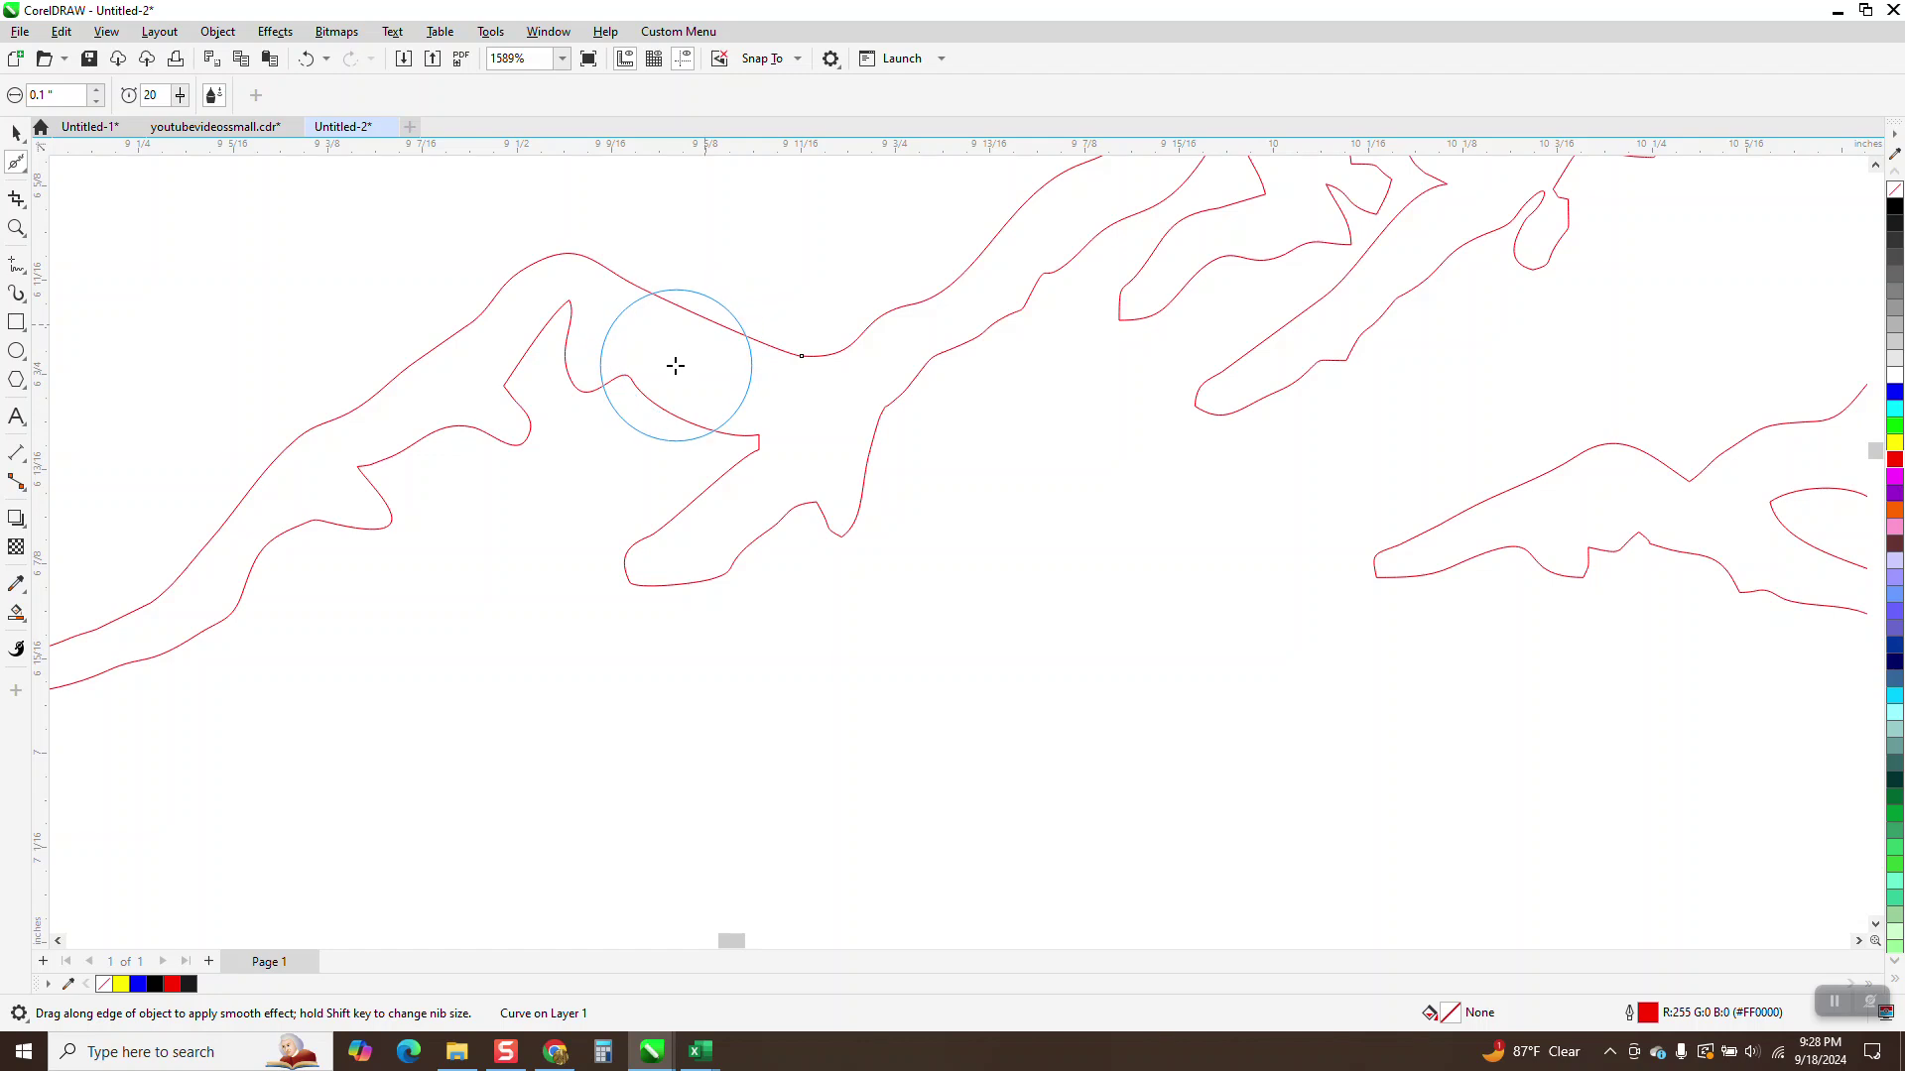
{"action": "mouse_move", "coordinate": [636, 382]}
{"action": "left_mouse_down"}
{"action": "mouse_move", "coordinate": [780, 451]}
{"action": "mouse_move", "coordinate": [743, 497]}
{"action": "left_mouse_up"}
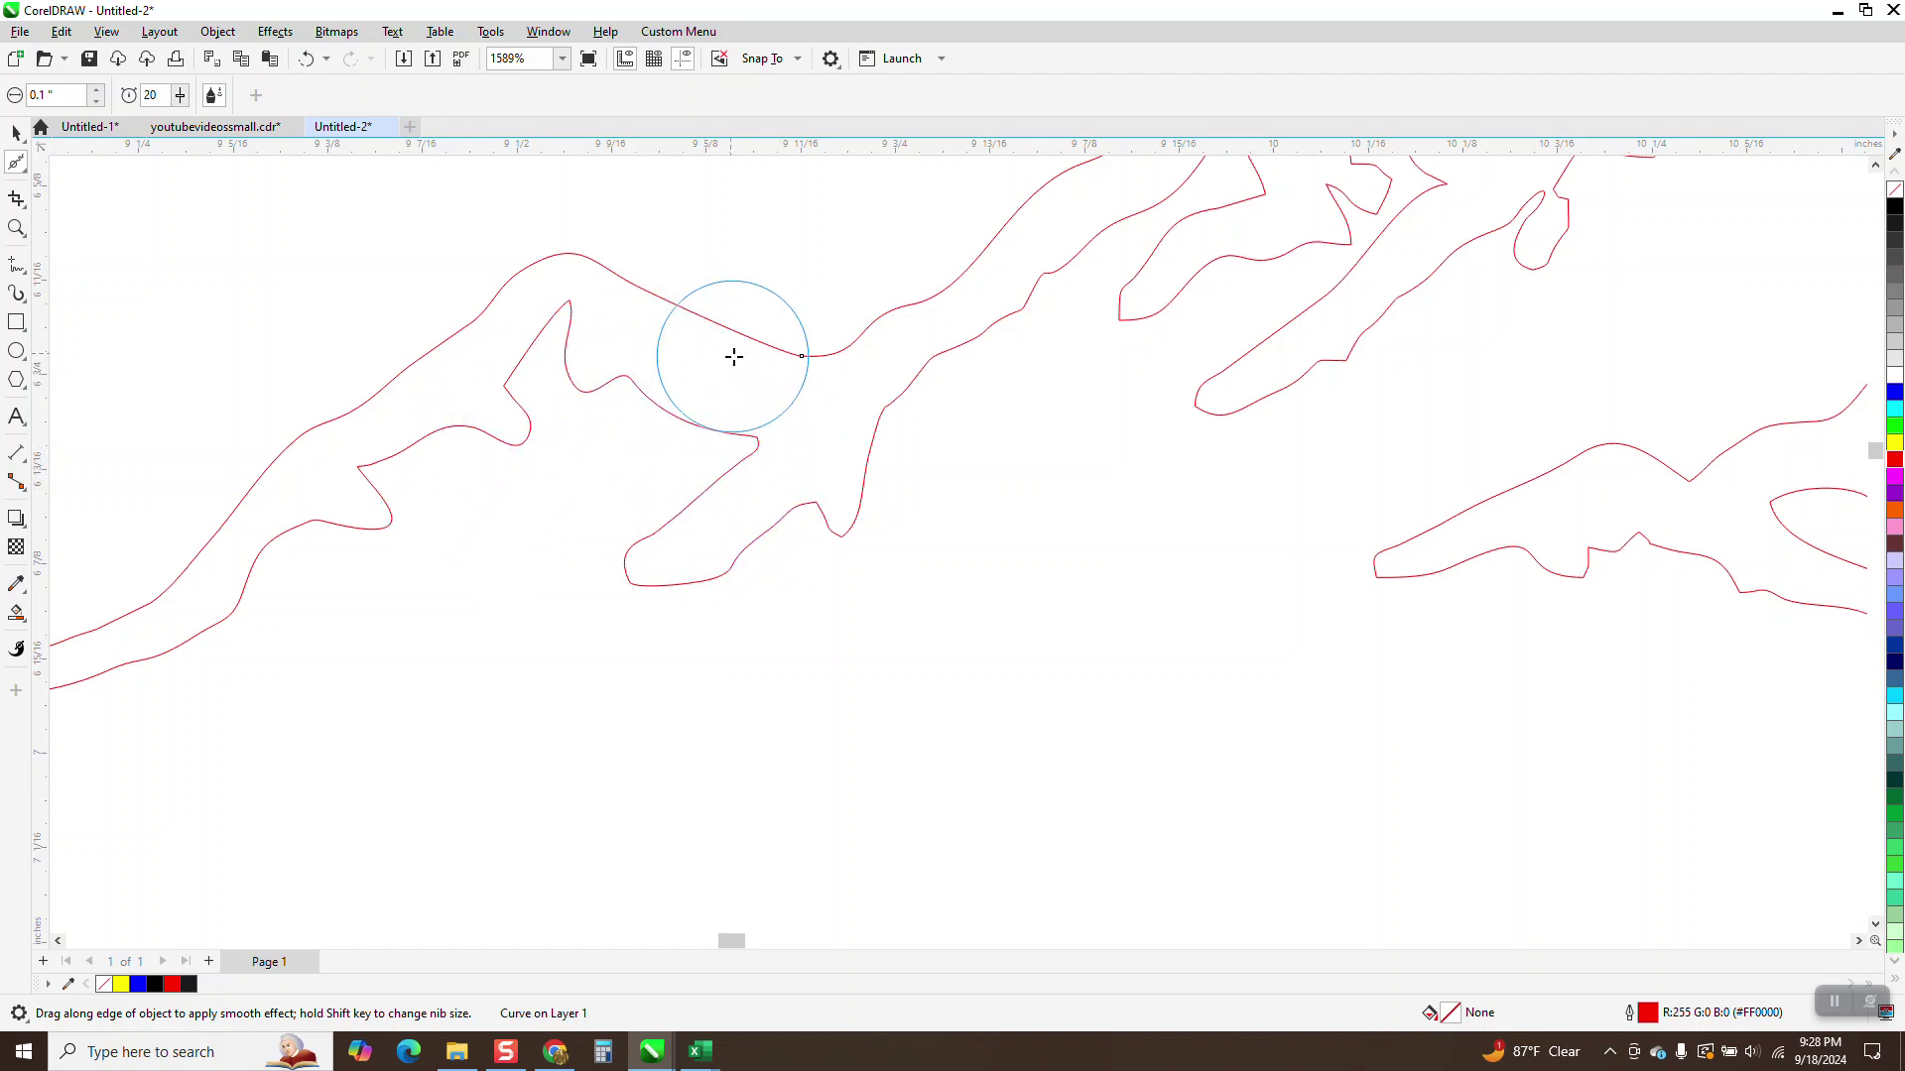
{"action": "left_click_drag", "start_coordinate": [731, 353], "coordinate": [926, 320]}
{"action": "scroll", "coordinate": [992, 426], "scroll_direction": "down", "scroll_amount": 2}
{"action": "mouse_move", "coordinate": [1071, 407]}
{"action": "left_mouse_down"}
{"action": "mouse_move", "coordinate": [1161, 311]}
{"action": "mouse_move", "coordinate": [1234, 299]}
{"action": "mouse_move", "coordinate": [1275, 331]}
{"action": "left_mouse_up"}
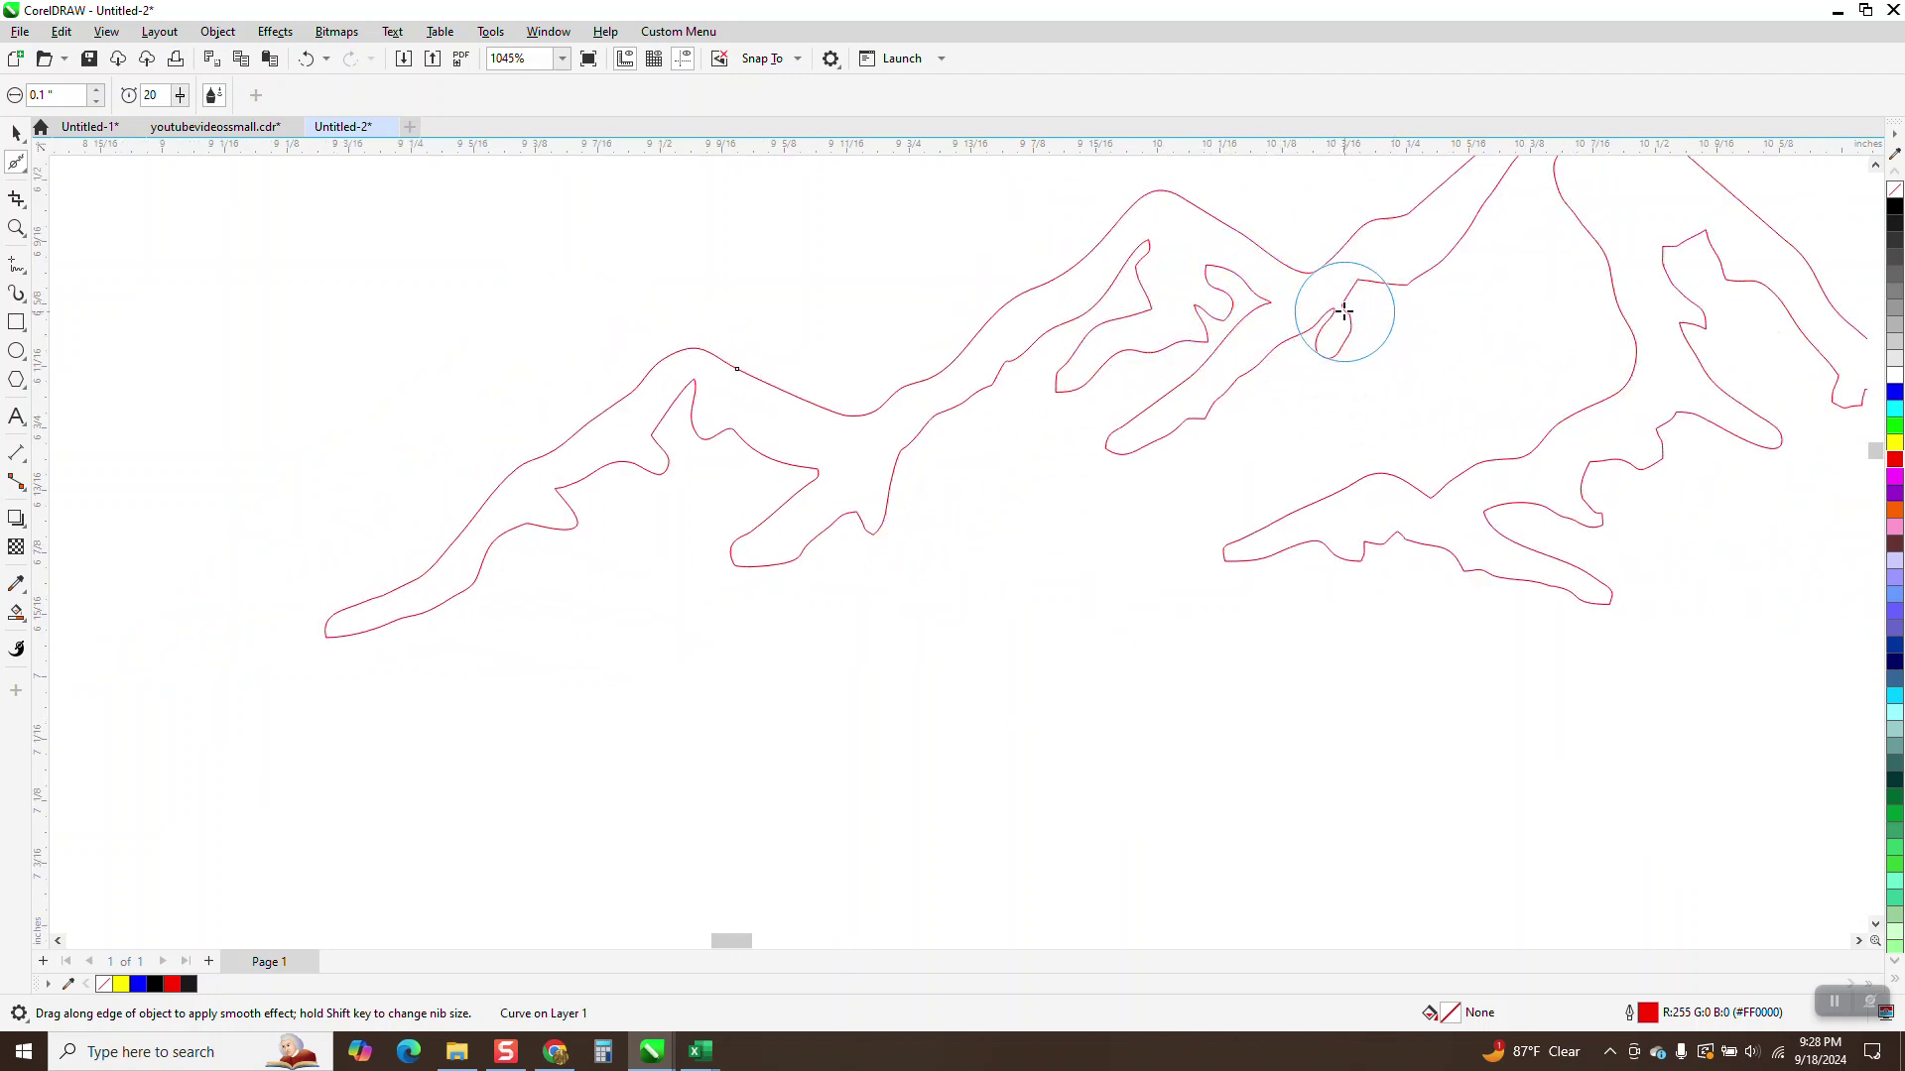
{"action": "left_click", "coordinate": [16, 227]}
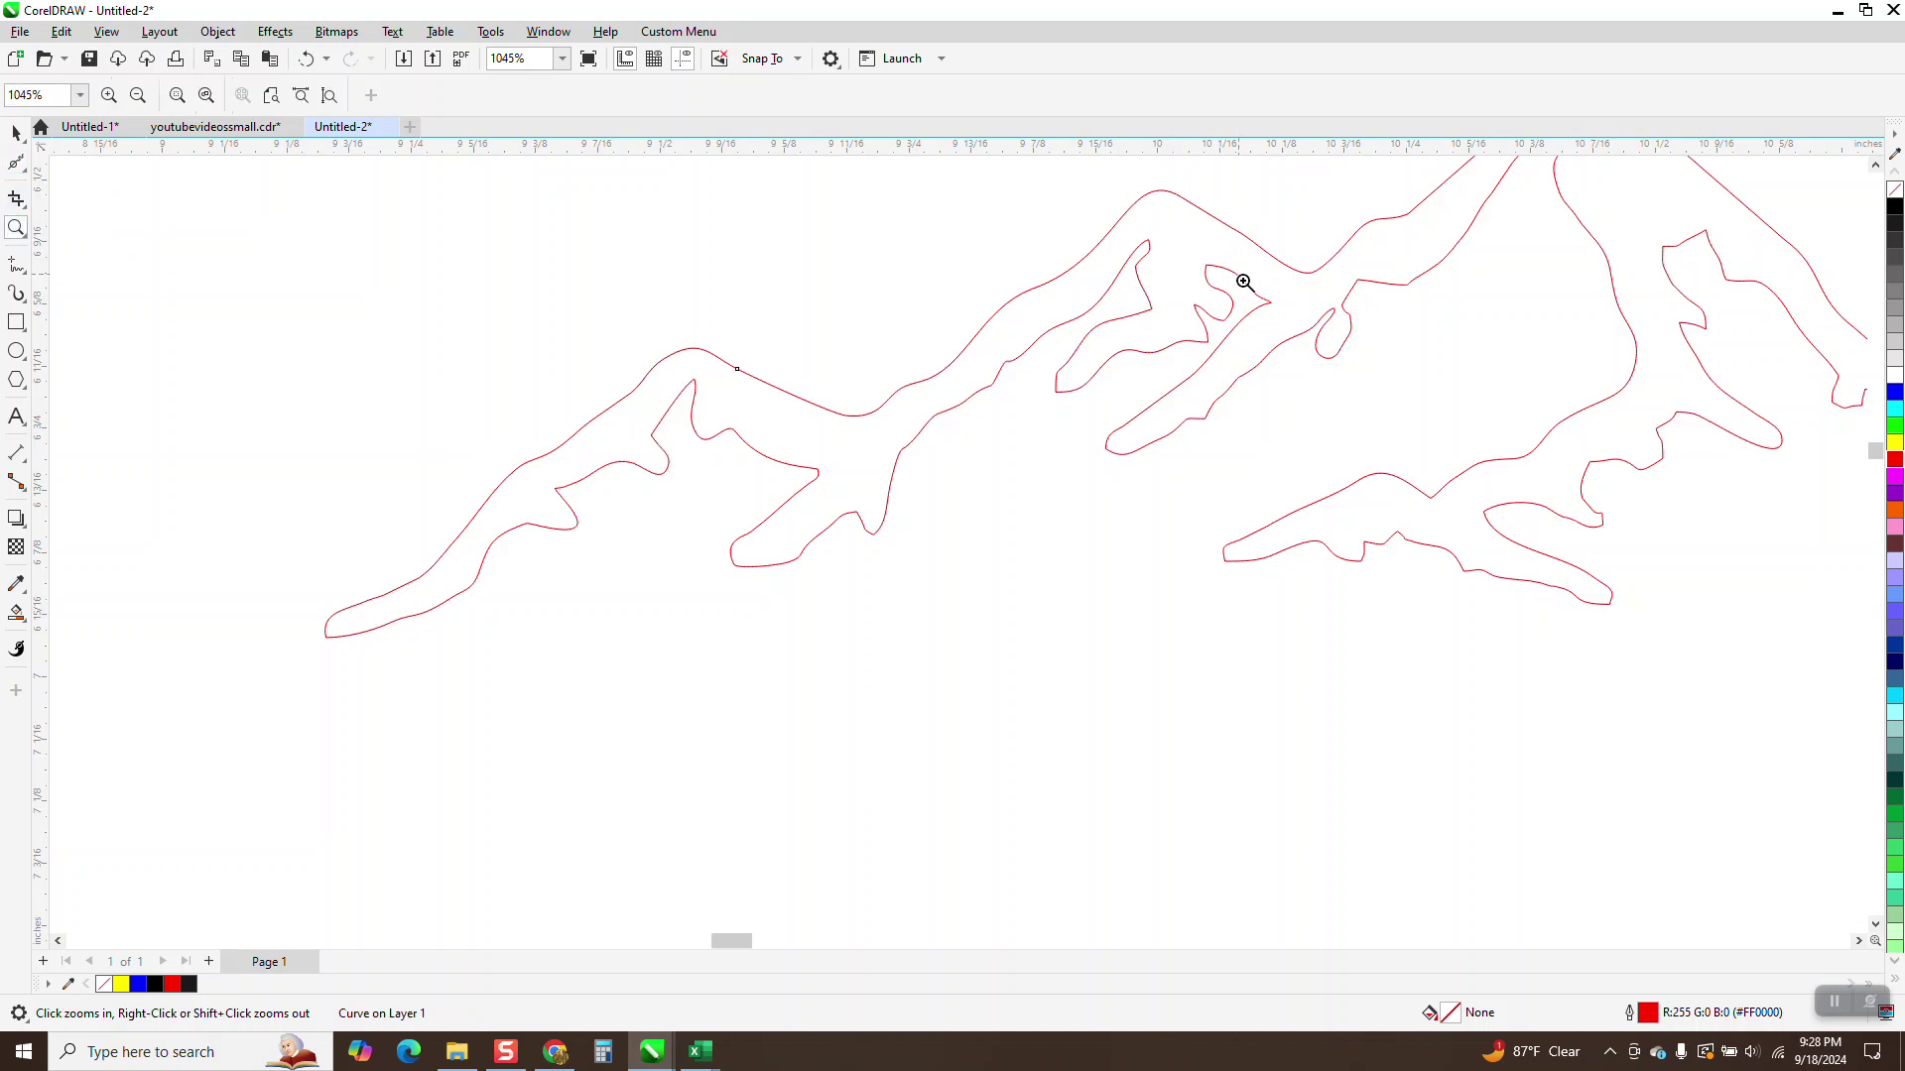
{"action": "left_click_drag", "start_coordinate": [1235, 284], "coordinate": [1448, 421]}
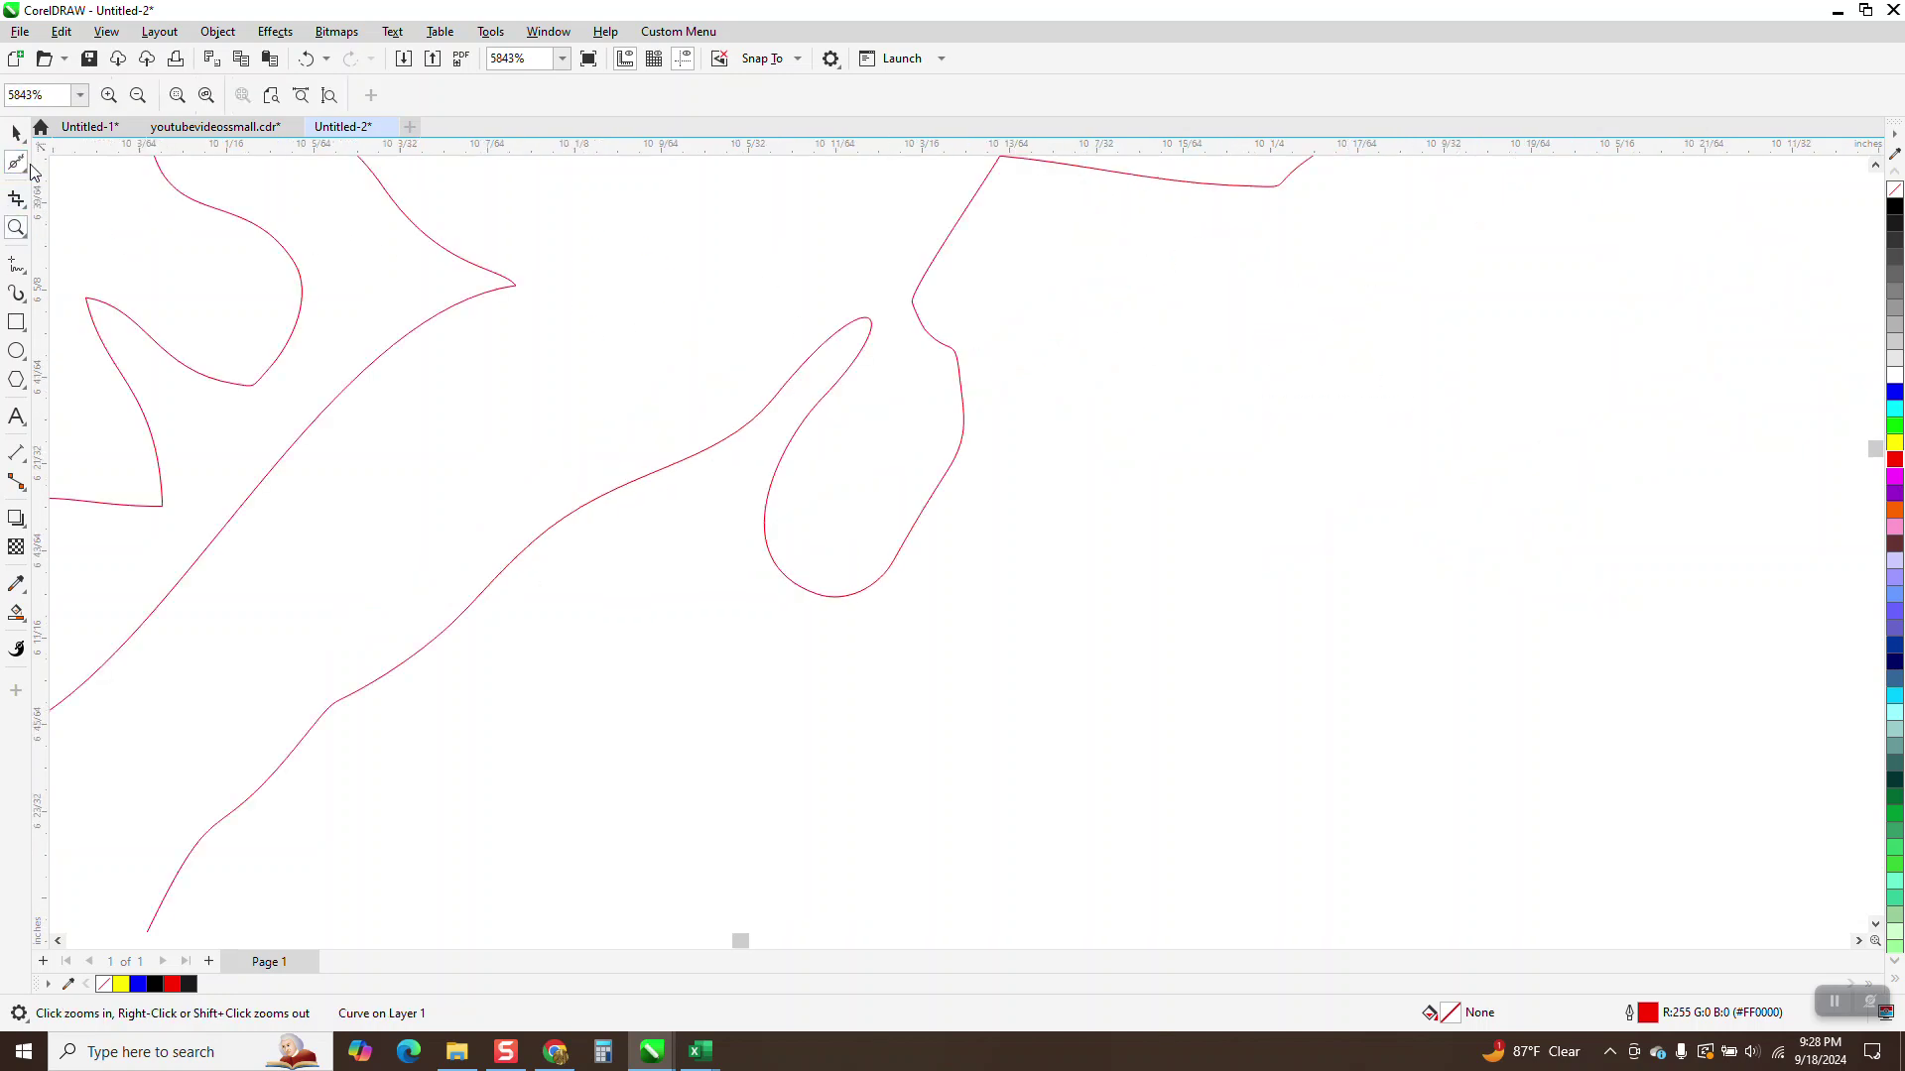
{"action": "left_click", "coordinate": [16, 162]}
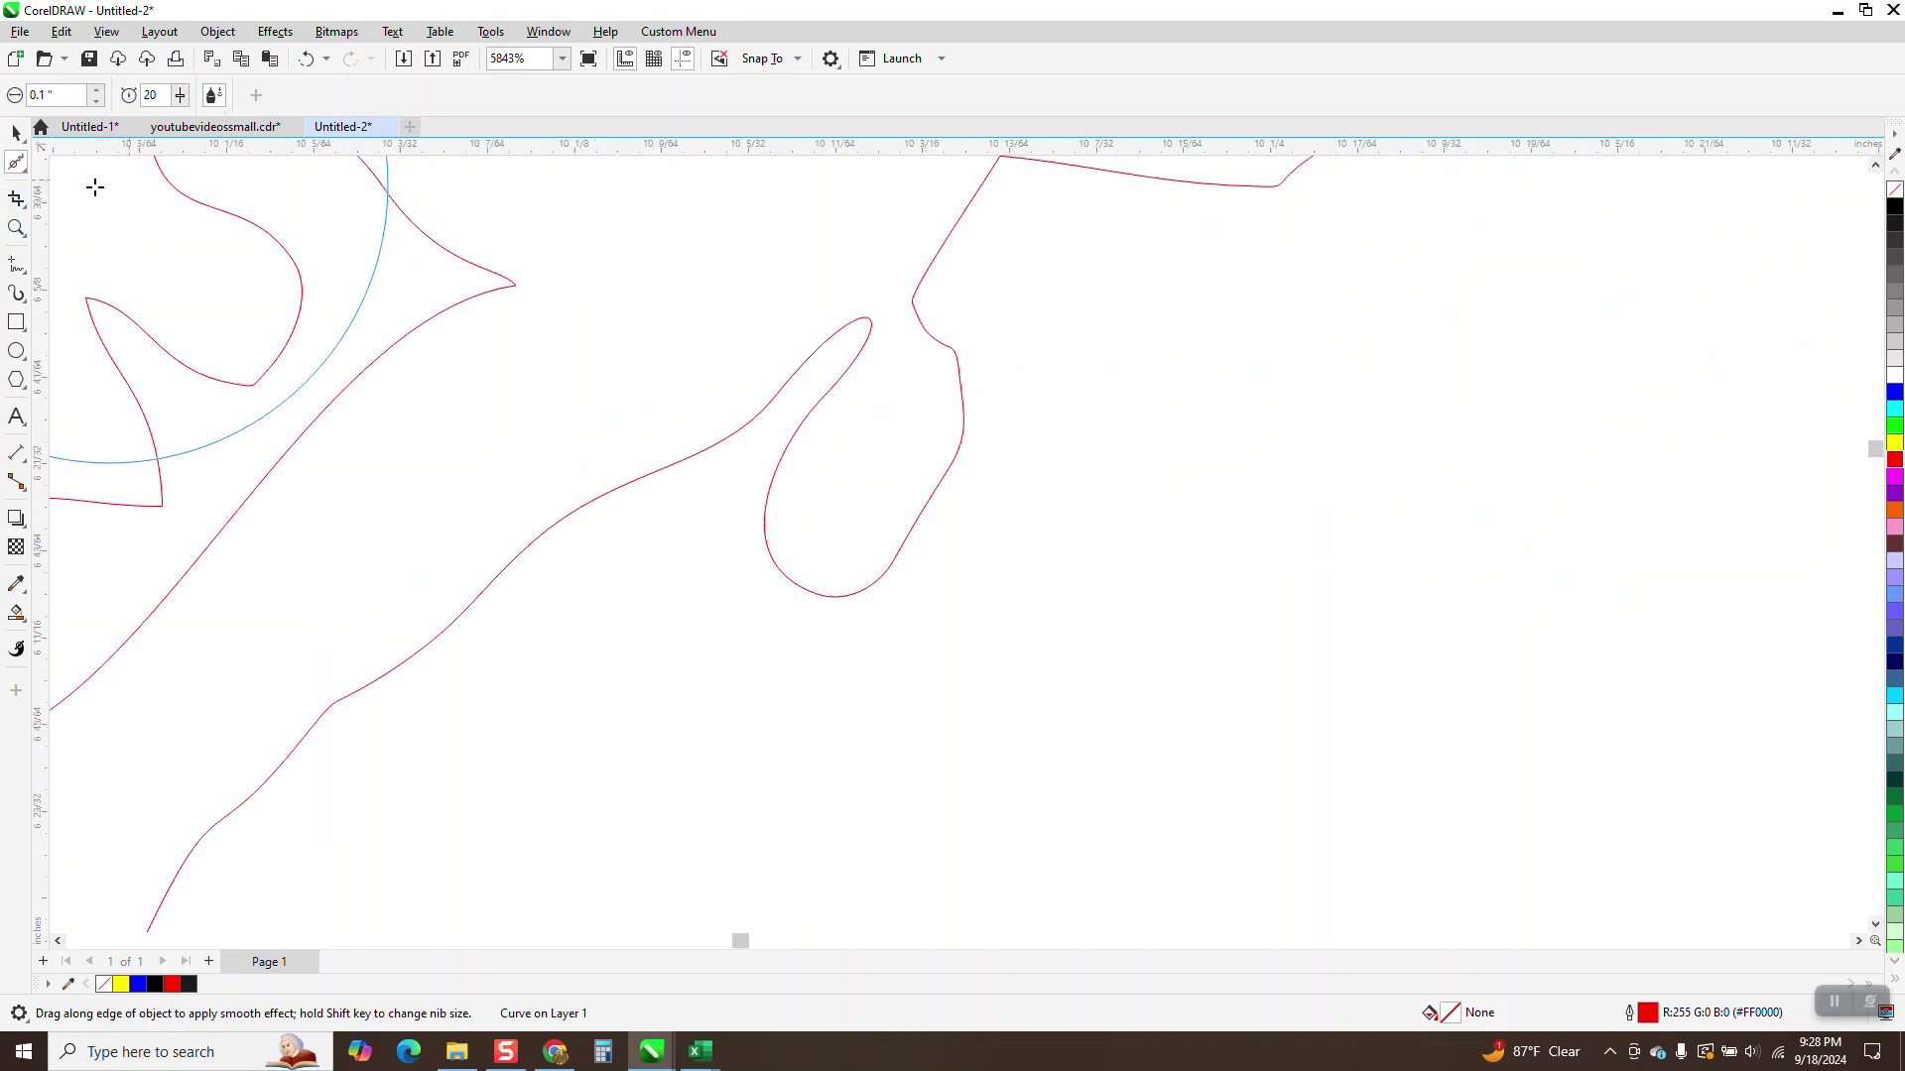
Pull the central-peak loop's node down-left and delete an extra node, leaving 205 nodes.
{"action": "left_click", "coordinate": [24, 174]}
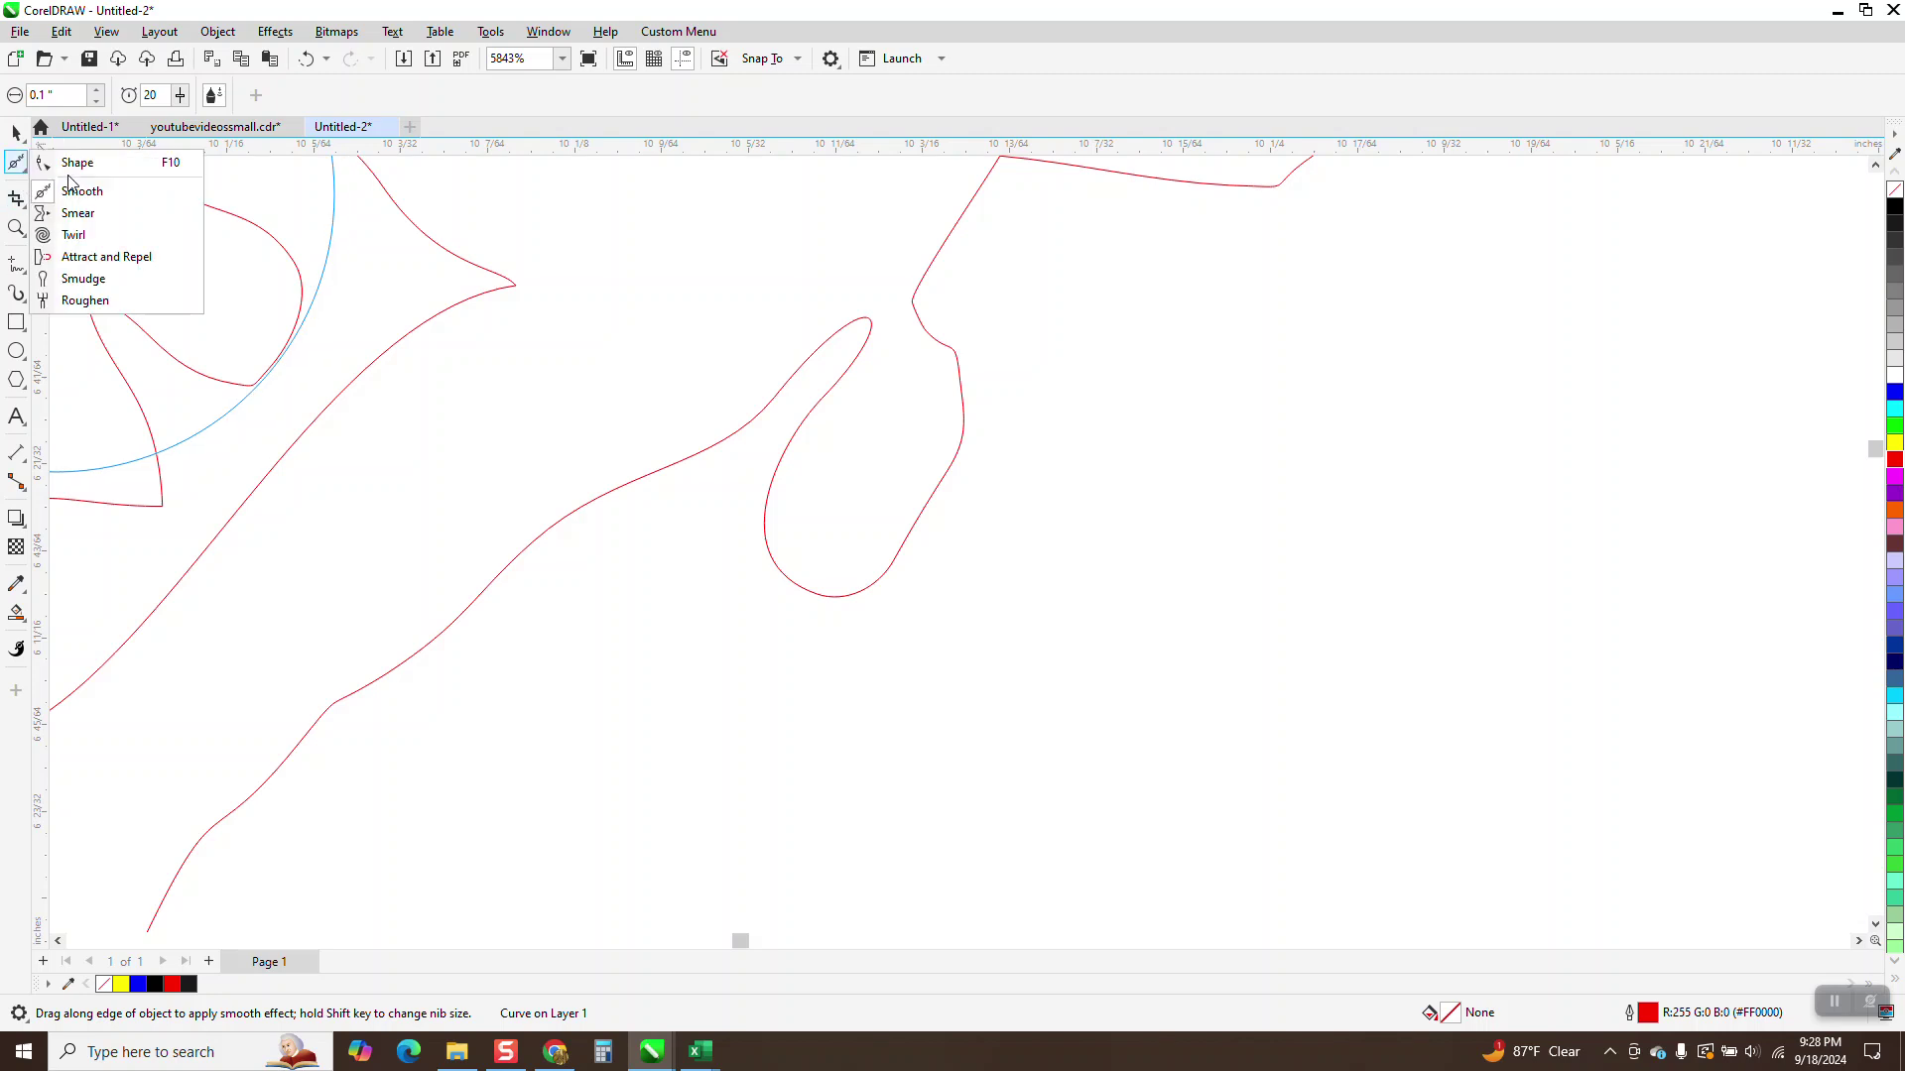
{"action": "left_click", "coordinate": [69, 167]}
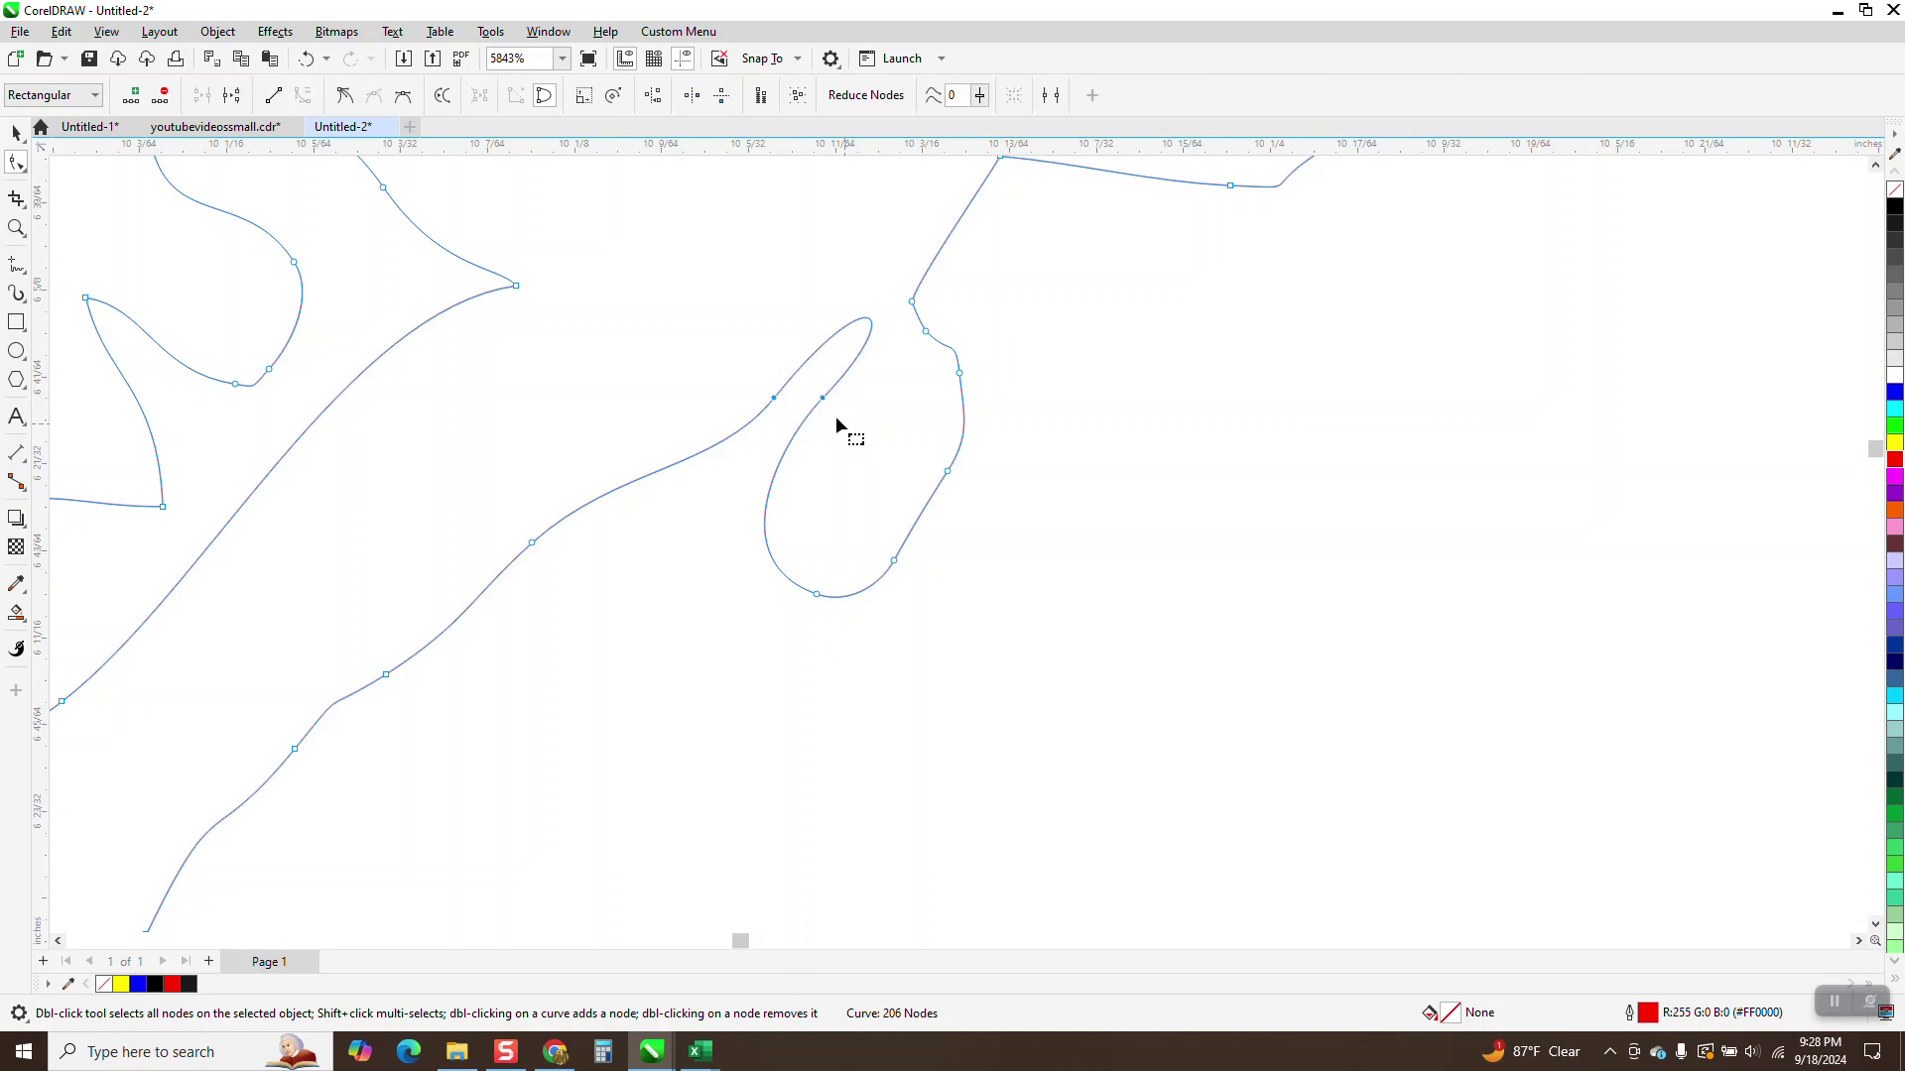
{"action": "left_click_drag", "start_coordinate": [823, 402], "coordinate": [777, 446]}
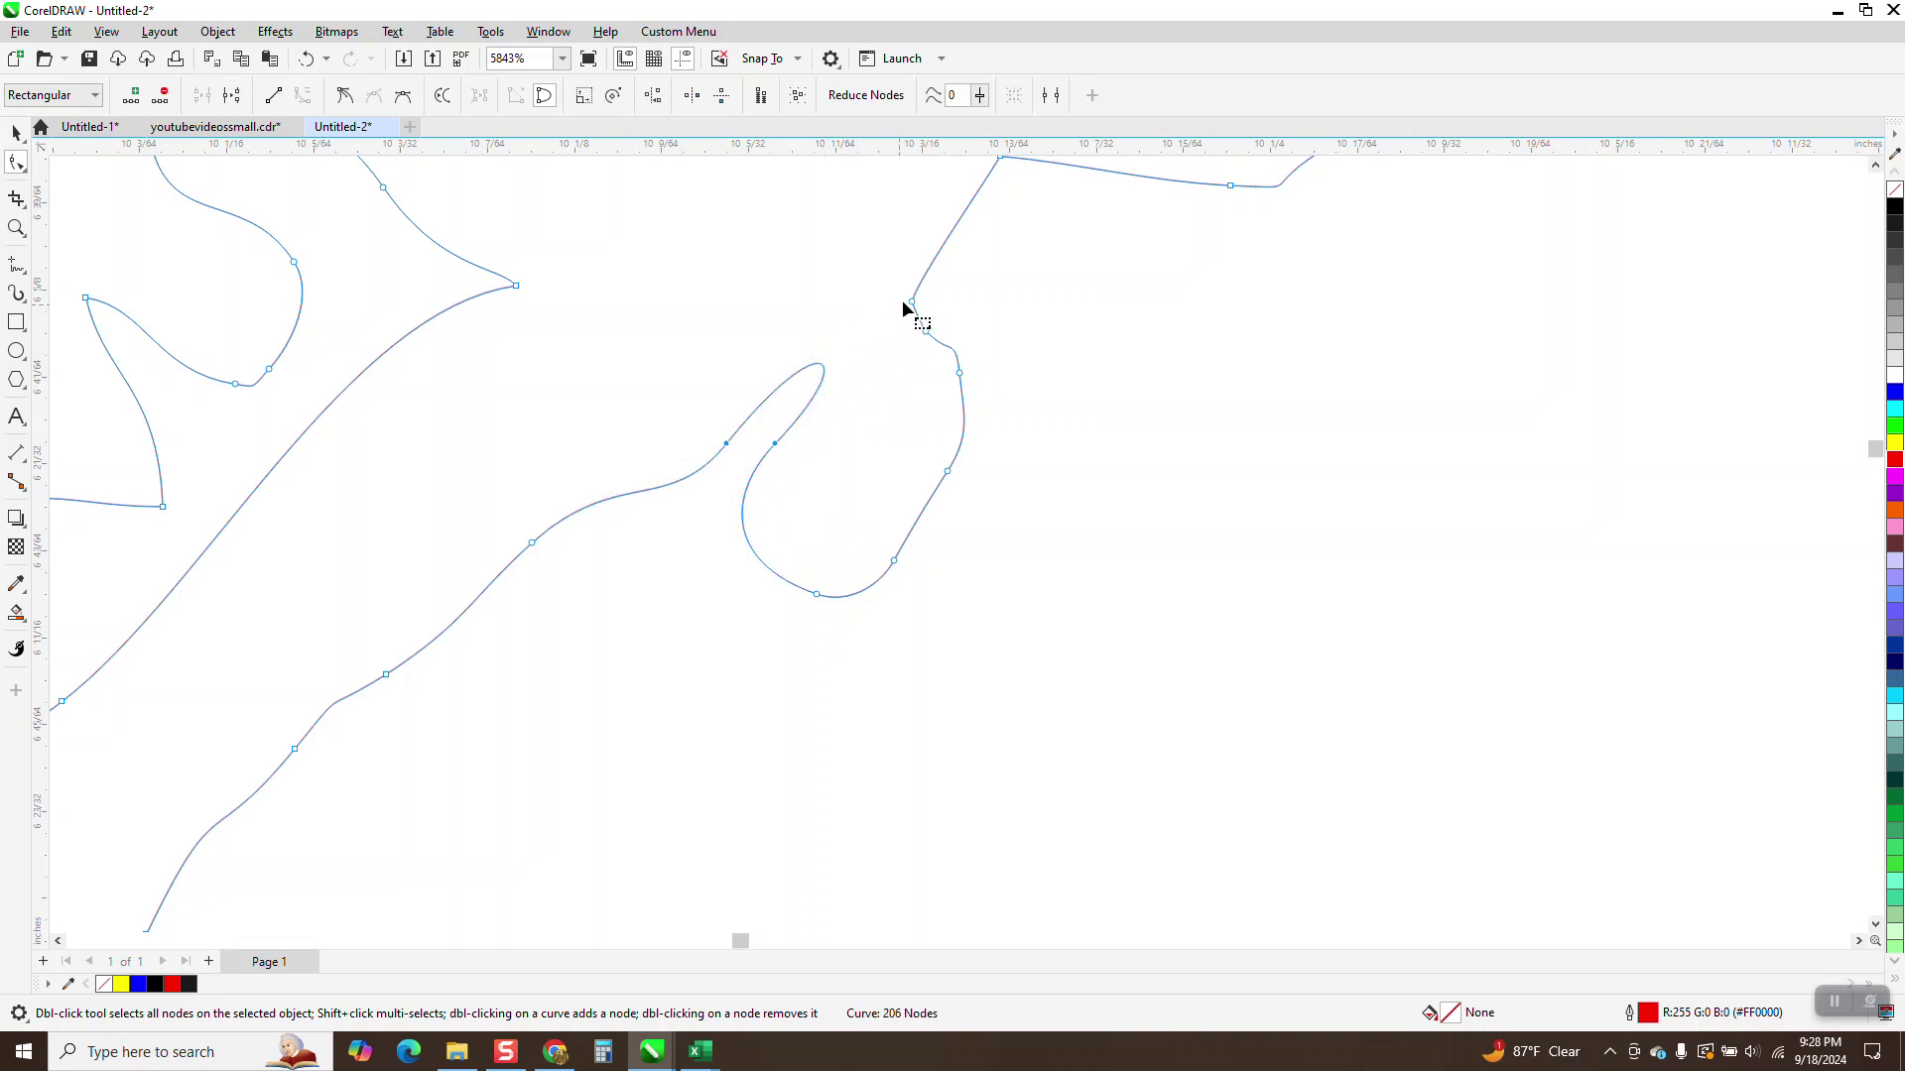
{"action": "key", "text": "Delete"}
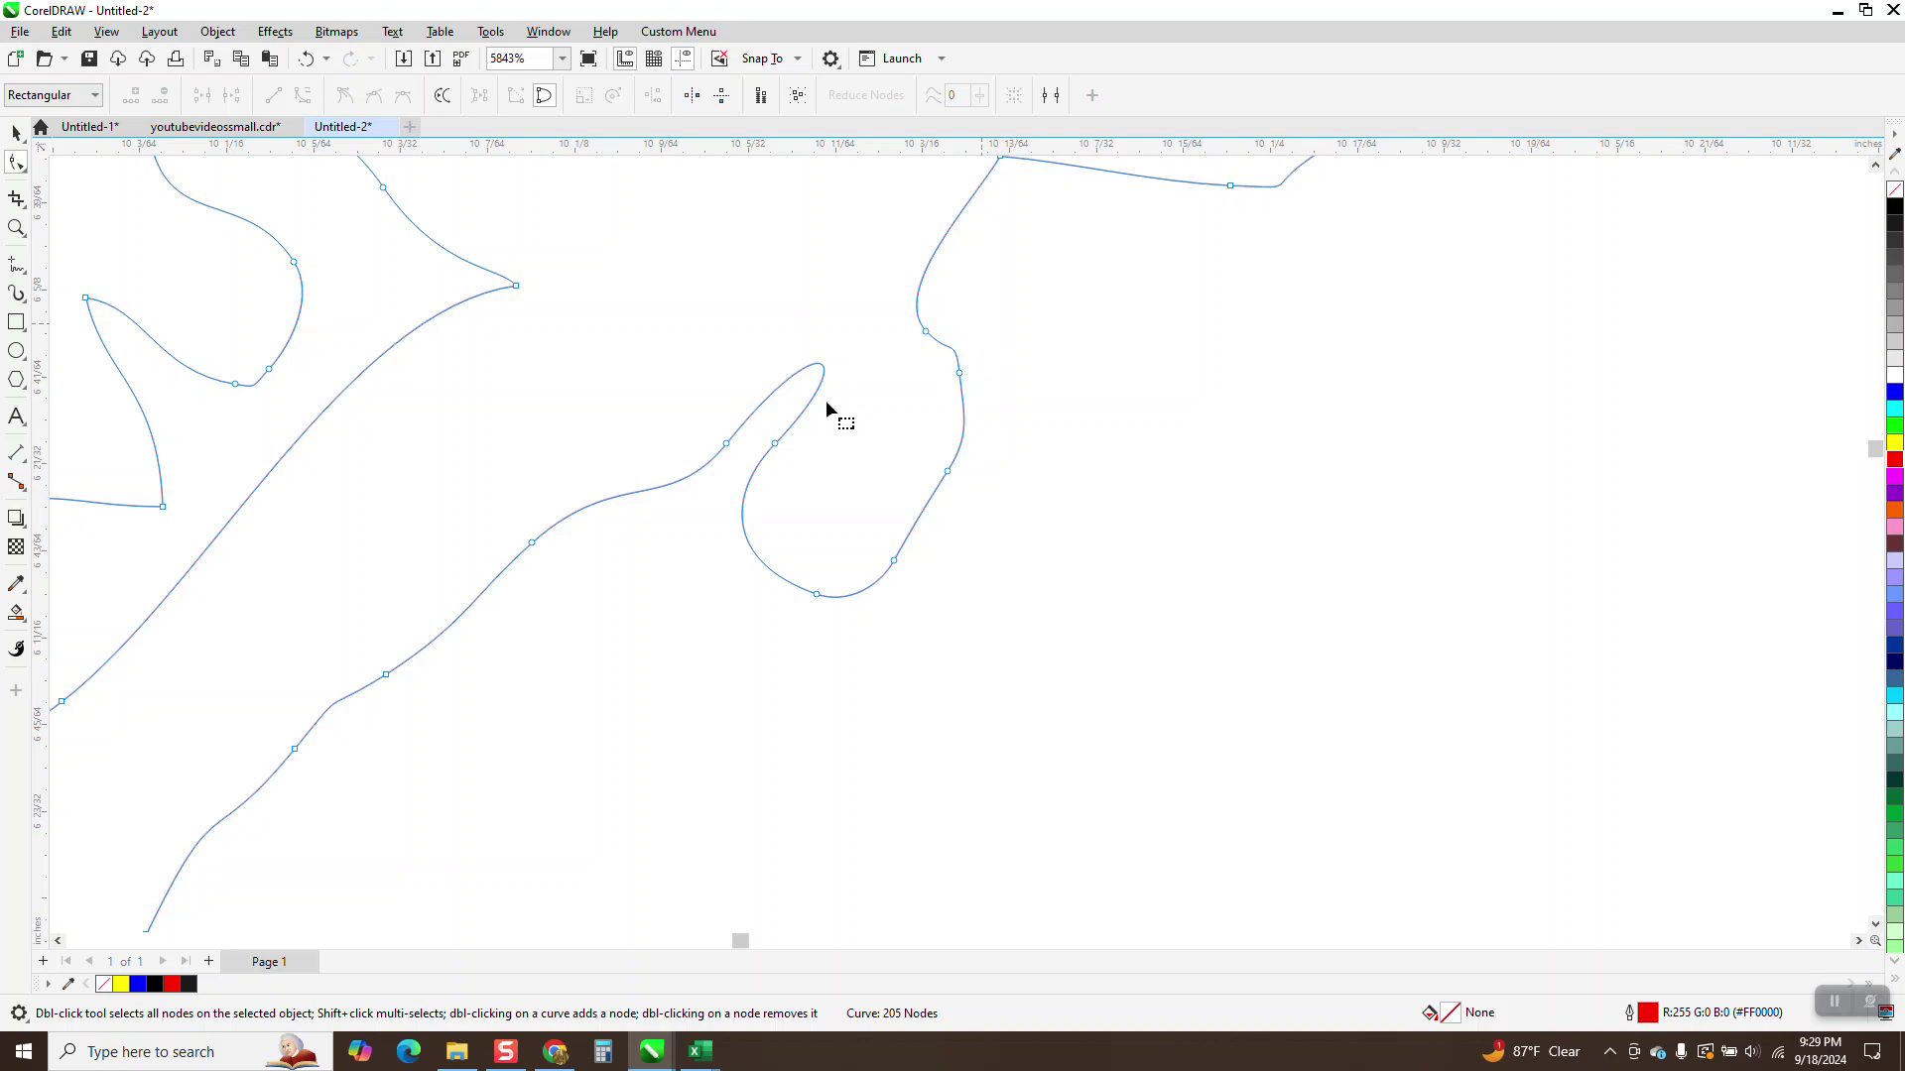
{"action": "scroll", "coordinate": [759, 468], "scroll_direction": "down", "scroll_amount": 2}
{"action": "scroll", "coordinate": [759, 468], "scroll_direction": "down", "scroll_amount": 3}
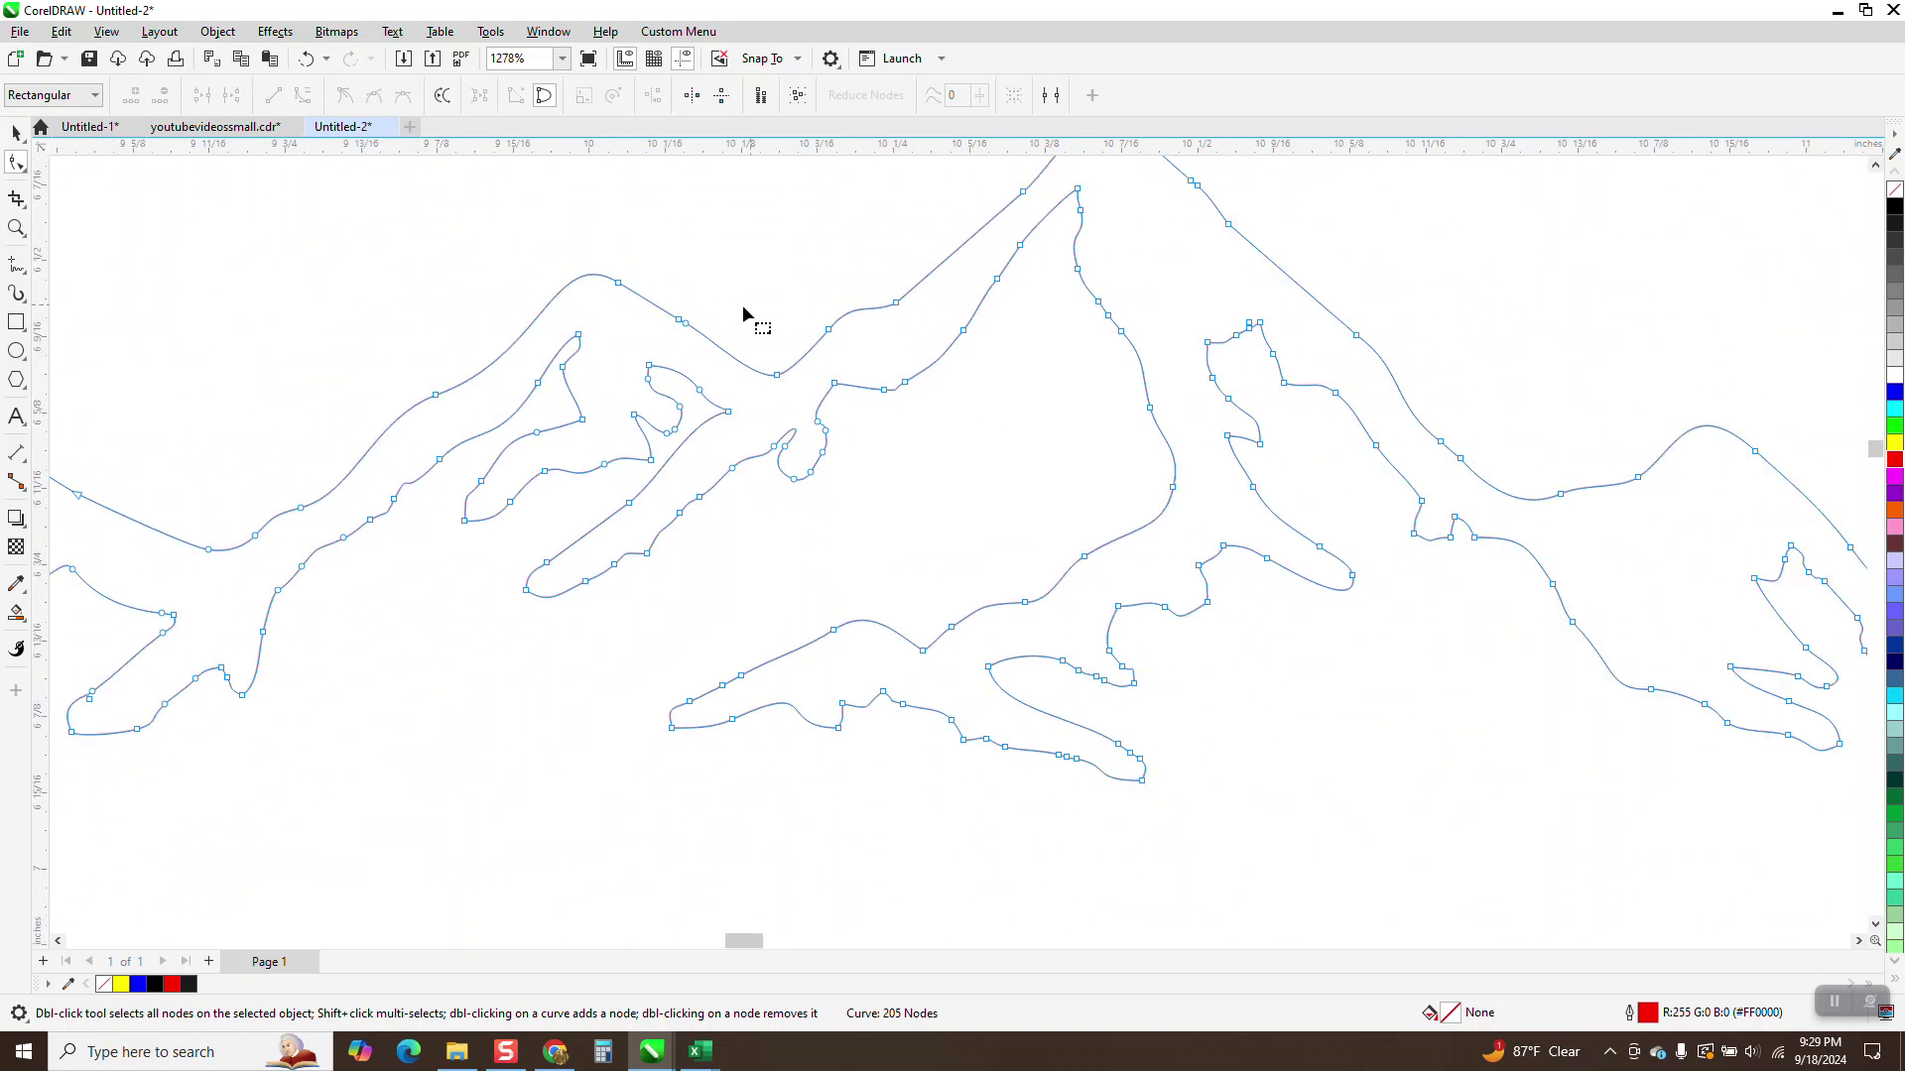
{"action": "scroll", "coordinate": [1091, 417], "scroll_direction": "down", "scroll_amount": 1}
{"action": "scroll", "coordinate": [1337, 379], "scroll_direction": "down", "scroll_amount": 2}
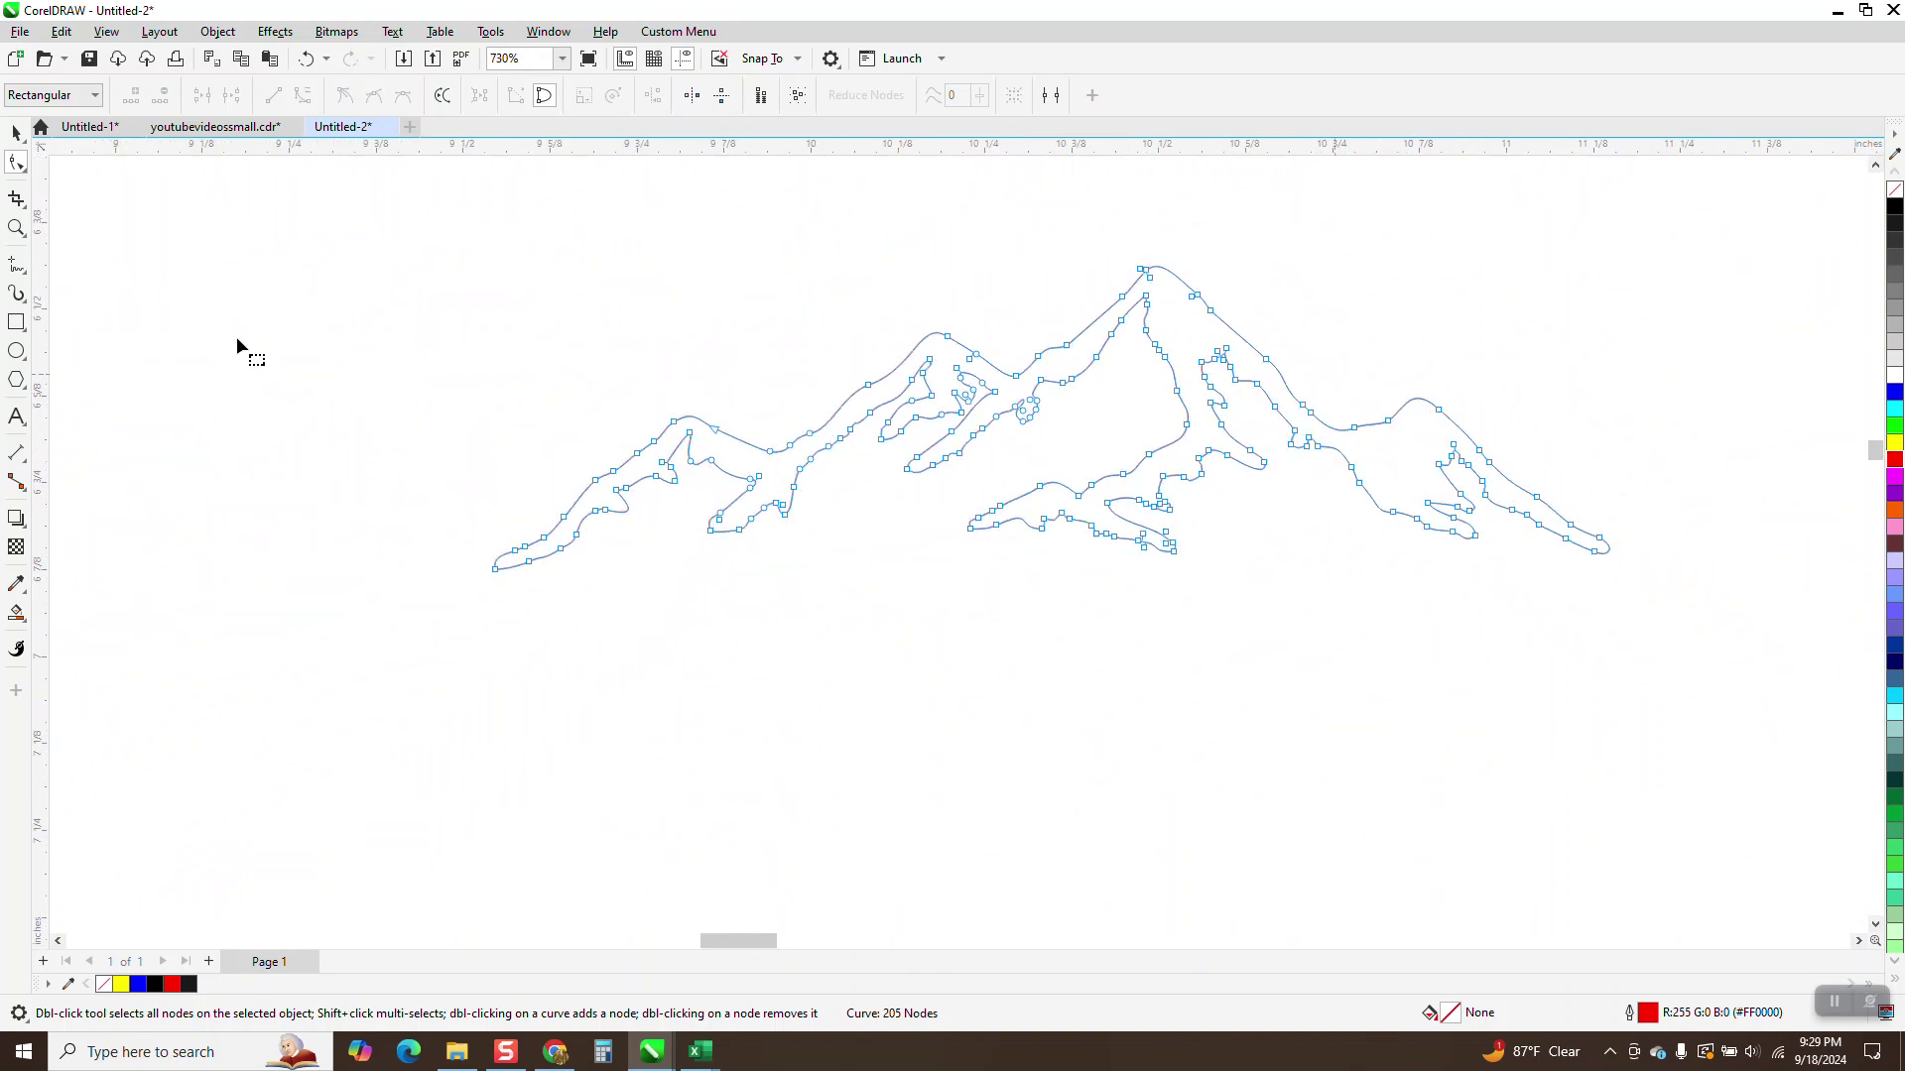
{"action": "key", "text": "space"}
Scale up the mountain outline and delete the two small reference mountain images.
{"action": "scroll", "coordinate": [684, 417], "scroll_direction": "down", "scroll_amount": 4}
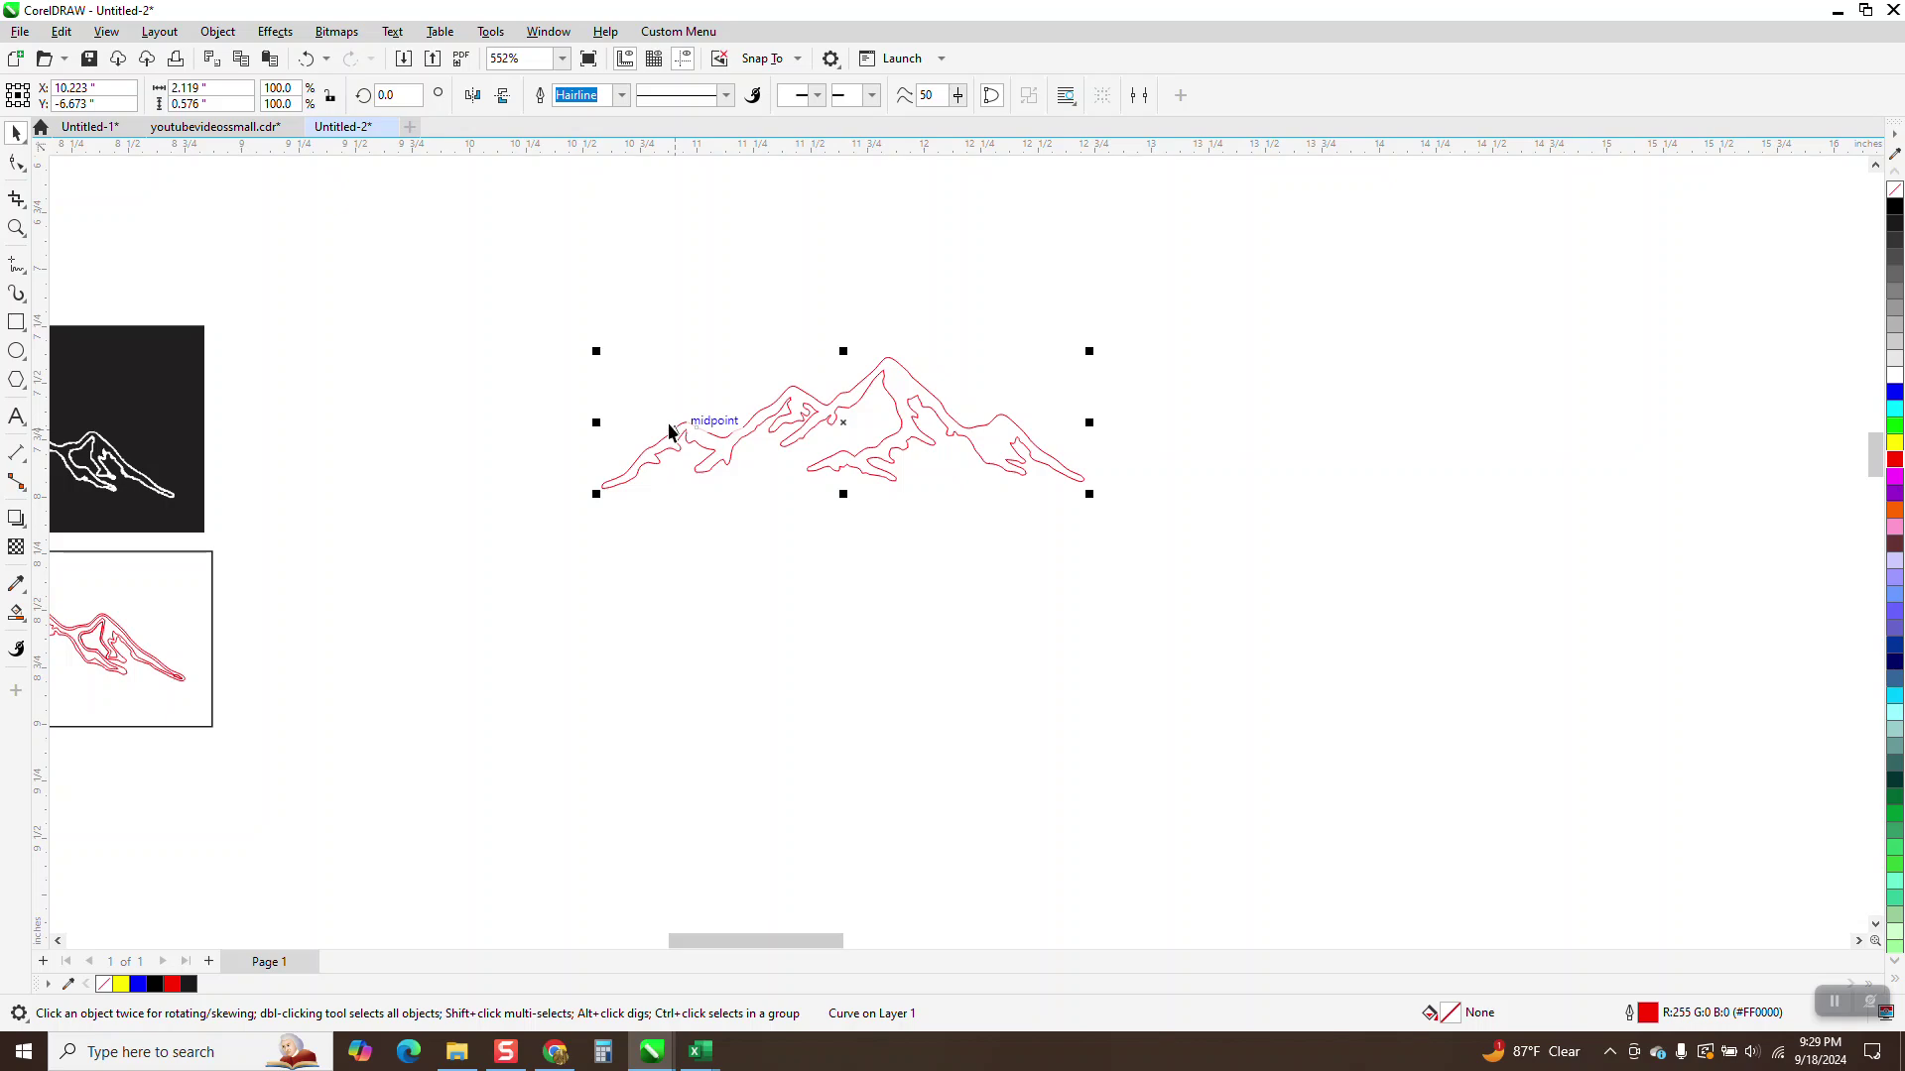
{"action": "scroll", "coordinate": [696, 405], "scroll_direction": "down", "scroll_amount": 4}
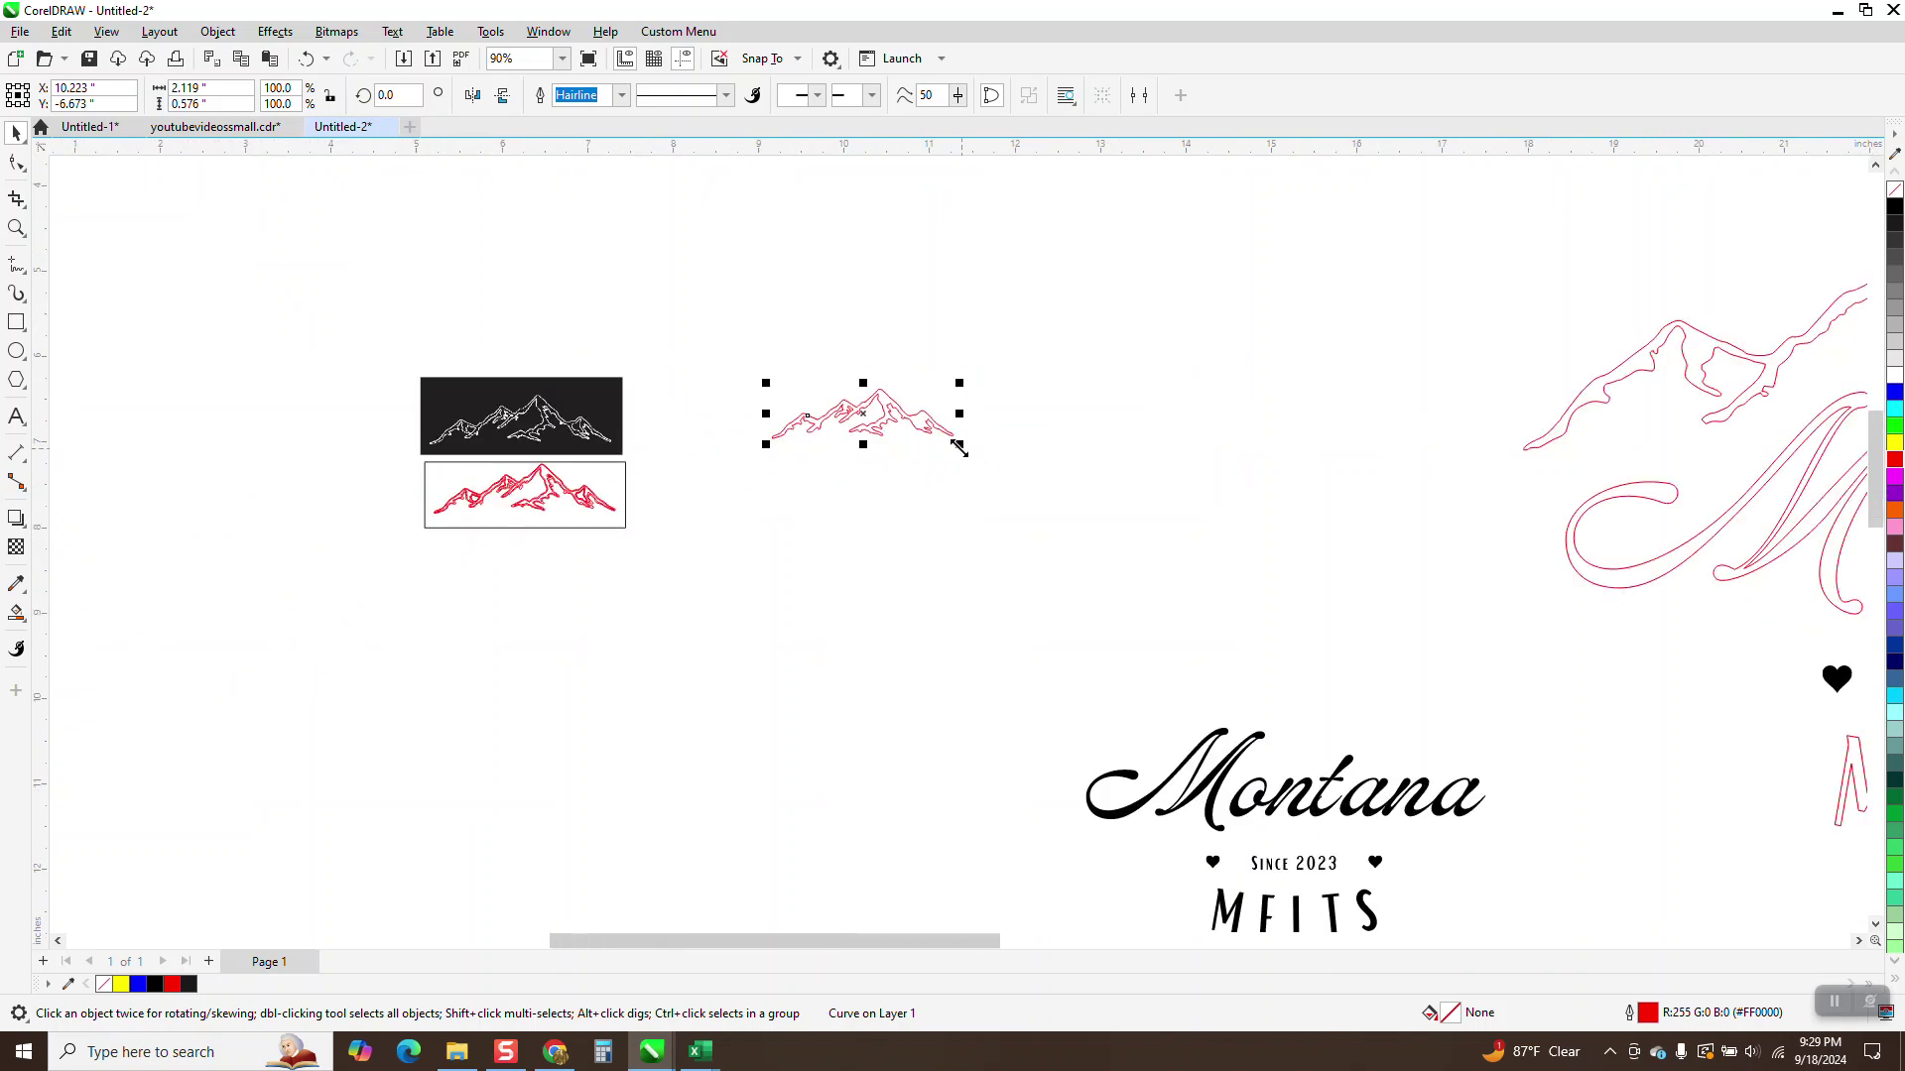
{"action": "left_click_drag", "start_coordinate": [956, 442], "coordinate": [1476, 586]}
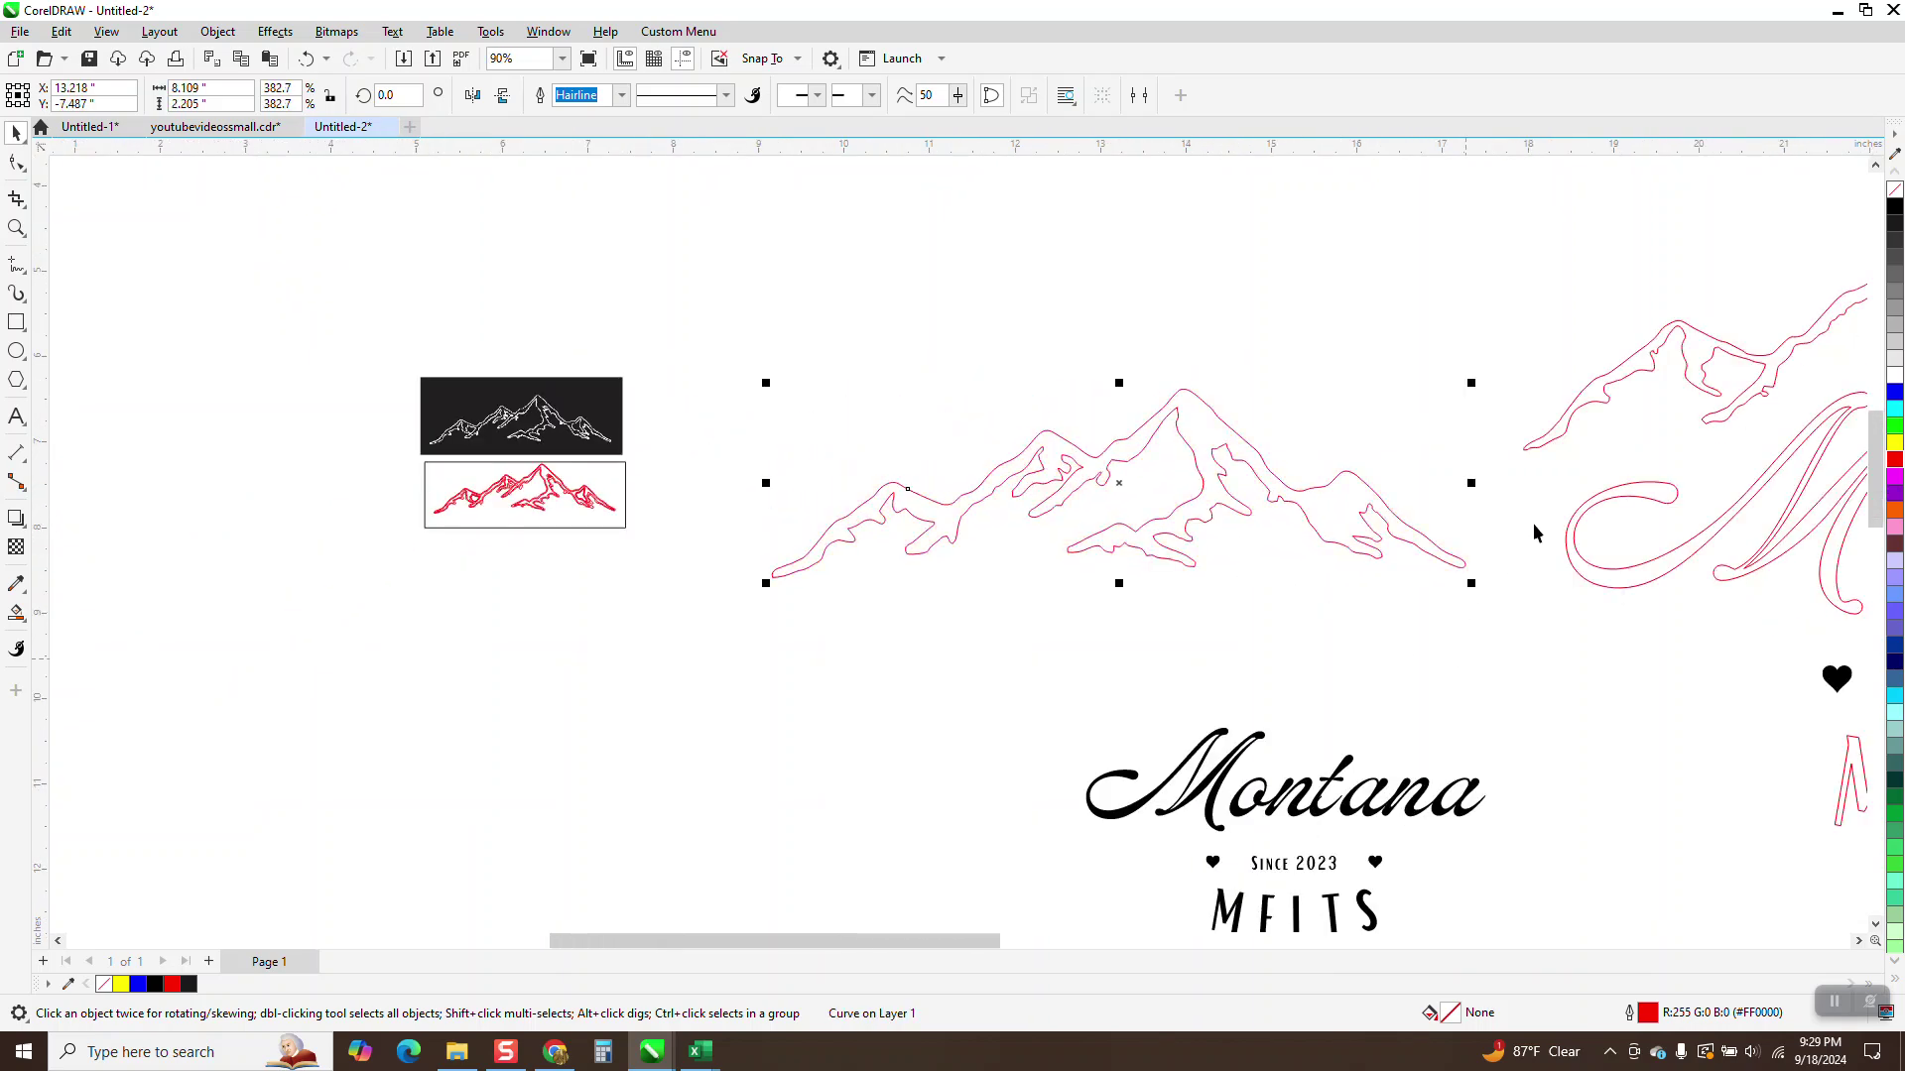
{"action": "scroll", "coordinate": [1366, 483], "scroll_direction": "down", "scroll_amount": 2}
{"action": "scroll", "coordinate": [1366, 483], "scroll_direction": "down", "scroll_amount": 2}
{"action": "left_click_drag", "start_coordinate": [881, 390], "coordinate": [1043, 545]}
{"action": "key", "text": "Delete"}
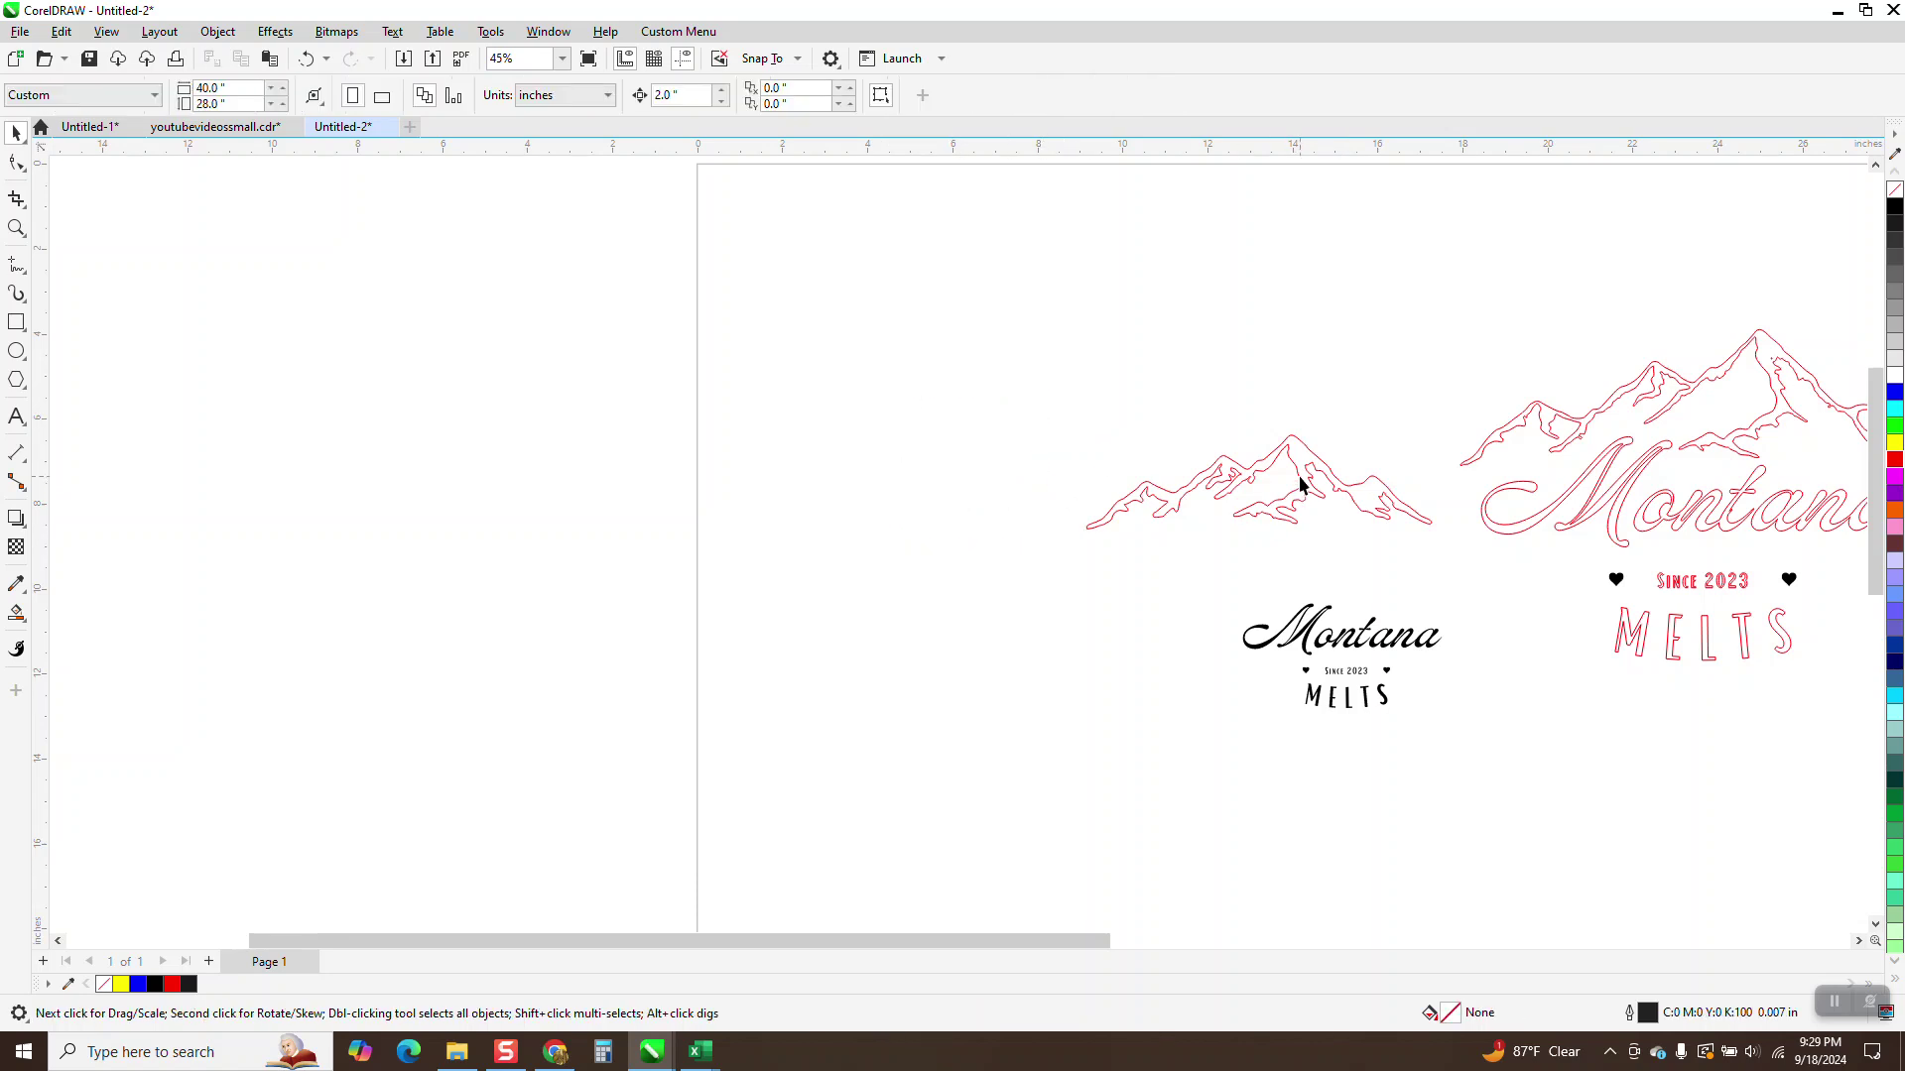
Move the mountain outline onto the page top and enlarge it to about 14.687 by 3.993 inches.
{"action": "left_click_drag", "start_coordinate": [1300, 484], "coordinate": [1041, 388]}
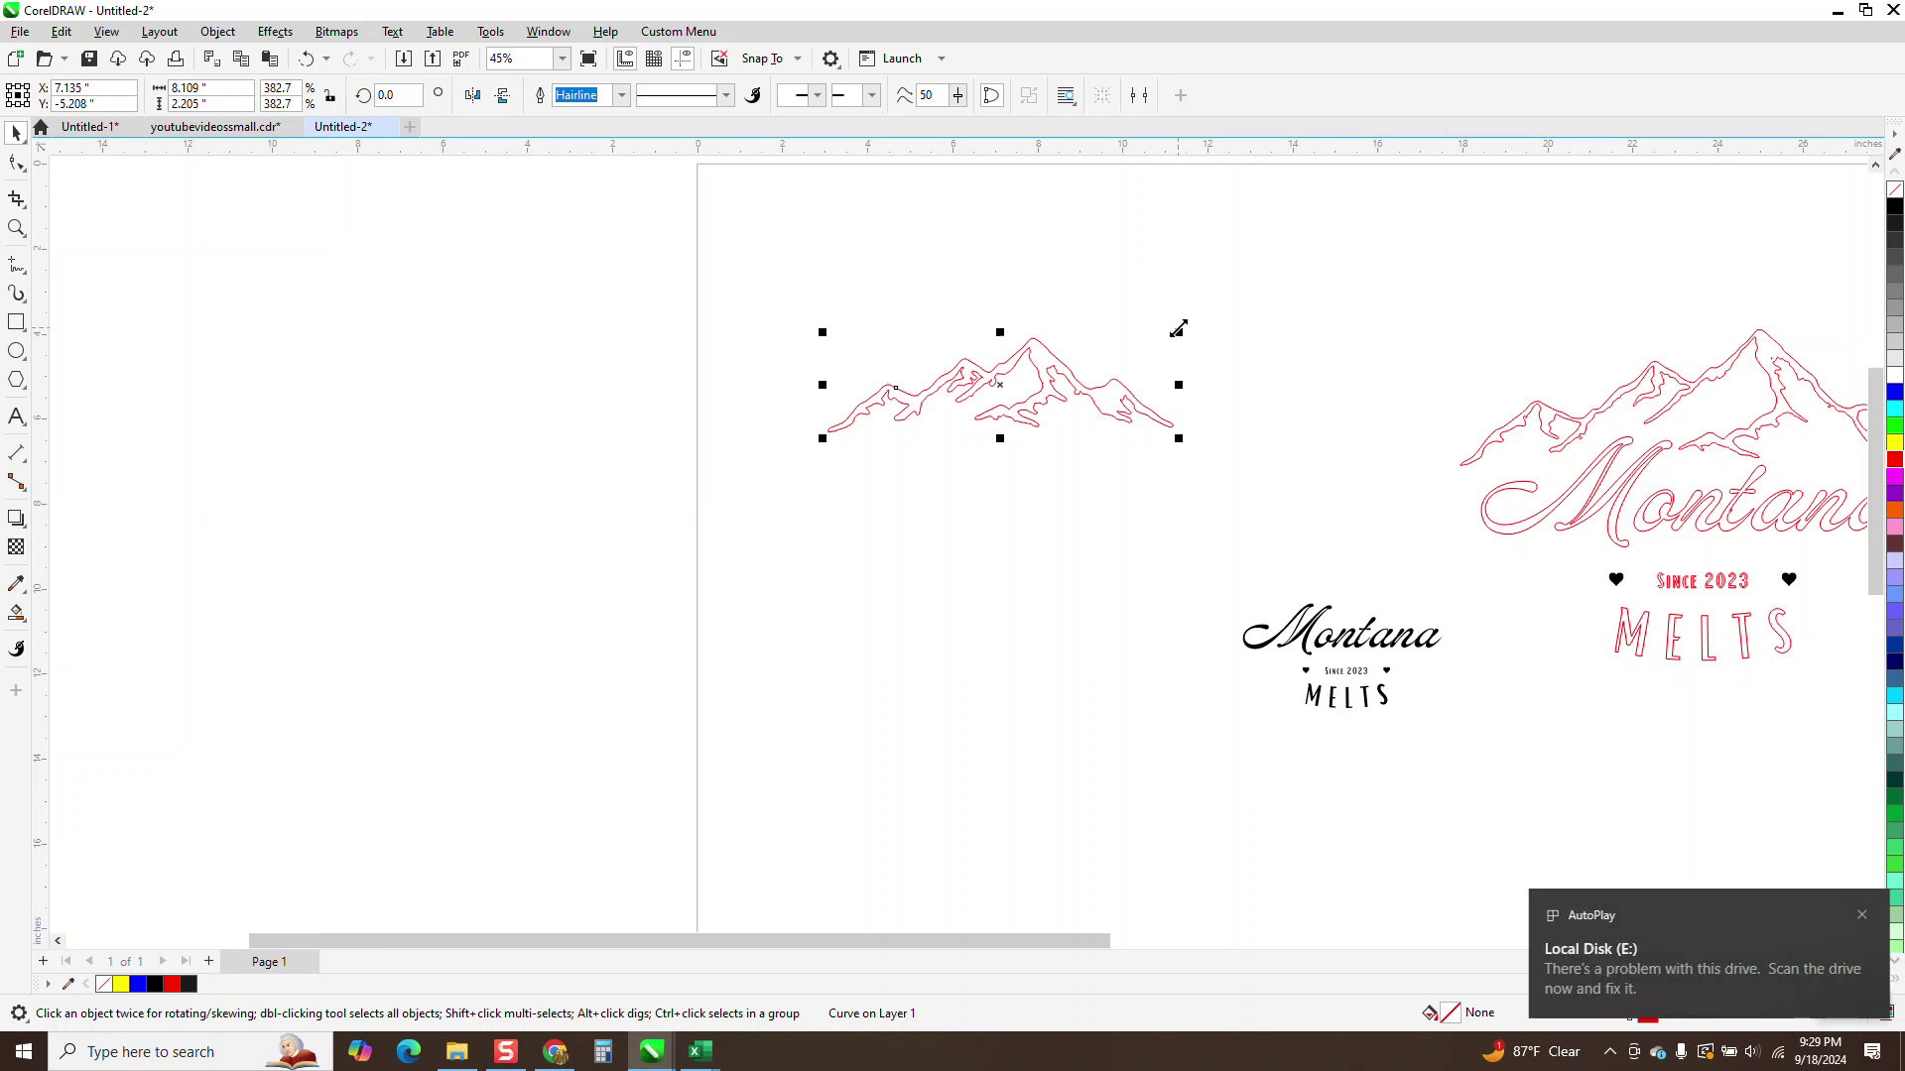
{"action": "left_click_drag", "start_coordinate": [1178, 331], "coordinate": [1458, 248]}
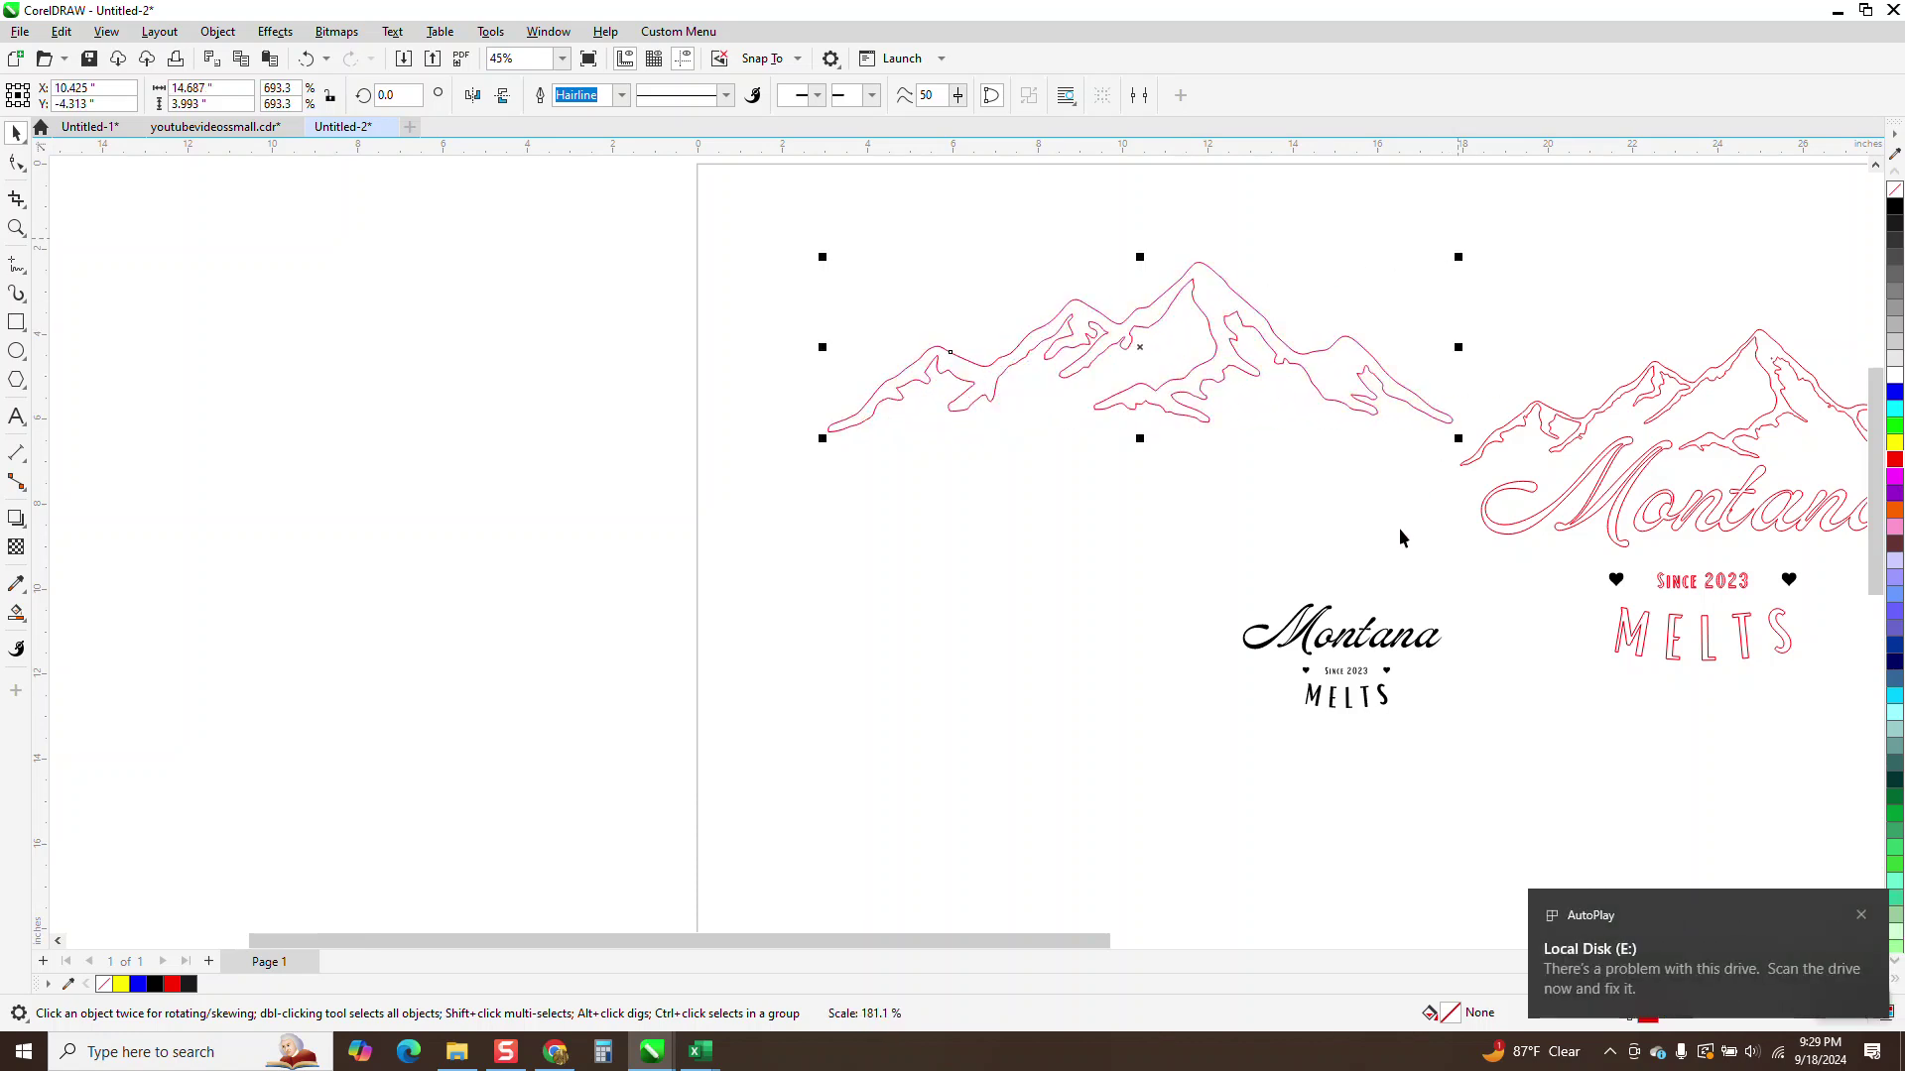
{"action": "left_click", "coordinate": [1370, 645]}
{"action": "left_click", "coordinate": [1356, 652]}
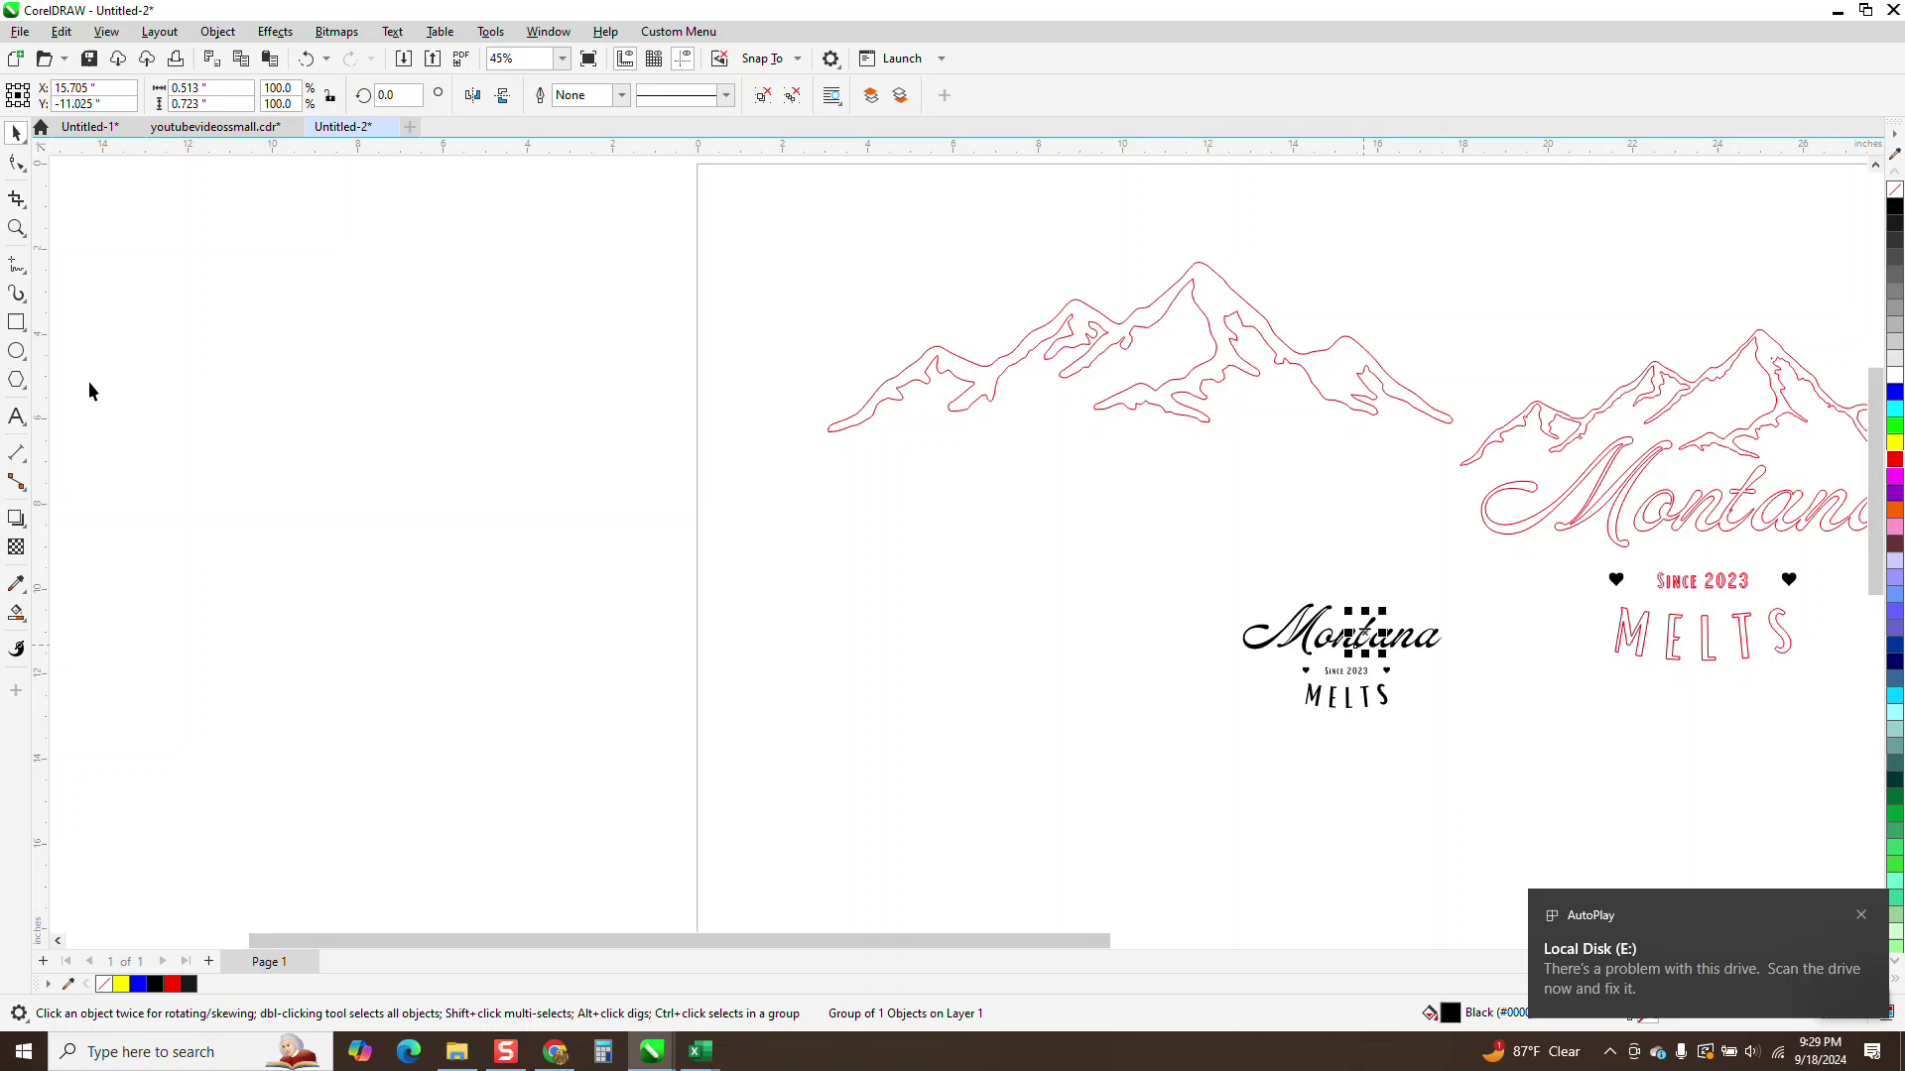
{"action": "left_click", "coordinate": [16, 227]}
{"action": "left_click_drag", "start_coordinate": [1187, 575], "coordinate": [1458, 755]}
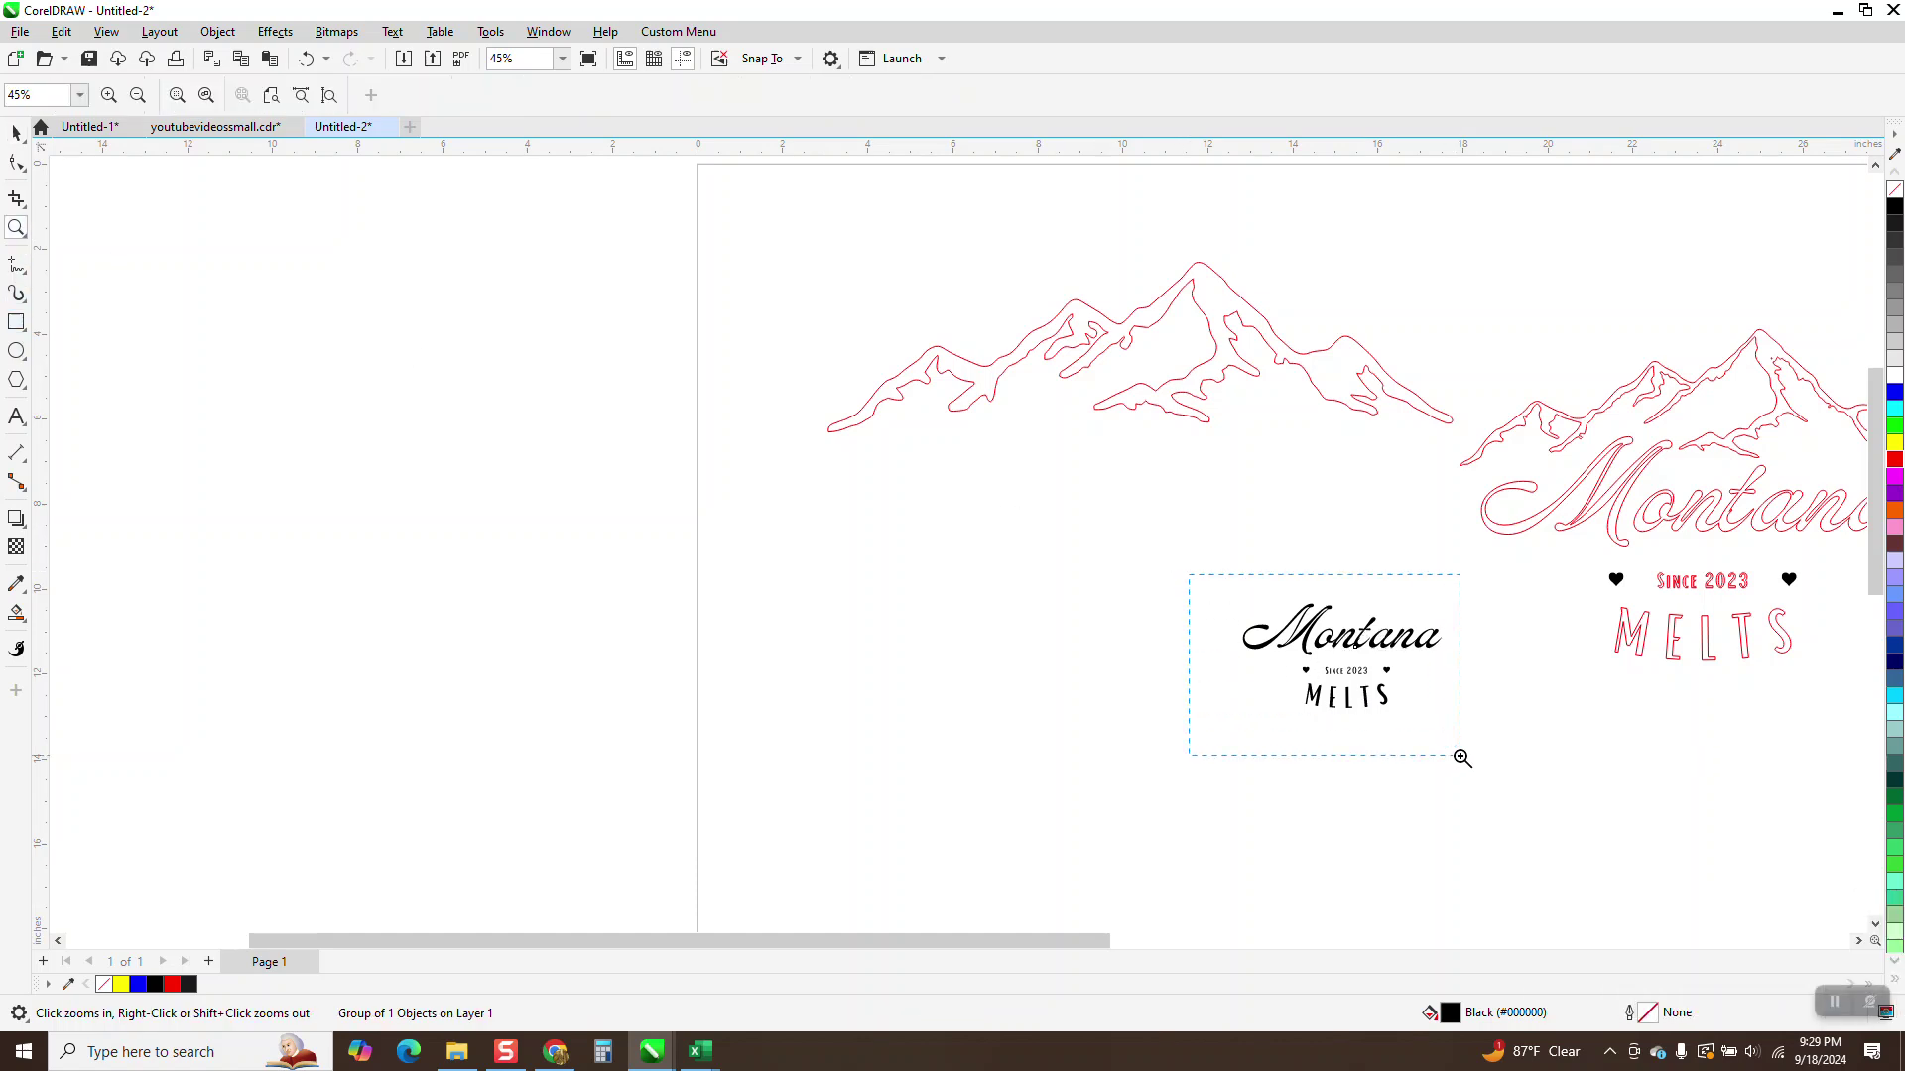
{"action": "left_click", "coordinate": [13, 134]}
{"action": "left_click_drag", "start_coordinate": [583, 249], "coordinate": [975, 615]}
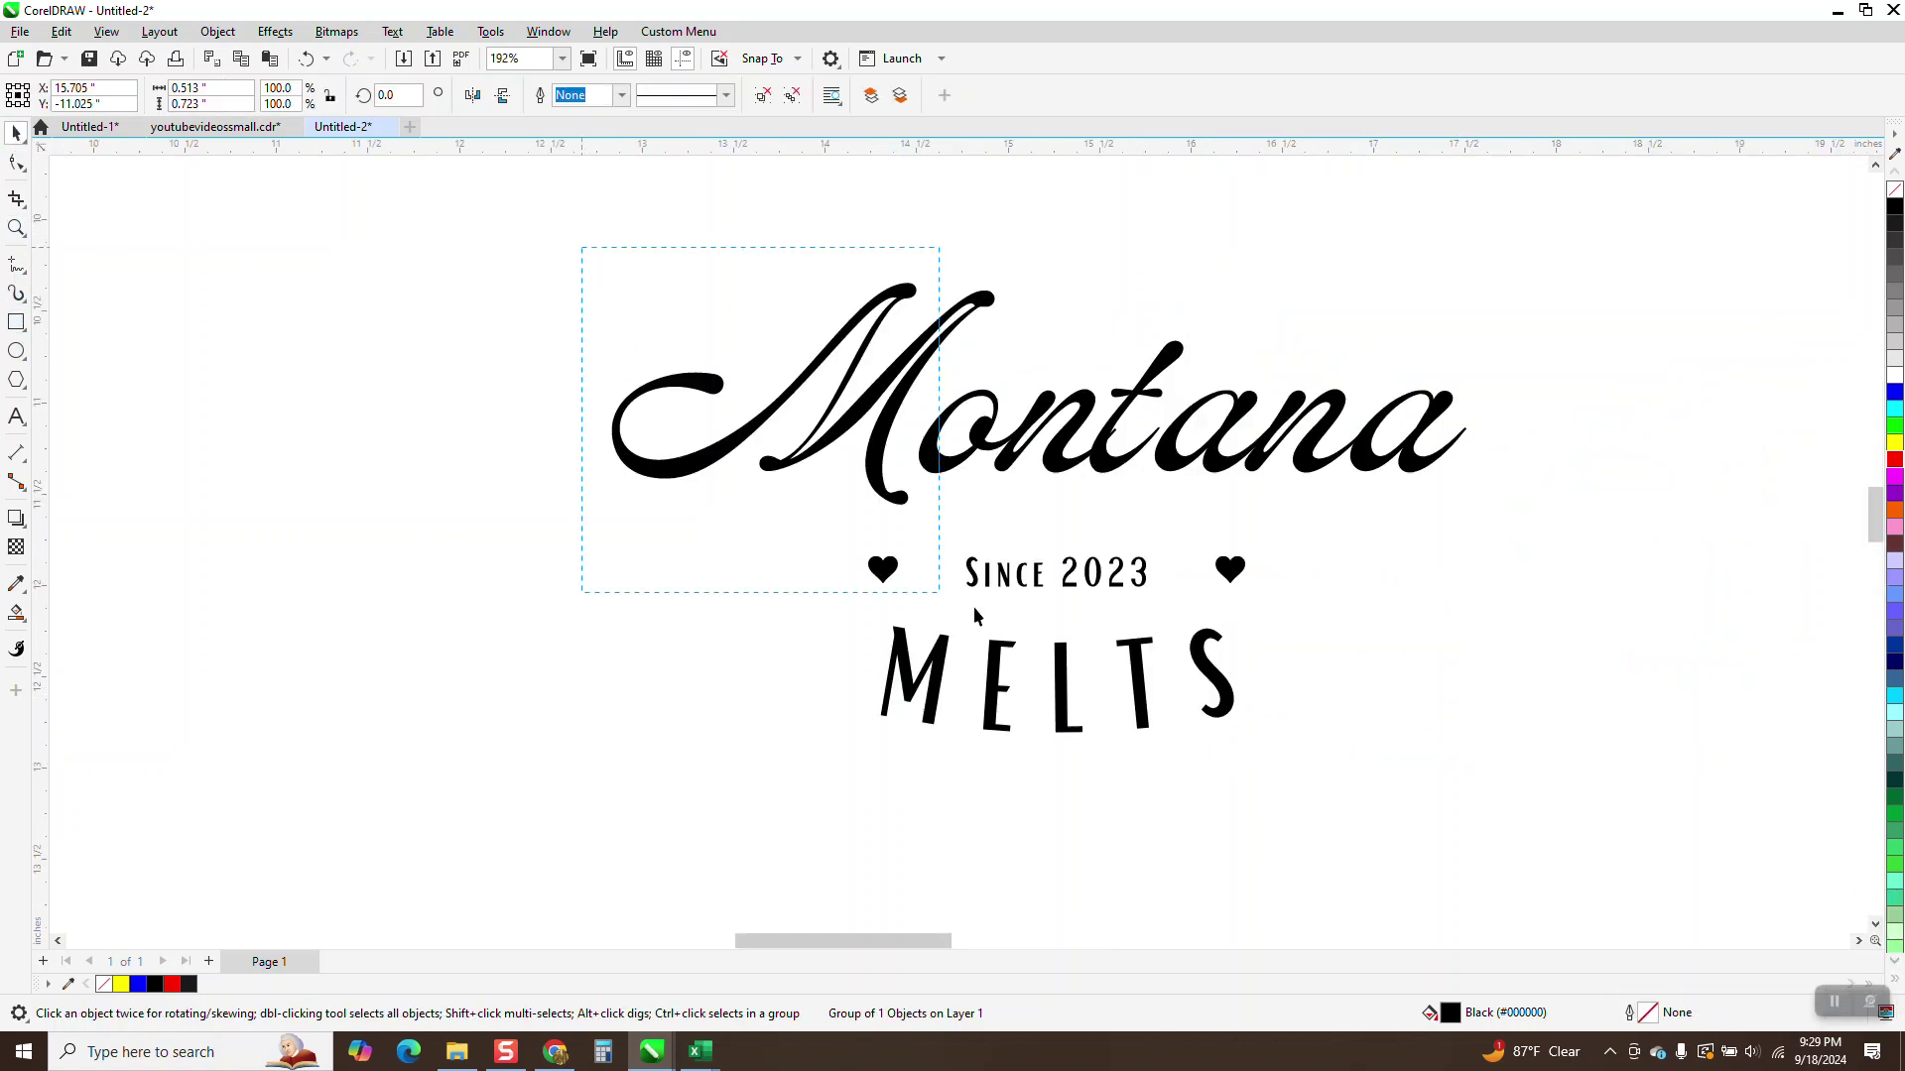
{"action": "left_click_drag", "start_coordinate": [1497, 823], "coordinate": [1500, 824]}
{"action": "key", "text": "ctrl+u"}
{"action": "left_click", "coordinate": [1895, 190]}
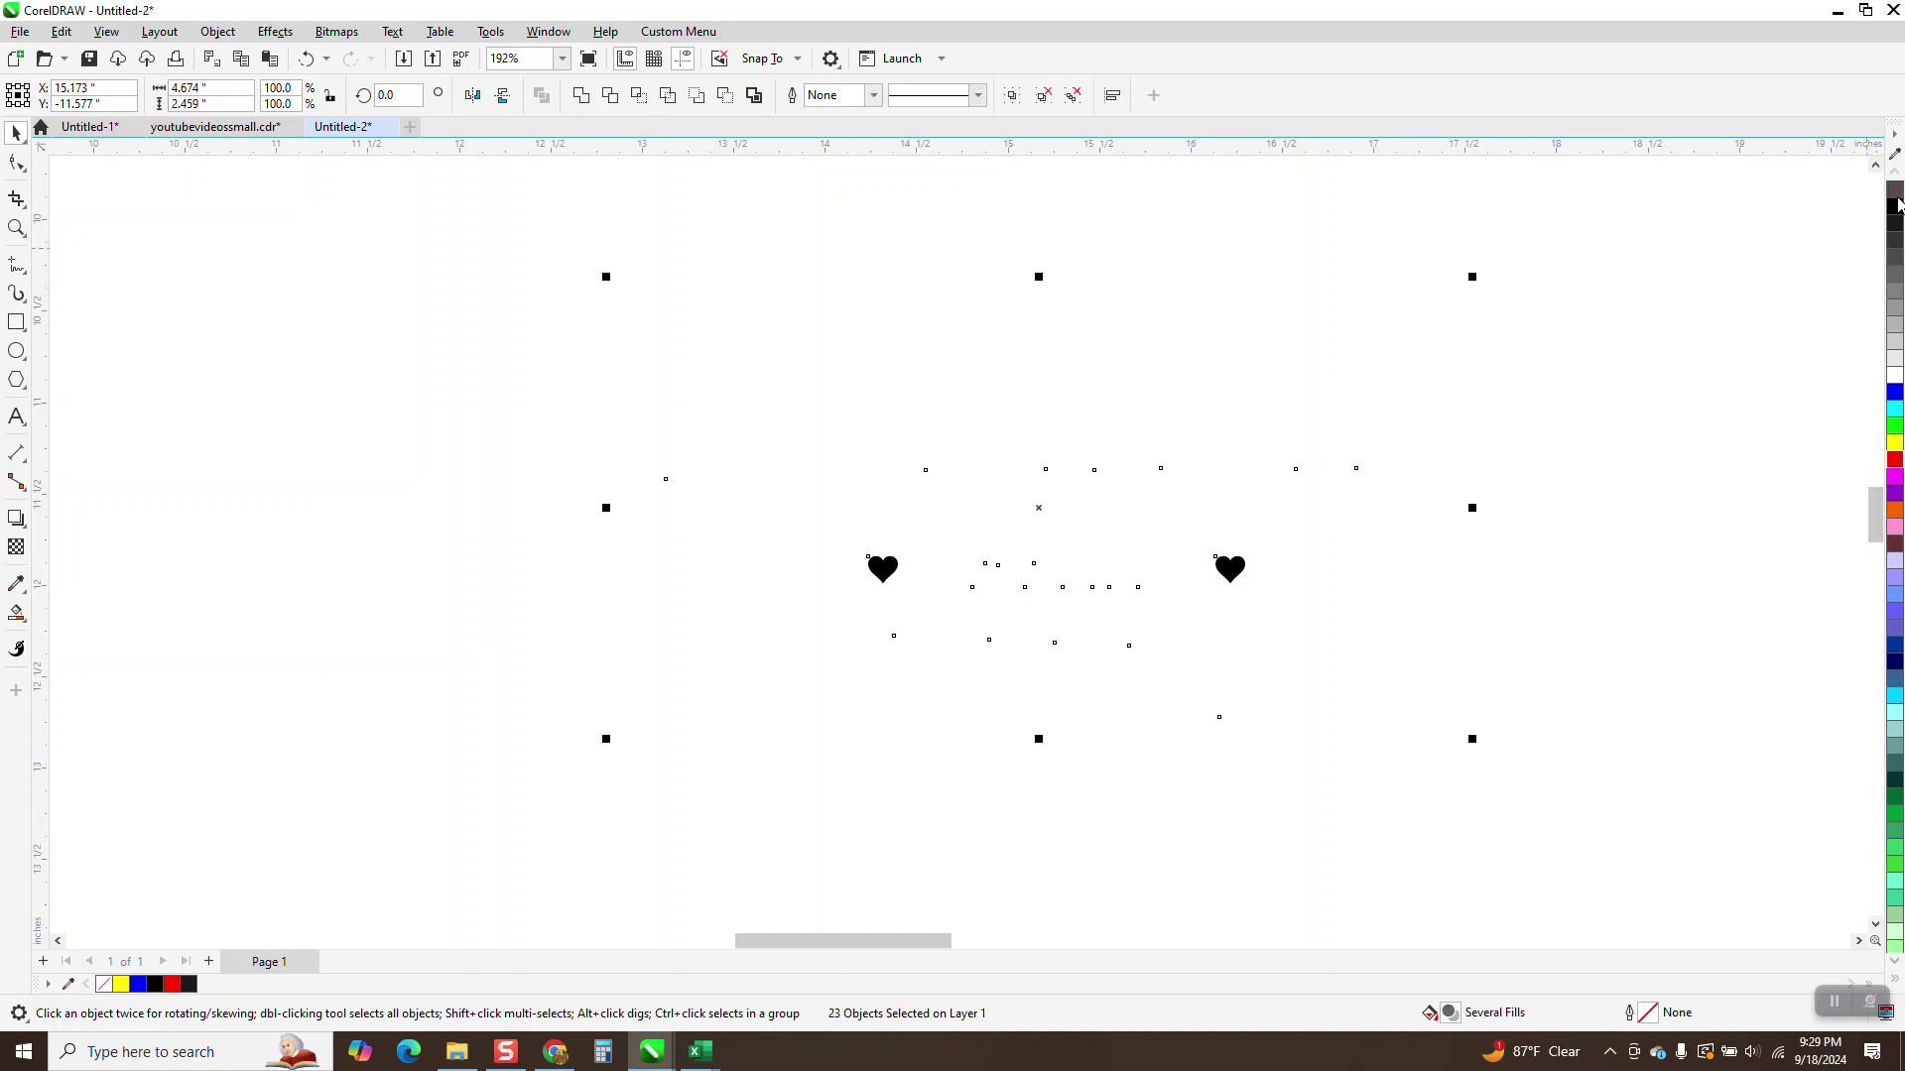
{"action": "right_click", "coordinate": [1895, 459]}
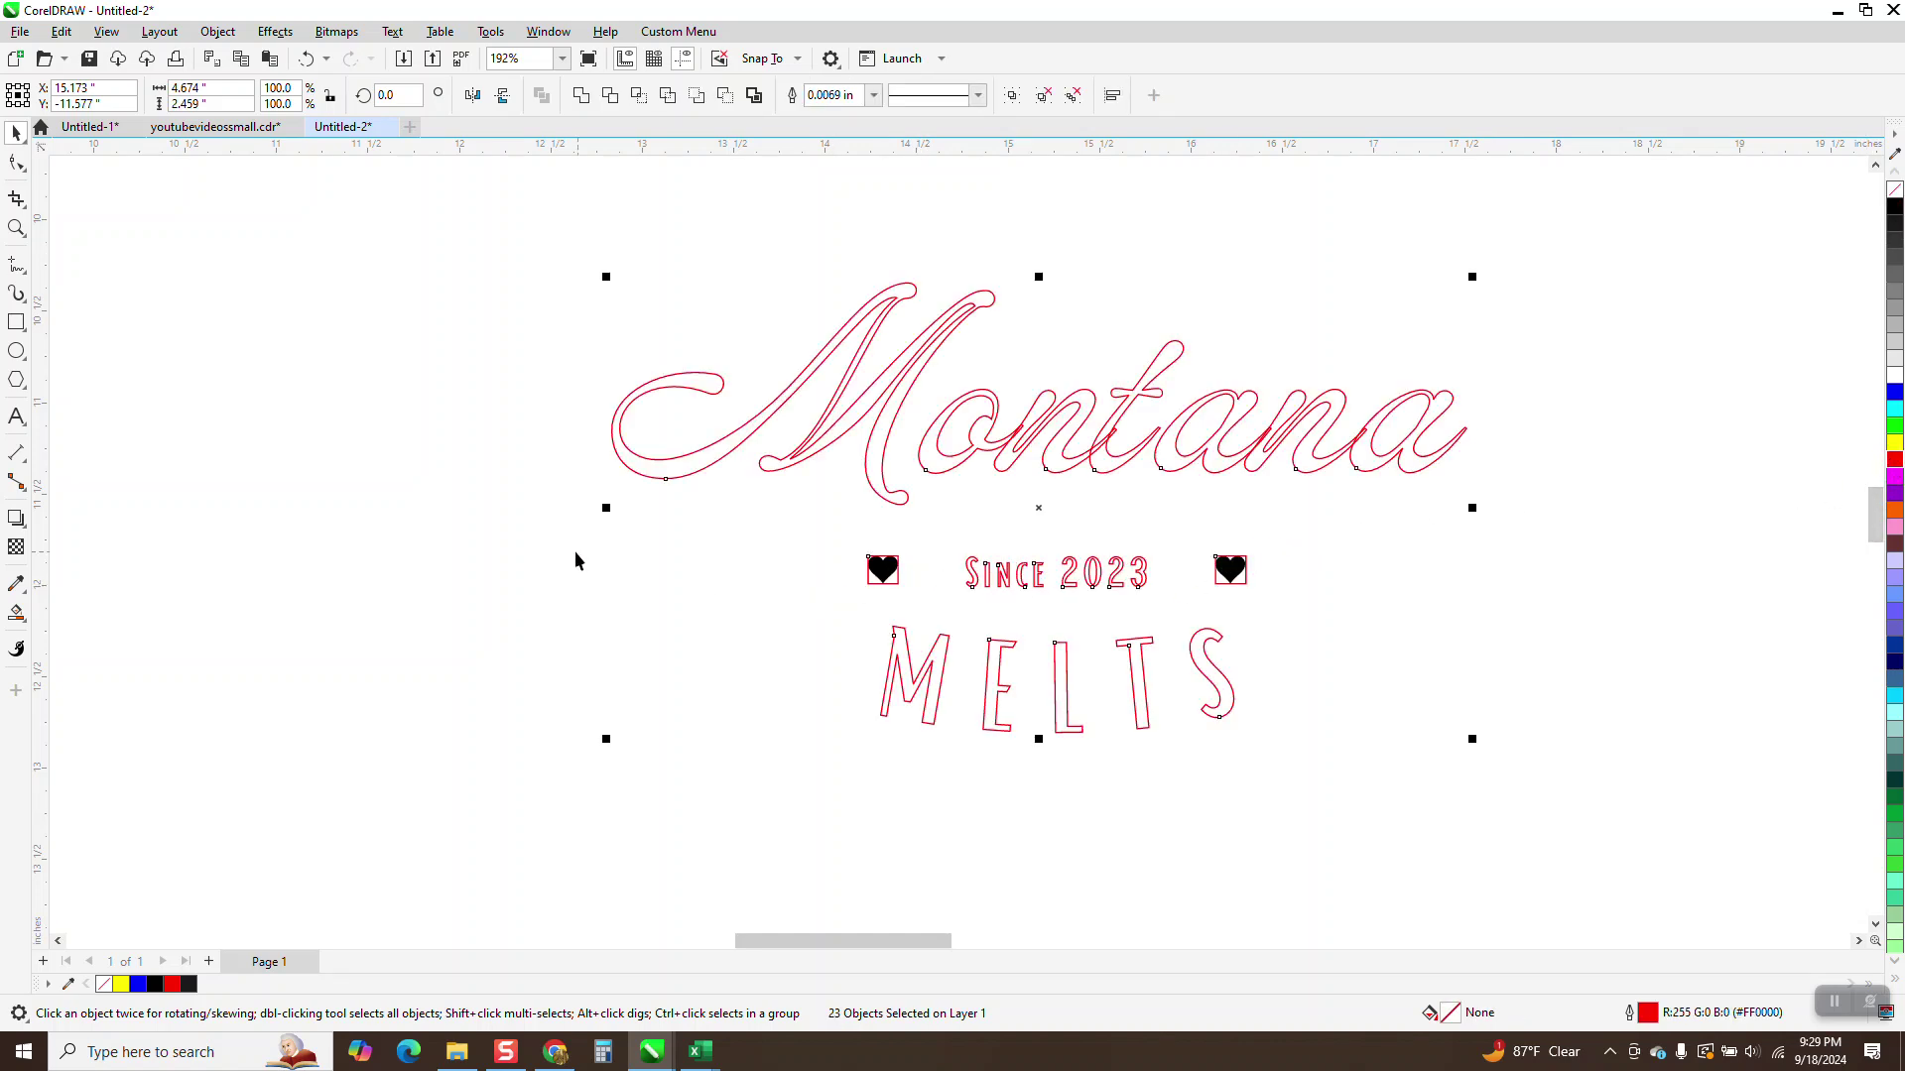
{"action": "left_click", "coordinate": [815, 554]}
{"action": "left_click", "coordinate": [885, 575]}
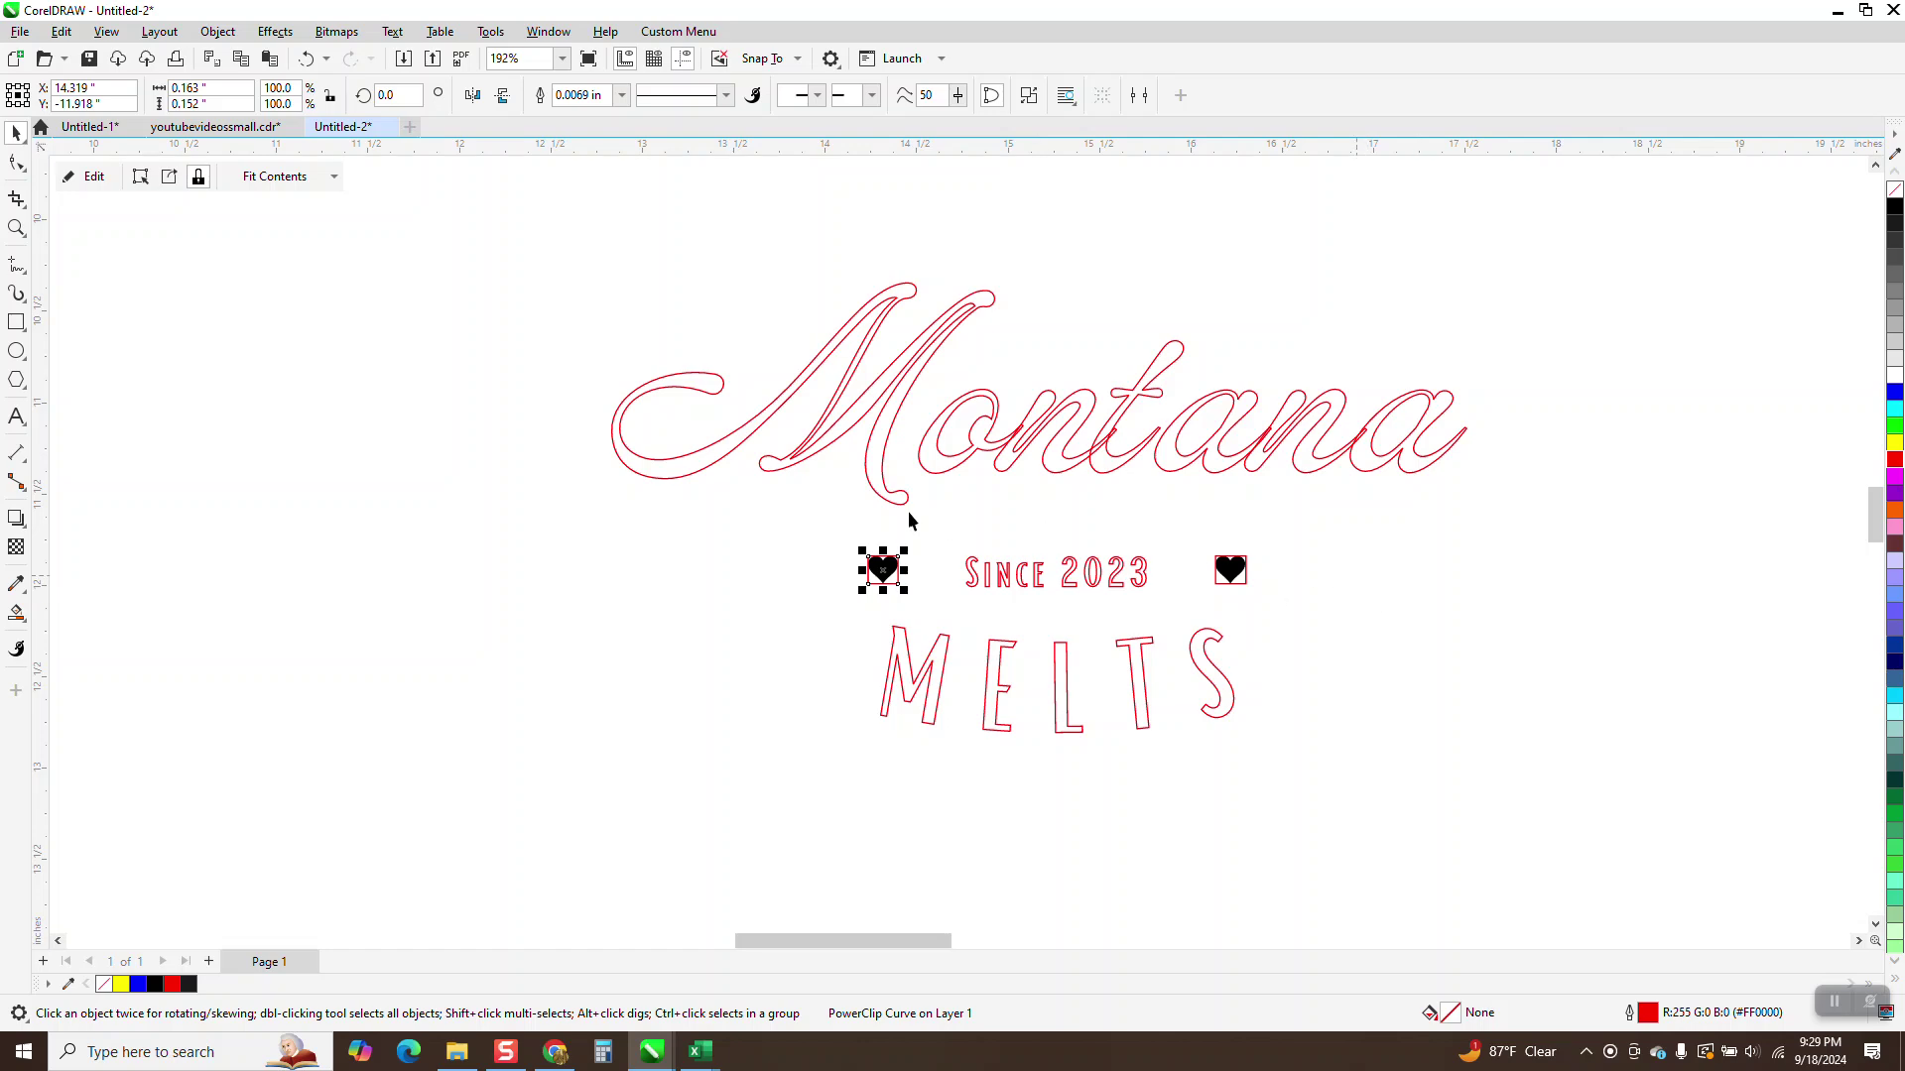
{"action": "left_click", "coordinate": [16, 227]}
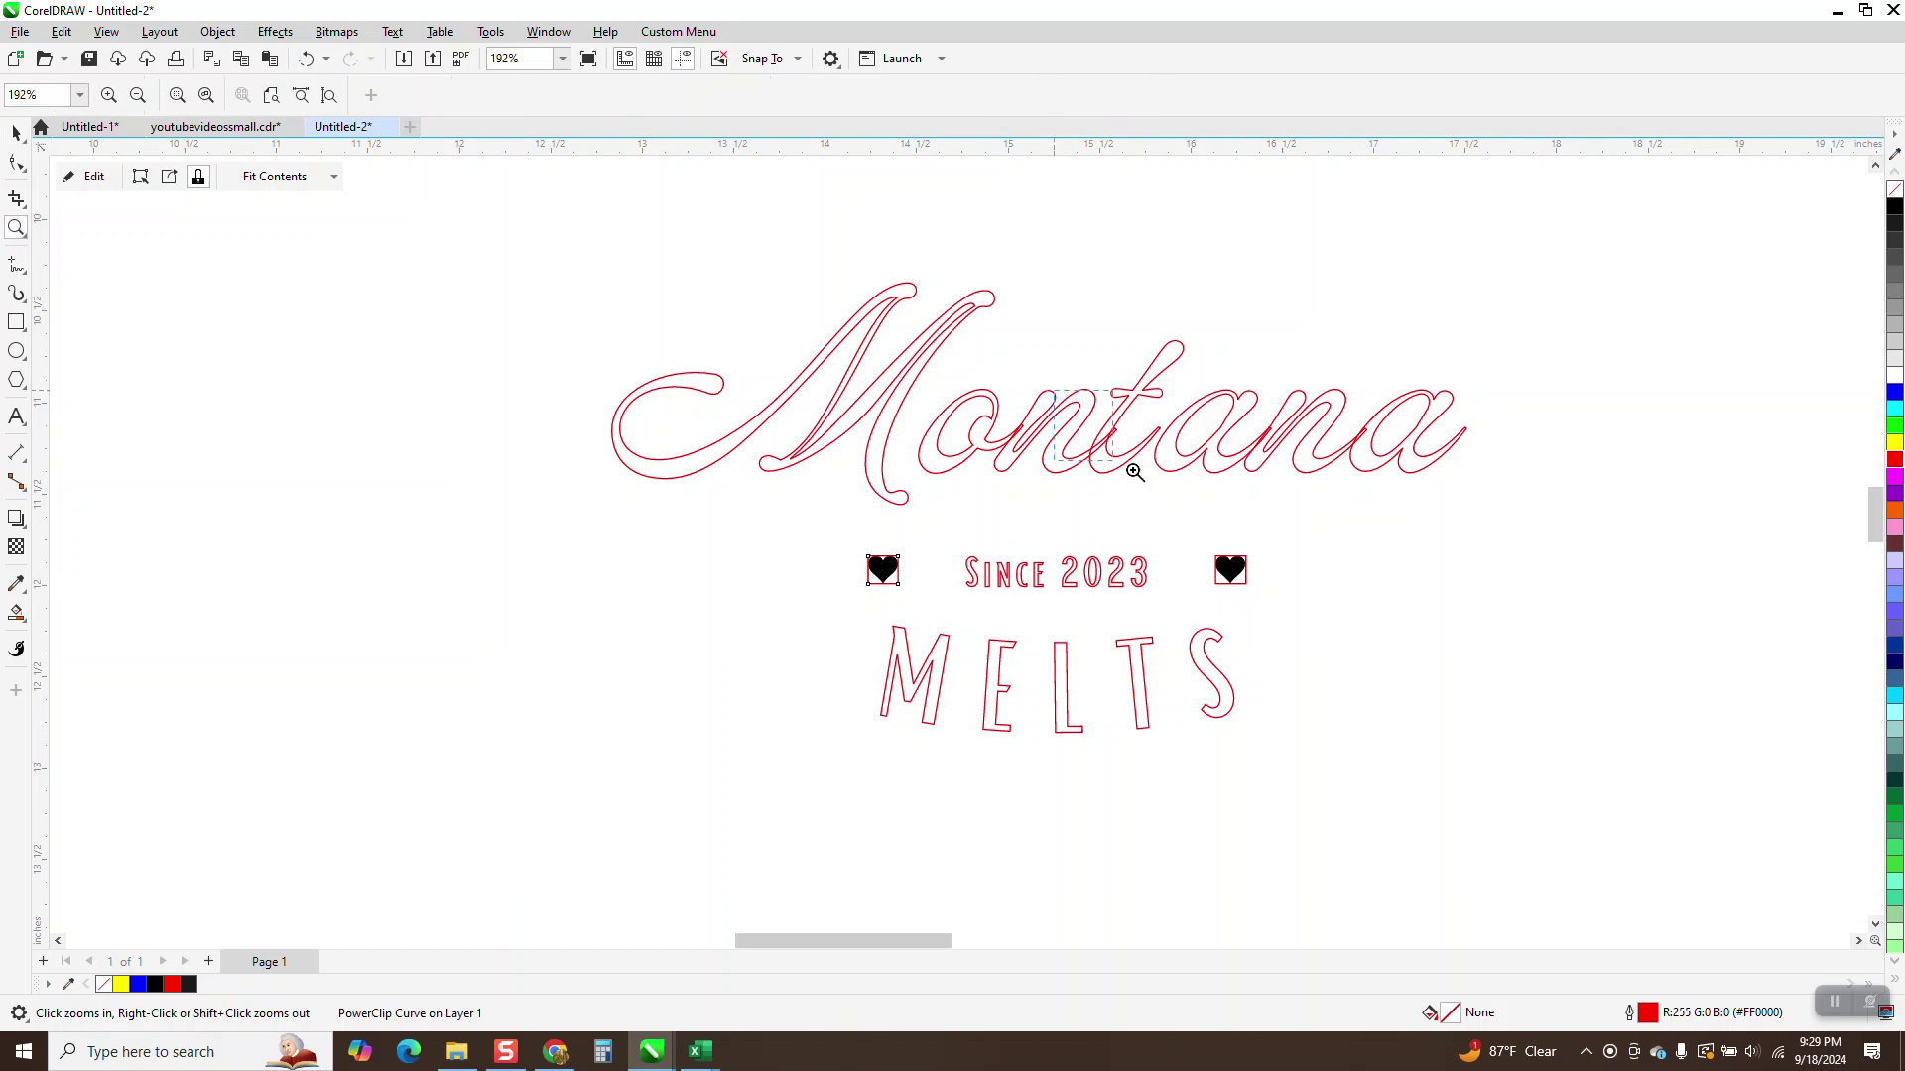
Set the outlines of all the Montana letter shapes to Hairline.
{"action": "left_click_drag", "start_coordinate": [1375, 556], "coordinate": [1058, 384]}
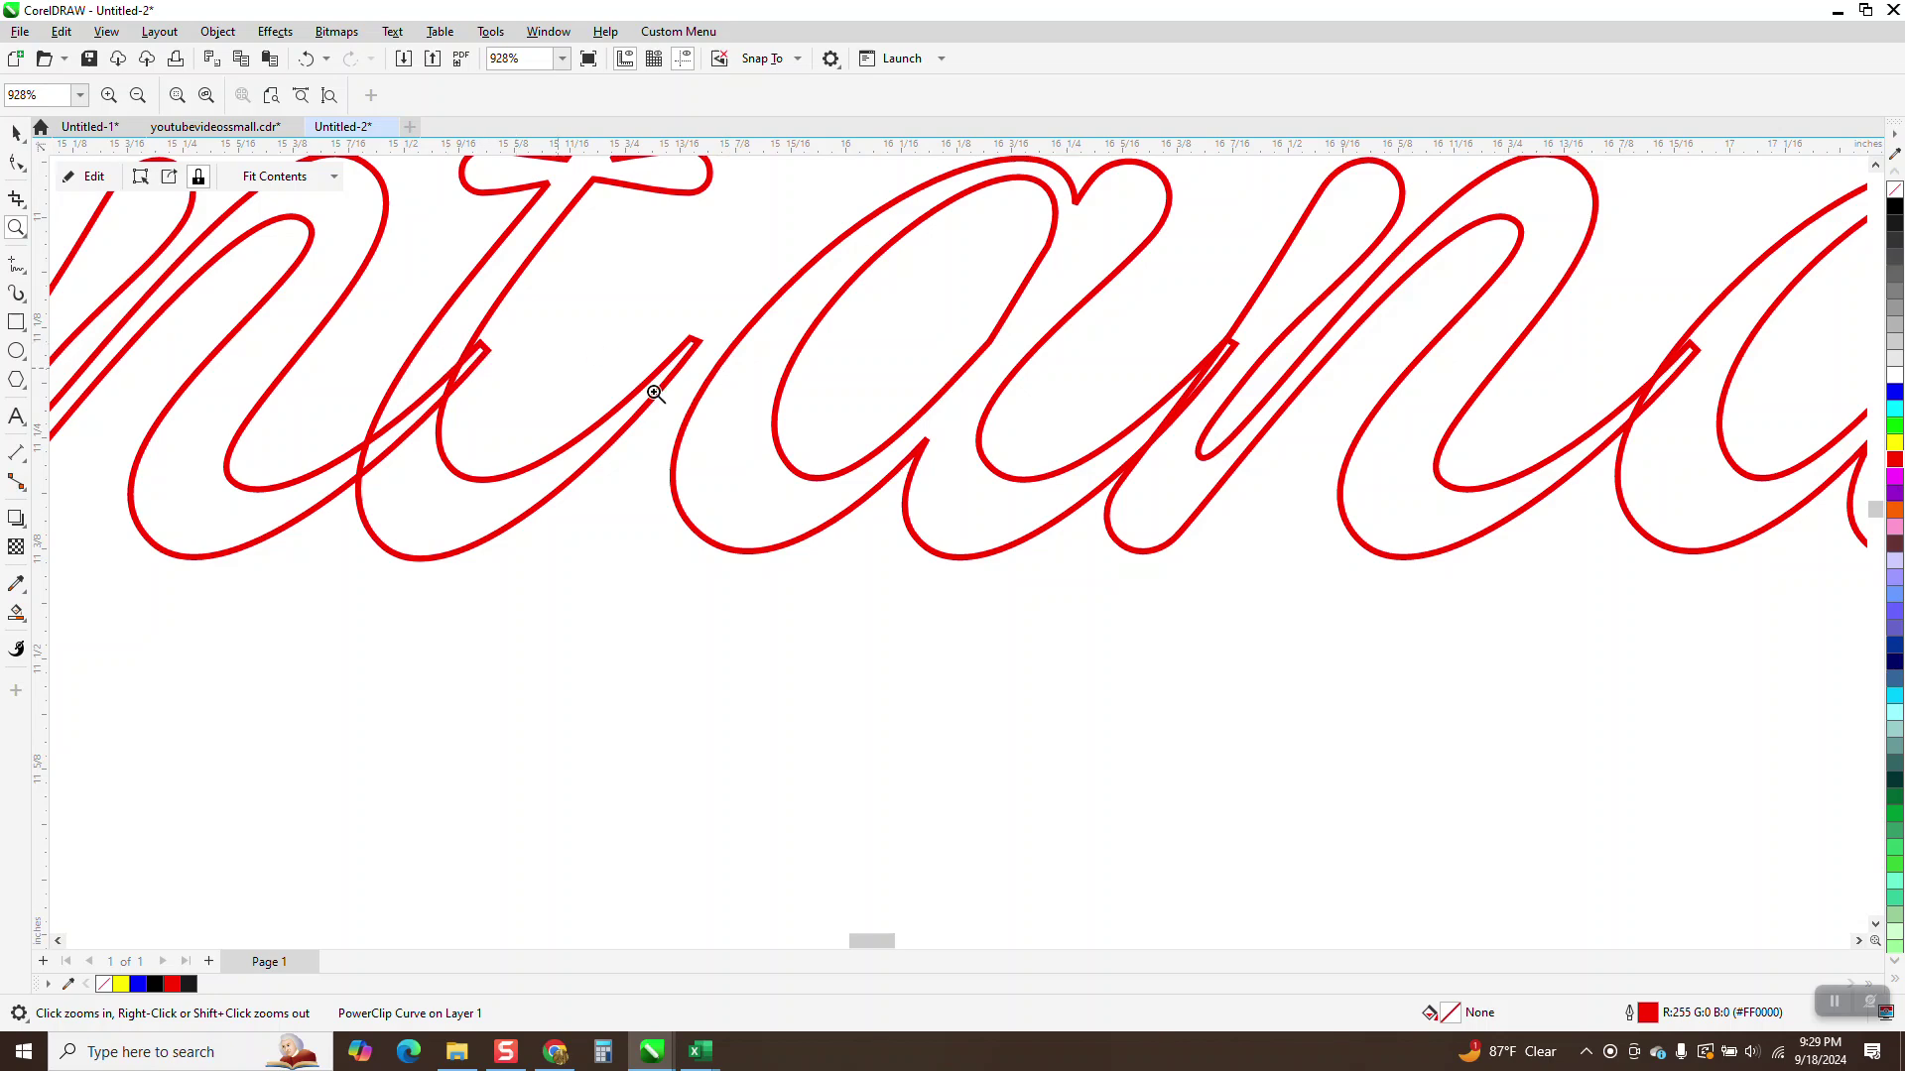
{"action": "scroll", "coordinate": [655, 394], "scroll_direction": "down", "scroll_amount": 3}
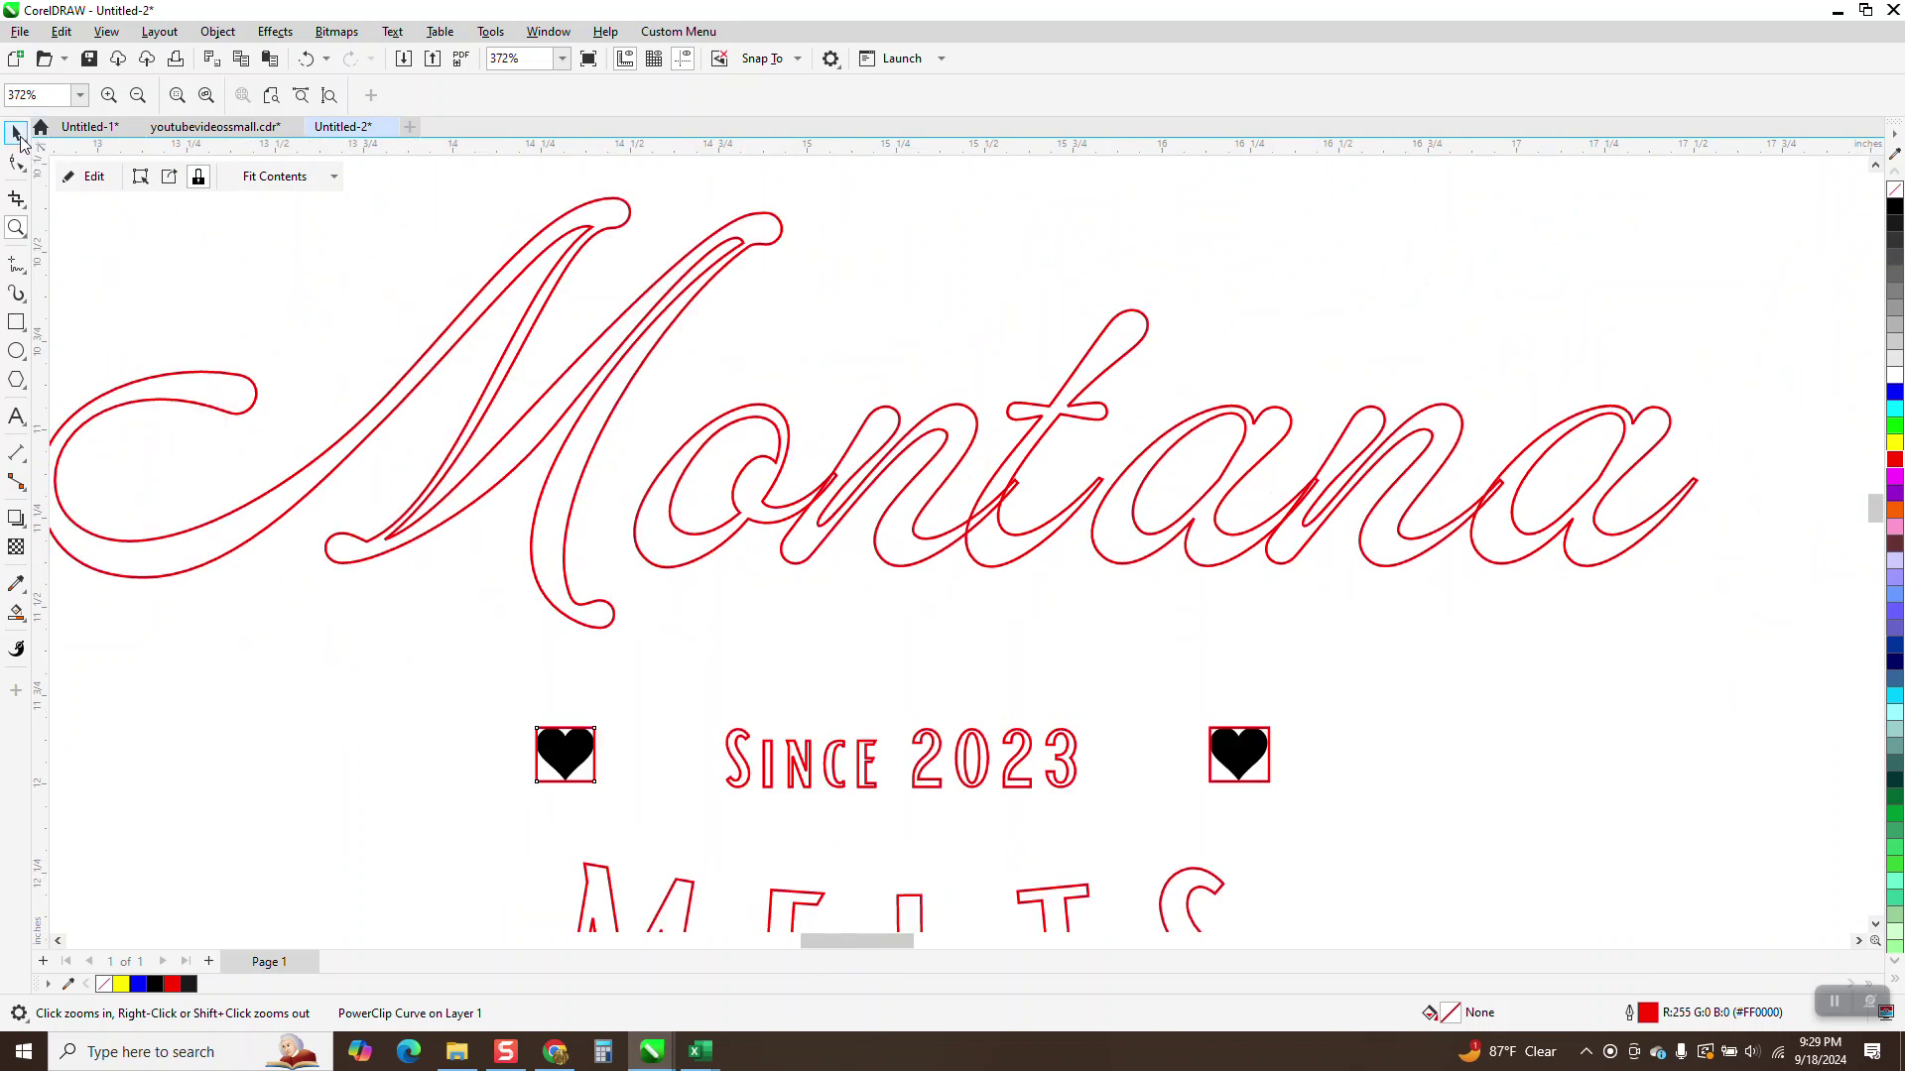
{"action": "scroll", "coordinate": [688, 365], "scroll_direction": "down", "scroll_amount": 2}
{"action": "key", "text": "space"}
{"action": "left_click_drag", "start_coordinate": [315, 253], "coordinate": [1356, 549]}
{"action": "left_click", "coordinate": [873, 94]}
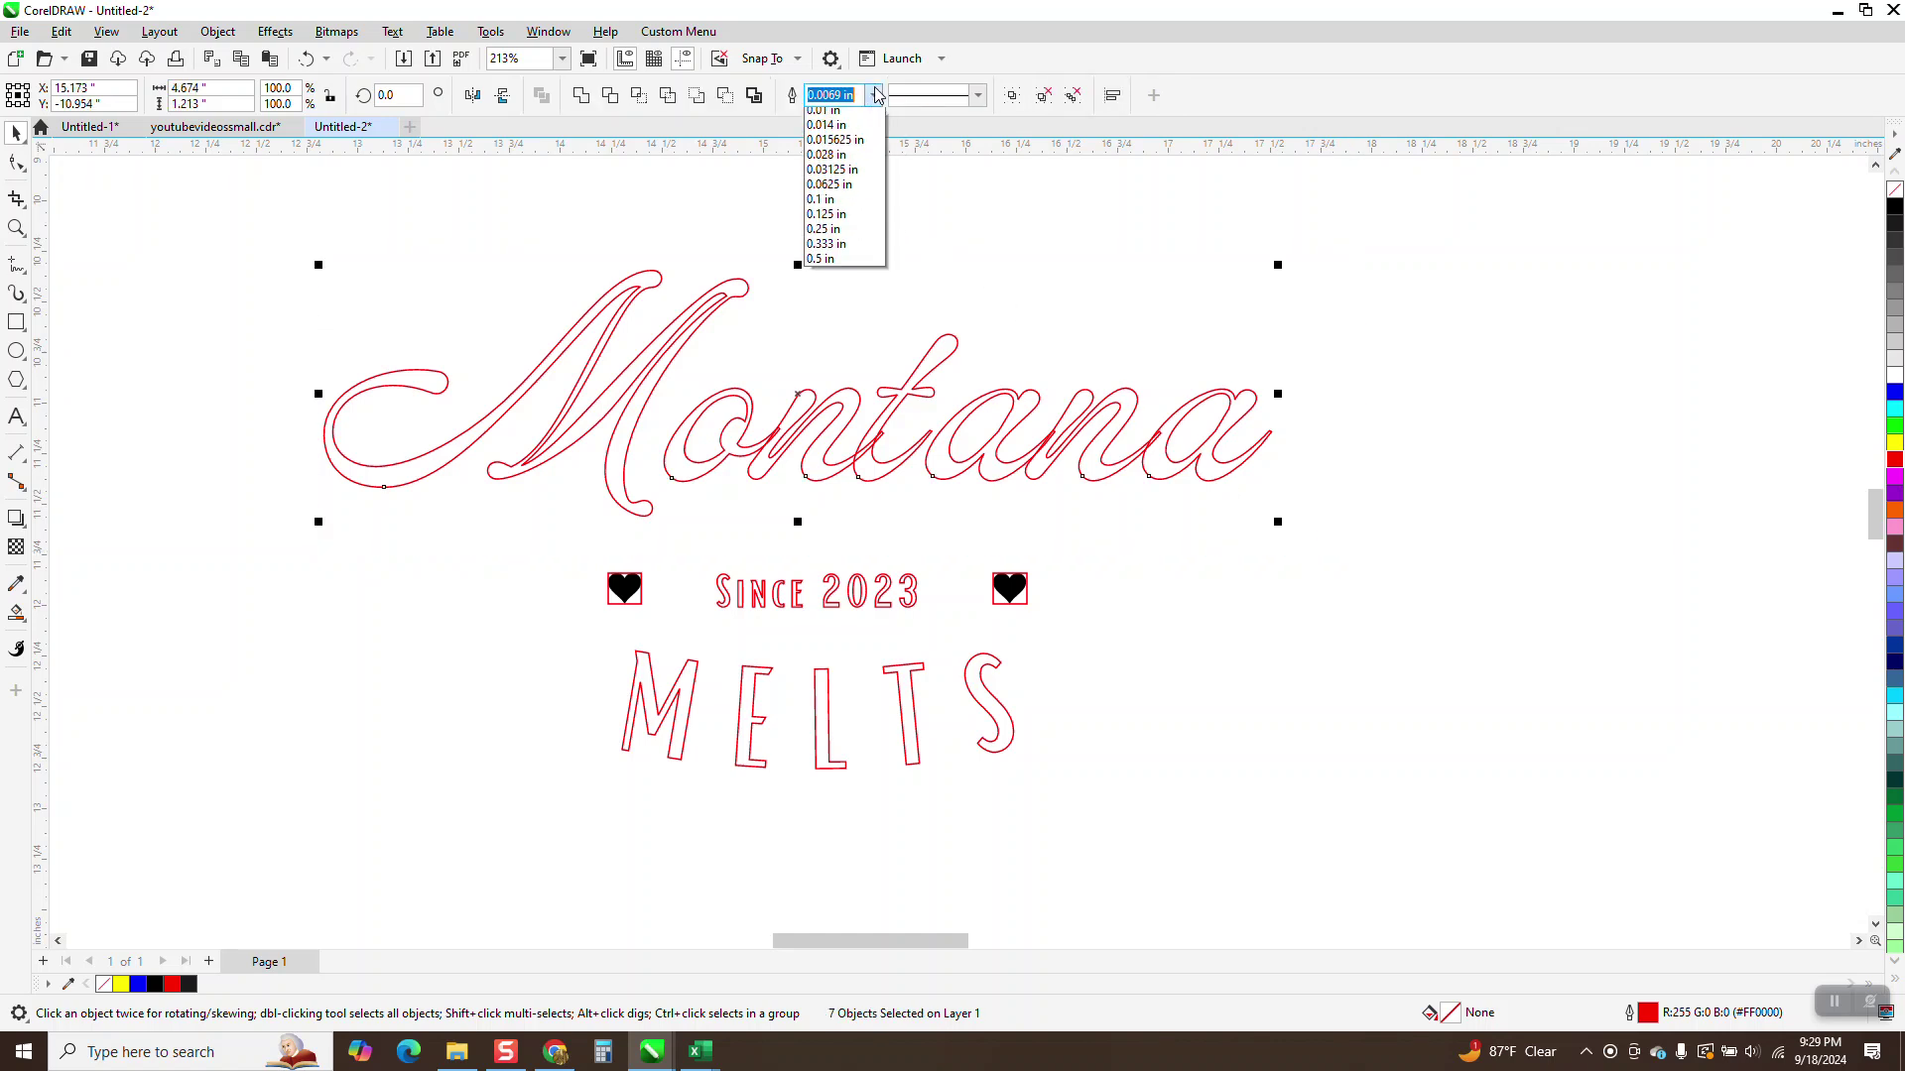
{"action": "left_click", "coordinate": [839, 110]}
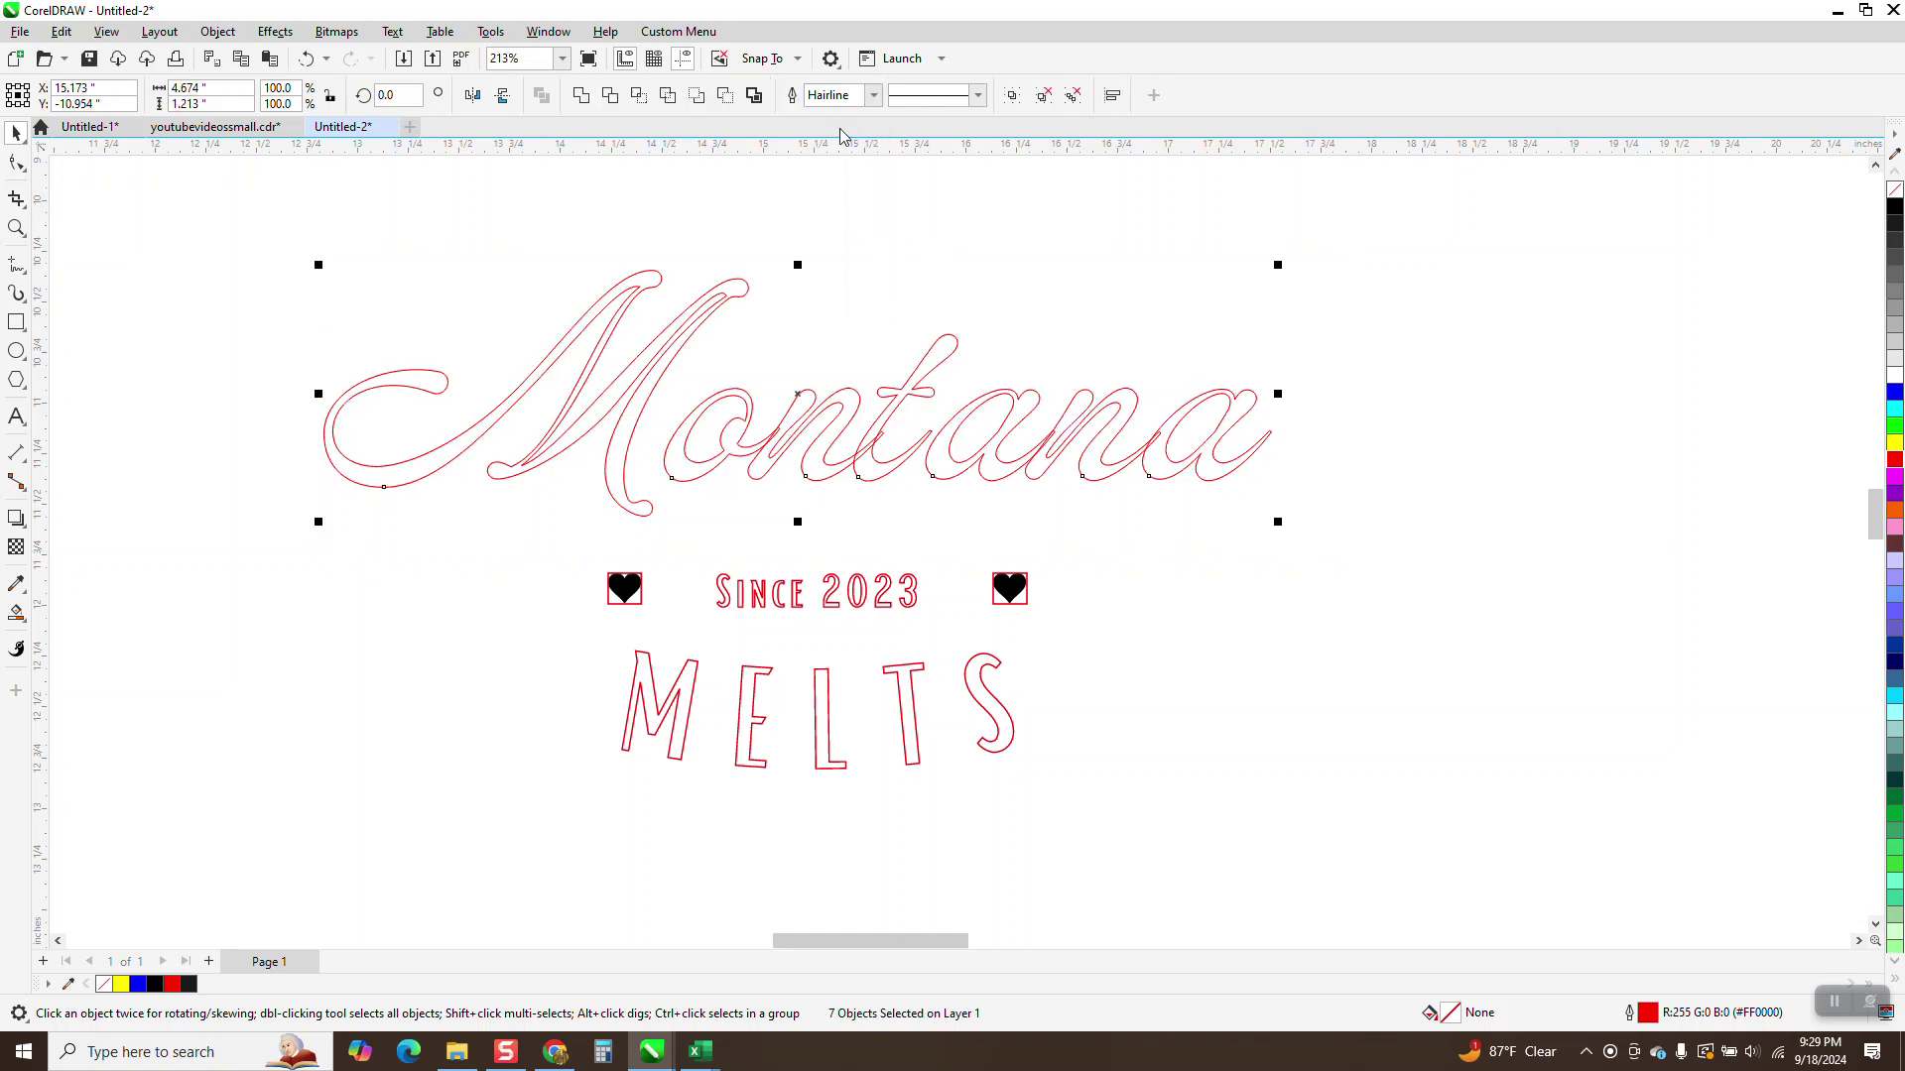
Remove a stray overlapping segment in the 'nt' letters with Virtual Segment Delete.
{"action": "left_click", "coordinate": [17, 230]}
{"action": "left_click_drag", "start_coordinate": [844, 417], "coordinate": [897, 491]}
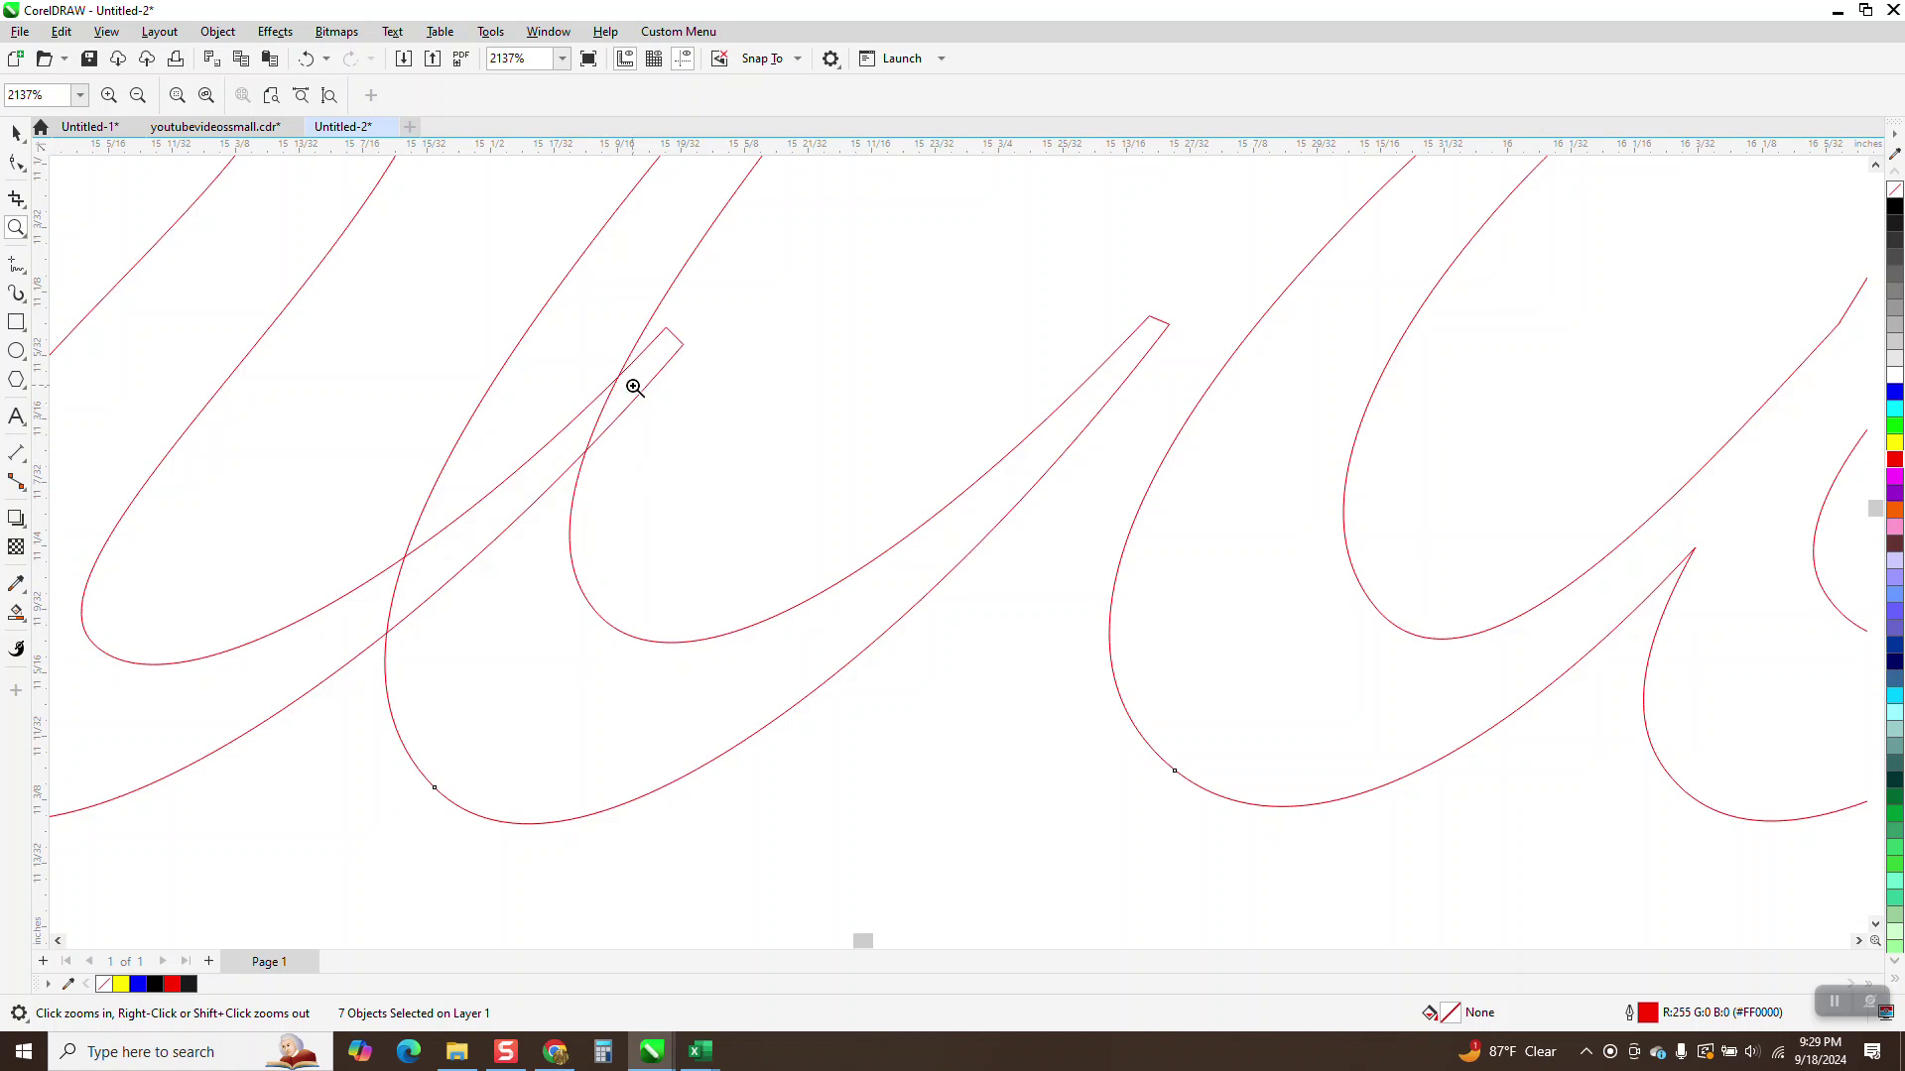
{"action": "left_click", "coordinate": [19, 202]}
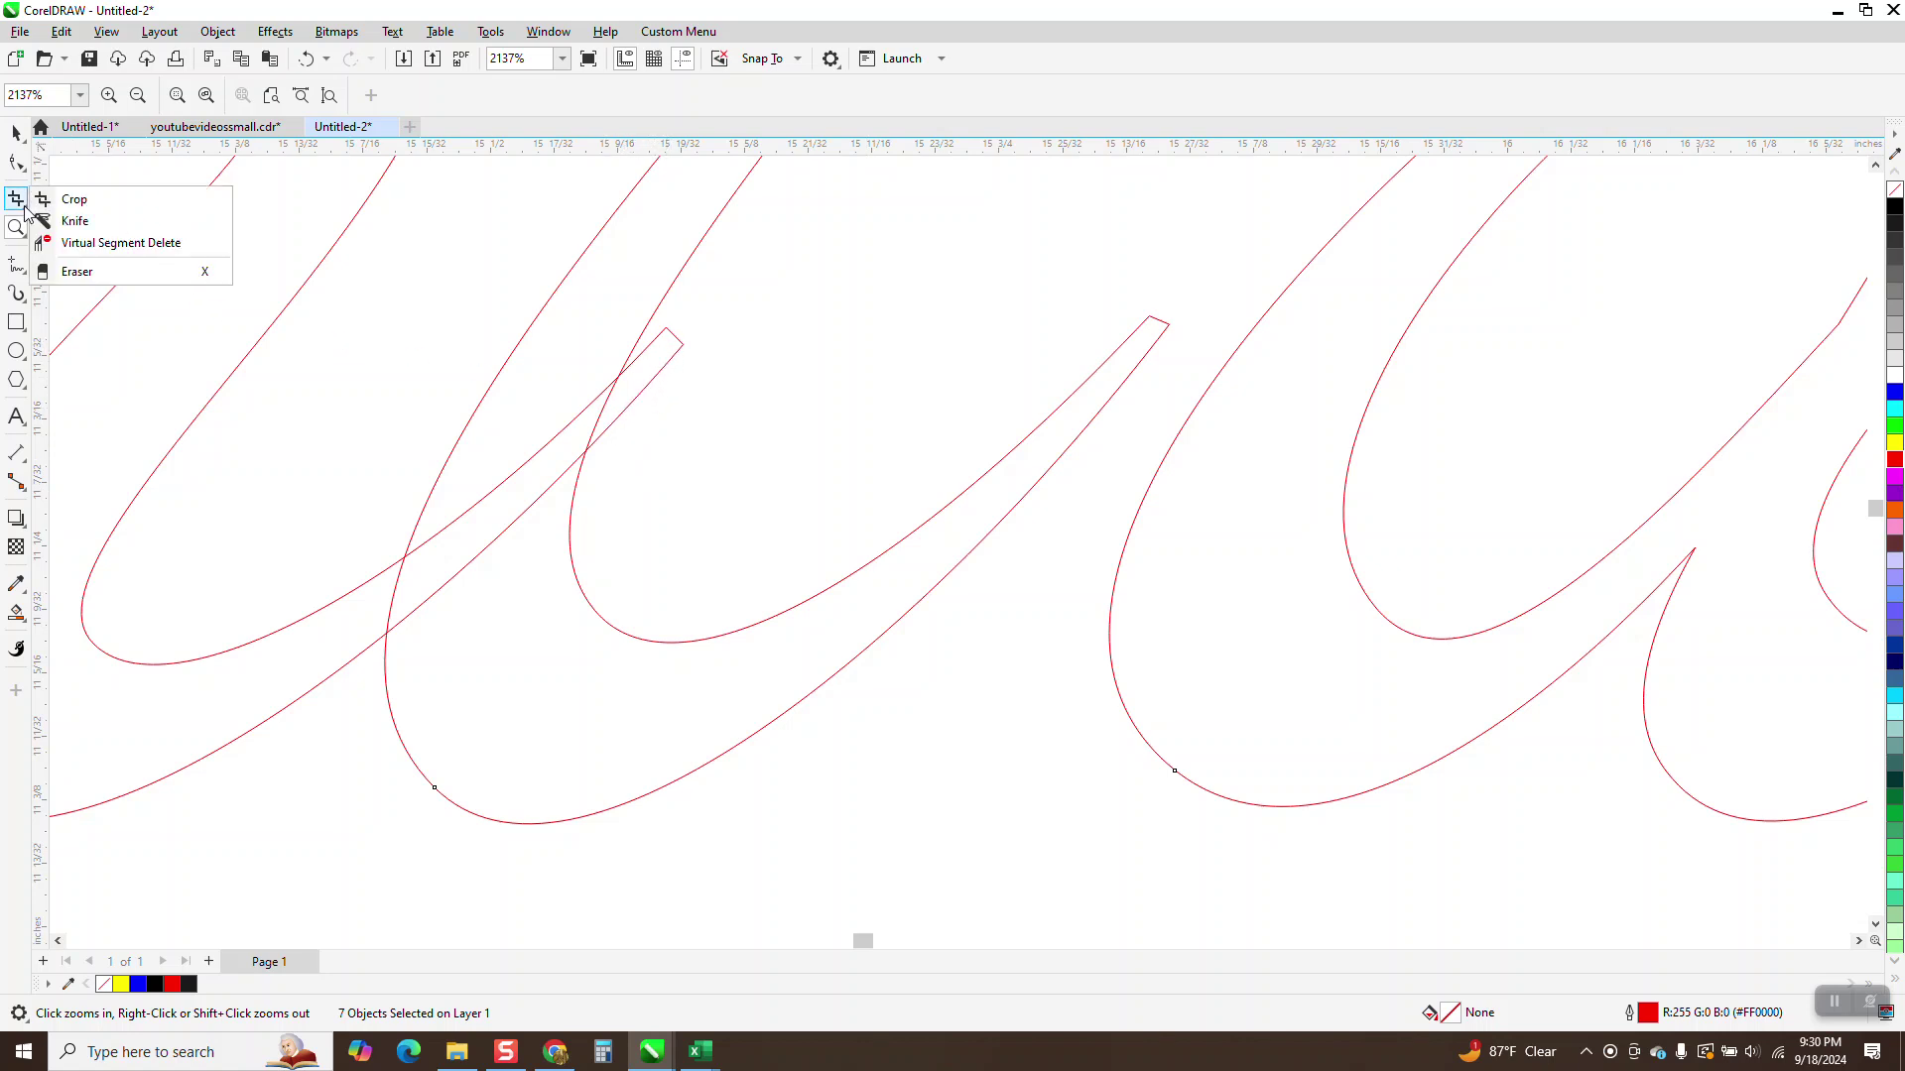
{"action": "left_click", "coordinate": [69, 245]}
{"action": "left_click", "coordinate": [667, 340]}
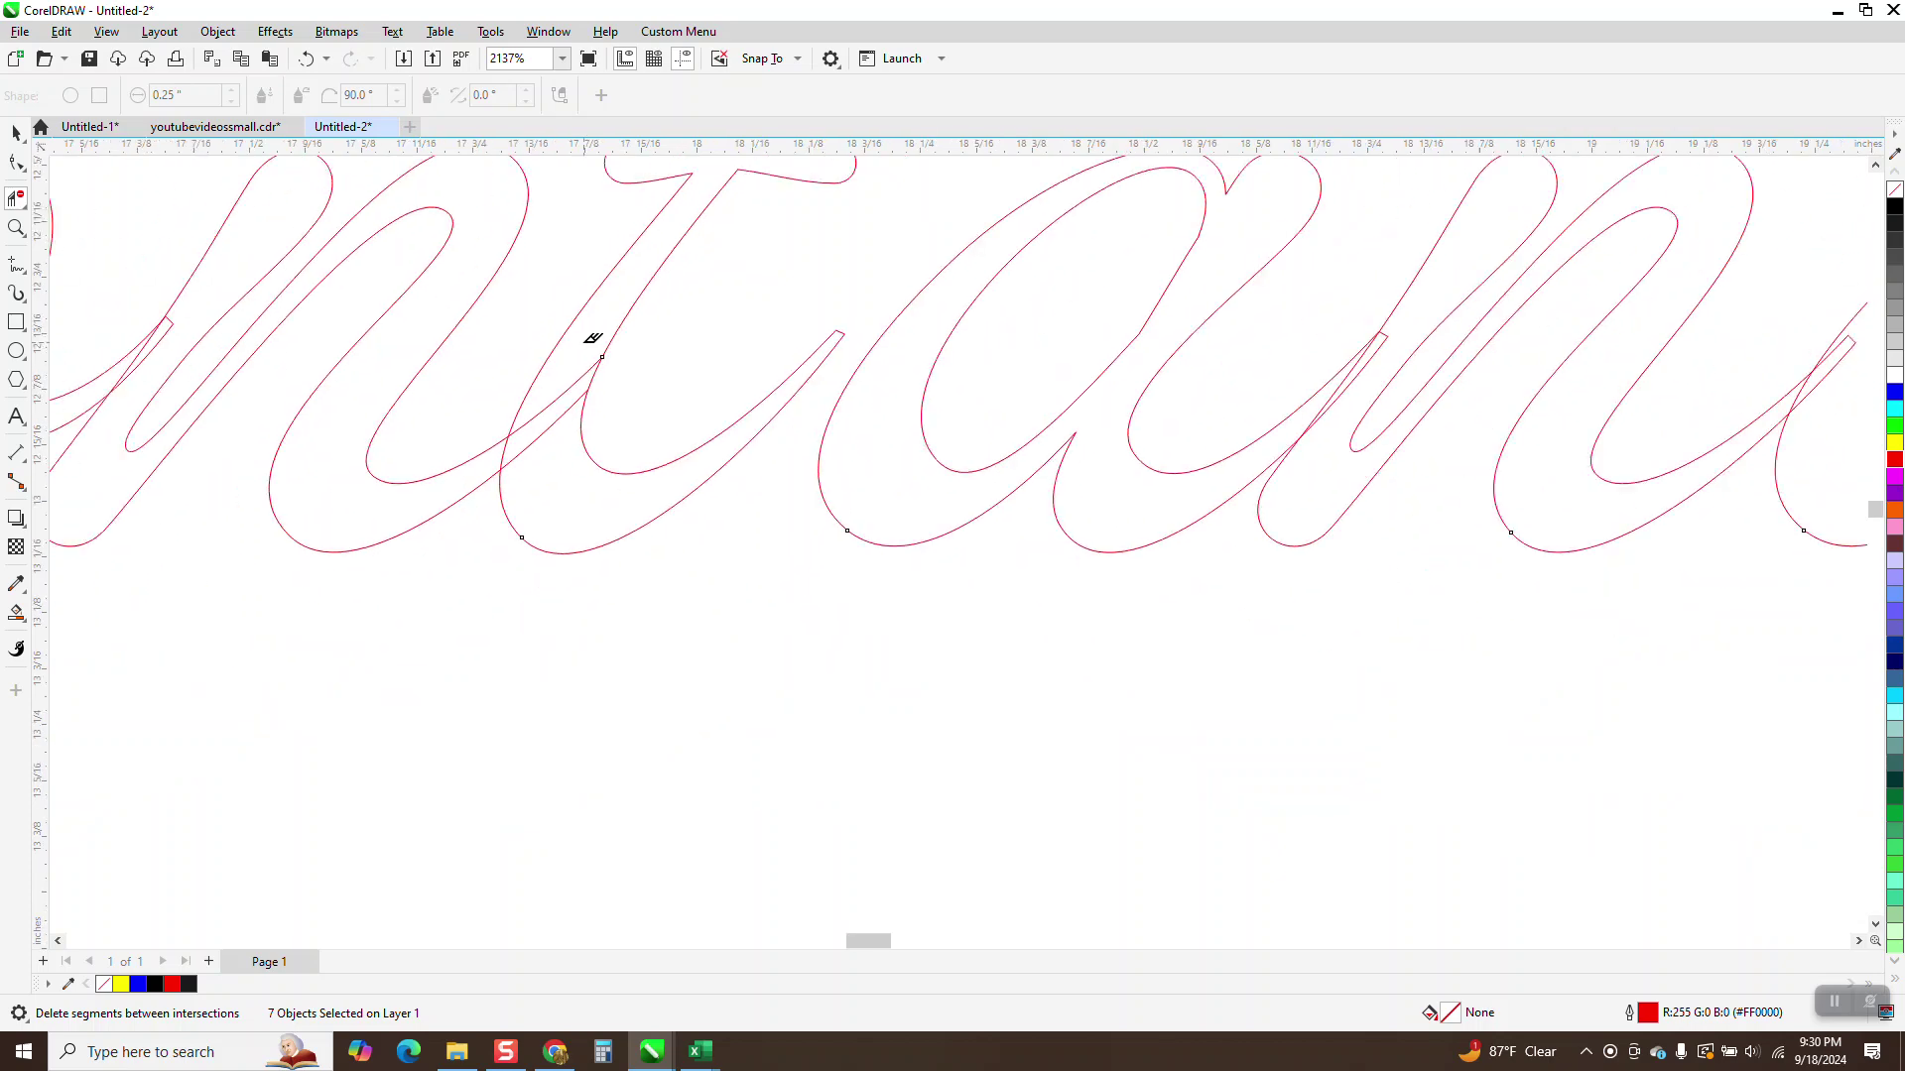
{"action": "scroll", "coordinate": [593, 338], "scroll_direction": "down", "scroll_amount": 2}
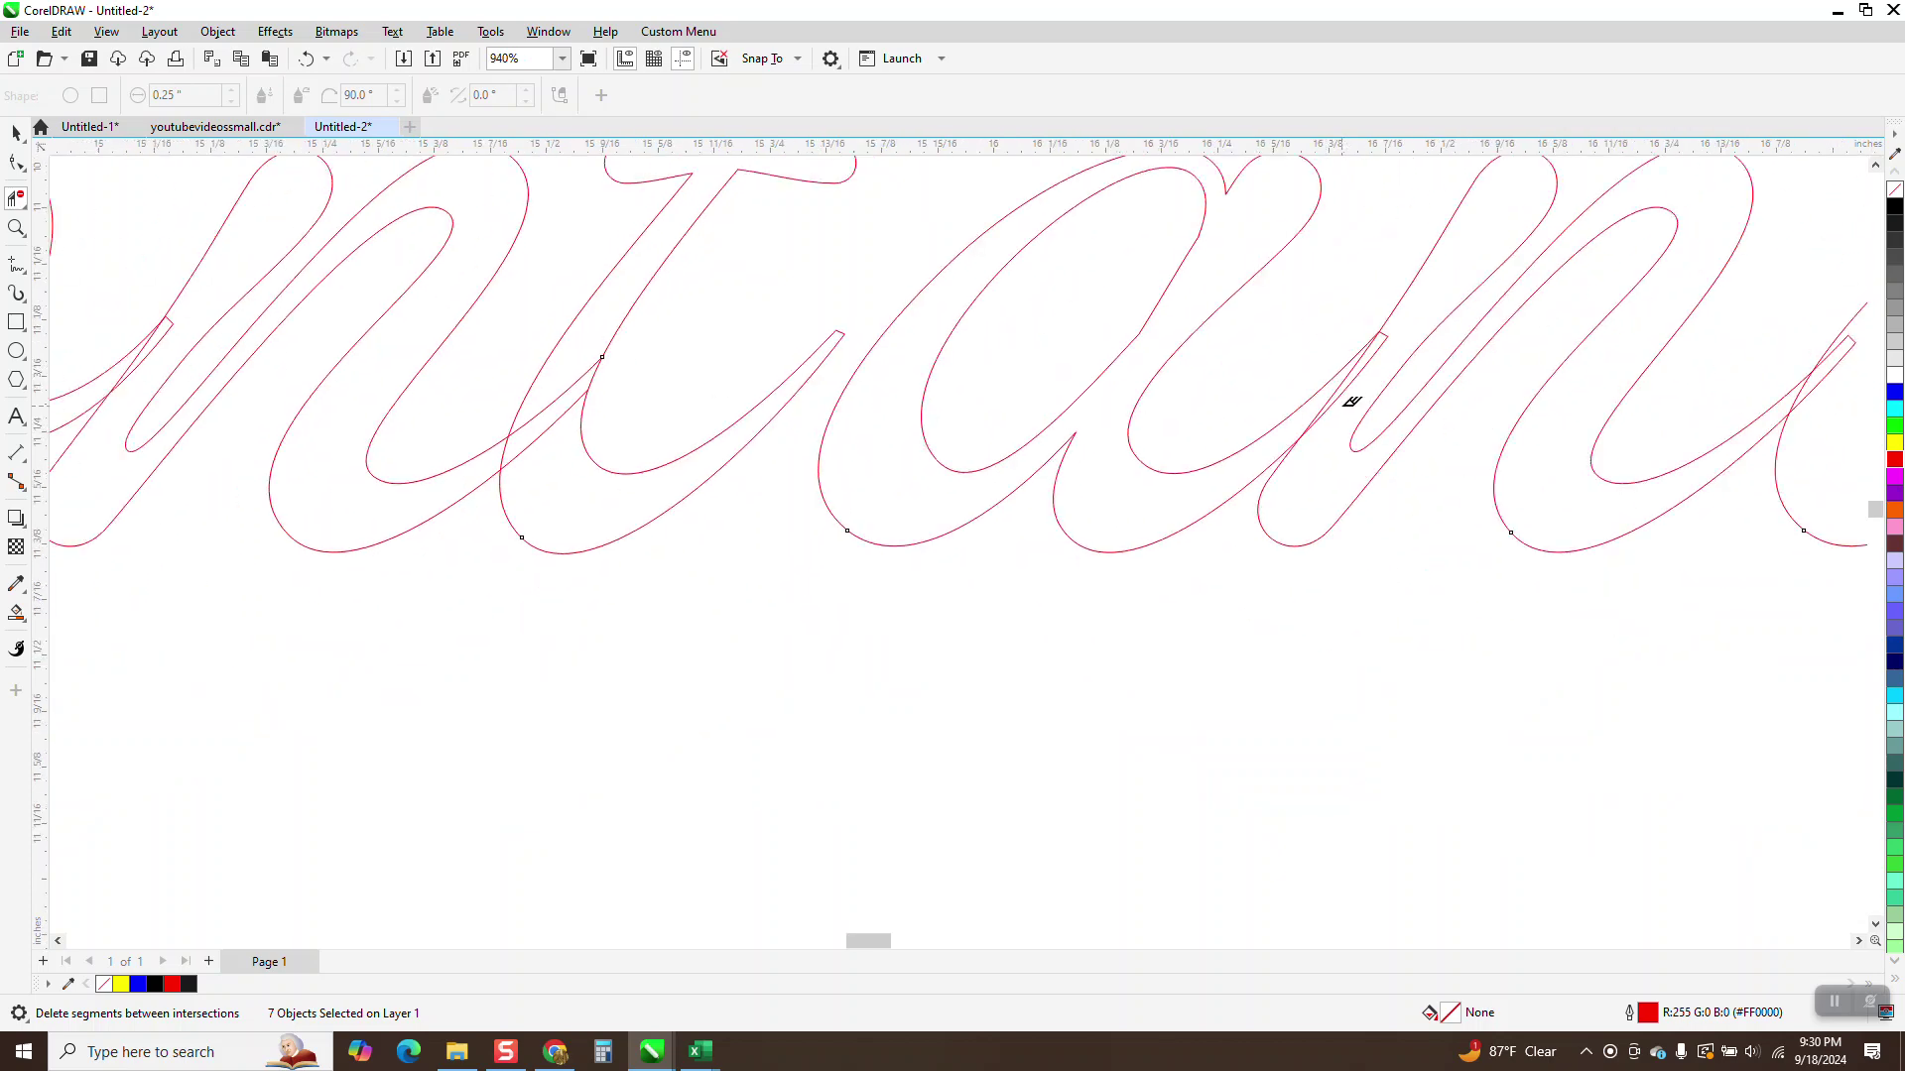
{"action": "scroll", "coordinate": [1351, 401], "scroll_direction": "down", "scroll_amount": 1}
{"action": "scroll", "coordinate": [1369, 437], "scroll_direction": "down", "scroll_amount": 2}
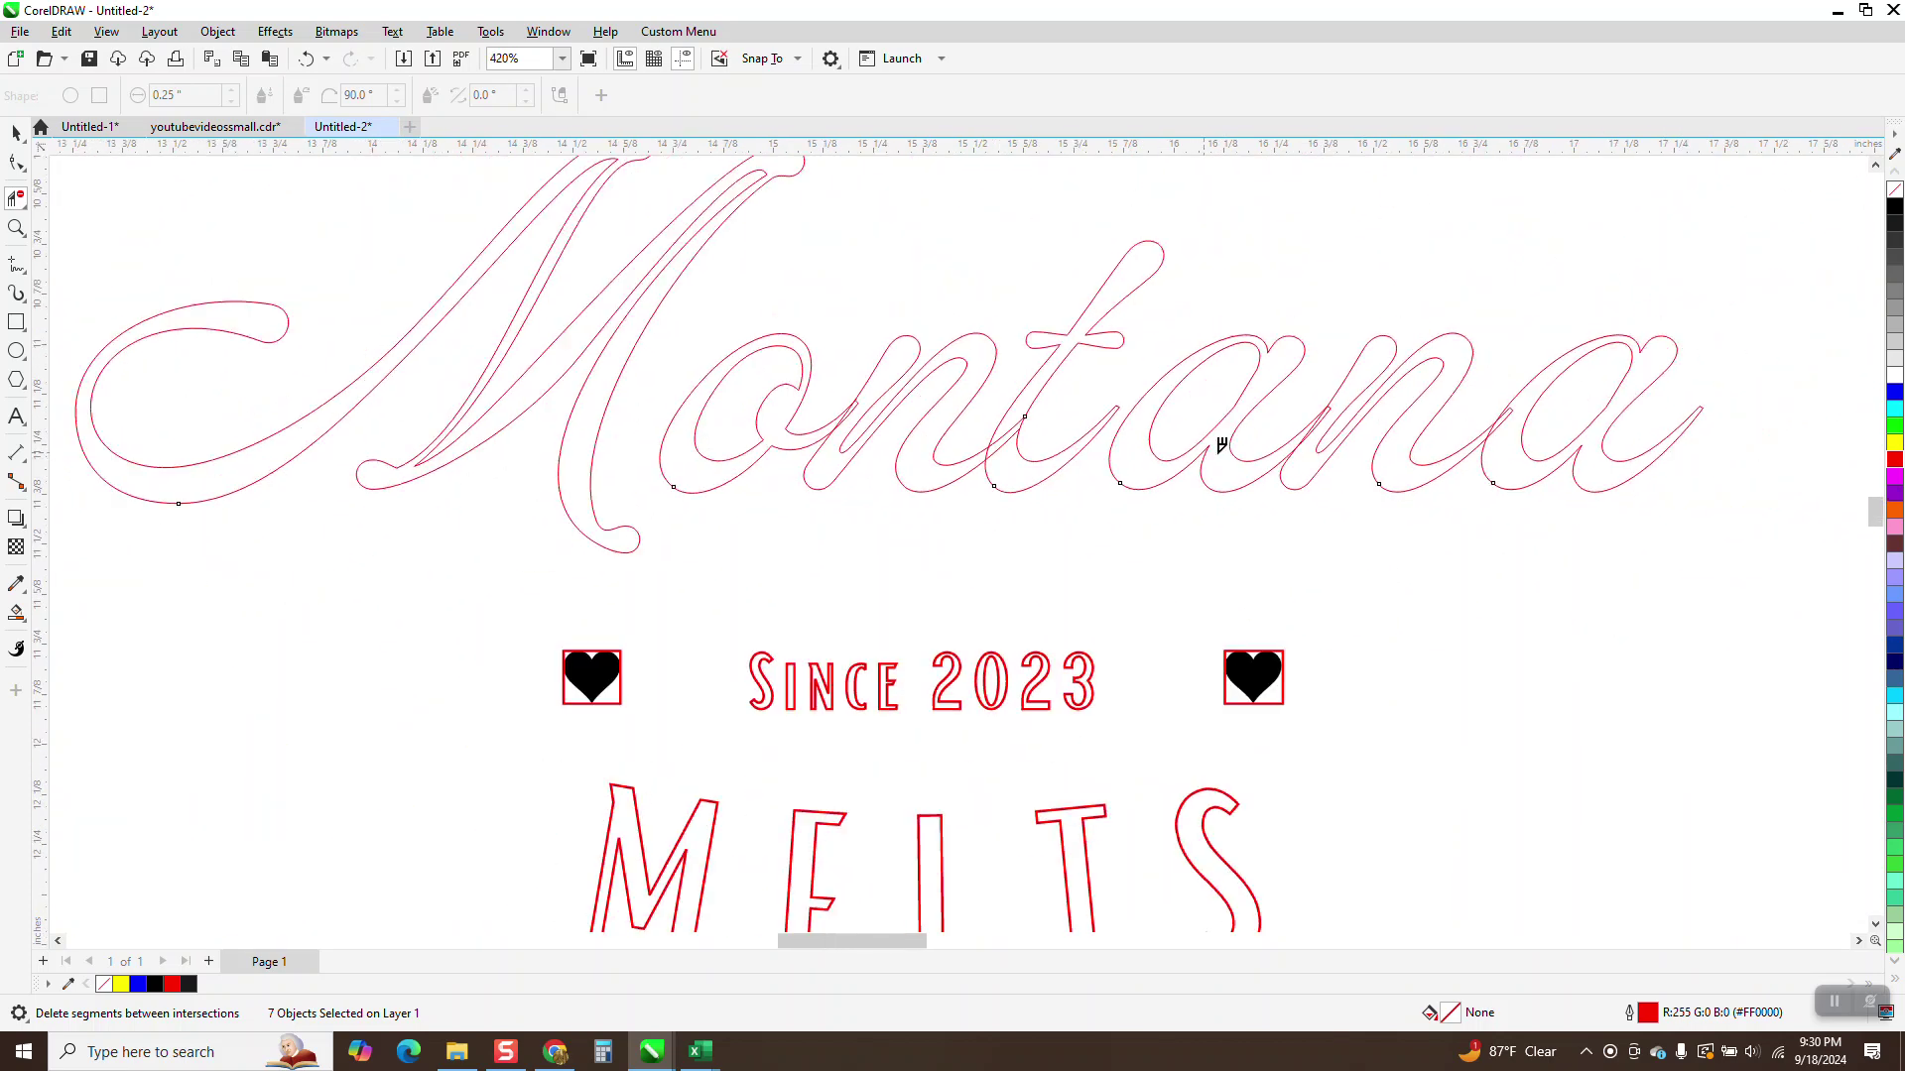
{"action": "left_click", "coordinate": [16, 132]}
Weld the Montana letters from the property bar, inspect the result, and undo it.
{"action": "scroll", "coordinate": [484, 256], "scroll_direction": "down", "scroll_amount": 2}
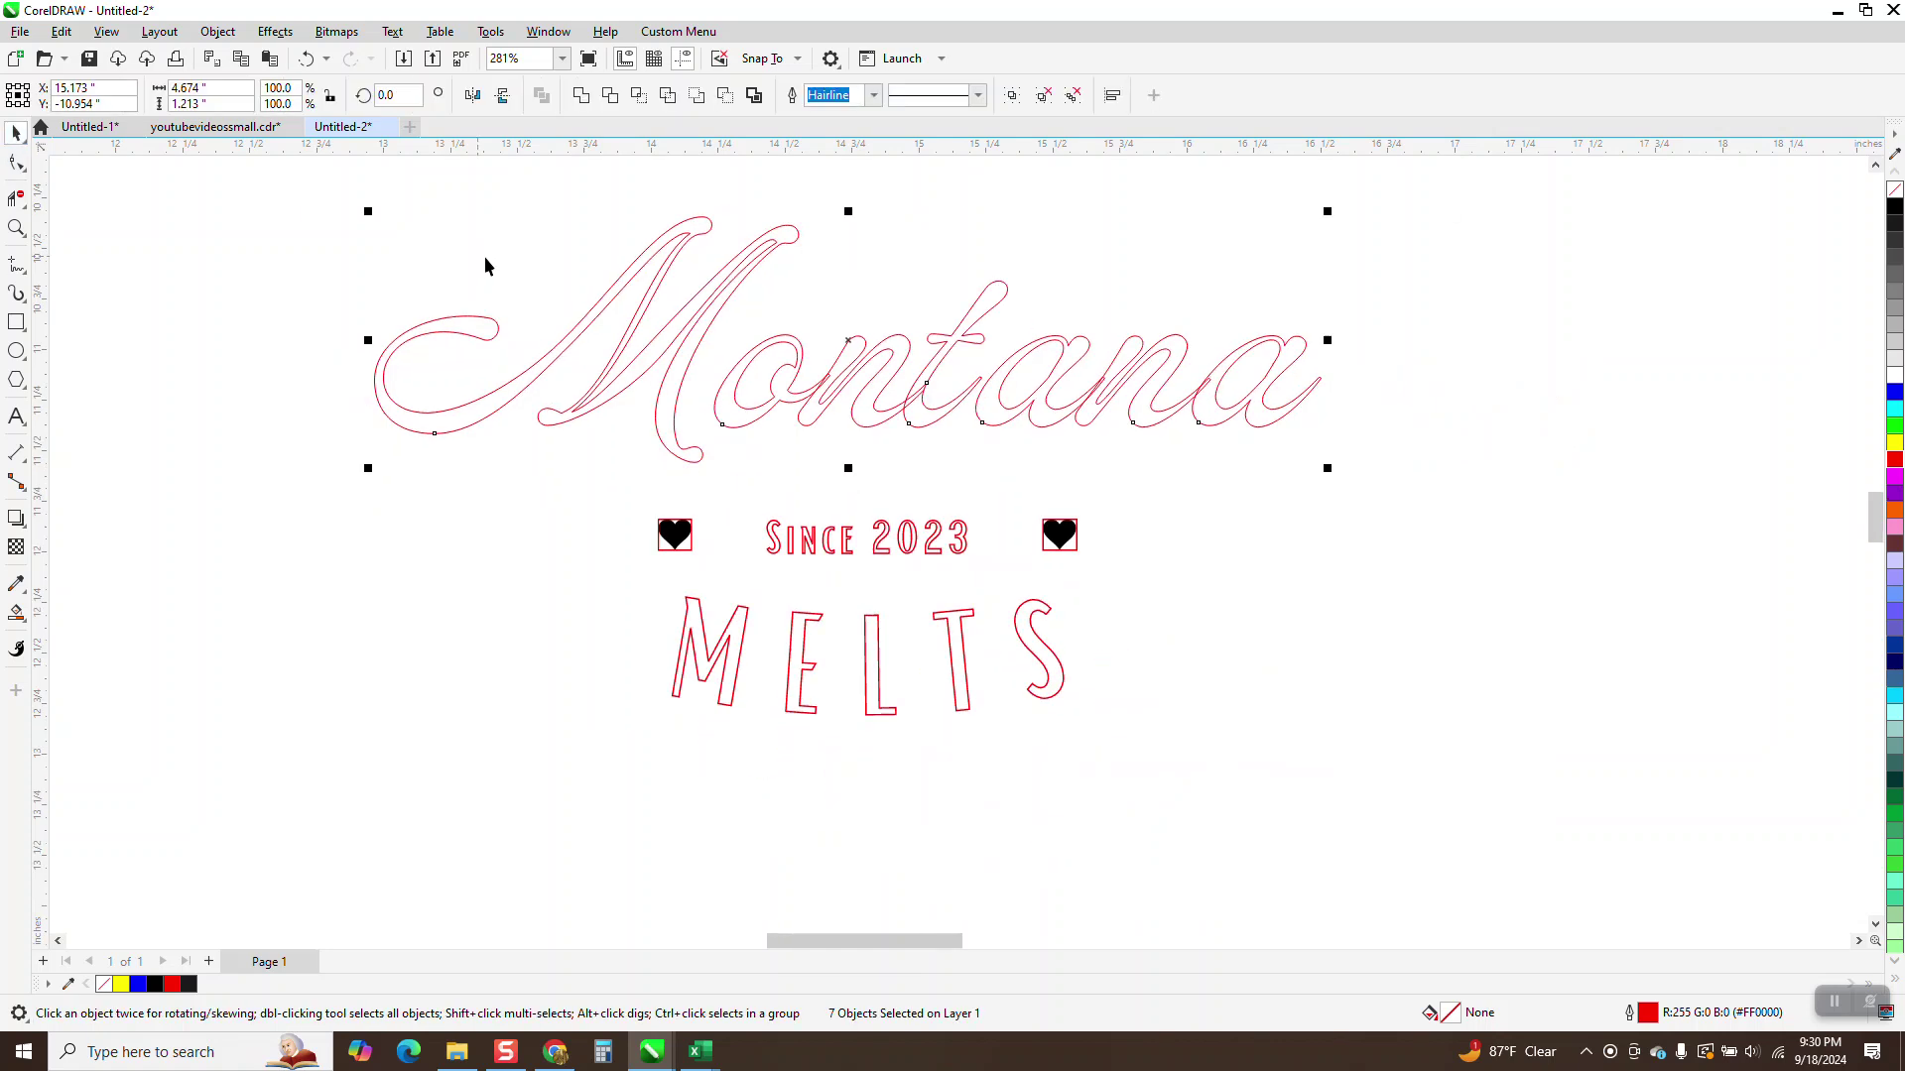
{"action": "left_click_drag", "start_coordinate": [325, 195], "coordinate": [1275, 459]}
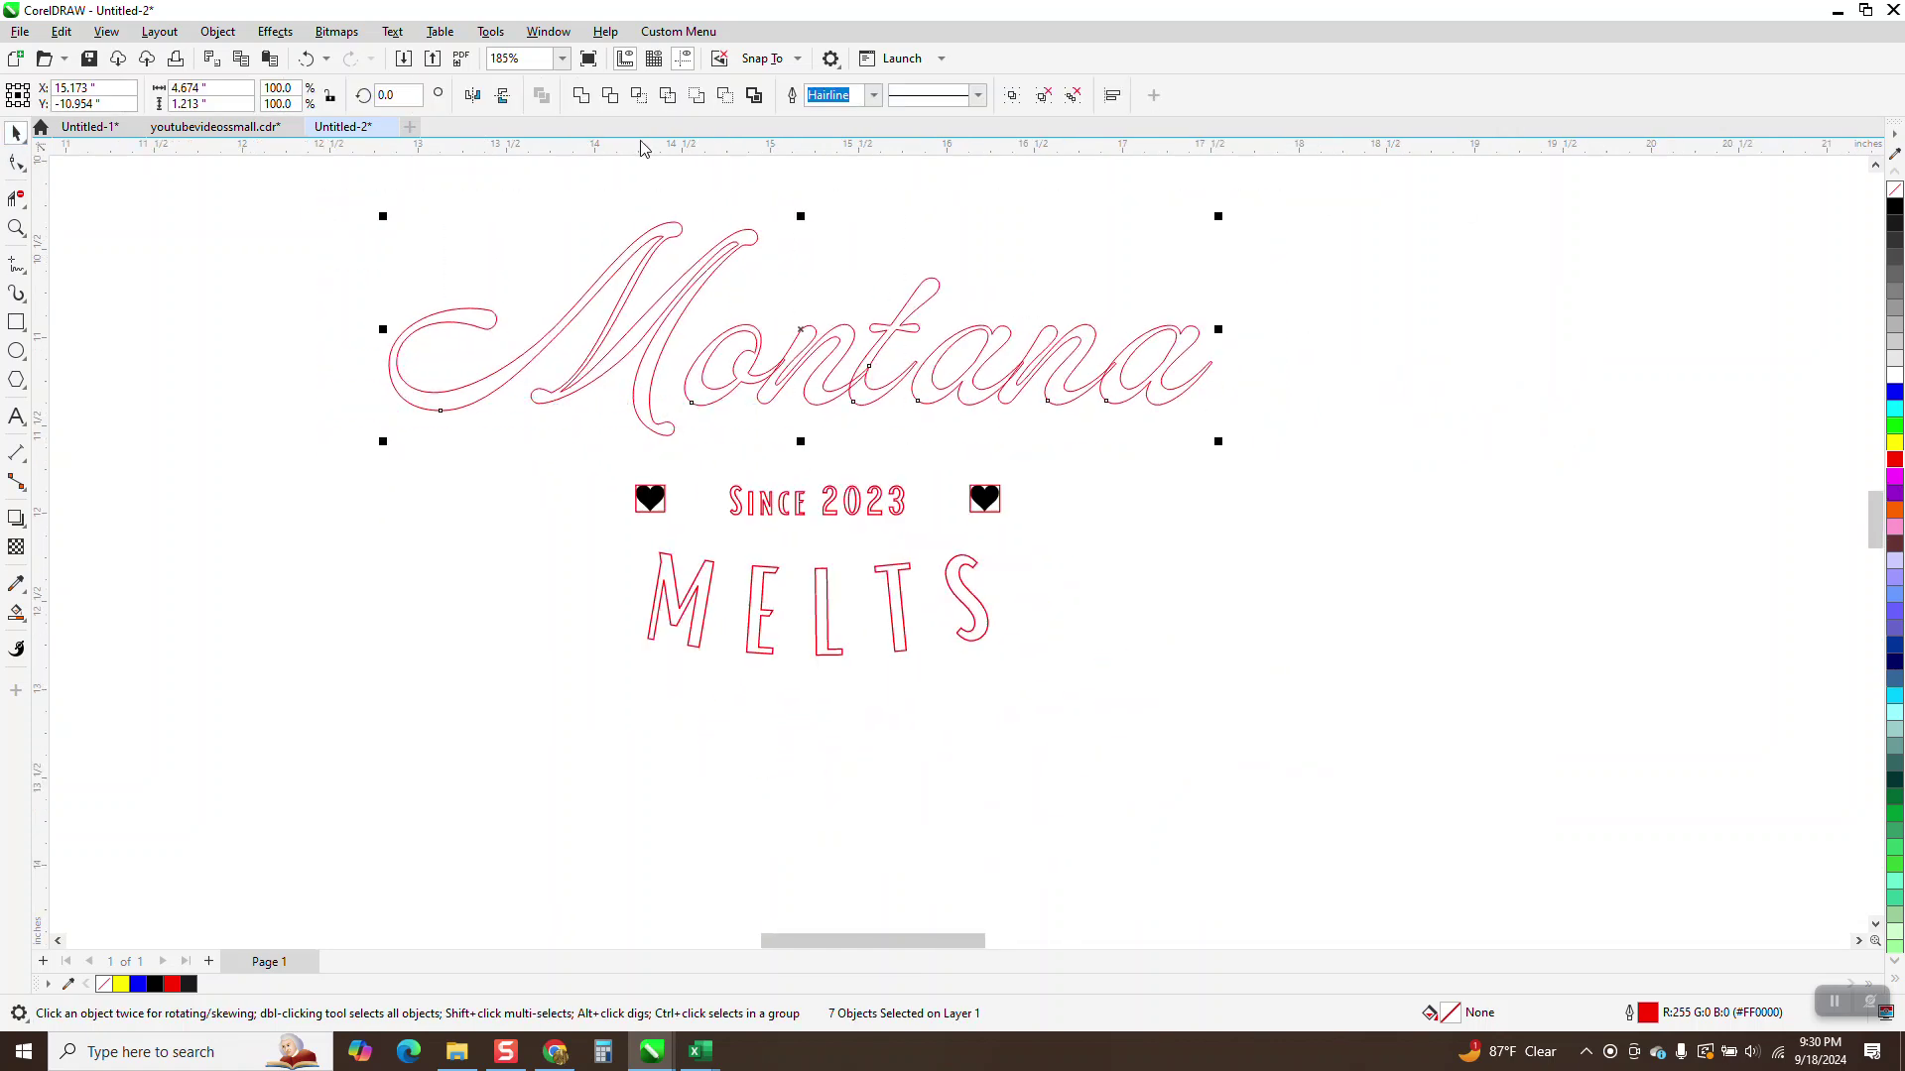
{"action": "left_click", "coordinate": [584, 97]}
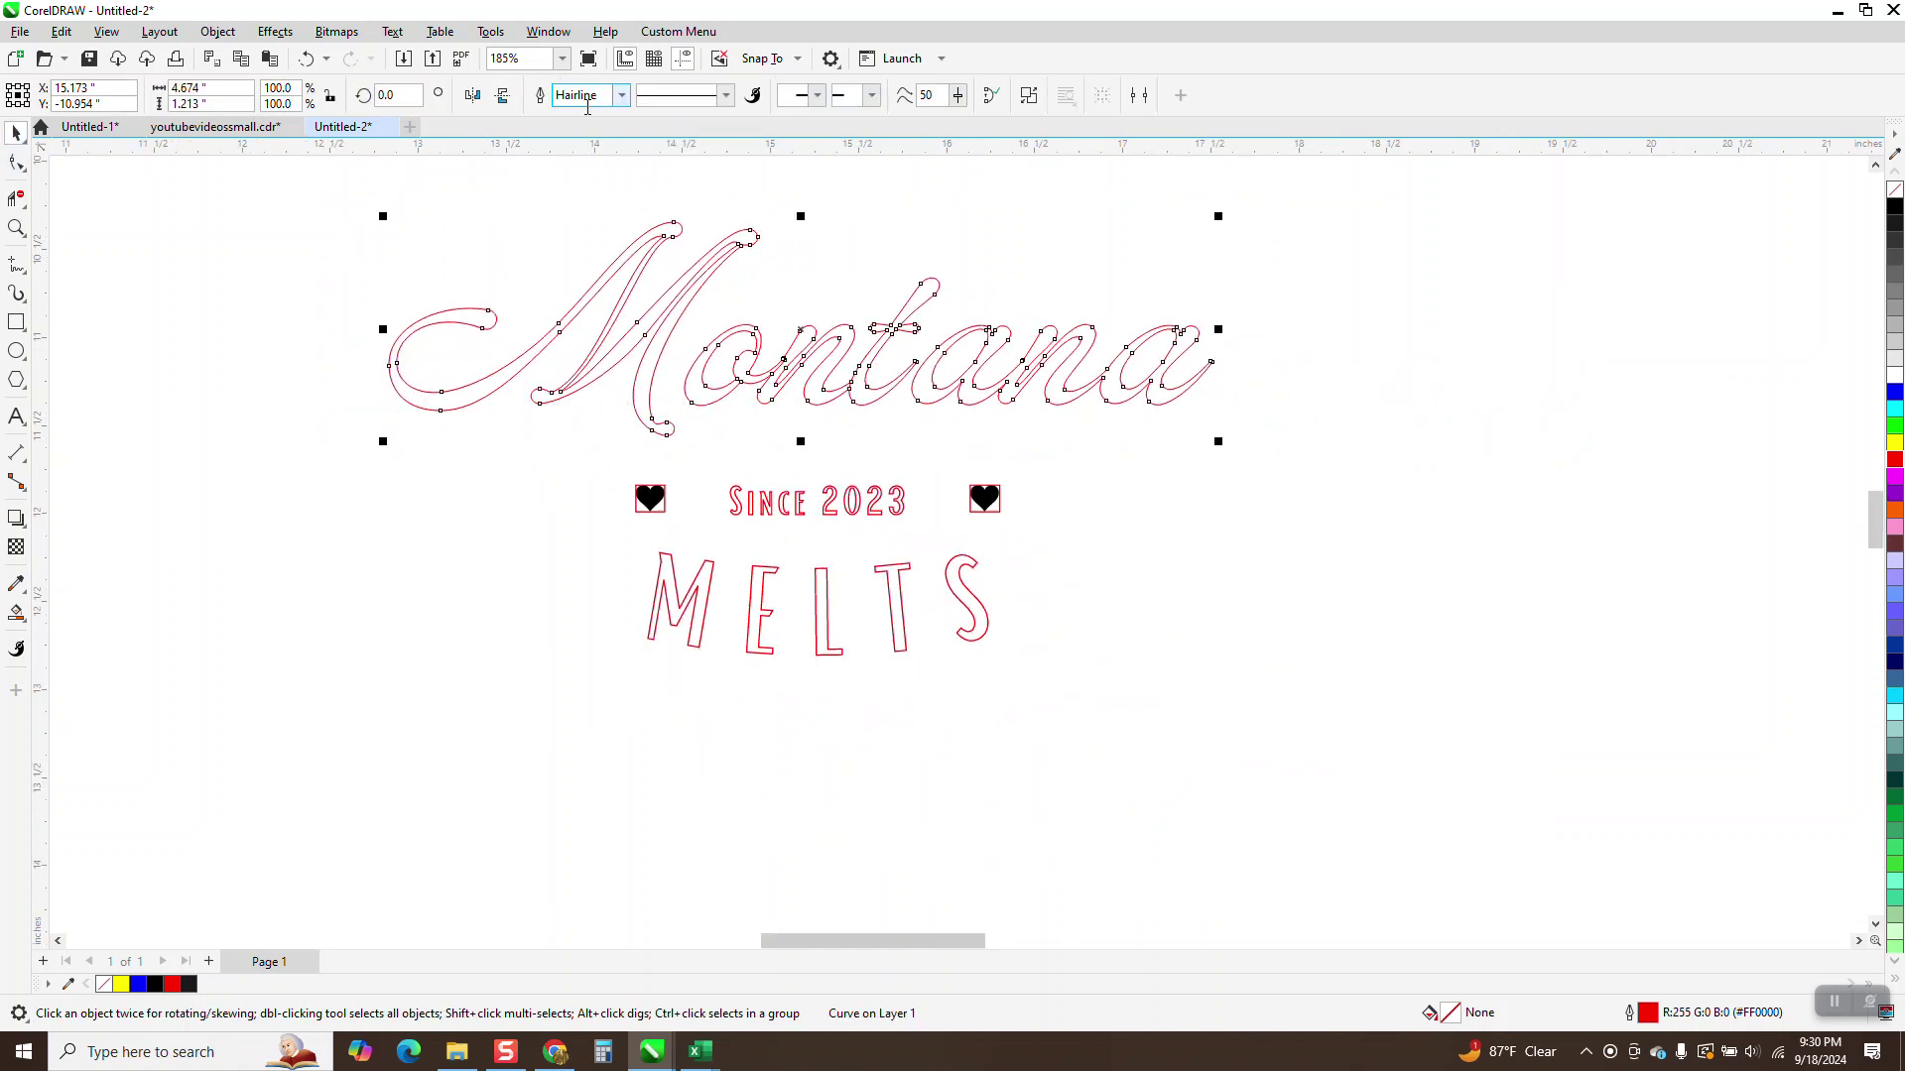
{"action": "left_click", "coordinate": [16, 228]}
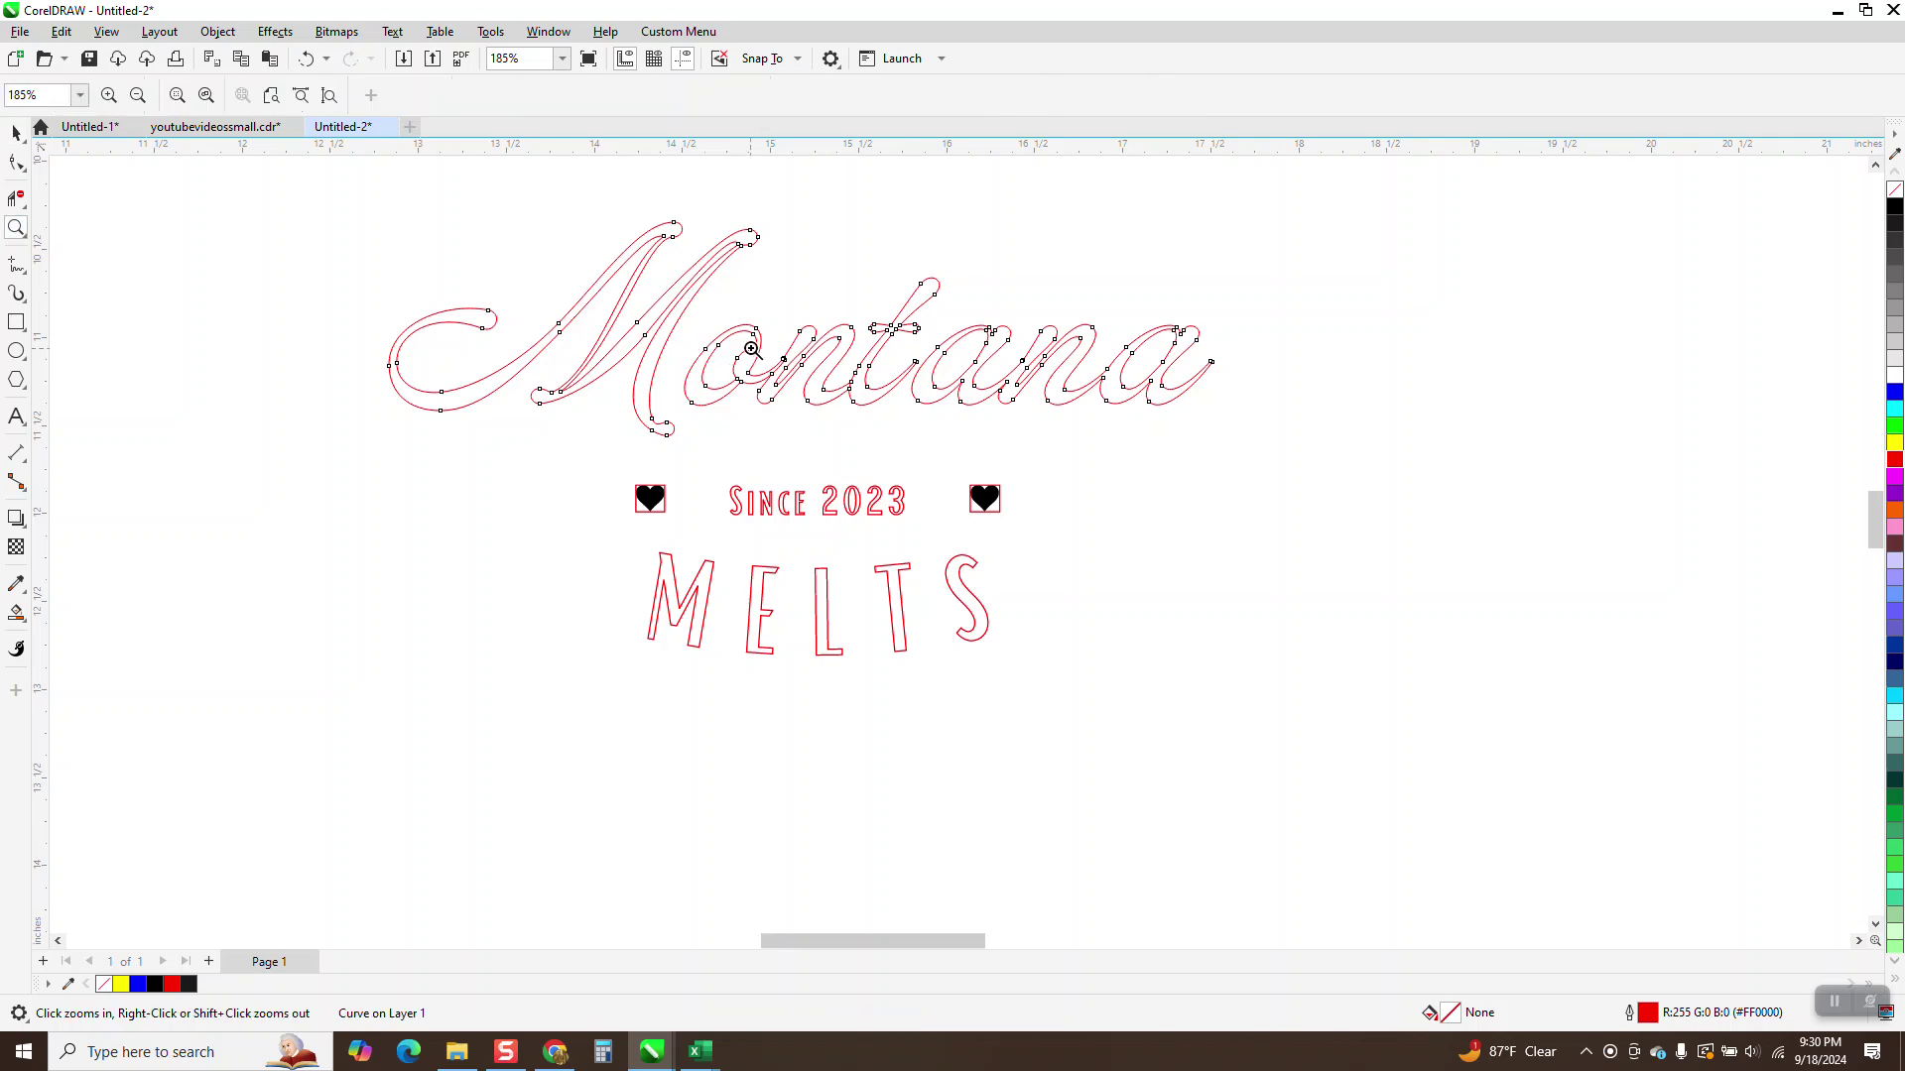
{"action": "left_click_drag", "start_coordinate": [752, 349], "coordinate": [1015, 435]}
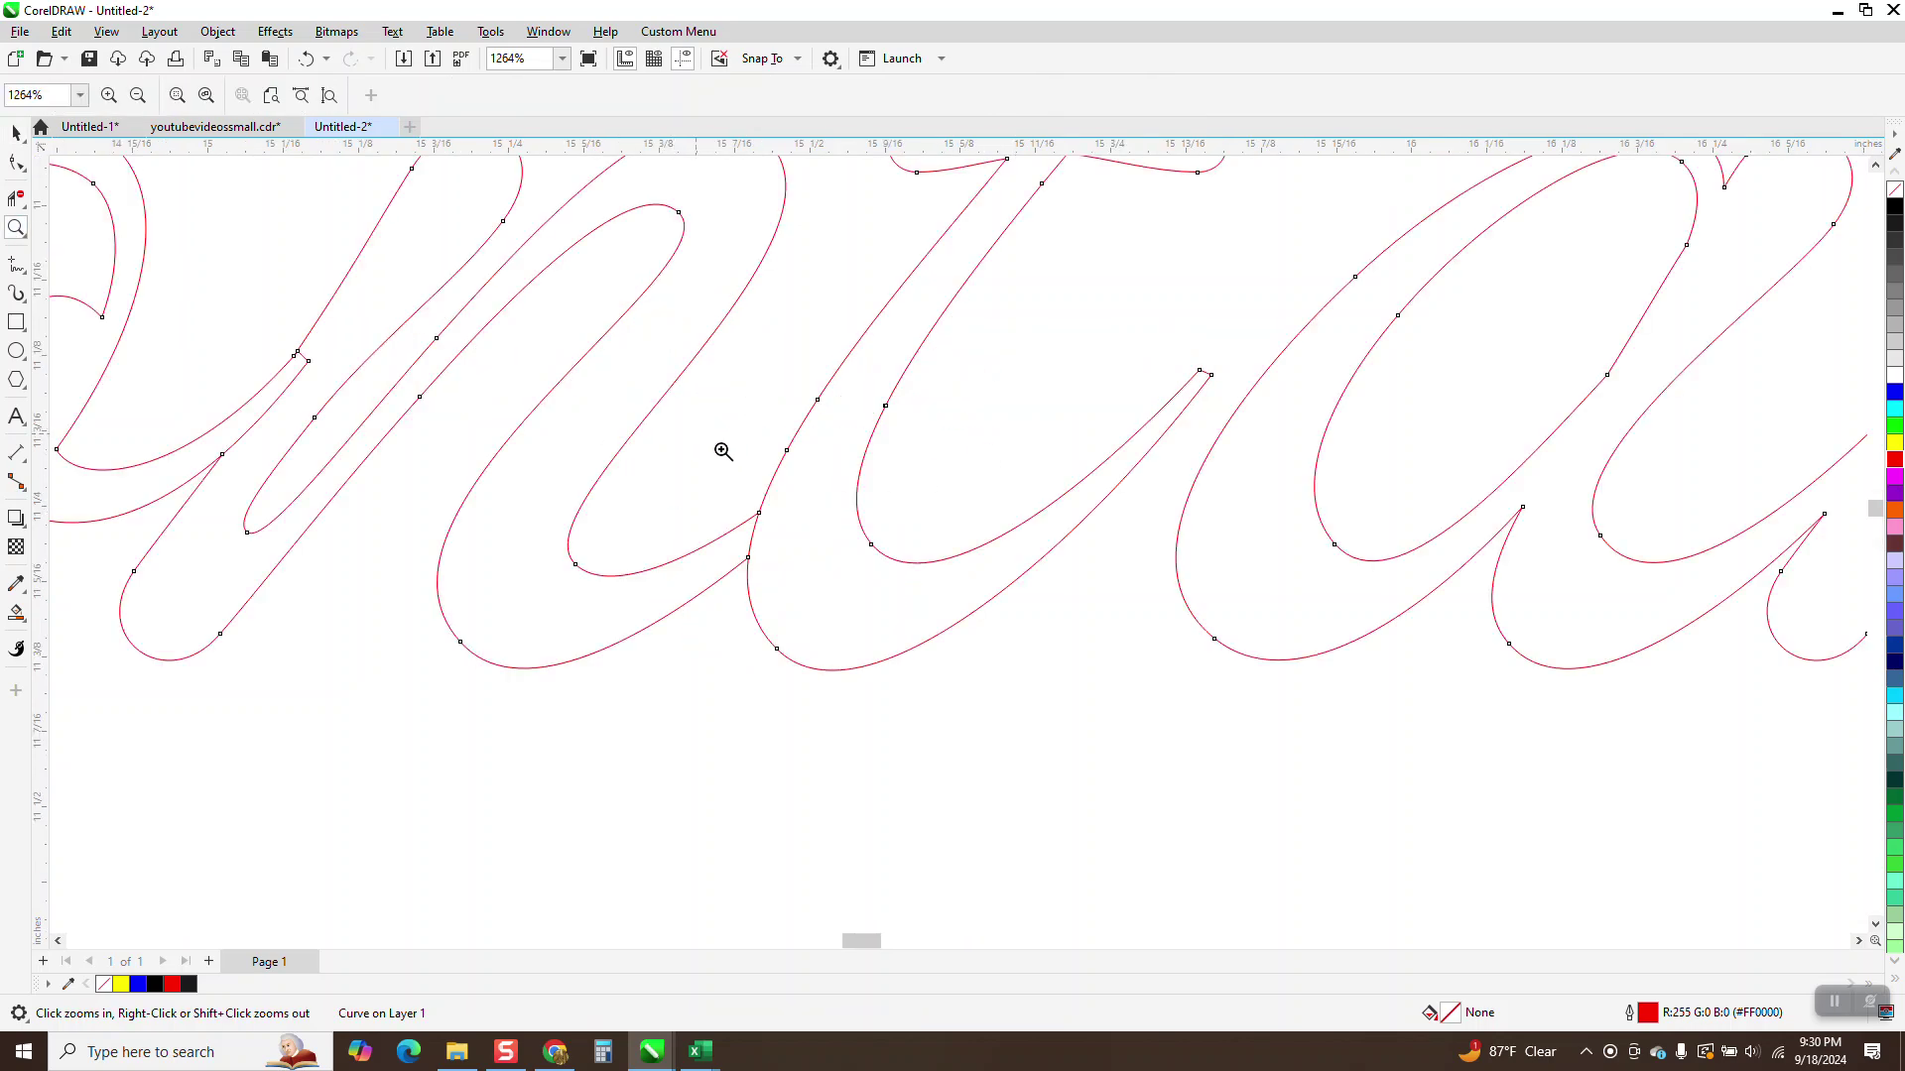
{"action": "scroll", "coordinate": [723, 450], "scroll_direction": "down", "scroll_amount": 2}
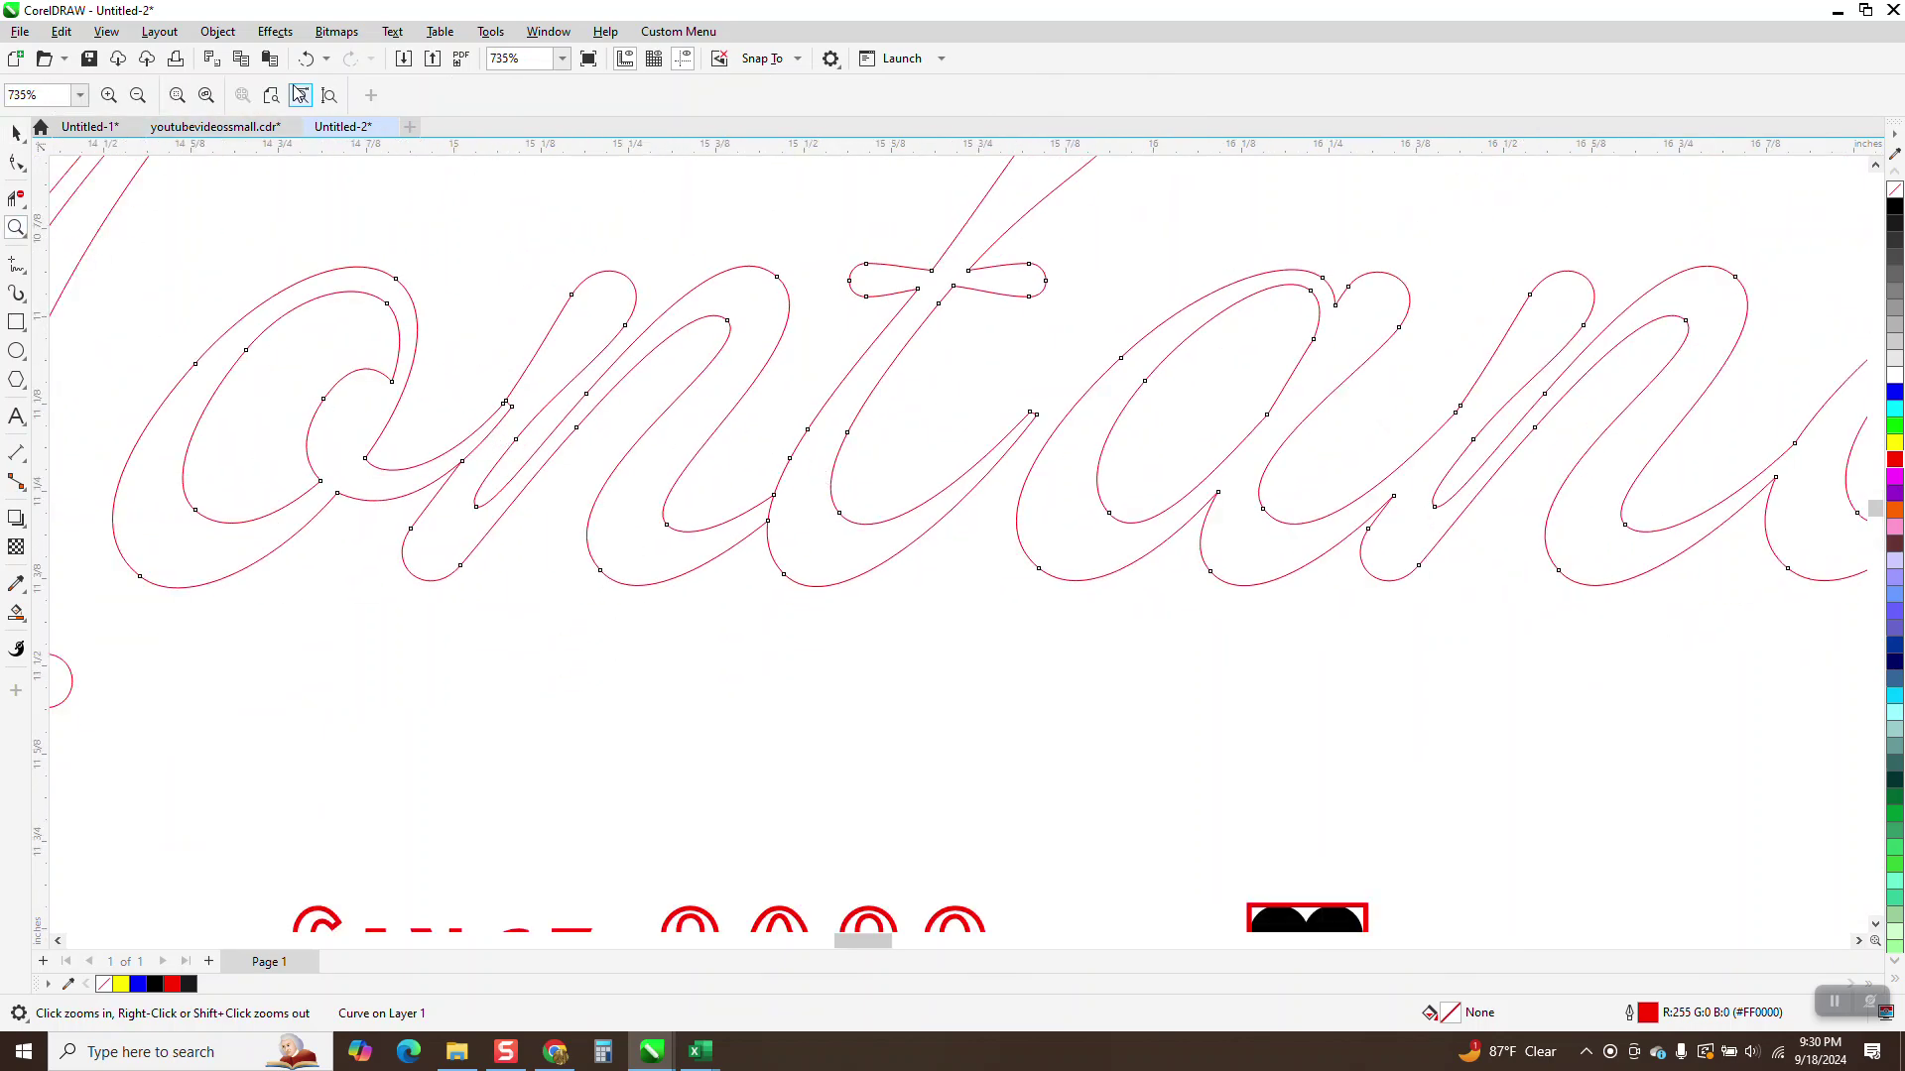
{"action": "left_click", "coordinate": [306, 59]}
{"action": "scroll", "coordinate": [817, 364], "scroll_direction": "down", "scroll_amount": 6}
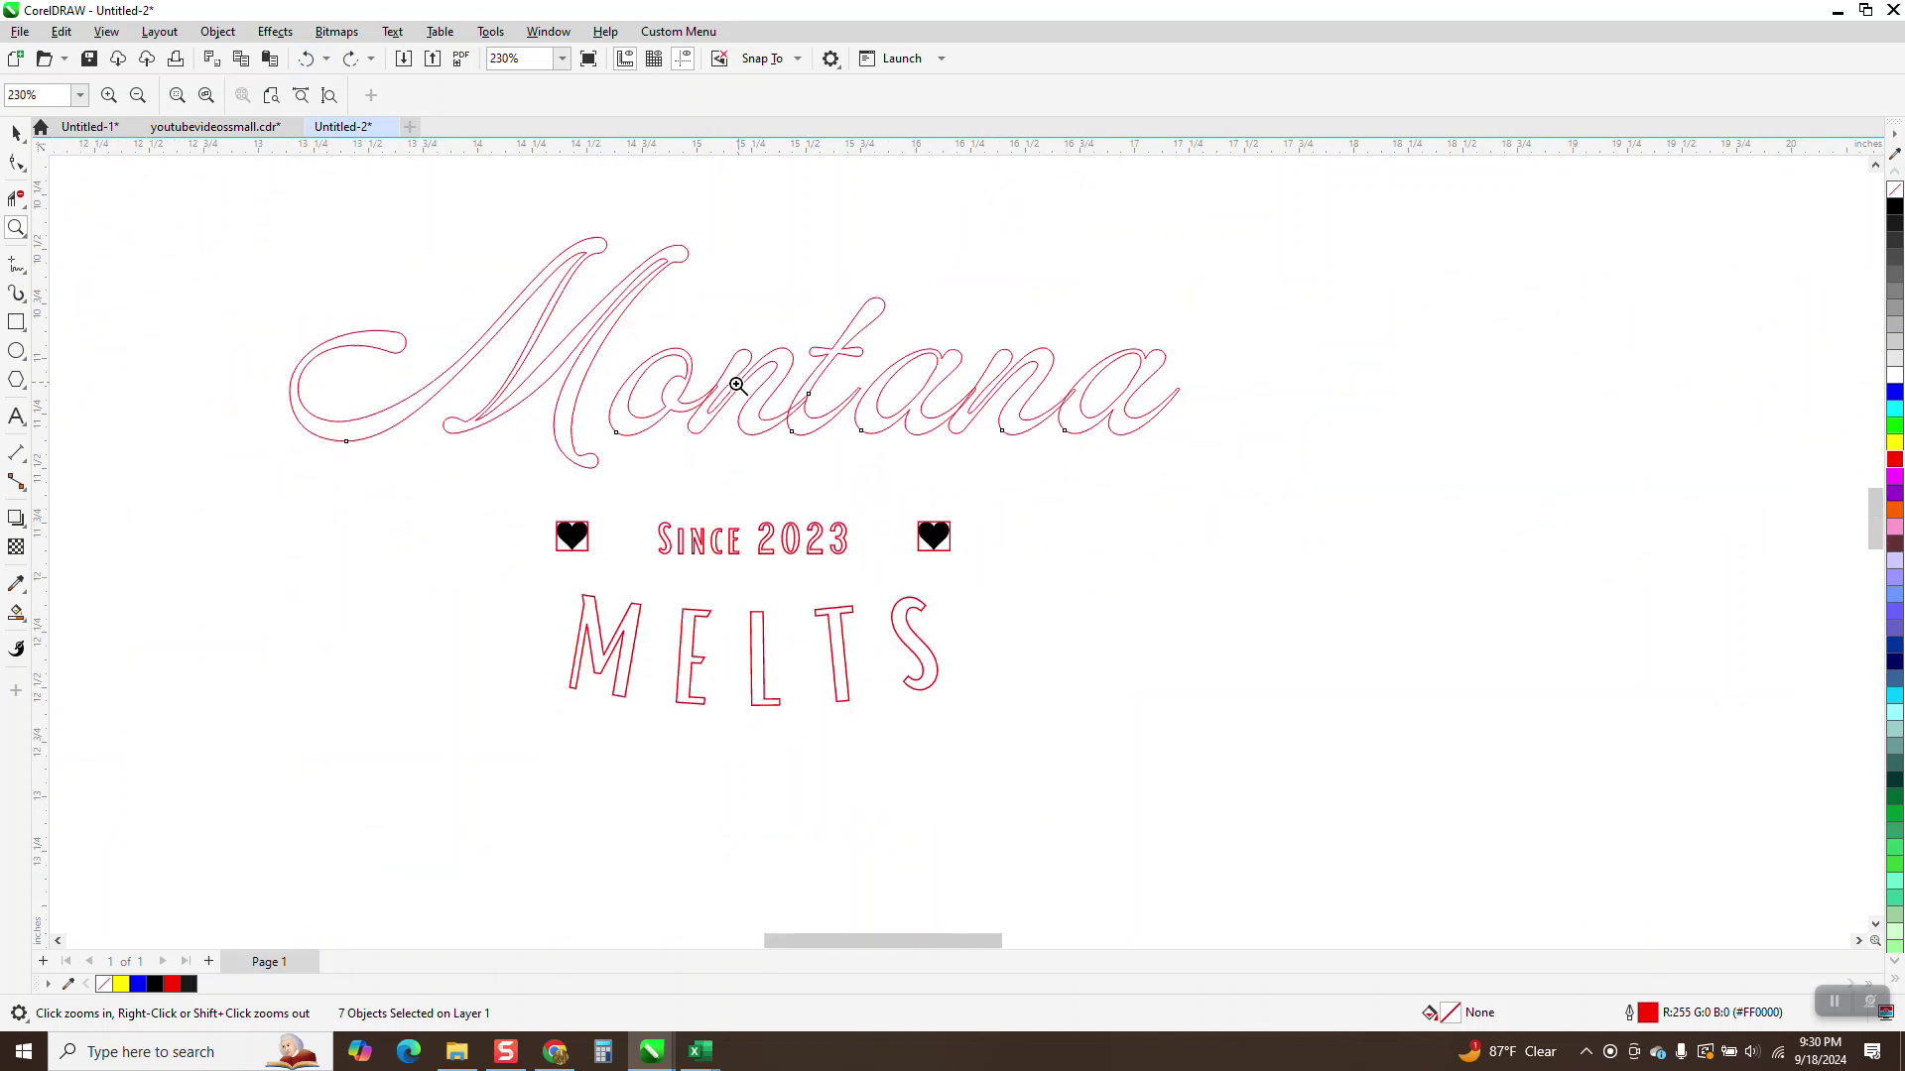
{"action": "left_click", "coordinate": [16, 133]}
Weld all seven Montana letter shapes into one curve via Object > Shaping > Weld.
{"action": "left_click_drag", "start_coordinate": [289, 247], "coordinate": [1132, 477]}
{"action": "left_click", "coordinate": [217, 31]}
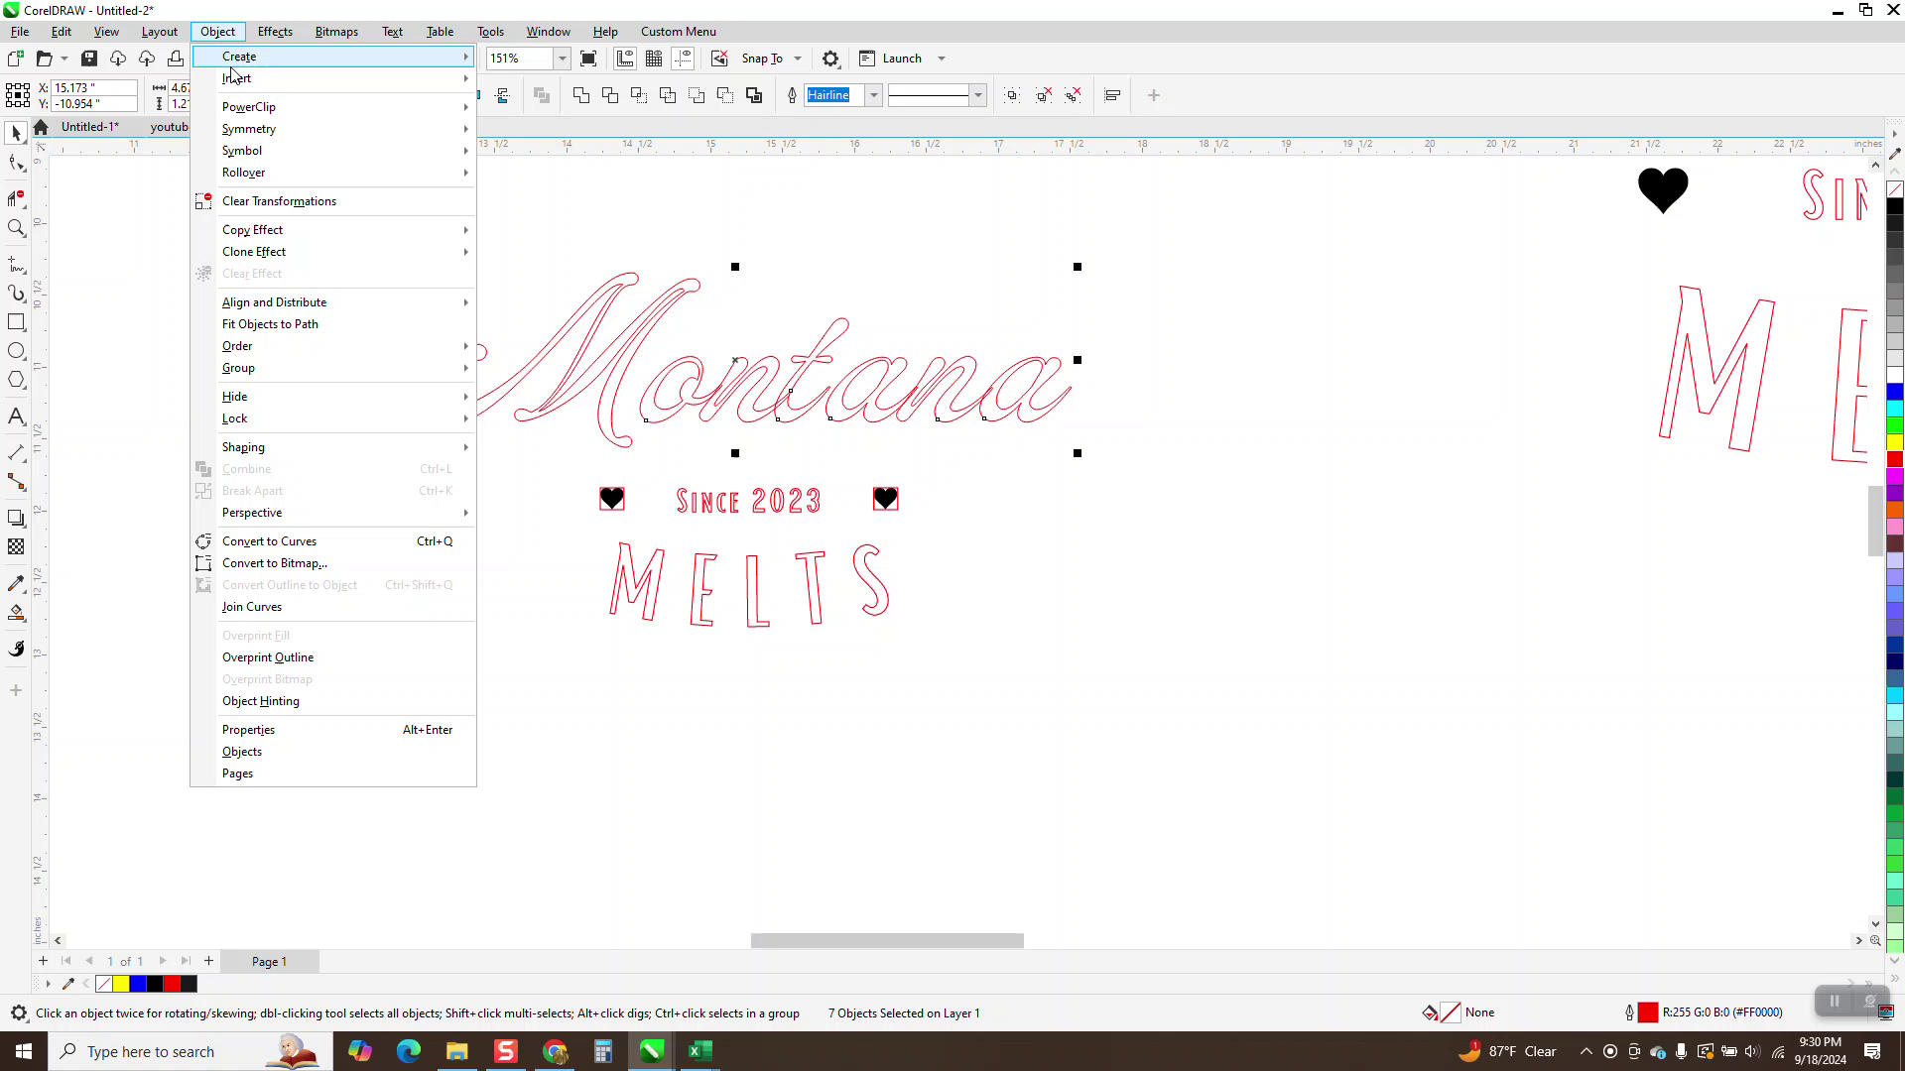
{"action": "mouse_move", "coordinate": [257, 451]}
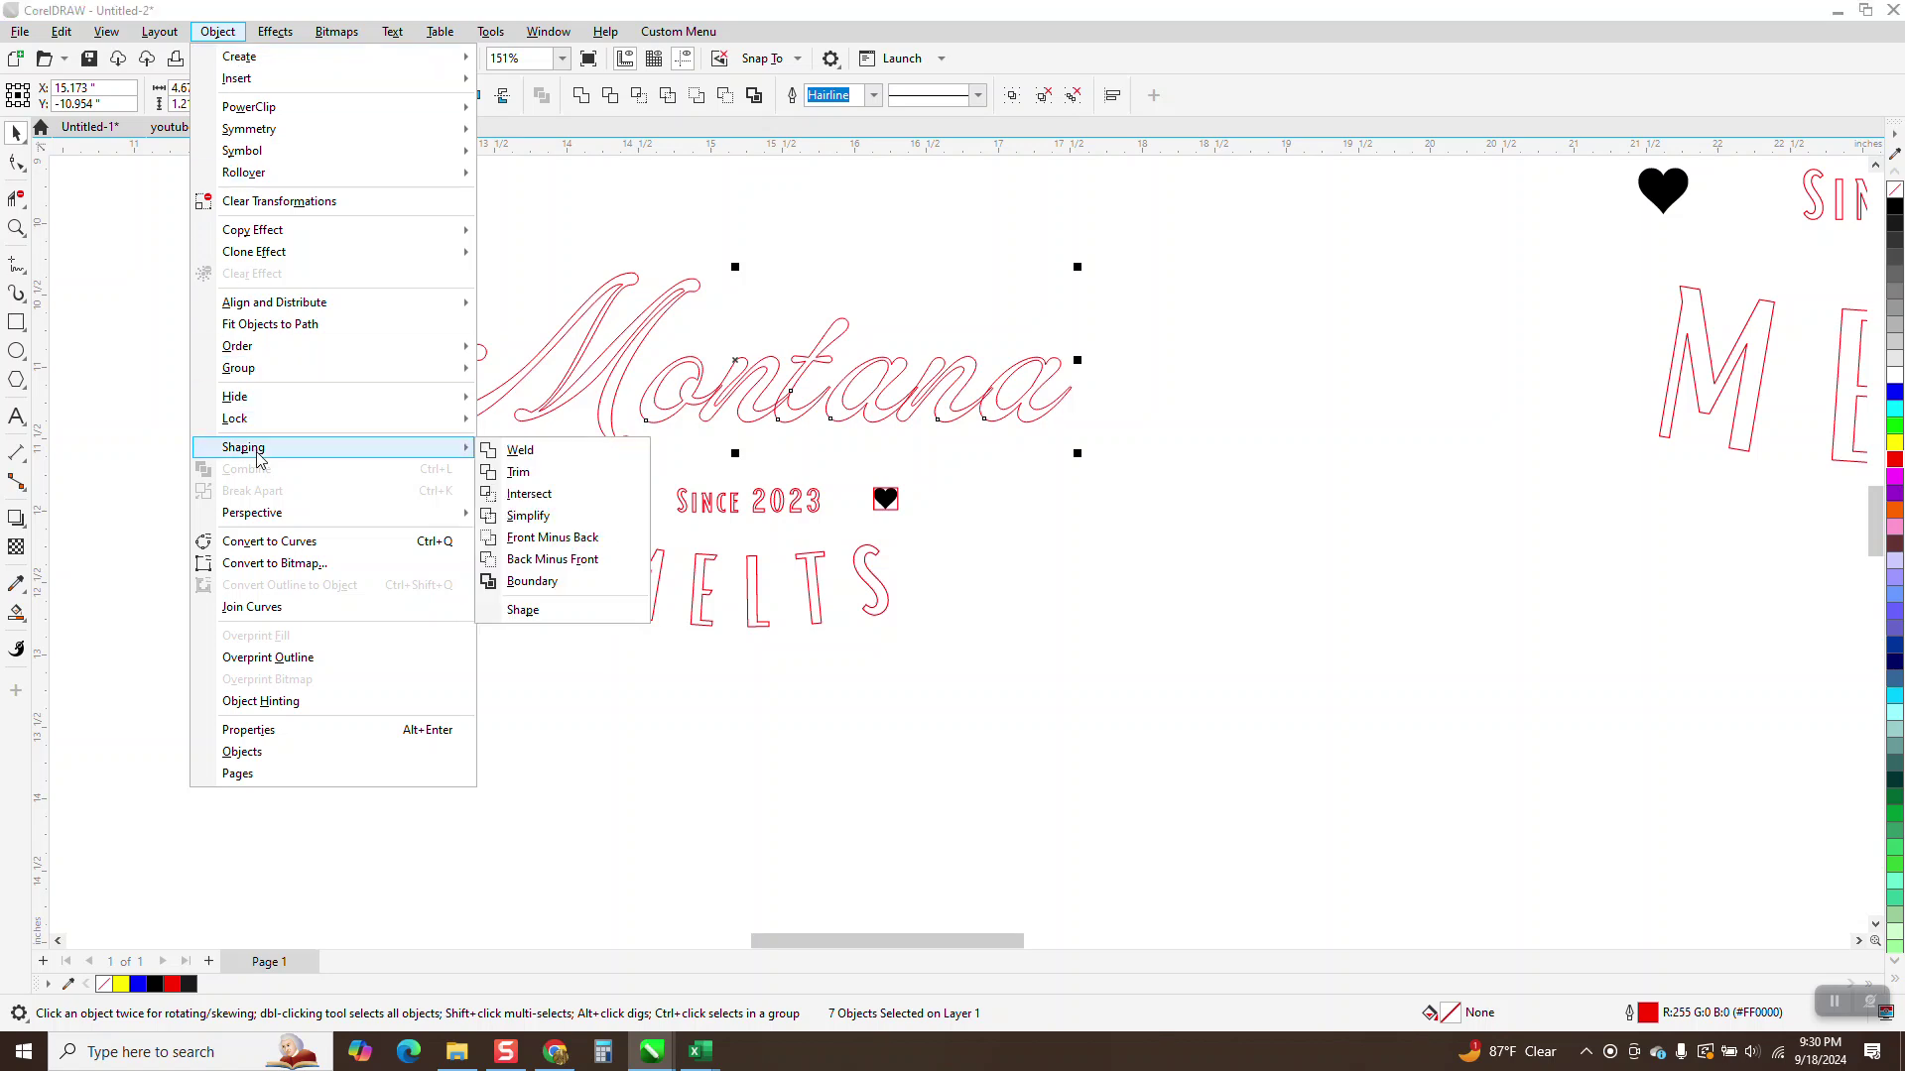
{"action": "left_click", "coordinate": [509, 454]}
{"action": "left_click", "coordinate": [16, 228]}
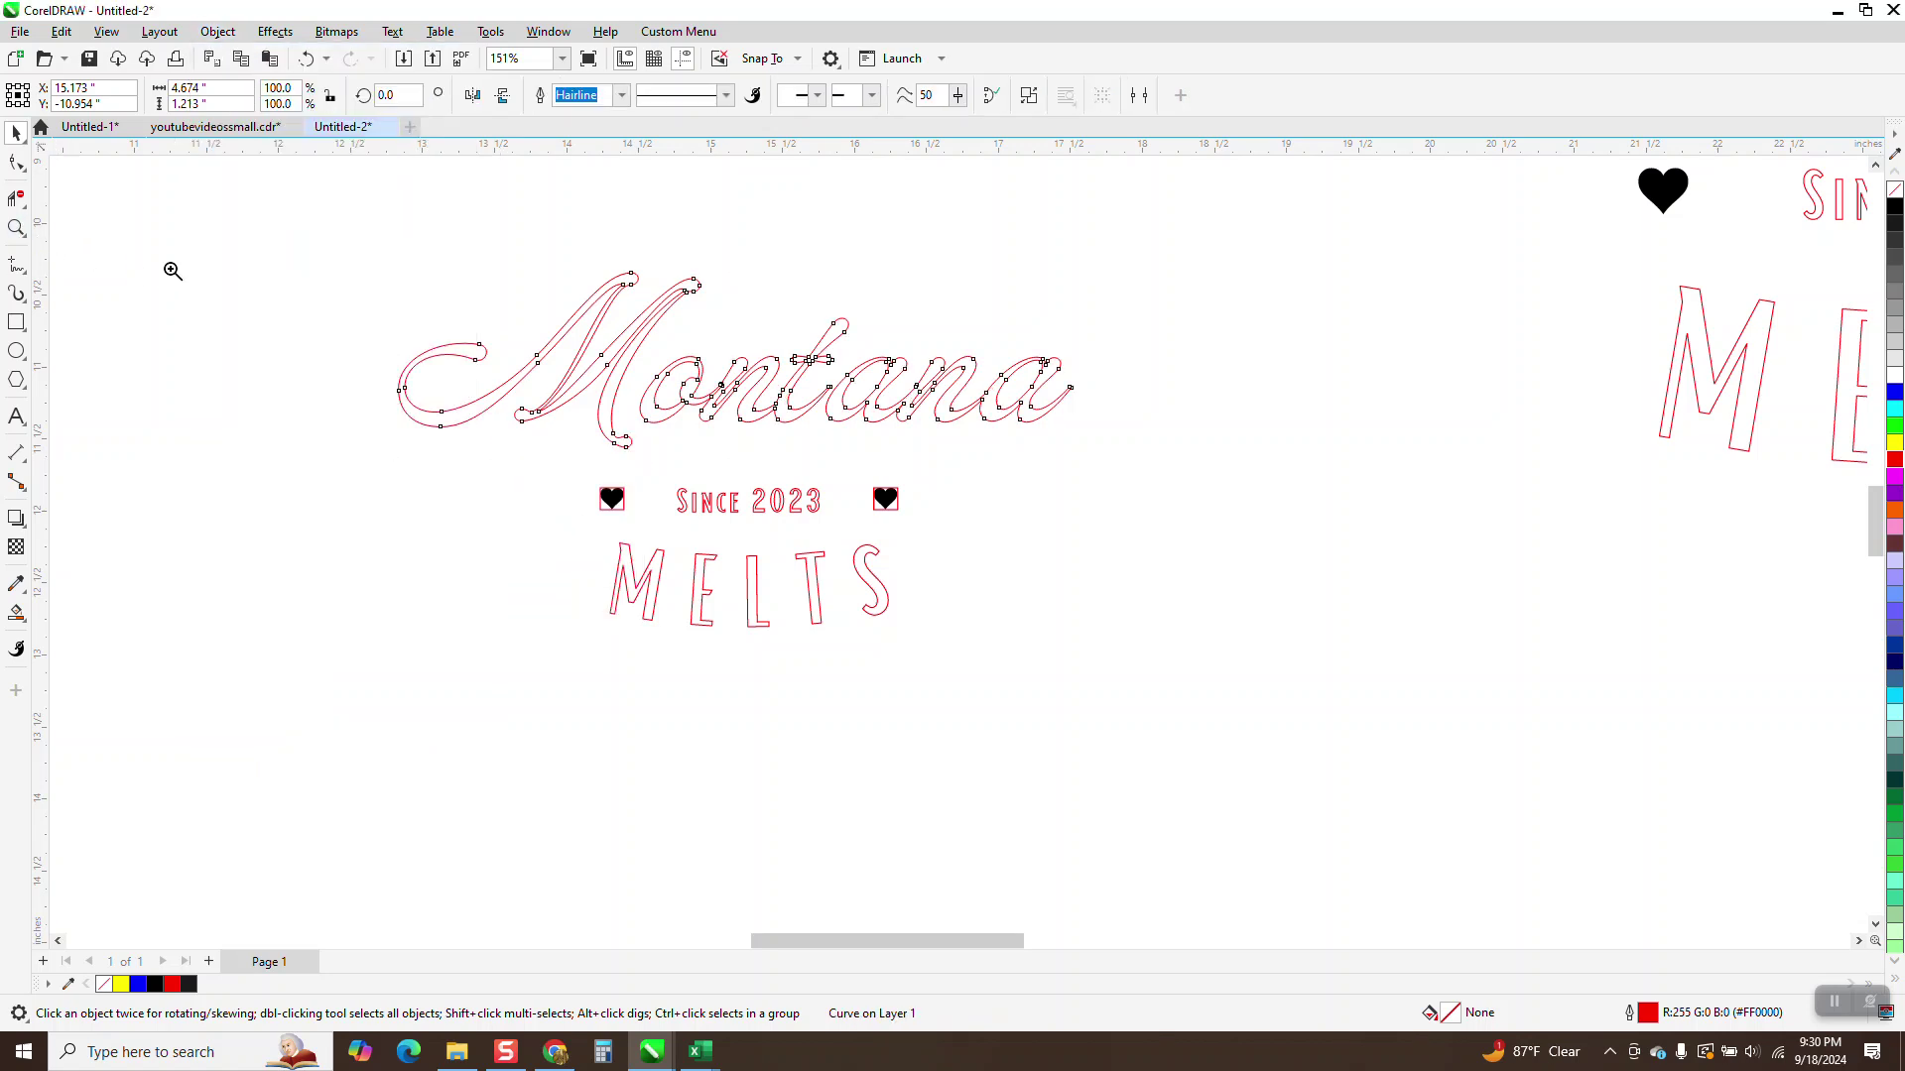
{"action": "left_click", "coordinate": [813, 465]}
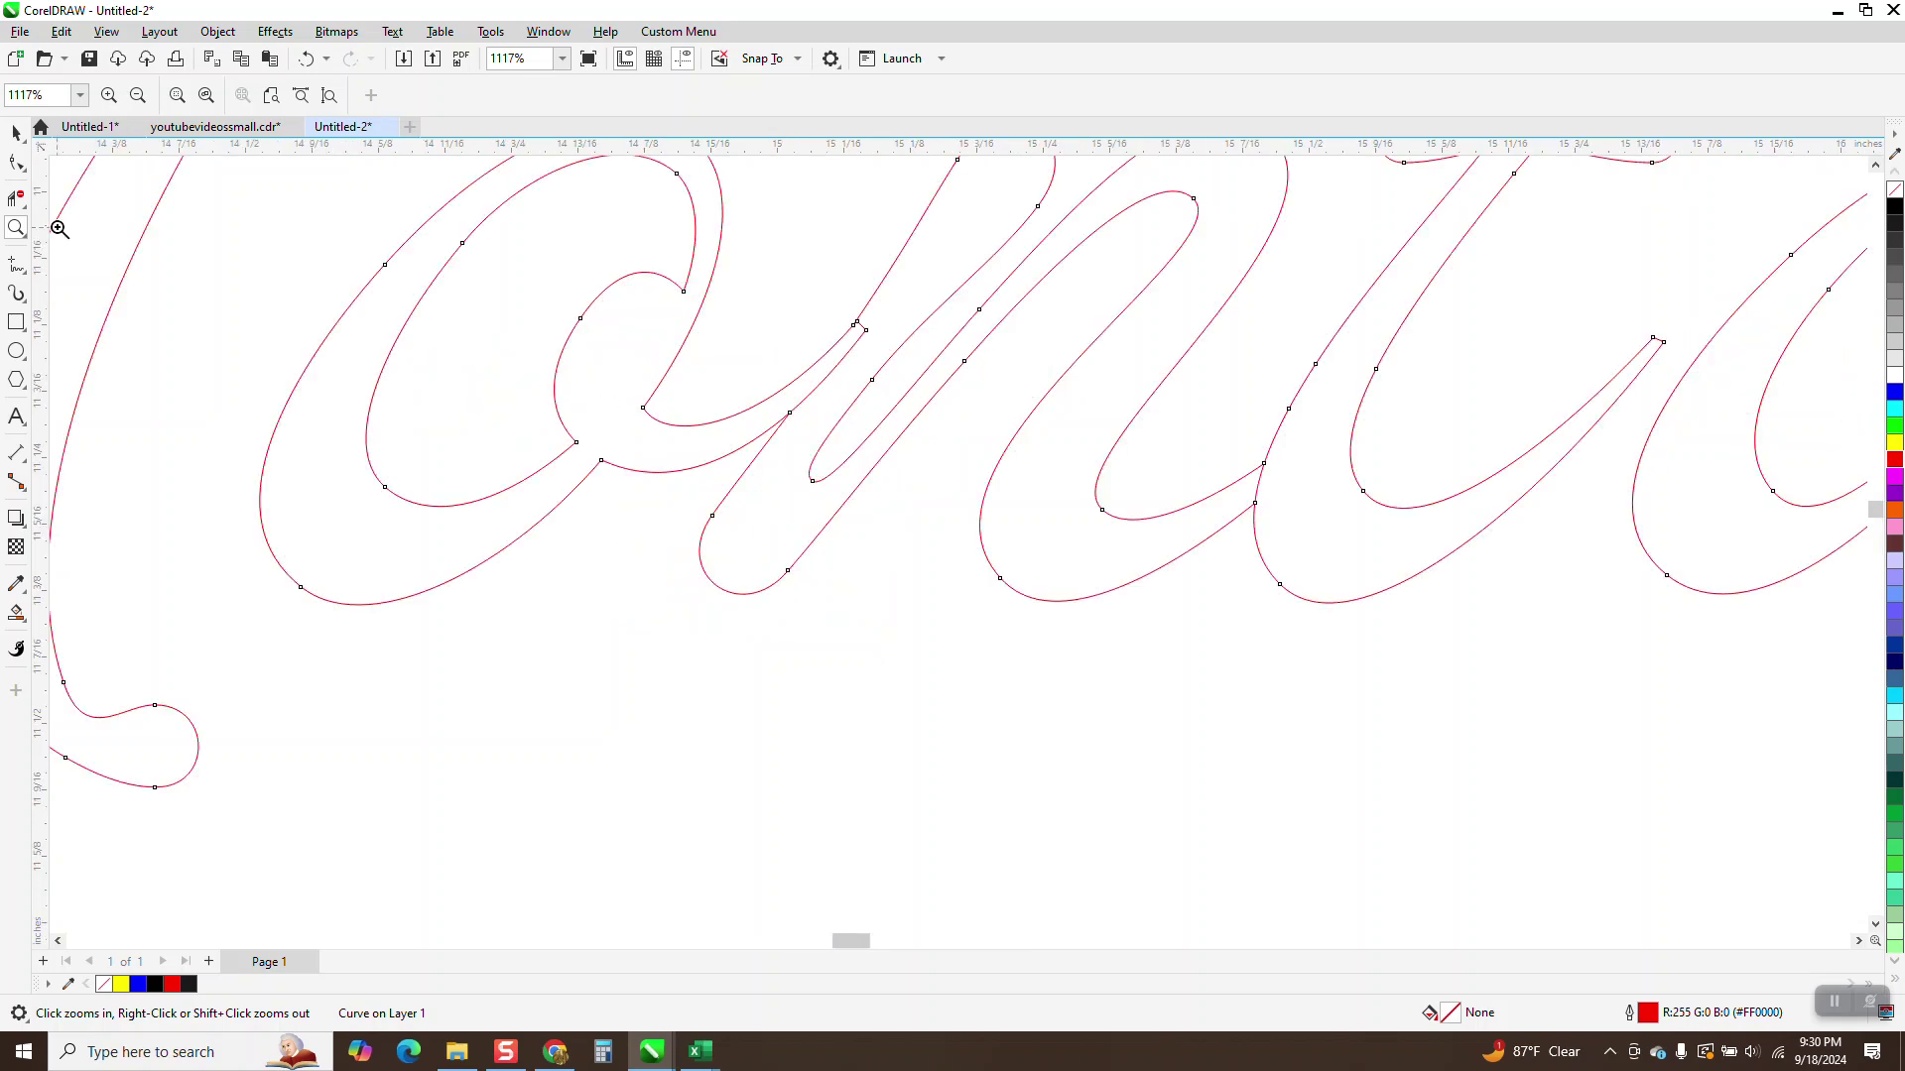
{"action": "left_click", "coordinate": [15, 198]}
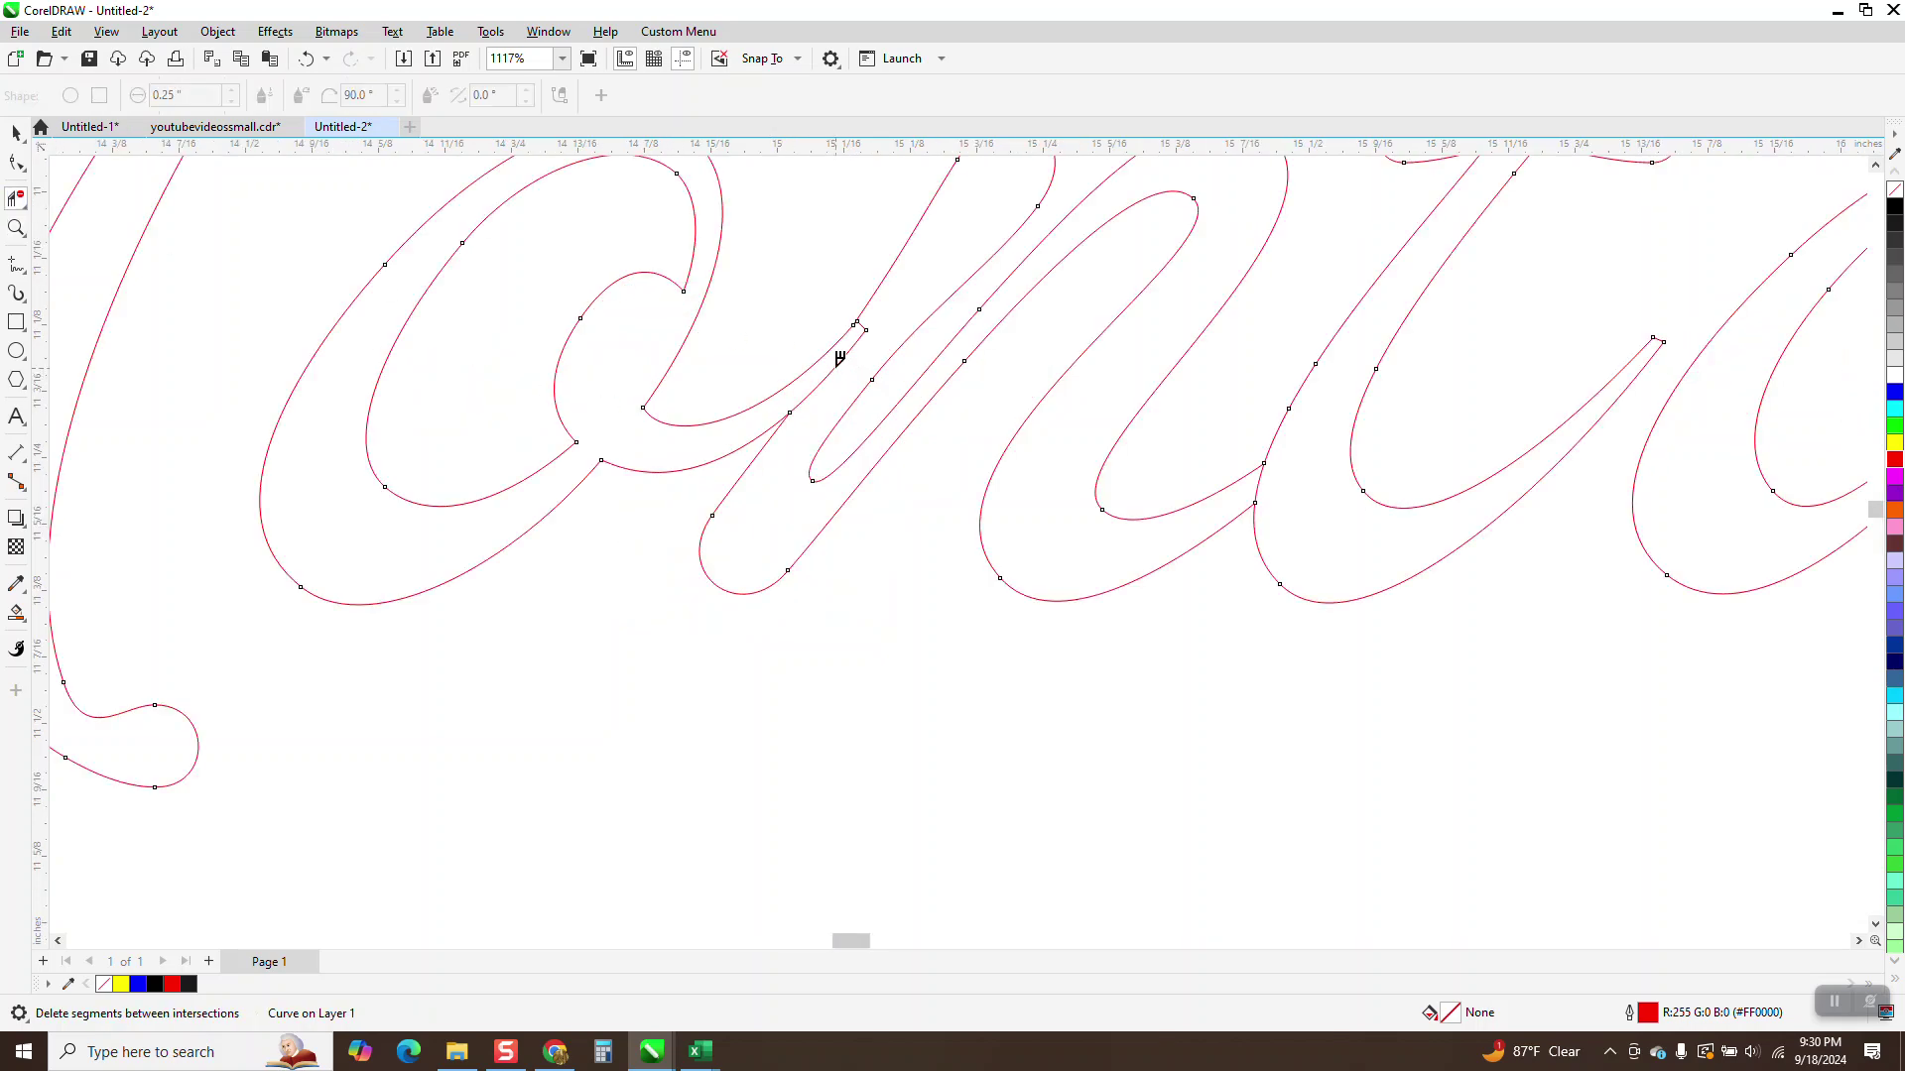
{"action": "scroll", "coordinate": [903, 375], "scroll_direction": "down", "scroll_amount": 2}
{"action": "scroll", "coordinate": [893, 385], "scroll_direction": "down", "scroll_amount": 2}
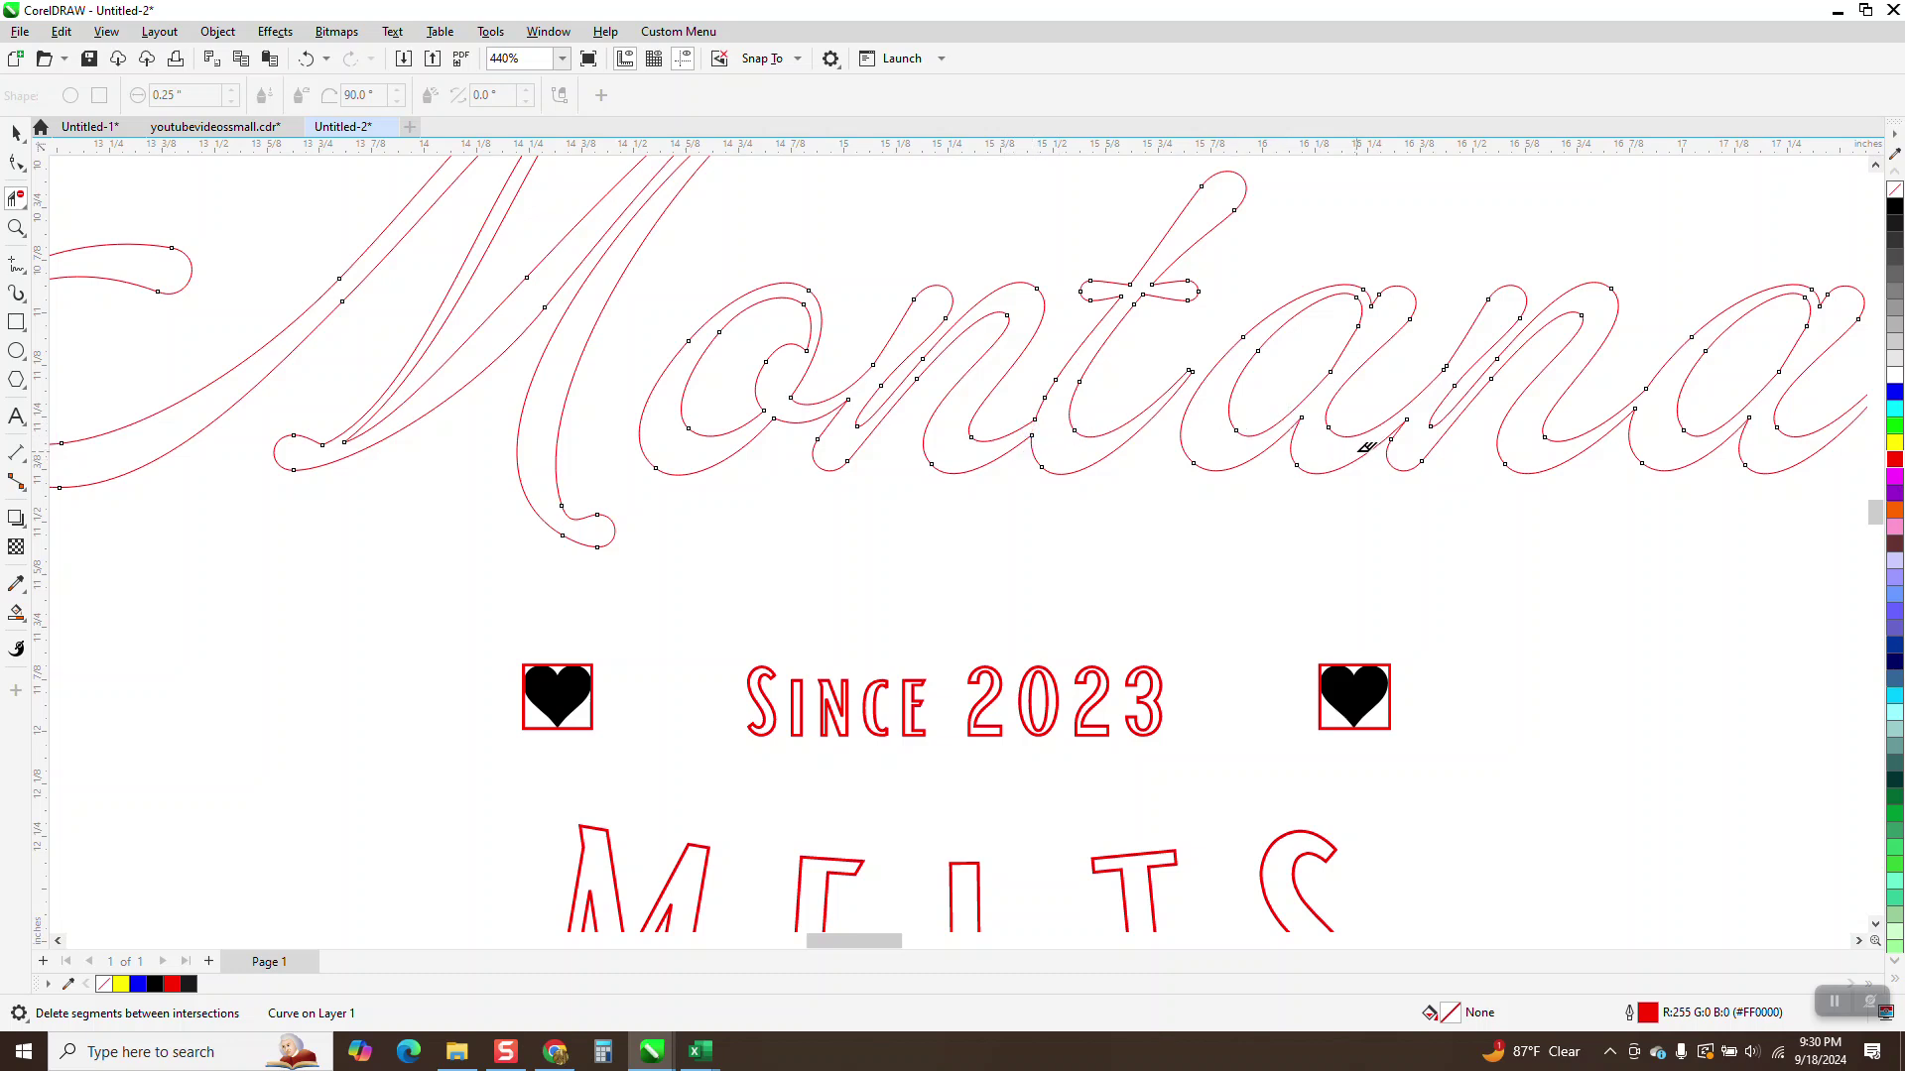
{"action": "scroll", "coordinate": [1192, 456], "scroll_direction": "down", "scroll_amount": 1}
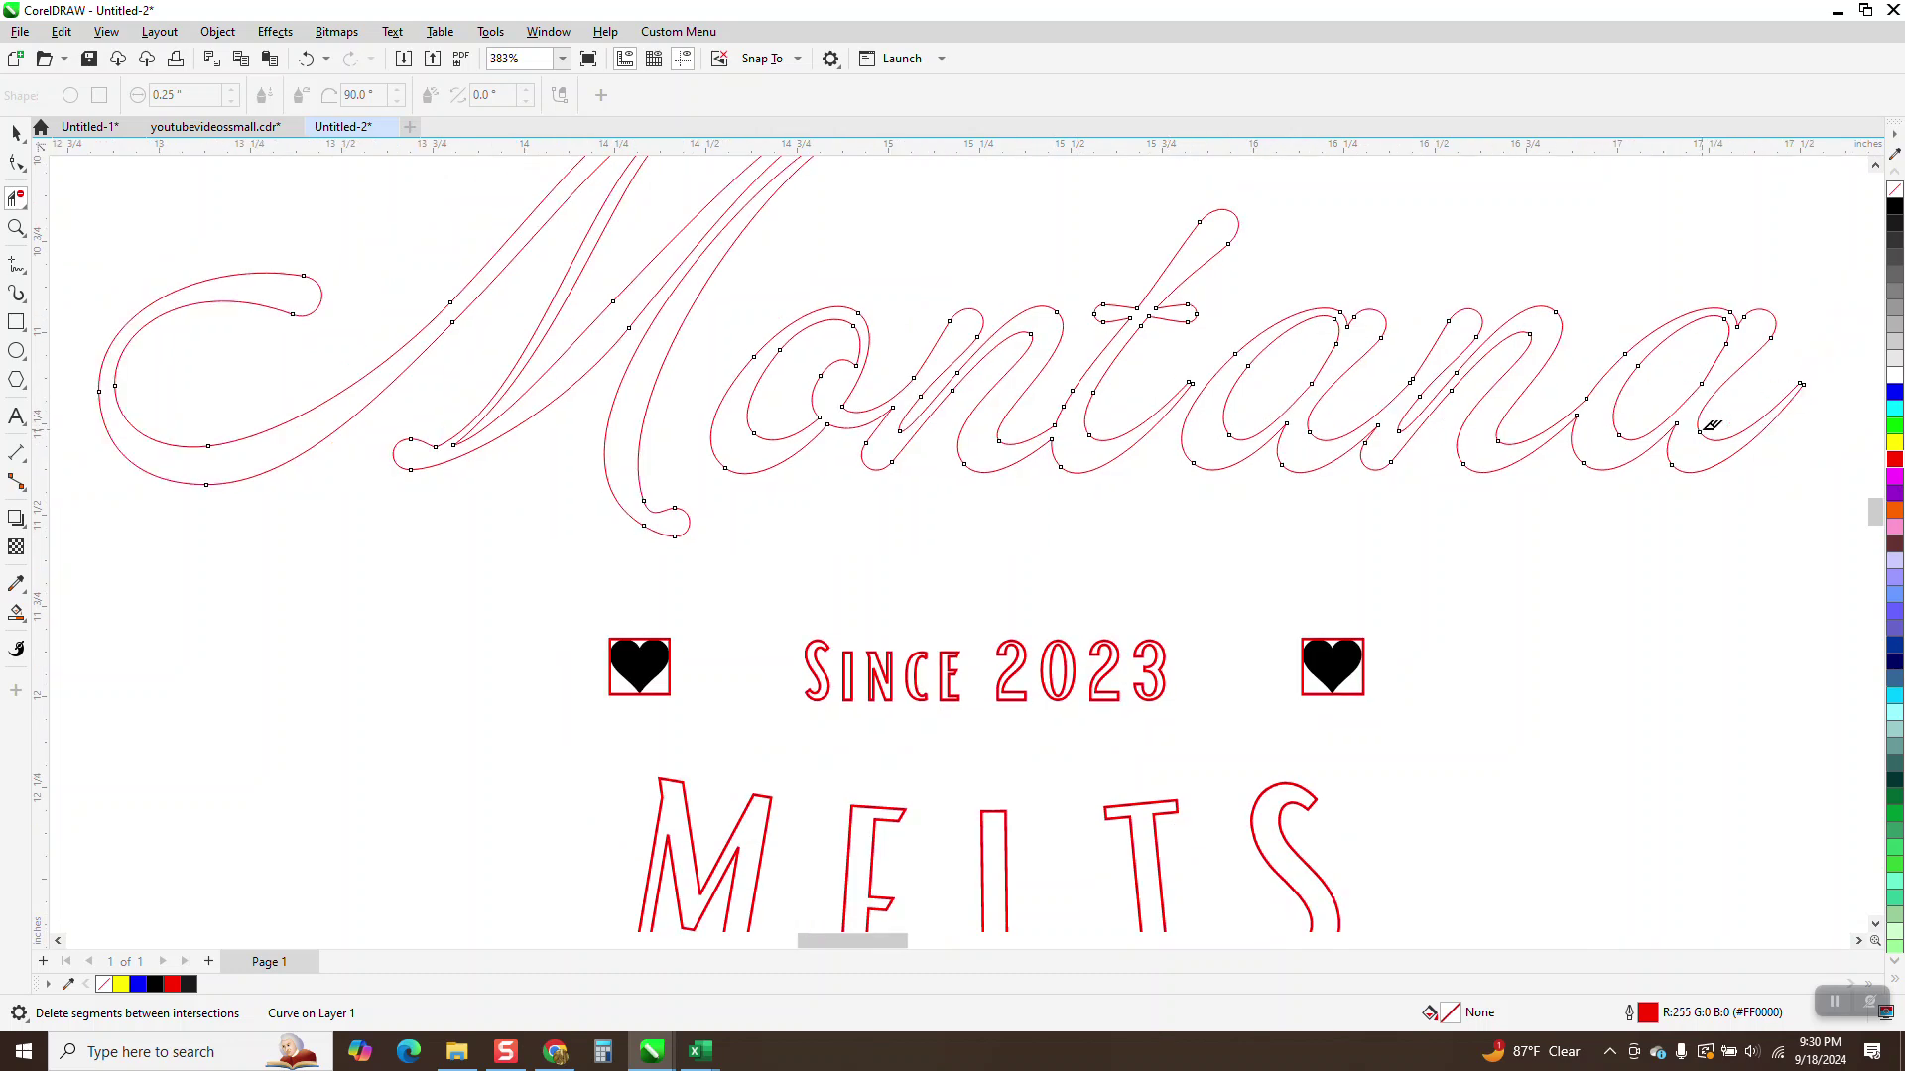
{"action": "left_click", "coordinate": [16, 132]}
{"action": "left_click", "coordinate": [798, 384]}
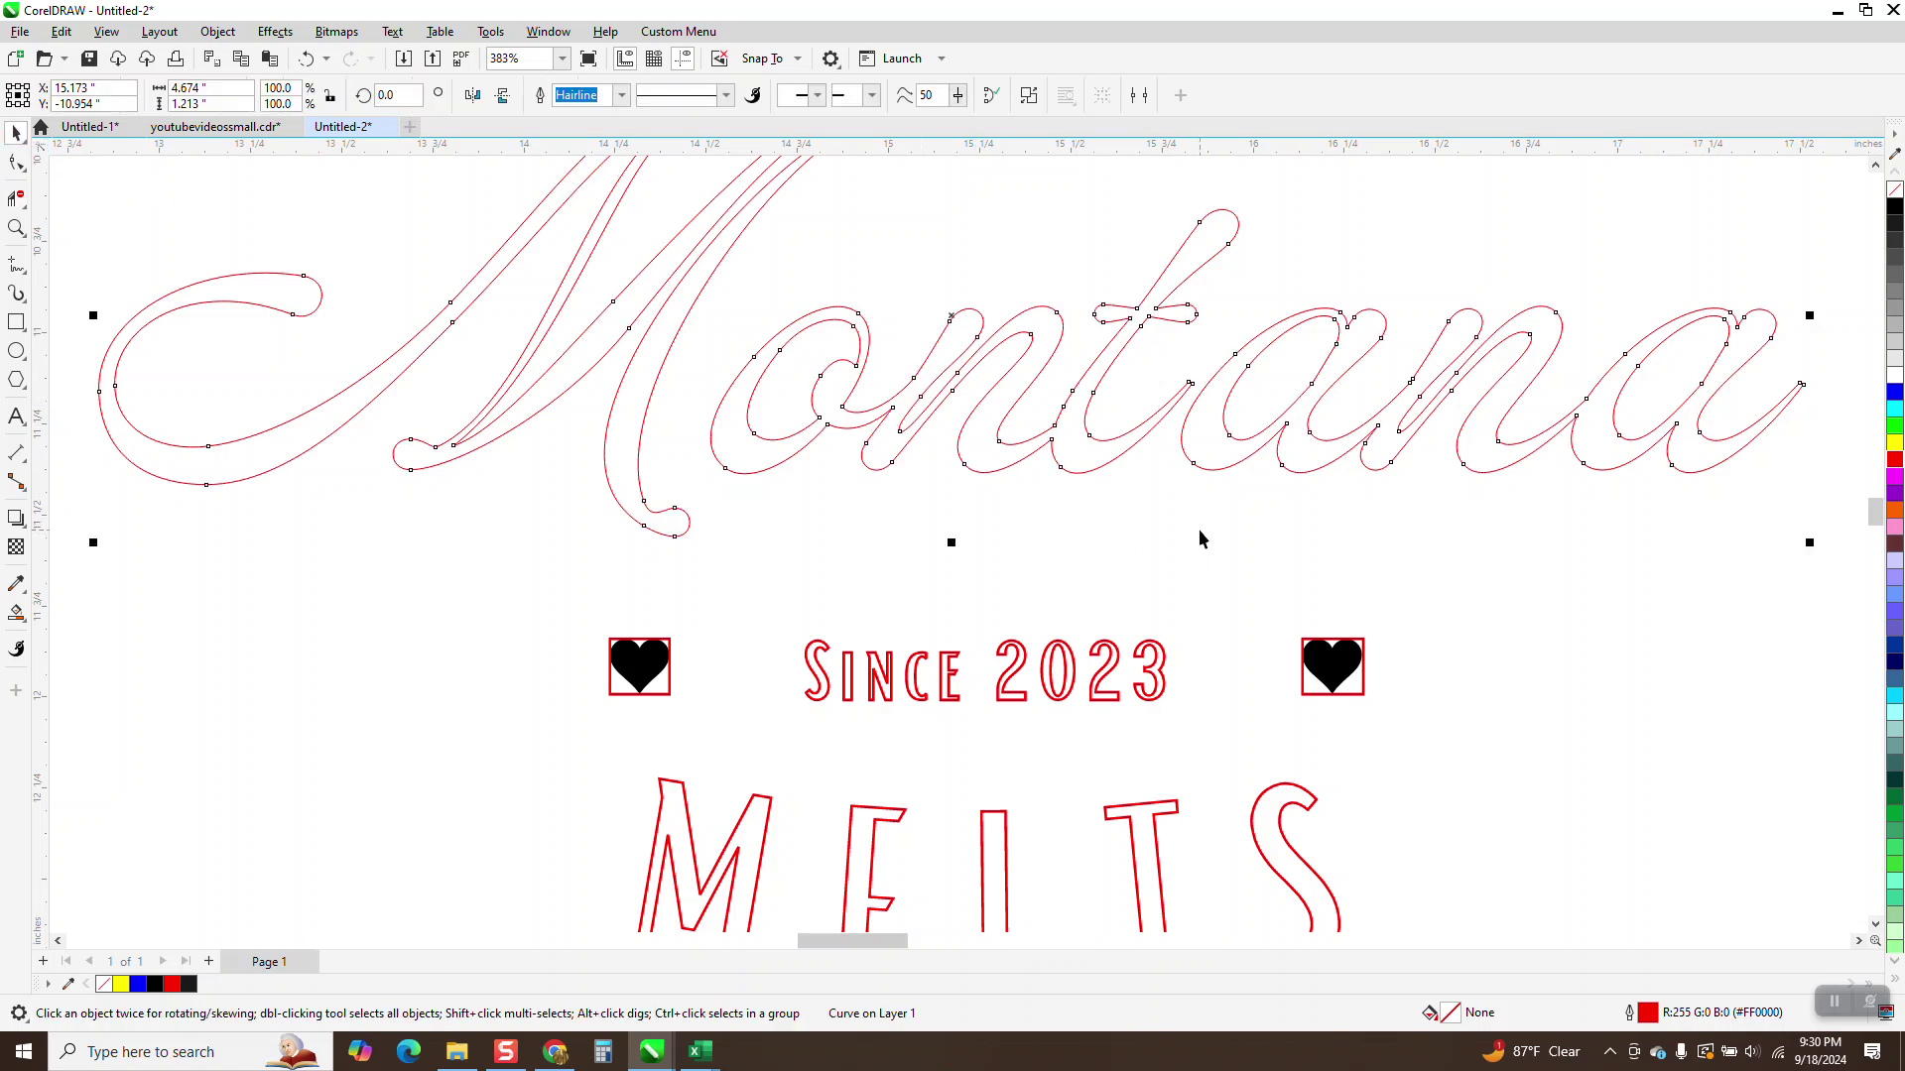
Break the Montana curve apart, then try nudging the 'ana' piece left and undo it.
{"action": "left_click", "coordinate": [1221, 482]}
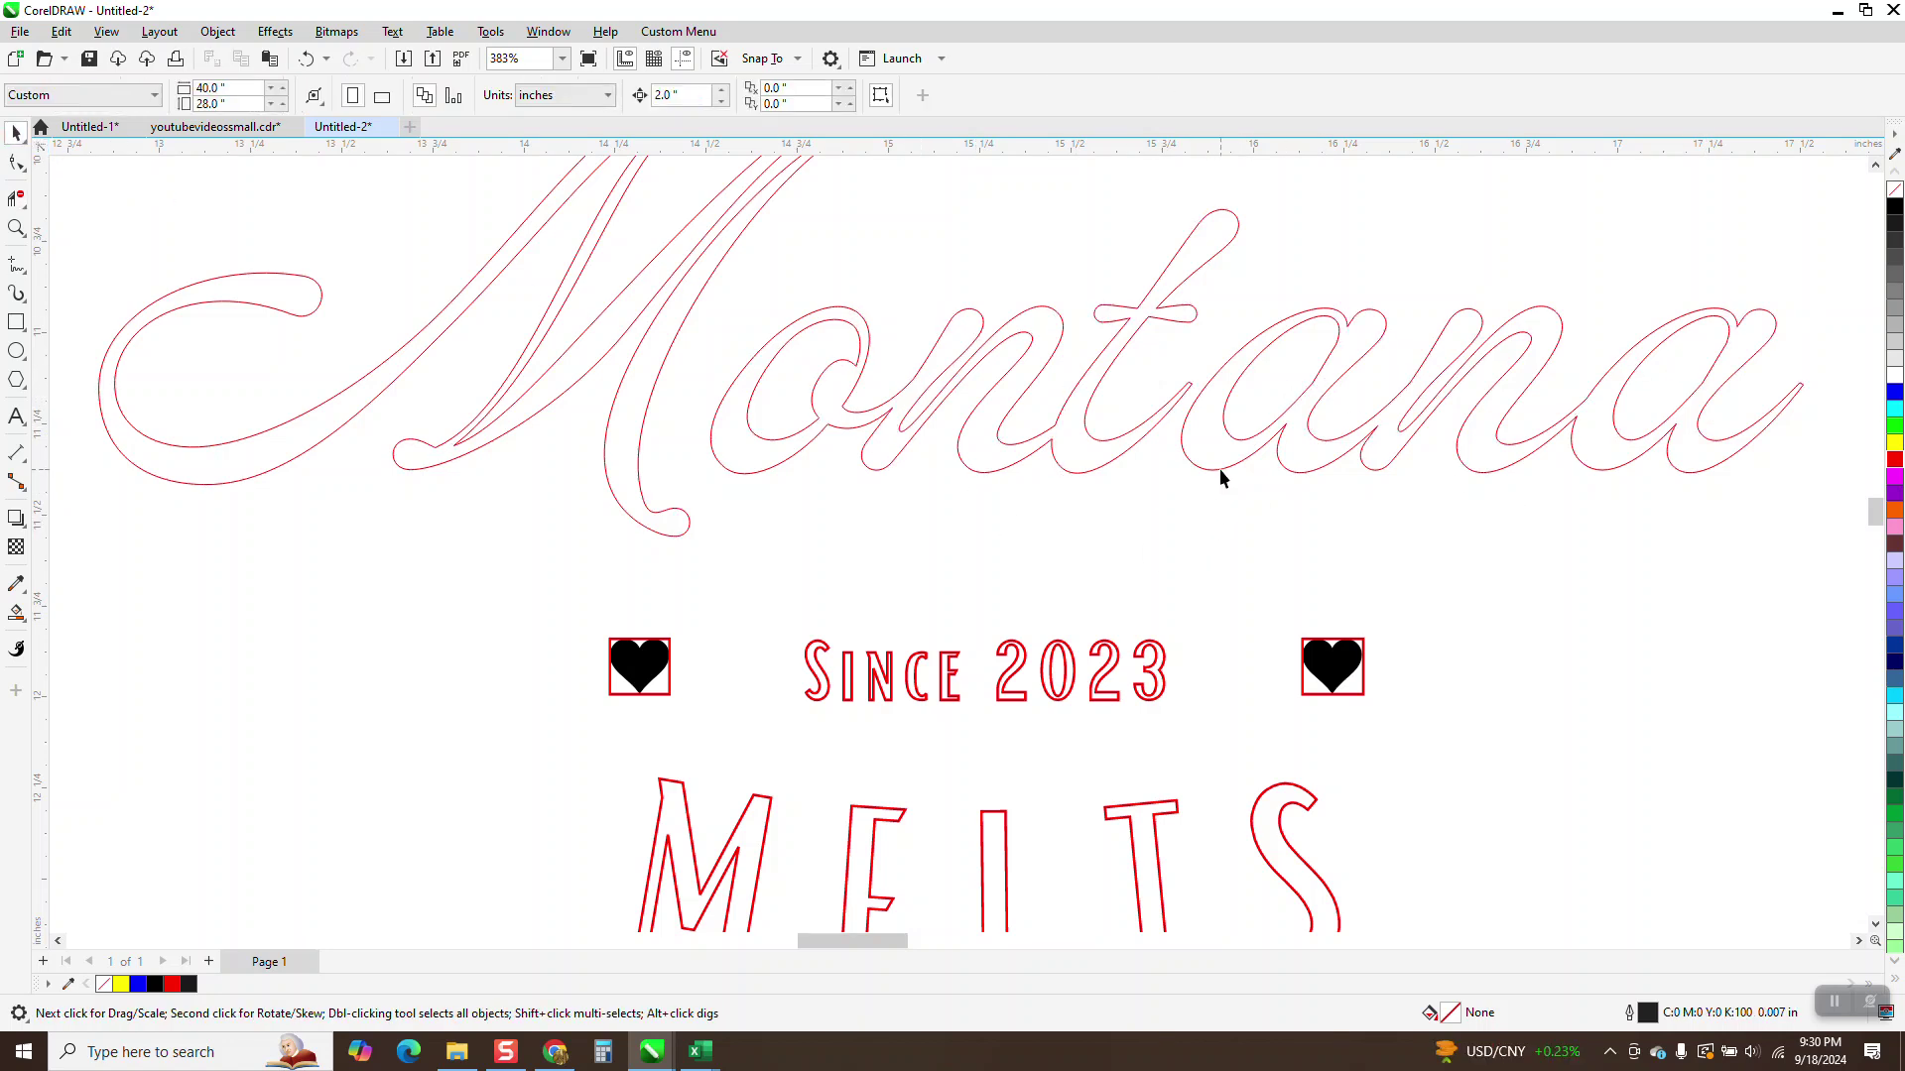
{"action": "left_click", "coordinate": [1218, 468]}
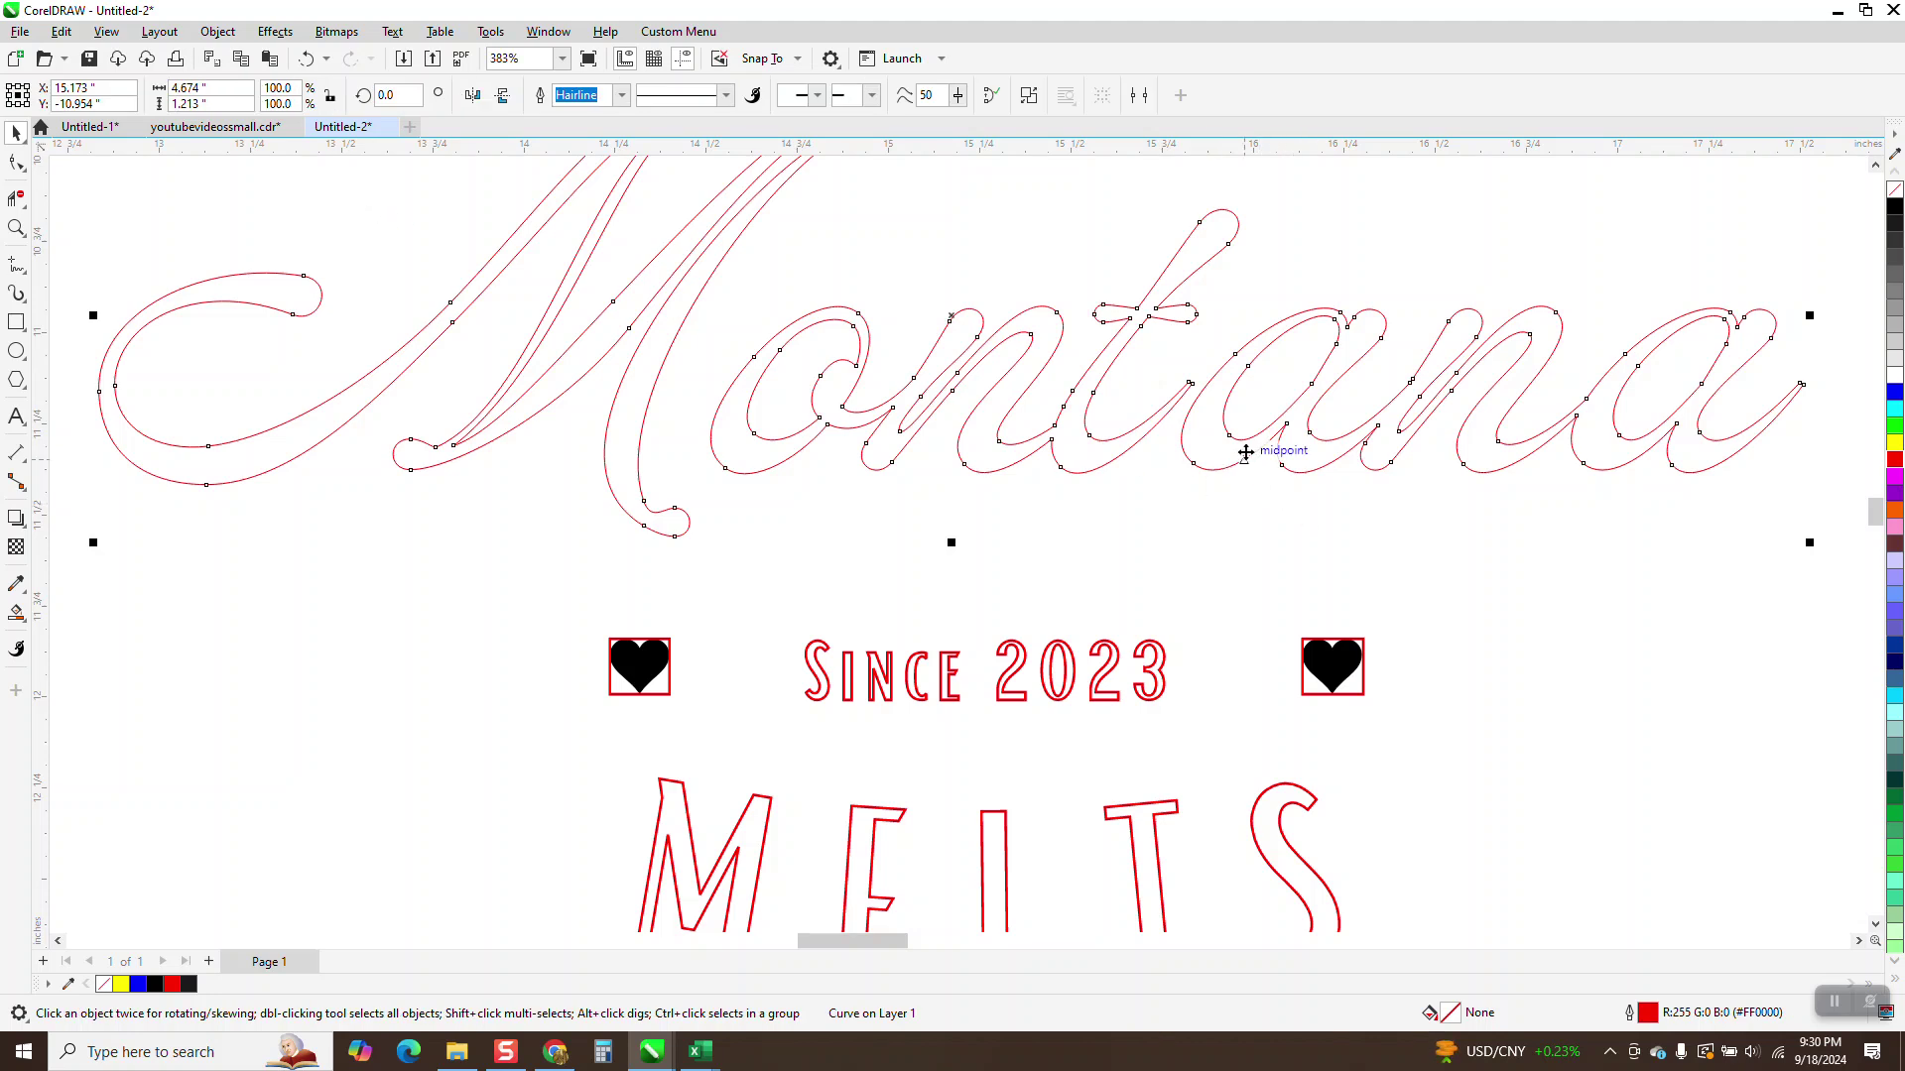
{"action": "left_click", "coordinate": [217, 30]}
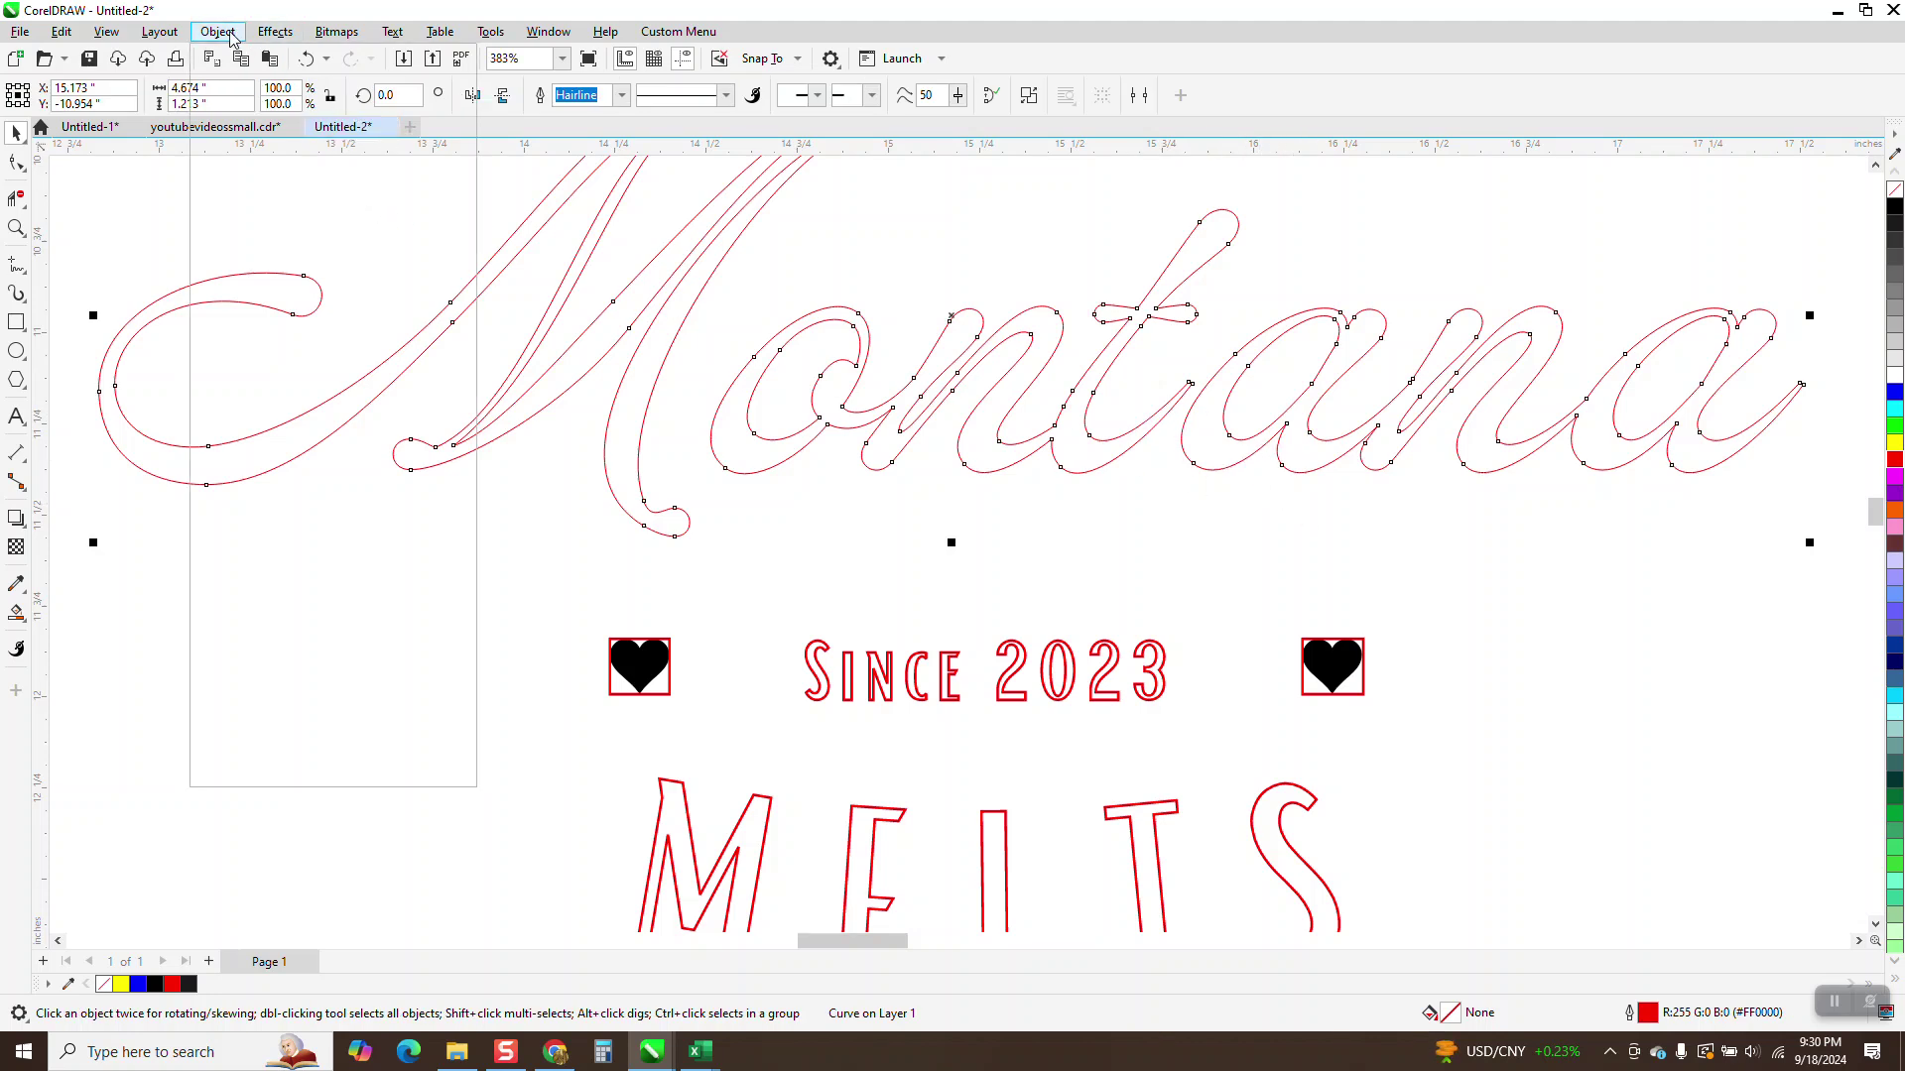
{"action": "left_click", "coordinate": [293, 490]}
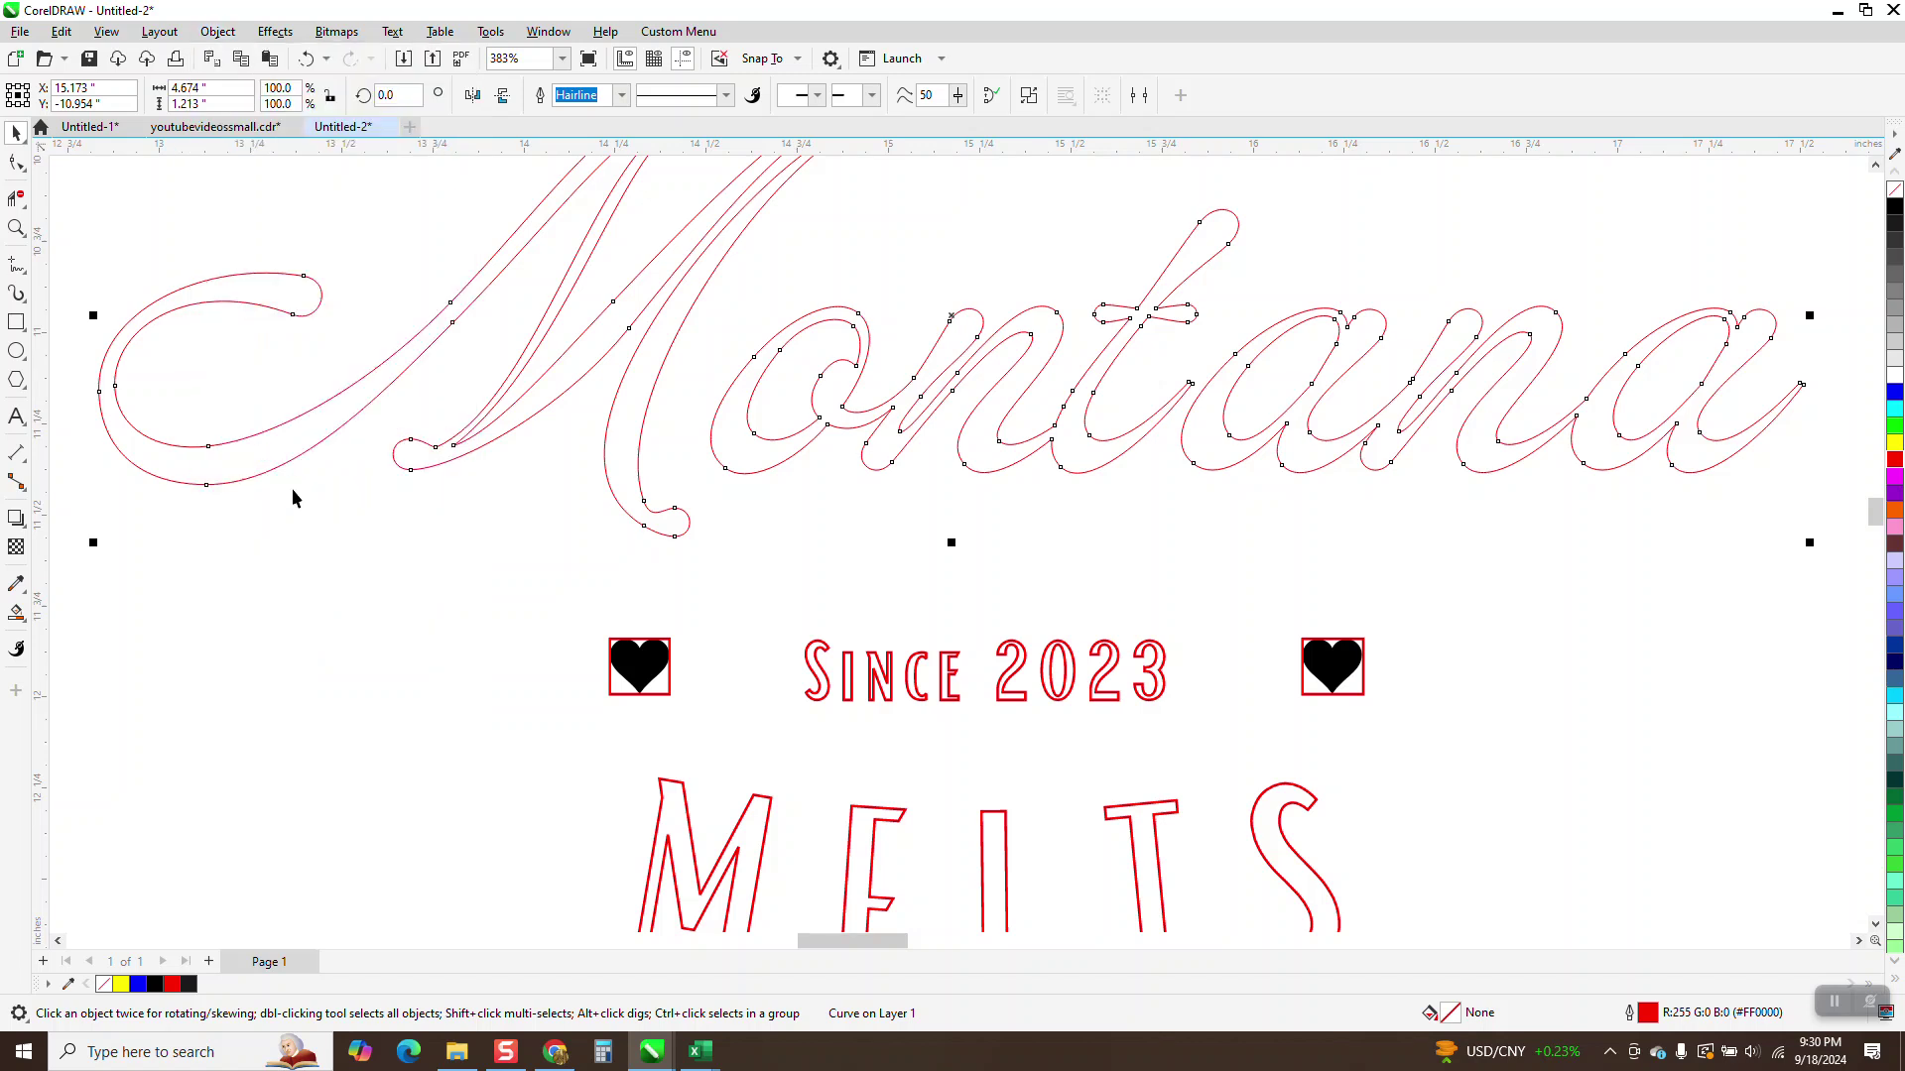
{"action": "left_click", "coordinate": [1187, 461]}
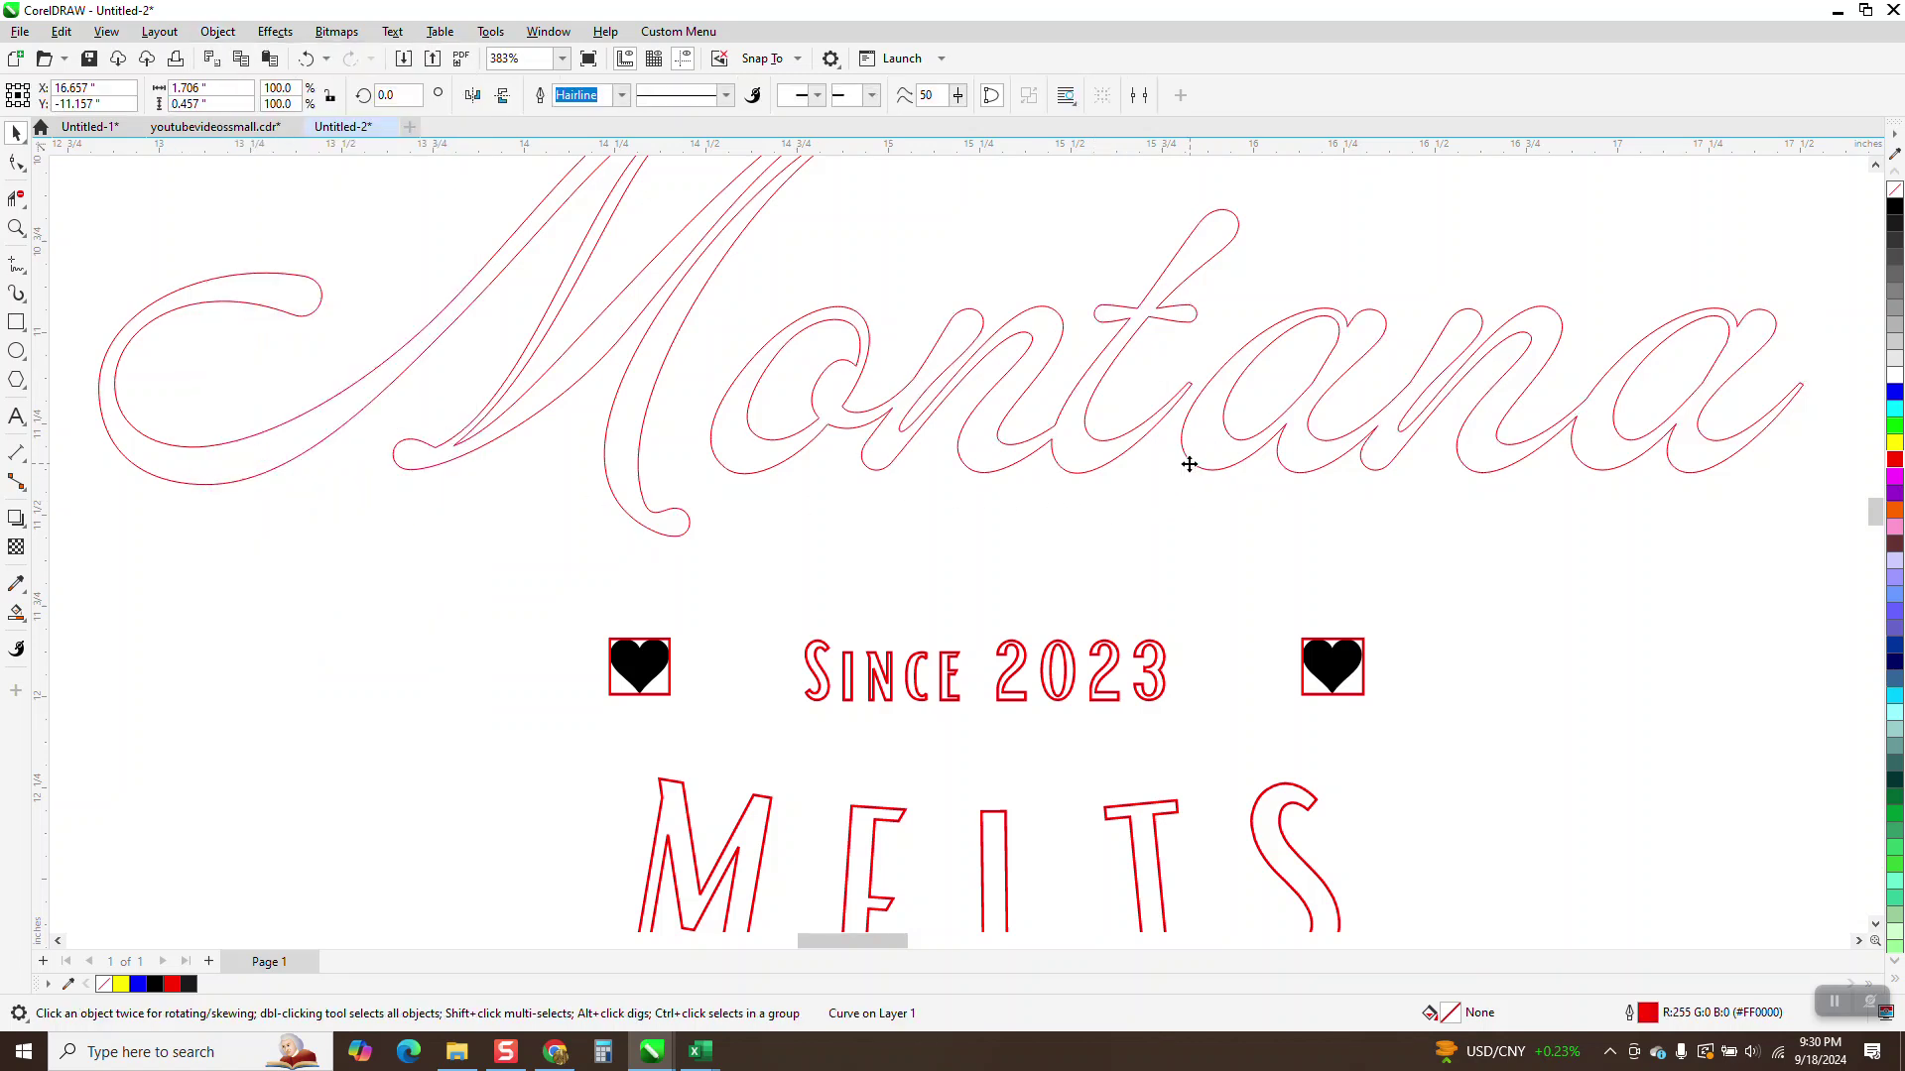
{"action": "left_click_drag", "start_coordinate": [1186, 461], "coordinate": [1167, 464]}
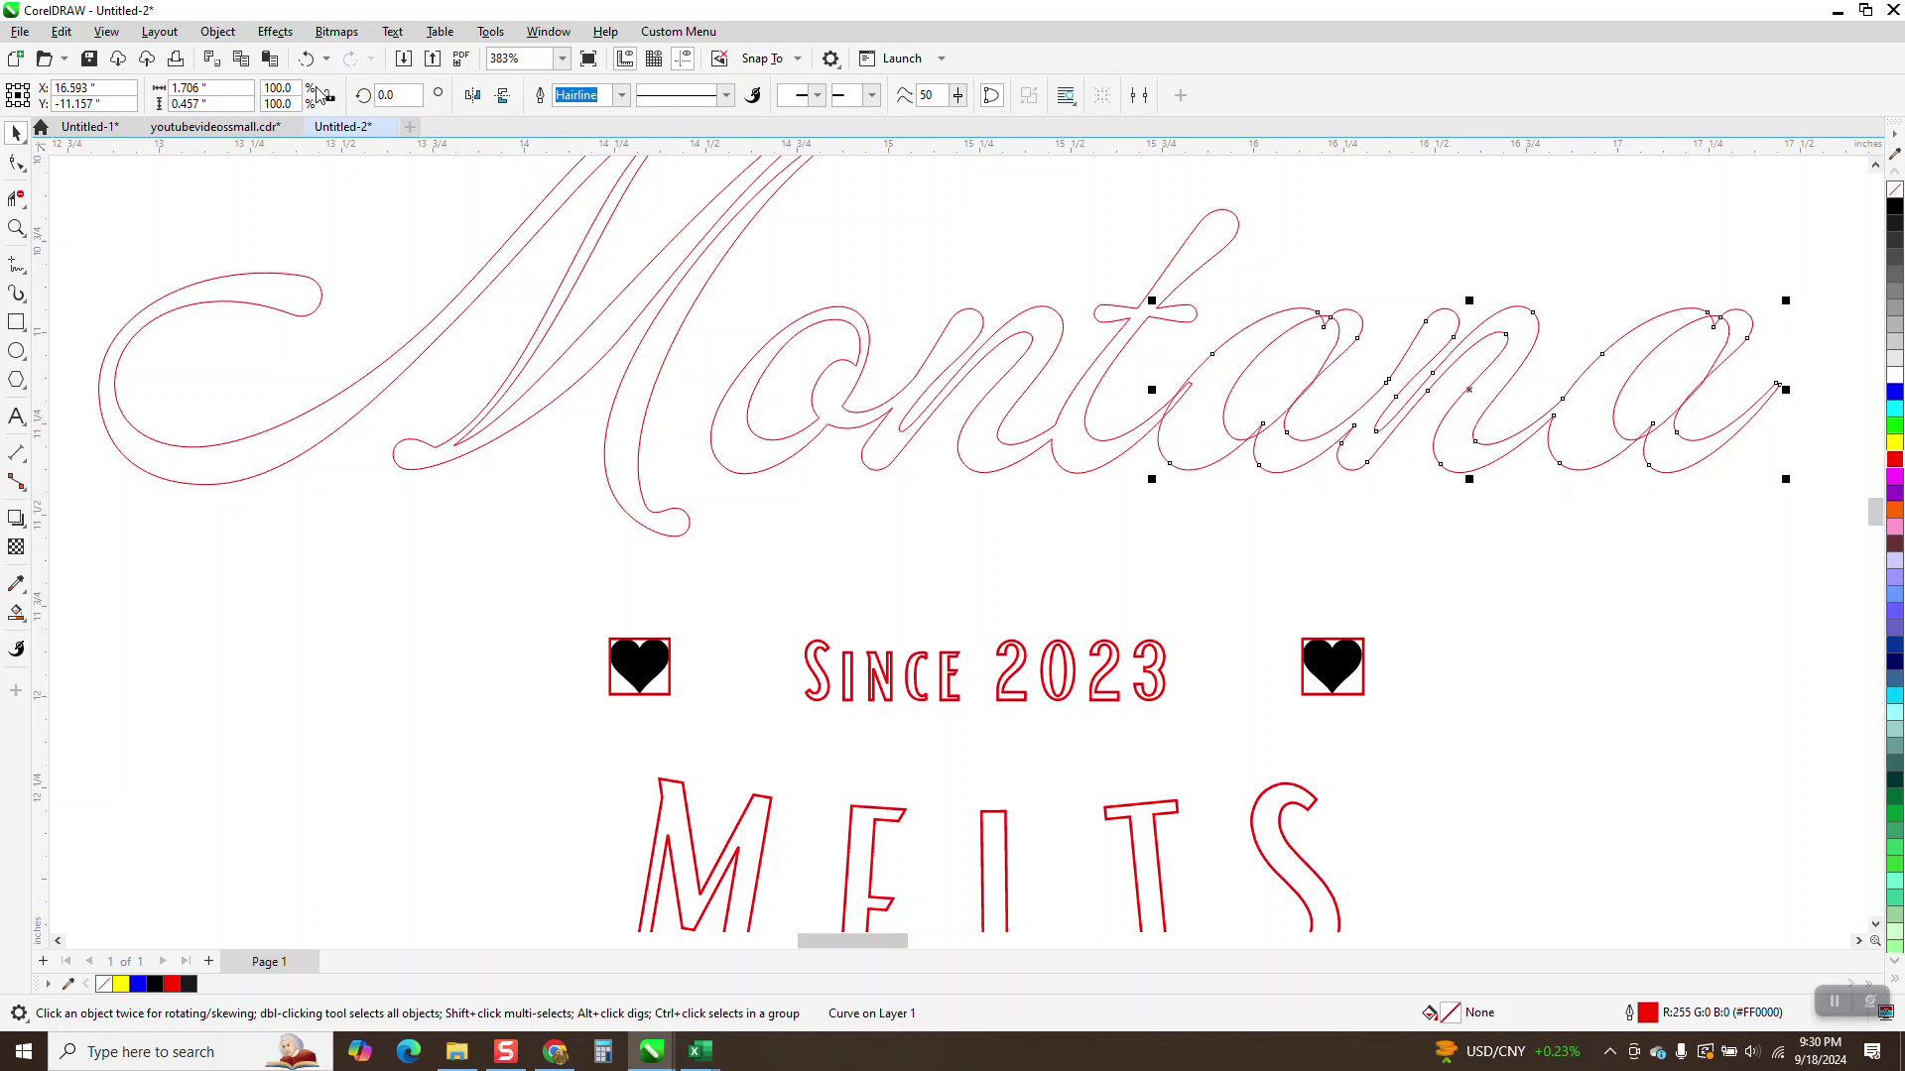
{"action": "left_click", "coordinate": [307, 58]}
Shift the three 'ana' letter pieces slightly left and reselect all nine Montana pieces.
{"action": "scroll", "coordinate": [1375, 420], "scroll_direction": "down", "scroll_amount": 3}
{"action": "left_click_drag", "start_coordinate": [1712, 307], "coordinate": [1633, 467]}
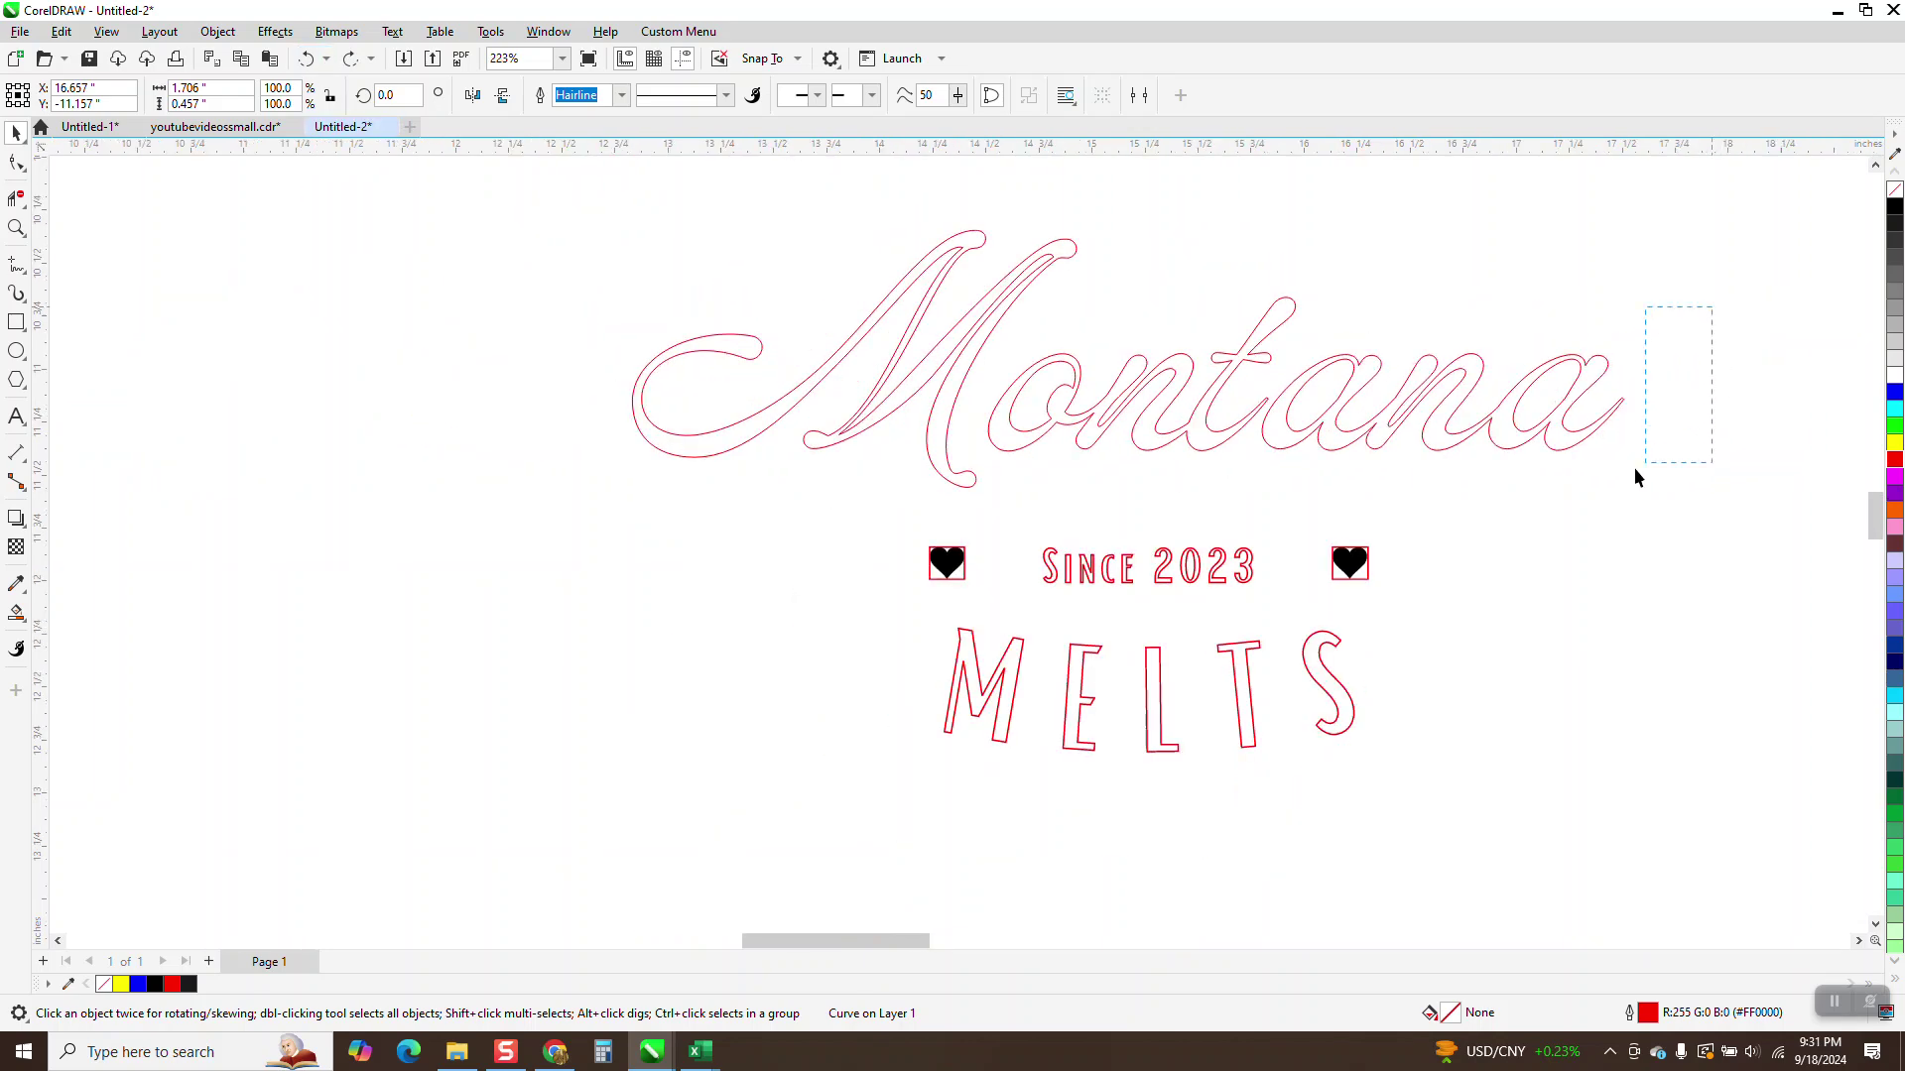
{"action": "left_click_drag", "start_coordinate": [1256, 512], "coordinate": [1254, 510]}
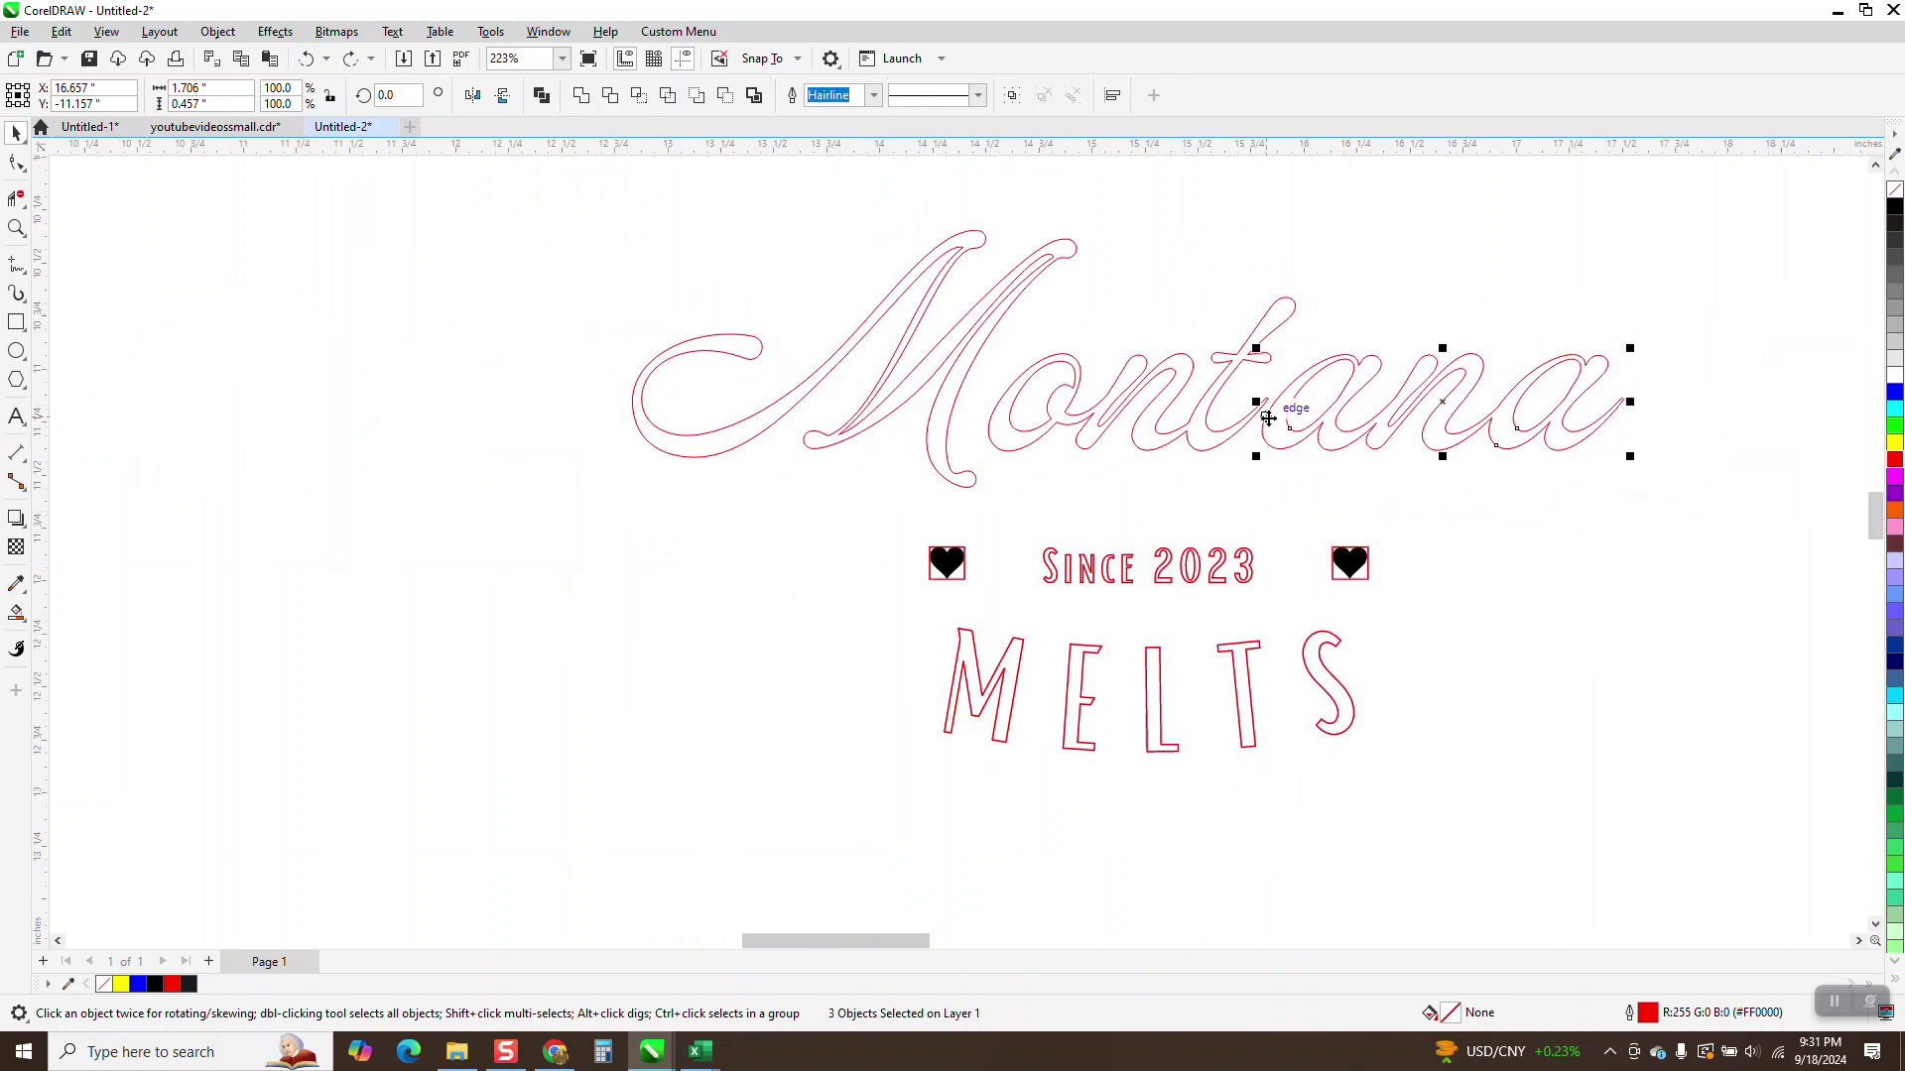
{"action": "left_click_drag", "start_coordinate": [1271, 417], "coordinate": [1256, 416]}
{"action": "left_click", "coordinate": [1296, 503]}
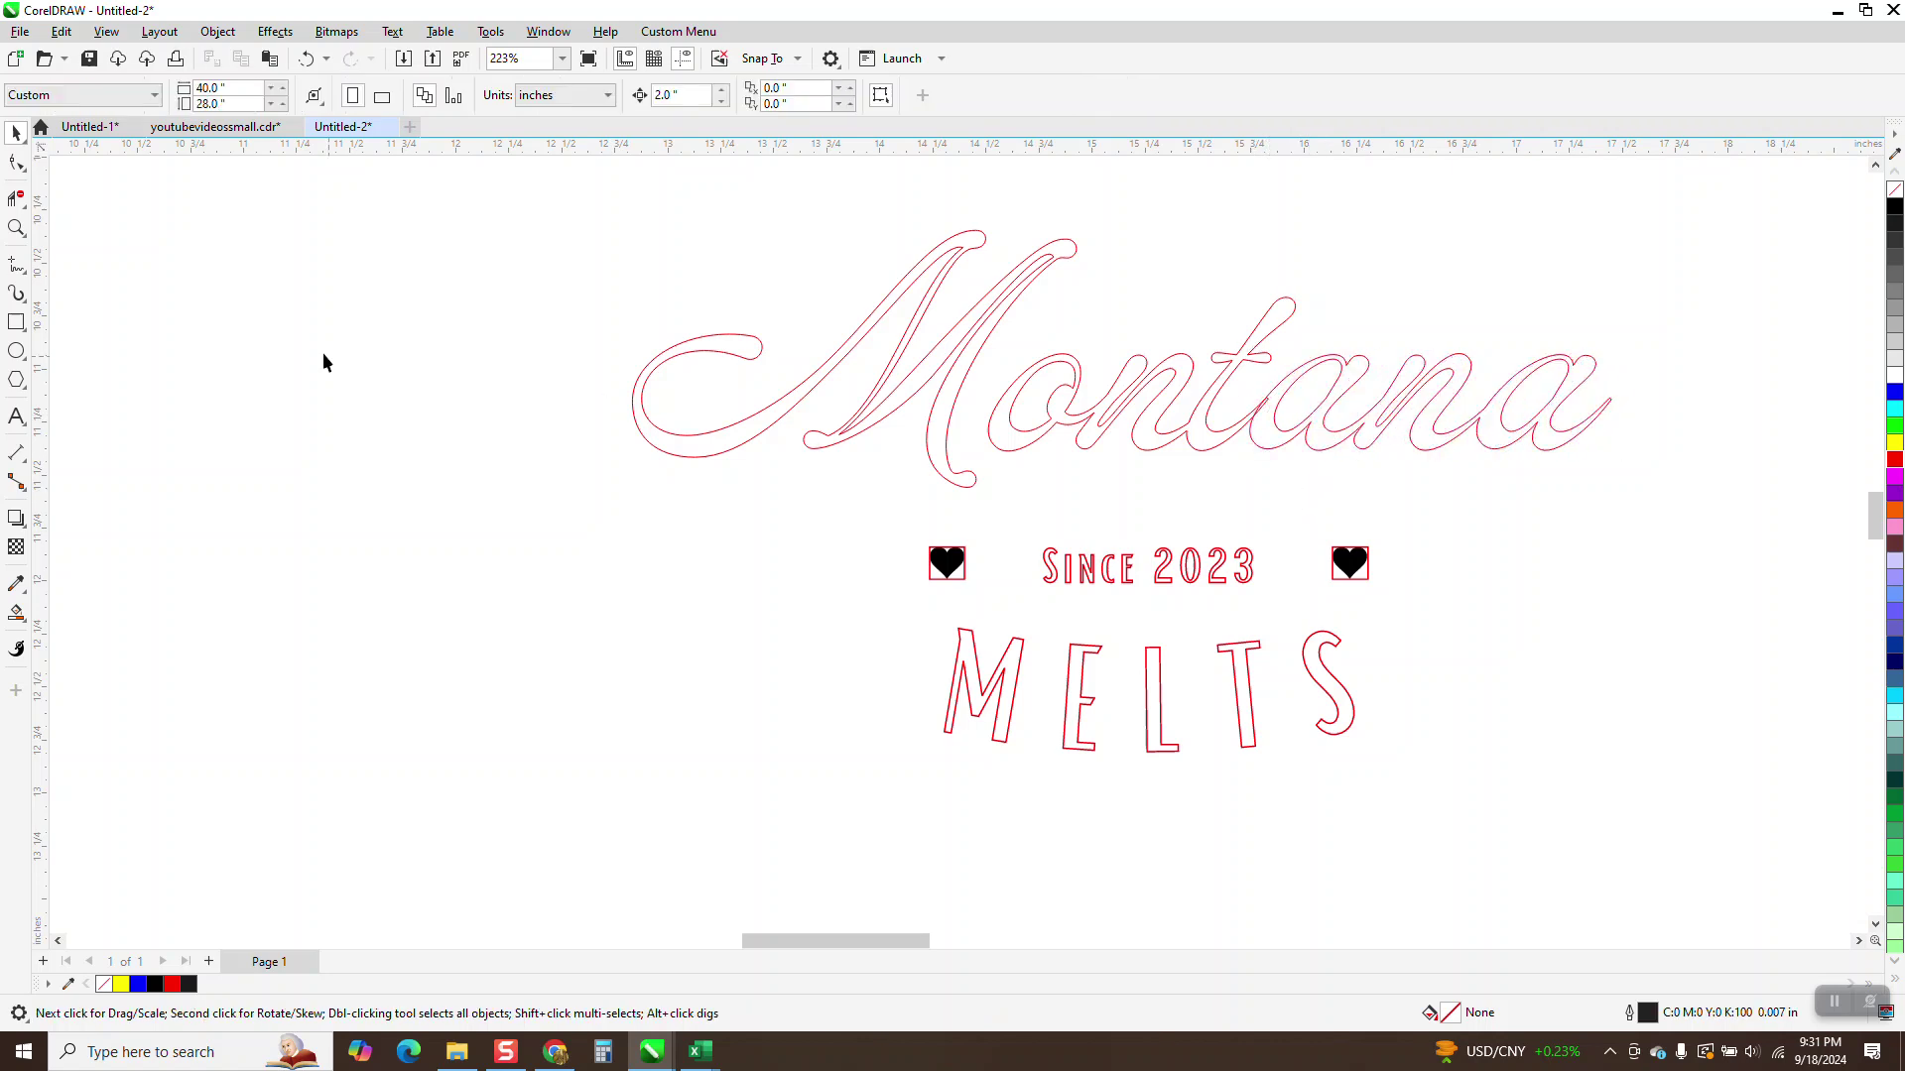
{"action": "left_click_drag", "start_coordinate": [1119, 473], "coordinate": [1619, 535]}
Combine the Montana pieces into one curve, then undo the combine.
{"action": "left_click", "coordinate": [581, 94]}
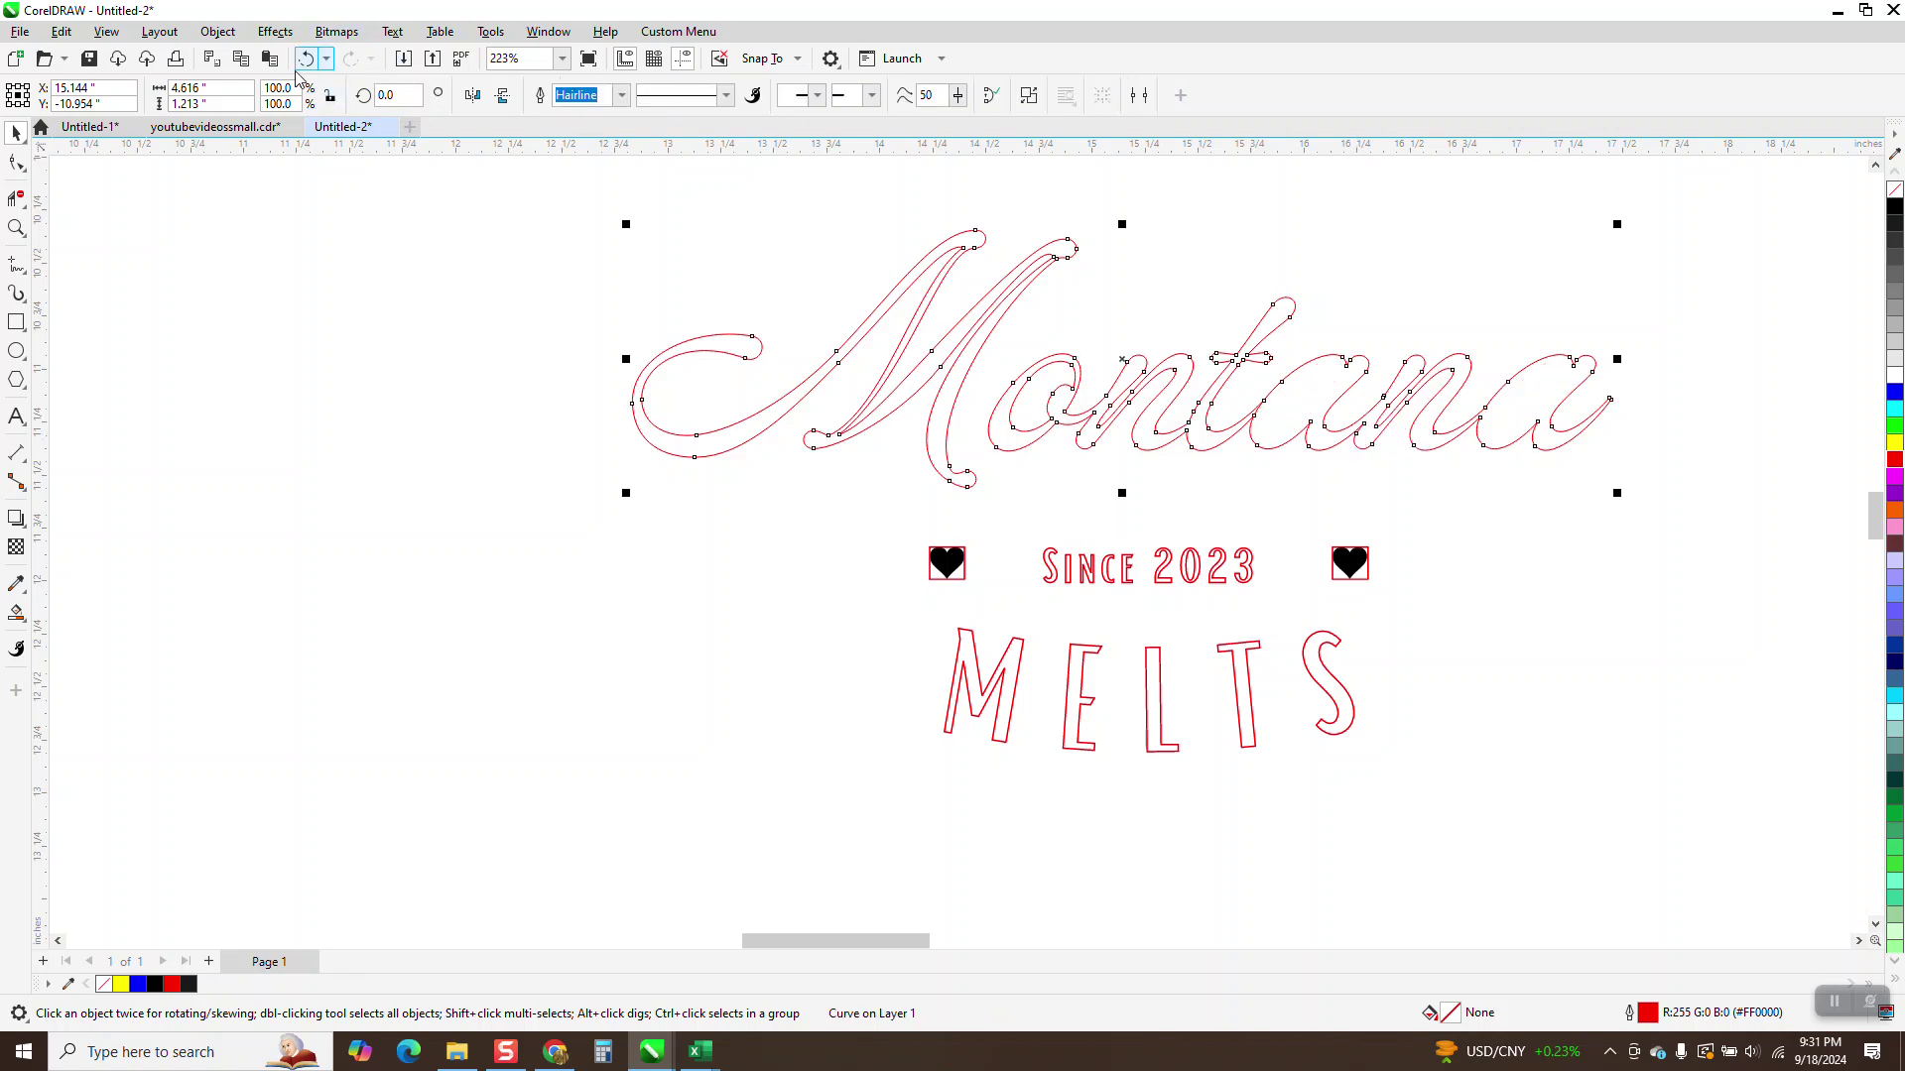
{"action": "key", "text": "ctrl+z"}
{"action": "left_click", "coordinate": [16, 227]}
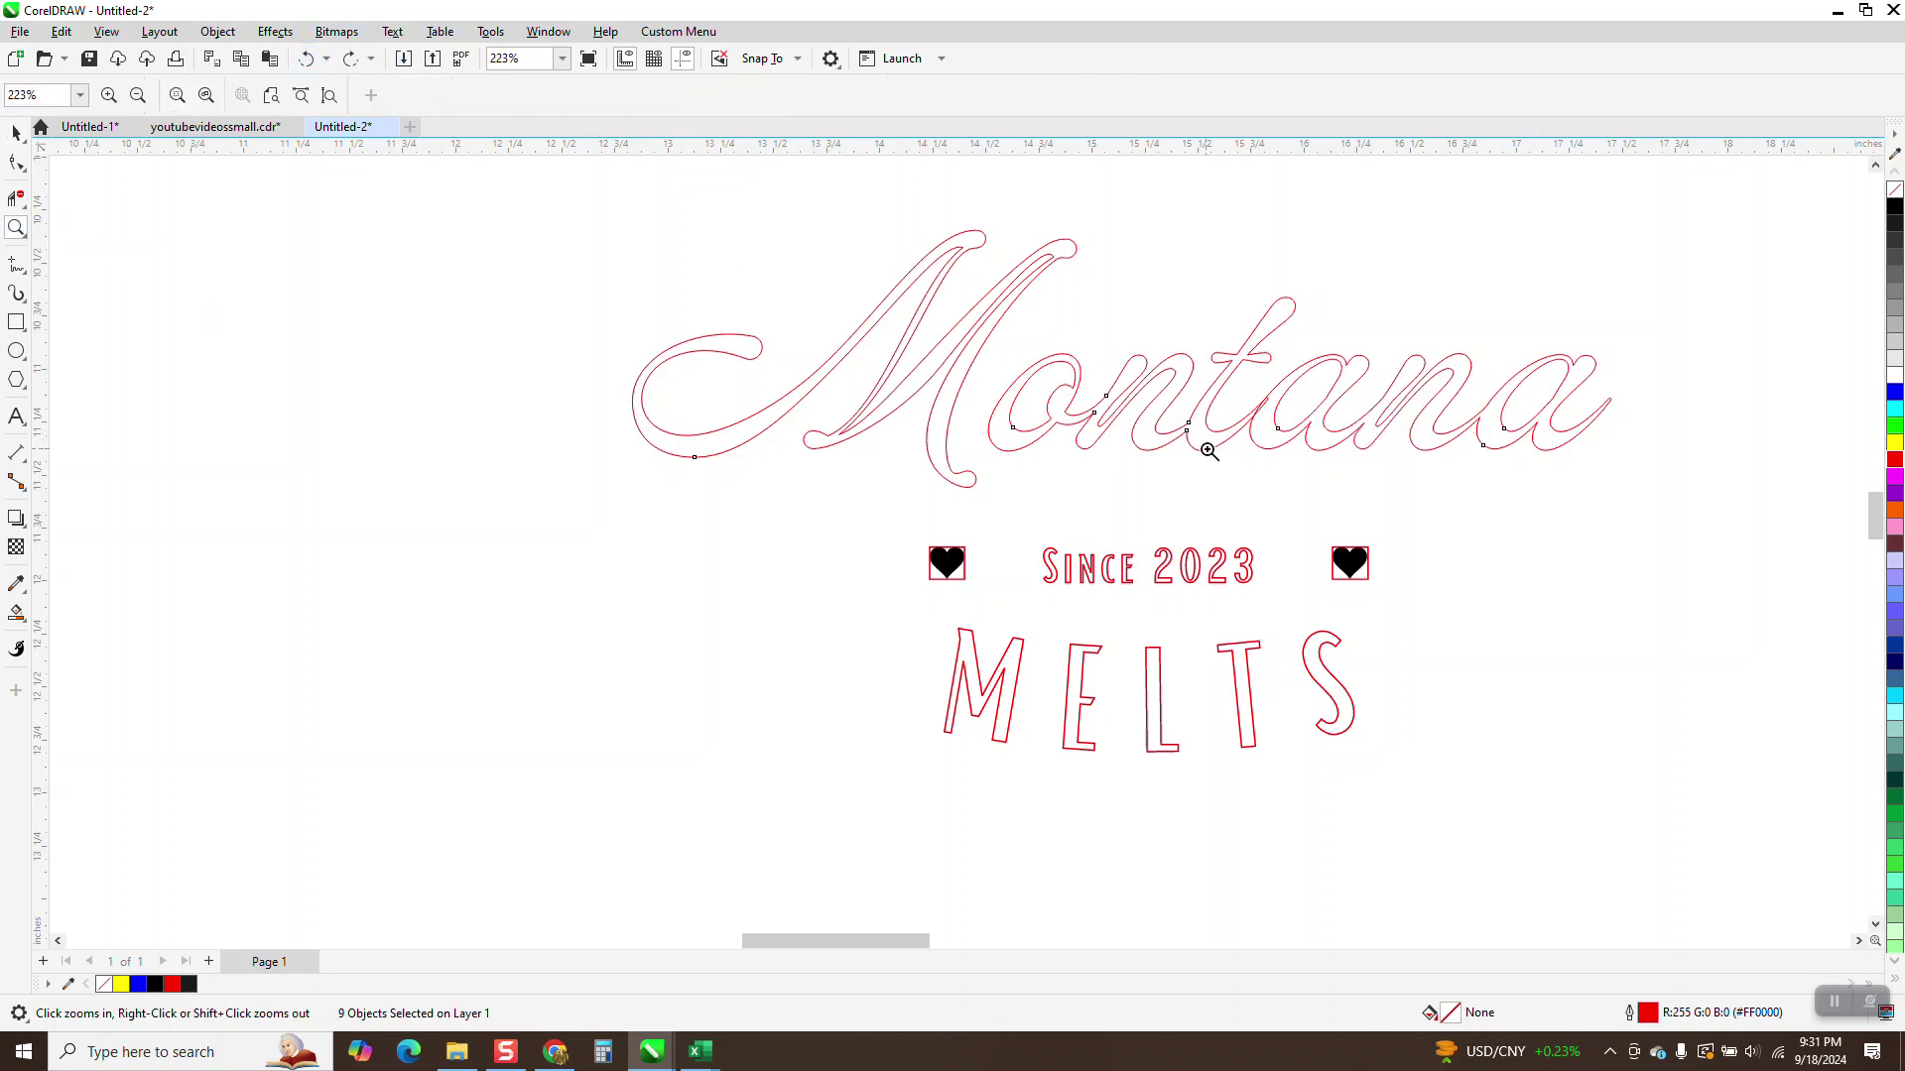
{"action": "scroll", "coordinate": [1232, 411], "scroll_direction": "up", "scroll_amount": 5}
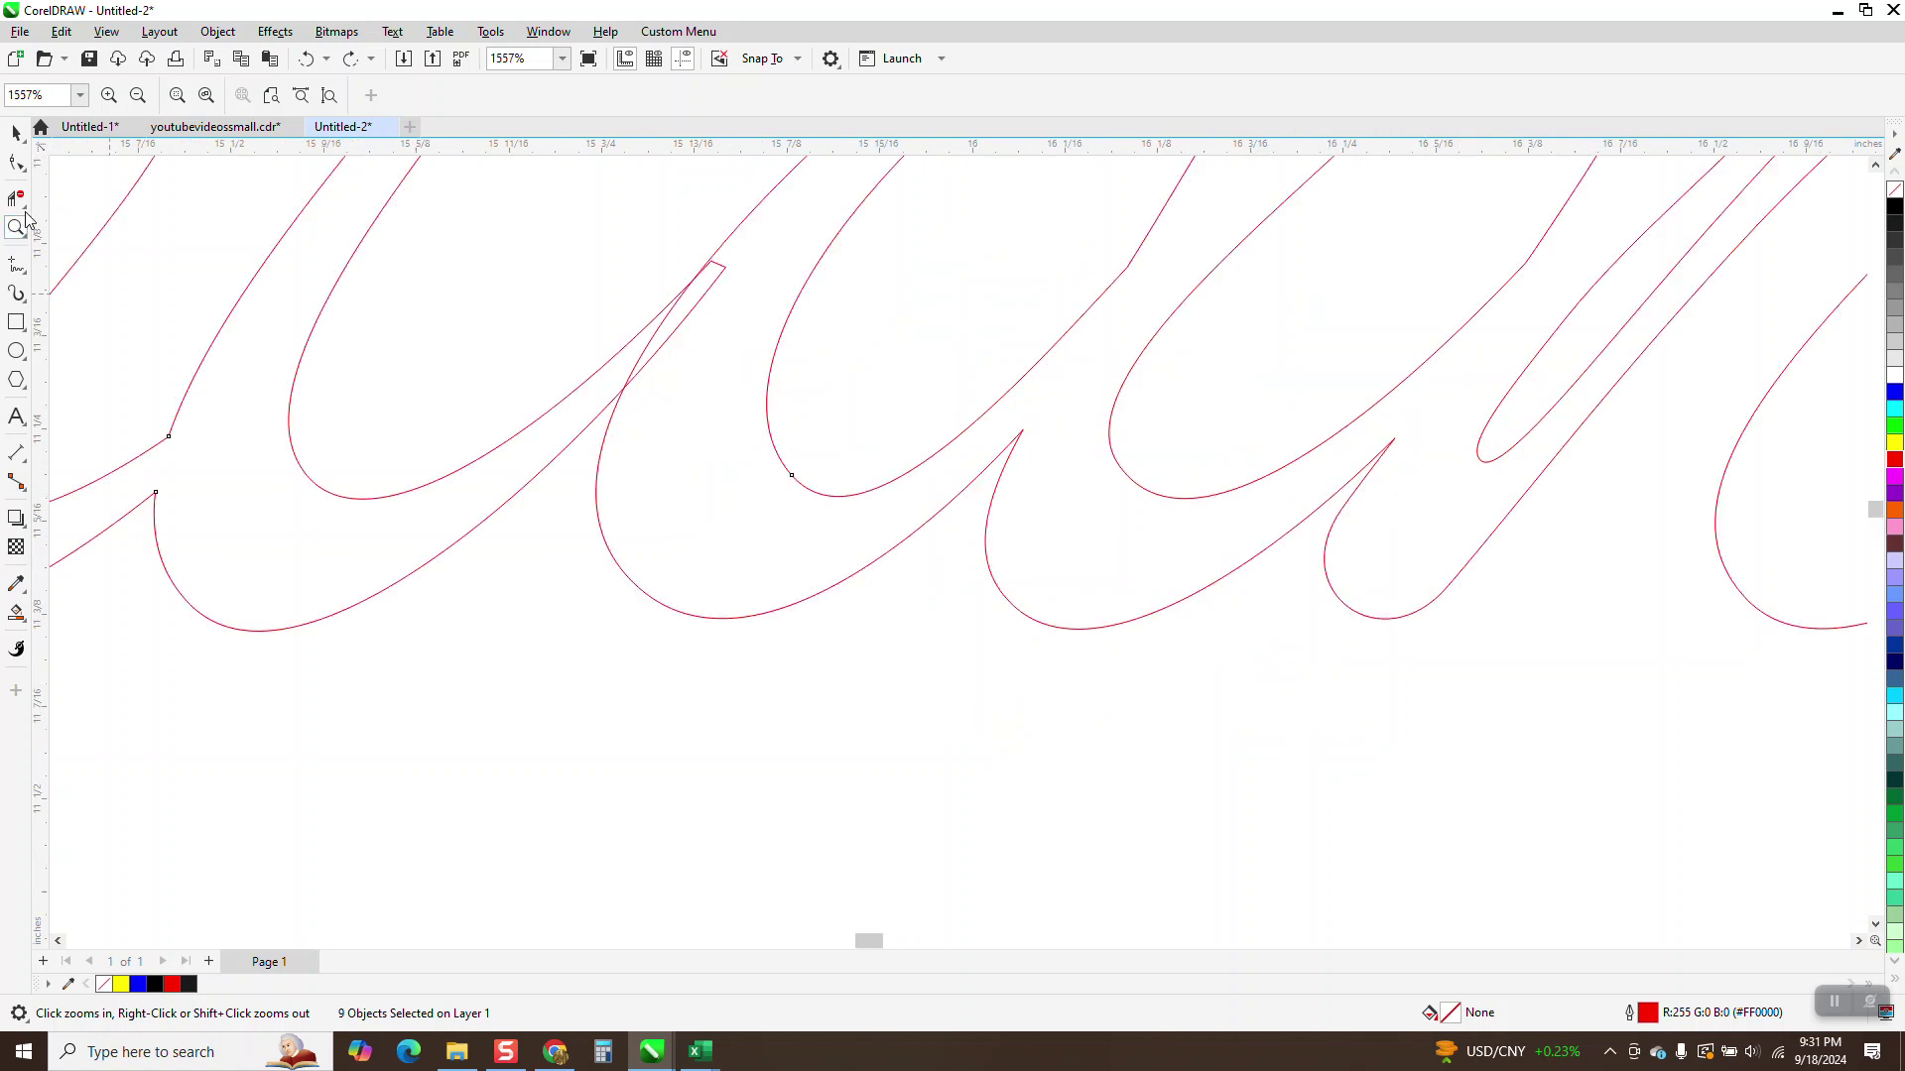
Delete the overlapping crossing segment and the short segment up to the loop in Montana.
{"action": "left_click", "coordinate": [16, 197]}
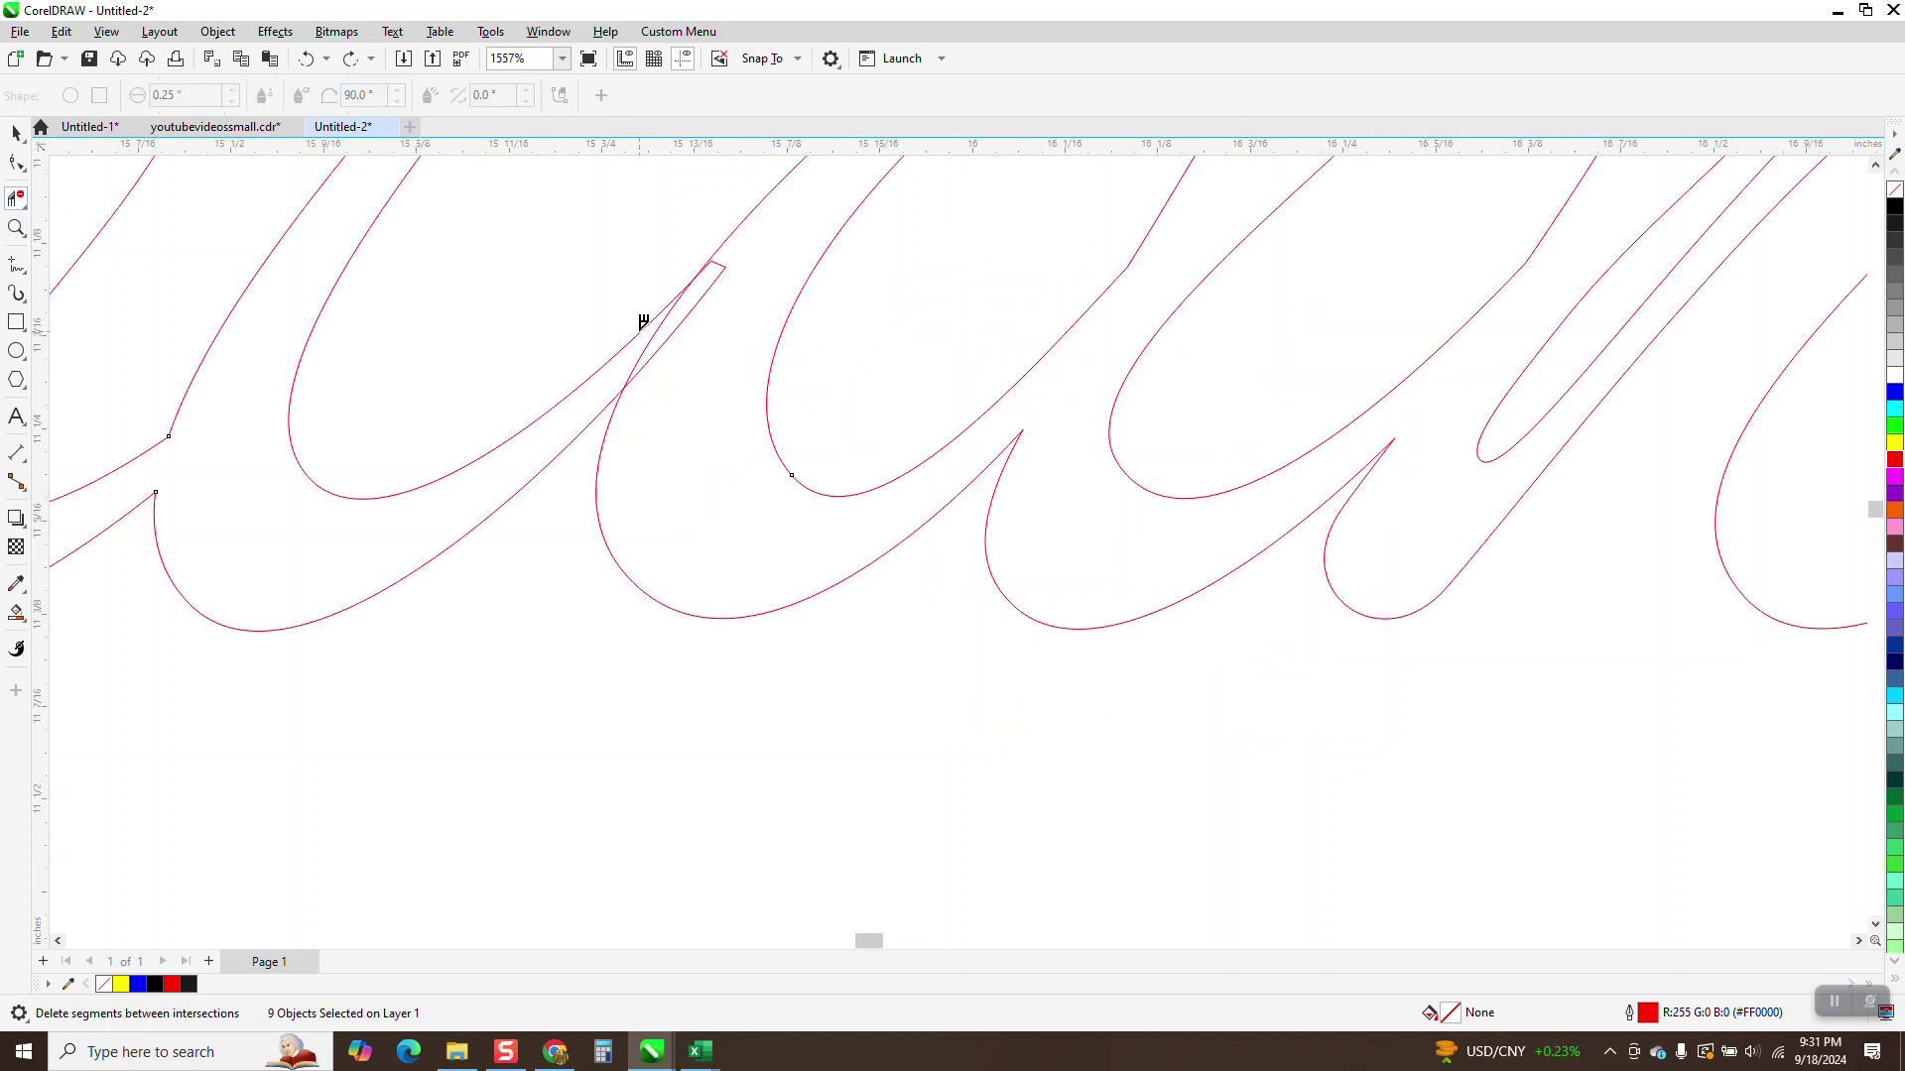
{"action": "left_click", "coordinate": [658, 322]}
{"action": "left_click", "coordinate": [691, 313]}
{"action": "scroll", "coordinate": [759, 349], "scroll_direction": "down", "scroll_amount": 5}
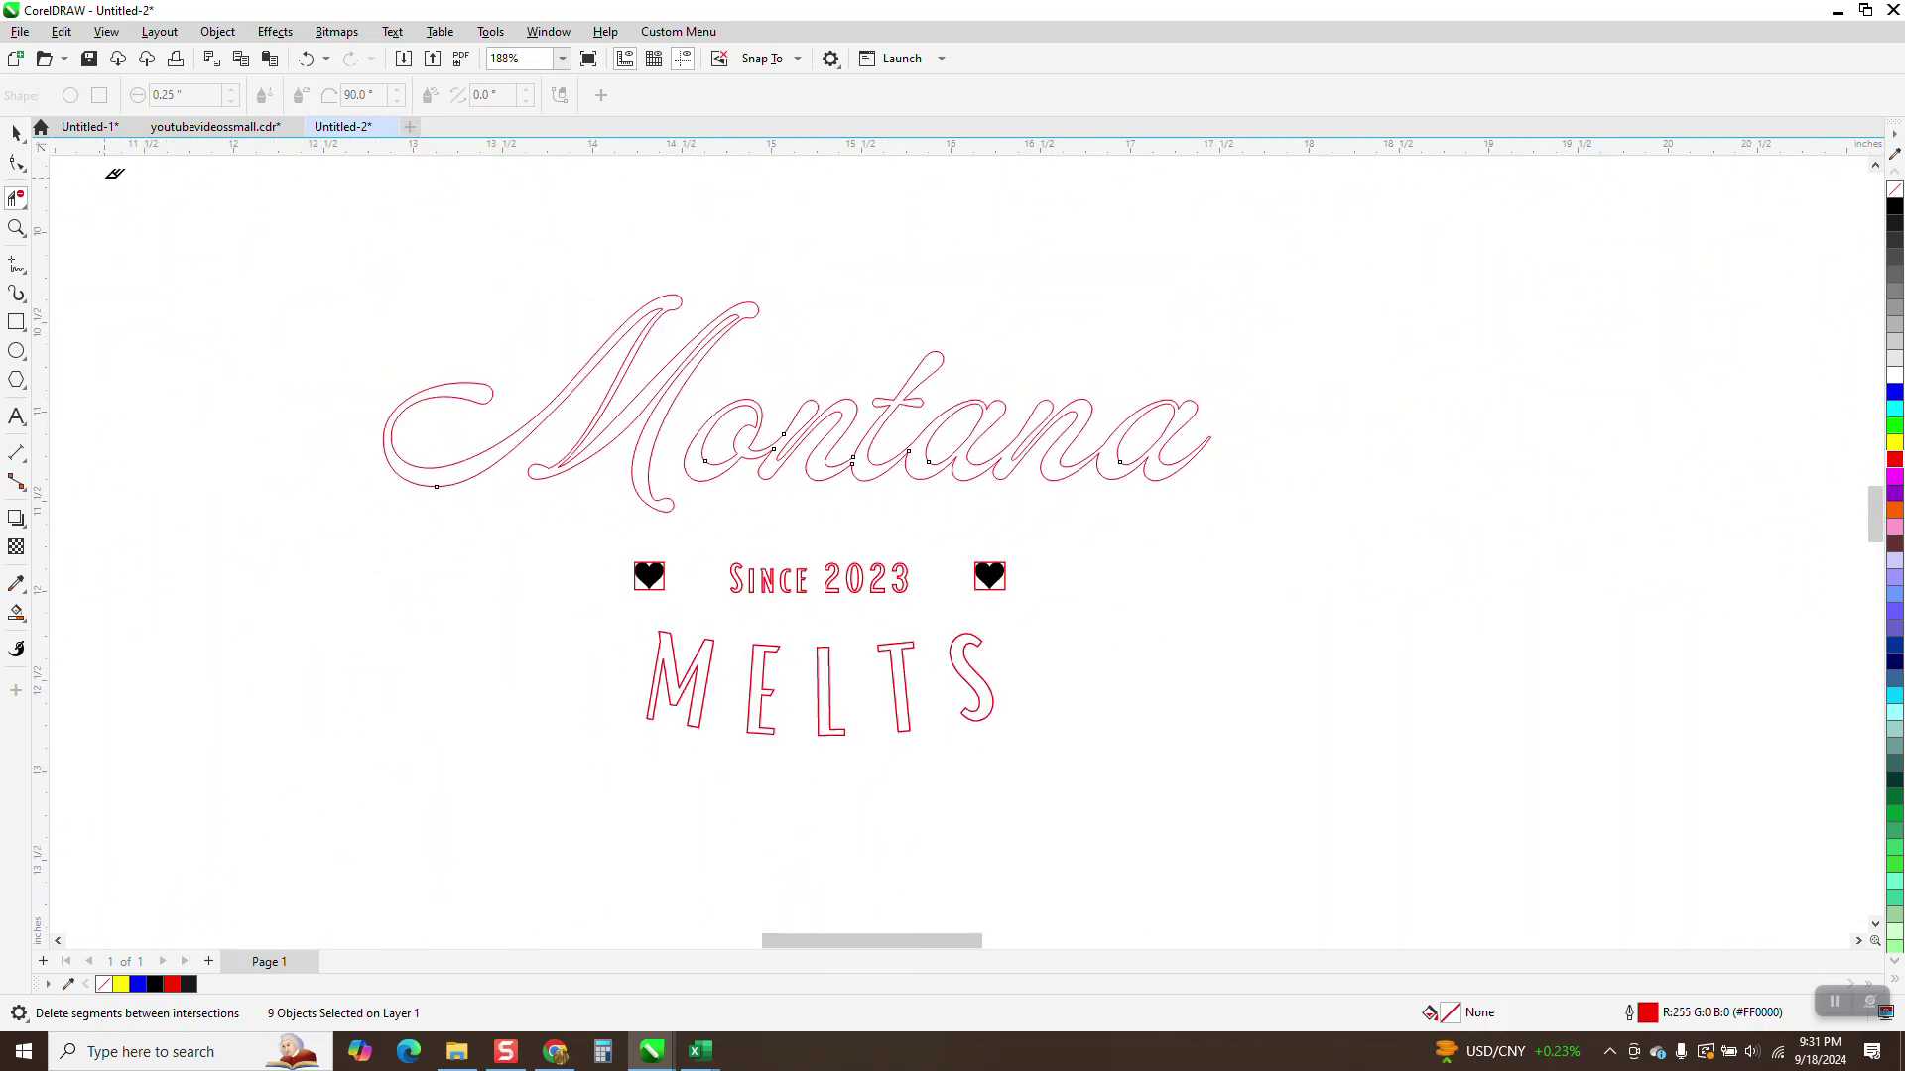
{"action": "left_click", "coordinate": [16, 132]}
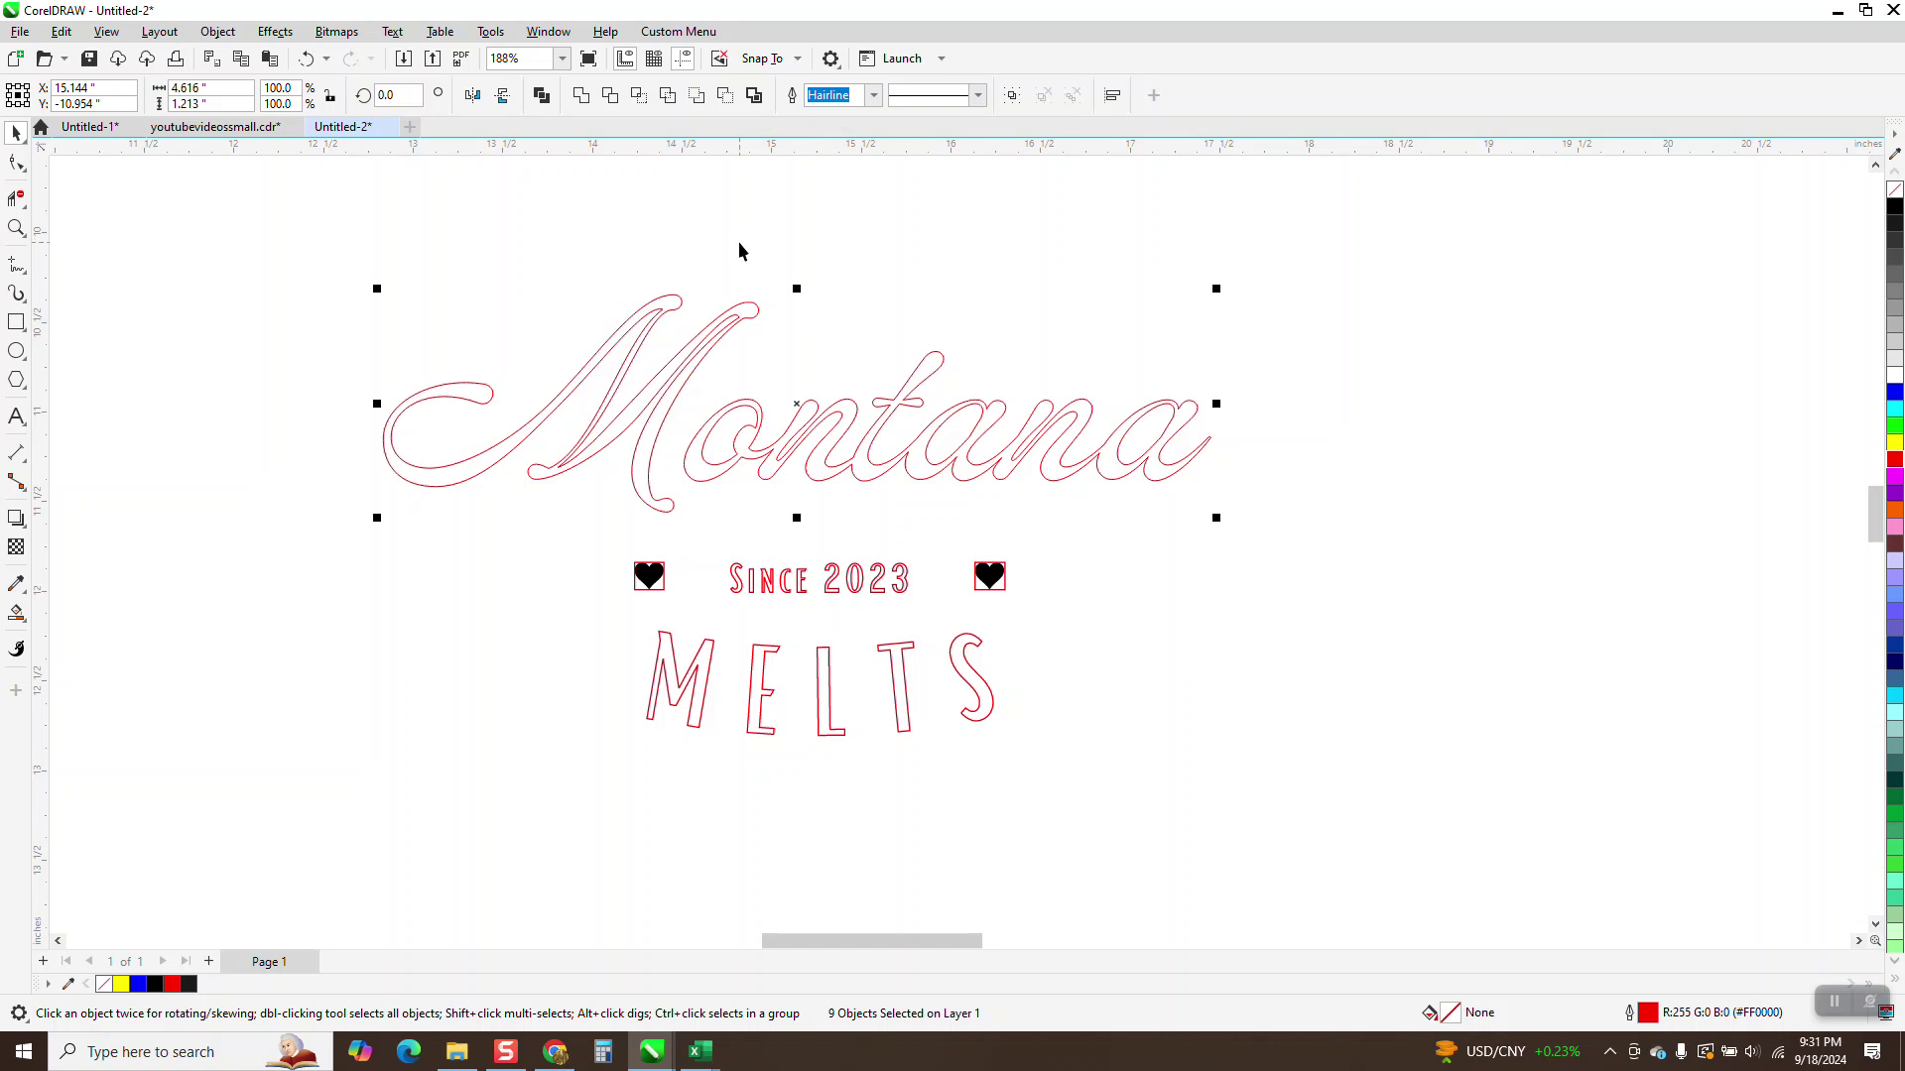
{"action": "left_click", "coordinate": [712, 182]}
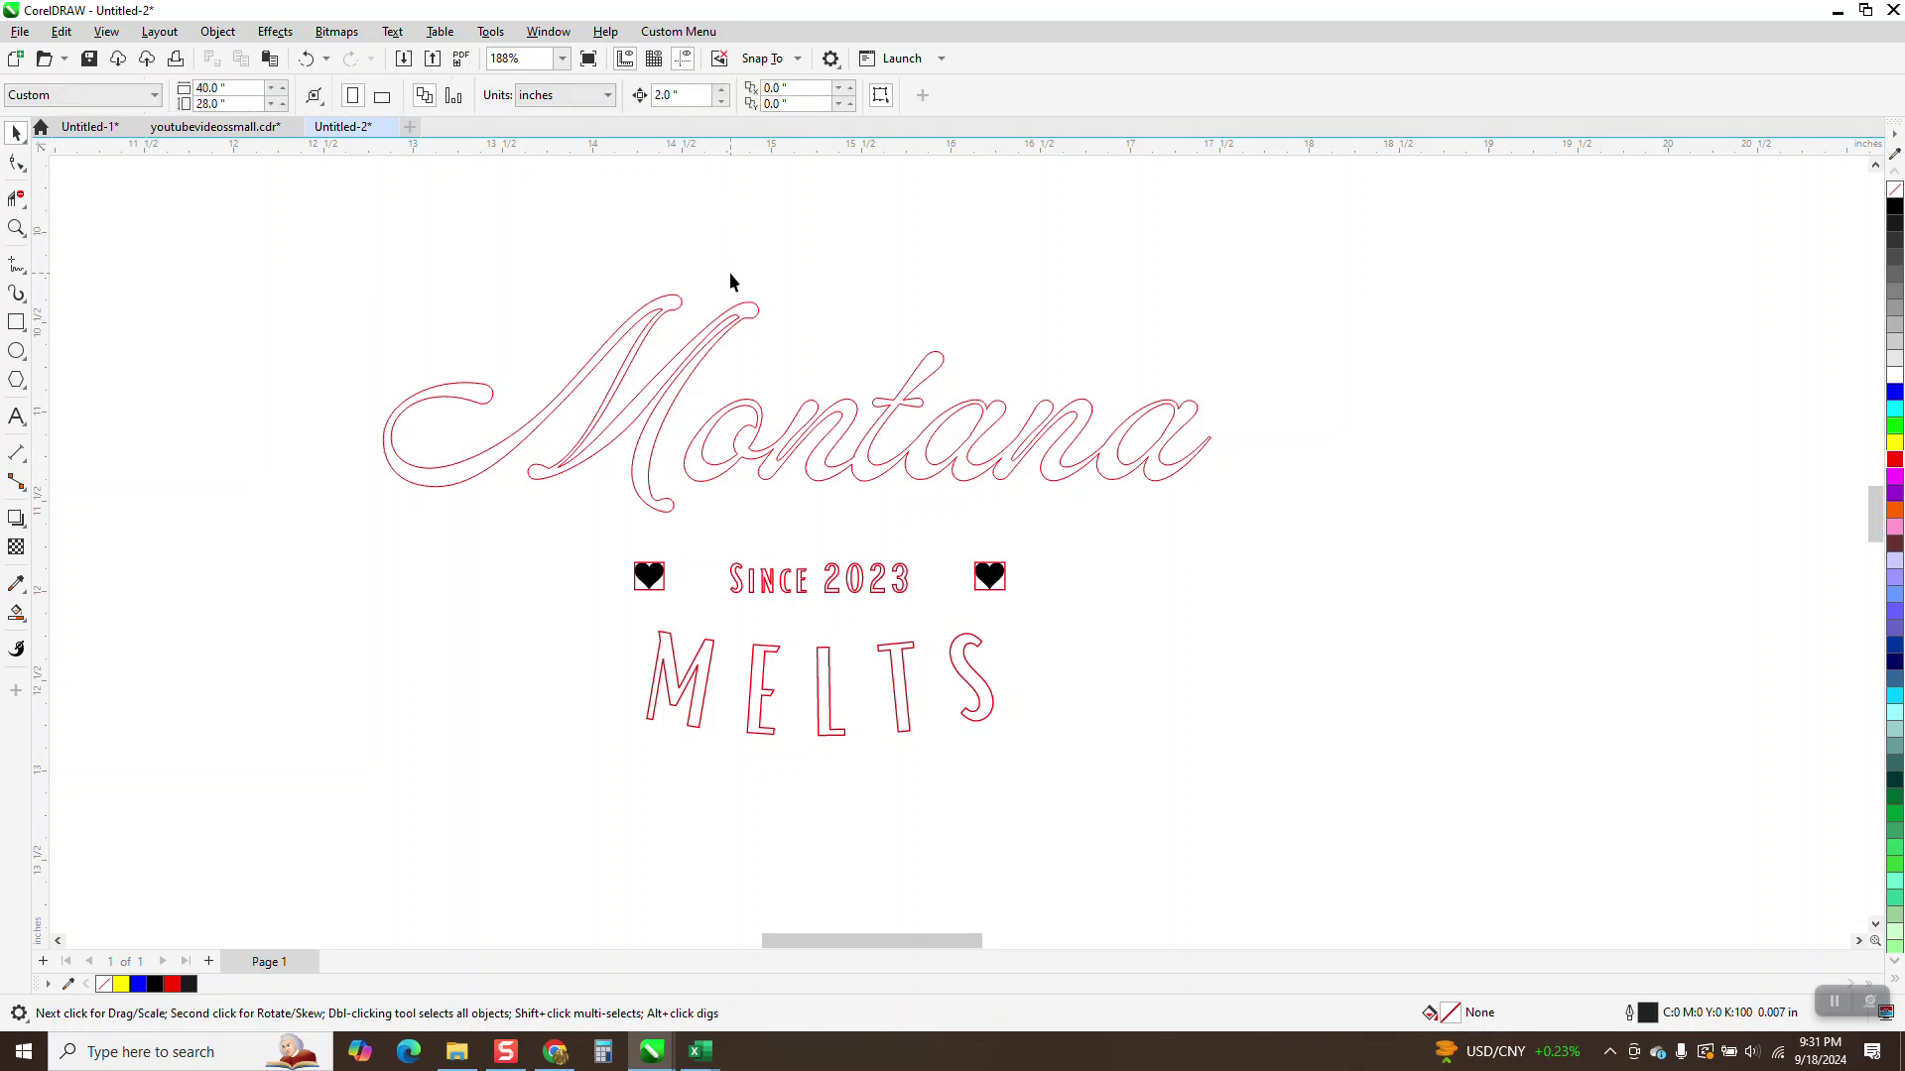
{"action": "left_click", "coordinate": [742, 317]}
{"action": "left_click", "coordinate": [744, 228]}
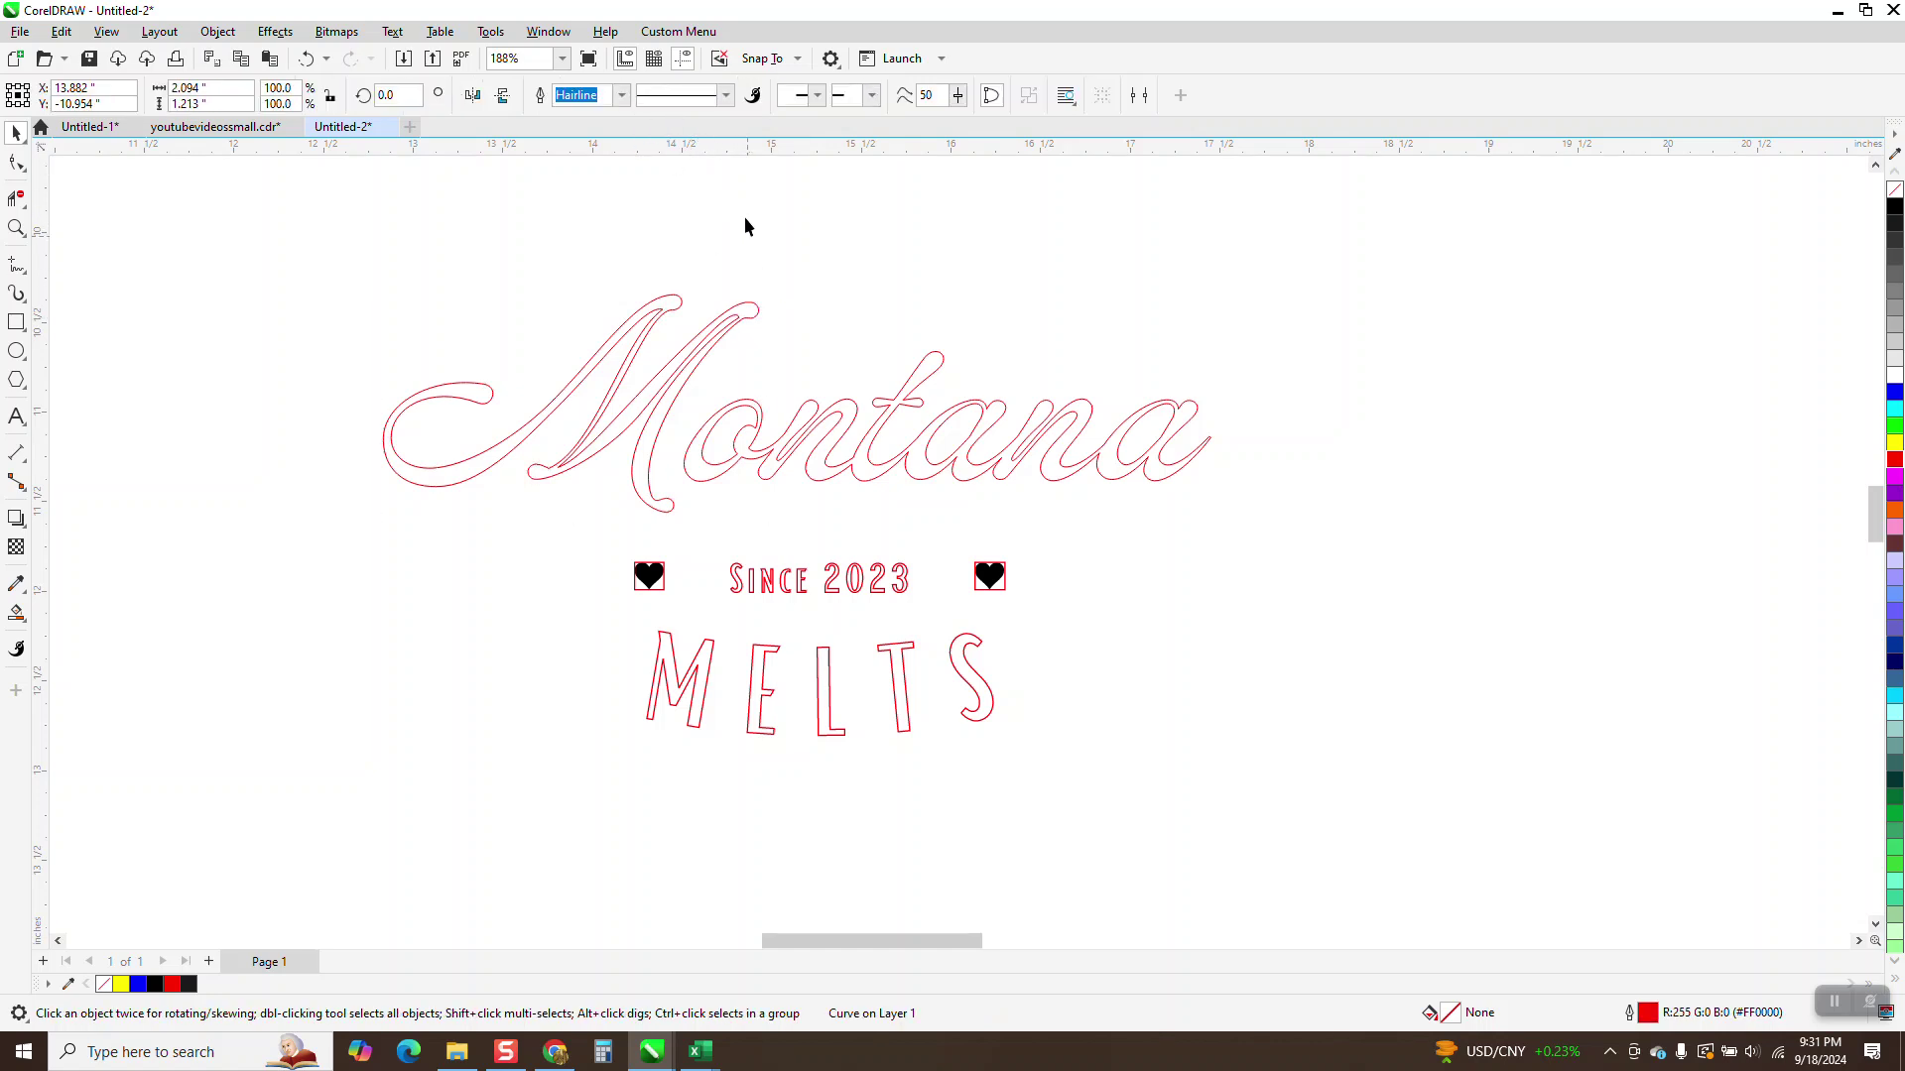
{"action": "scroll", "coordinate": [799, 362], "scroll_direction": "down", "scroll_amount": 1}
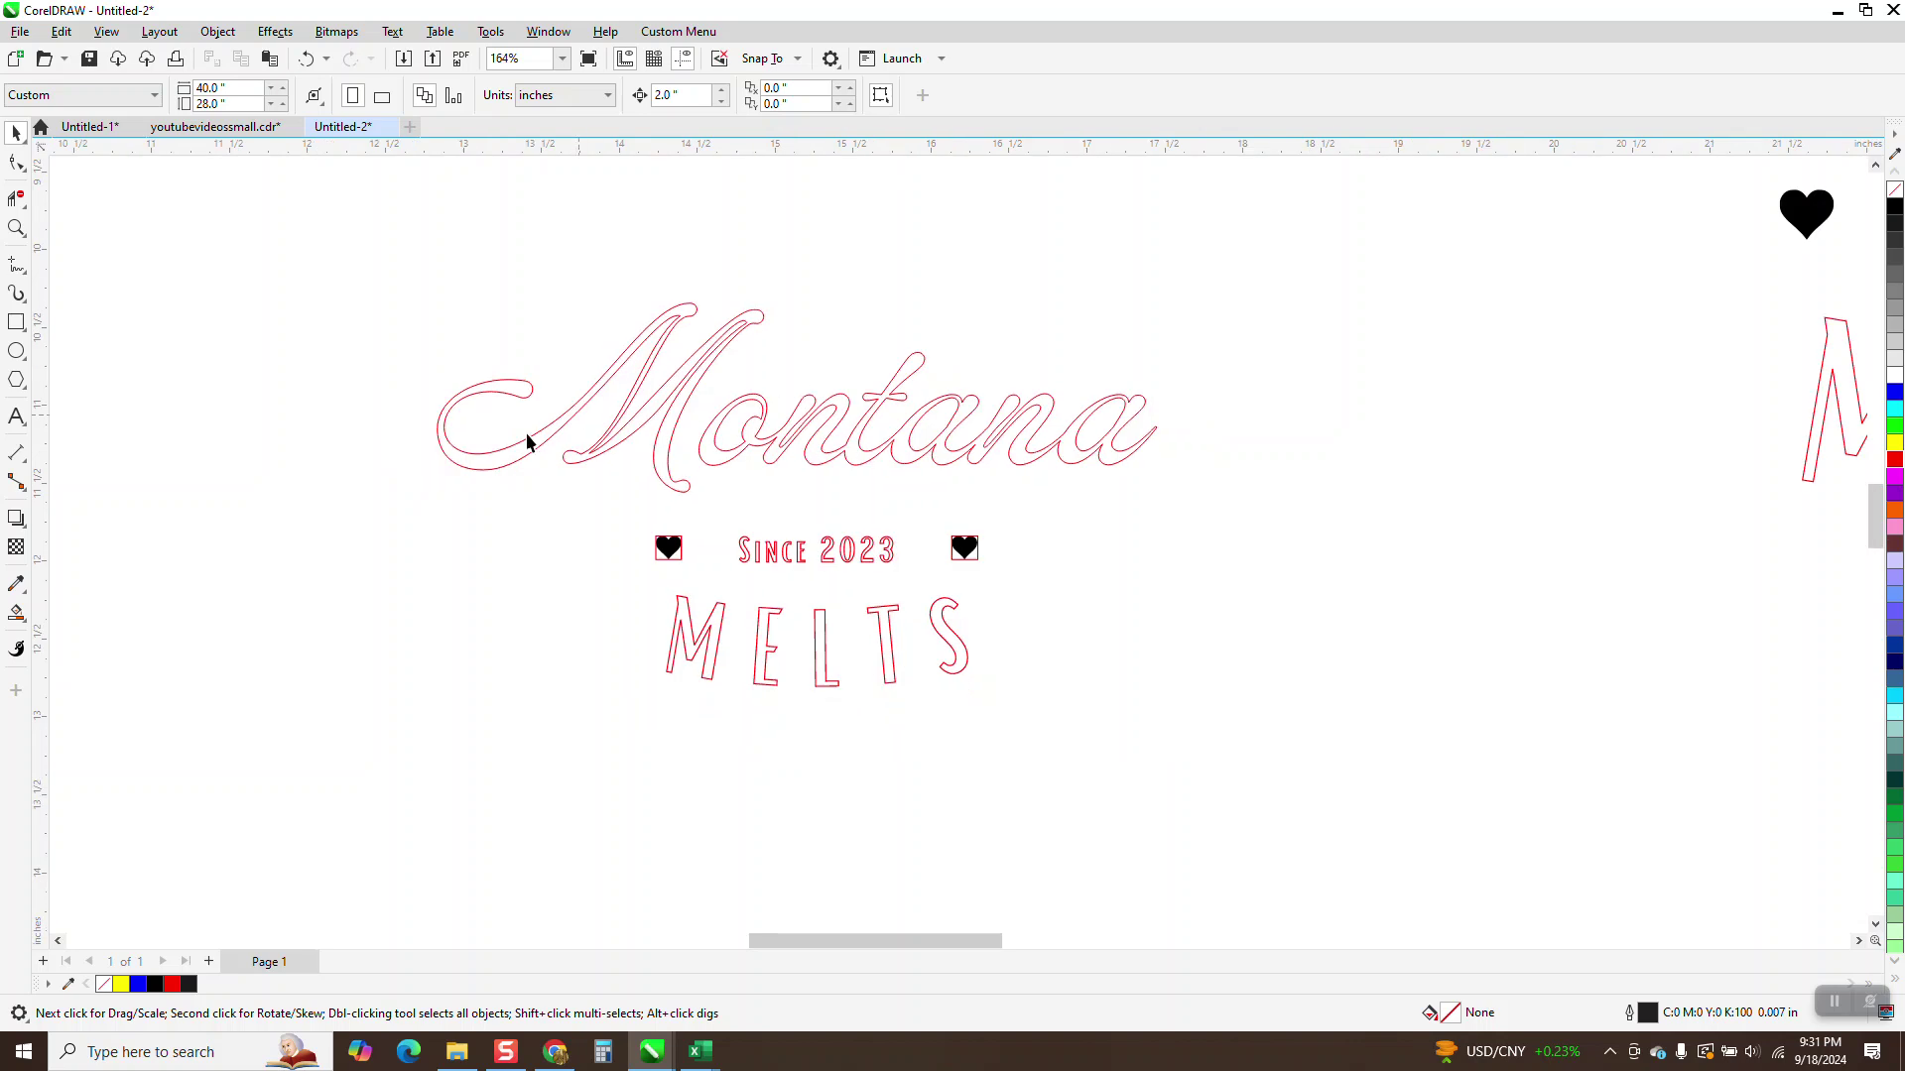
Smart Fill the Montana lettering into a new shape and move it up above the logo.
{"action": "left_click", "coordinate": [16, 612]}
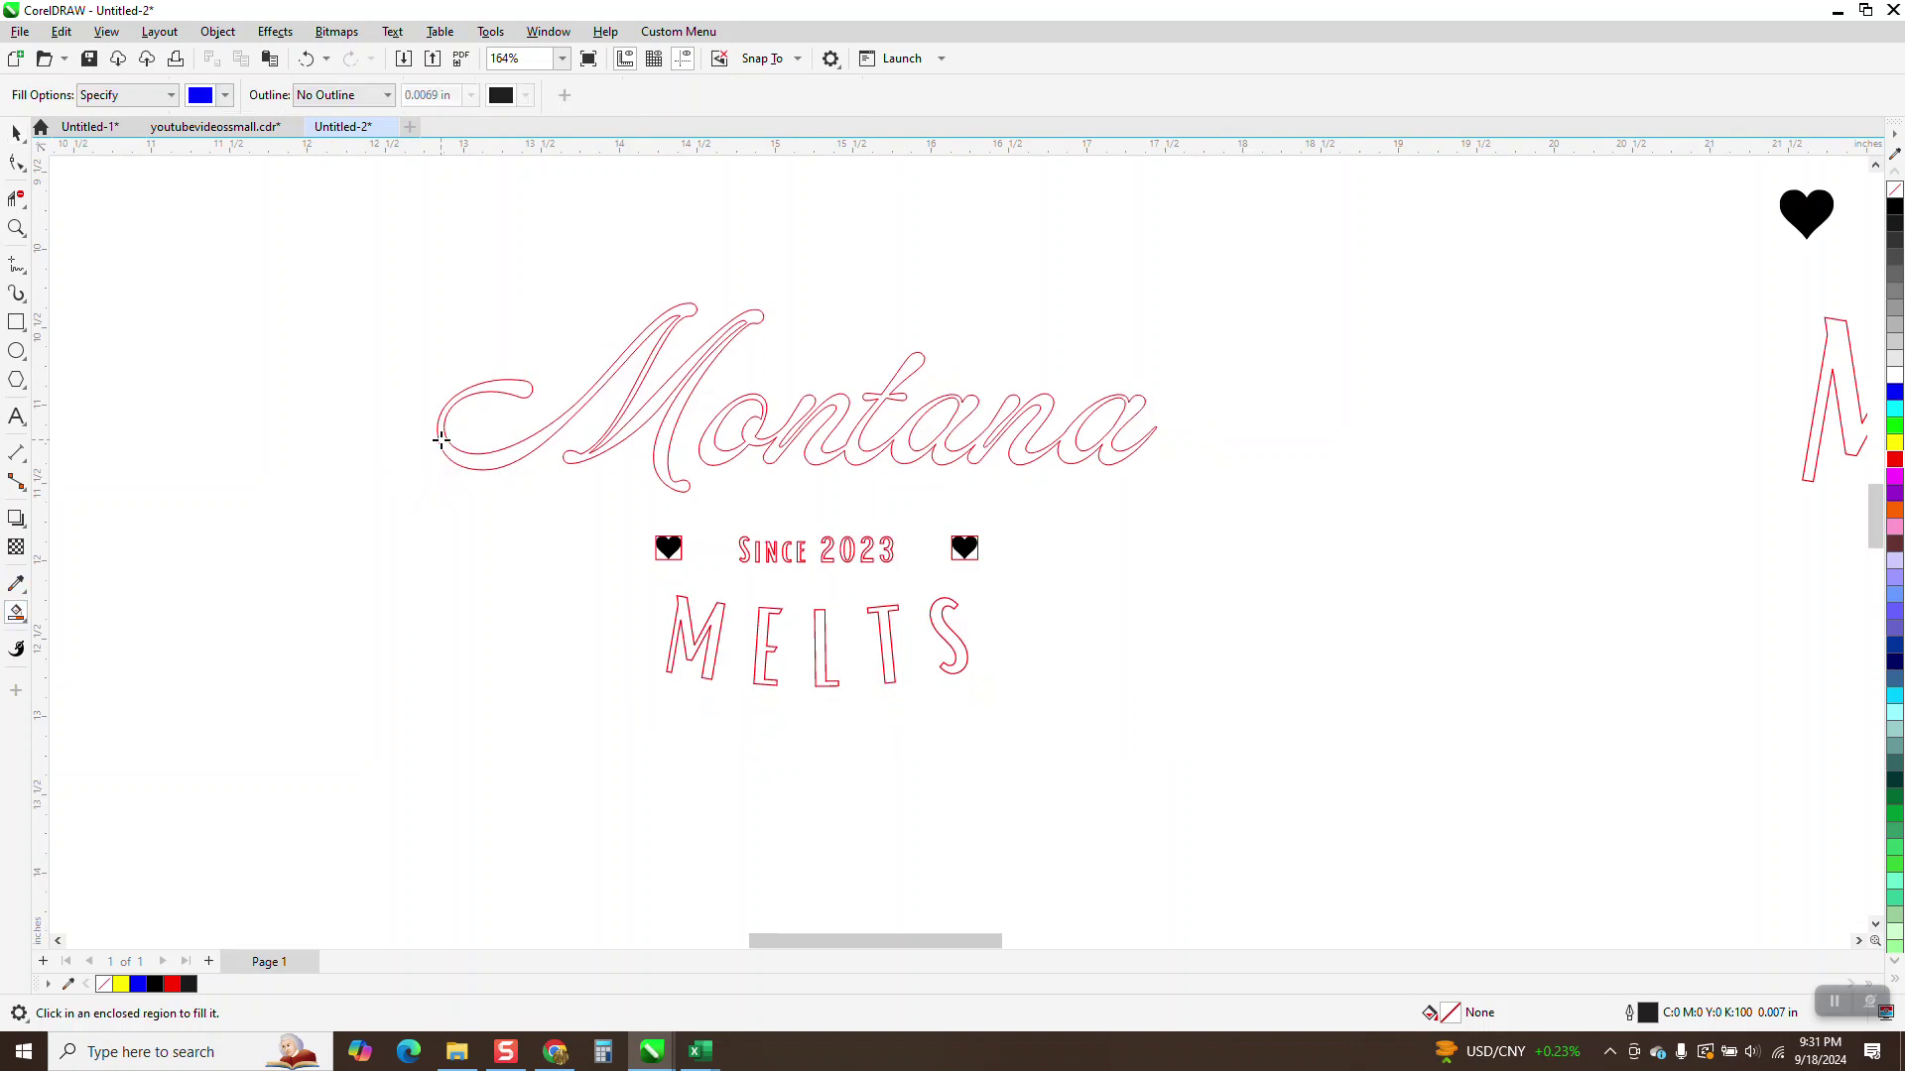
{"action": "left_click", "coordinate": [508, 455]}
{"action": "key", "text": "Up"}
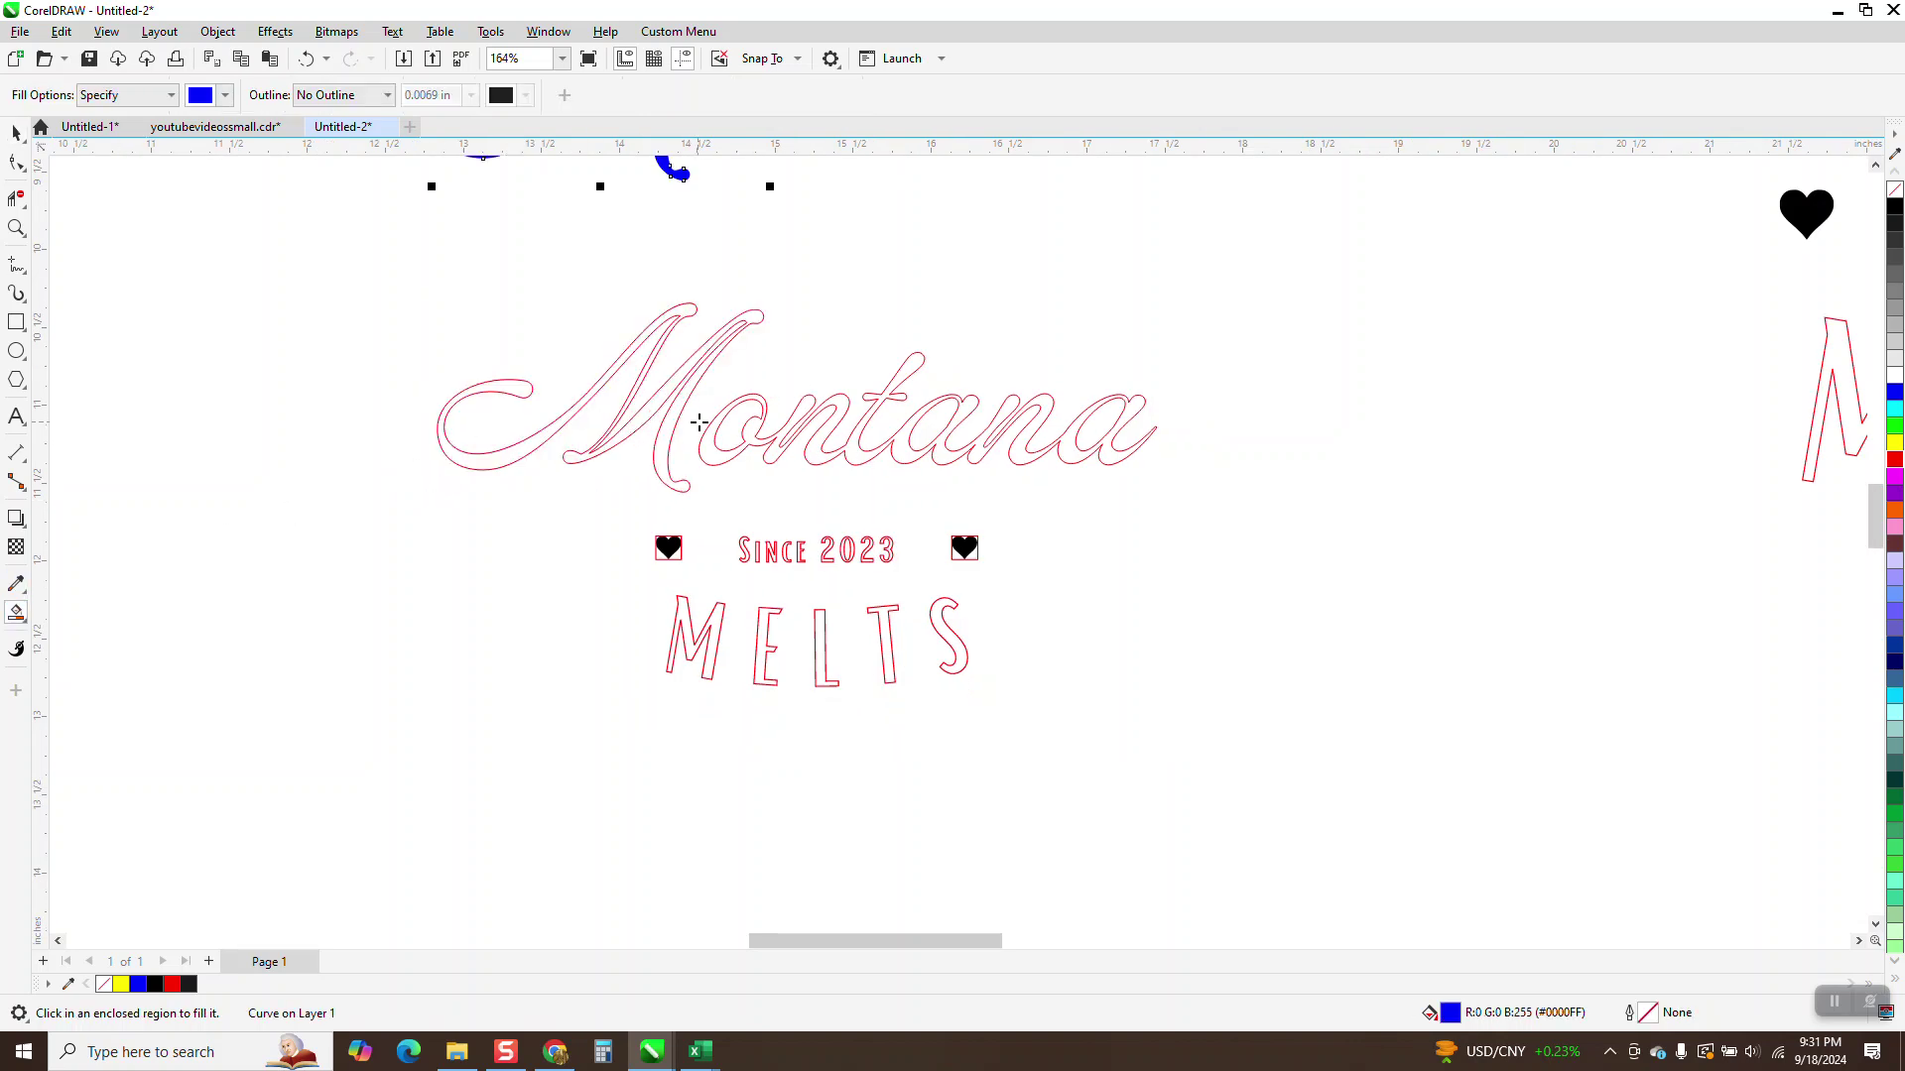
{"action": "left_click", "coordinate": [711, 456]}
{"action": "key", "text": "Up"}
{"action": "scroll", "coordinate": [714, 466], "scroll_direction": "down", "scroll_amount": 3}
Give the Montana copy no fill and a red Hairline outline.
{"action": "left_click", "coordinate": [16, 132]}
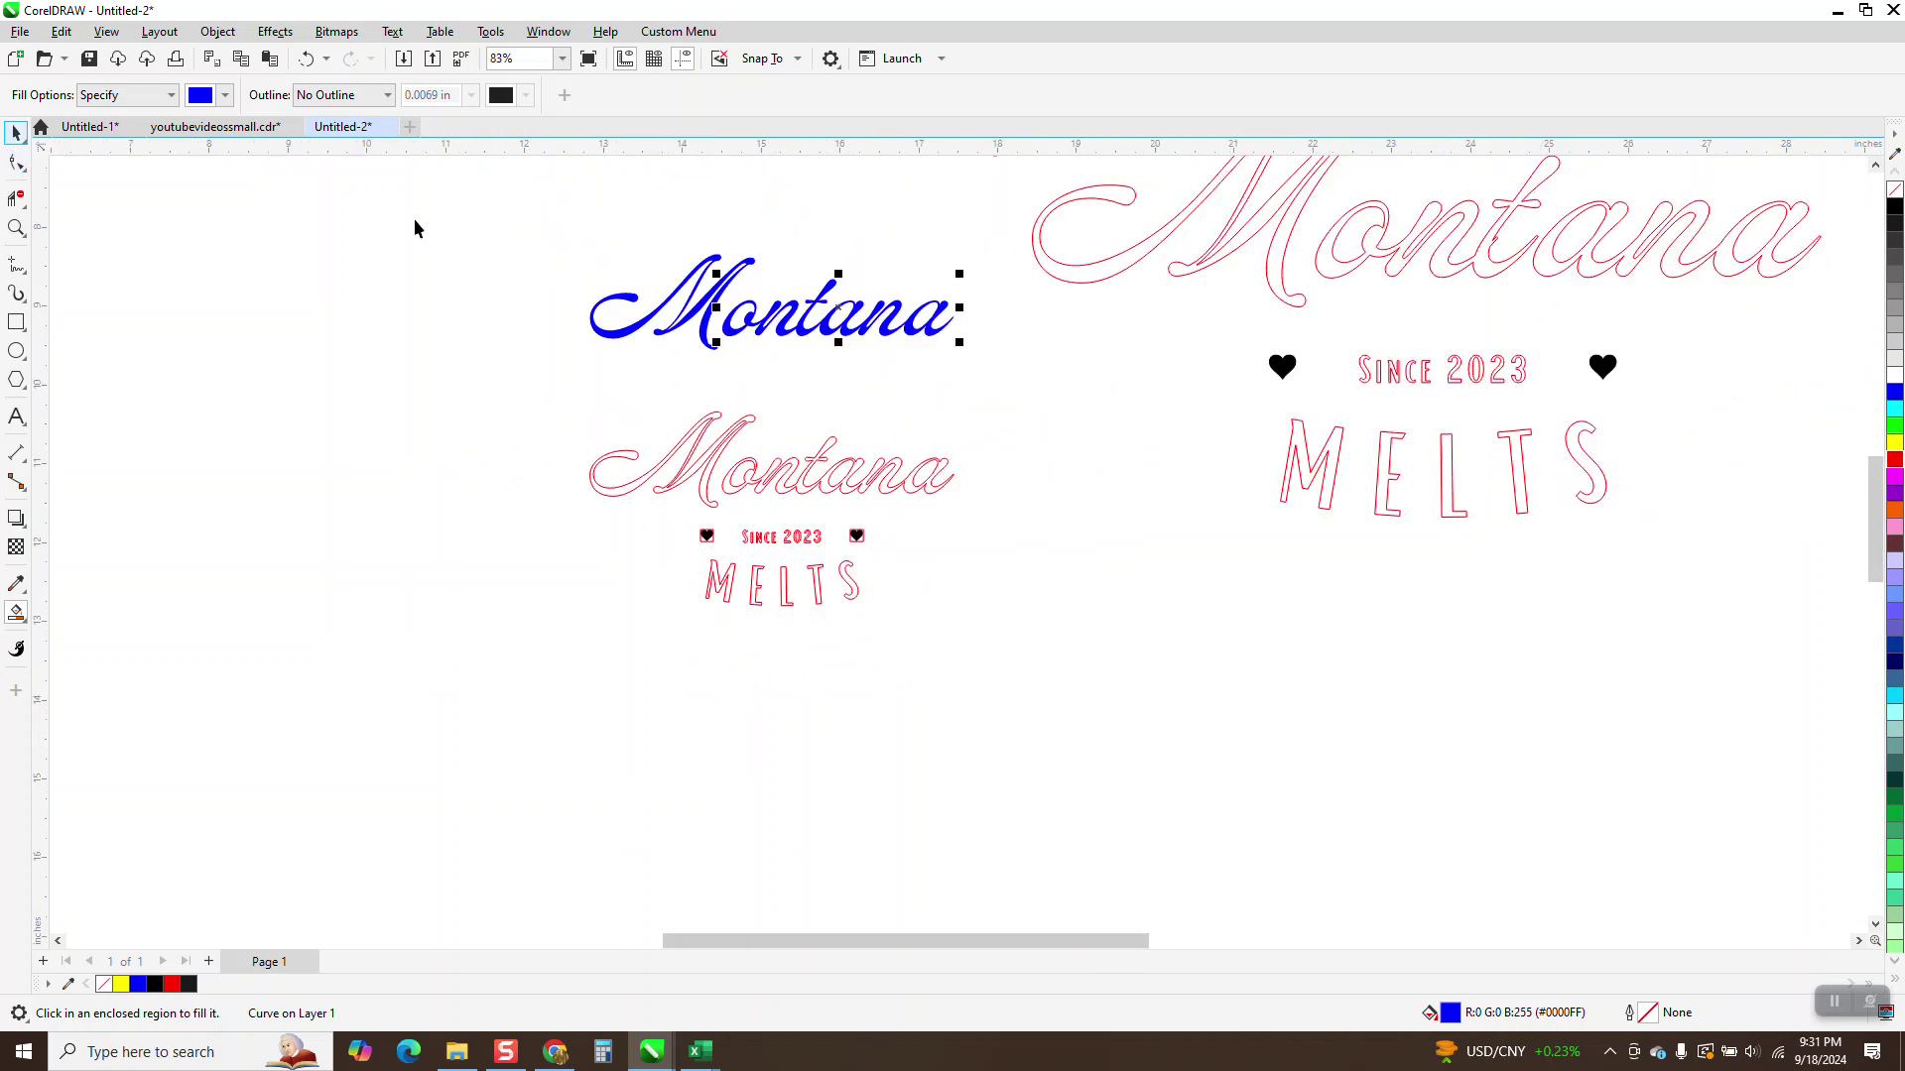
{"action": "left_click_drag", "start_coordinate": [565, 227], "coordinate": [972, 401]}
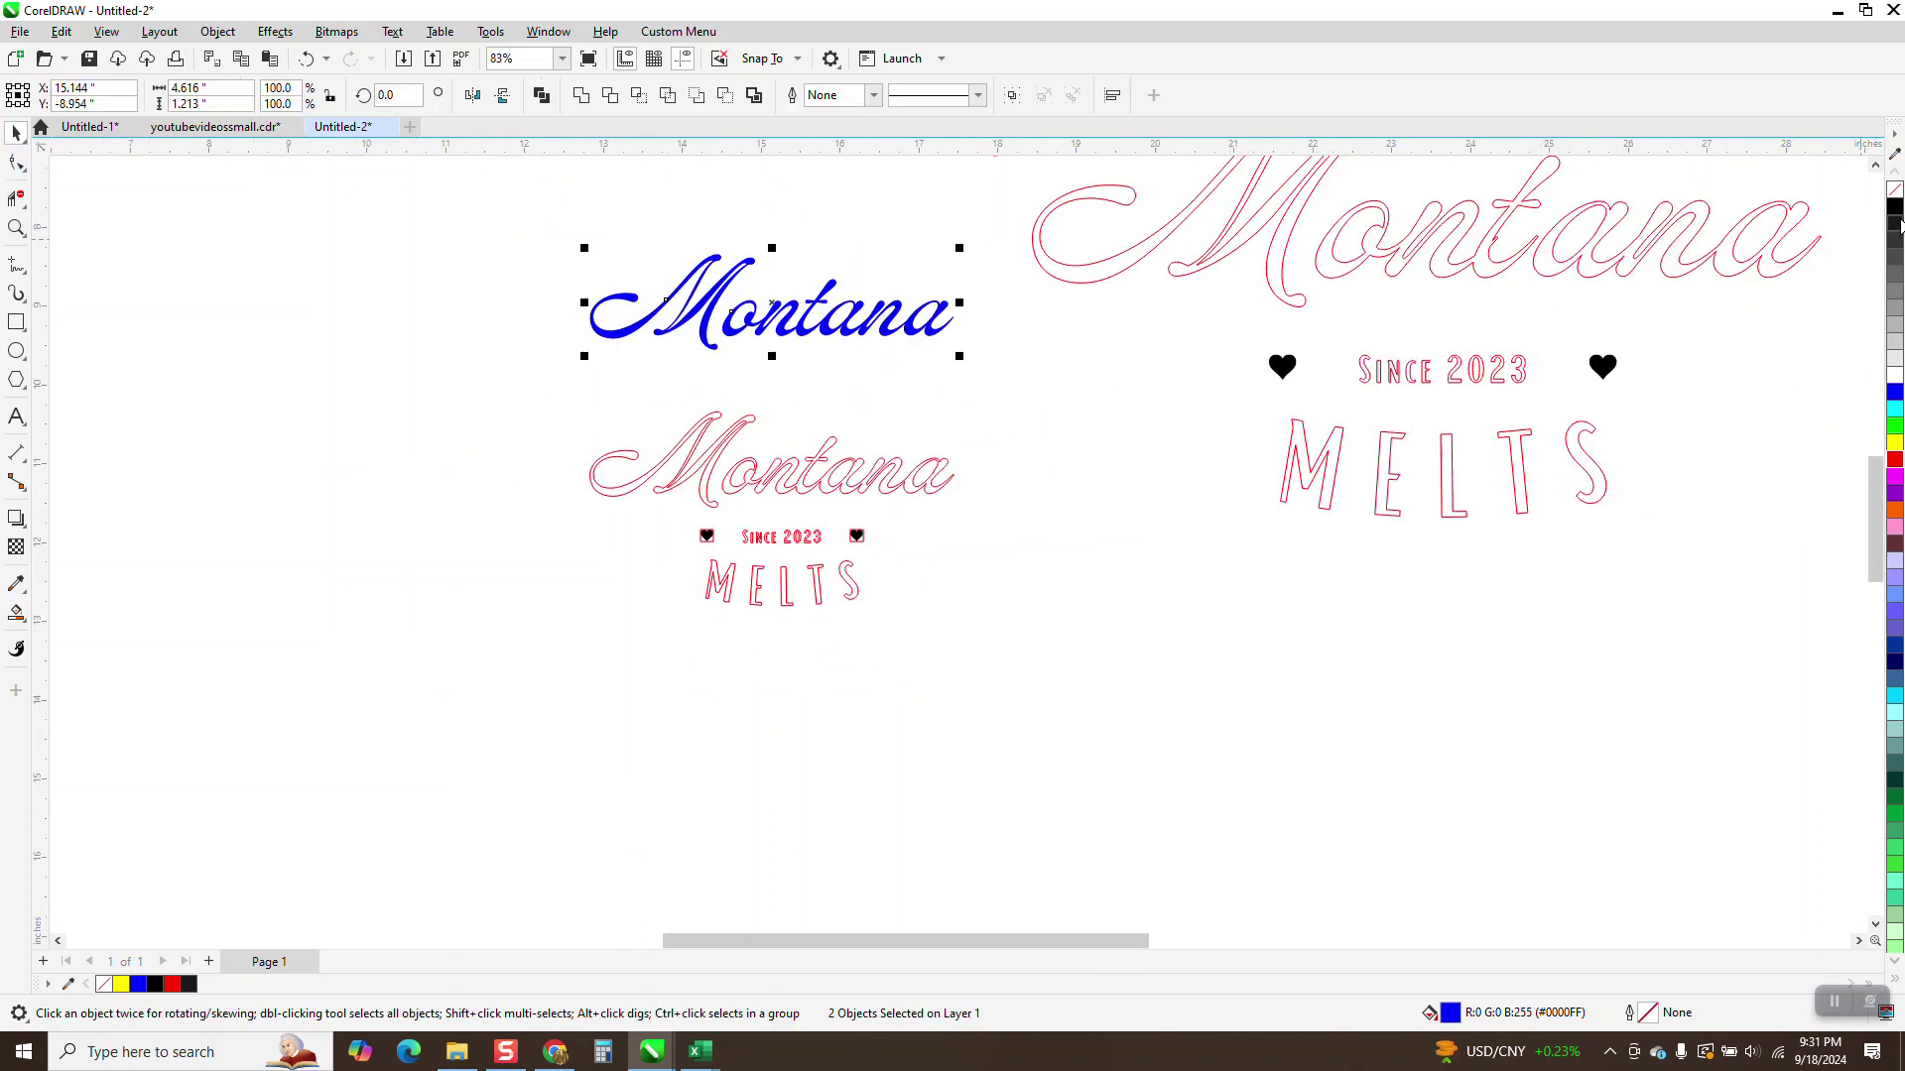
{"action": "left_click", "coordinate": [1894, 190]}
{"action": "right_click", "coordinate": [1893, 461]}
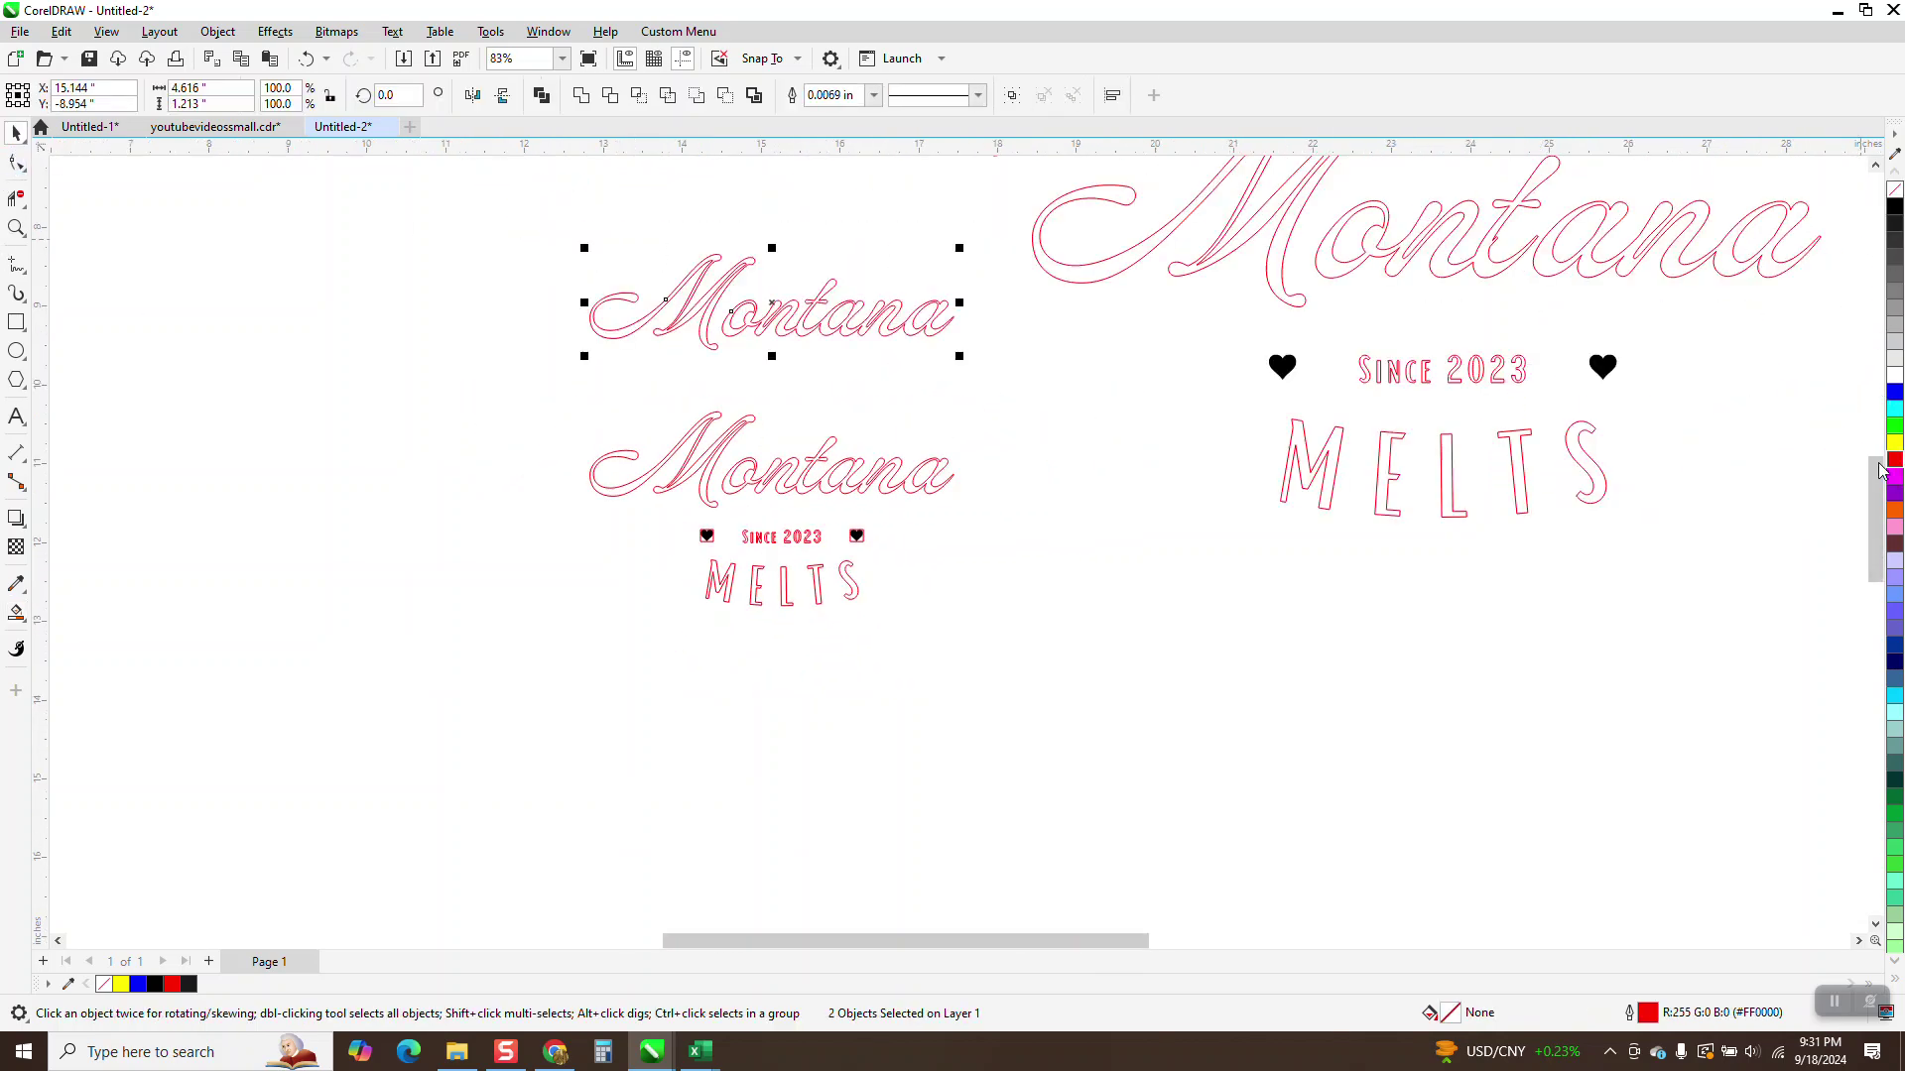
{"action": "left_click", "coordinate": [873, 95]}
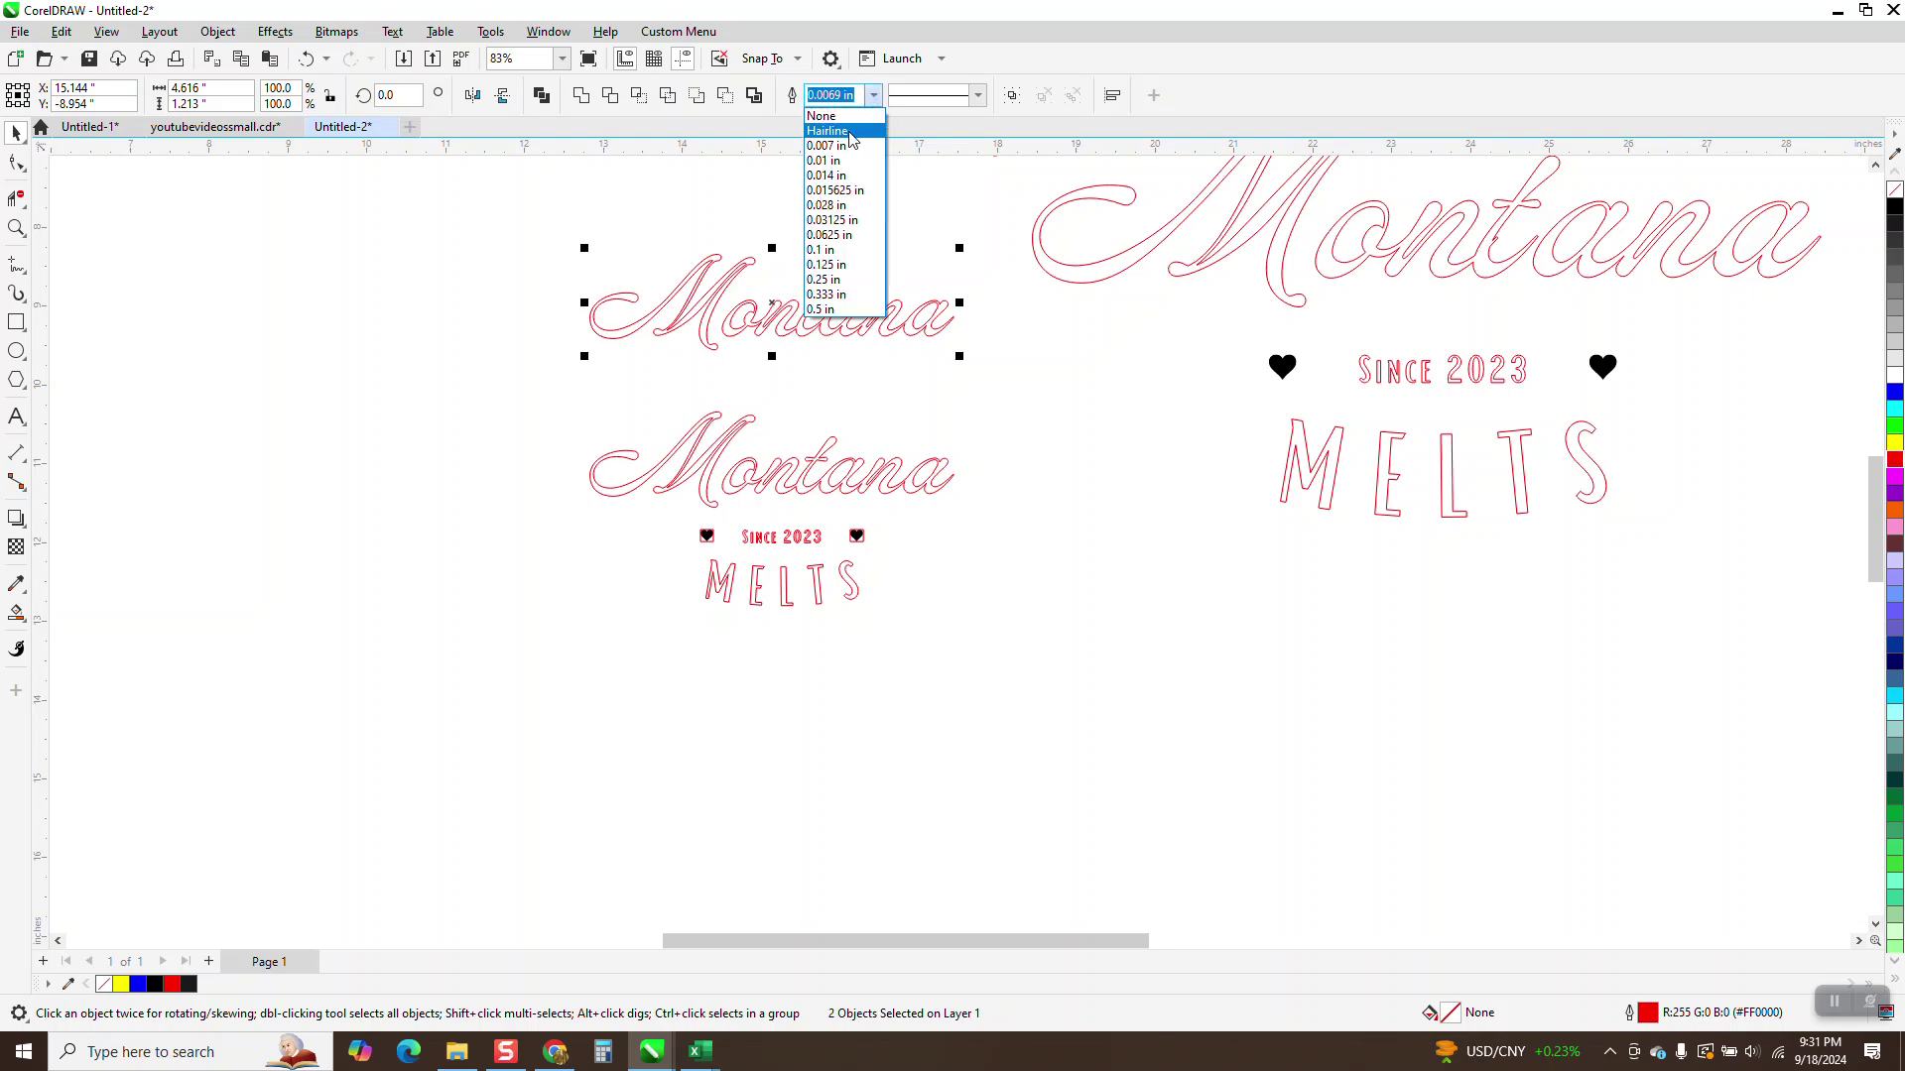
{"action": "left_click", "coordinate": [853, 139]}
{"action": "scroll", "coordinate": [833, 399], "scroll_direction": "down", "scroll_amount": 5}
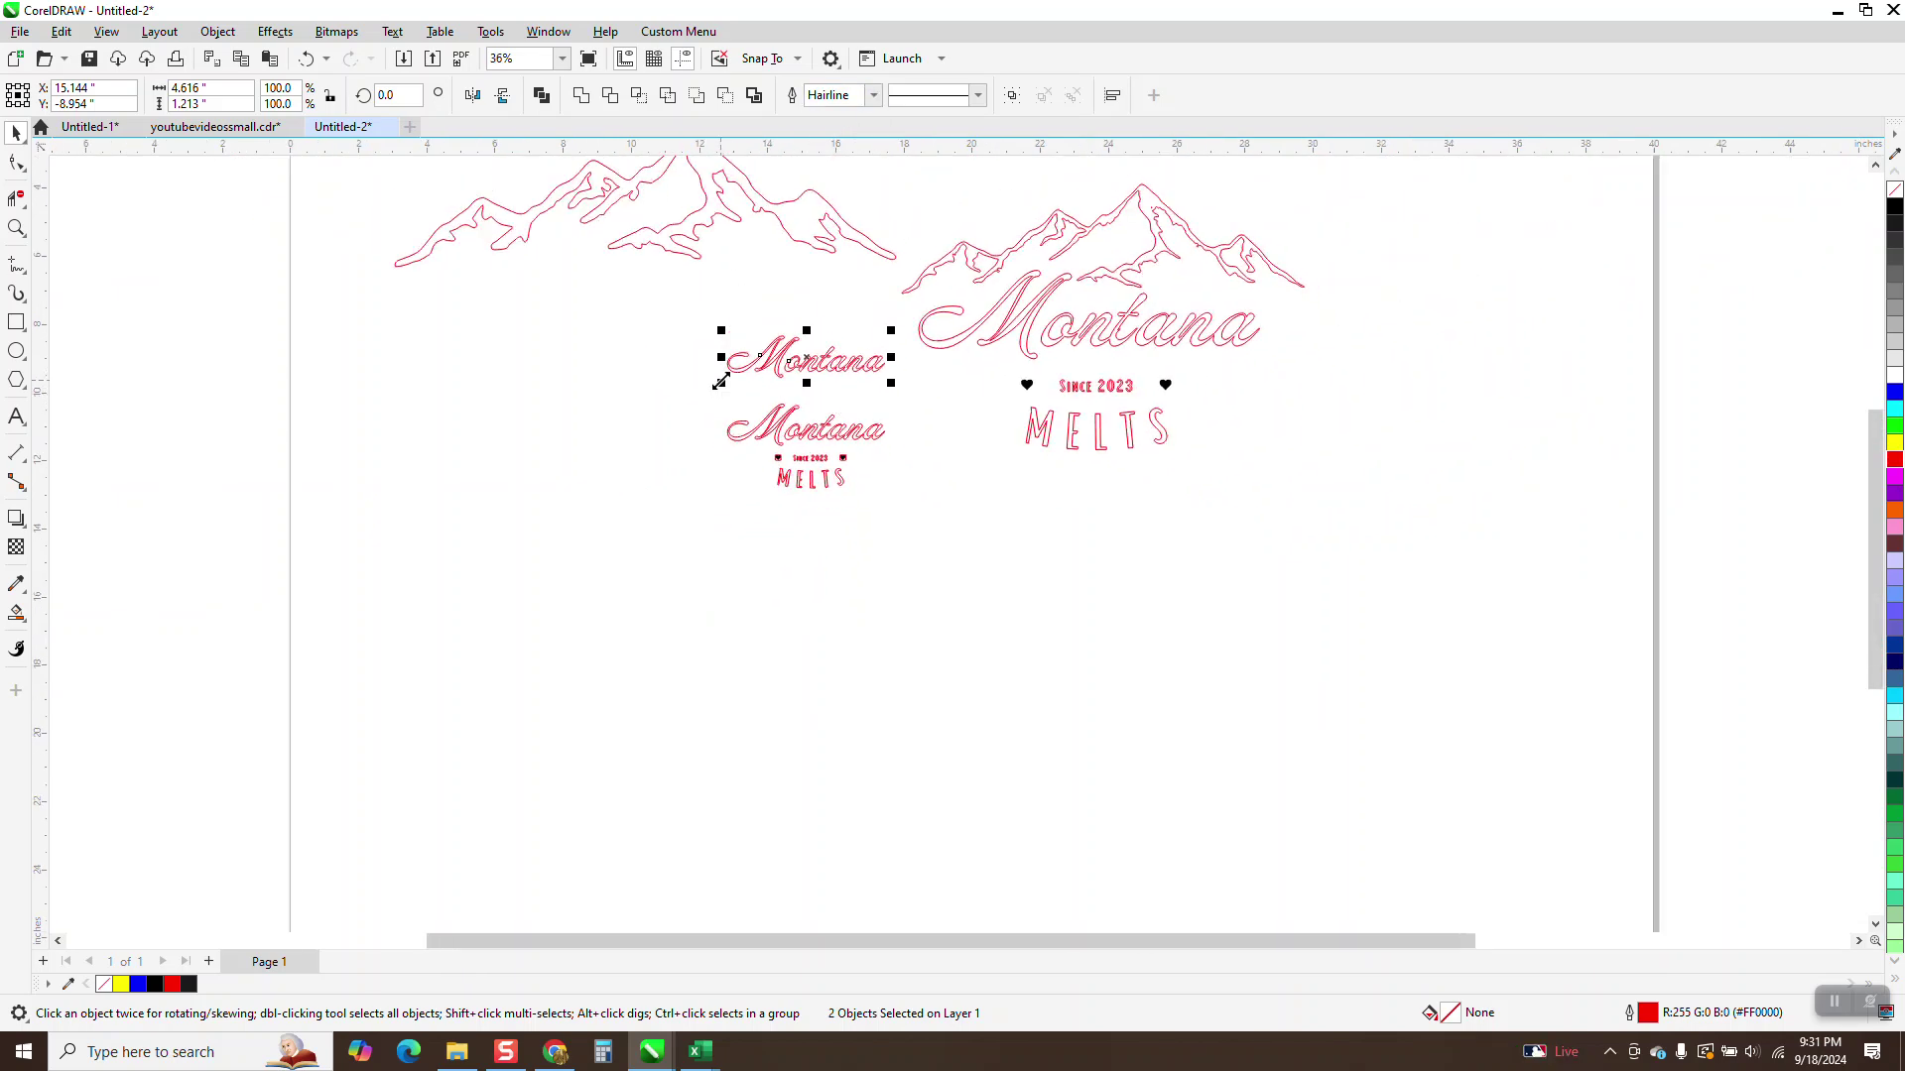
Scale the Montana copy to about 11.232 by 2.95 inches and place it under the mountains.
{"action": "left_click_drag", "start_coordinate": [722, 383], "coordinate": [496, 443]}
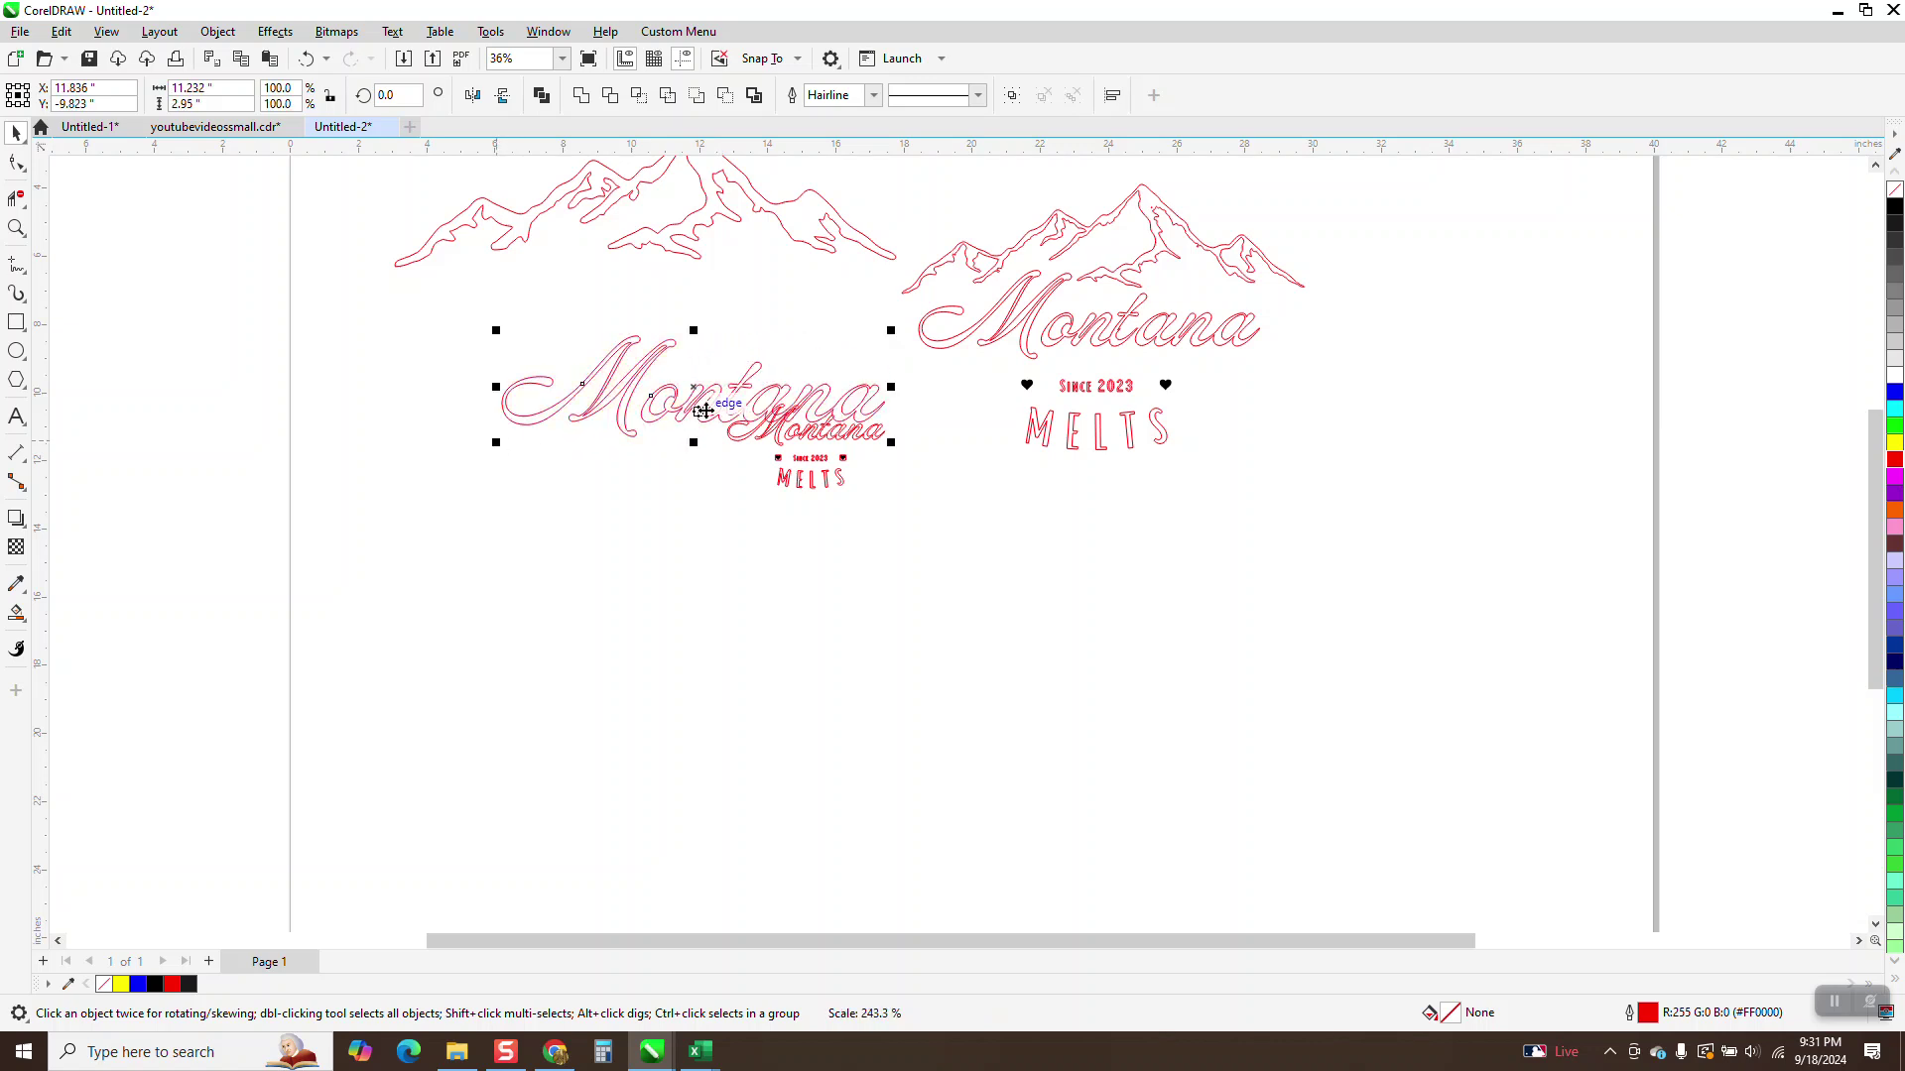
{"action": "left_click_drag", "start_coordinate": [700, 401], "coordinate": [673, 326]}
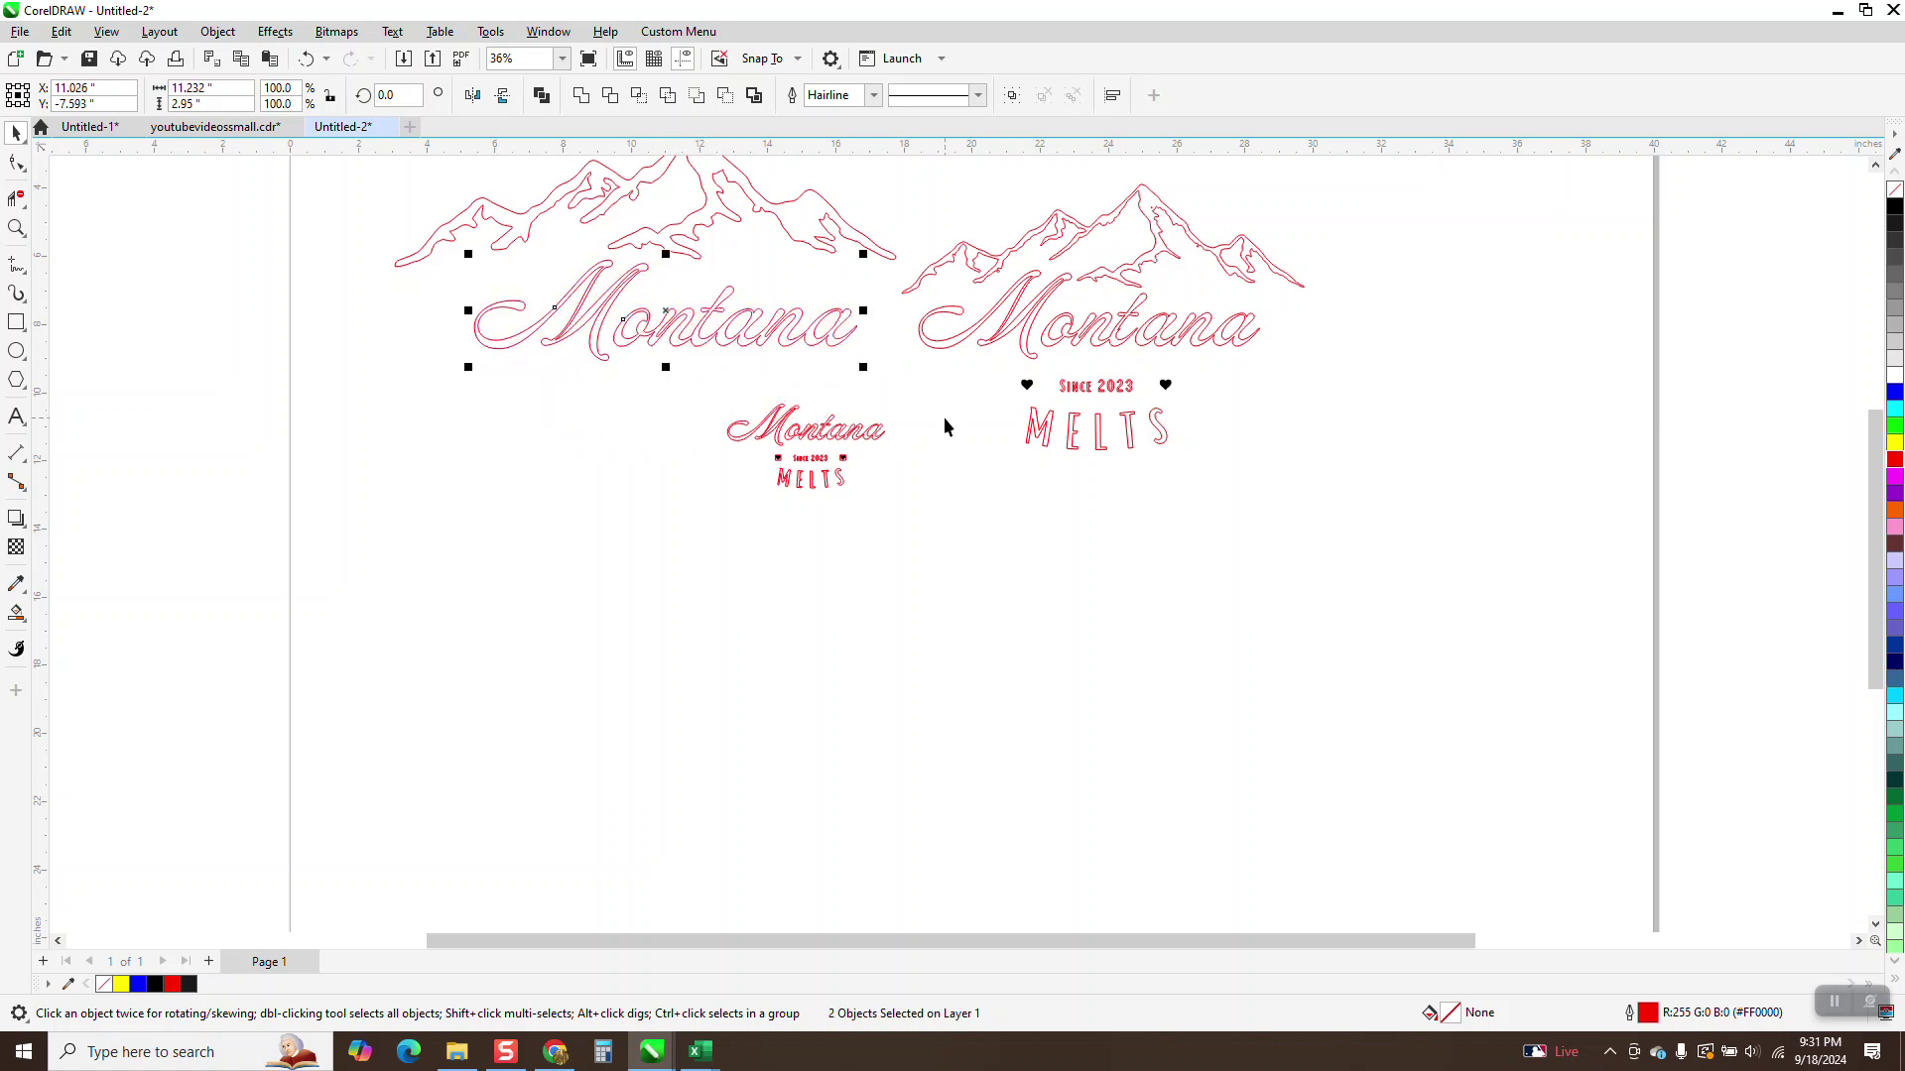
{"action": "left_click", "coordinate": [16, 227]}
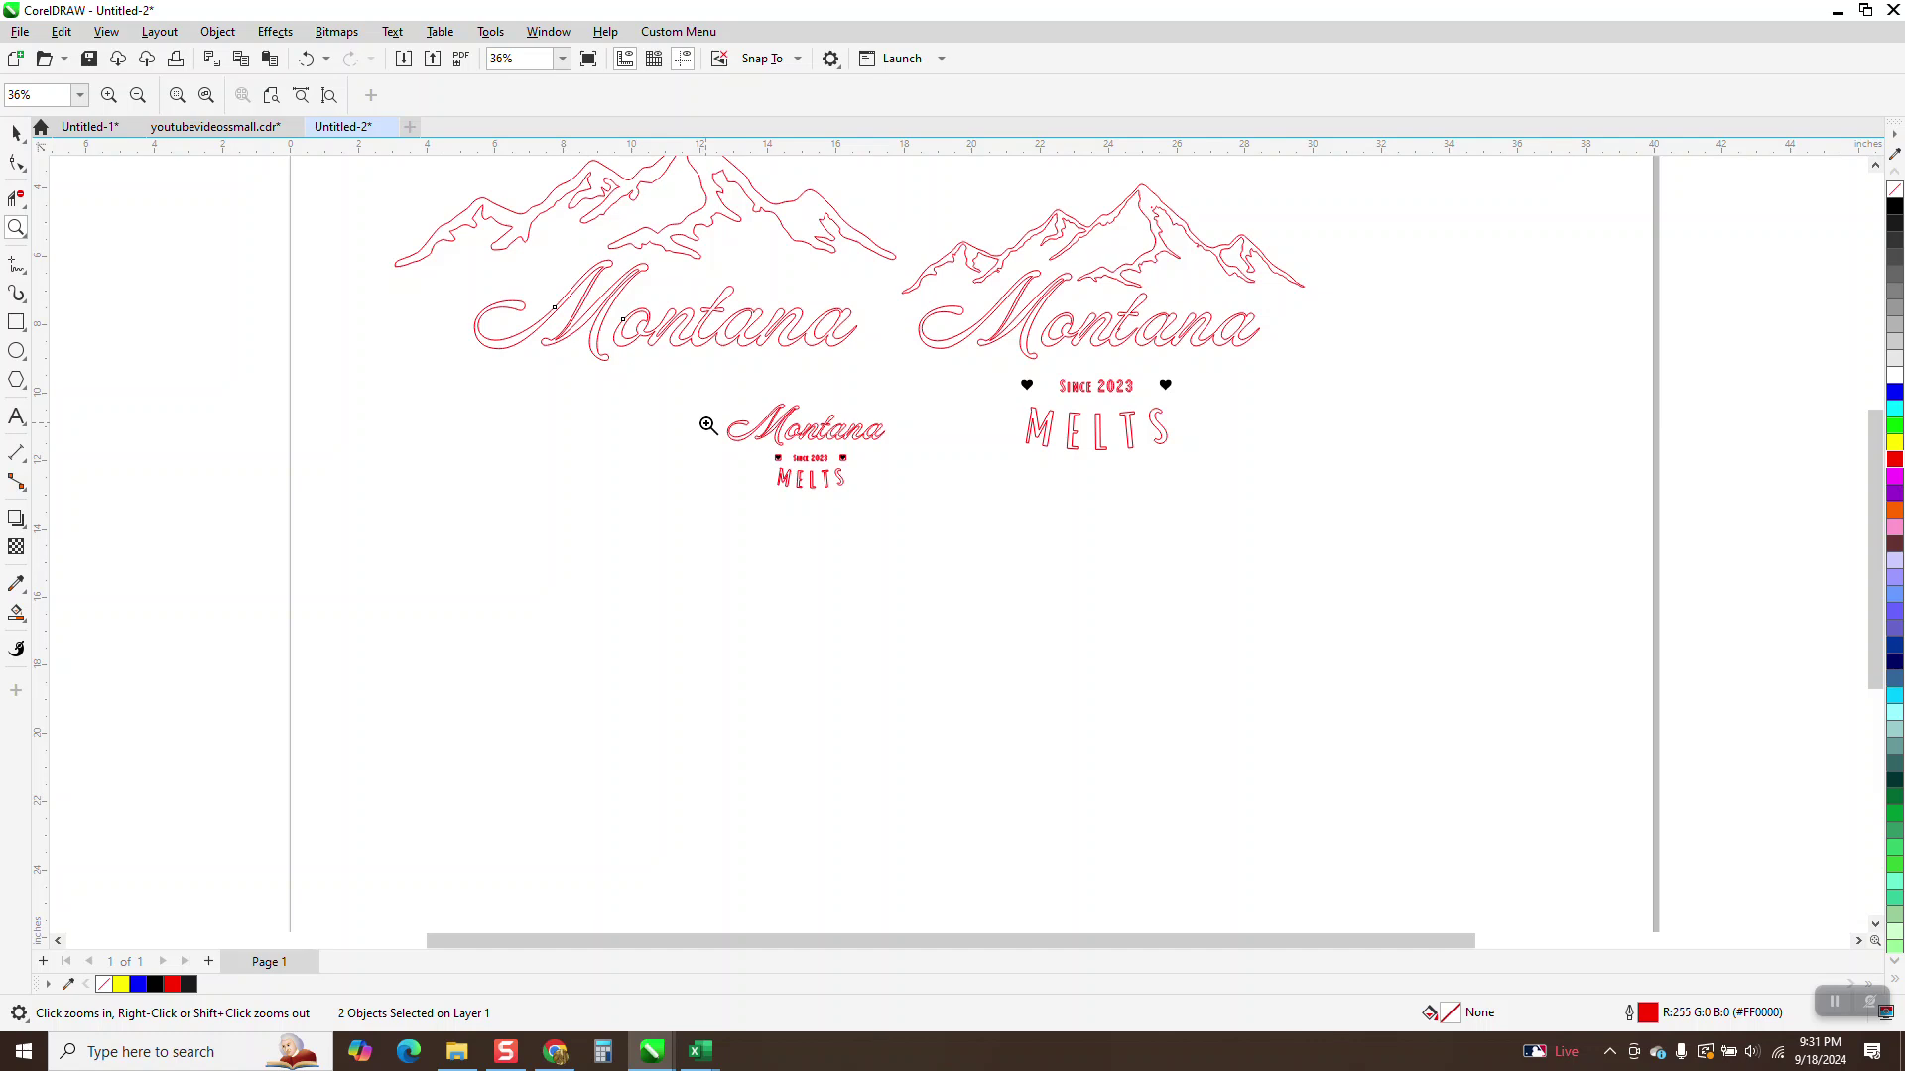
{"action": "left_click_drag", "start_coordinate": [713, 412], "coordinate": [961, 538]}
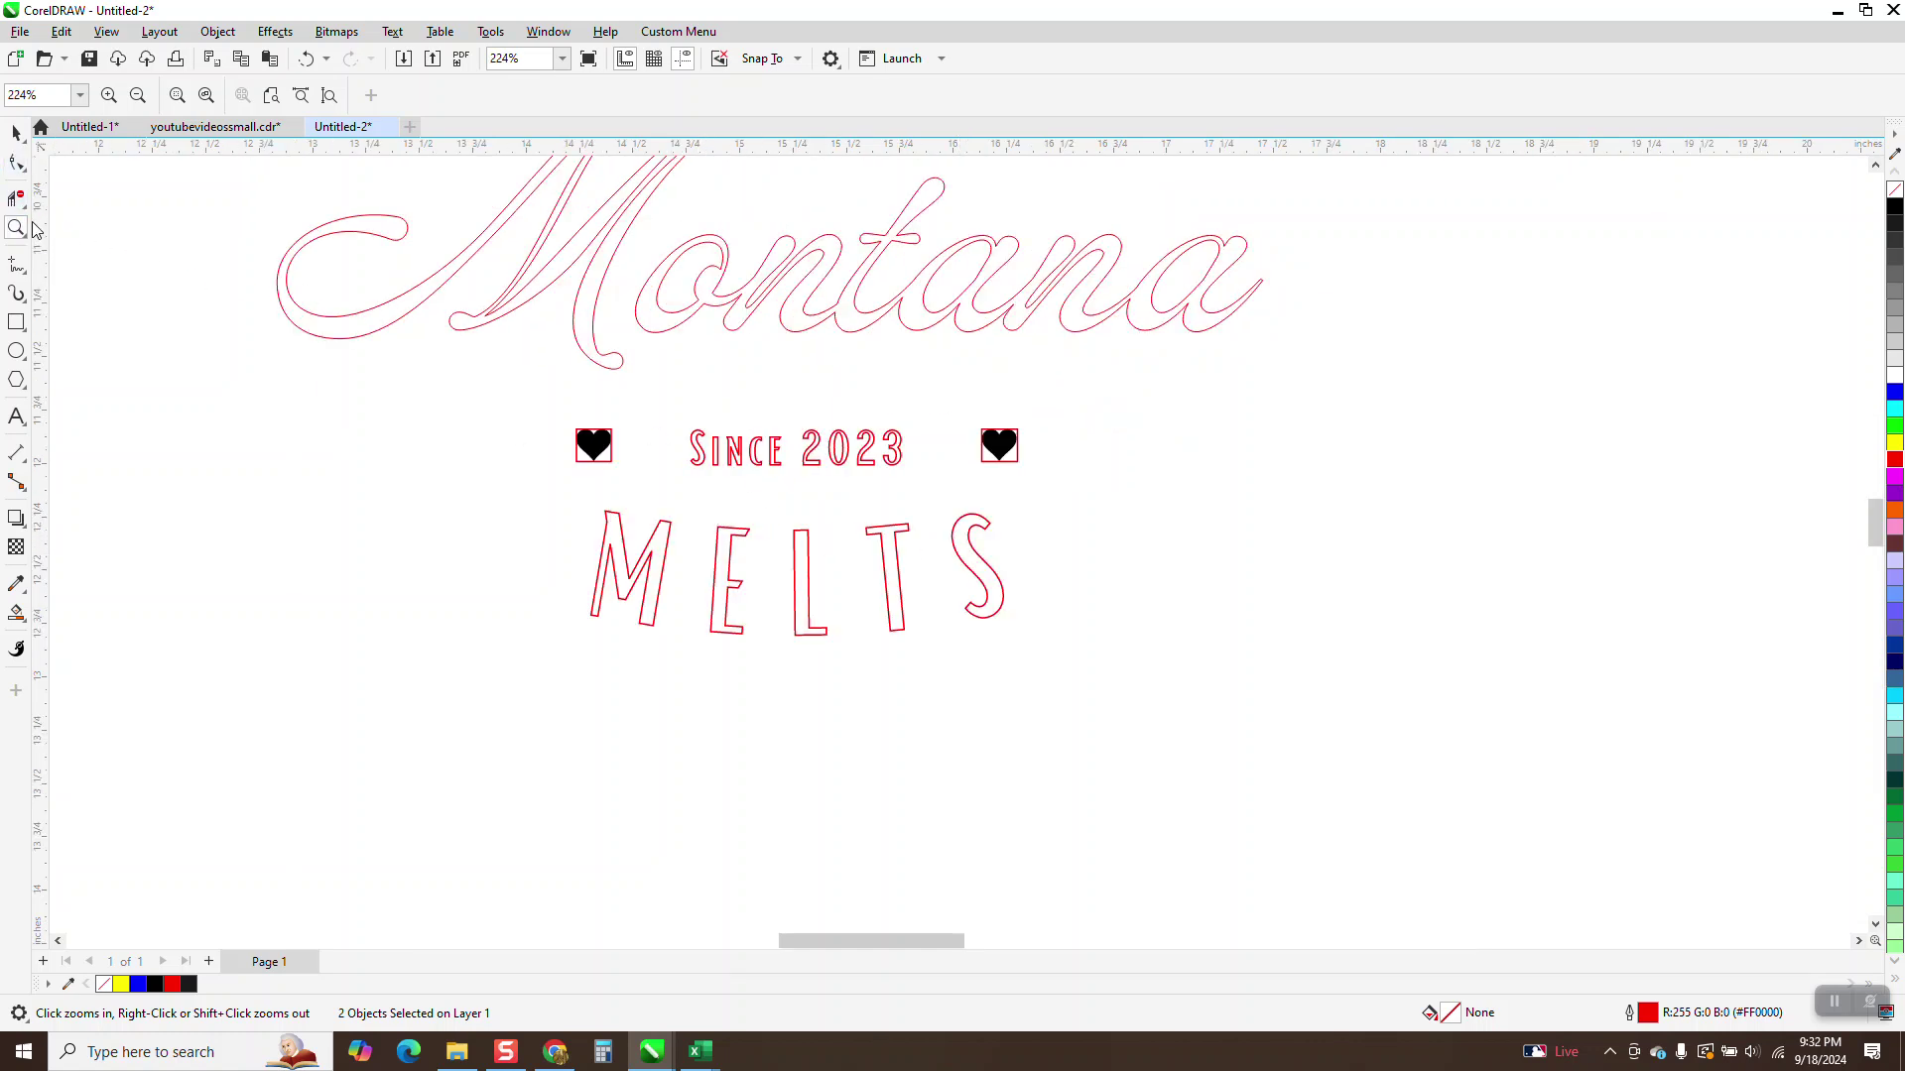
Set the outlines of all the SINCE 2023 letters to Hairline.
{"action": "left_click_drag", "start_coordinate": [655, 391], "coordinate": [1032, 541]}
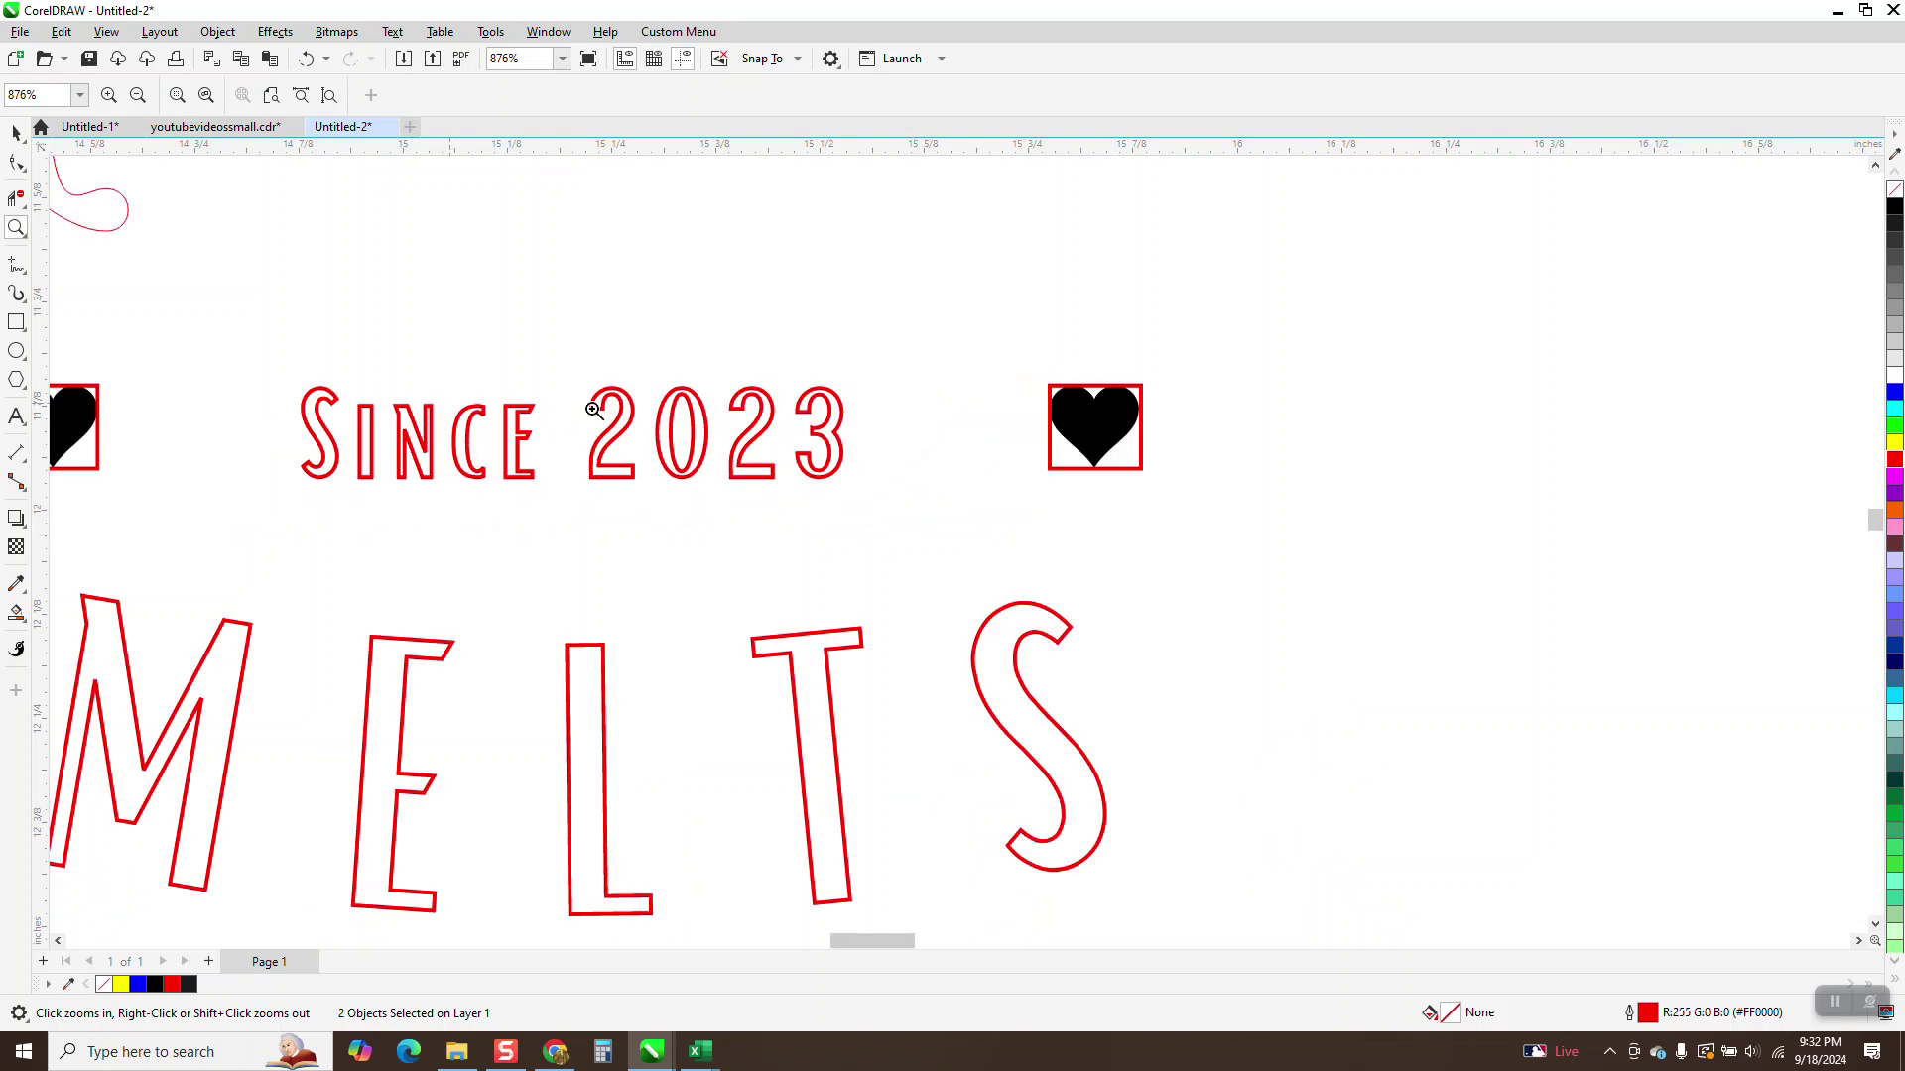
{"action": "right_click", "coordinate": [593, 410]}
{"action": "left_click", "coordinate": [16, 132]}
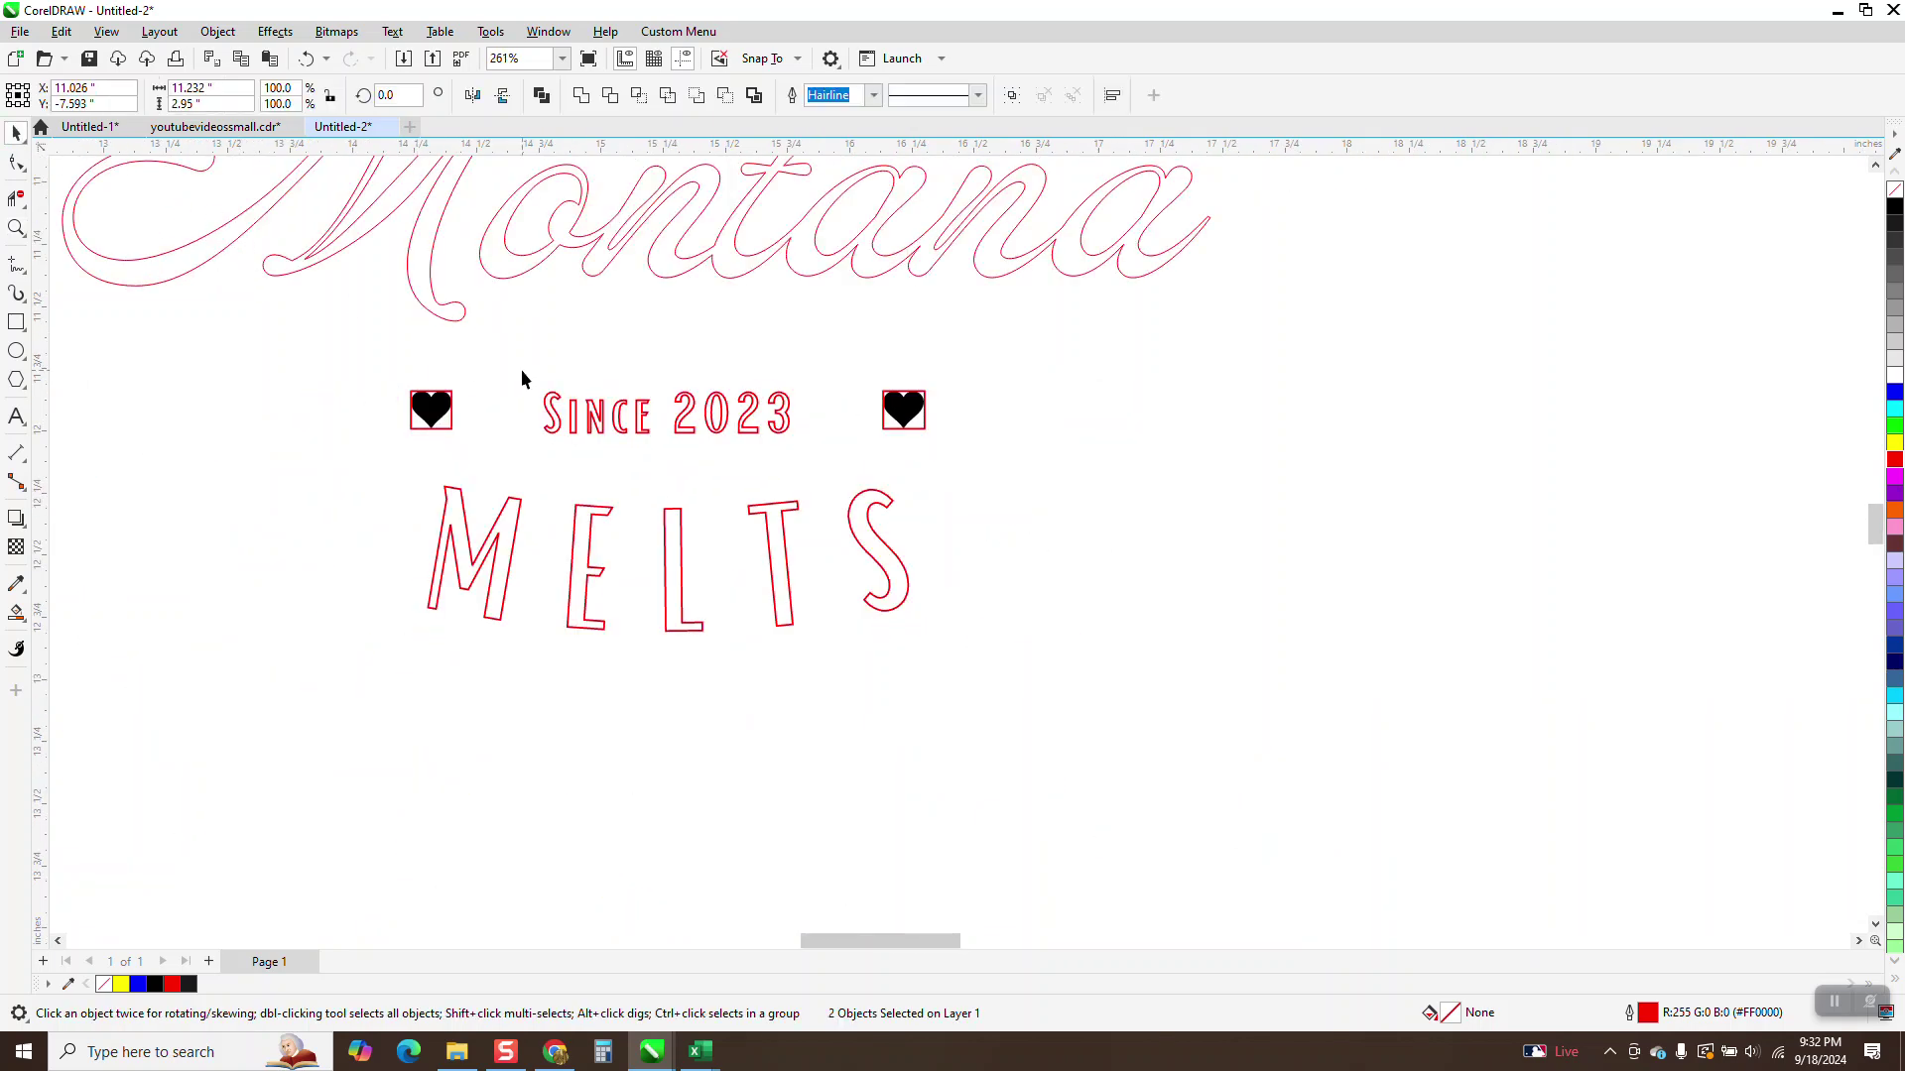
{"action": "left_click_drag", "start_coordinate": [520, 377], "coordinate": [823, 468]}
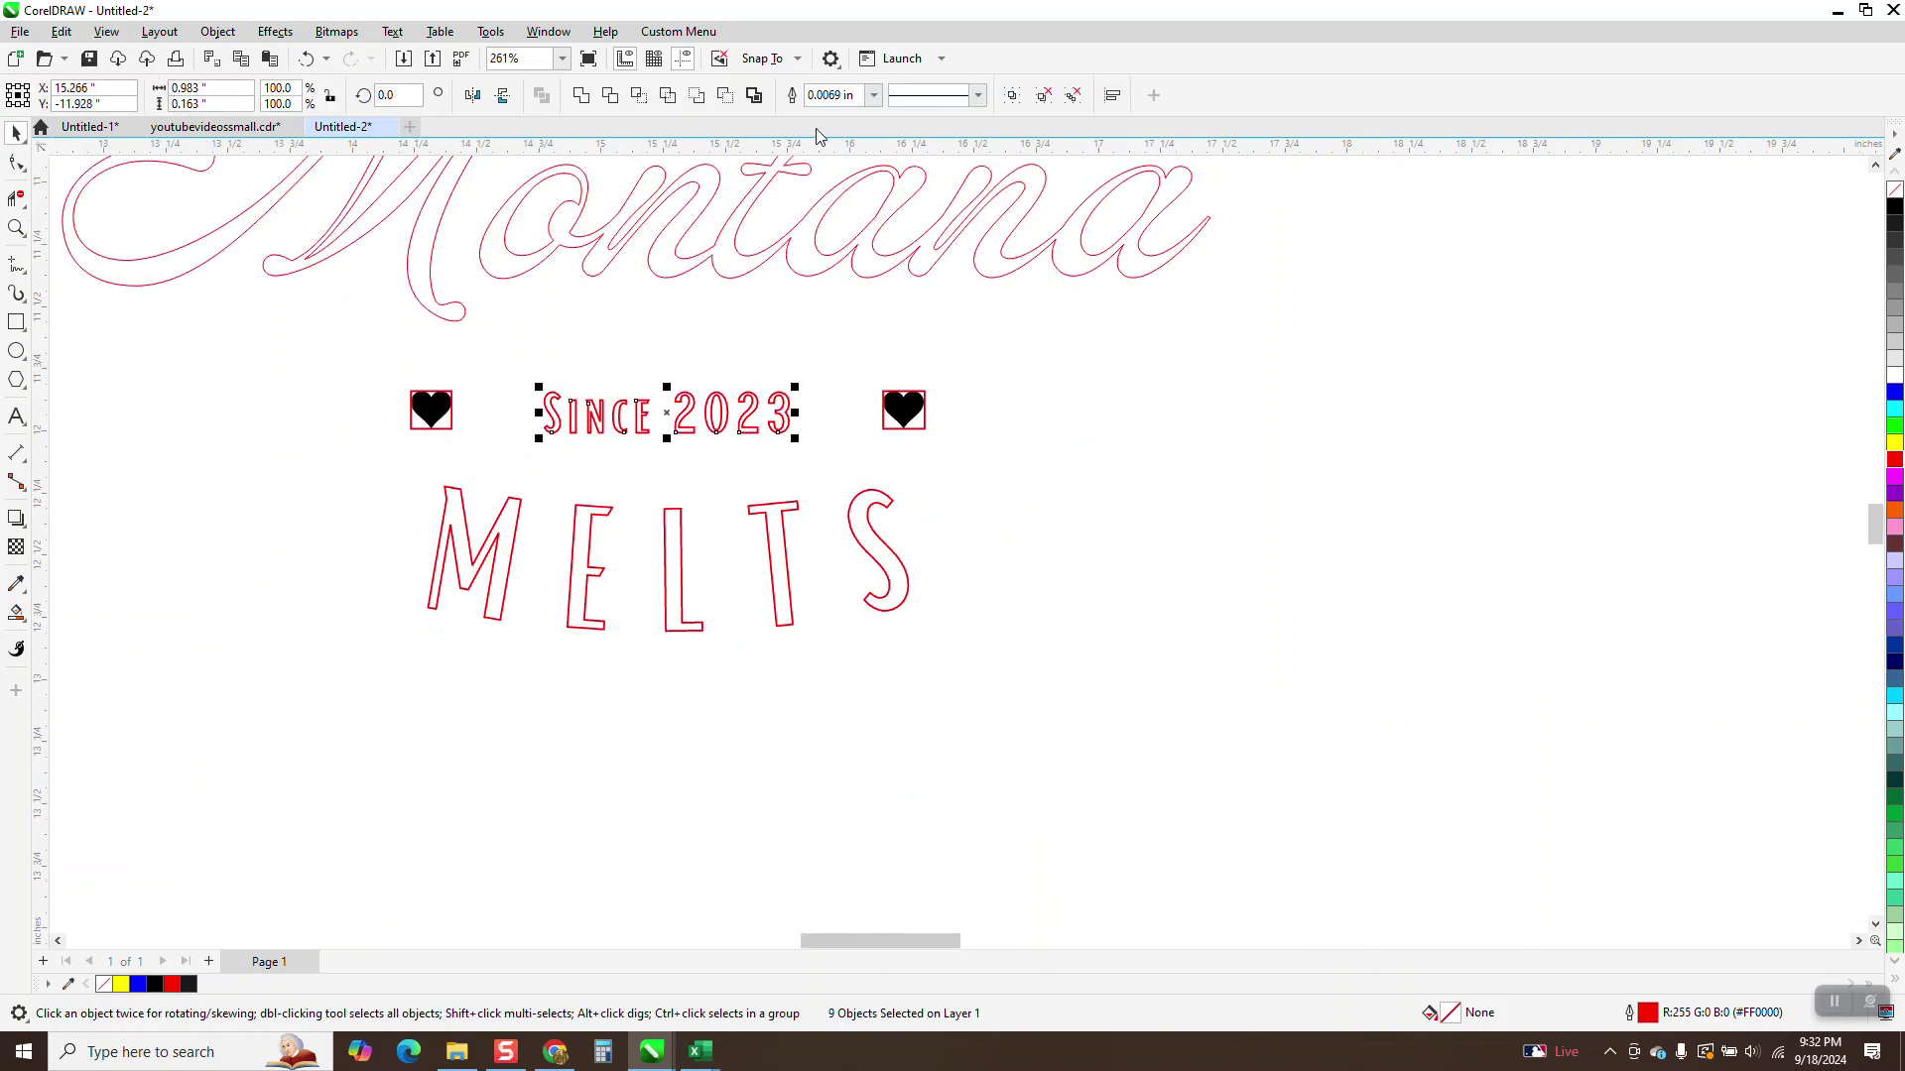
{"action": "left_click", "coordinate": [873, 94]}
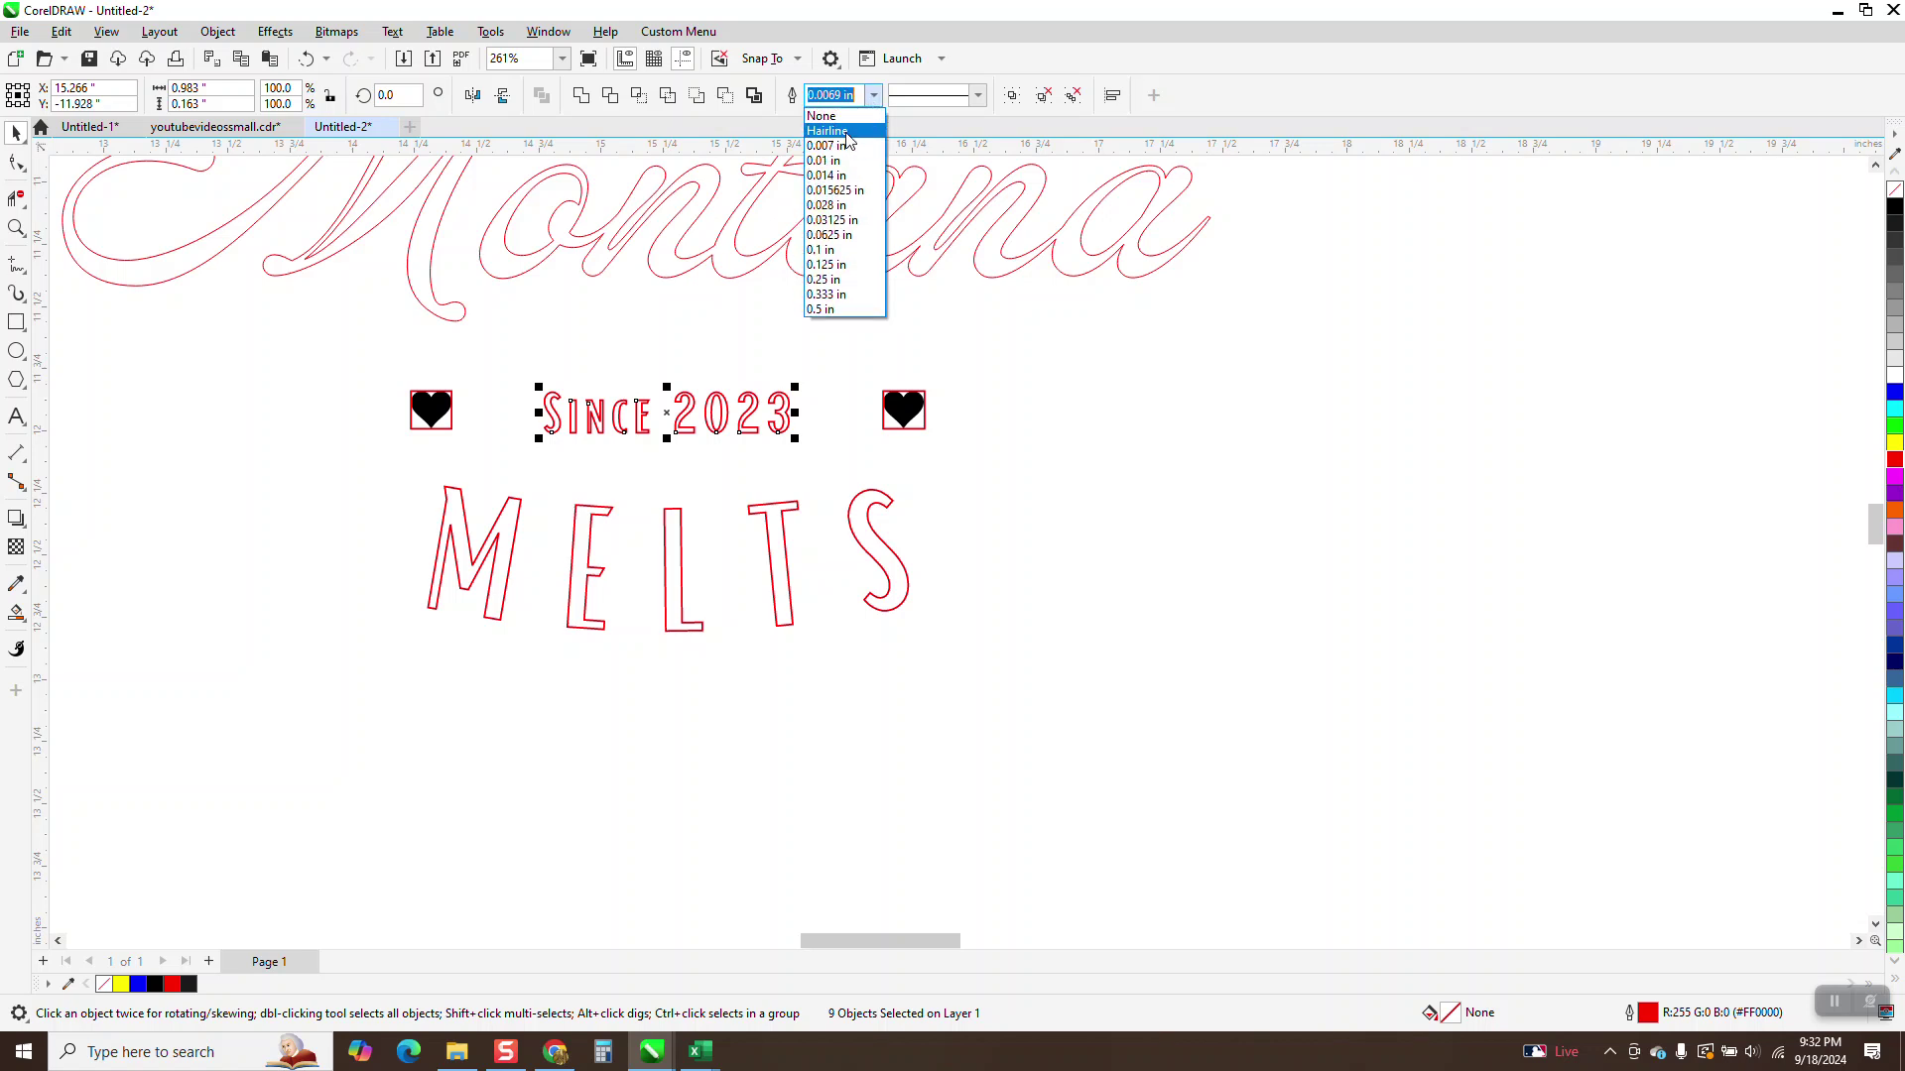
{"action": "left_click", "coordinate": [848, 132]}
Set the outlines of the five MELTS letters to Hairline.
{"action": "left_click_drag", "start_coordinate": [419, 464], "coordinate": [1014, 653]}
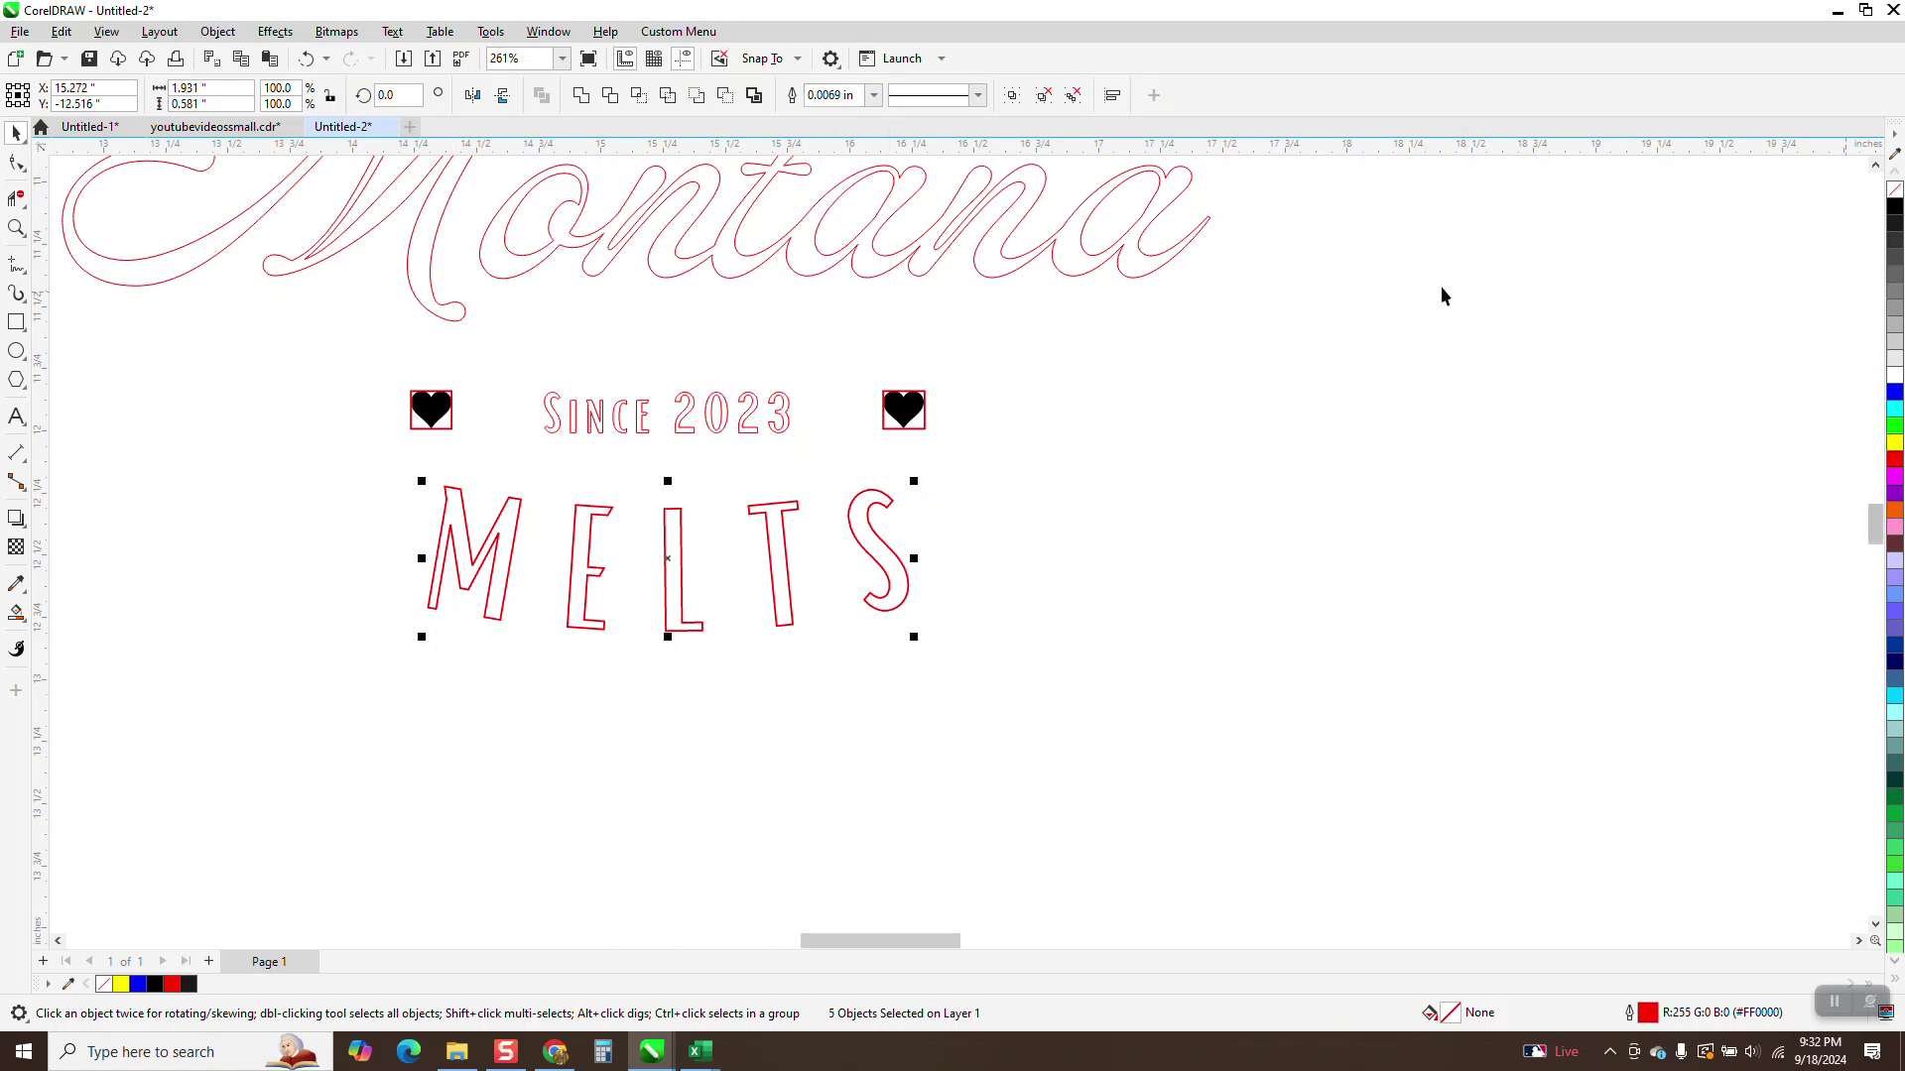
{"action": "left_click", "coordinate": [873, 94]}
{"action": "scroll", "coordinate": [853, 129], "scroll_direction": "up", "scroll_amount": 1}
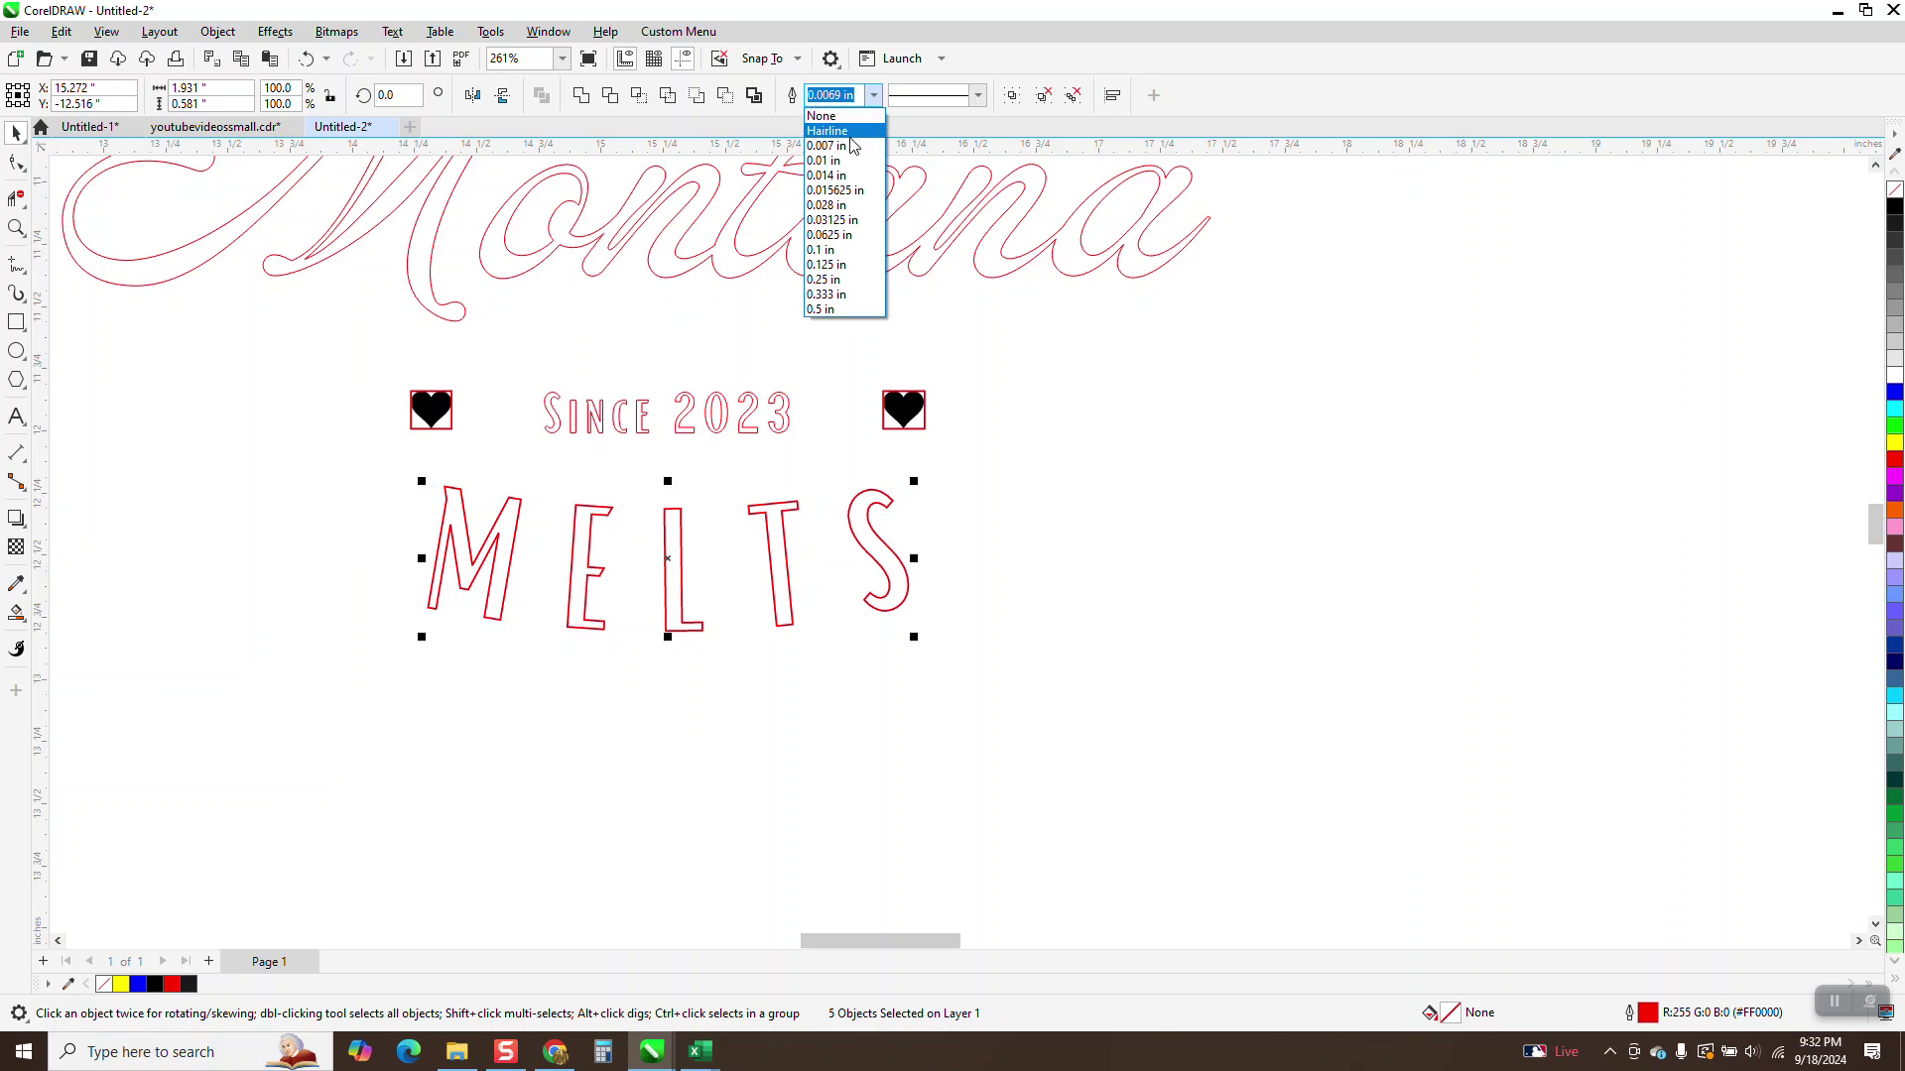
{"action": "left_click", "coordinate": [851, 146]}
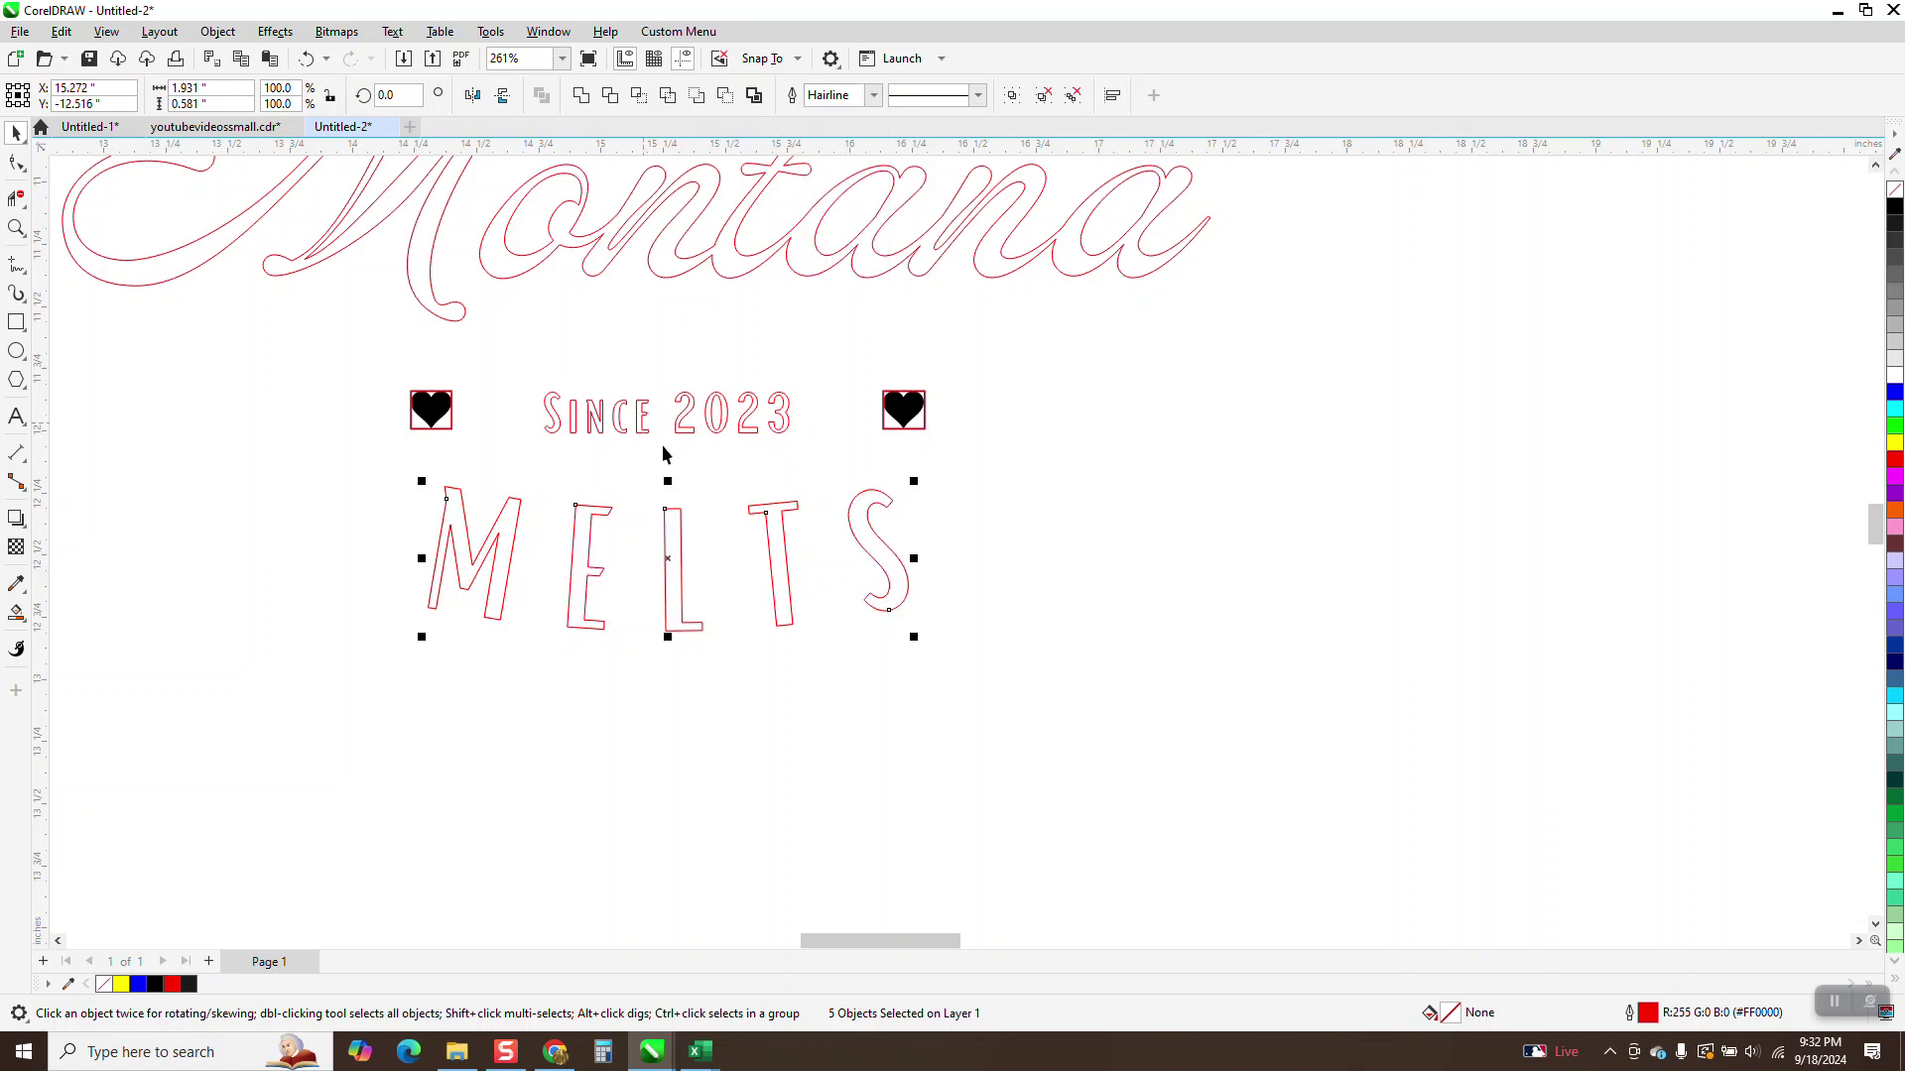
Zoom in closely on the hearts, SINCE 2023 and MELTS.
{"action": "scroll", "coordinate": [674, 473], "scroll_direction": "down", "scroll_amount": 1}
{"action": "scroll", "coordinate": [673, 483], "scroll_direction": "down", "scroll_amount": 1}
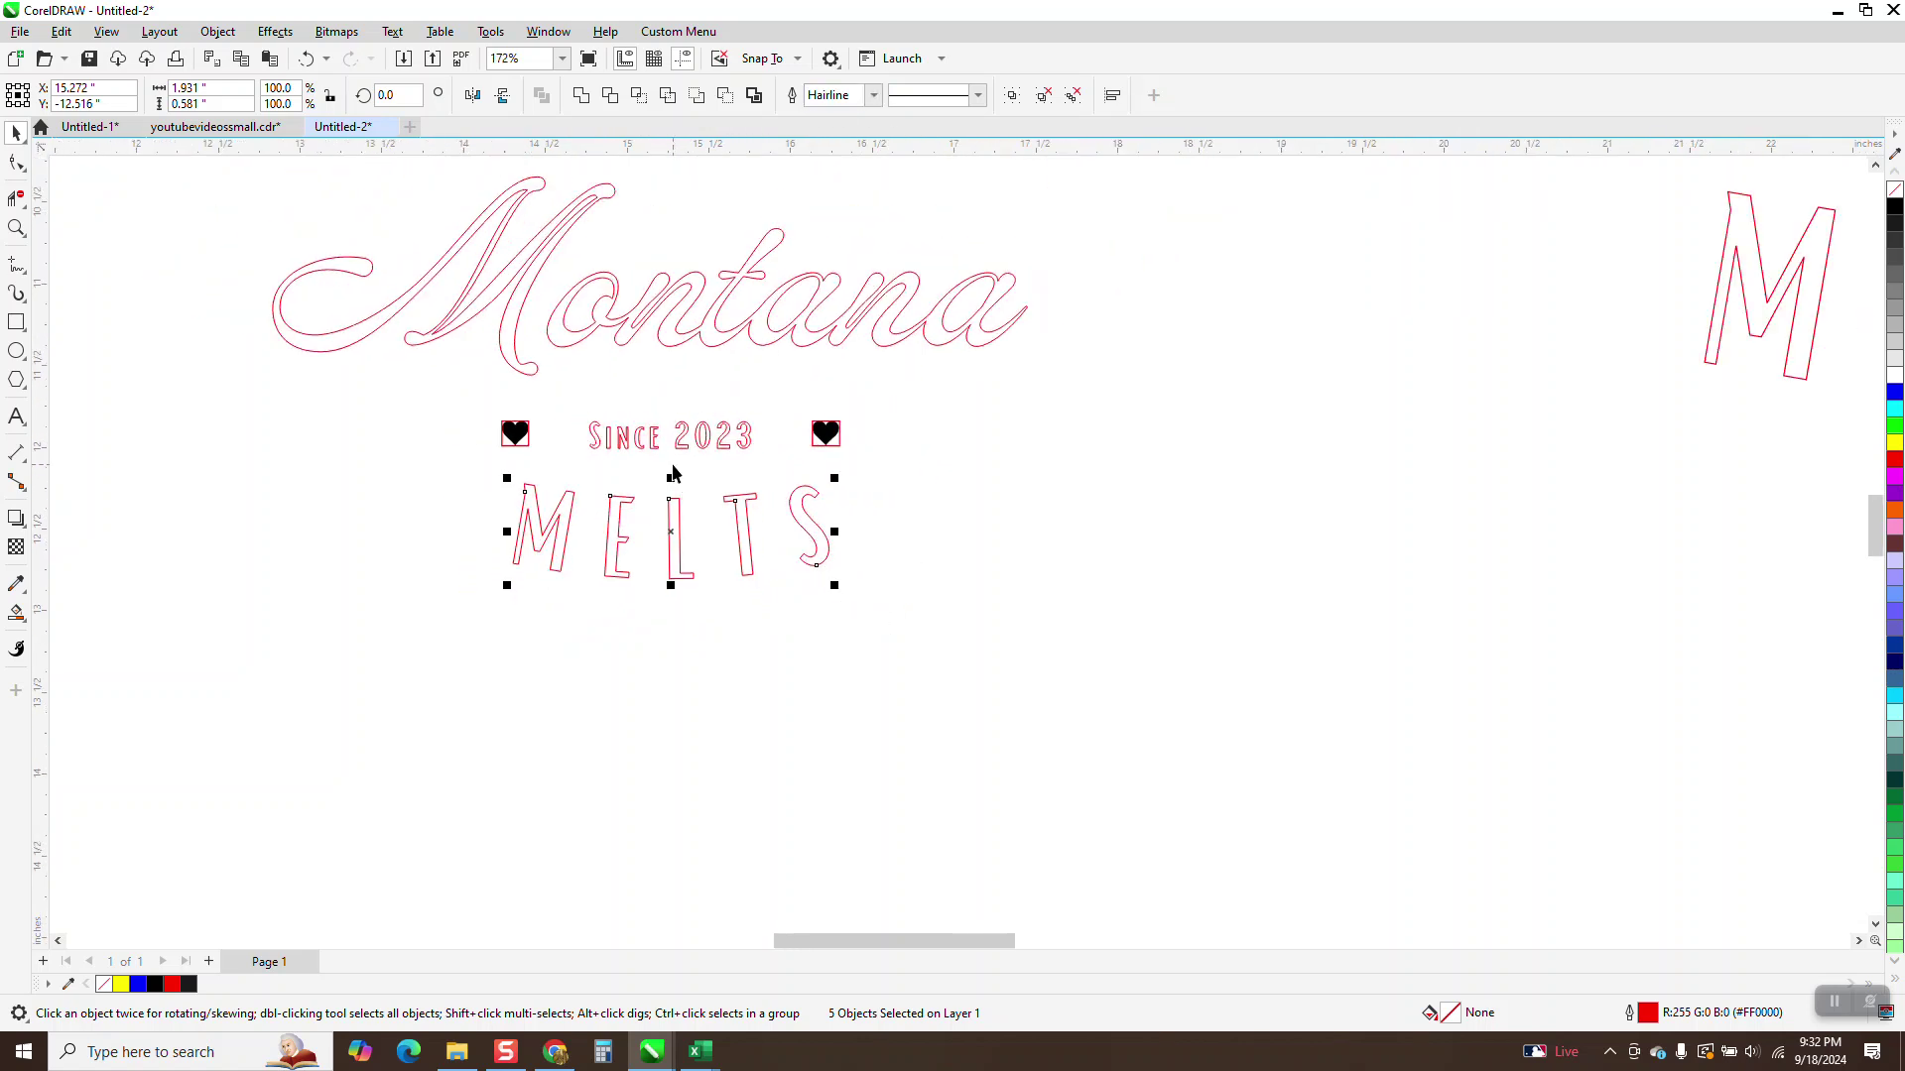
{"action": "scroll", "coordinate": [694, 462], "scroll_direction": "down", "scroll_amount": 1}
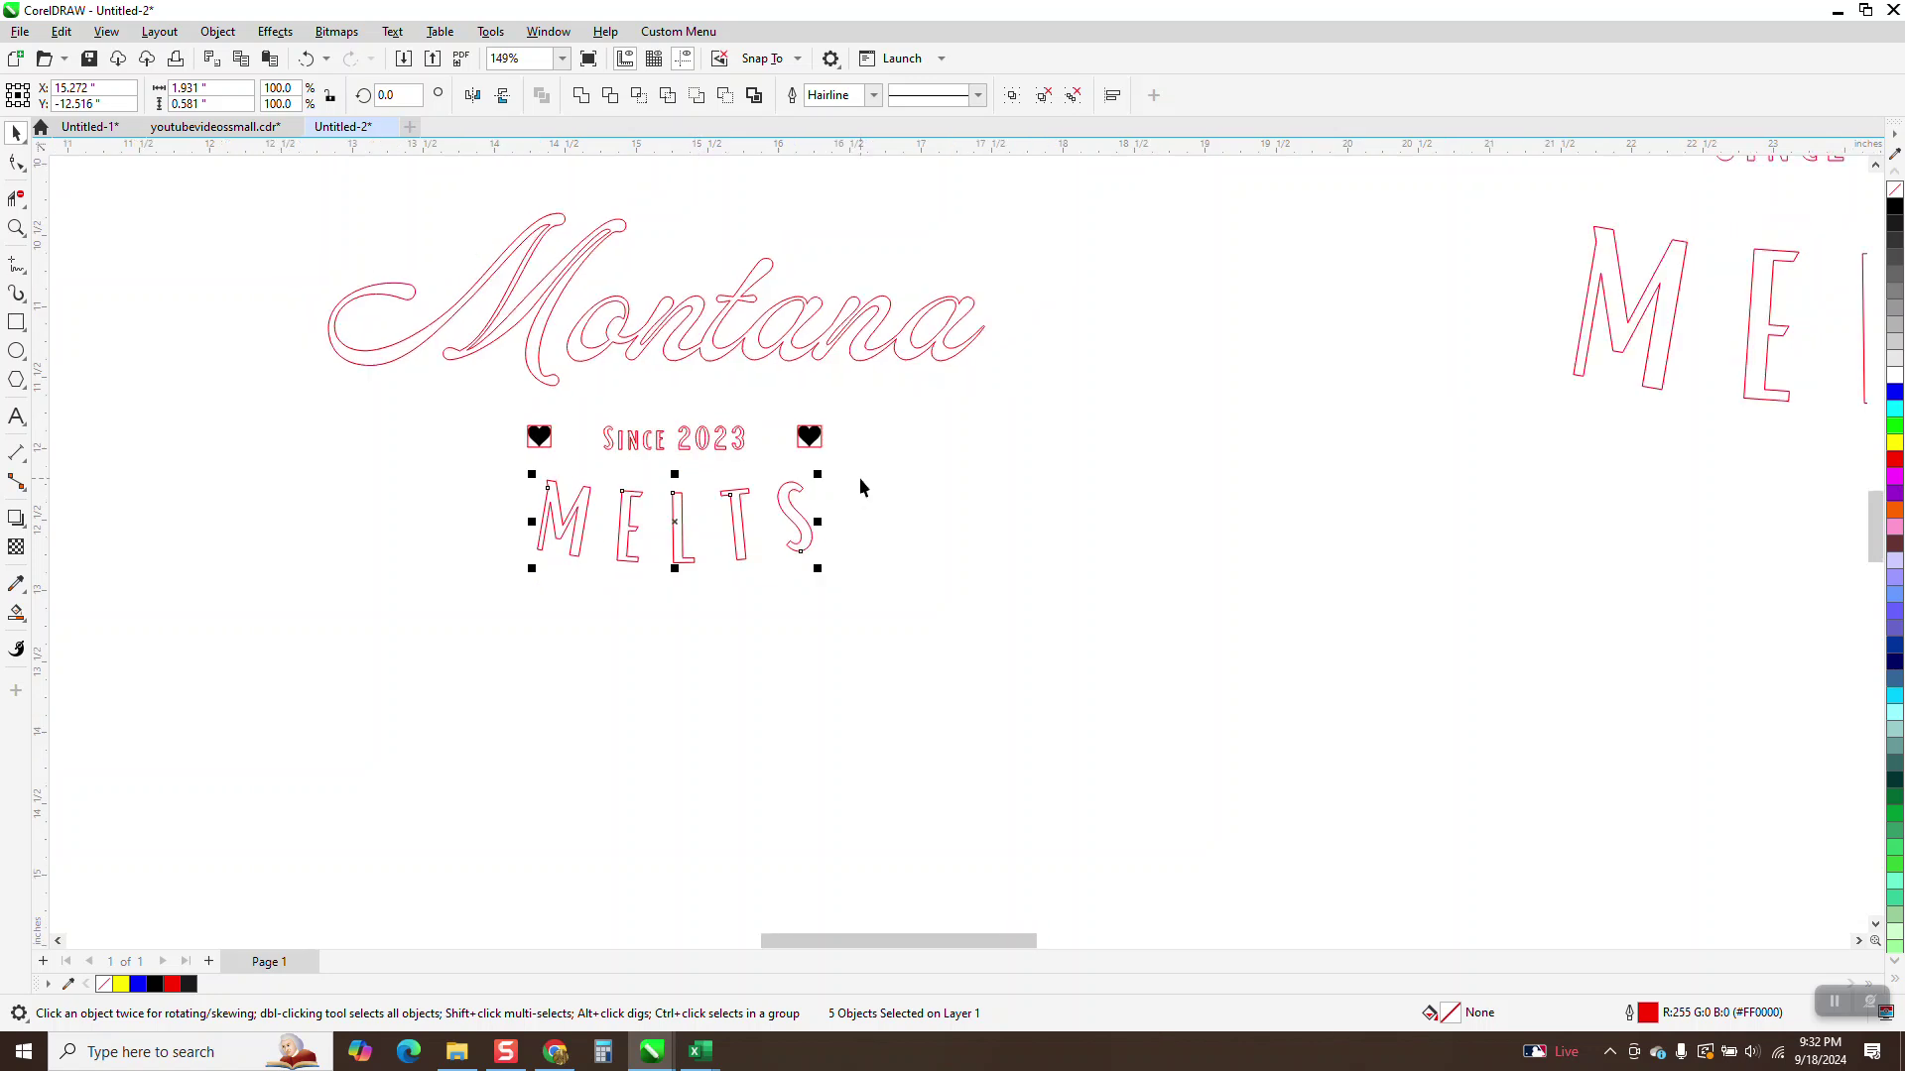
{"action": "left_click", "coordinate": [17, 228]}
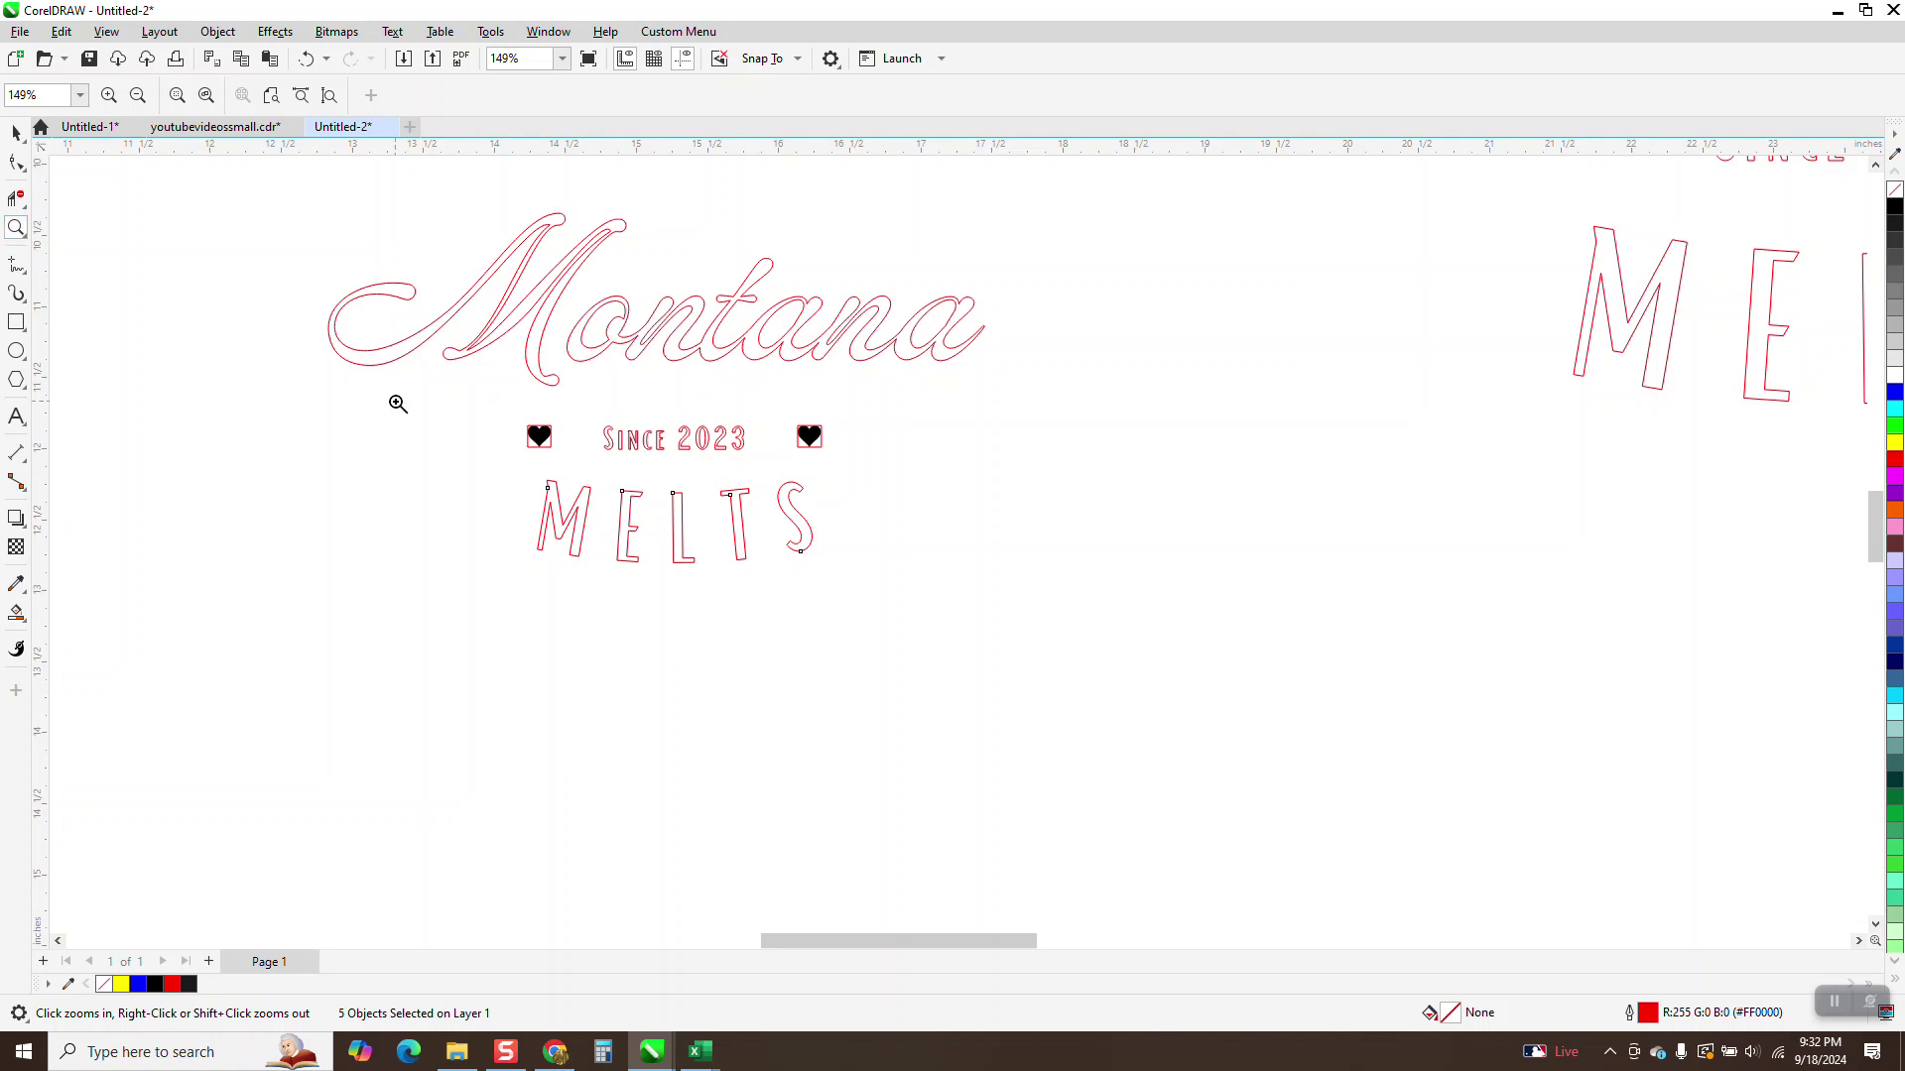
{"action": "left_click_drag", "start_coordinate": [491, 416], "coordinate": [977, 528]}
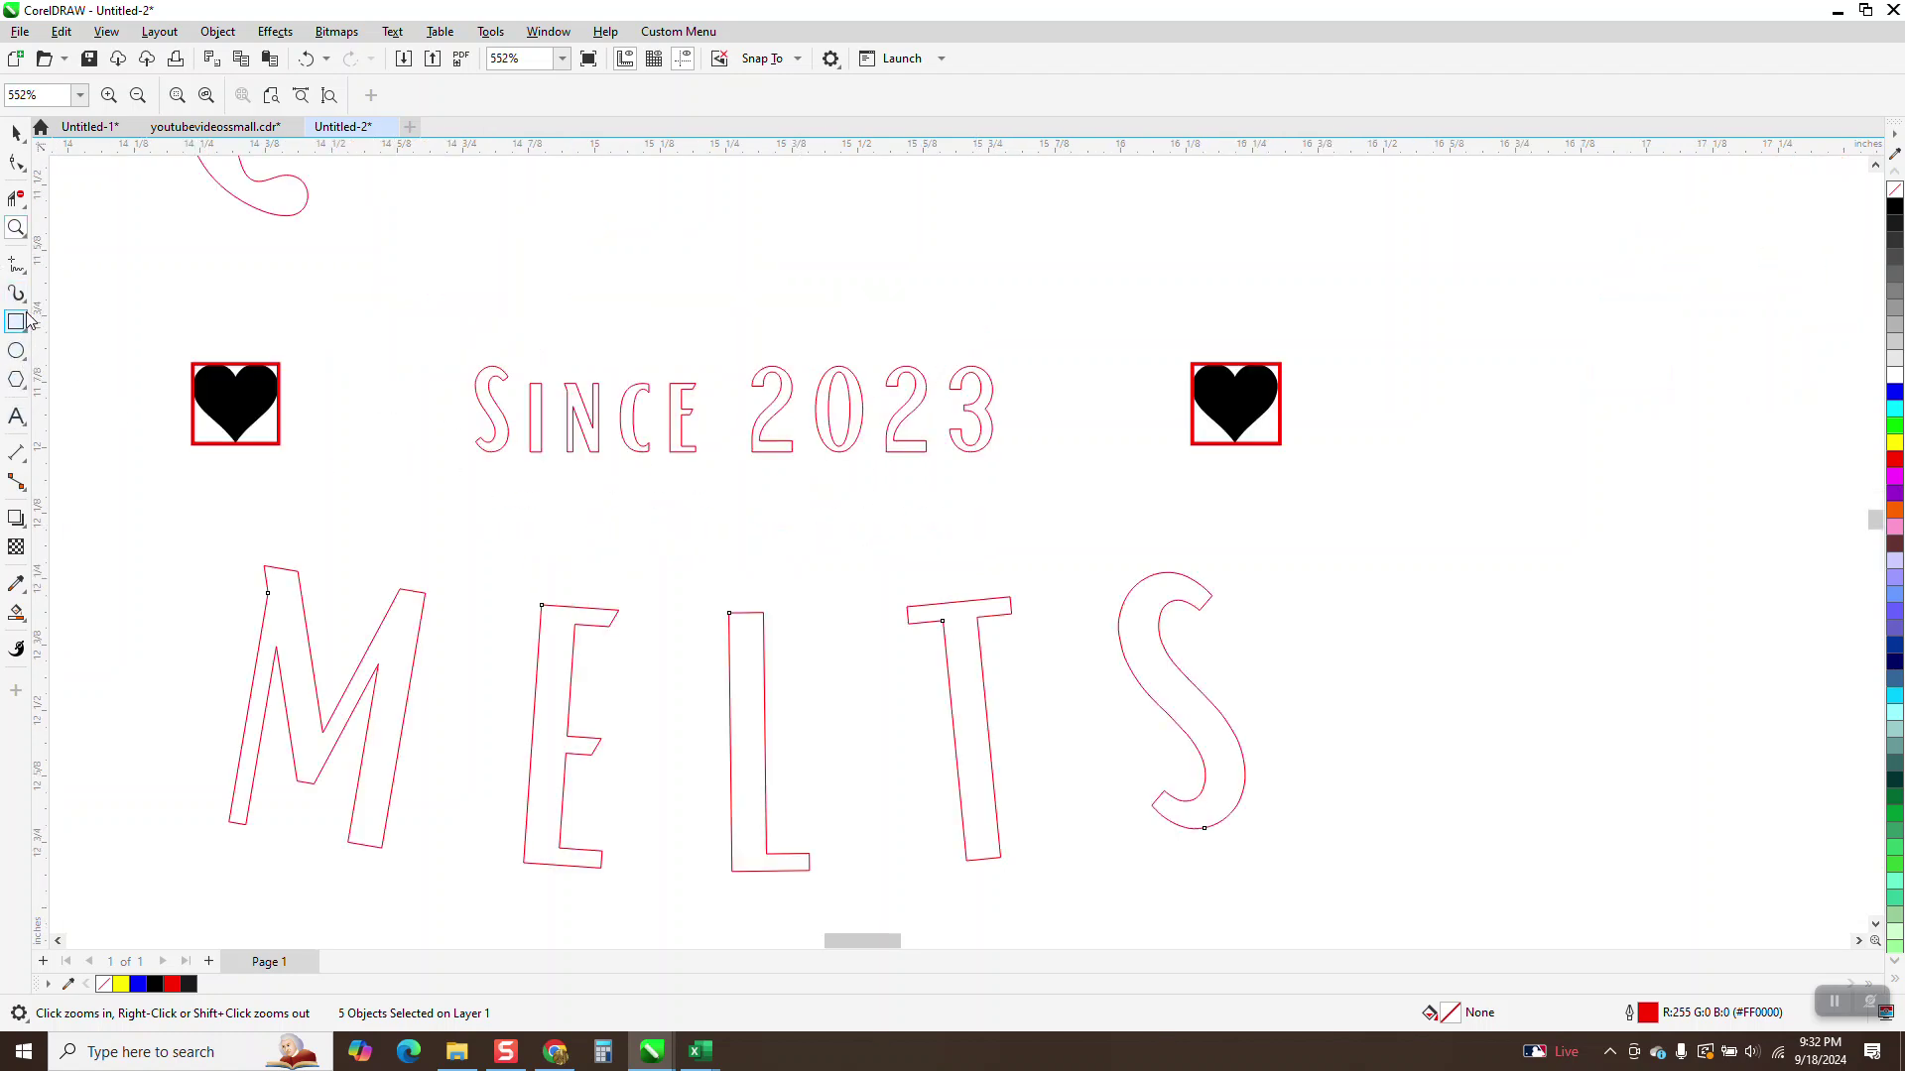
Draw a heart from the Common Shapes presets next to SINCE 2023.
{"action": "left_click", "coordinate": [28, 392]}
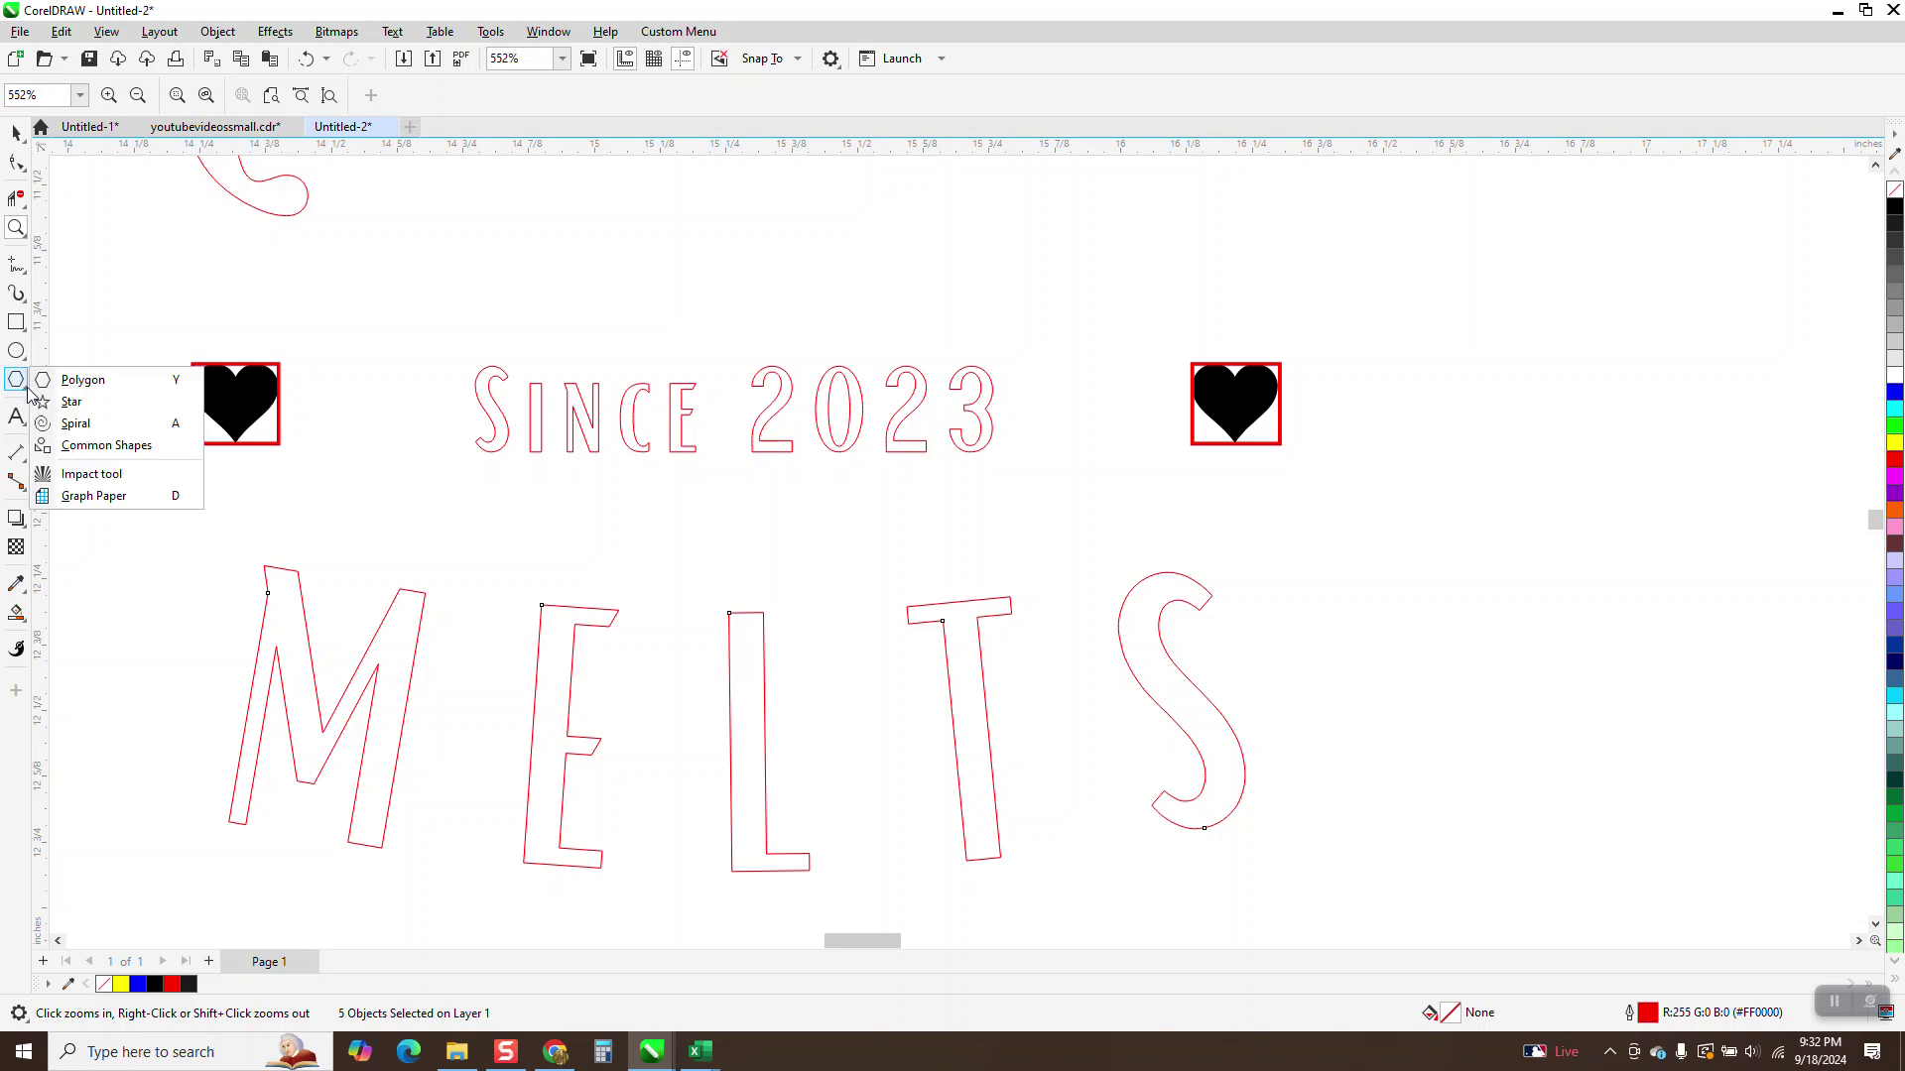
{"action": "left_click", "coordinate": [95, 445]}
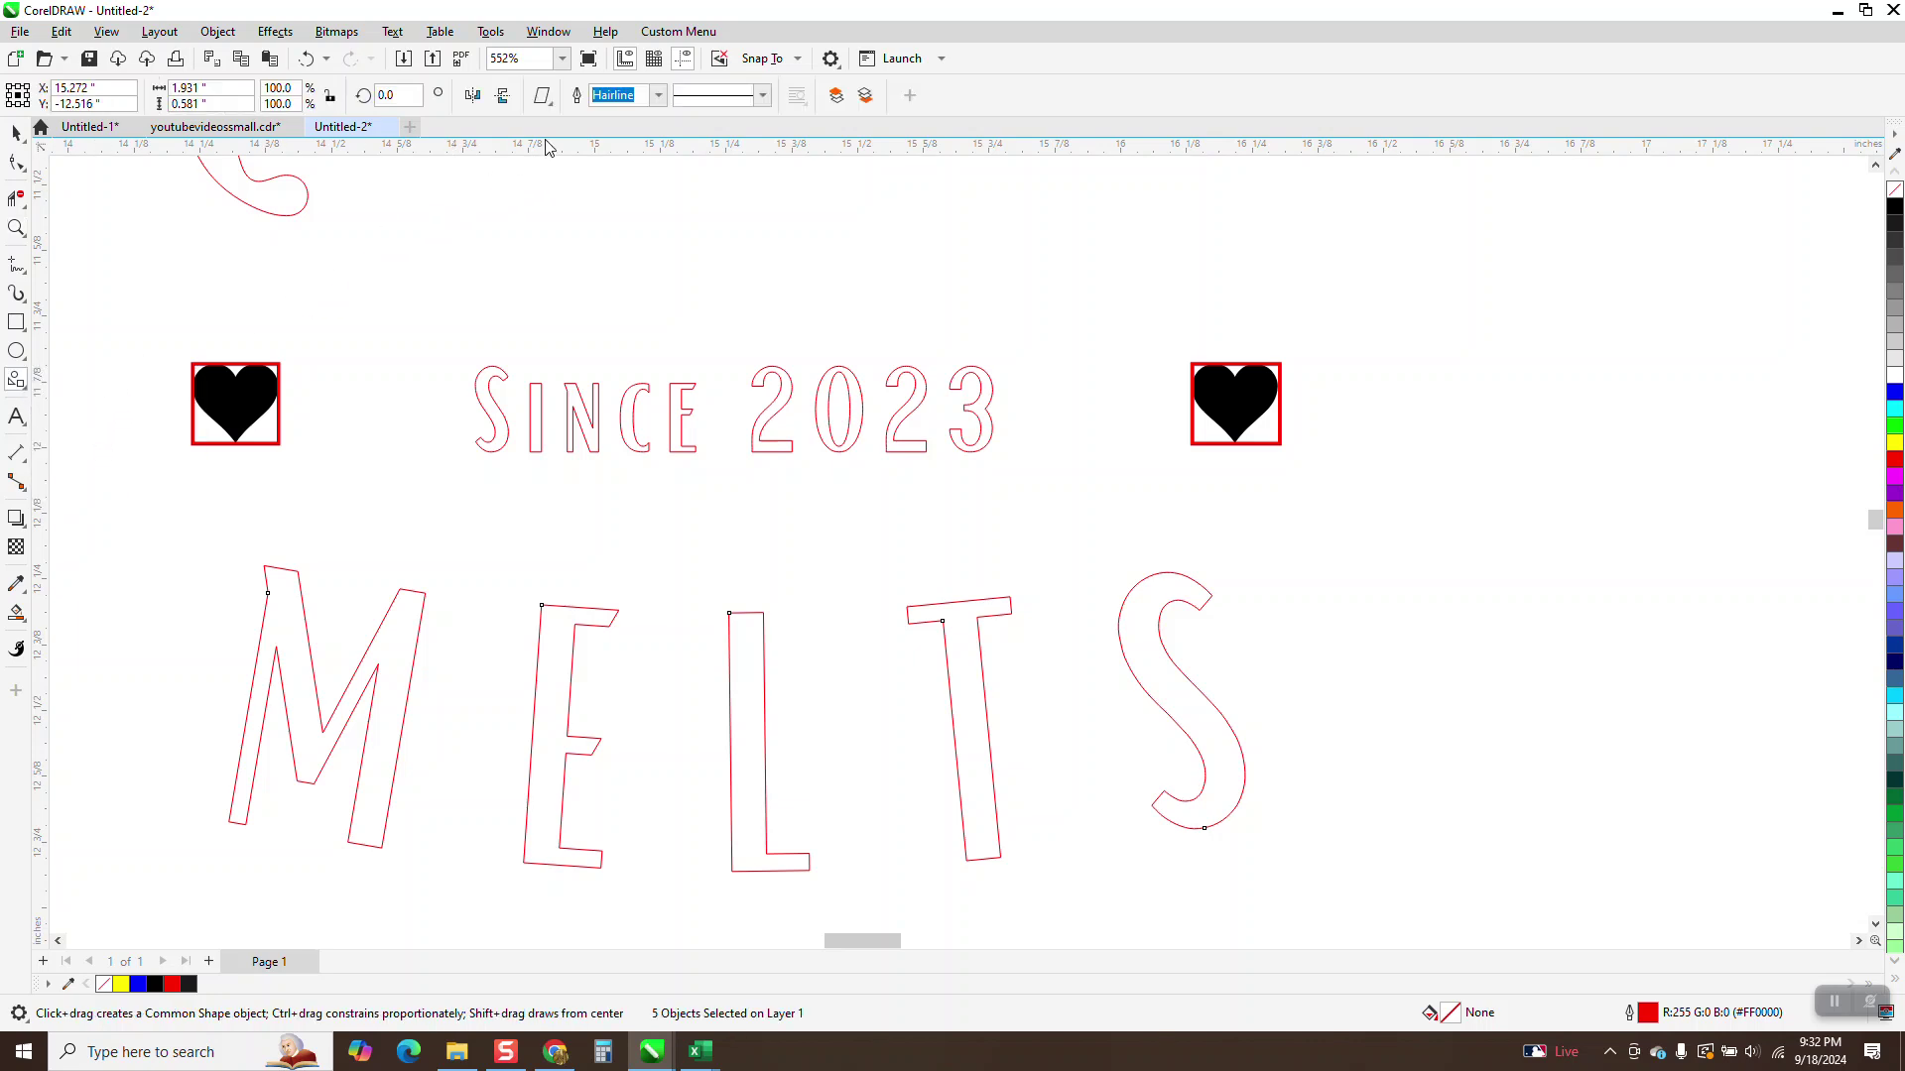
{"action": "left_click", "coordinate": [551, 102]}
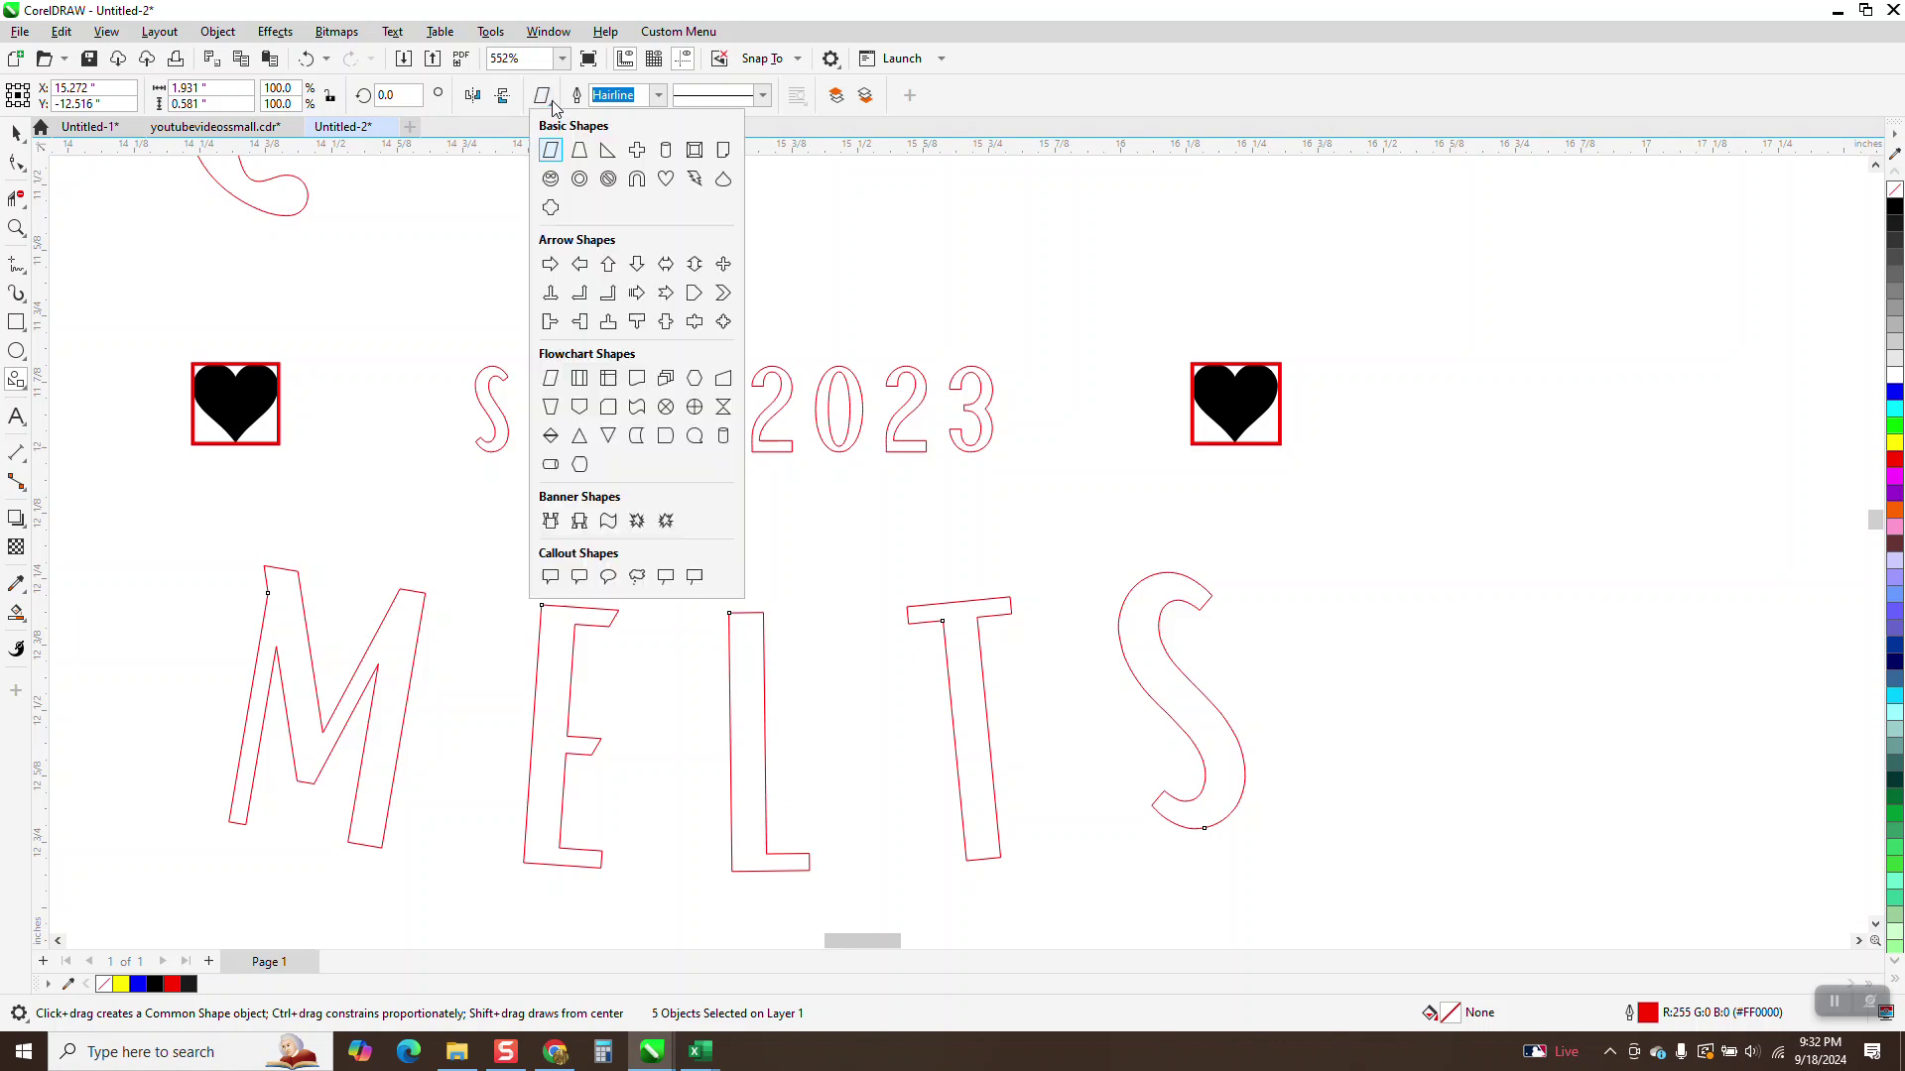
{"action": "left_click", "coordinate": [666, 179]}
{"action": "left_click_drag", "start_coordinate": [432, 331], "coordinate": [387, 419]}
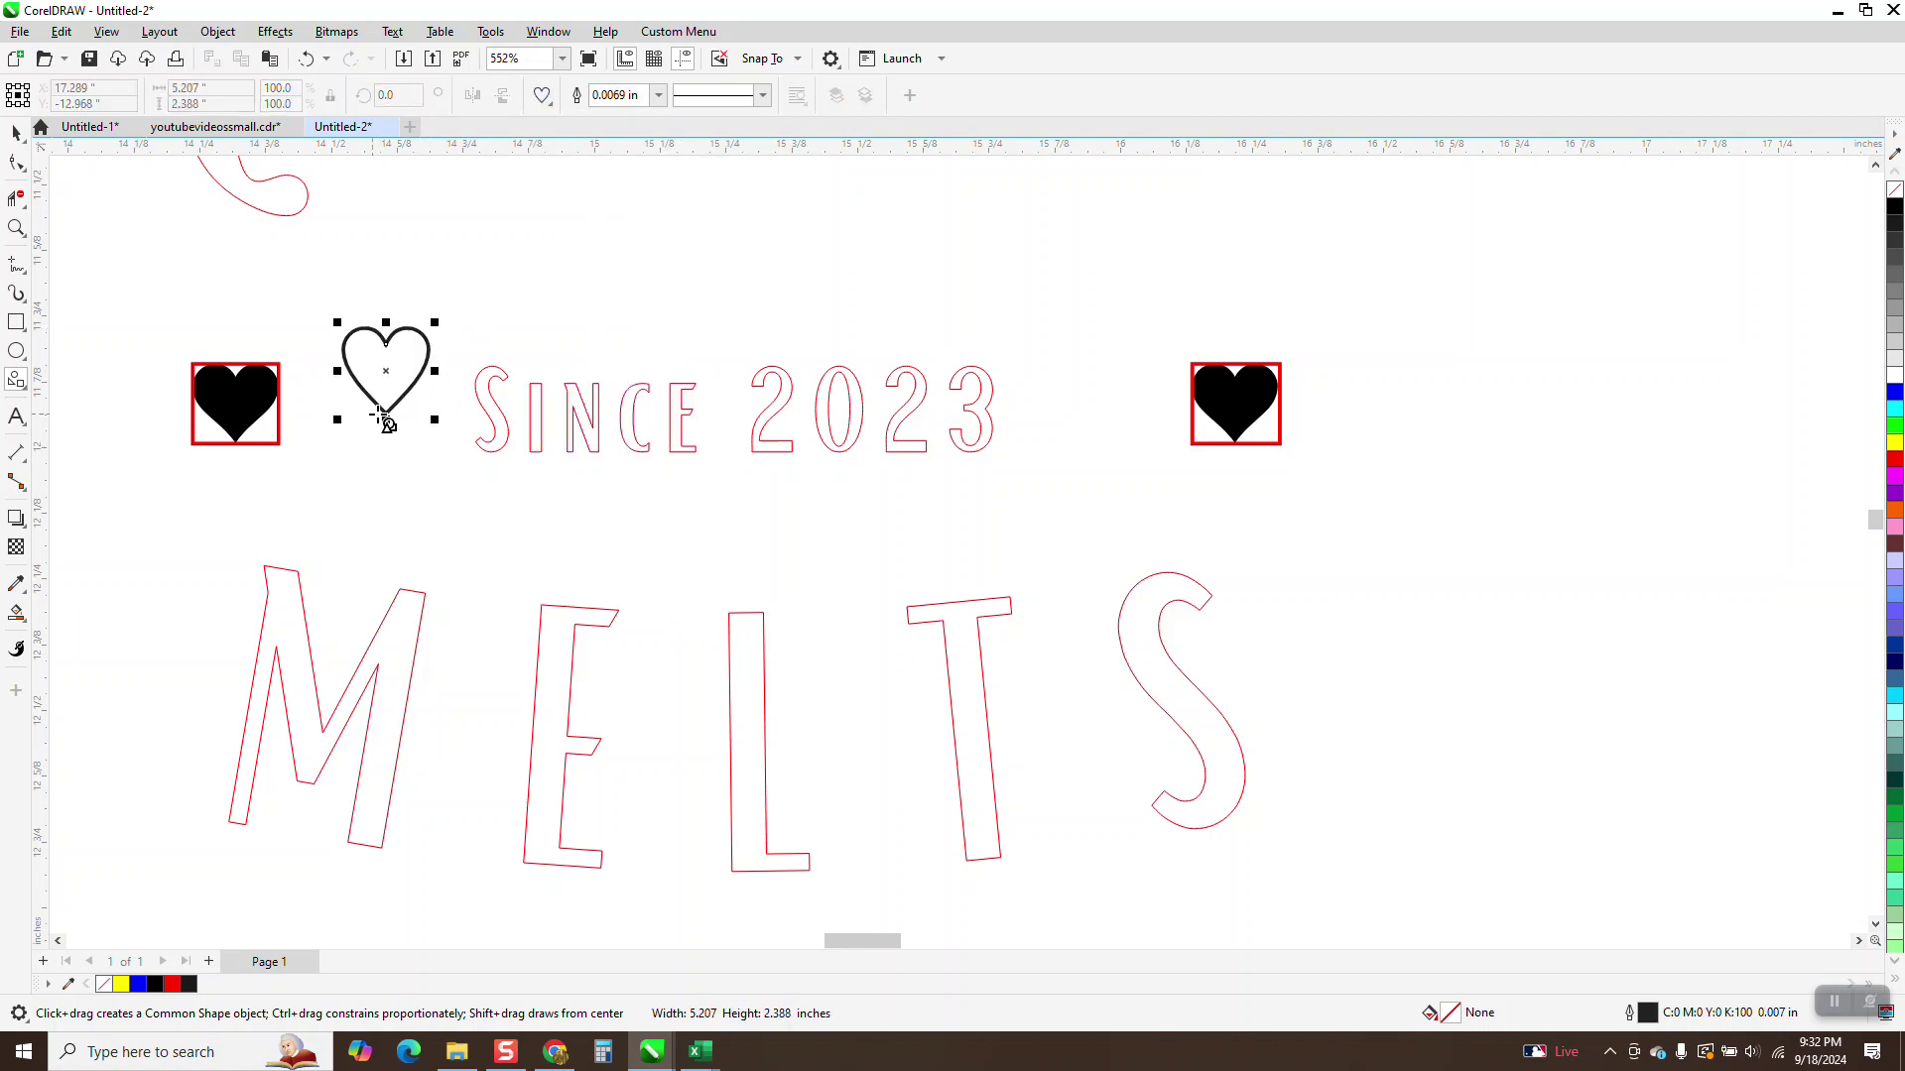
Give the new heart a red hairline outline and move it onto the left black heart.
{"action": "left_click", "coordinate": [659, 95]}
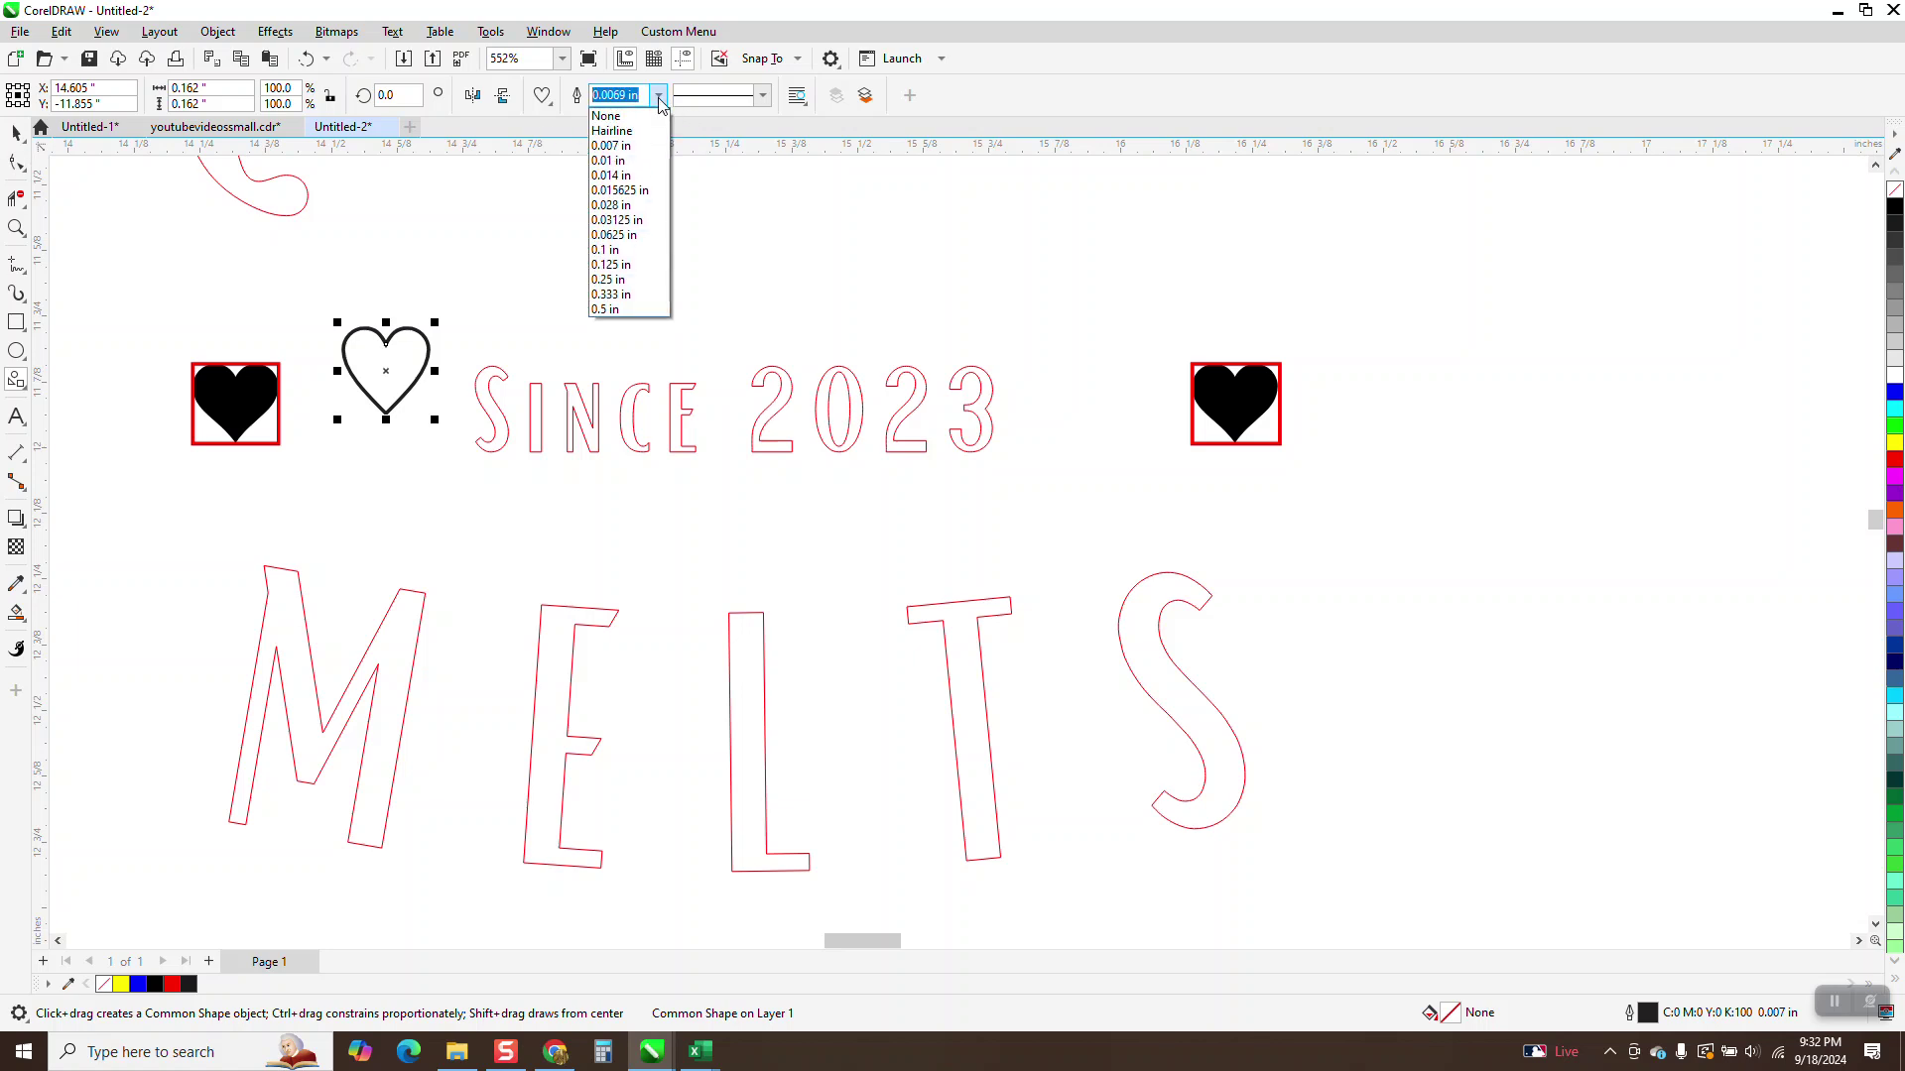
{"action": "left_click", "coordinate": [635, 143]}
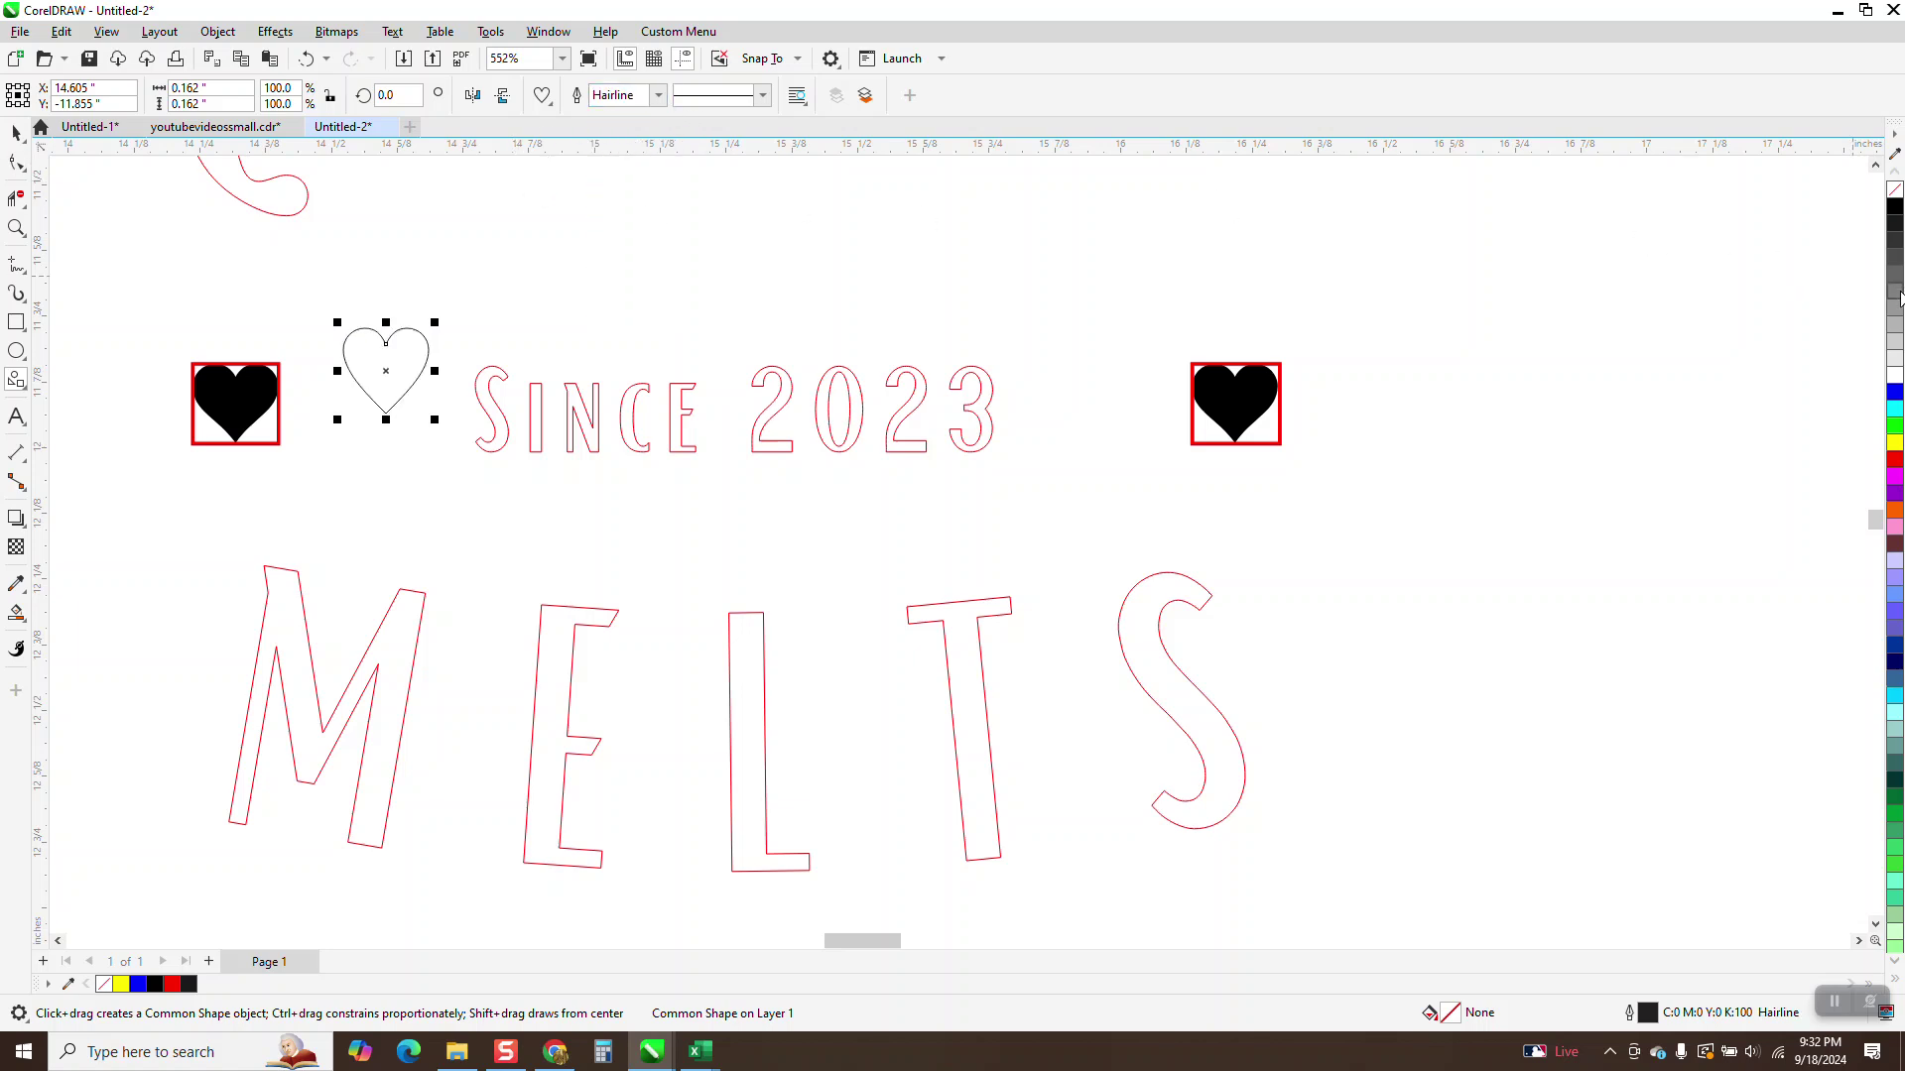
{"action": "right_click", "coordinate": [1895, 459]}
{"action": "left_click", "coordinate": [16, 132]}
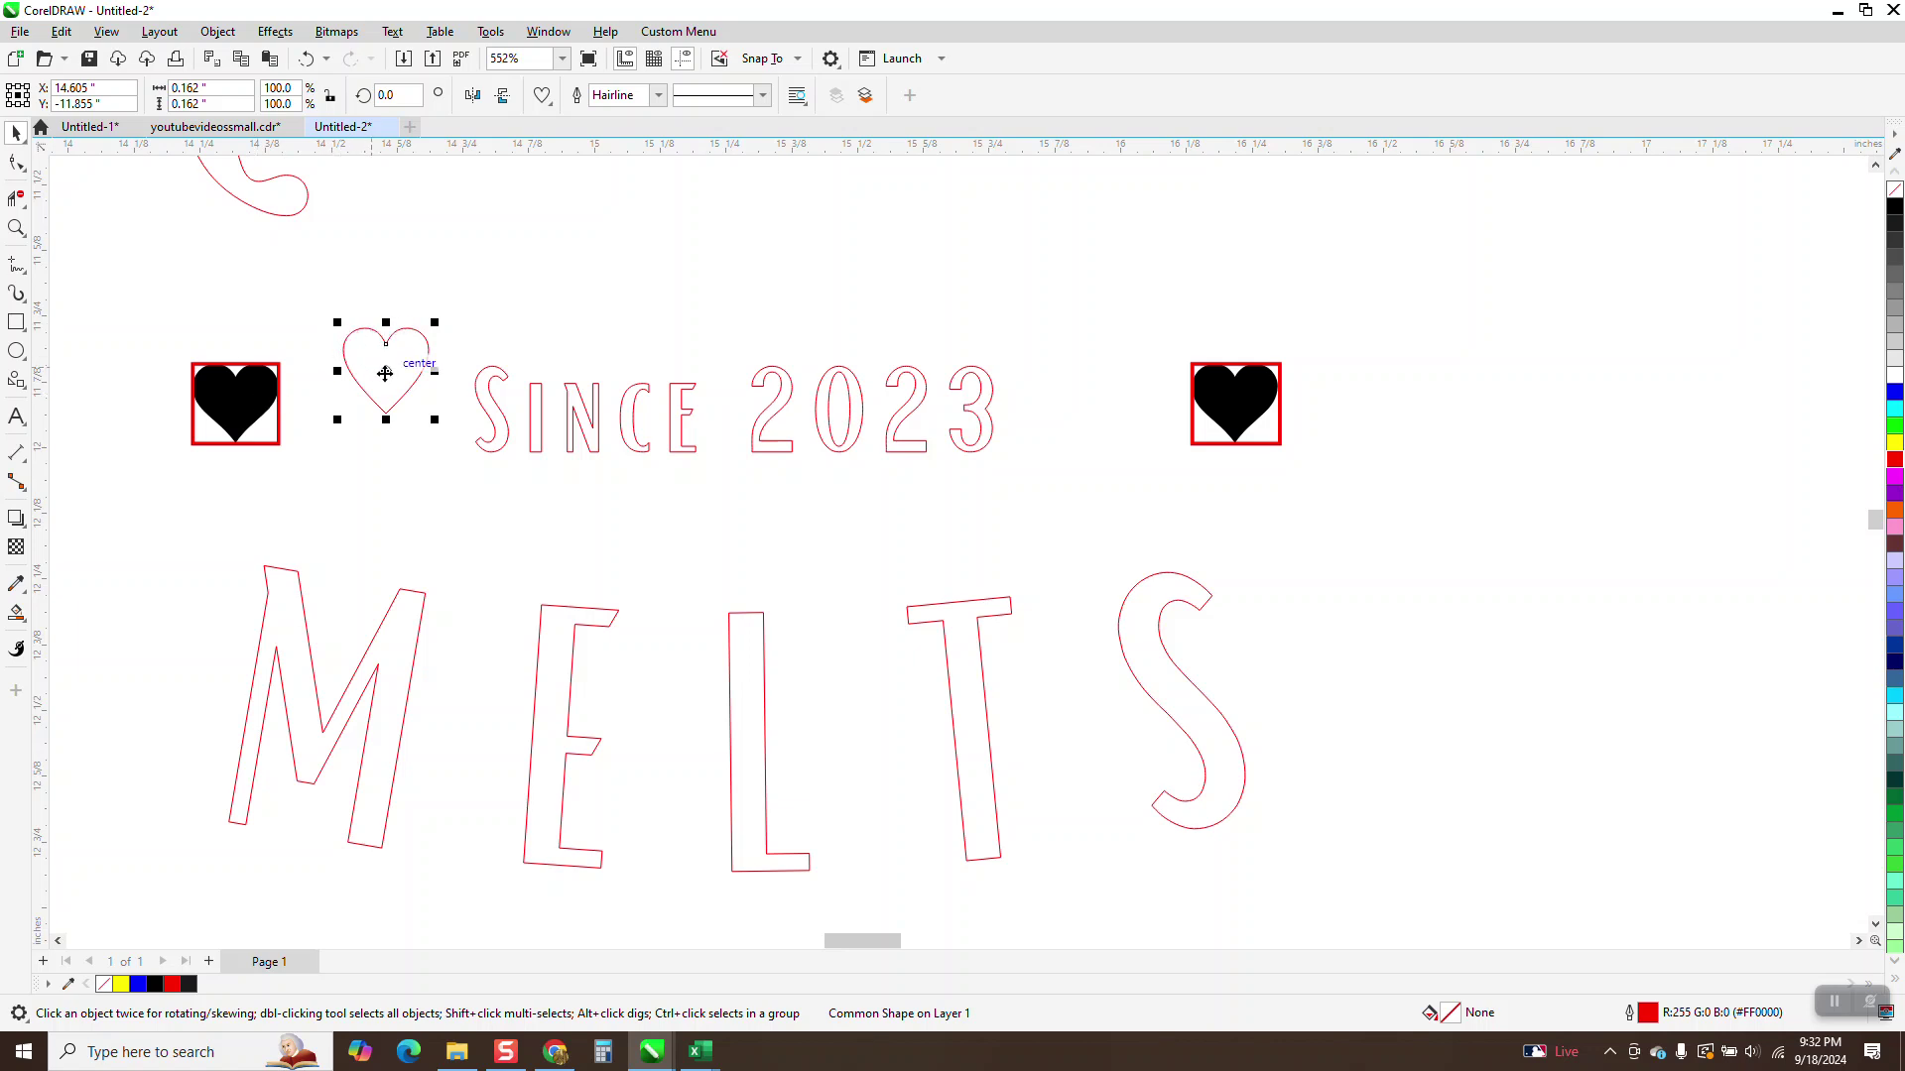
{"action": "left_click_drag", "start_coordinate": [385, 374], "coordinate": [235, 404]}
Nudge the outline heart into position beside SINCE 2023.
{"action": "scroll", "coordinate": [470, 397], "scroll_direction": "down", "scroll_amount": 2}
{"action": "key", "text": "Left"}
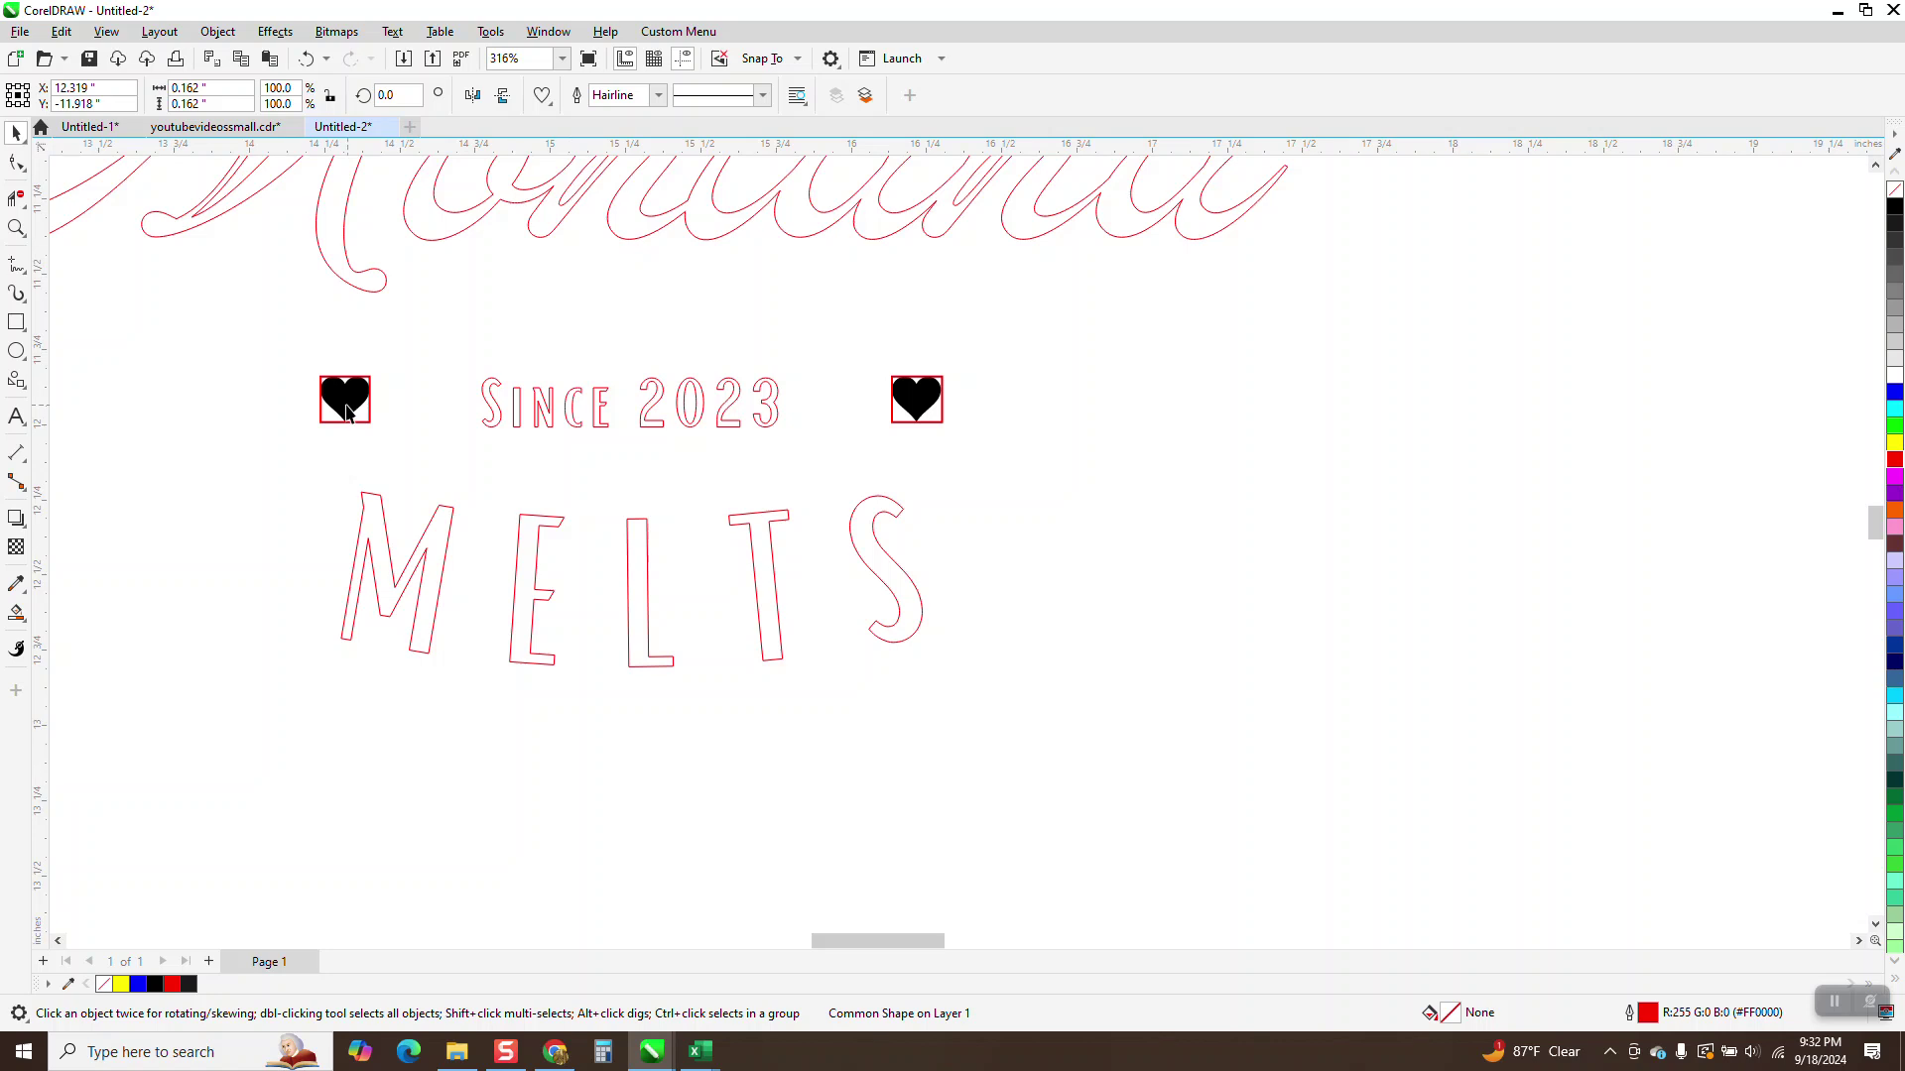
{"action": "scroll", "coordinate": [517, 470], "scroll_direction": "down", "scroll_amount": 2}
{"action": "left_click", "coordinate": [440, 446]}
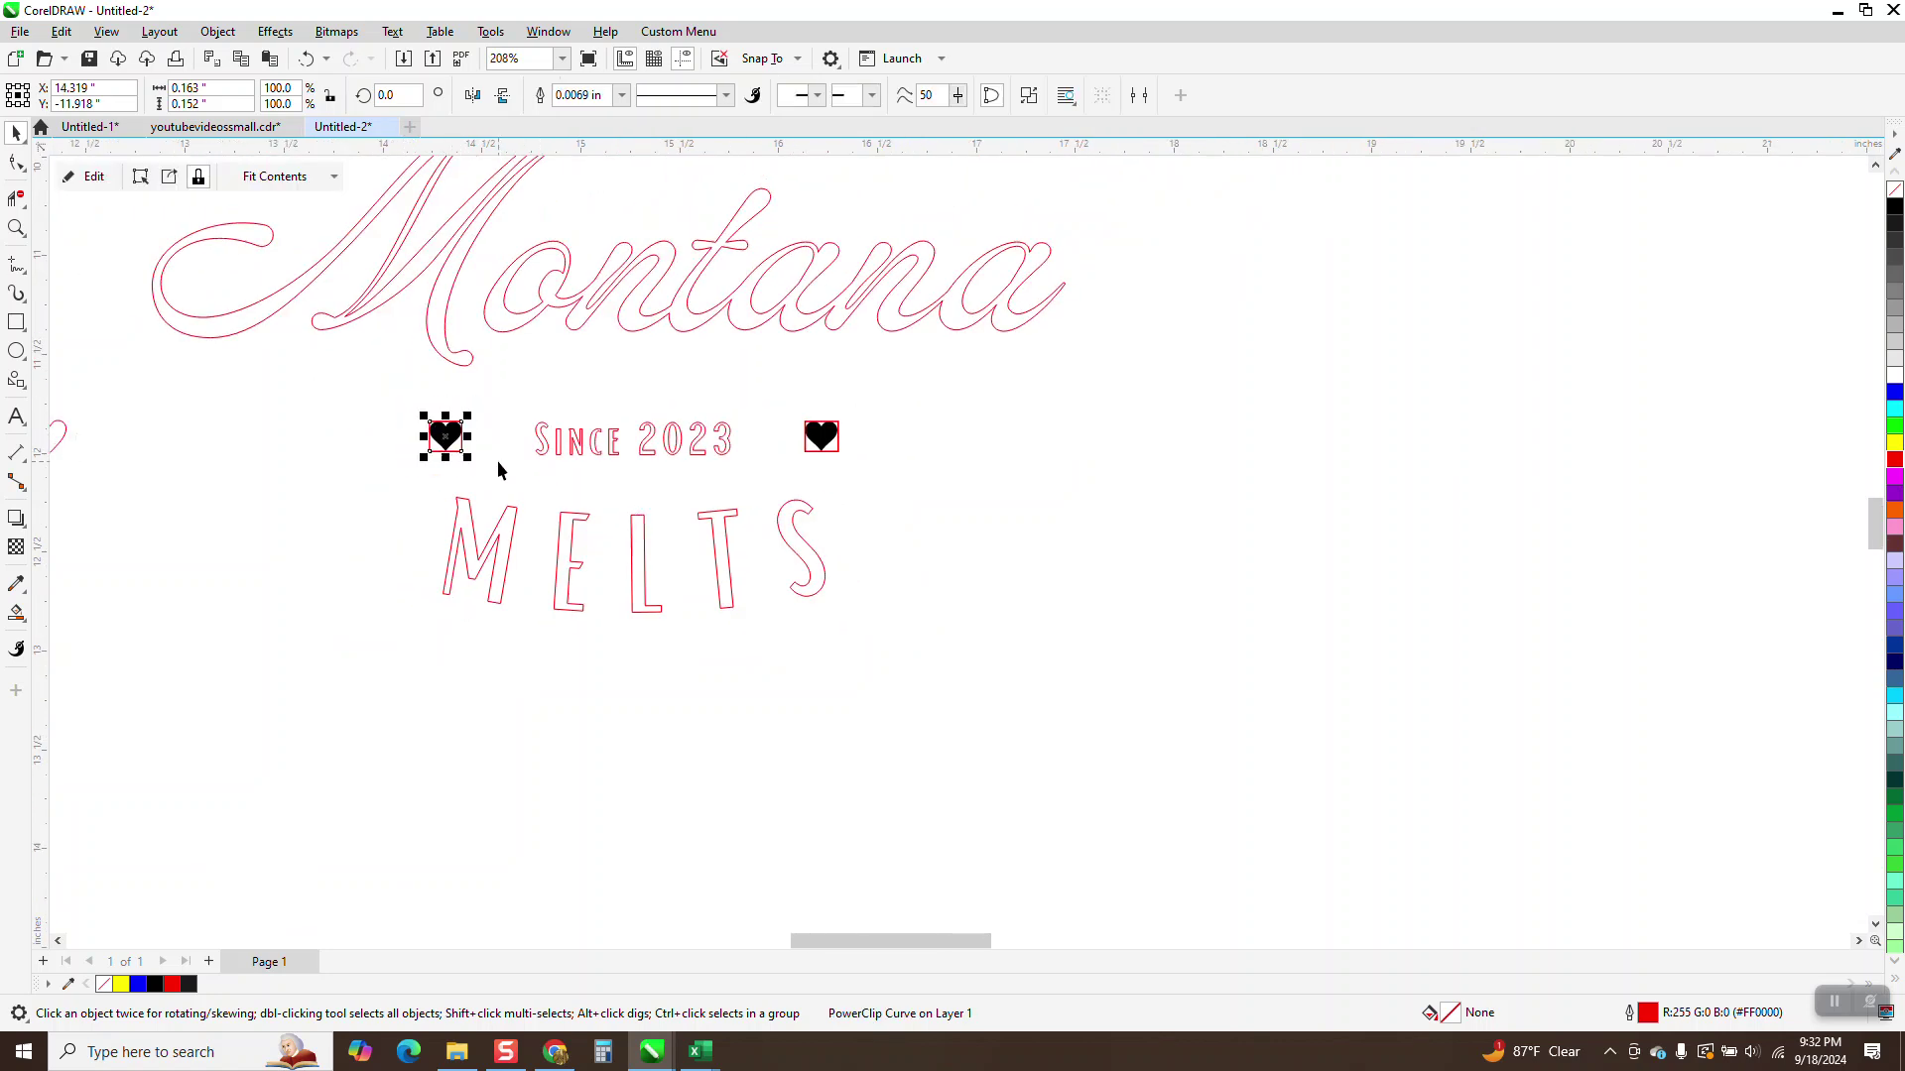
{"action": "left_click", "coordinate": [58, 437]}
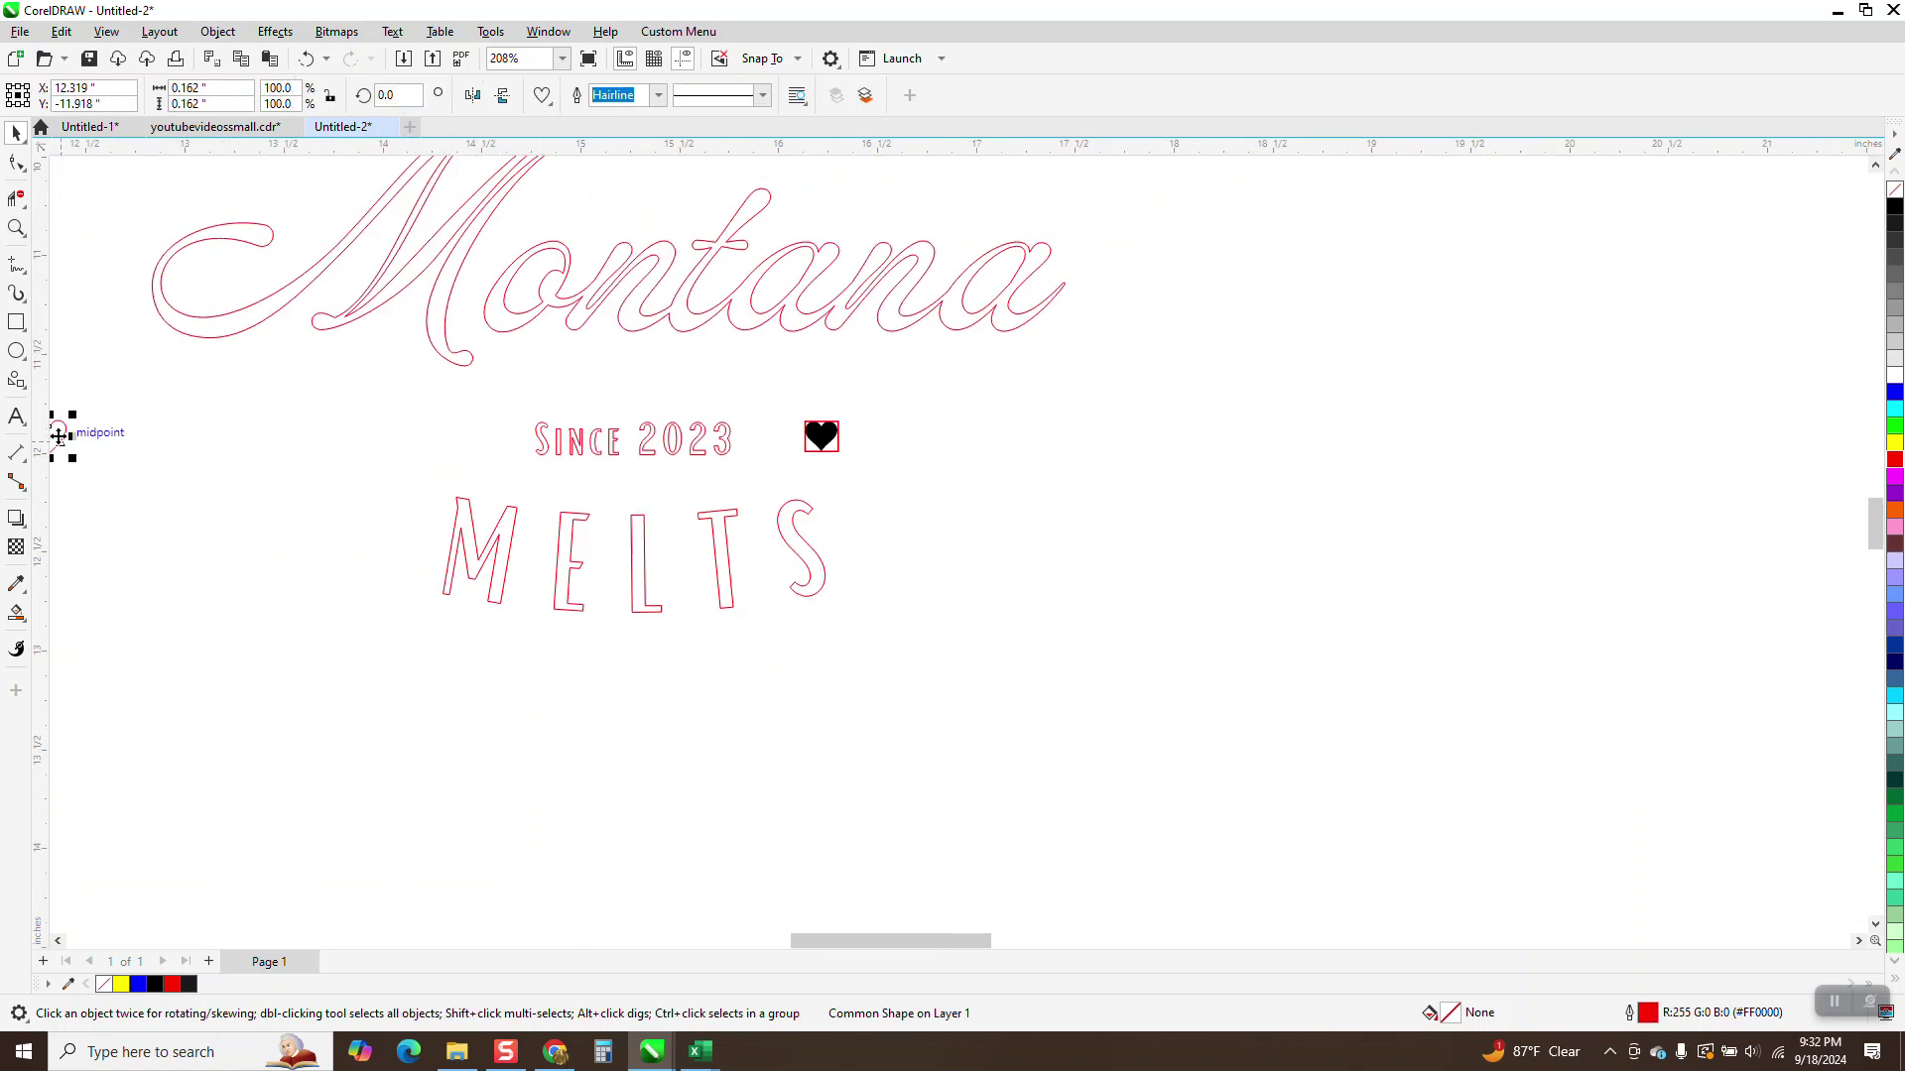
{"action": "key", "text": "Right"}
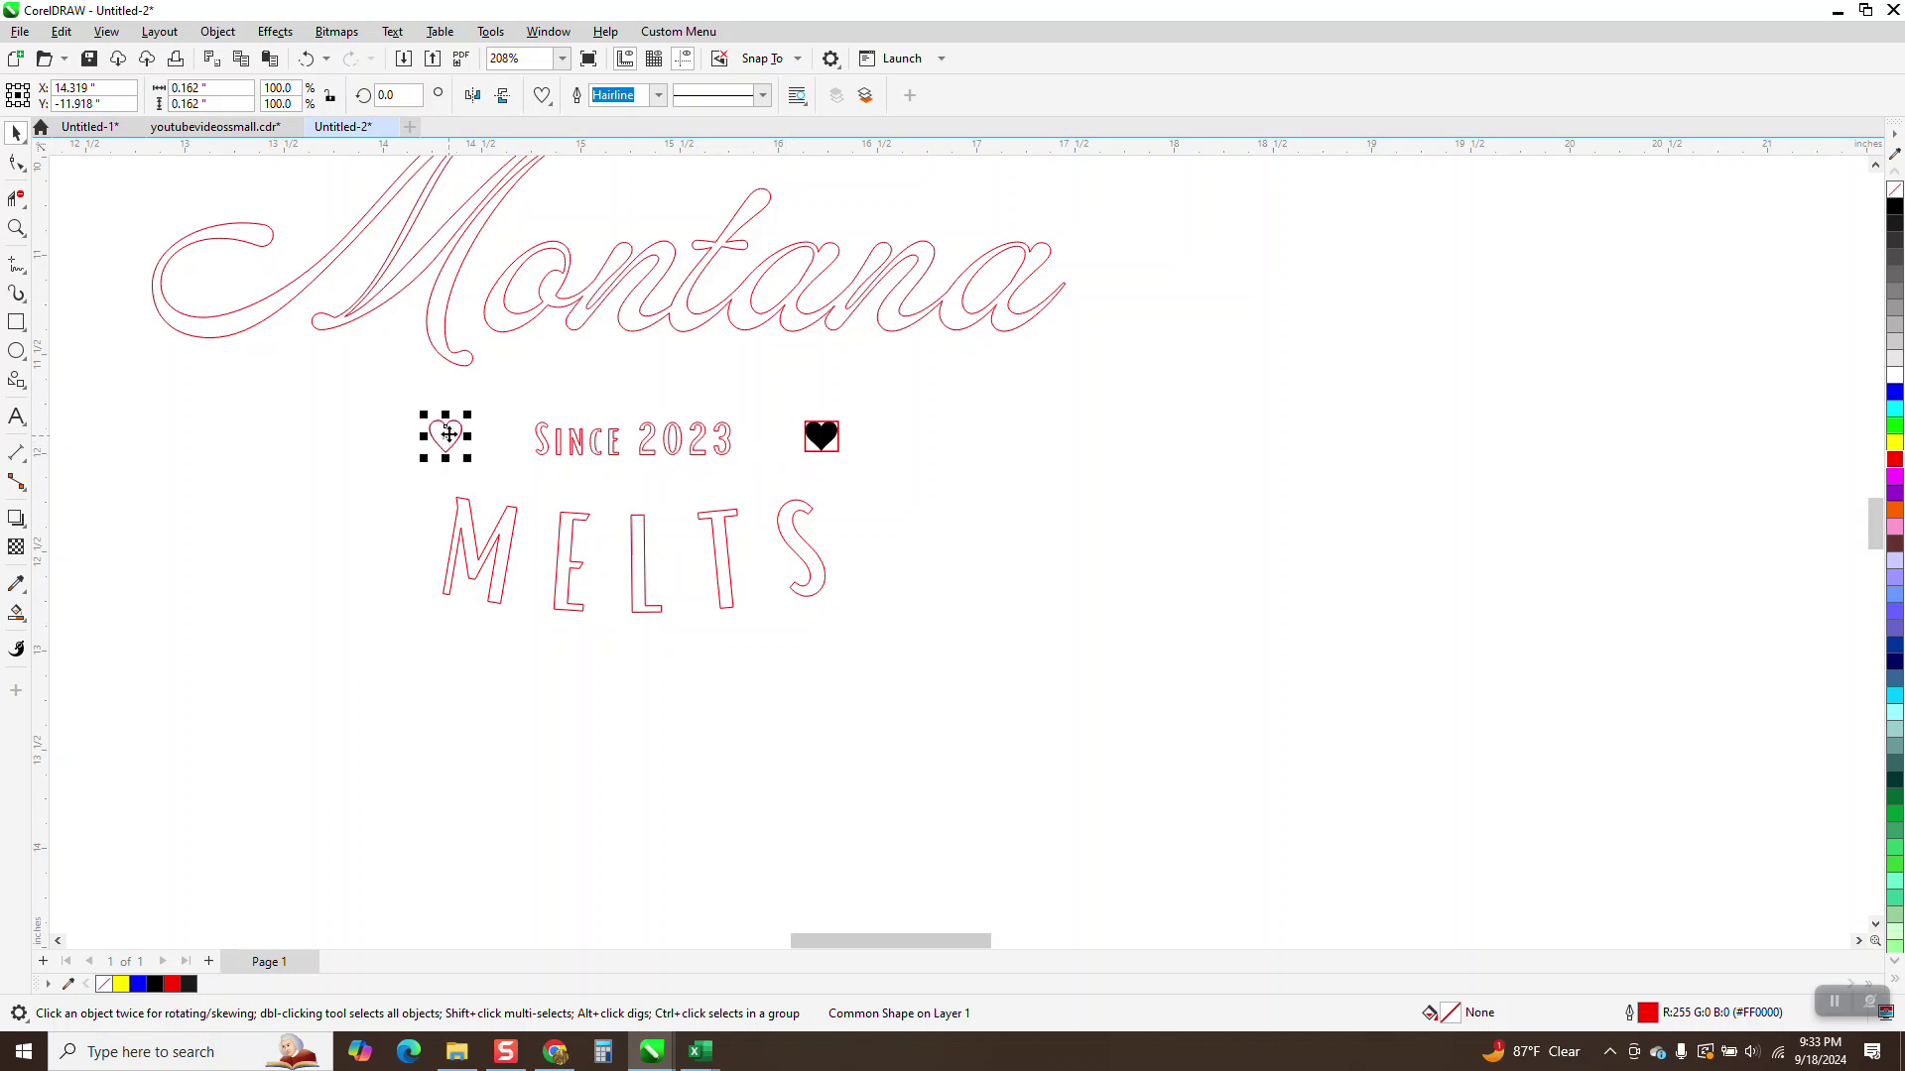
Duplicate the outline heart to the right and delete the right black heart.
{"action": "left_click_drag", "start_coordinate": [467, 443], "coordinate": [820, 444]}
{"action": "key", "text": "ctrl+d"}
{"action": "left_click", "coordinate": [826, 433]}
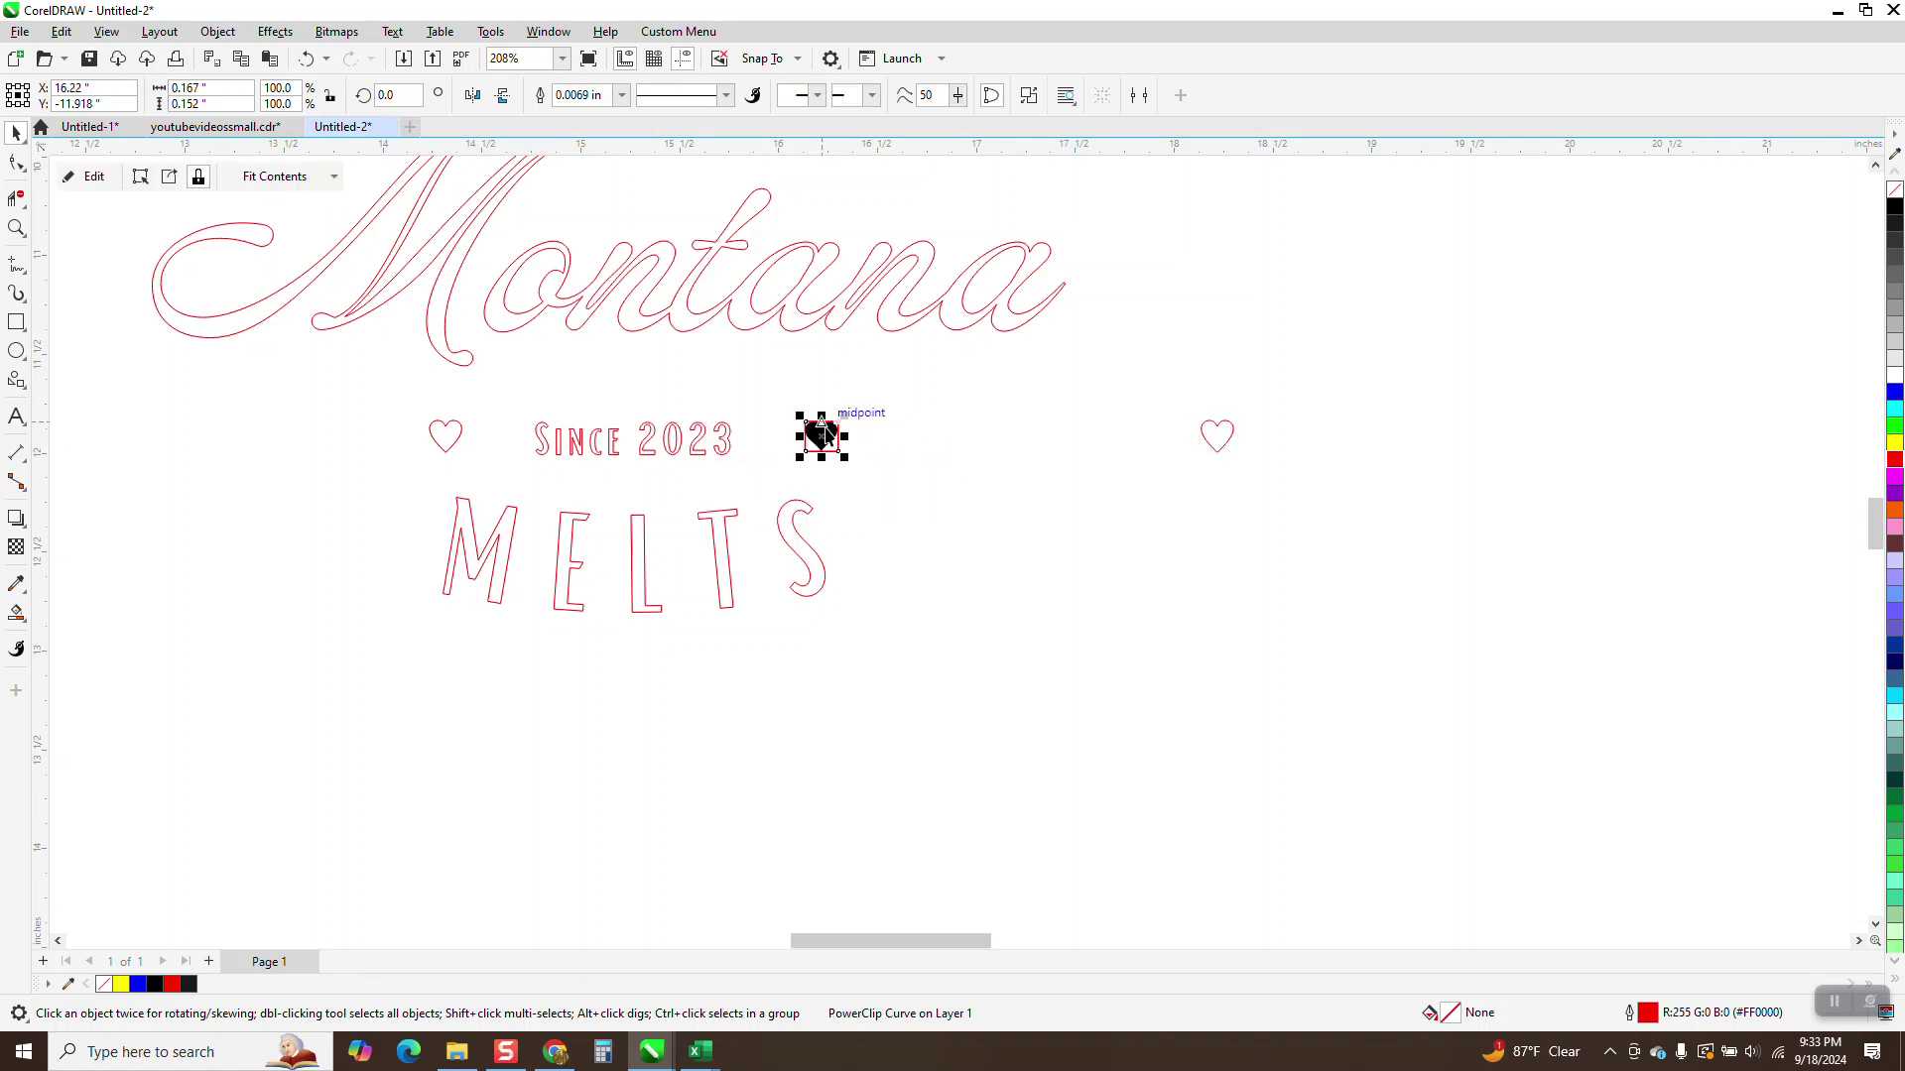
{"action": "key", "text": "Delete"}
{"action": "left_click_drag", "start_coordinate": [1366, 523], "coordinate": [1361, 522]}
{"action": "key", "text": "ctrl+z"}
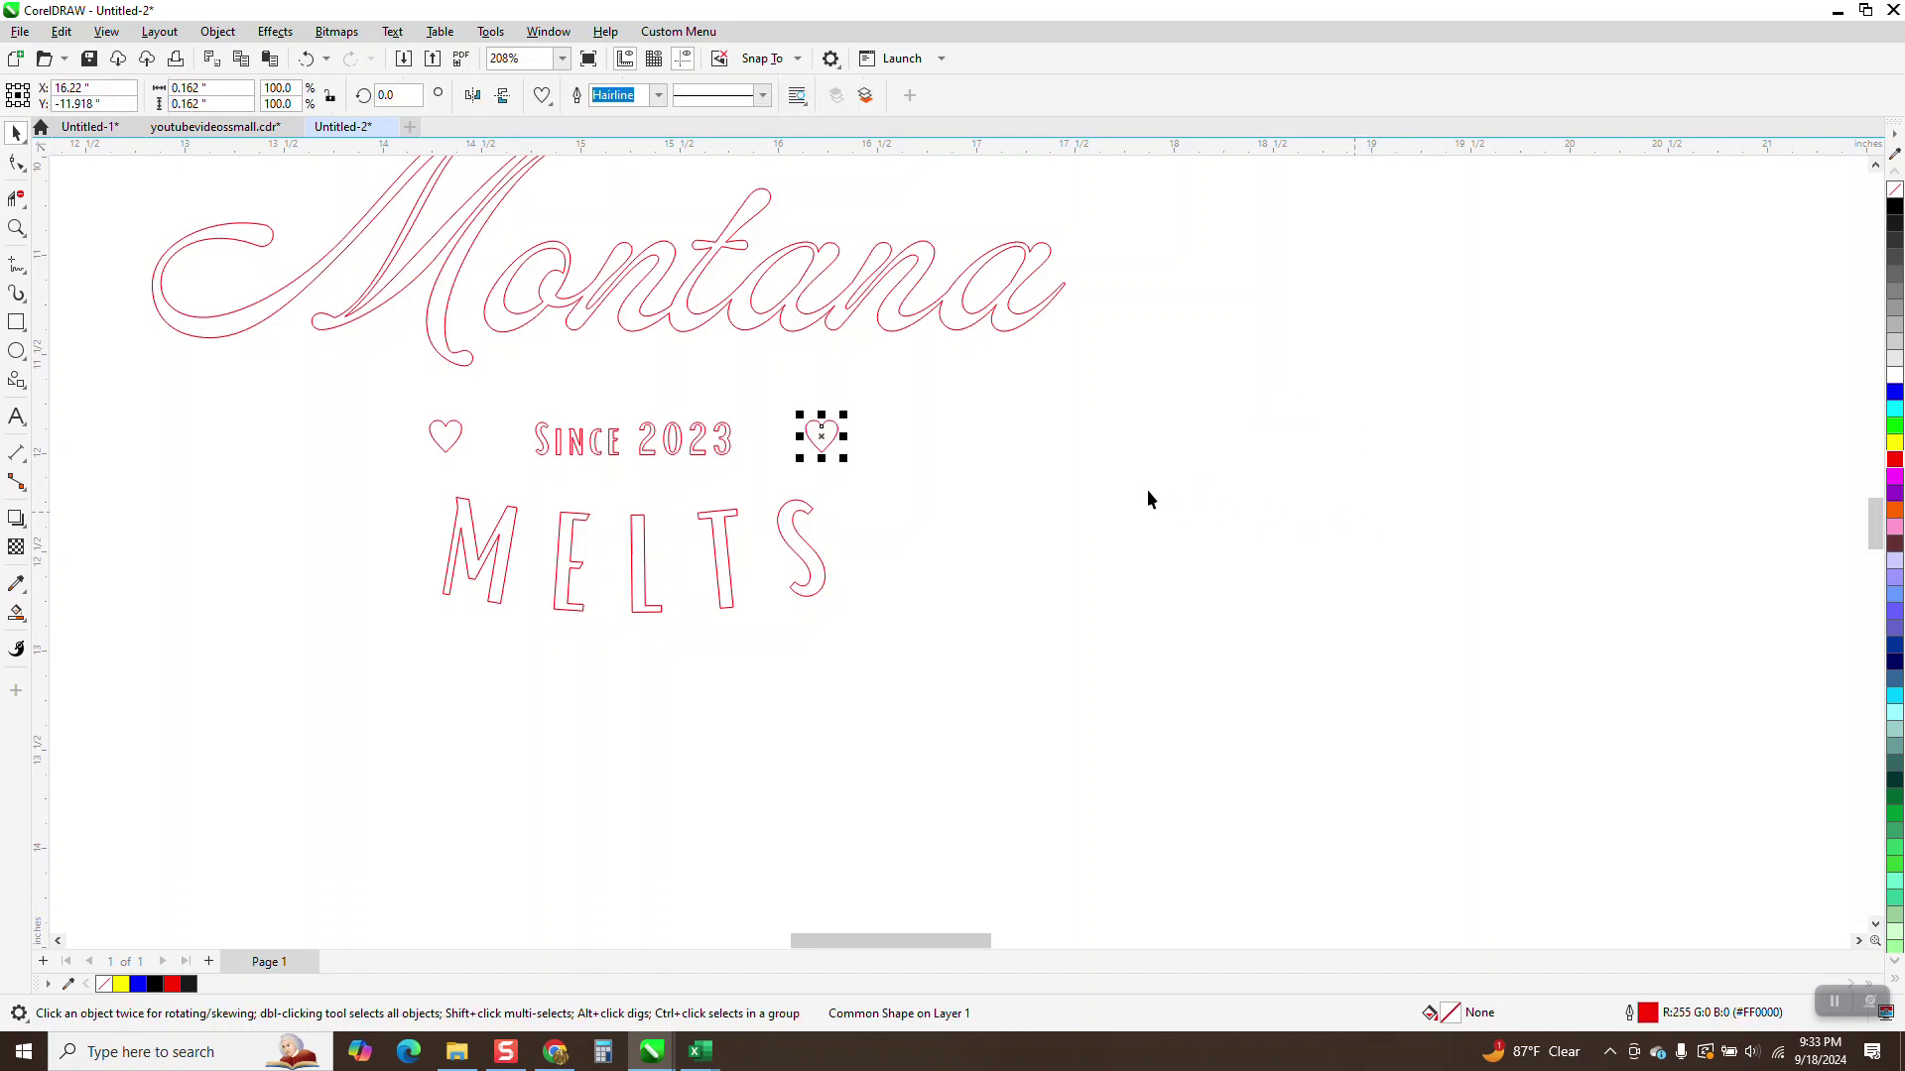
{"action": "scroll", "coordinate": [1090, 615], "scroll_direction": "down", "scroll_amount": 1}
{"action": "scroll", "coordinate": [1069, 585], "scroll_direction": "down", "scroll_amount": 3}
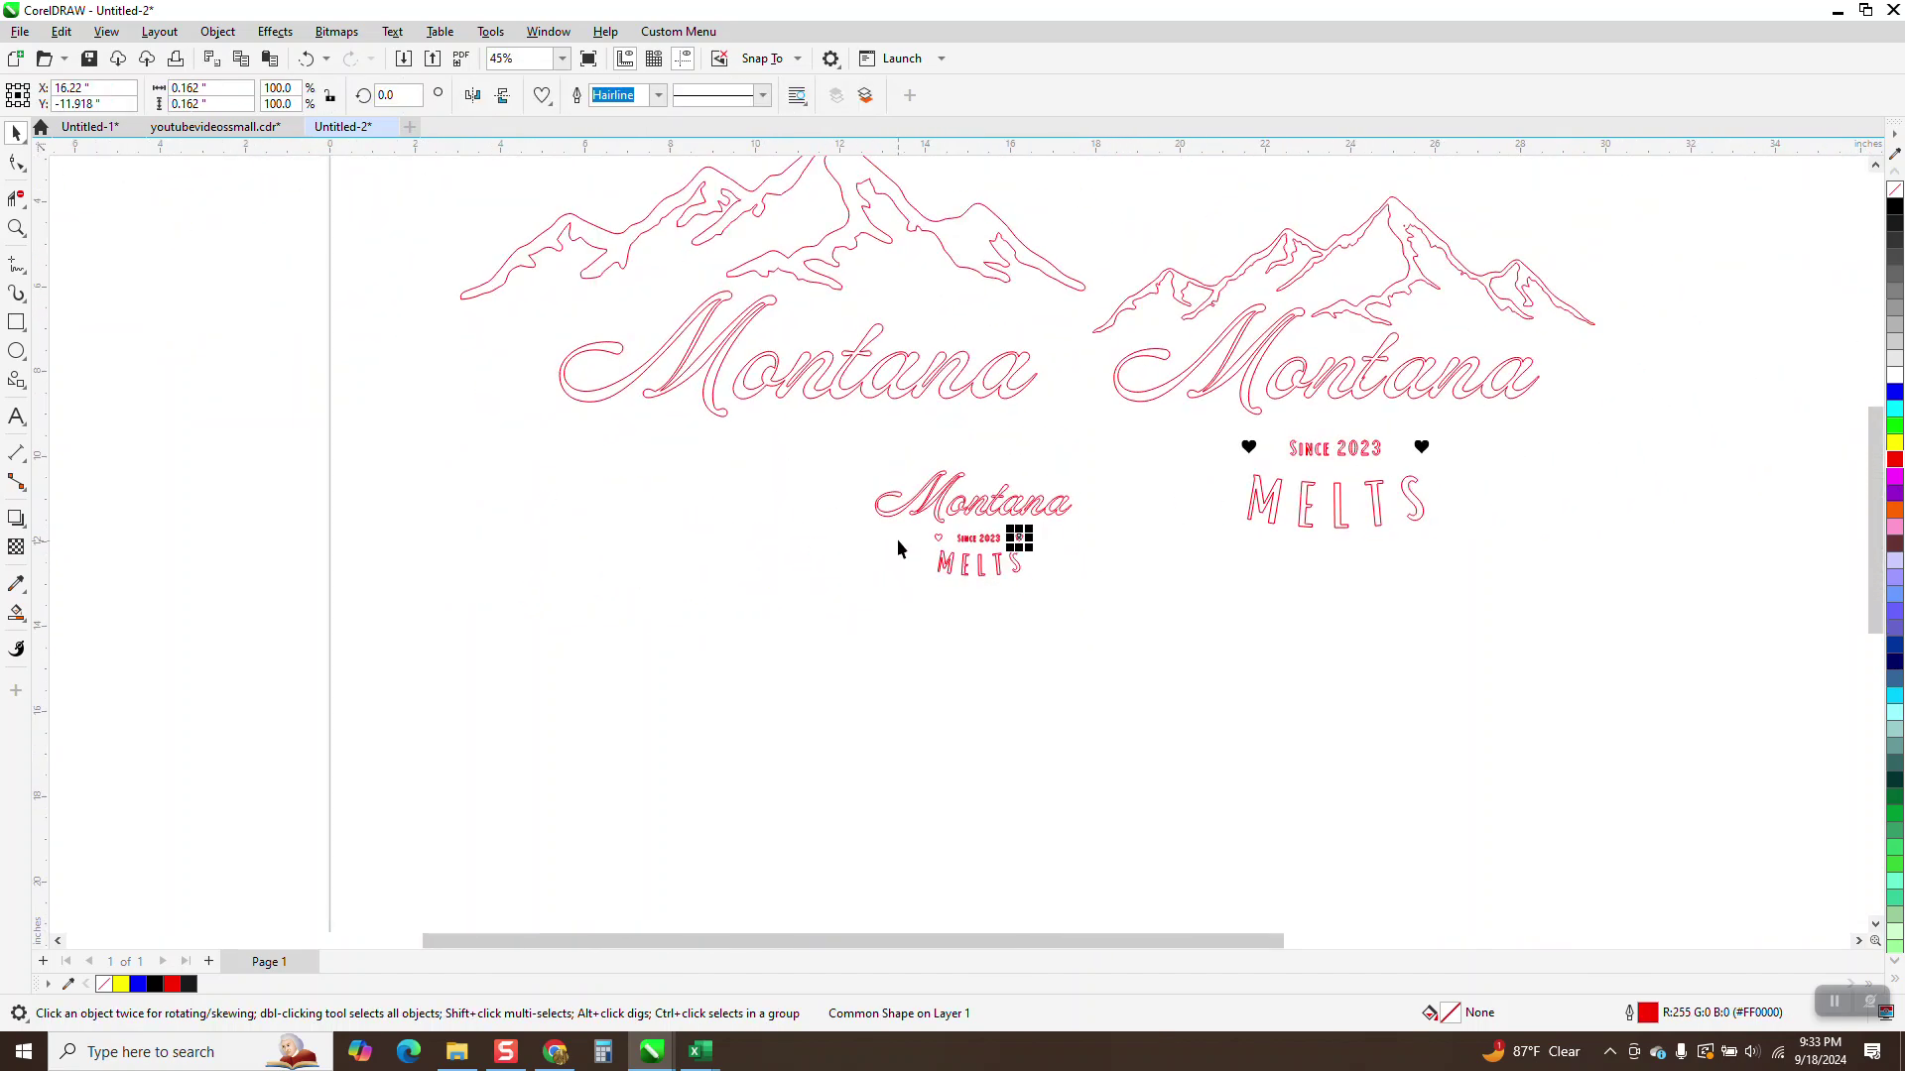
{"action": "left_click_drag", "start_coordinate": [897, 530], "coordinate": [1149, 640]}
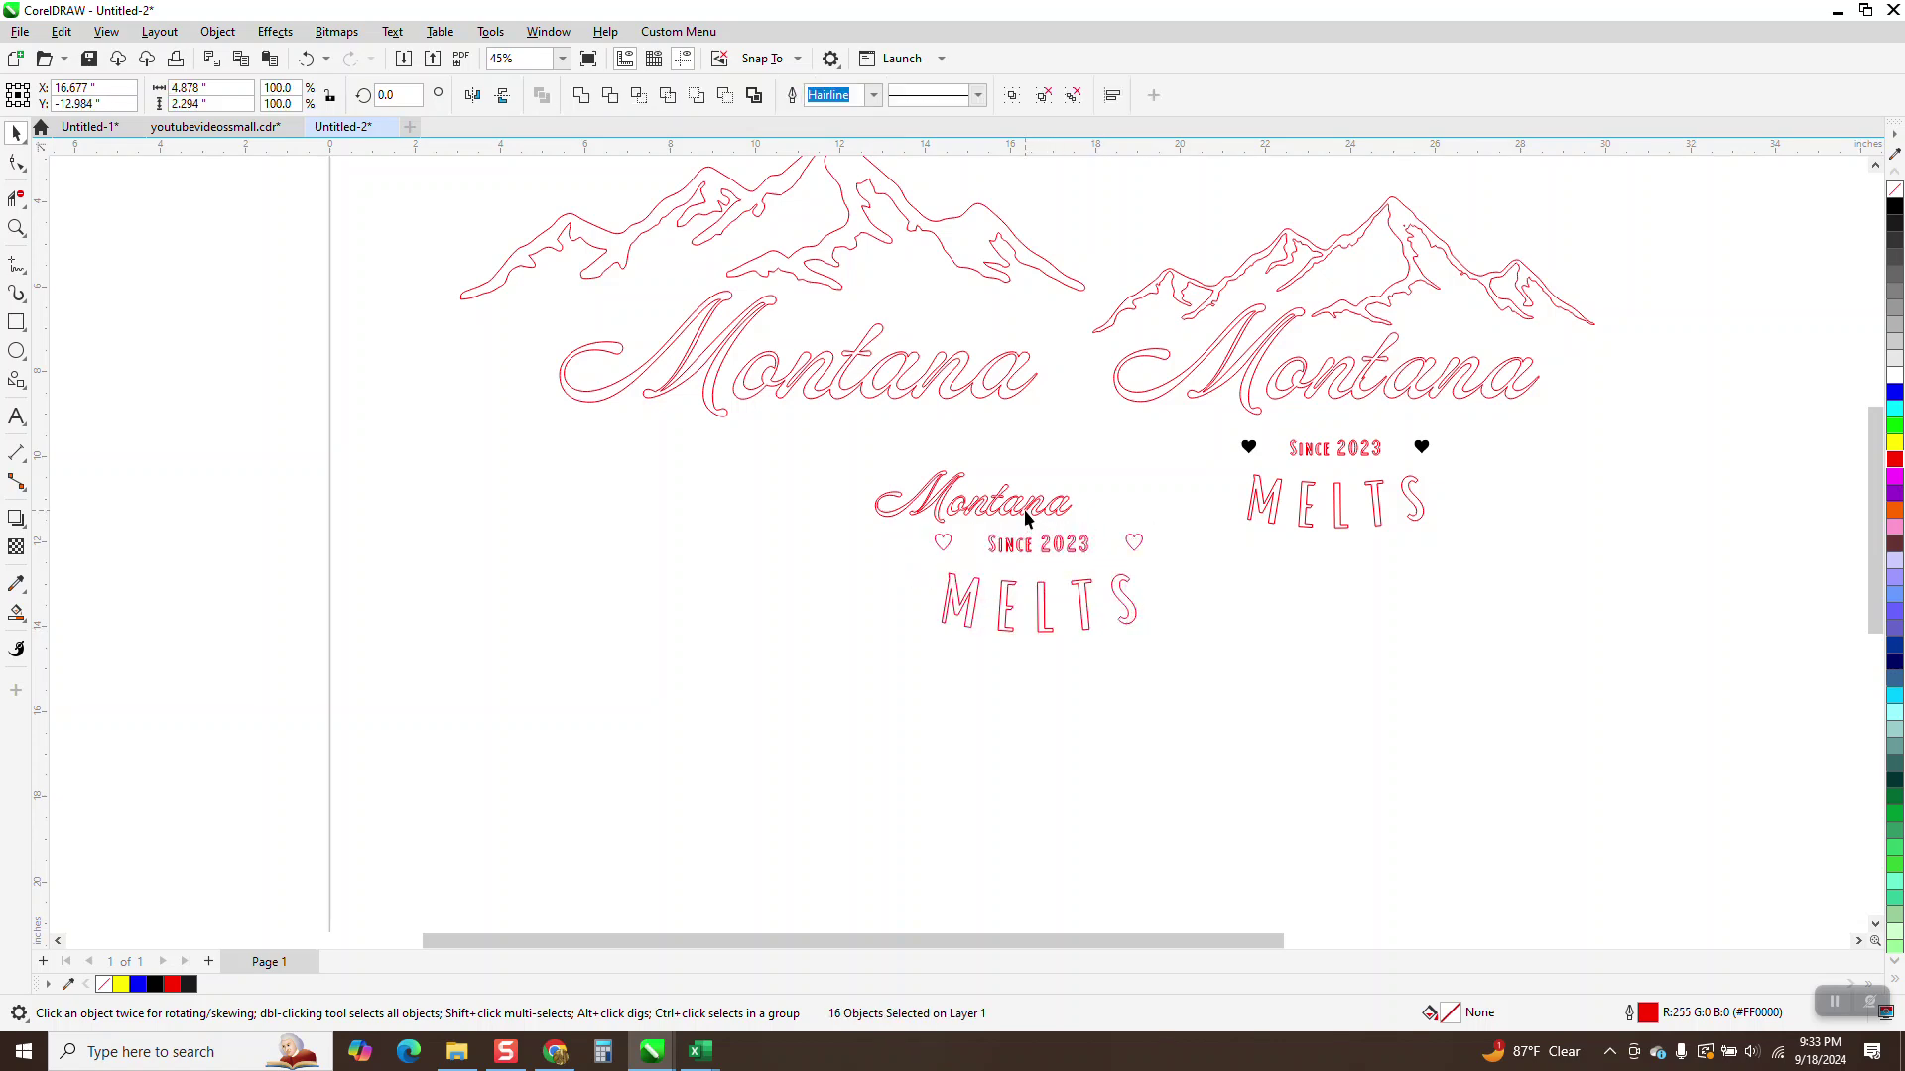
Delete the small Montana script and reselect the hearts, SINCE 2023 and MELTS block.
{"action": "left_click", "coordinate": [1024, 509]}
{"action": "left_click", "coordinate": [1022, 517]}
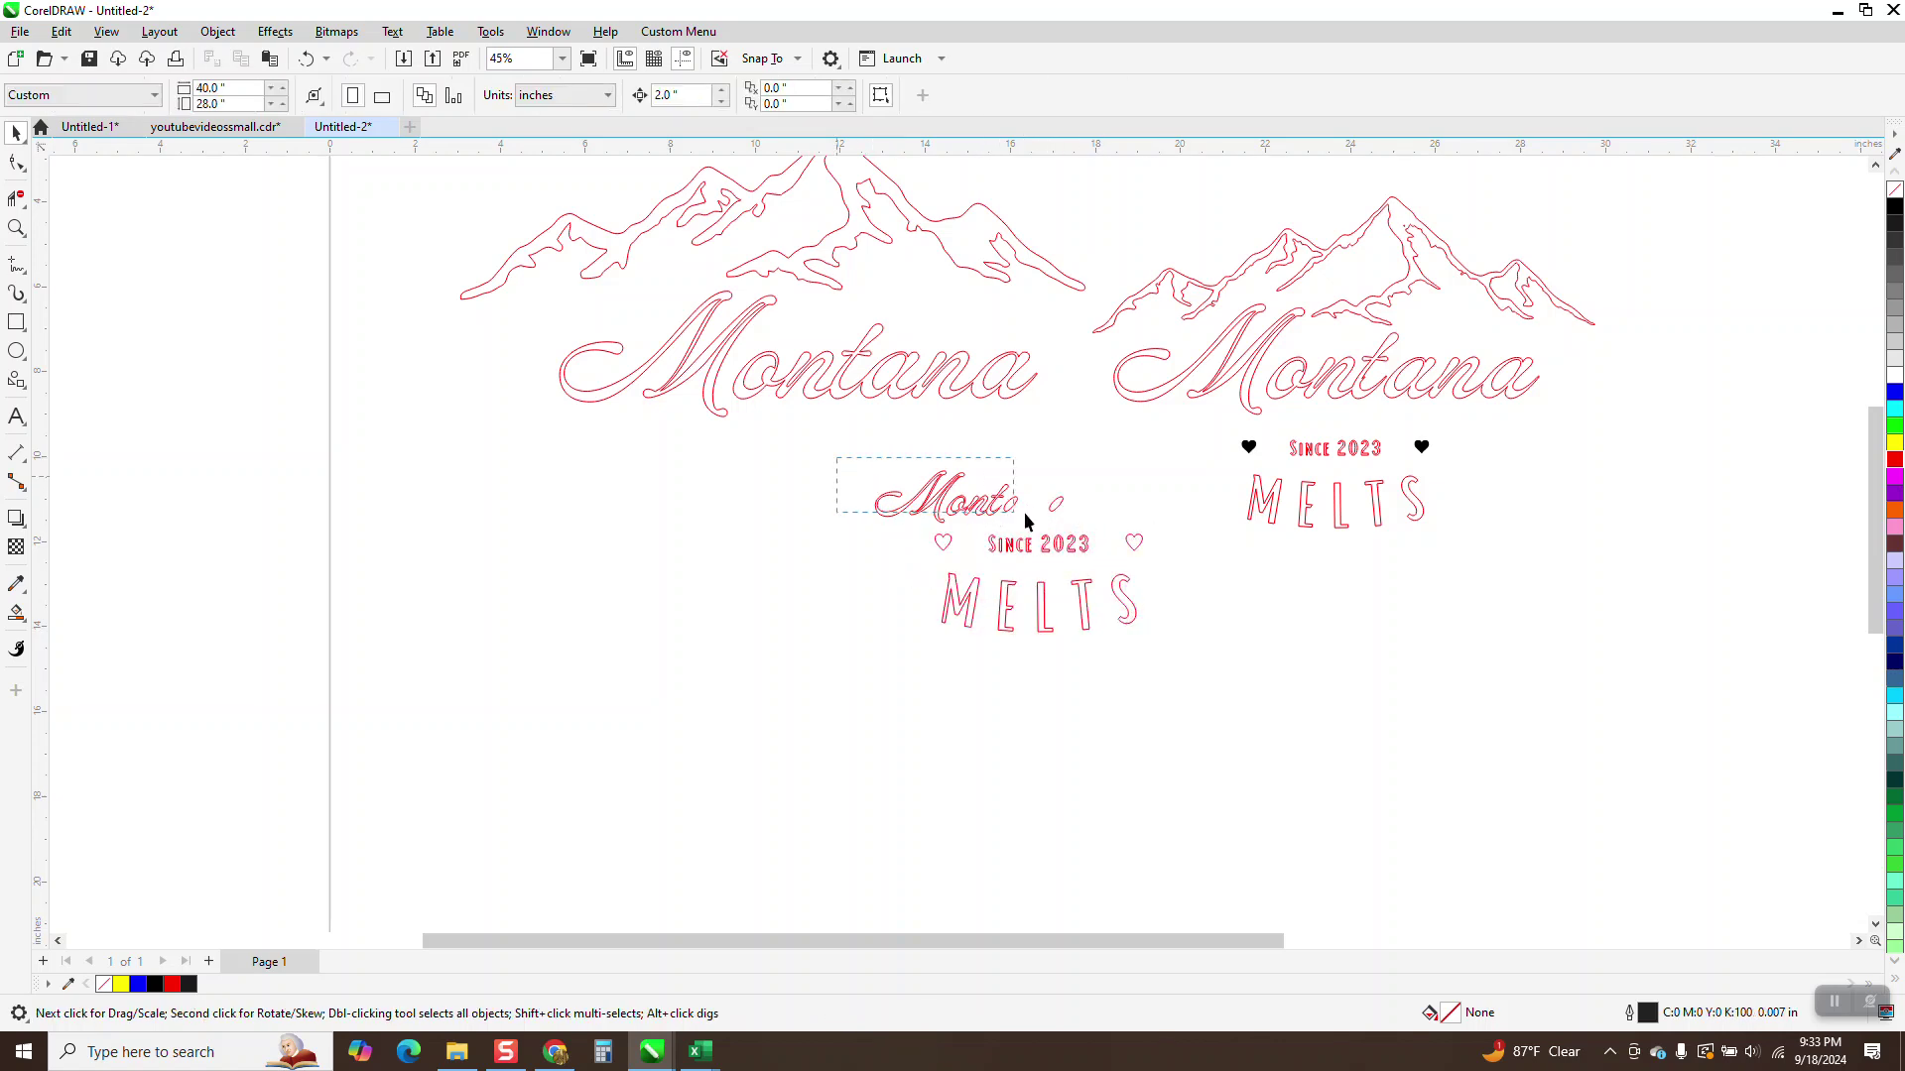
{"action": "key", "text": "Delete"}
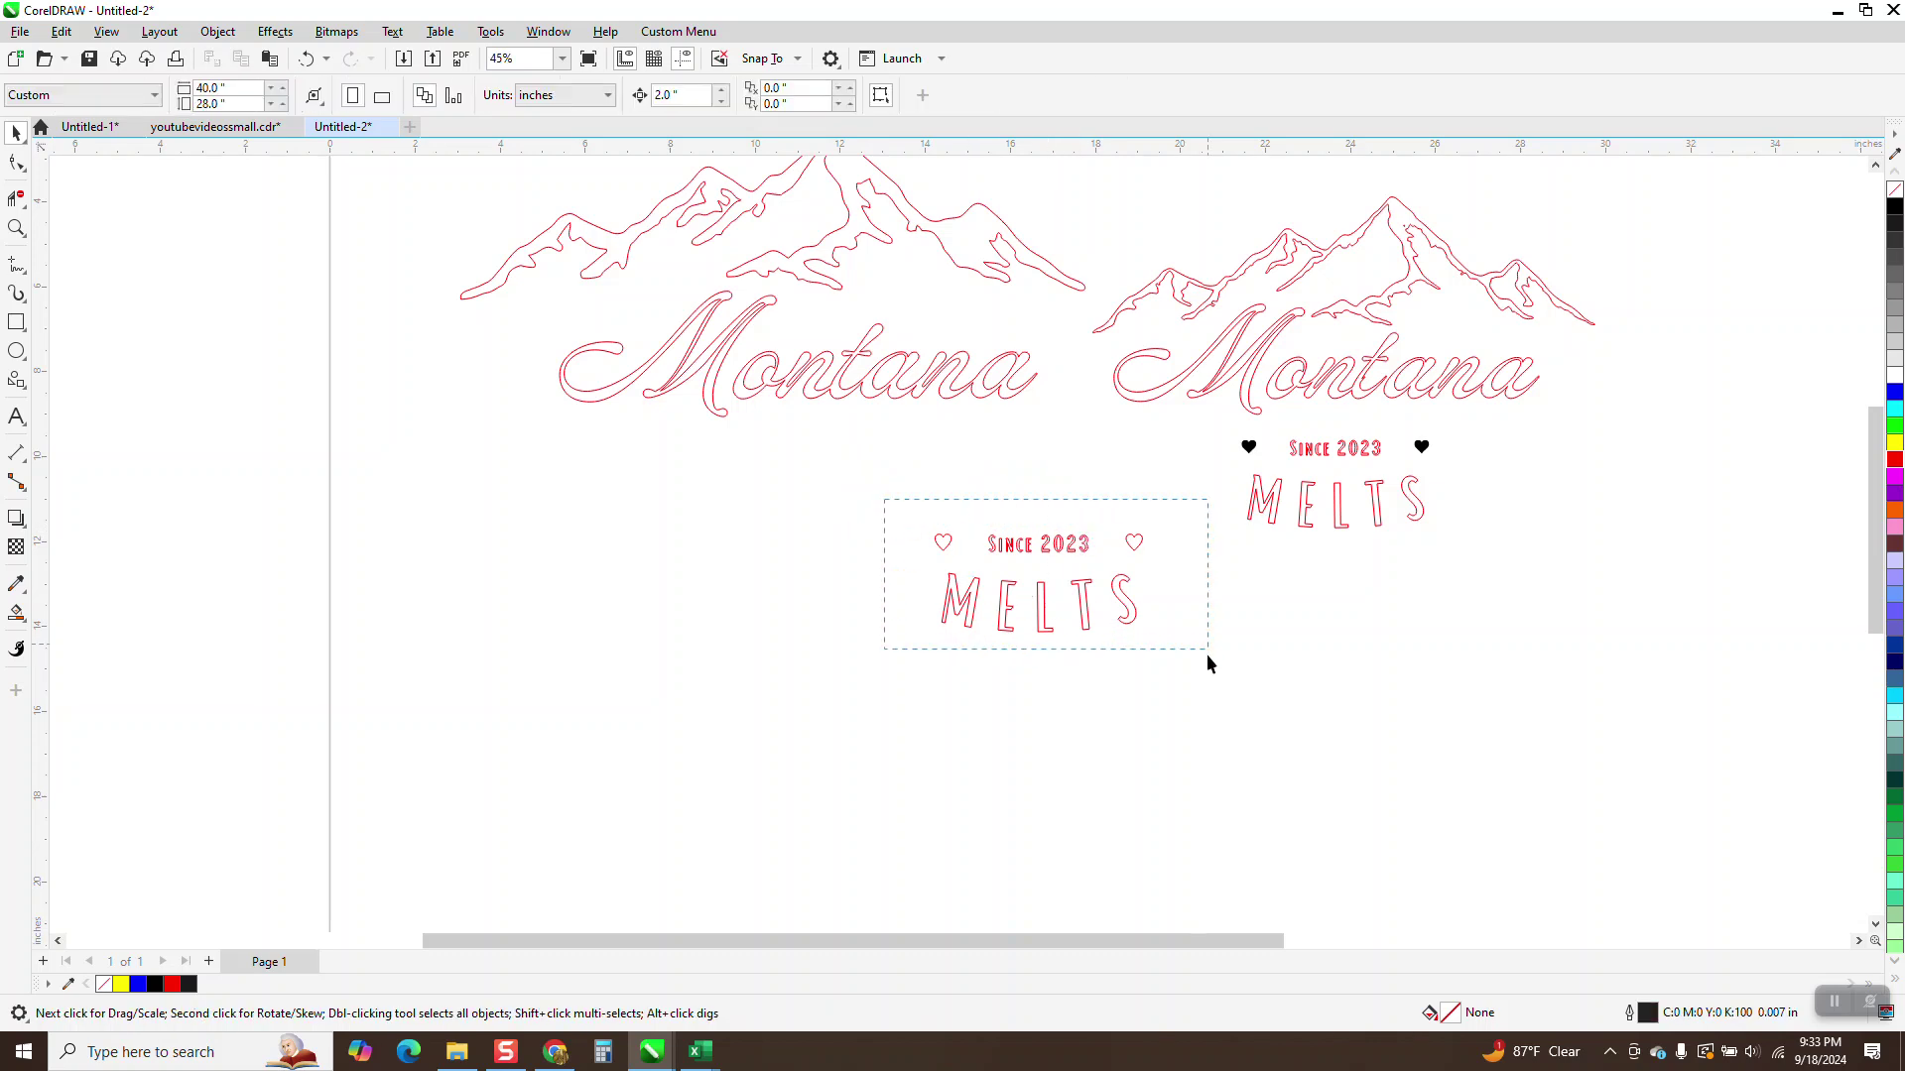
{"action": "left_click_drag", "start_coordinate": [1207, 655], "coordinate": [1207, 653]}
{"action": "left_click_drag", "start_coordinate": [888, 502], "coordinate": [1199, 651]}
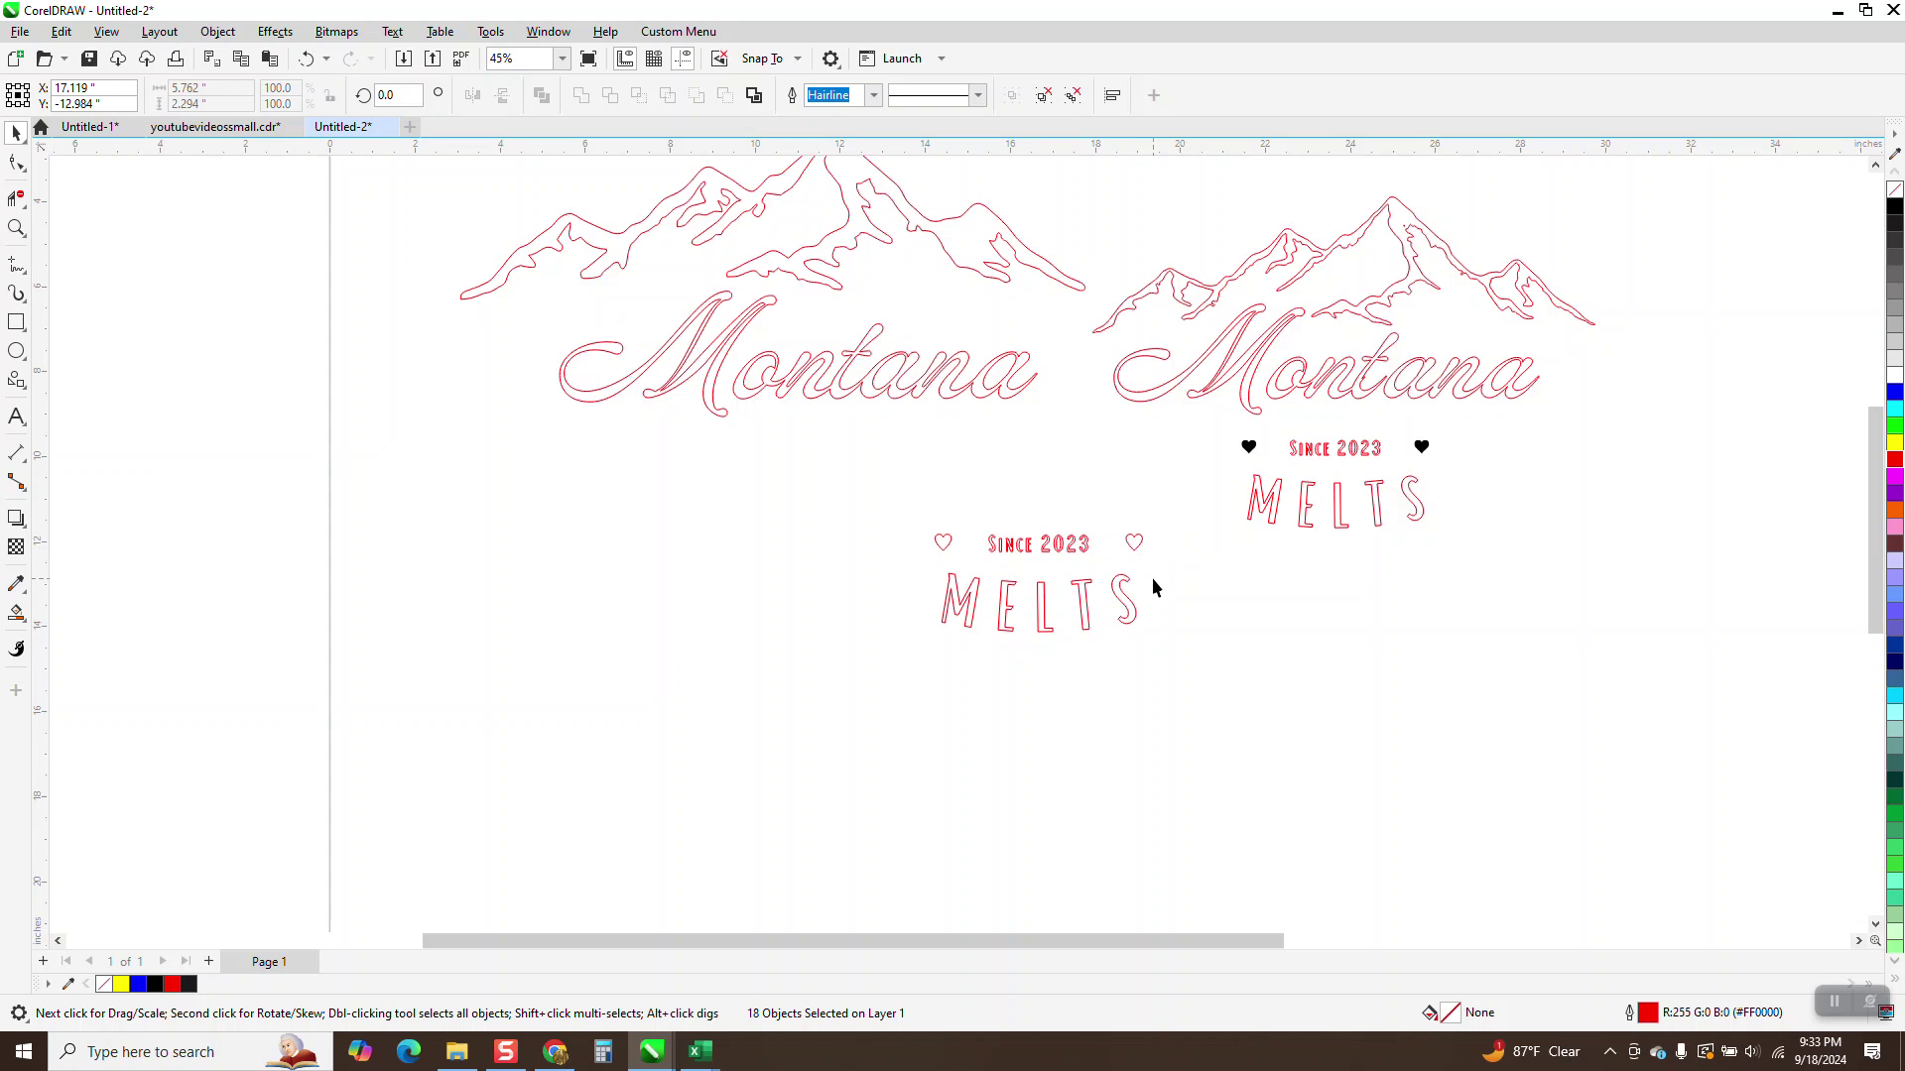
{"action": "left_click", "coordinate": [1136, 544]}
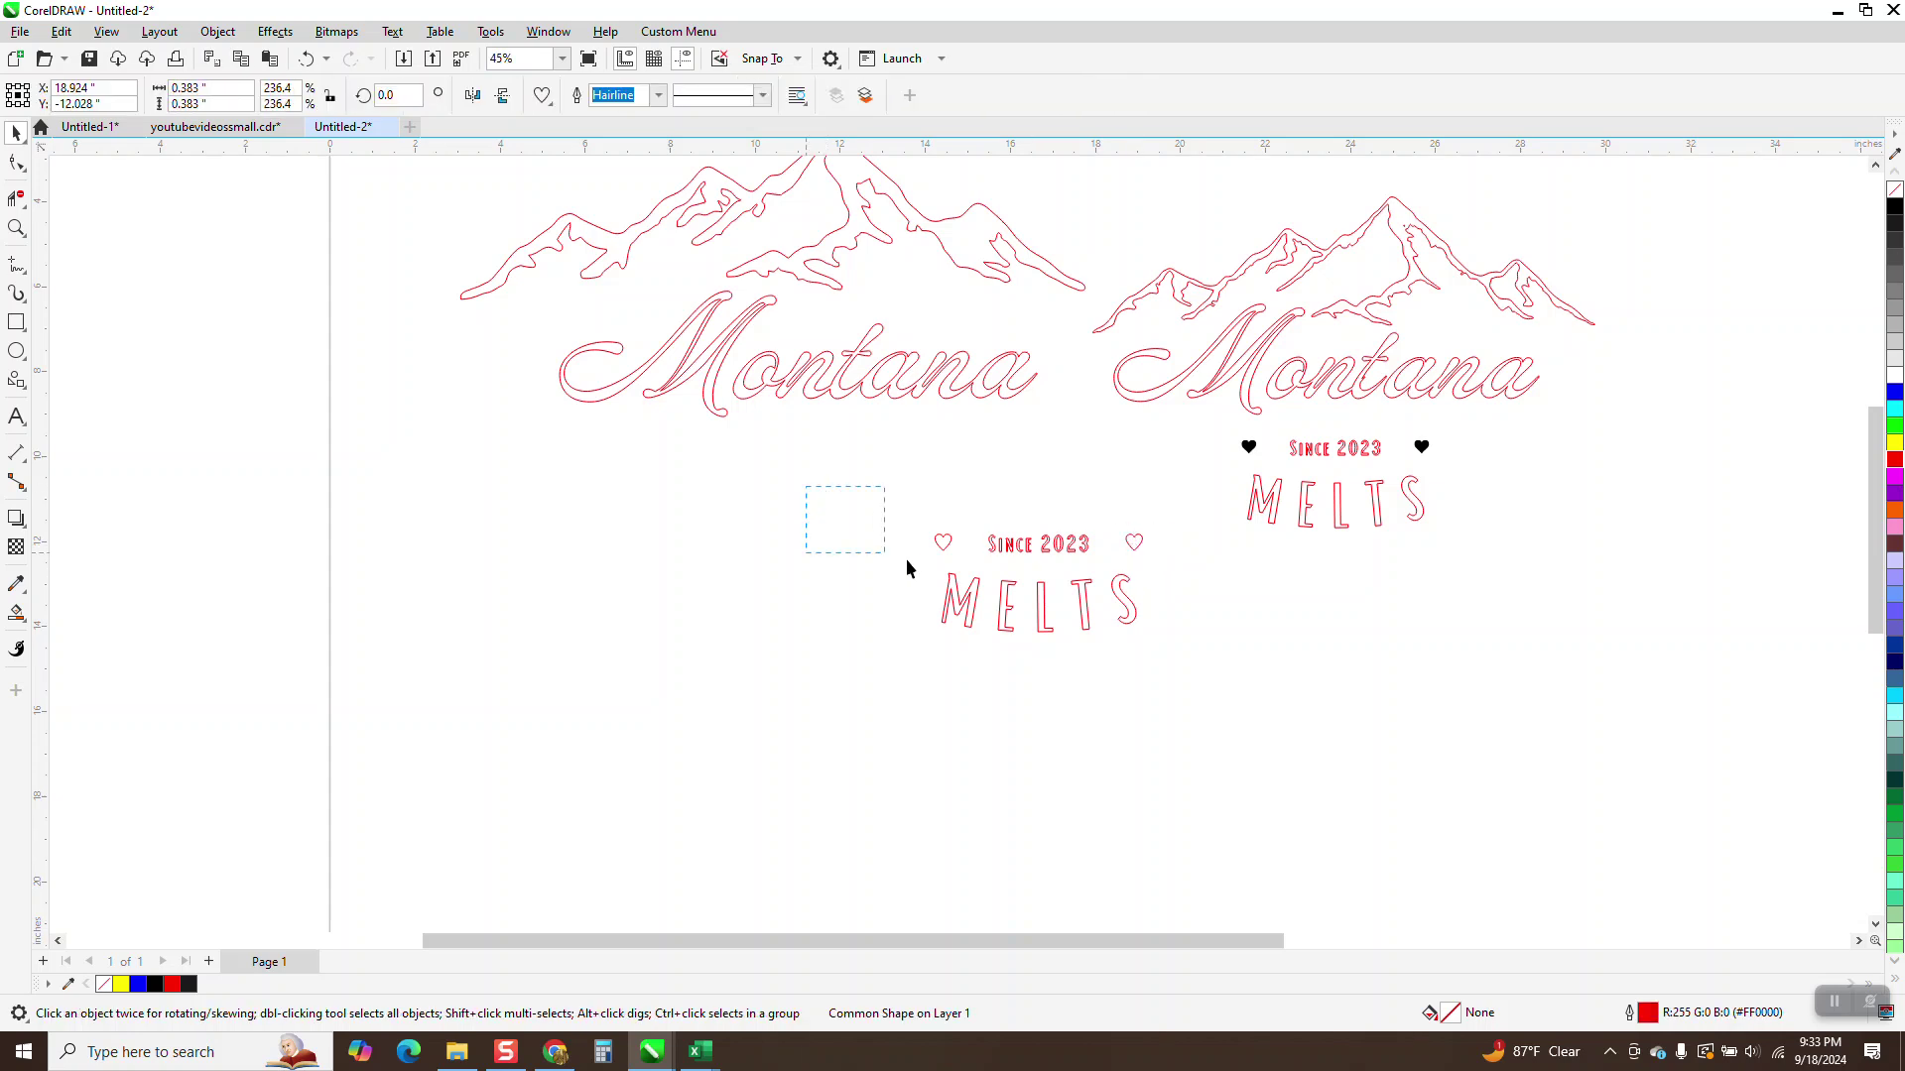
{"action": "left_click_drag", "start_coordinate": [1196, 685], "coordinate": [1204, 691]}
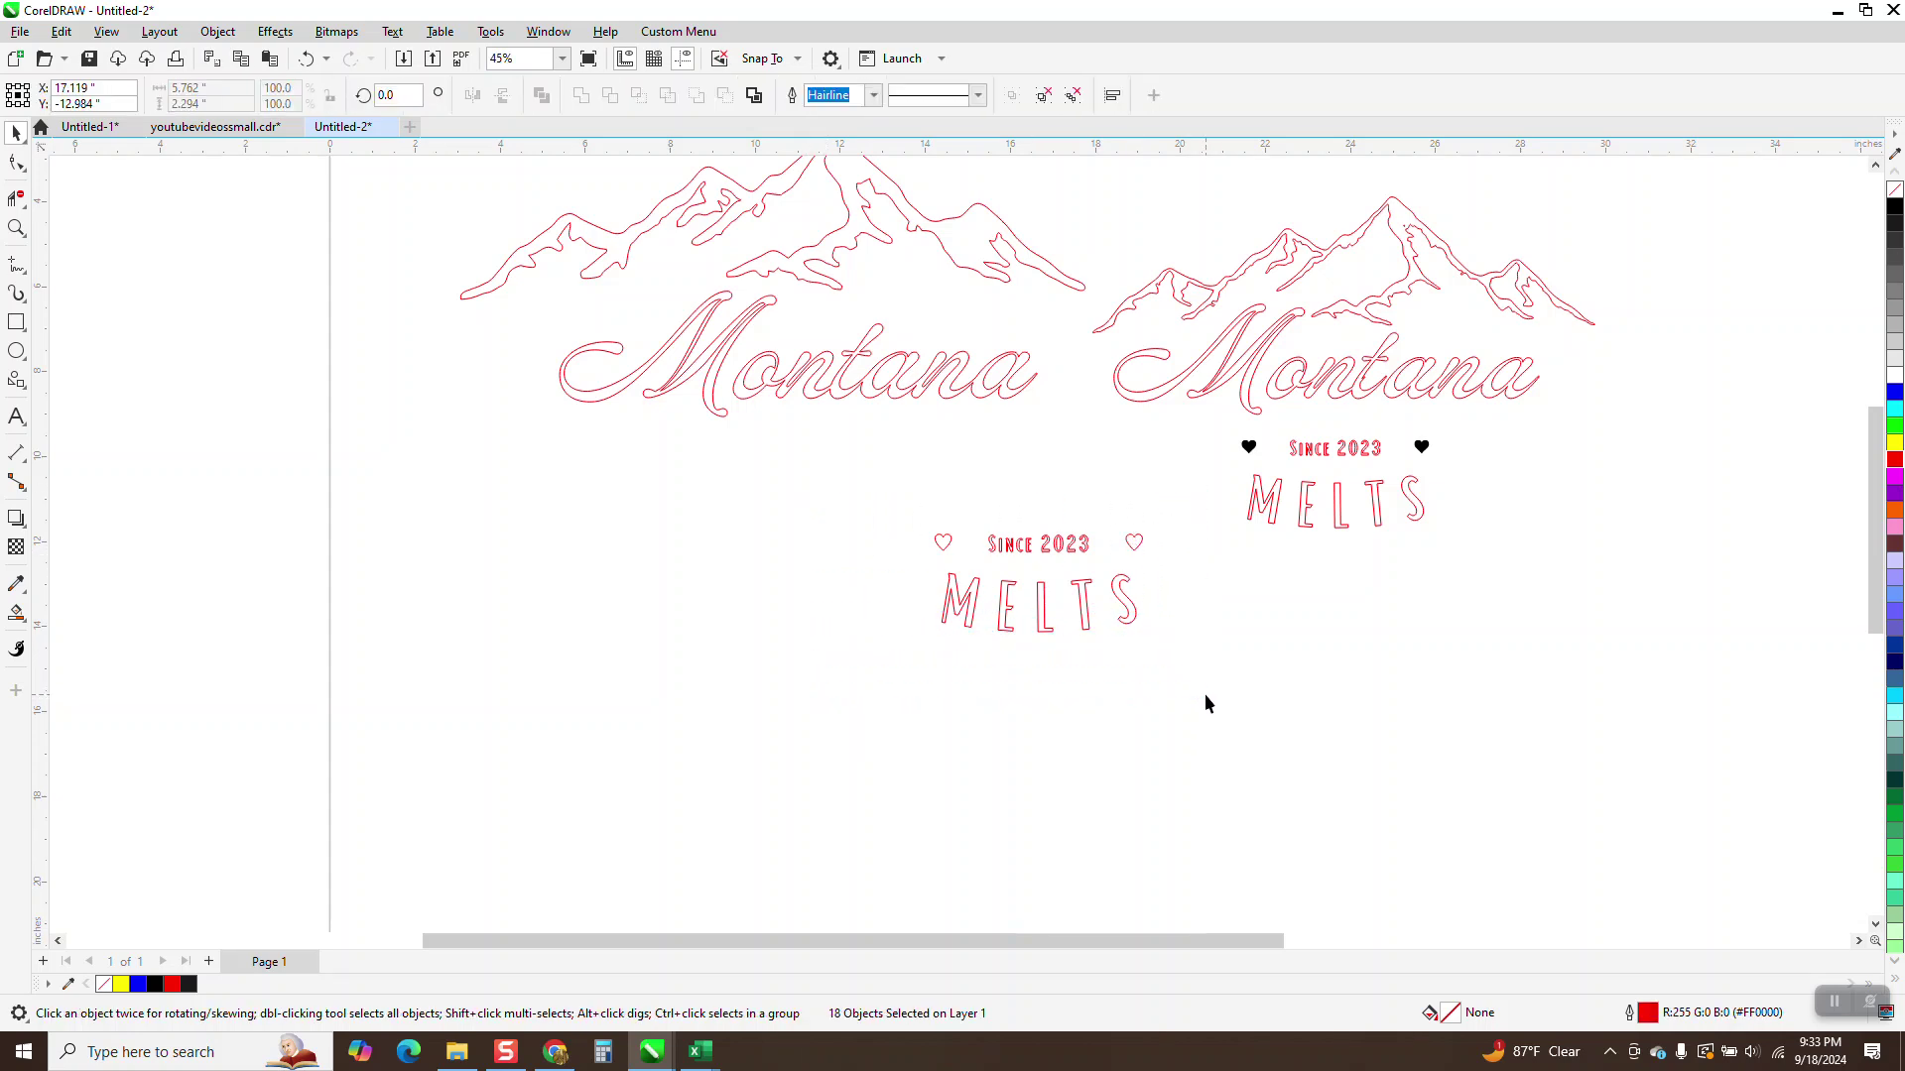
{"action": "left_click", "coordinate": [106, 31]}
{"action": "left_click", "coordinate": [144, 58]}
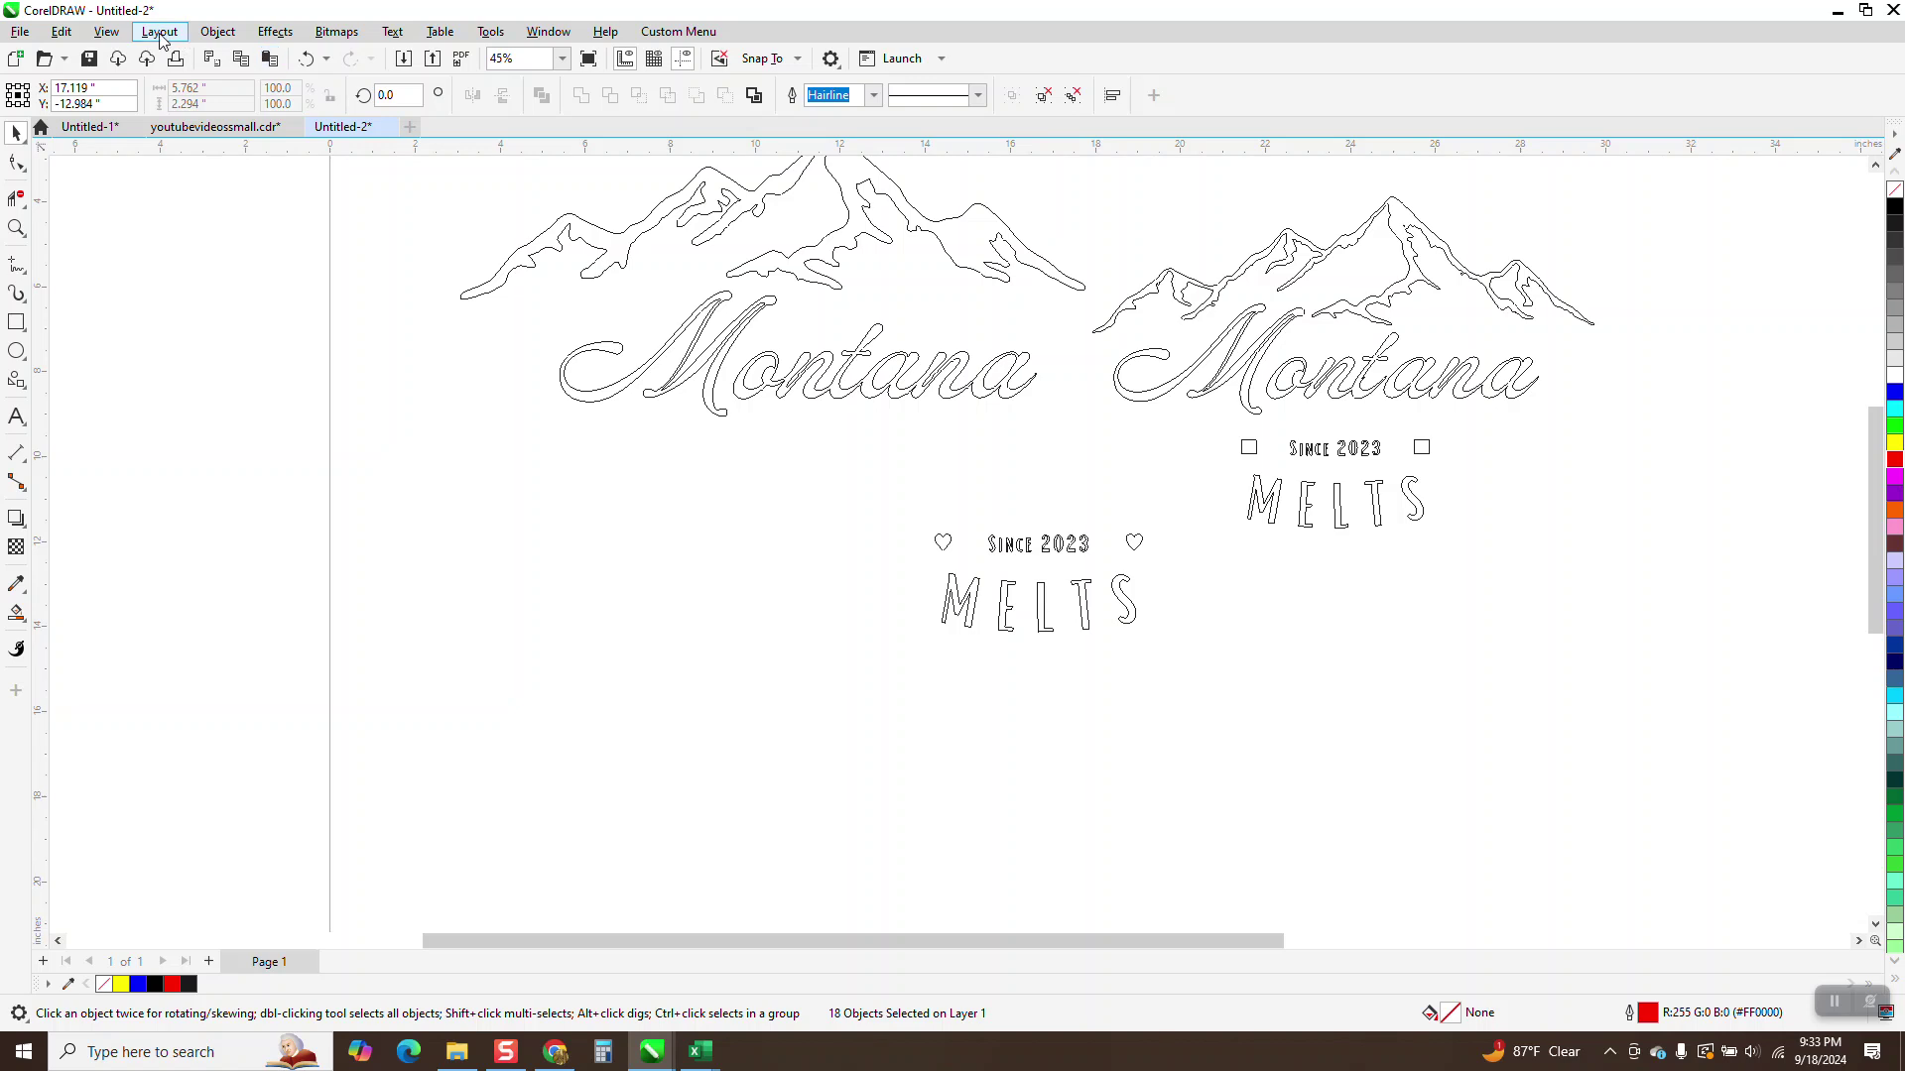
{"action": "left_click", "coordinate": [106, 31]}
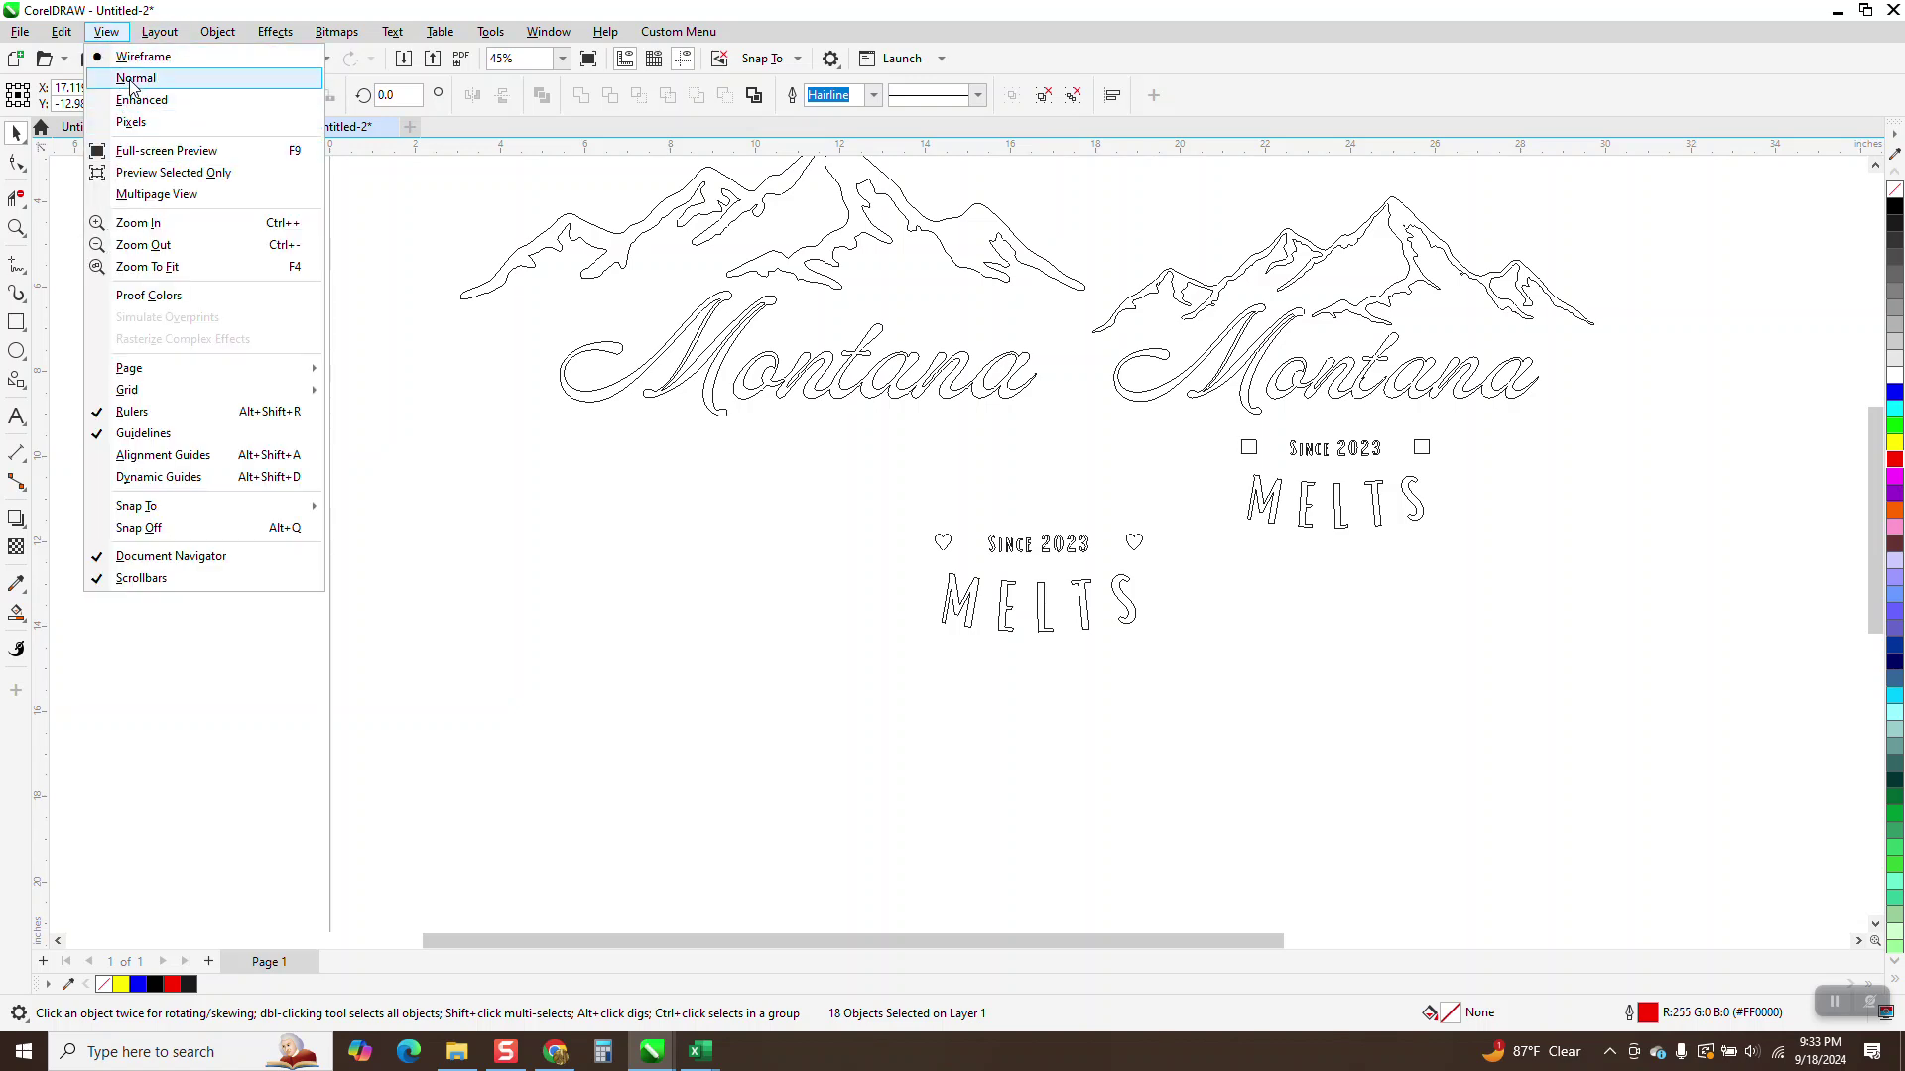
{"action": "left_click", "coordinate": [136, 100]}
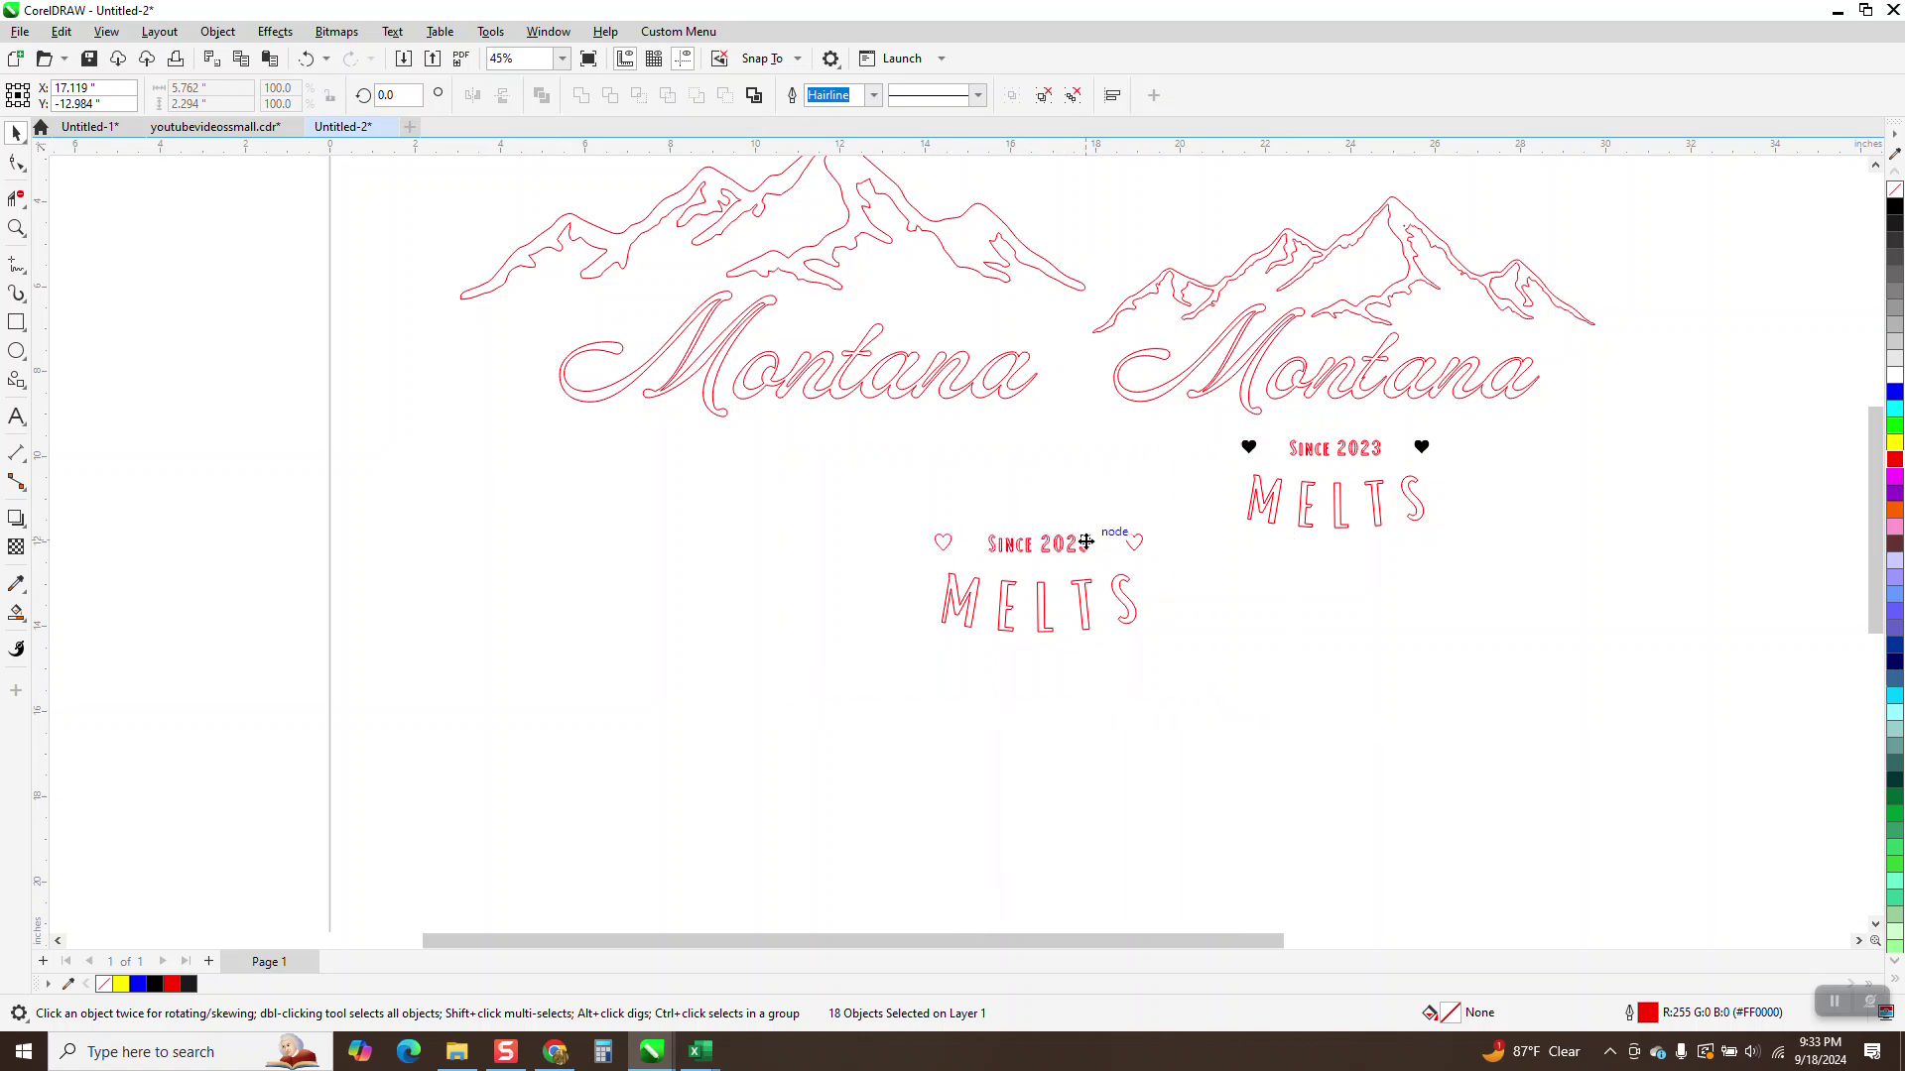
{"action": "left_click", "coordinate": [1004, 561]}
{"action": "left_click", "coordinate": [992, 549]}
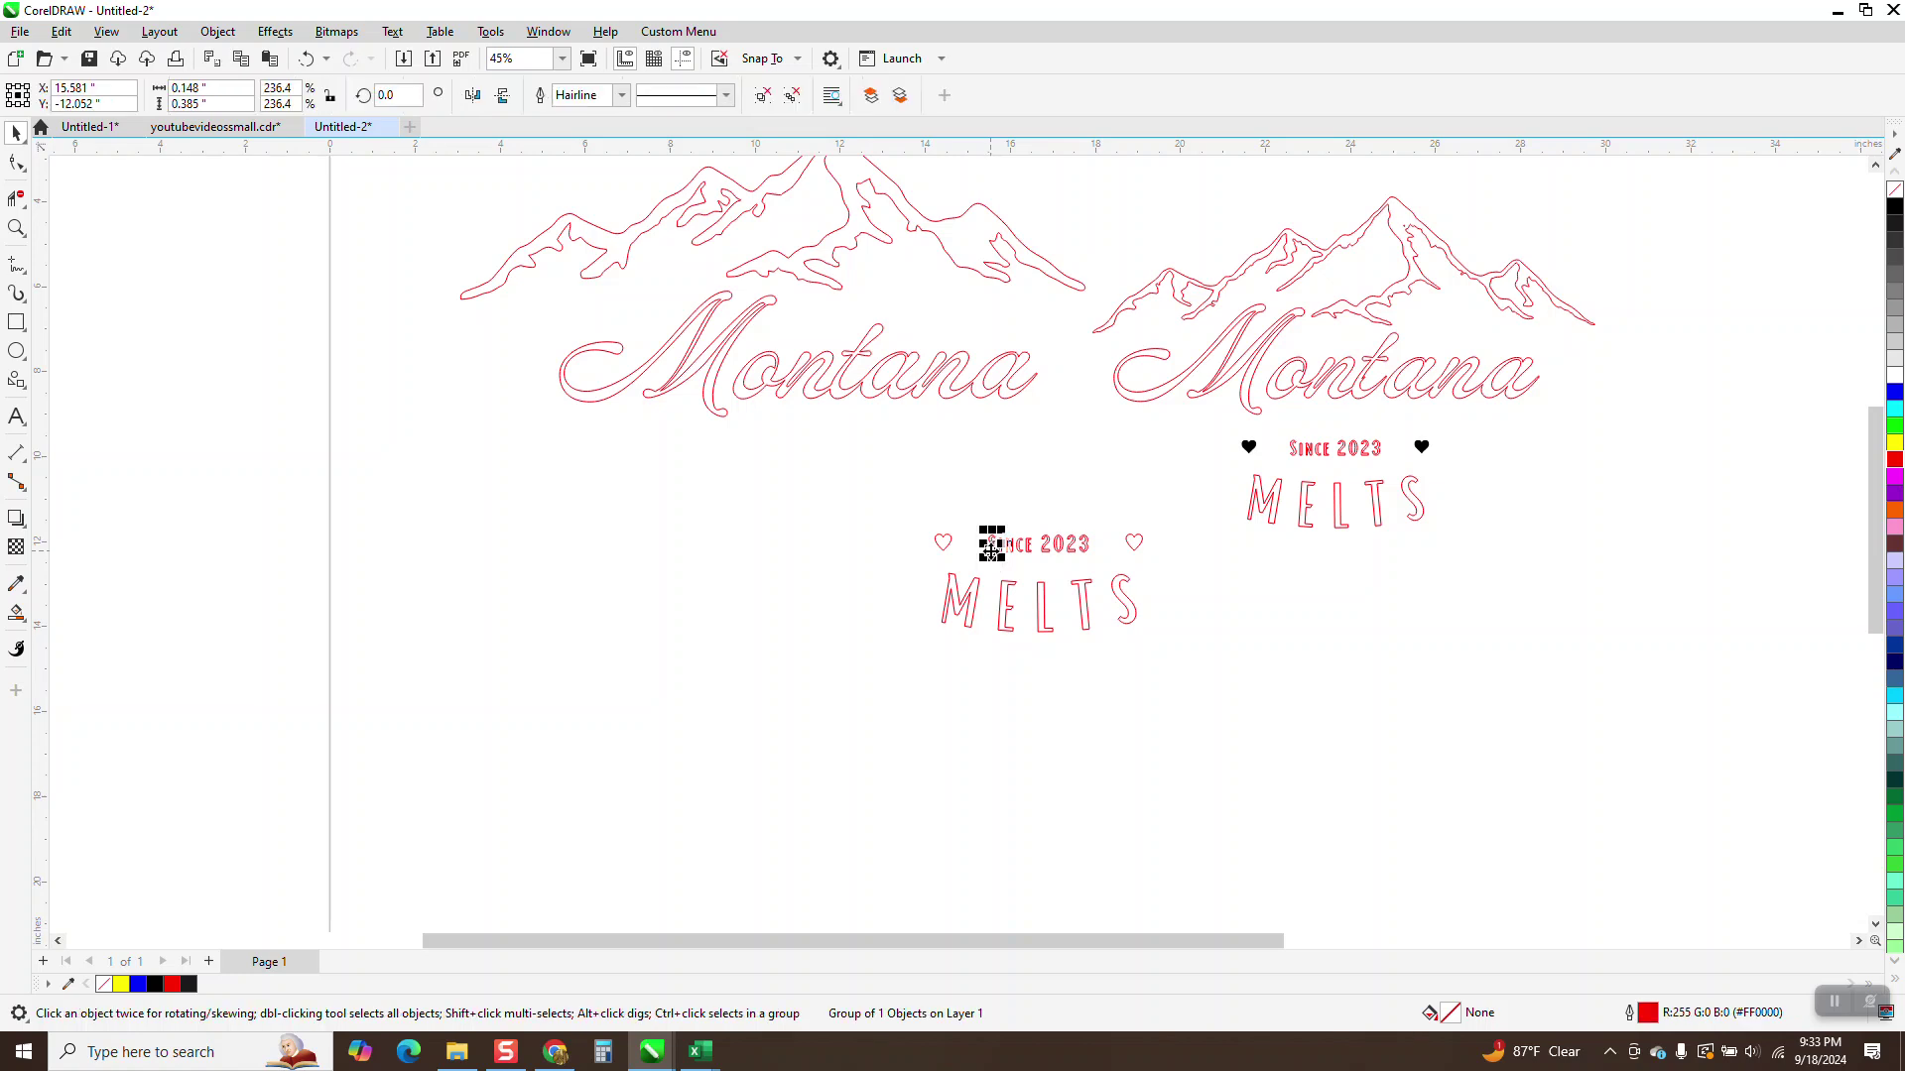
{"action": "left_click", "coordinate": [1020, 547]}
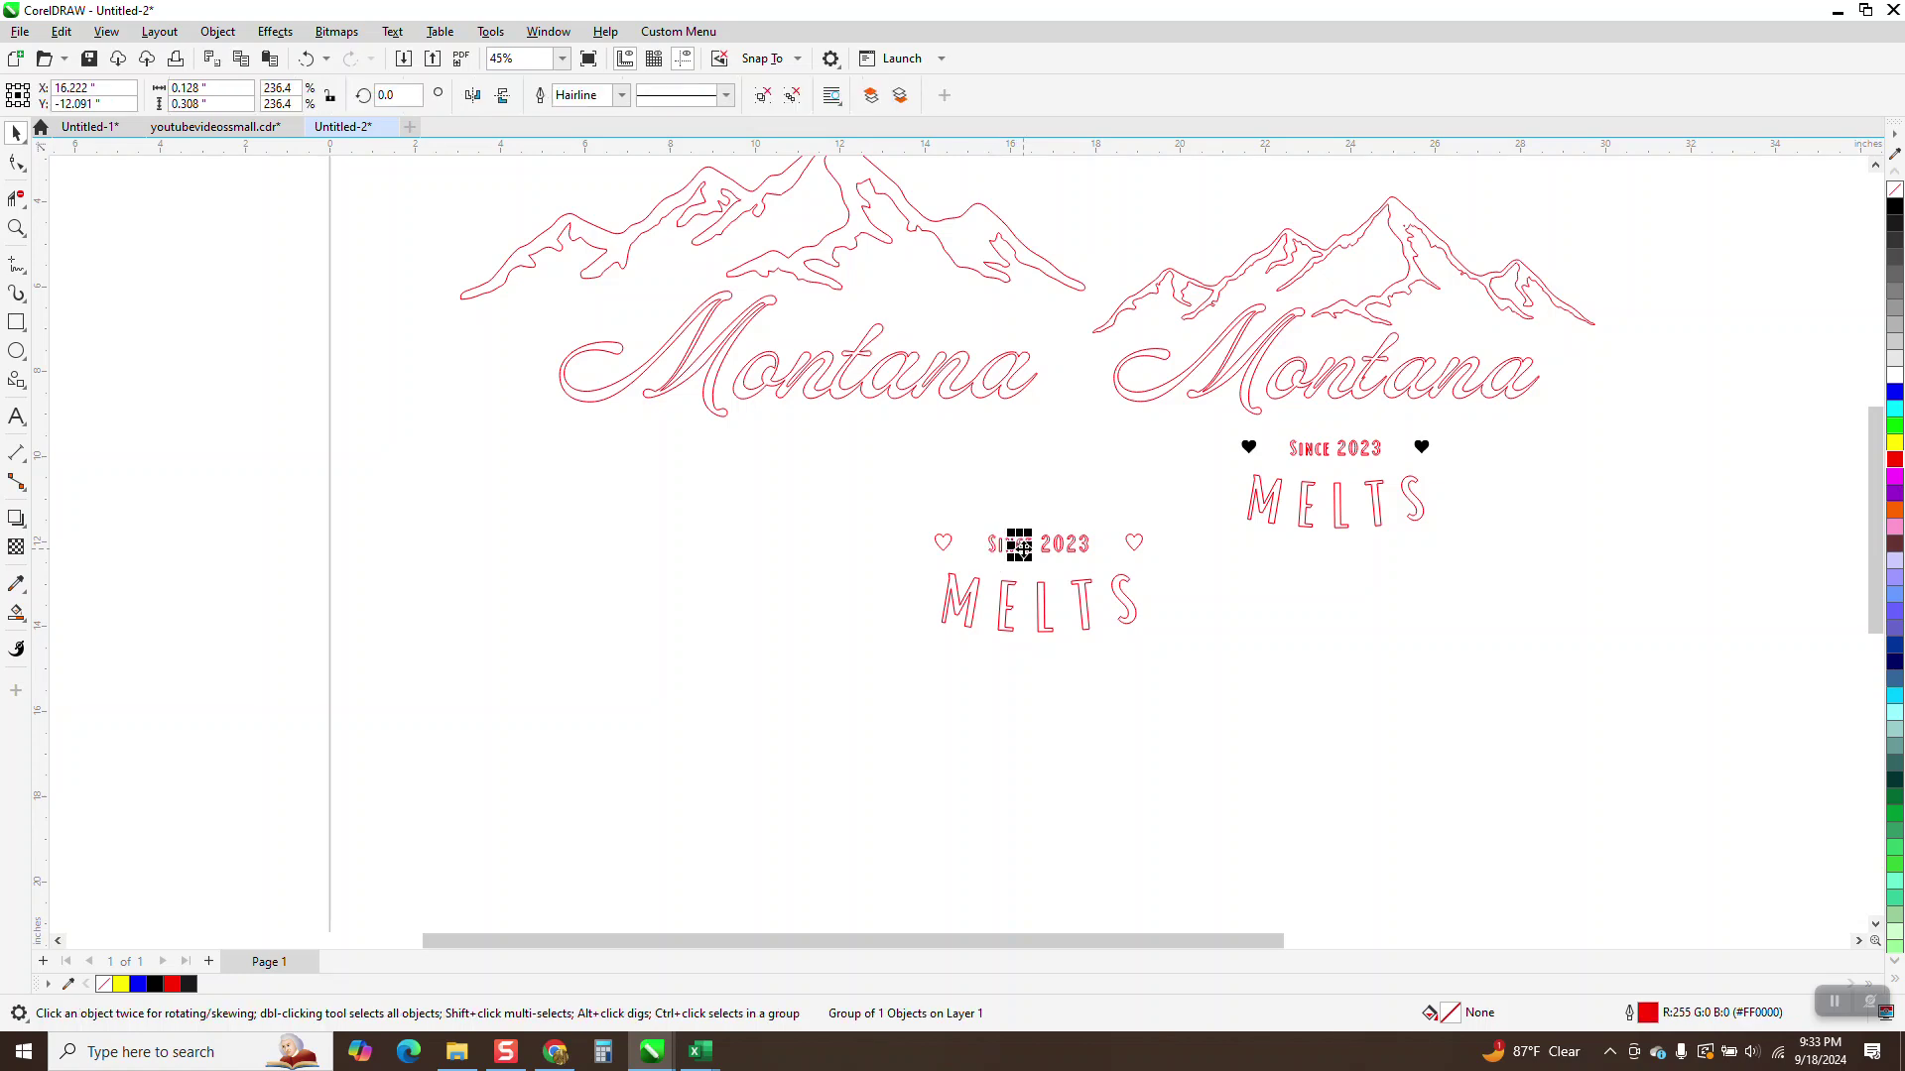
{"action": "left_click", "coordinate": [944, 542]}
{"action": "left_click", "coordinate": [954, 603]}
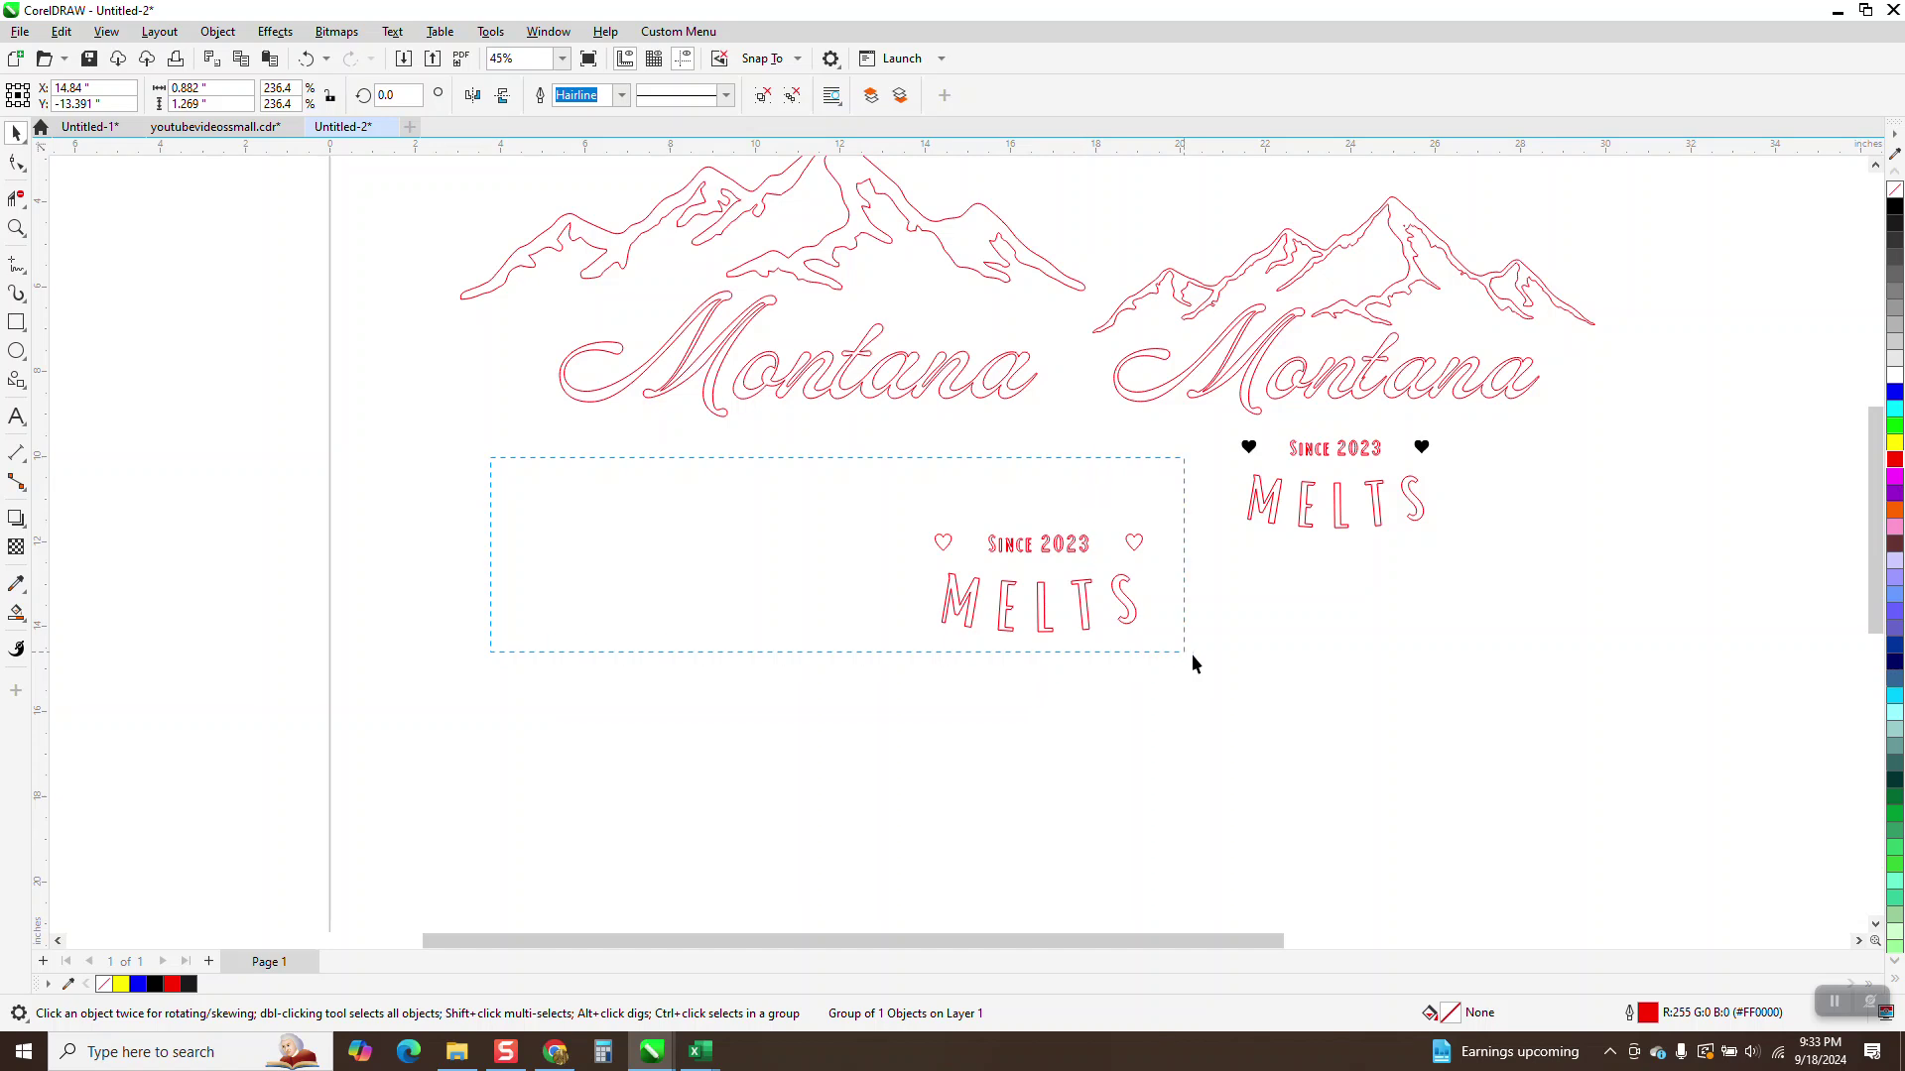
{"action": "left_click_drag", "start_coordinate": [1239, 685], "coordinate": [1230, 681]}
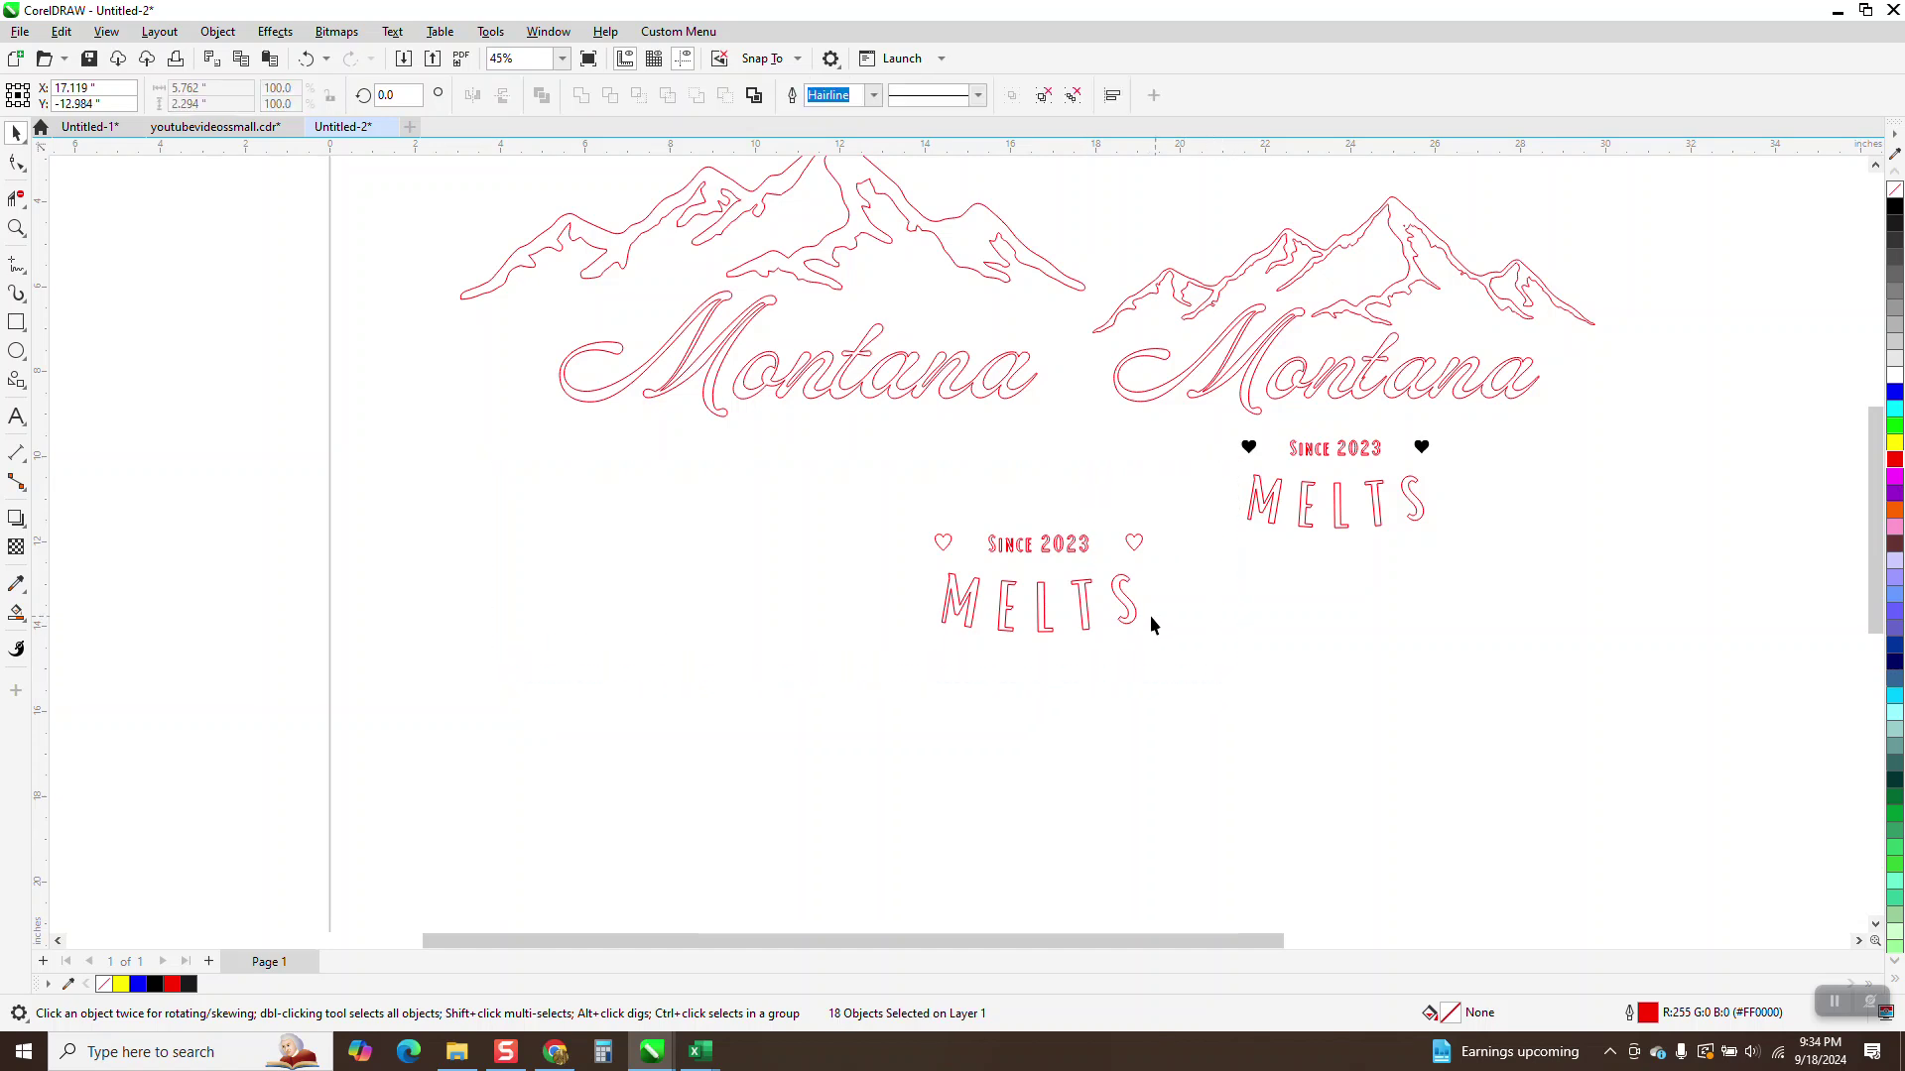
{"action": "scroll", "coordinate": [1151, 615], "scroll_direction": "down", "scroll_amount": 1}
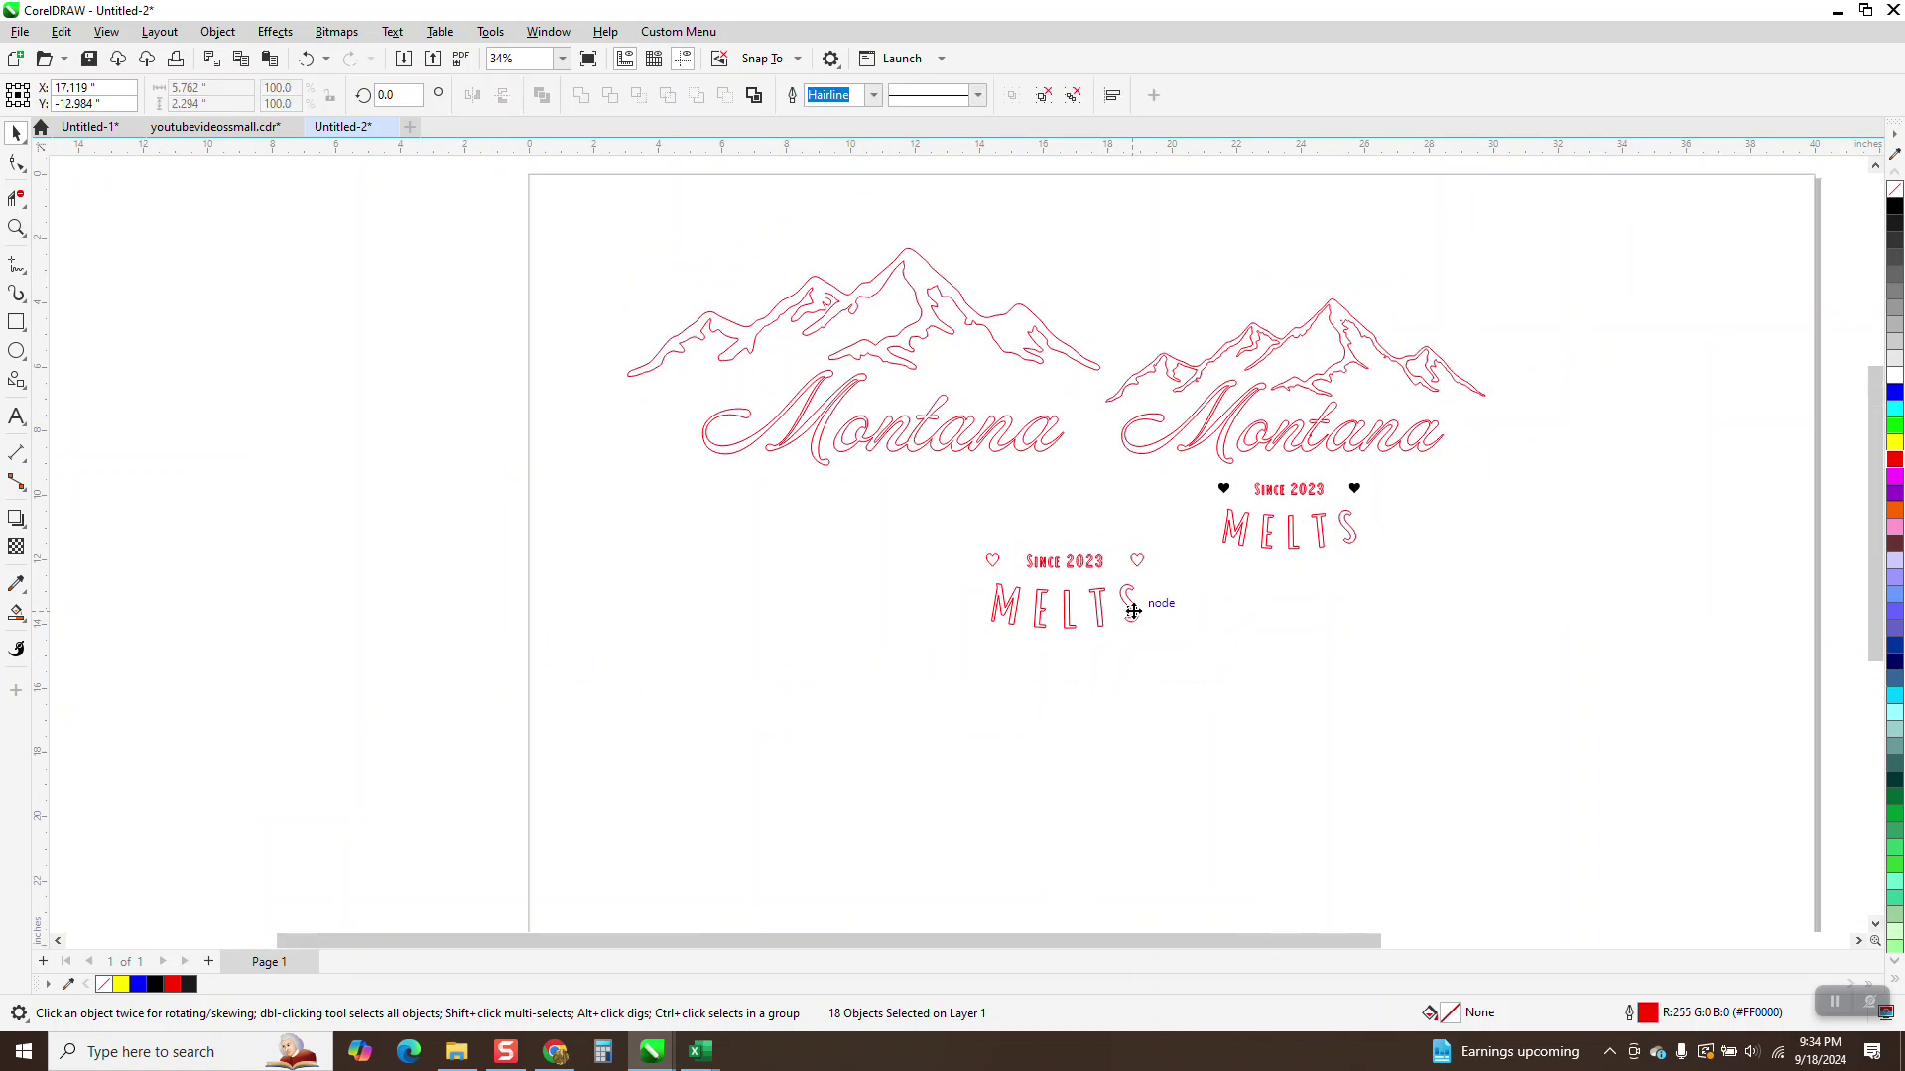
{"action": "left_click", "coordinate": [16, 228]}
Smart-fill the outline M and E of MELTS and nudge each fill left.
{"action": "left_click_drag", "start_coordinate": [952, 524], "coordinate": [1183, 668]}
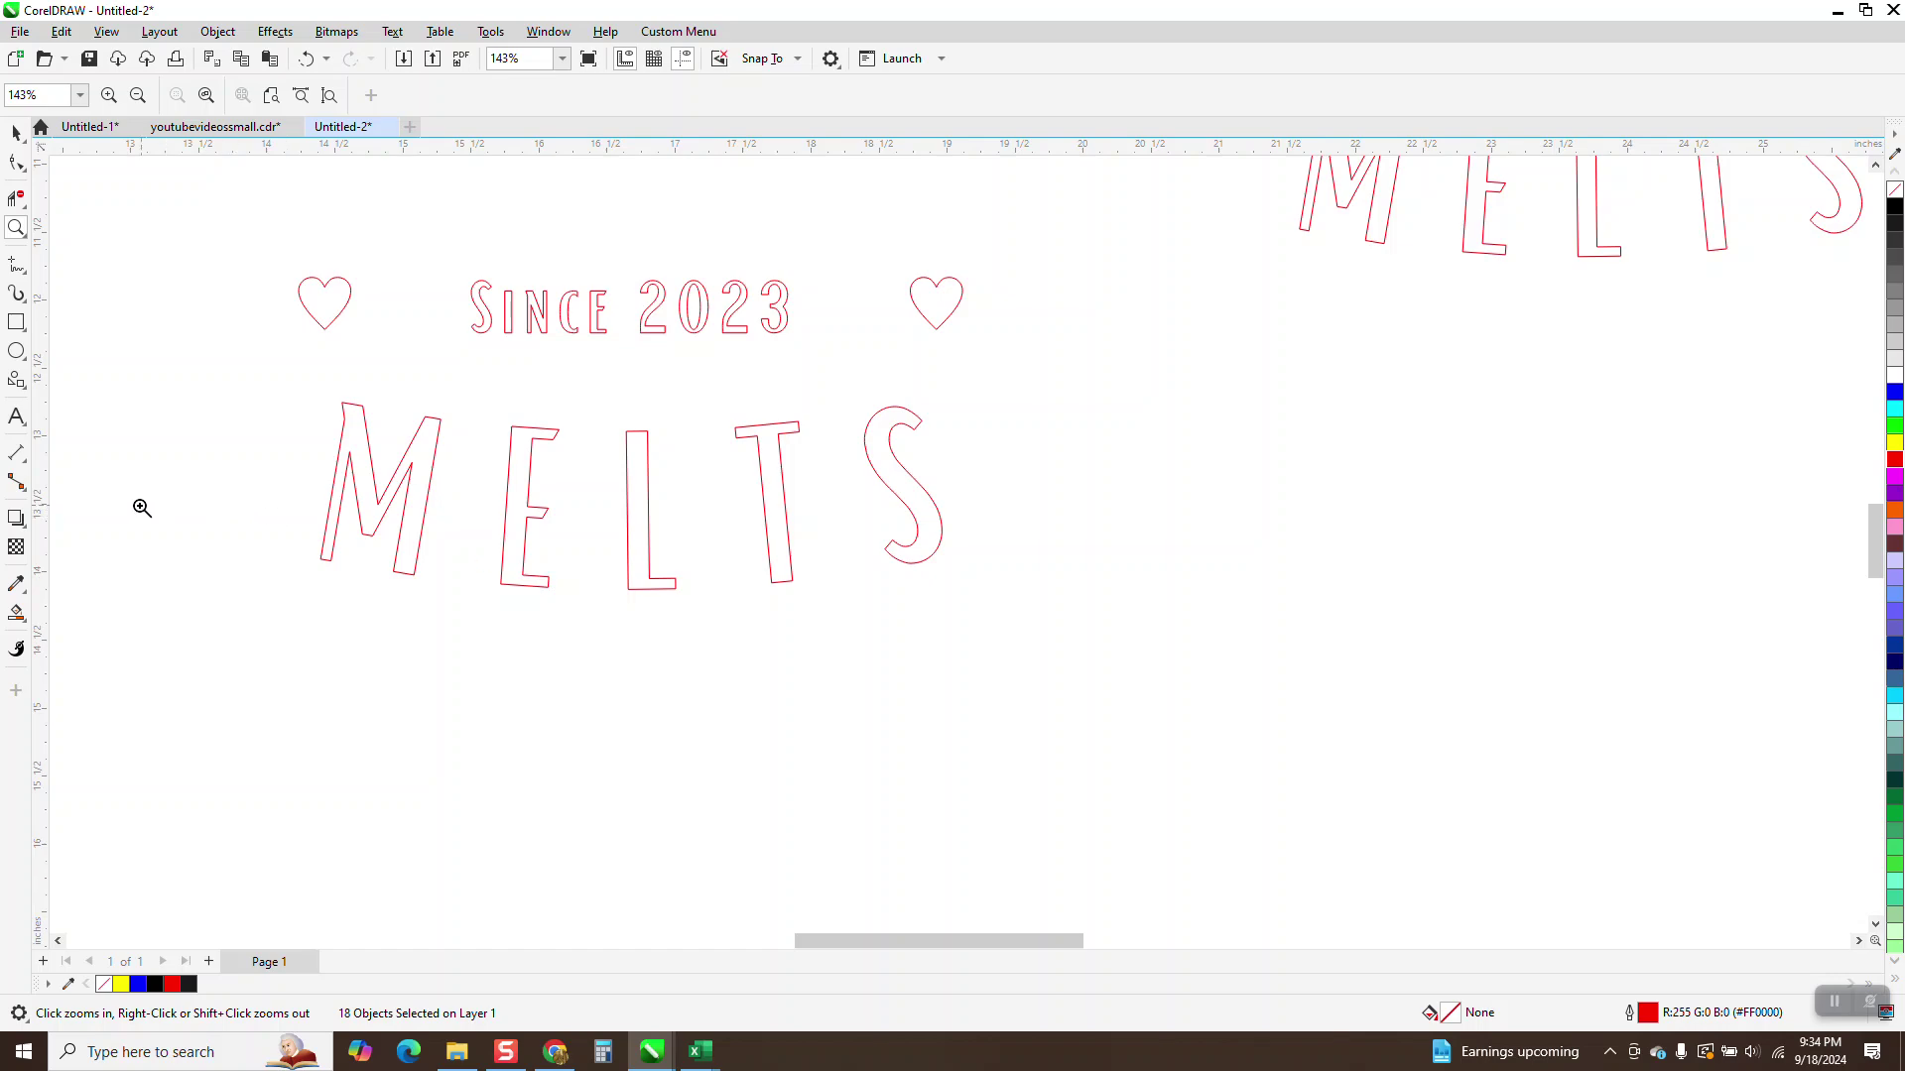
{"action": "scroll", "coordinate": [551, 623], "scroll_direction": "down", "scroll_amount": 2}
{"action": "left_click", "coordinate": [17, 615]}
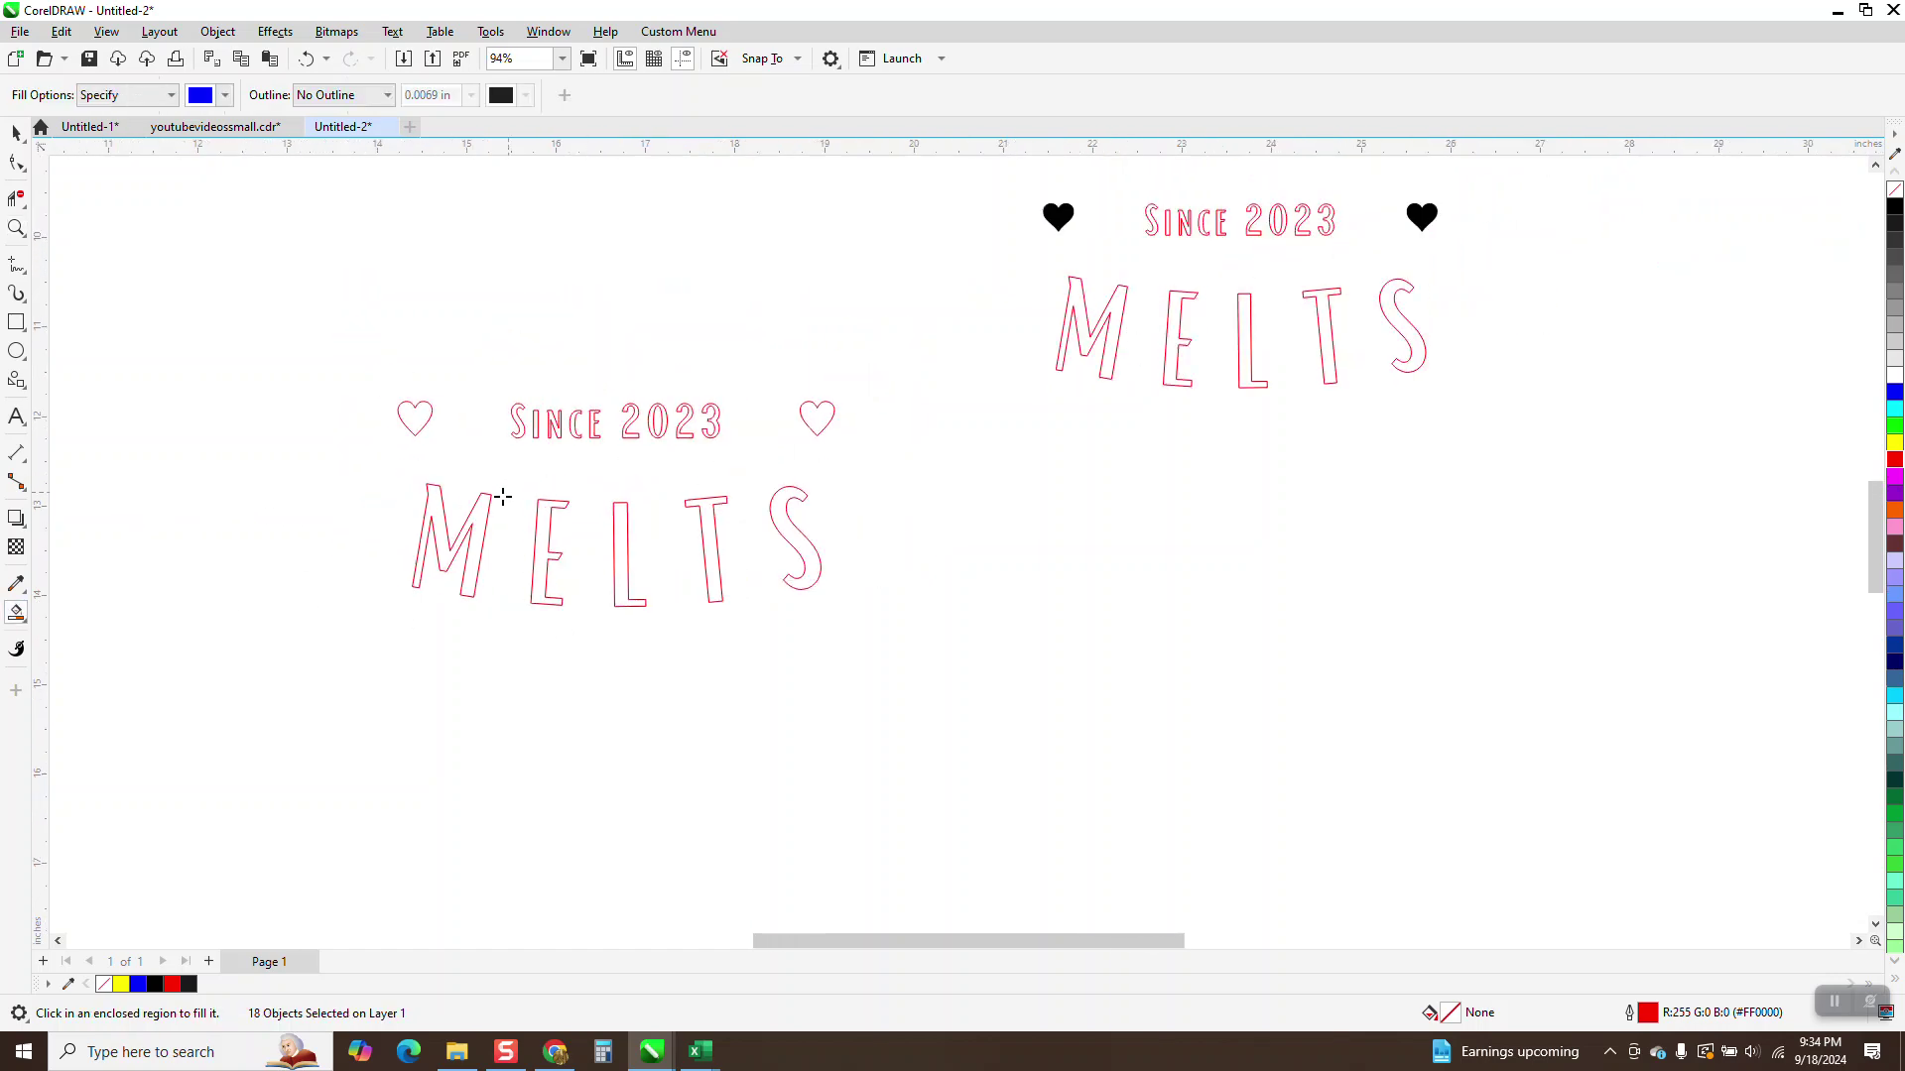
{"action": "left_click", "coordinate": [439, 536]}
{"action": "scroll", "coordinate": [446, 413], "scroll_direction": "down", "scroll_amount": 4}
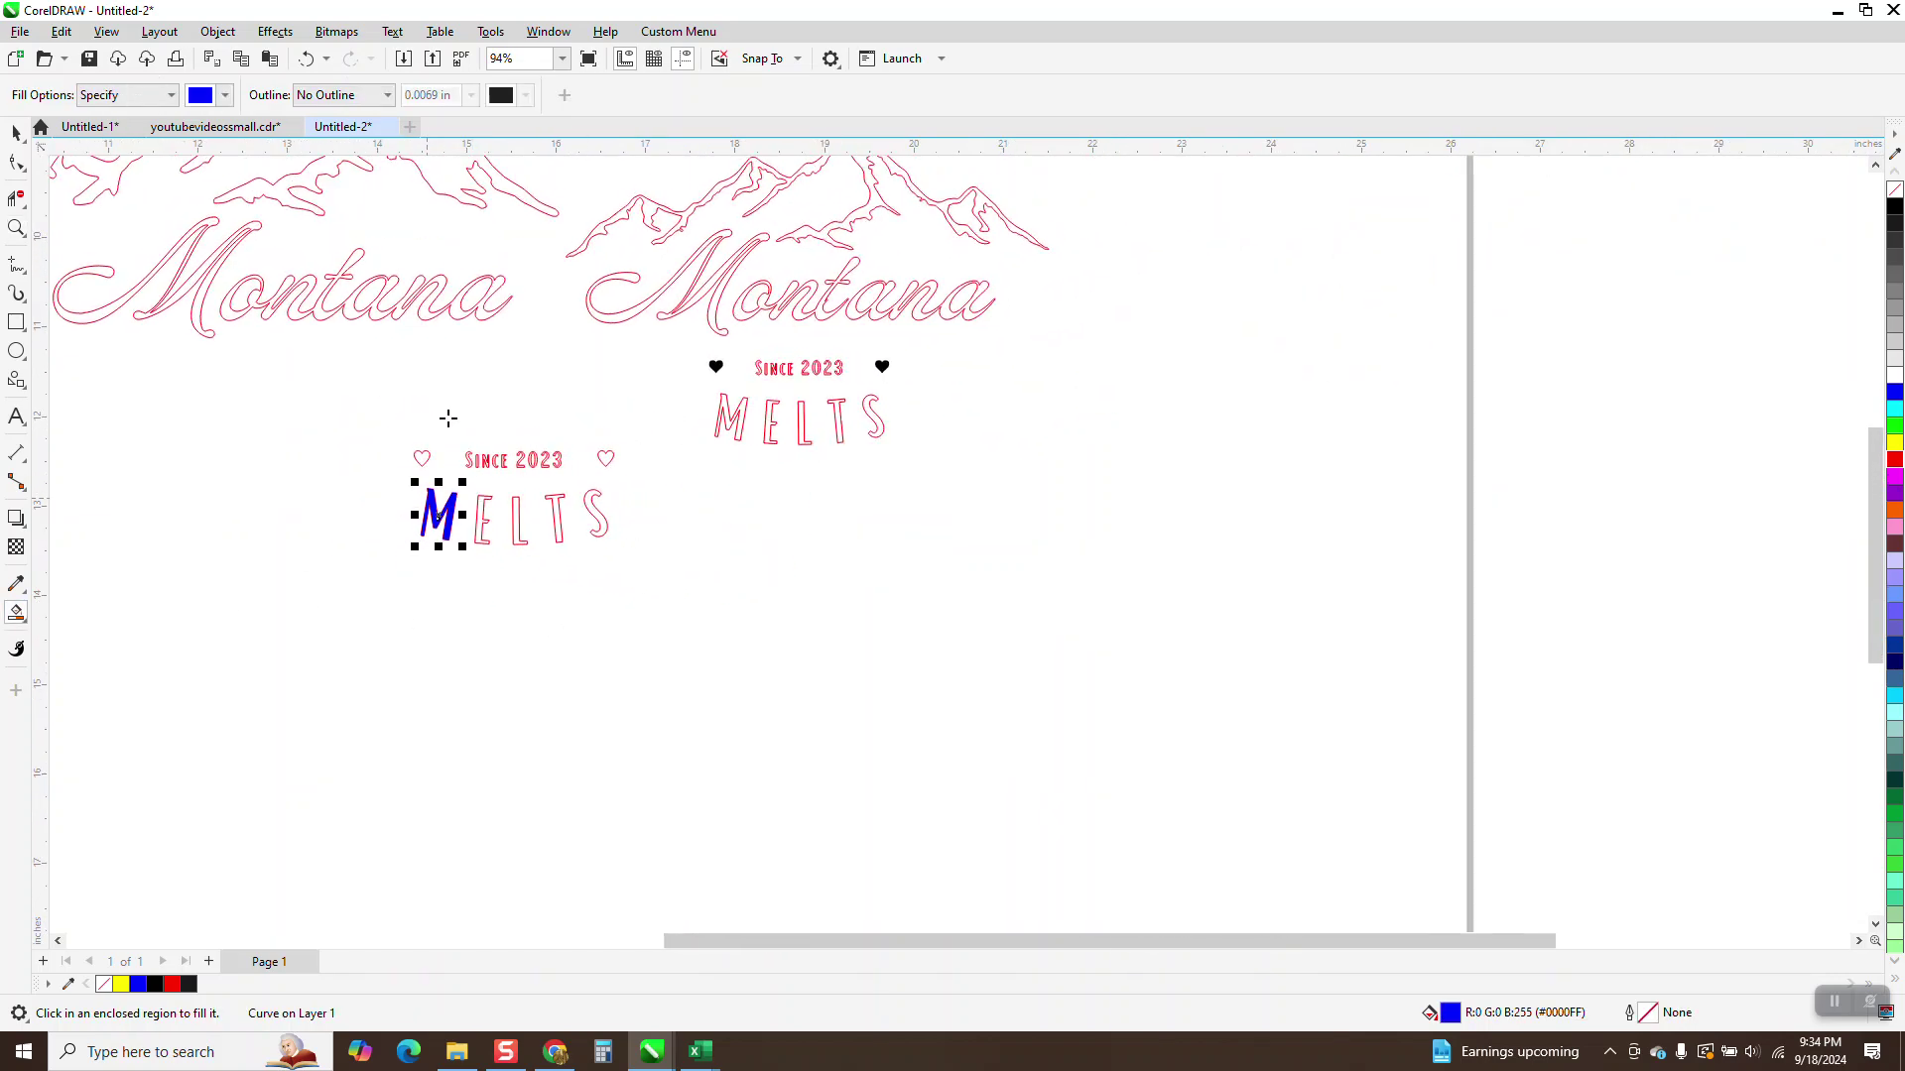
{"action": "key", "text": "Left"}
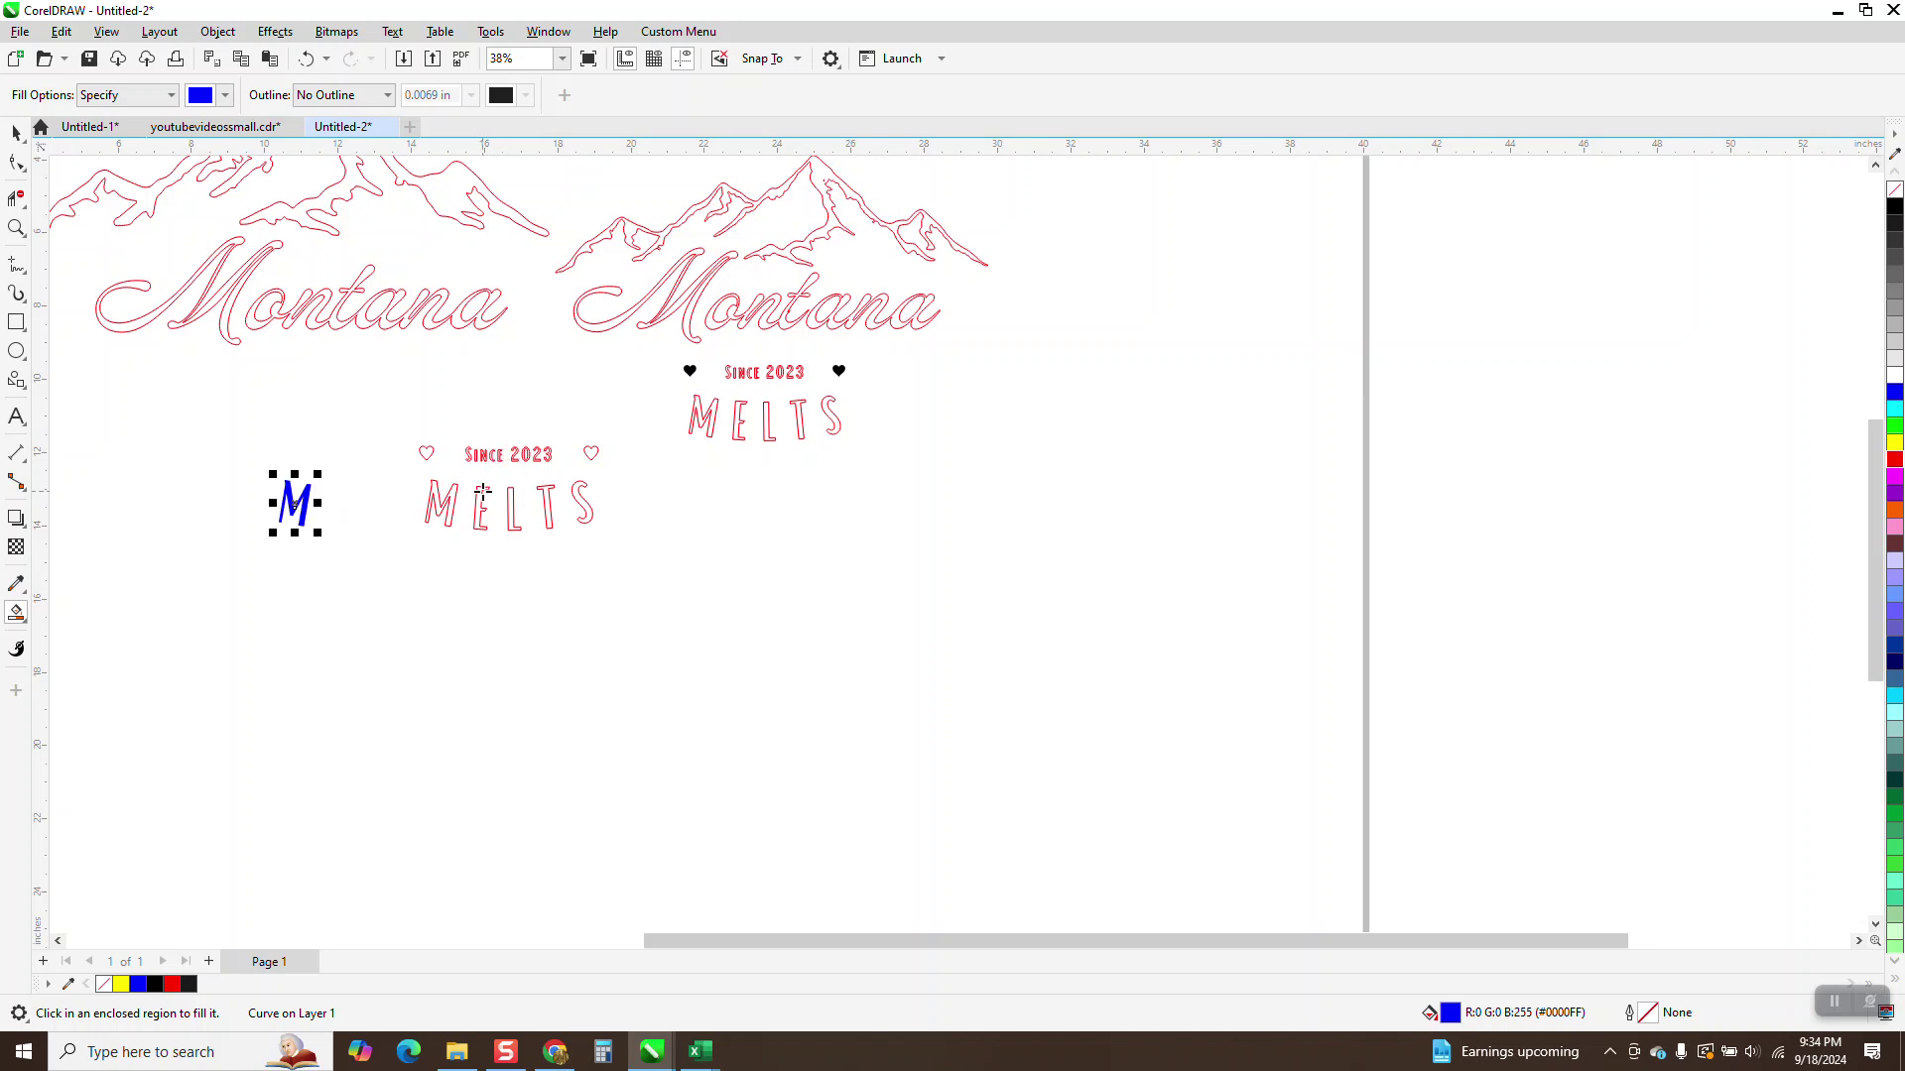
{"action": "left_click", "coordinate": [481, 503]}
{"action": "key", "text": "Left"}
Smart-fill the L and T and nudge them left beside the previous letters.
{"action": "key", "text": "Left"}
{"action": "left_click", "coordinate": [514, 498]}
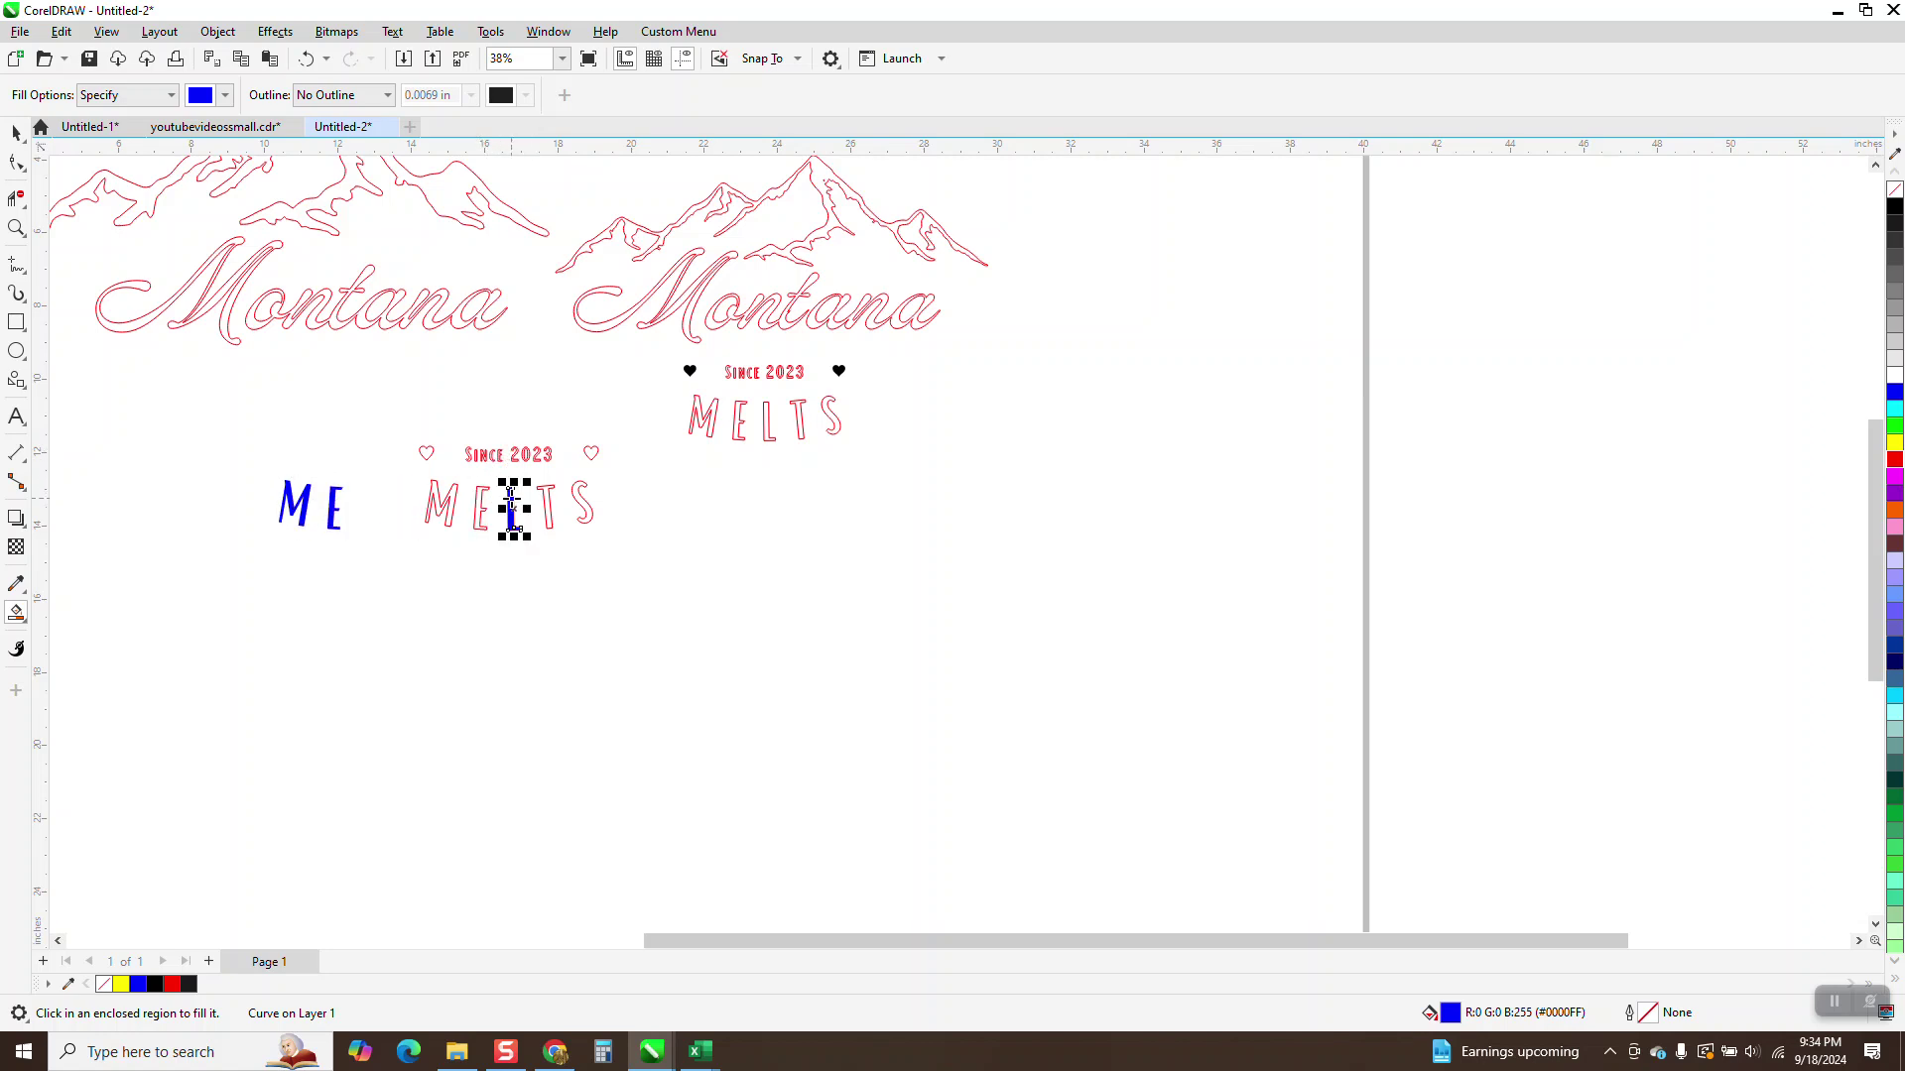
{"action": "key", "text": "Left"}
{"action": "key", "text": "Left"}
{"action": "left_click", "coordinate": [546, 498]}
{"action": "key", "text": "Left"}
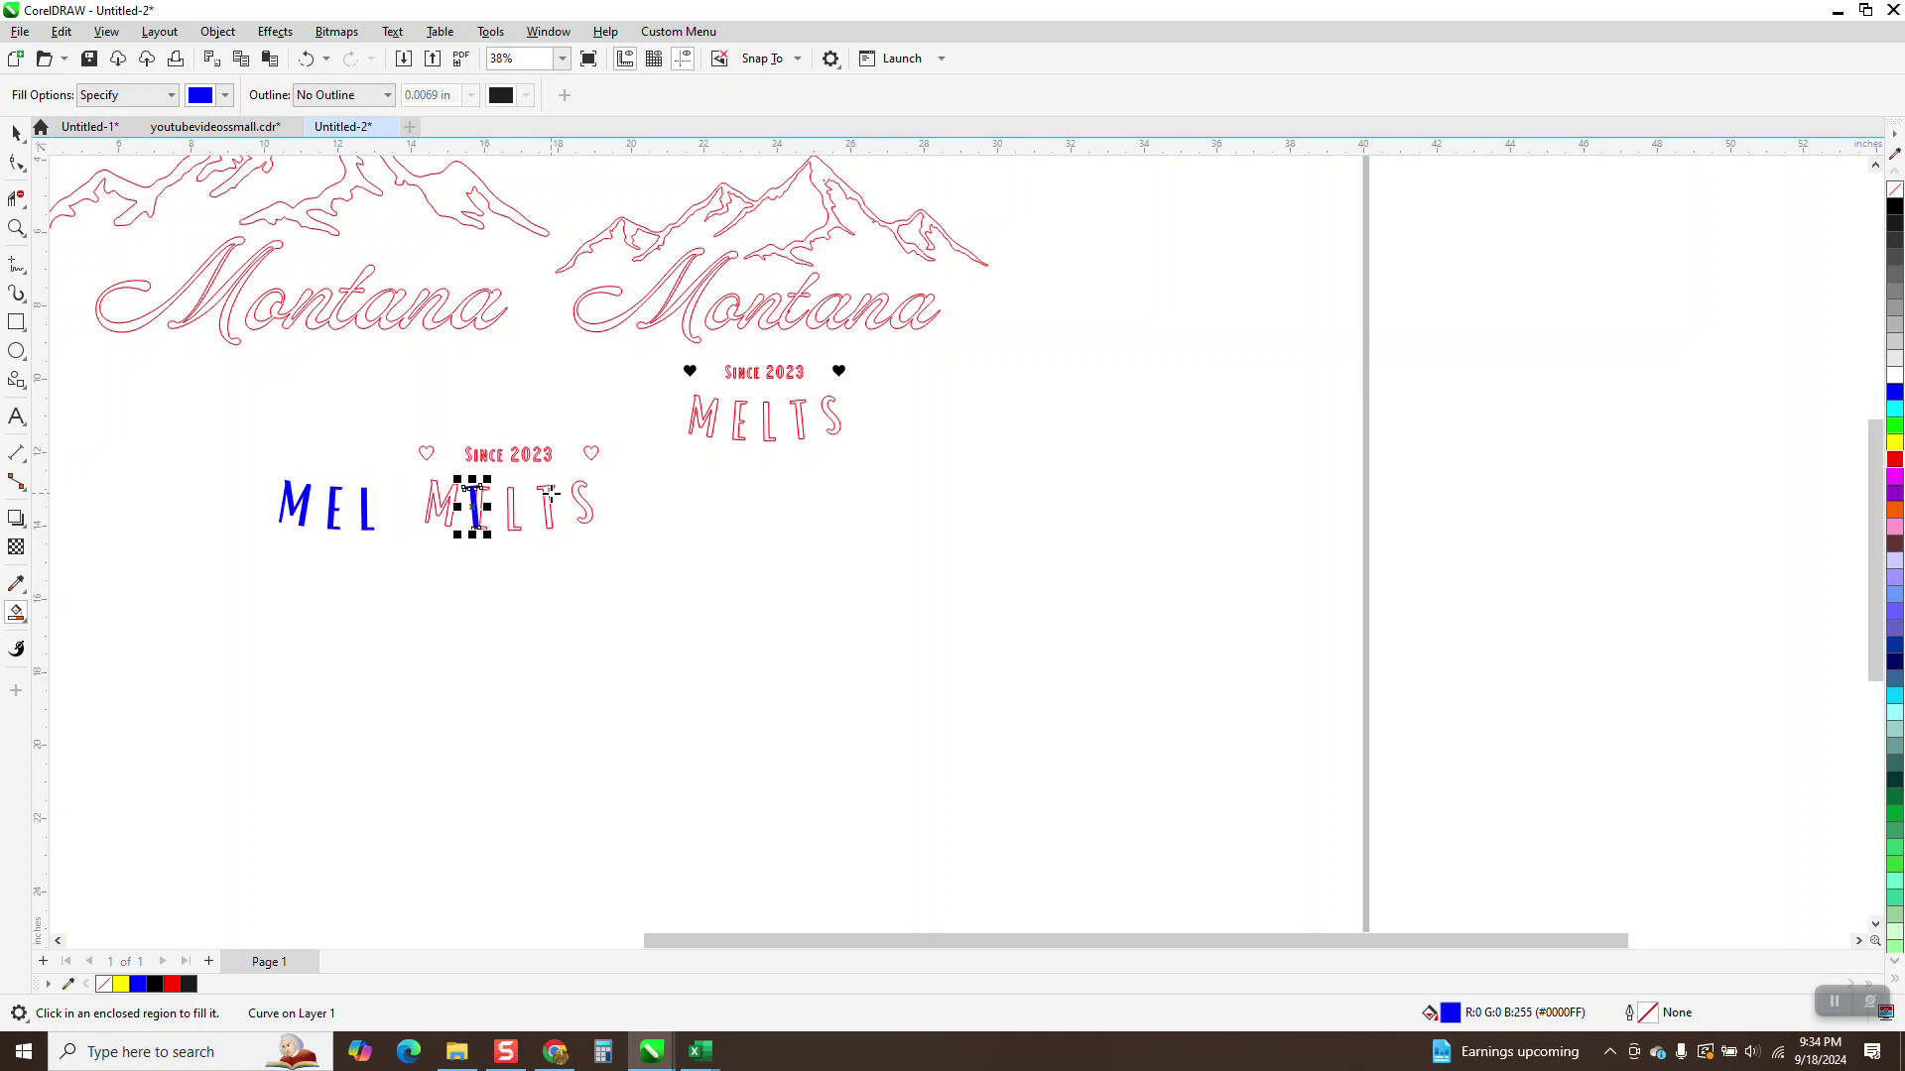
{"action": "key", "text": "Left"}
{"action": "left_click", "coordinate": [580, 488]}
{"action": "key", "text": "Left"}
{"action": "key", "text": "Left"}
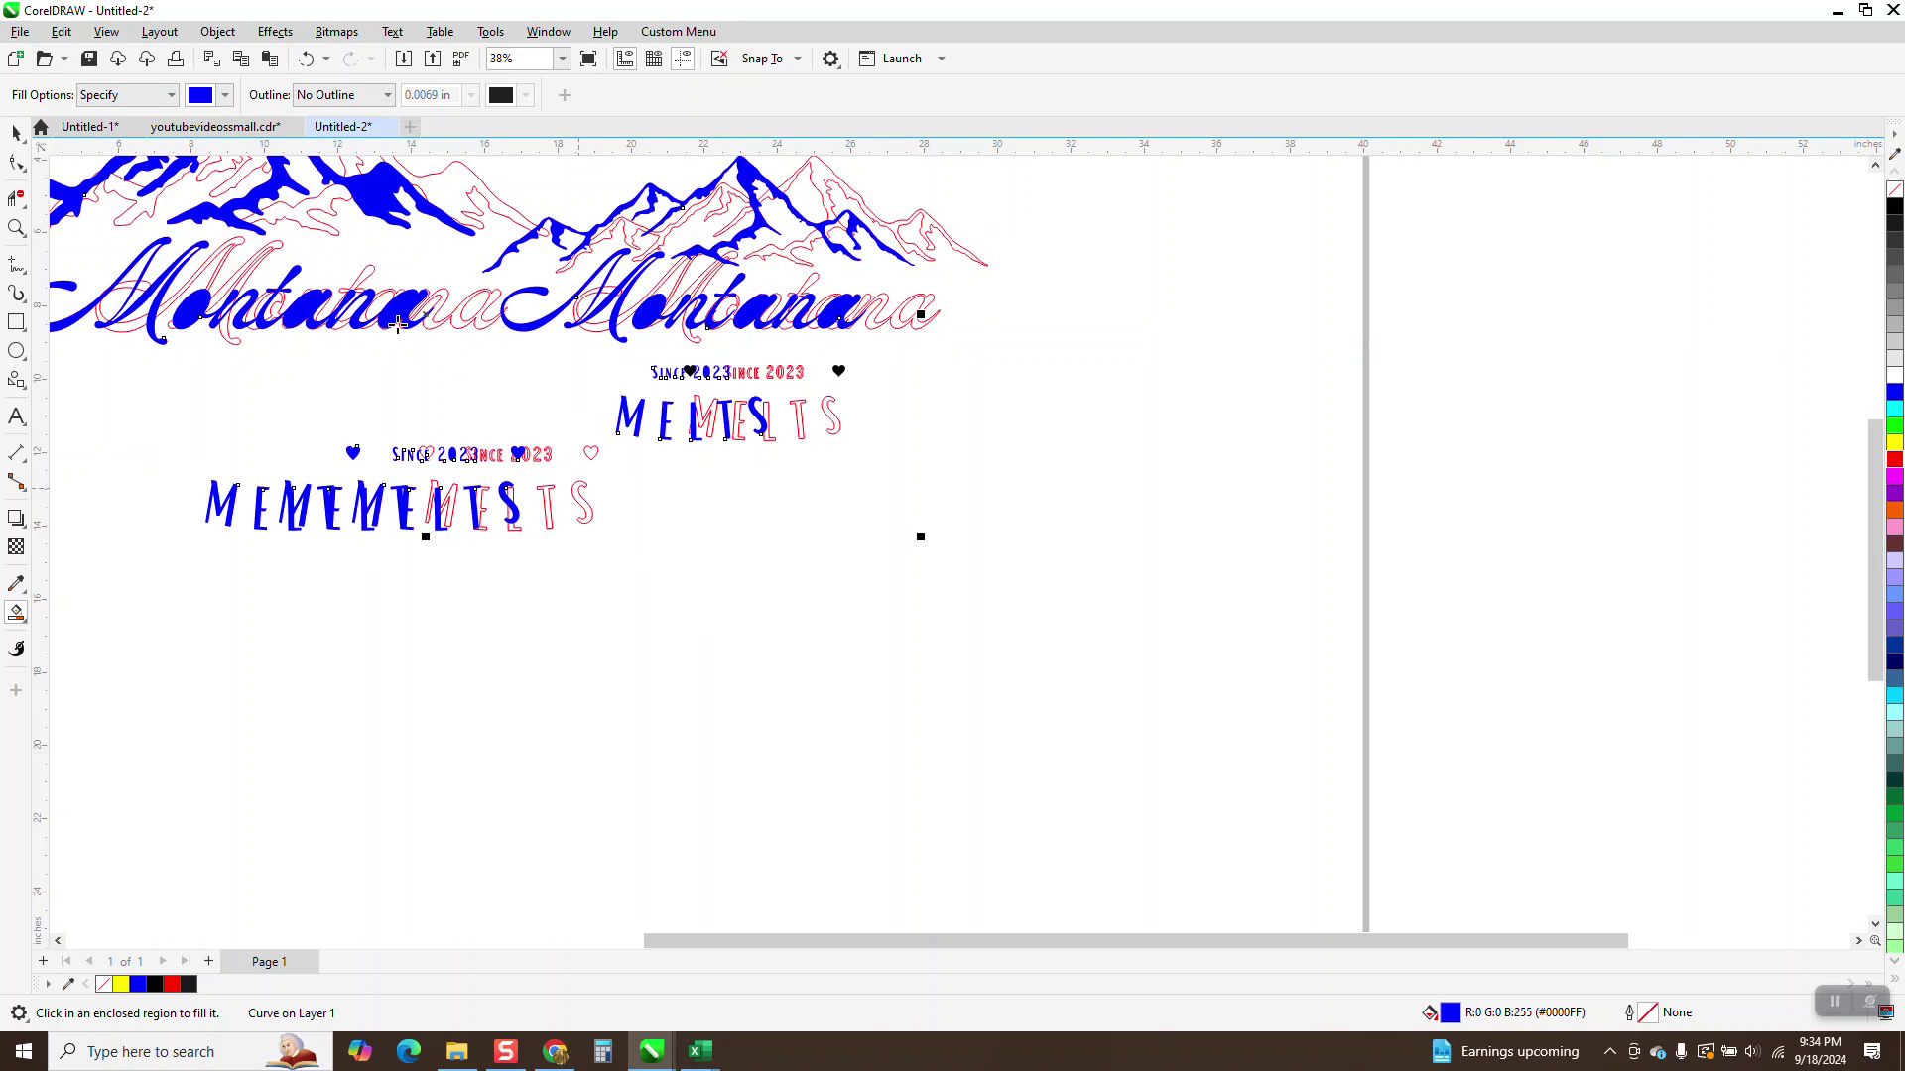
Undo the accidental whole-design fill, then smart-fill the S and nudge it beside the T.
{"action": "left_click", "coordinate": [306, 58]}
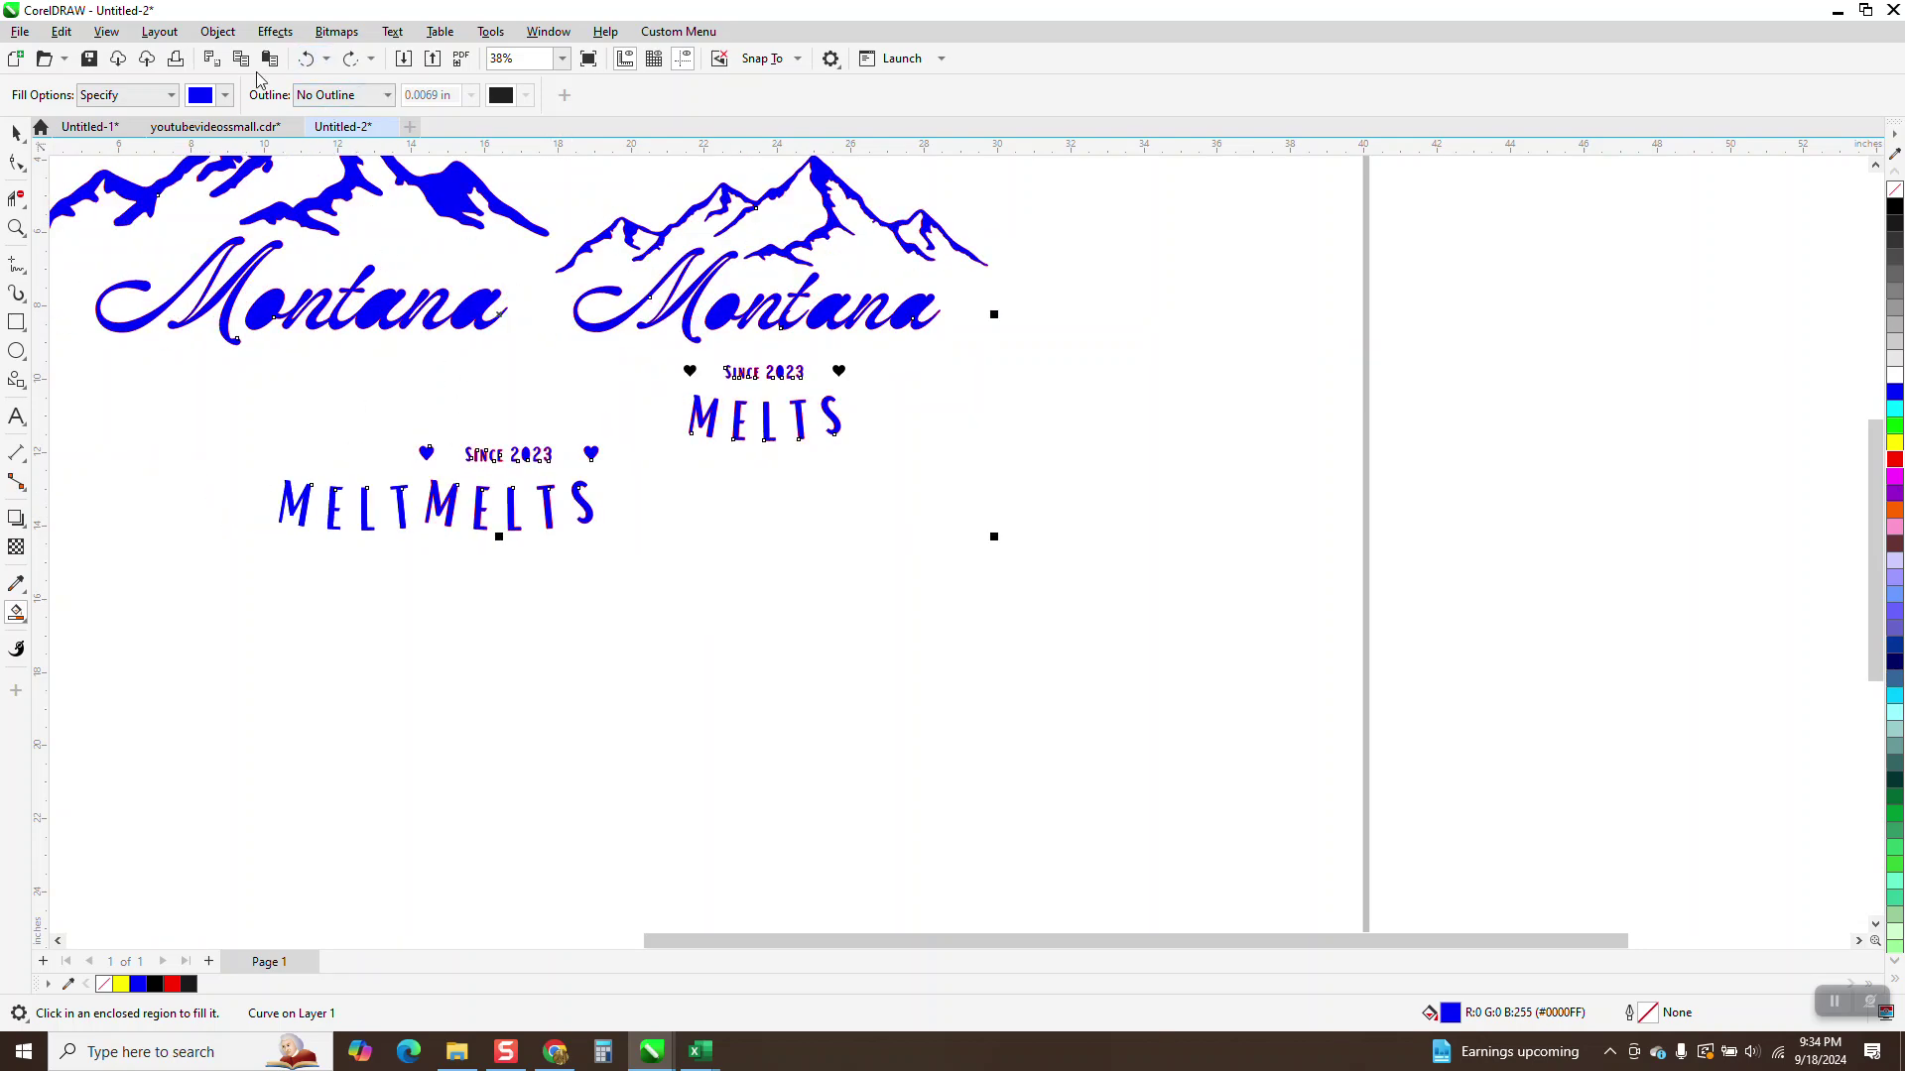
{"action": "left_click", "coordinate": [306, 59]}
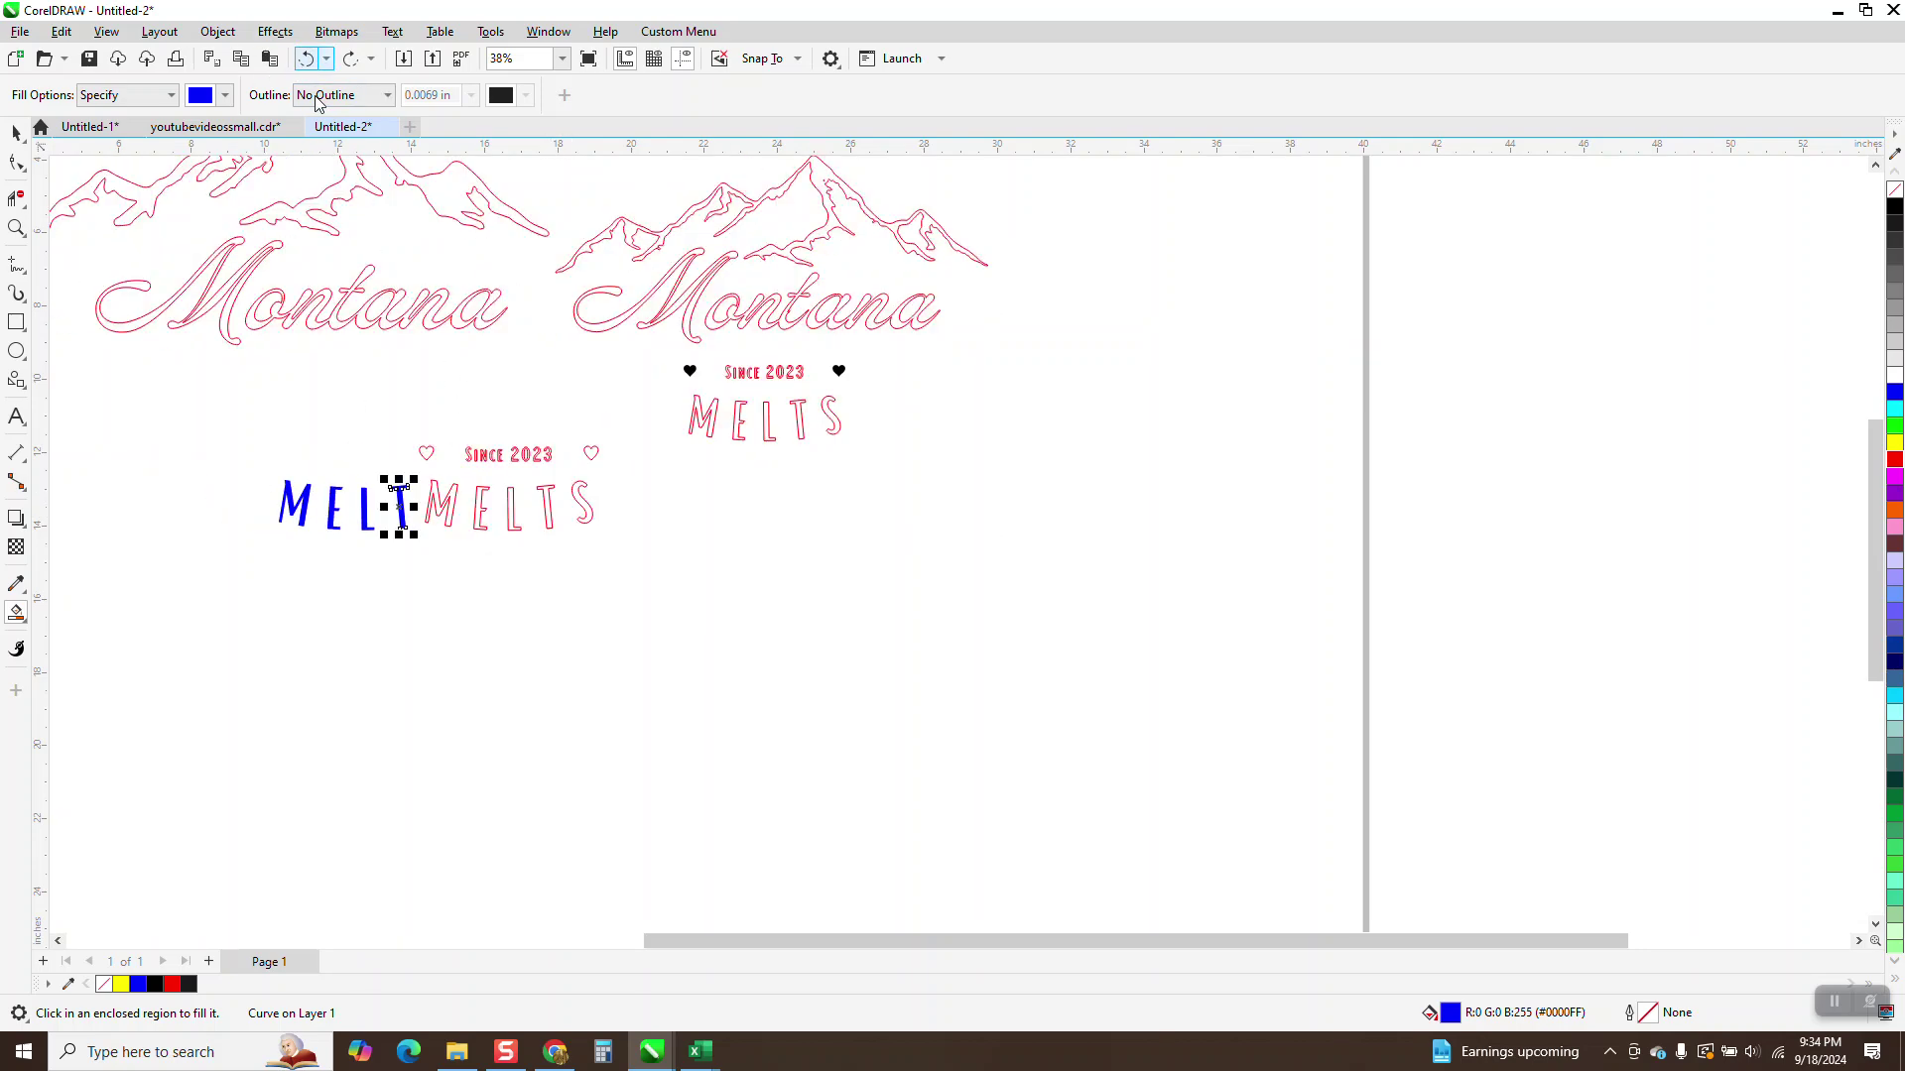
{"action": "left_click", "coordinate": [576, 492]}
{"action": "key", "text": "Left"}
{"action": "key", "text": "Left"}
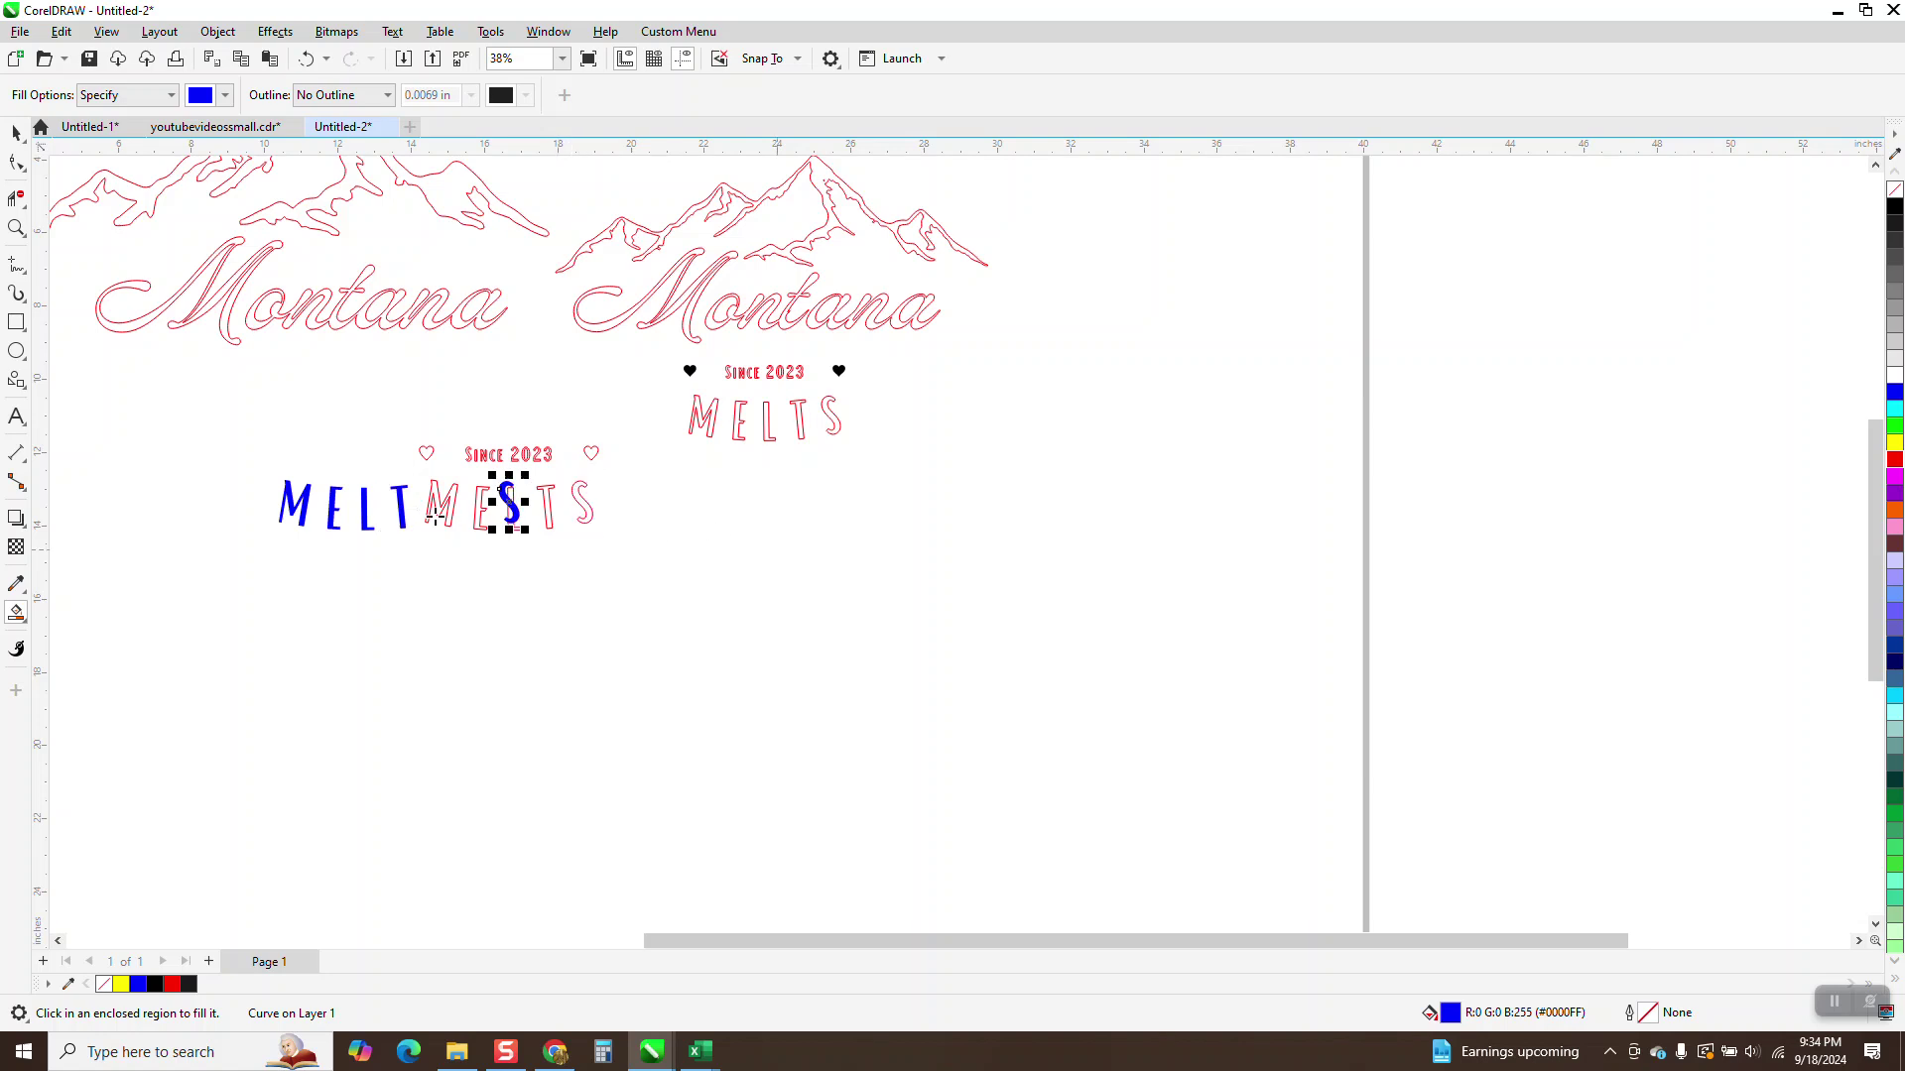
{"action": "key", "text": "Left"}
{"action": "key", "text": "Left"}
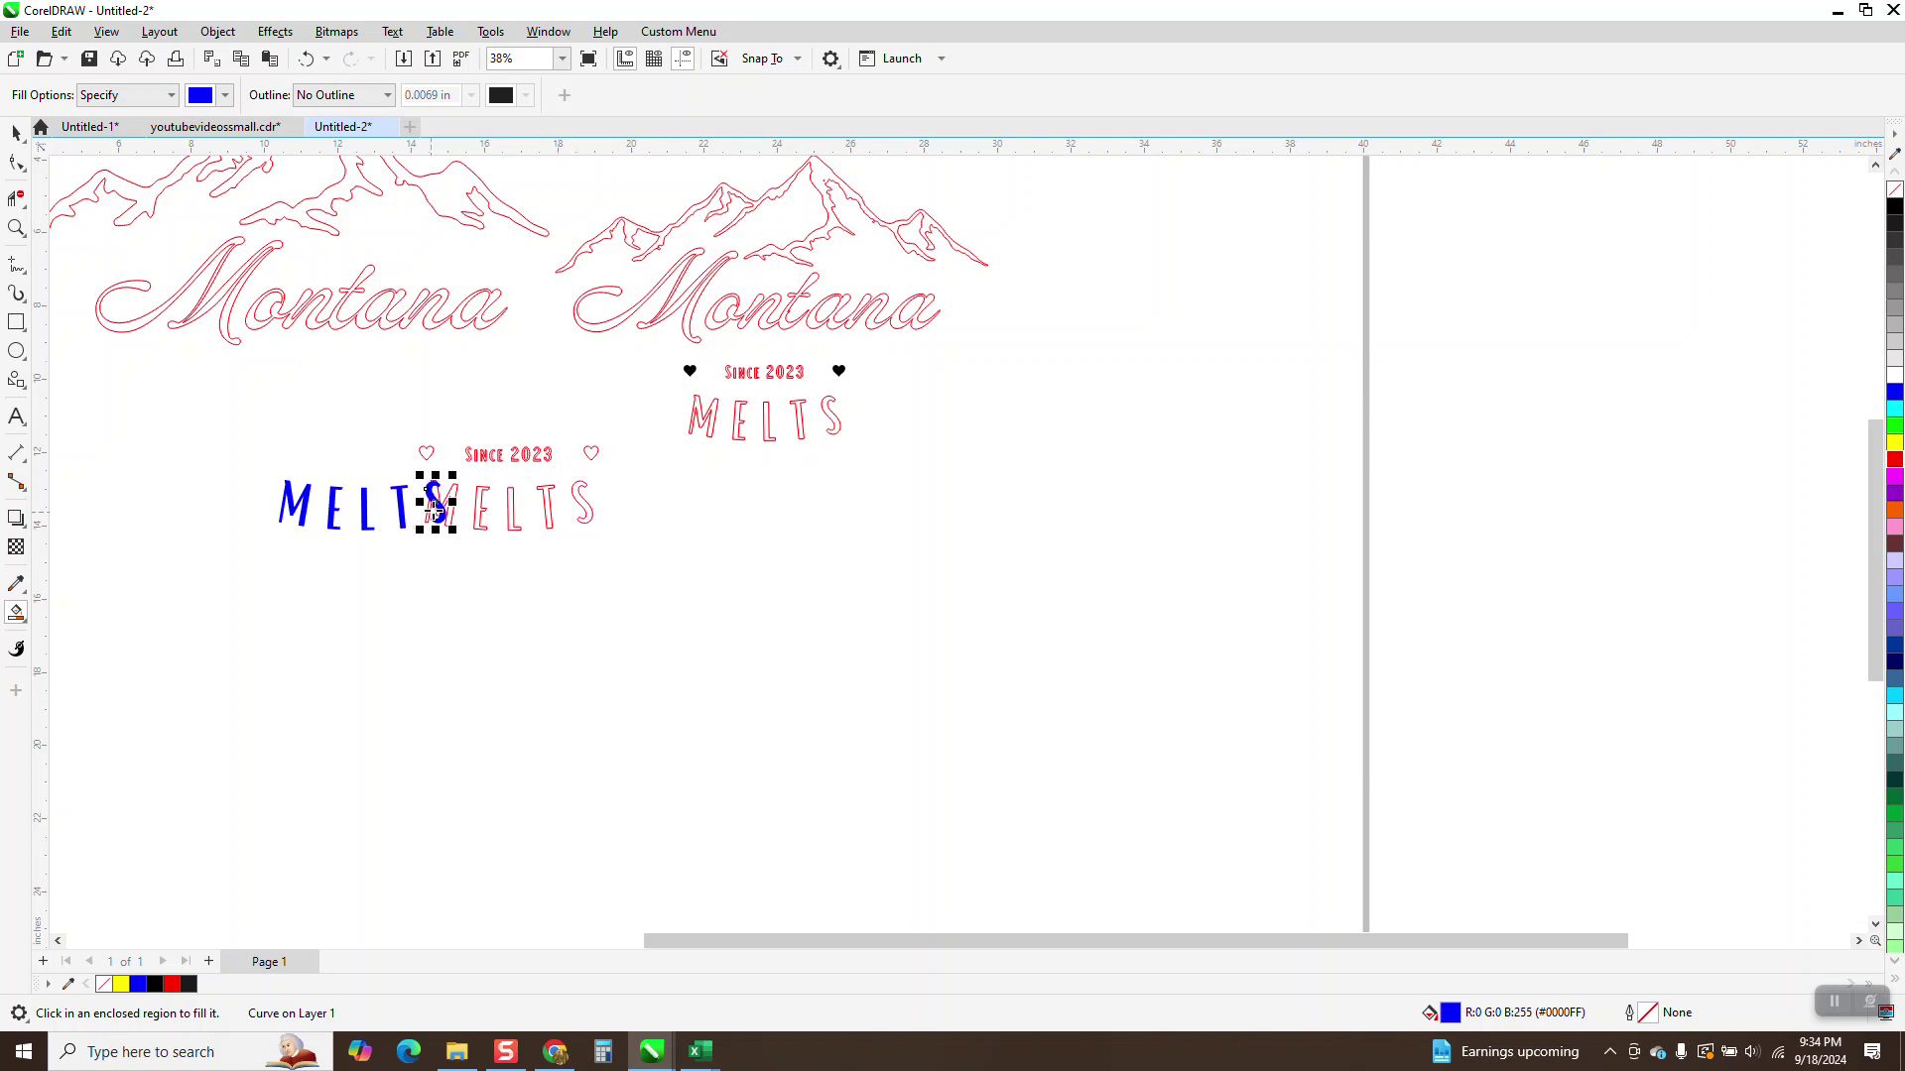
Shift the blue MELTS fills further left and nudge the outline M back into place.
{"action": "left_click", "coordinate": [16, 132]}
{"action": "left_click_drag", "start_coordinate": [263, 447], "coordinate": [474, 562]}
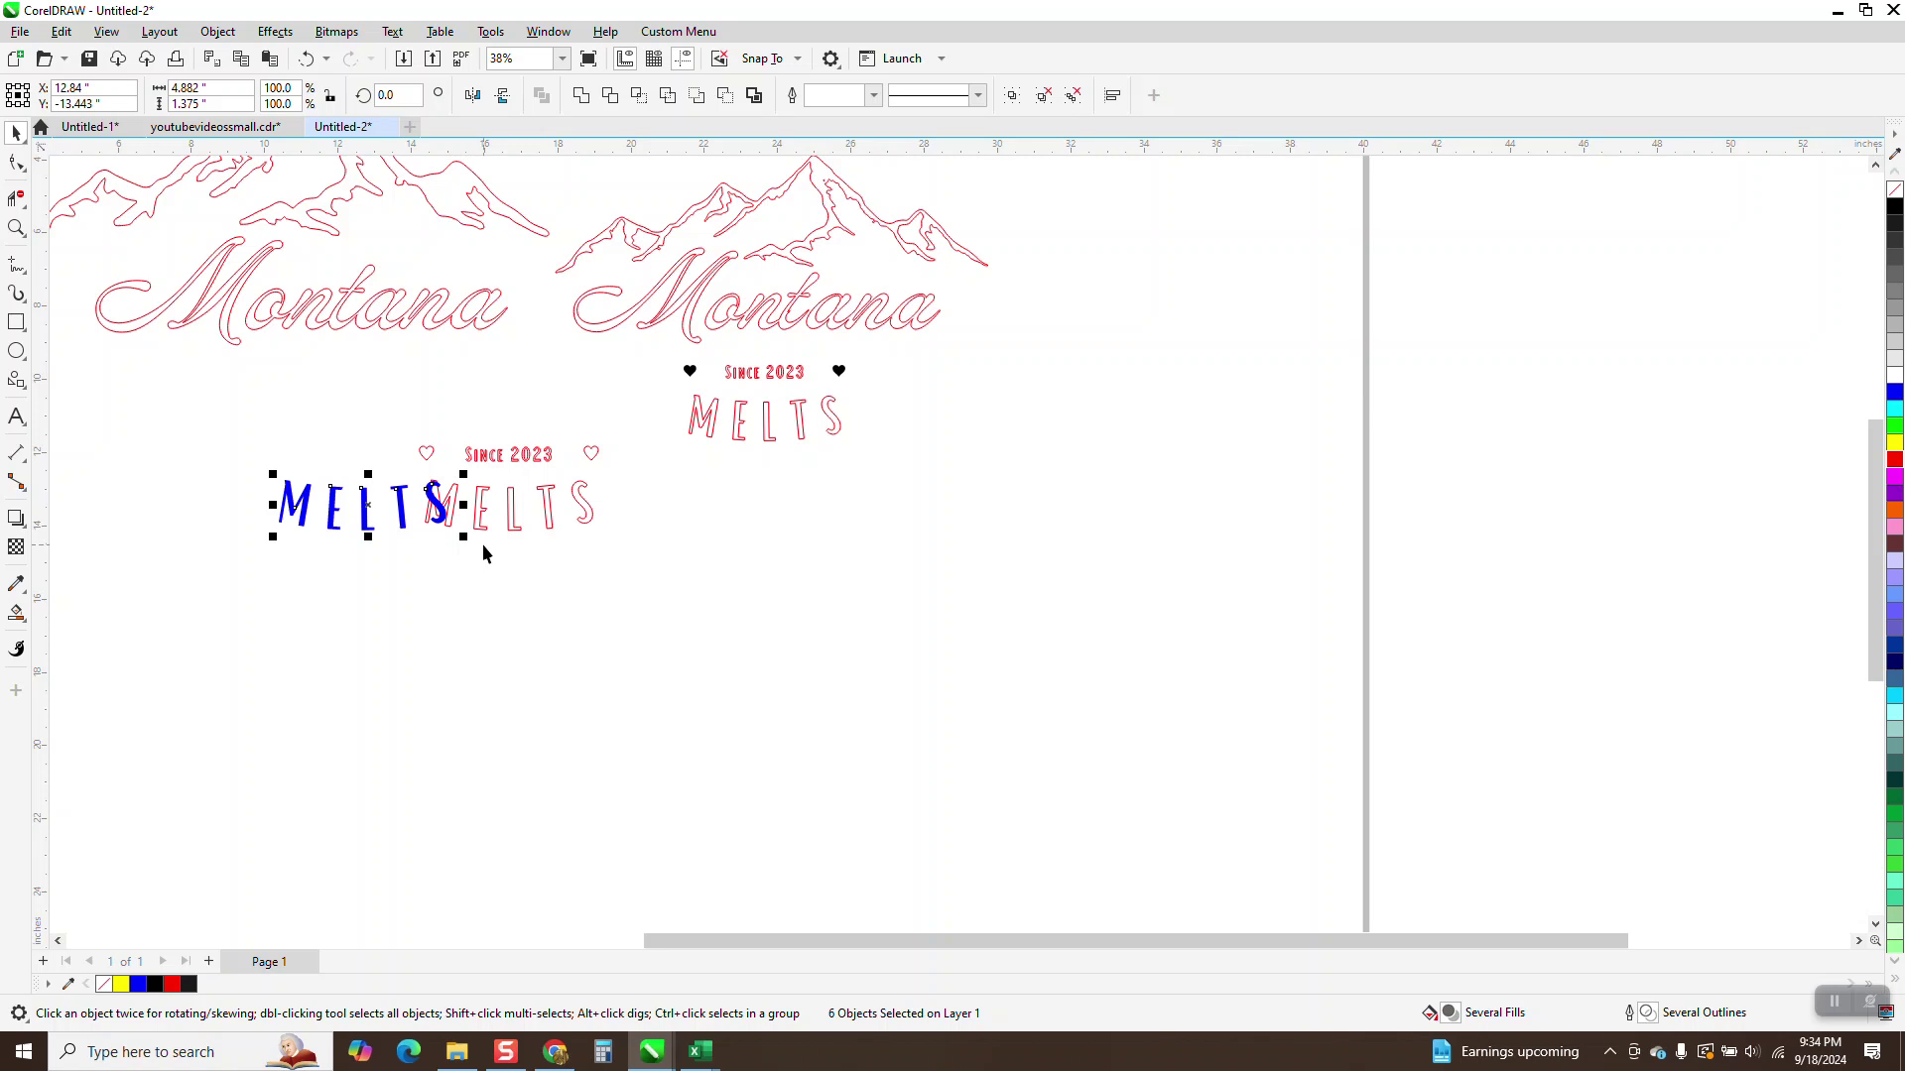
{"action": "key", "text": "Left"}
{"action": "key", "text": "Left"}
{"action": "key", "text": "Left"}
{"action": "key", "text": "Left"}
{"action": "left_click", "coordinate": [324, 503]}
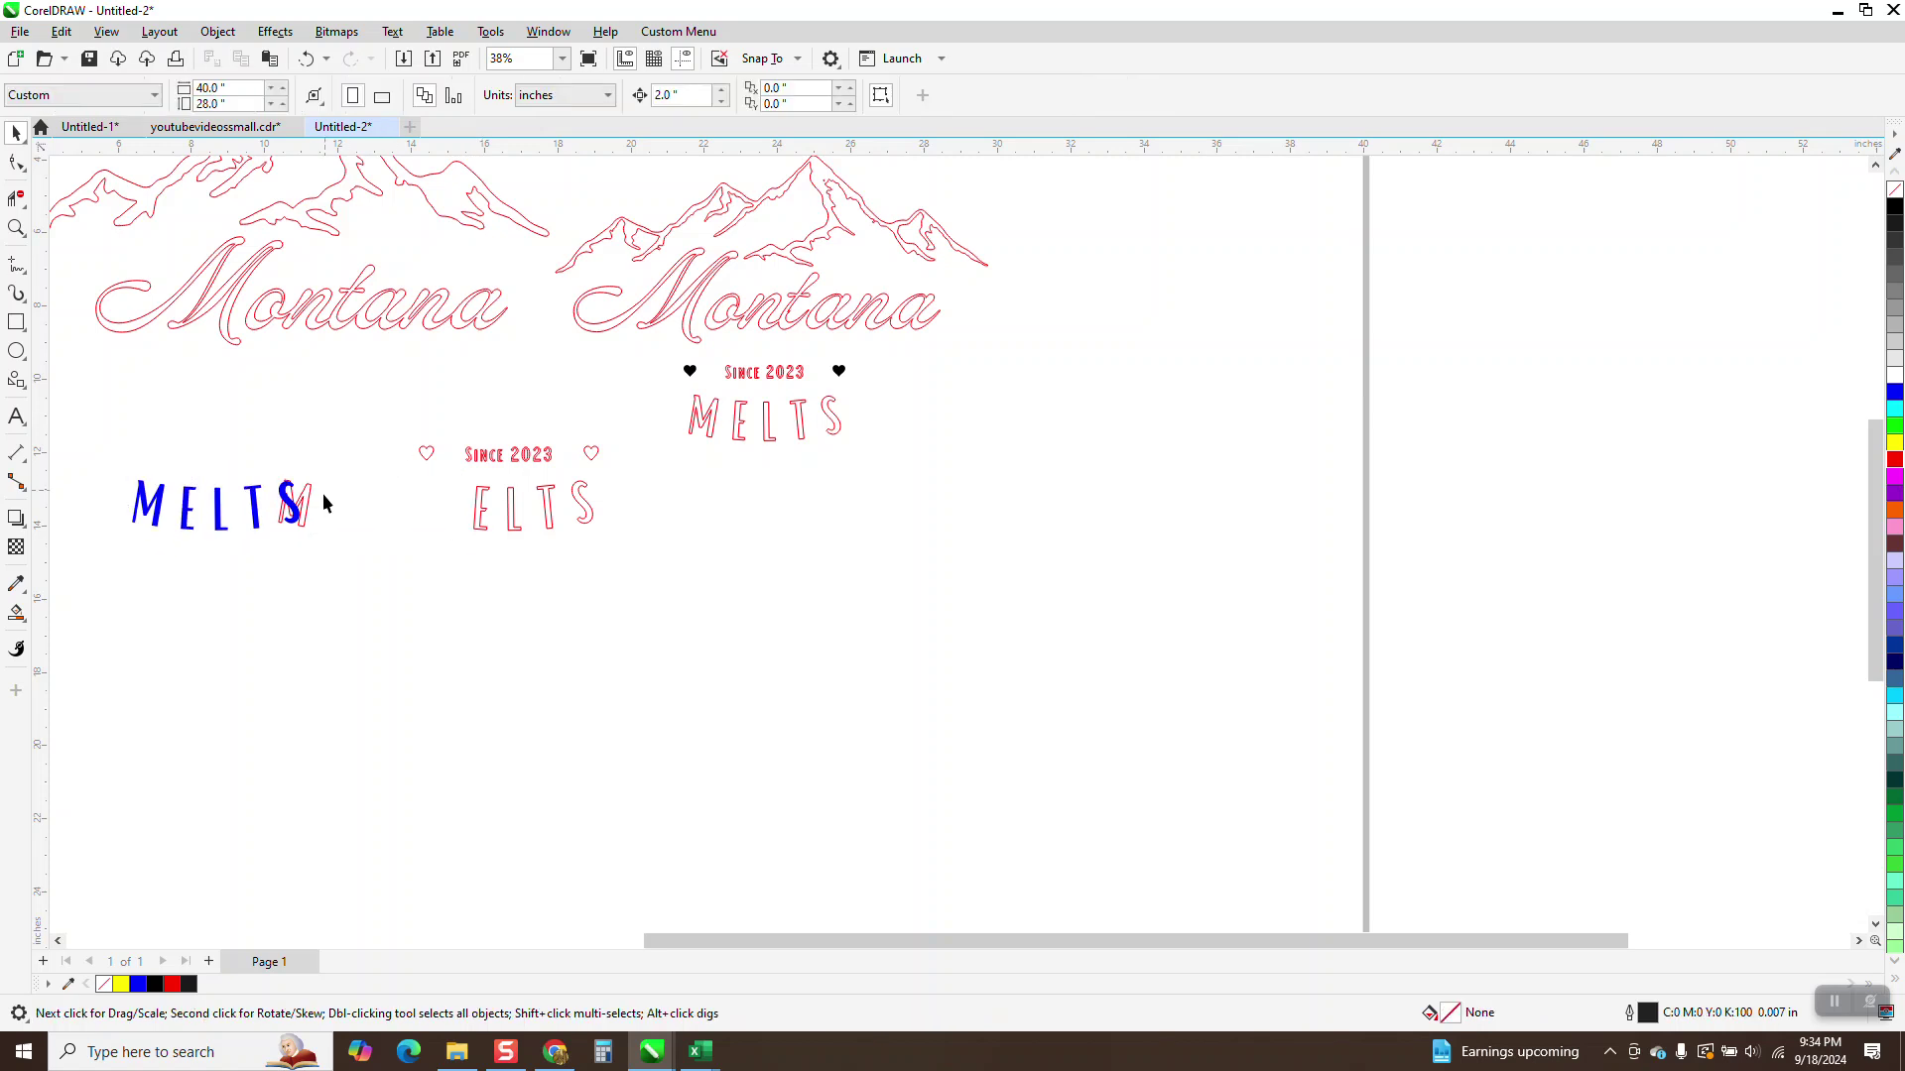
{"action": "left_click", "coordinate": [309, 496]}
{"action": "key", "text": "Right"}
{"action": "key", "text": "Right"}
{"action": "key", "text": "Right"}
{"action": "key", "text": "Right"}
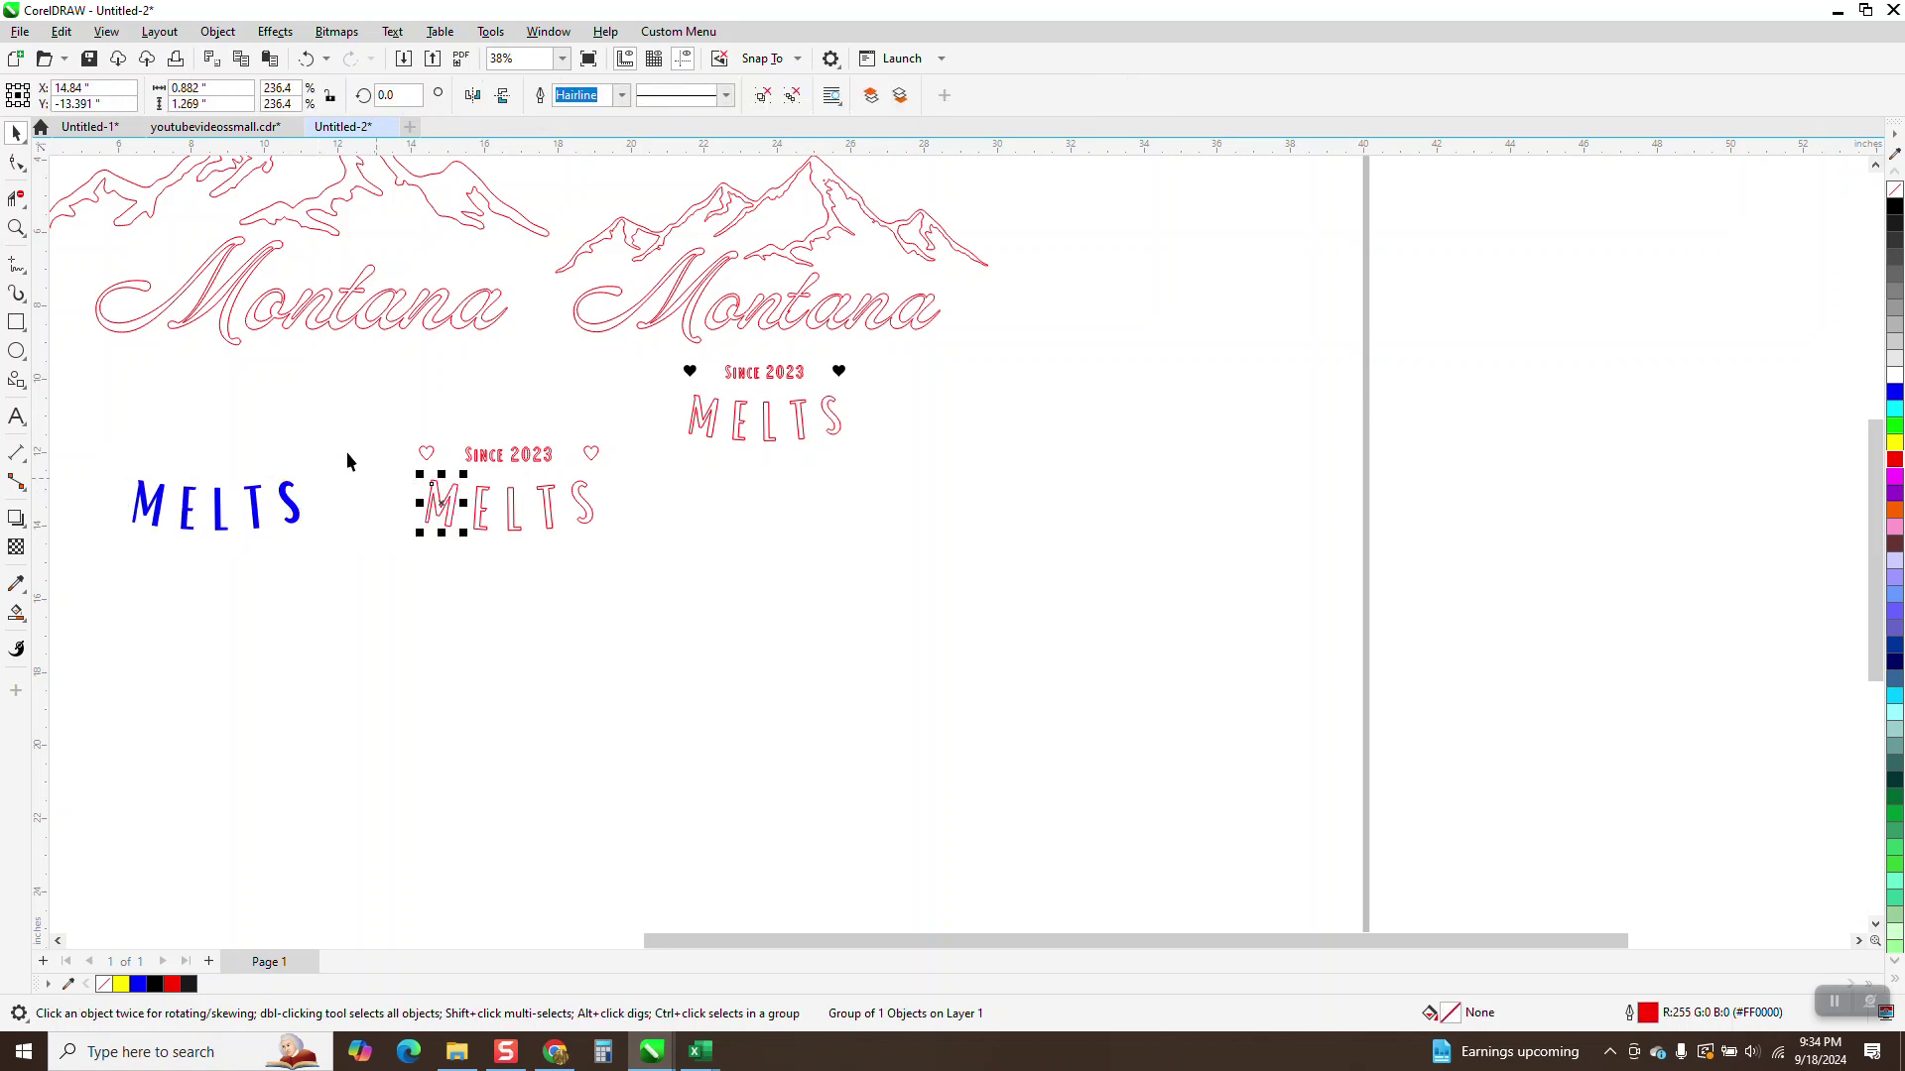
{"action": "left_click", "coordinate": [16, 227]}
Nudge the left outline heart left toward the blue MELTS.
{"action": "left_click_drag", "start_coordinate": [404, 432], "coordinate": [739, 578]}
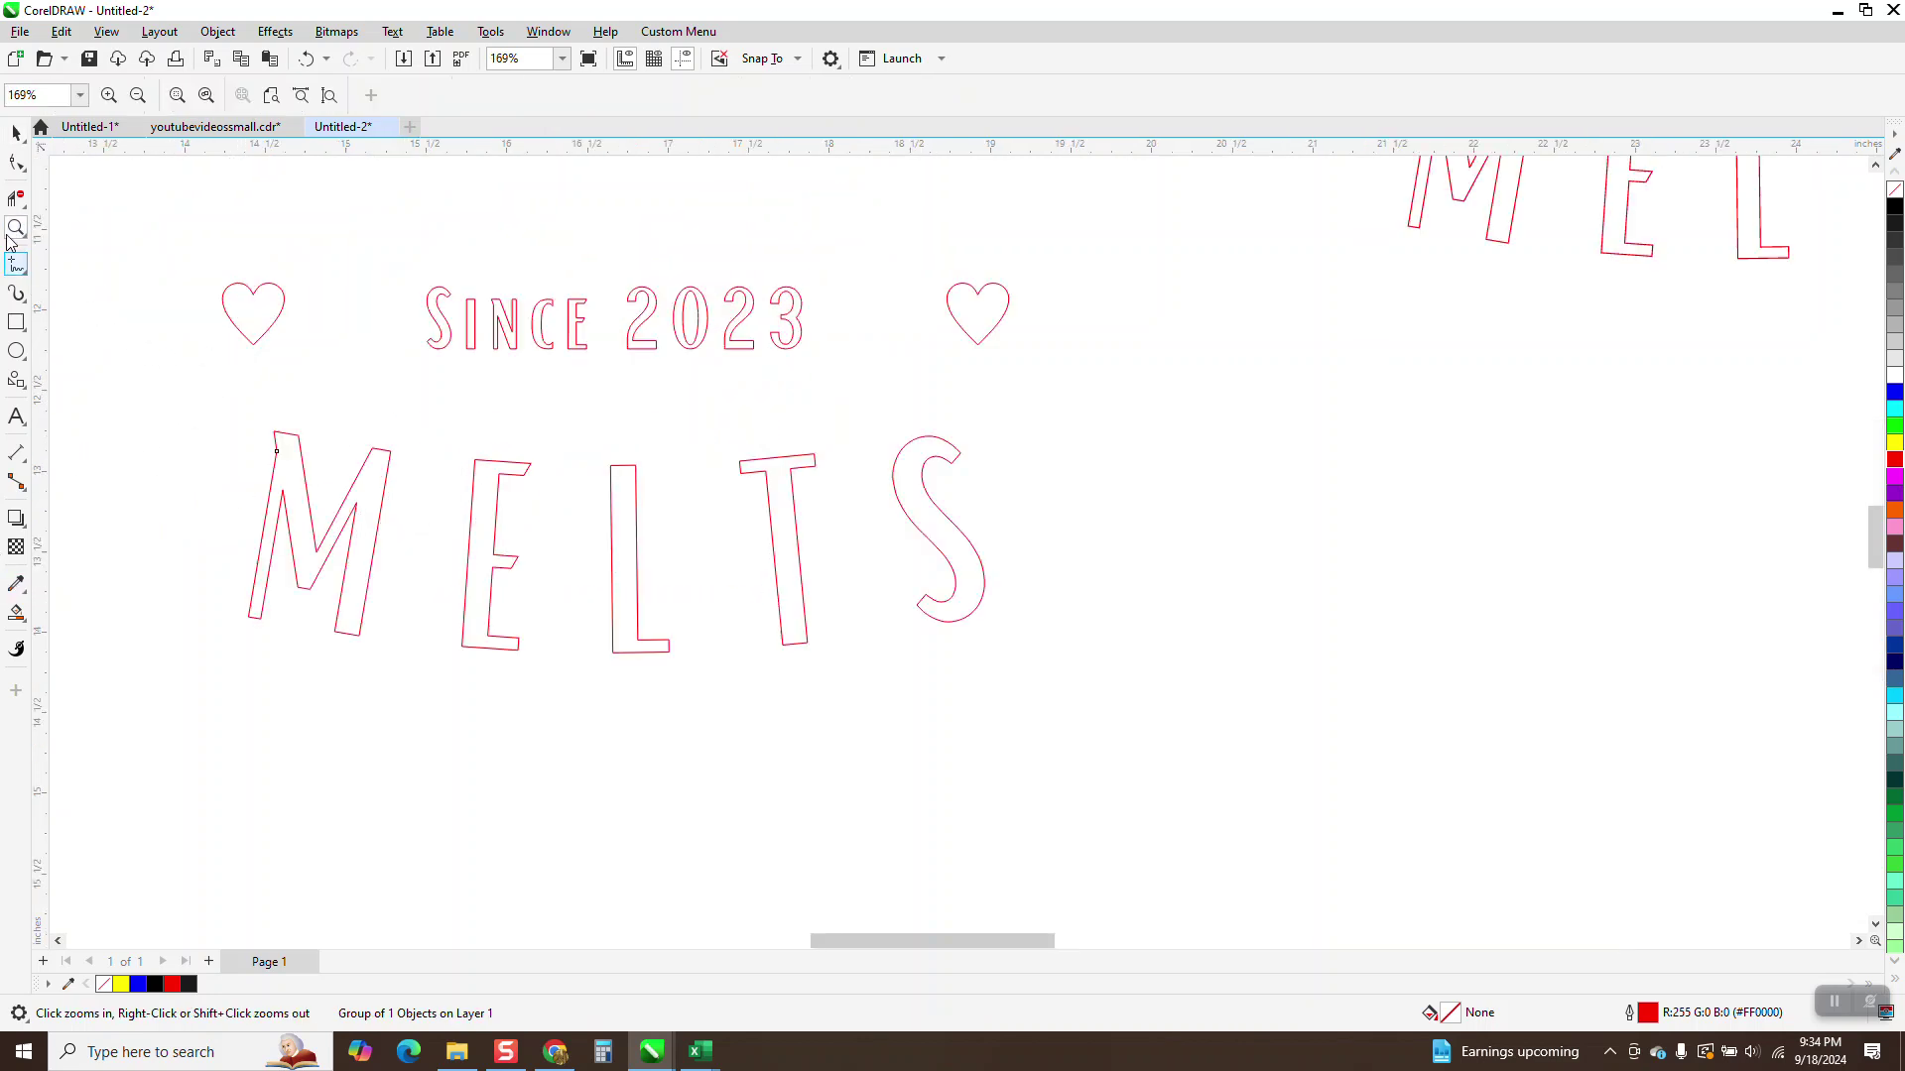
{"action": "left_click", "coordinate": [17, 134]}
{"action": "left_click", "coordinate": [254, 320]}
{"action": "scroll", "coordinate": [458, 408], "scroll_direction": "down", "scroll_amount": 2}
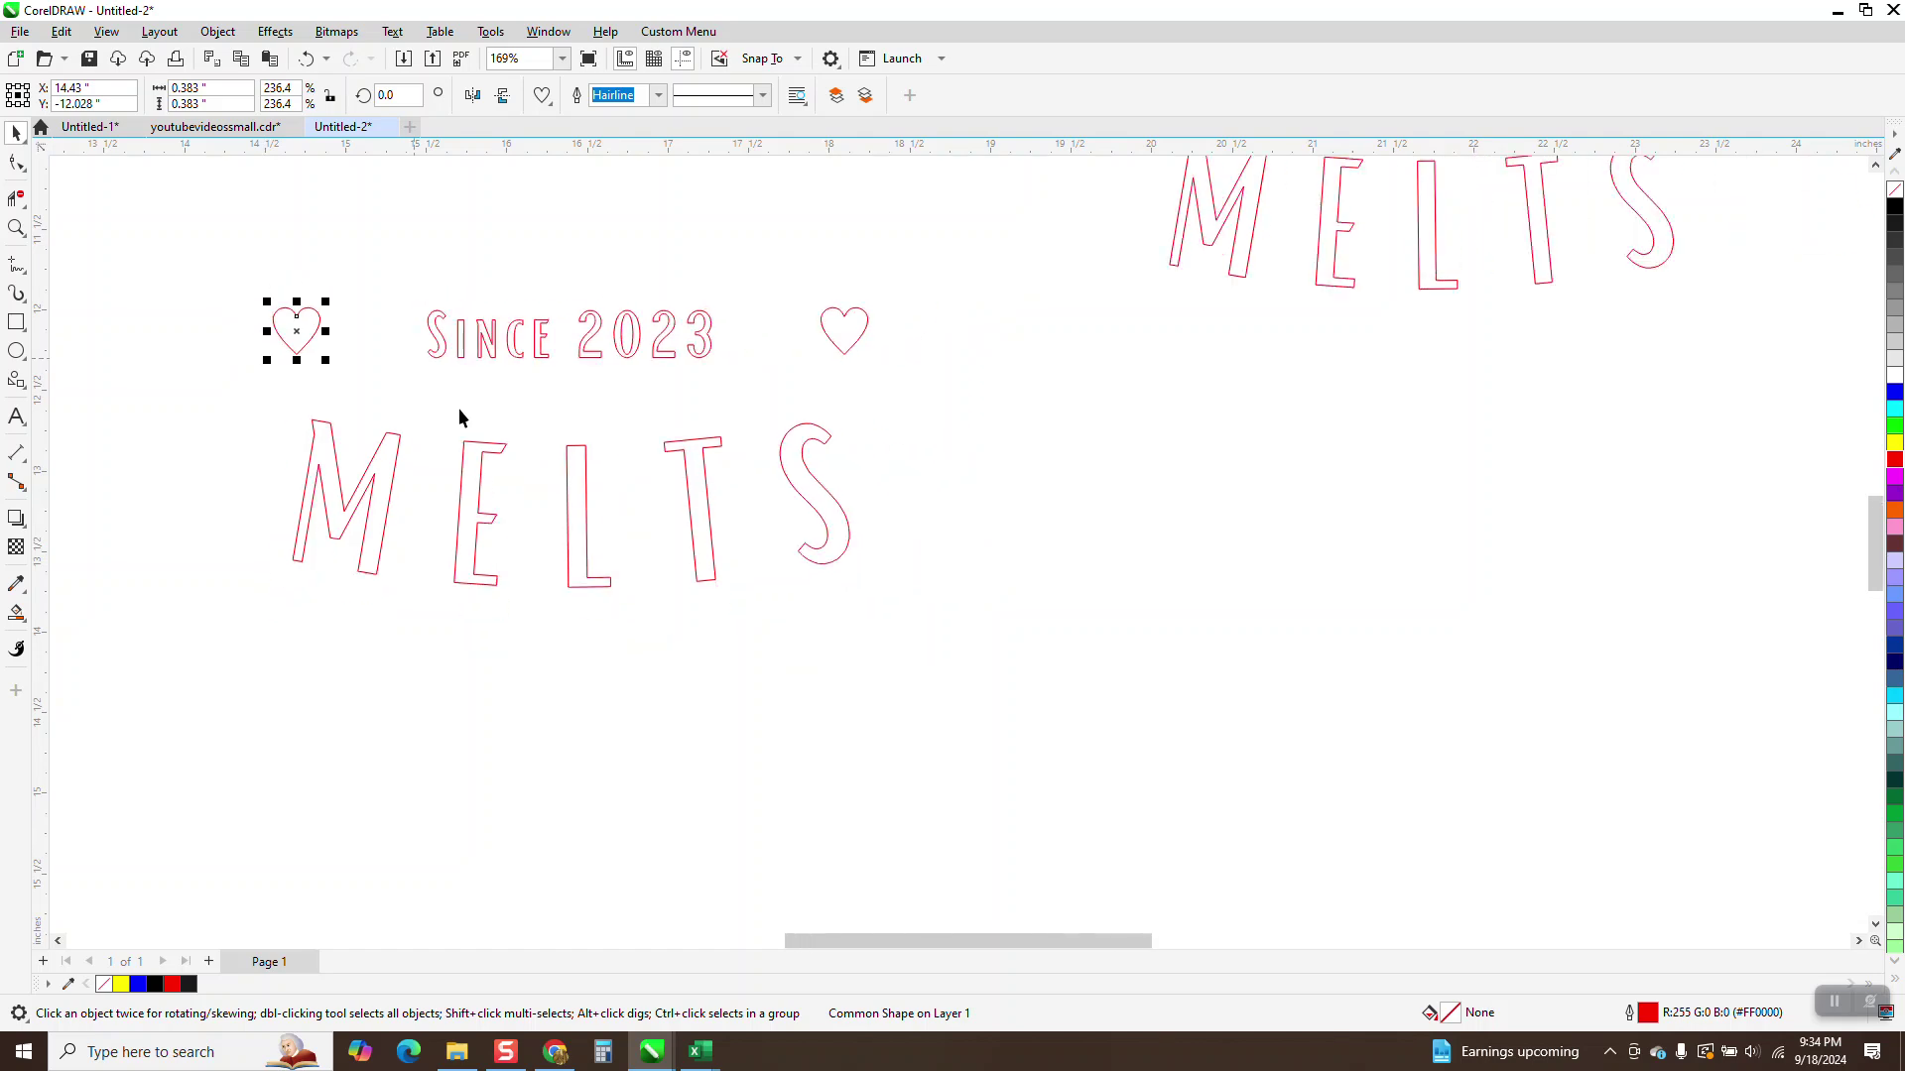
{"action": "scroll", "coordinate": [516, 375], "scroll_direction": "down", "scroll_amount": 3}
{"action": "key", "text": "Left"}
{"action": "key", "text": "Left"}
{"action": "key", "text": "Left"}
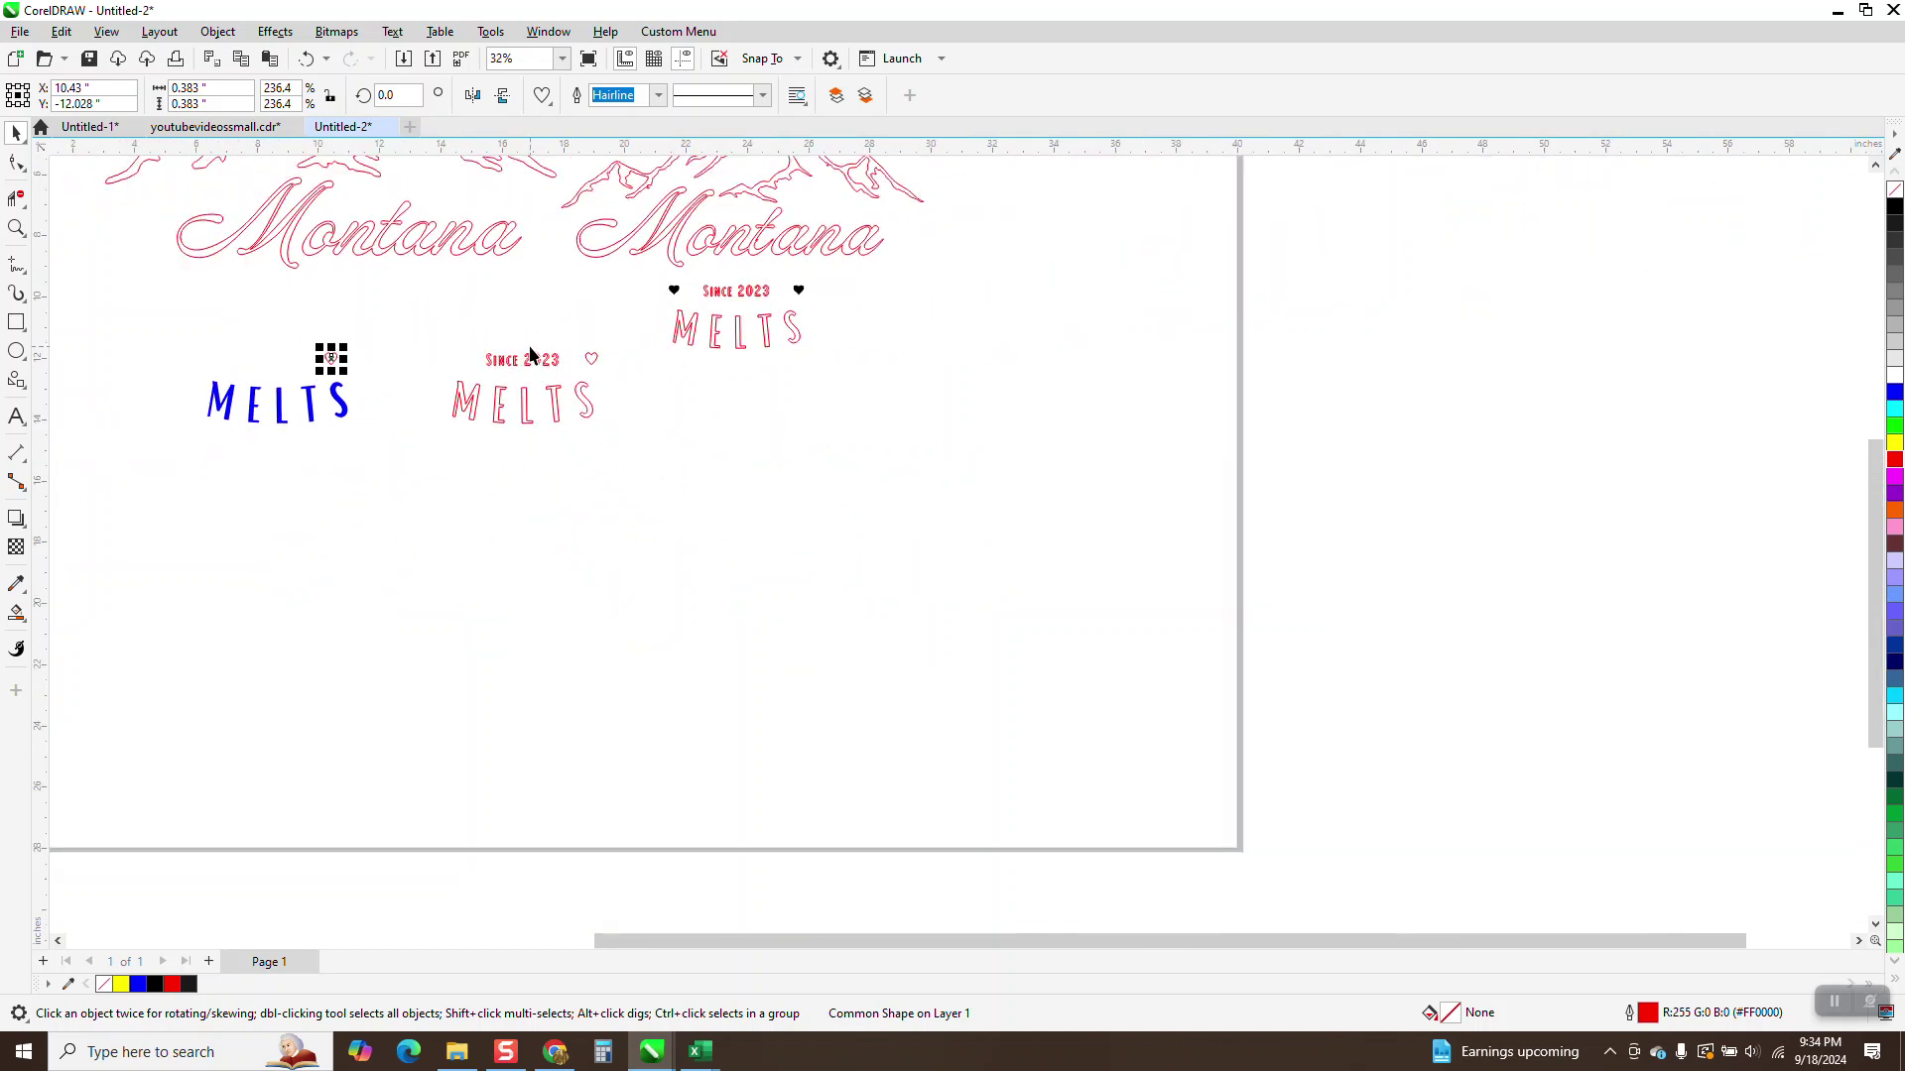
{"action": "key", "text": "Left"}
Shift the right heart and the SINCE 2023 line left above the blue MELTS.
{"action": "left_click", "coordinate": [593, 361]}
{"action": "key", "text": "Left"}
{"action": "key", "text": "Left"}
{"action": "key", "text": "Left"}
{"action": "key", "text": "Left"}
{"action": "left_click_drag", "start_coordinate": [466, 333], "coordinate": [607, 373]}
{"action": "key", "text": "Left"}
{"action": "key", "text": "Left"}
{"action": "key", "text": "Left"}
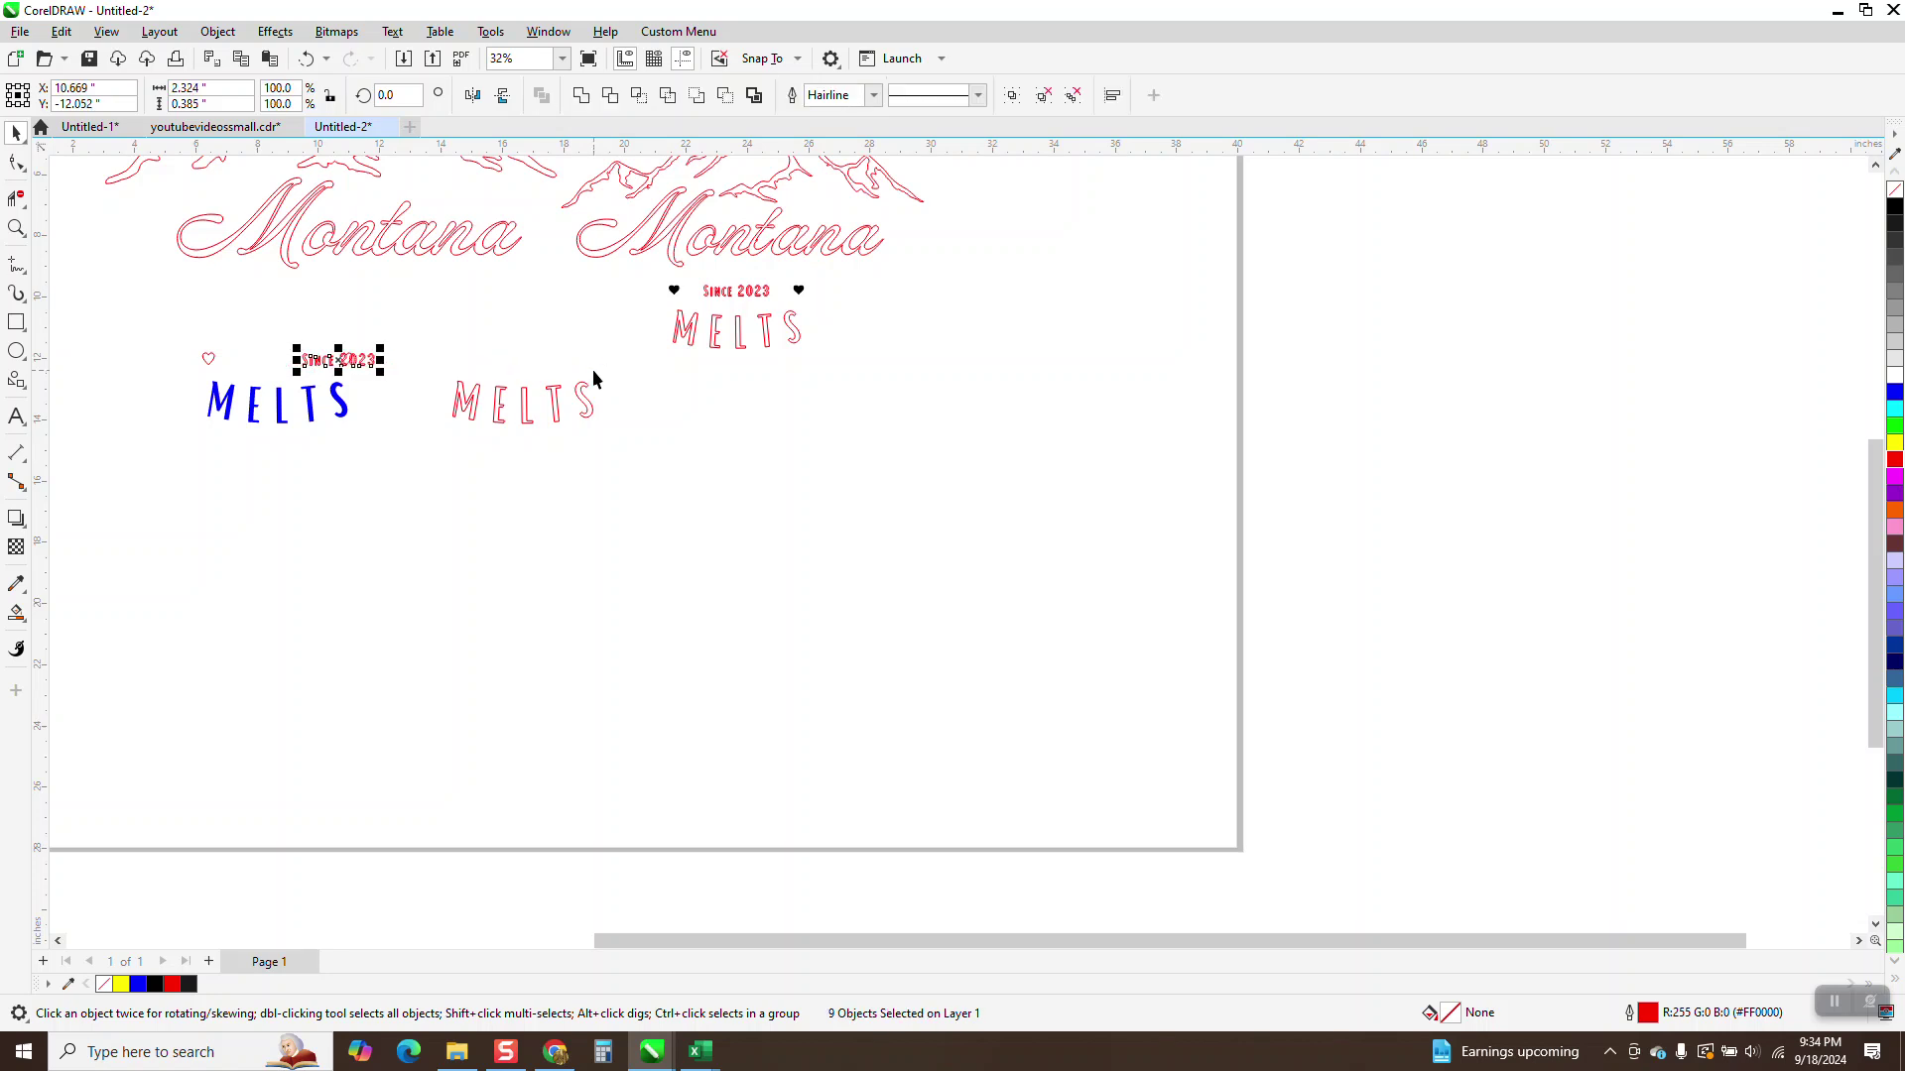
{"action": "left_click_drag", "start_coordinate": [380, 342], "coordinate": [723, 491]}
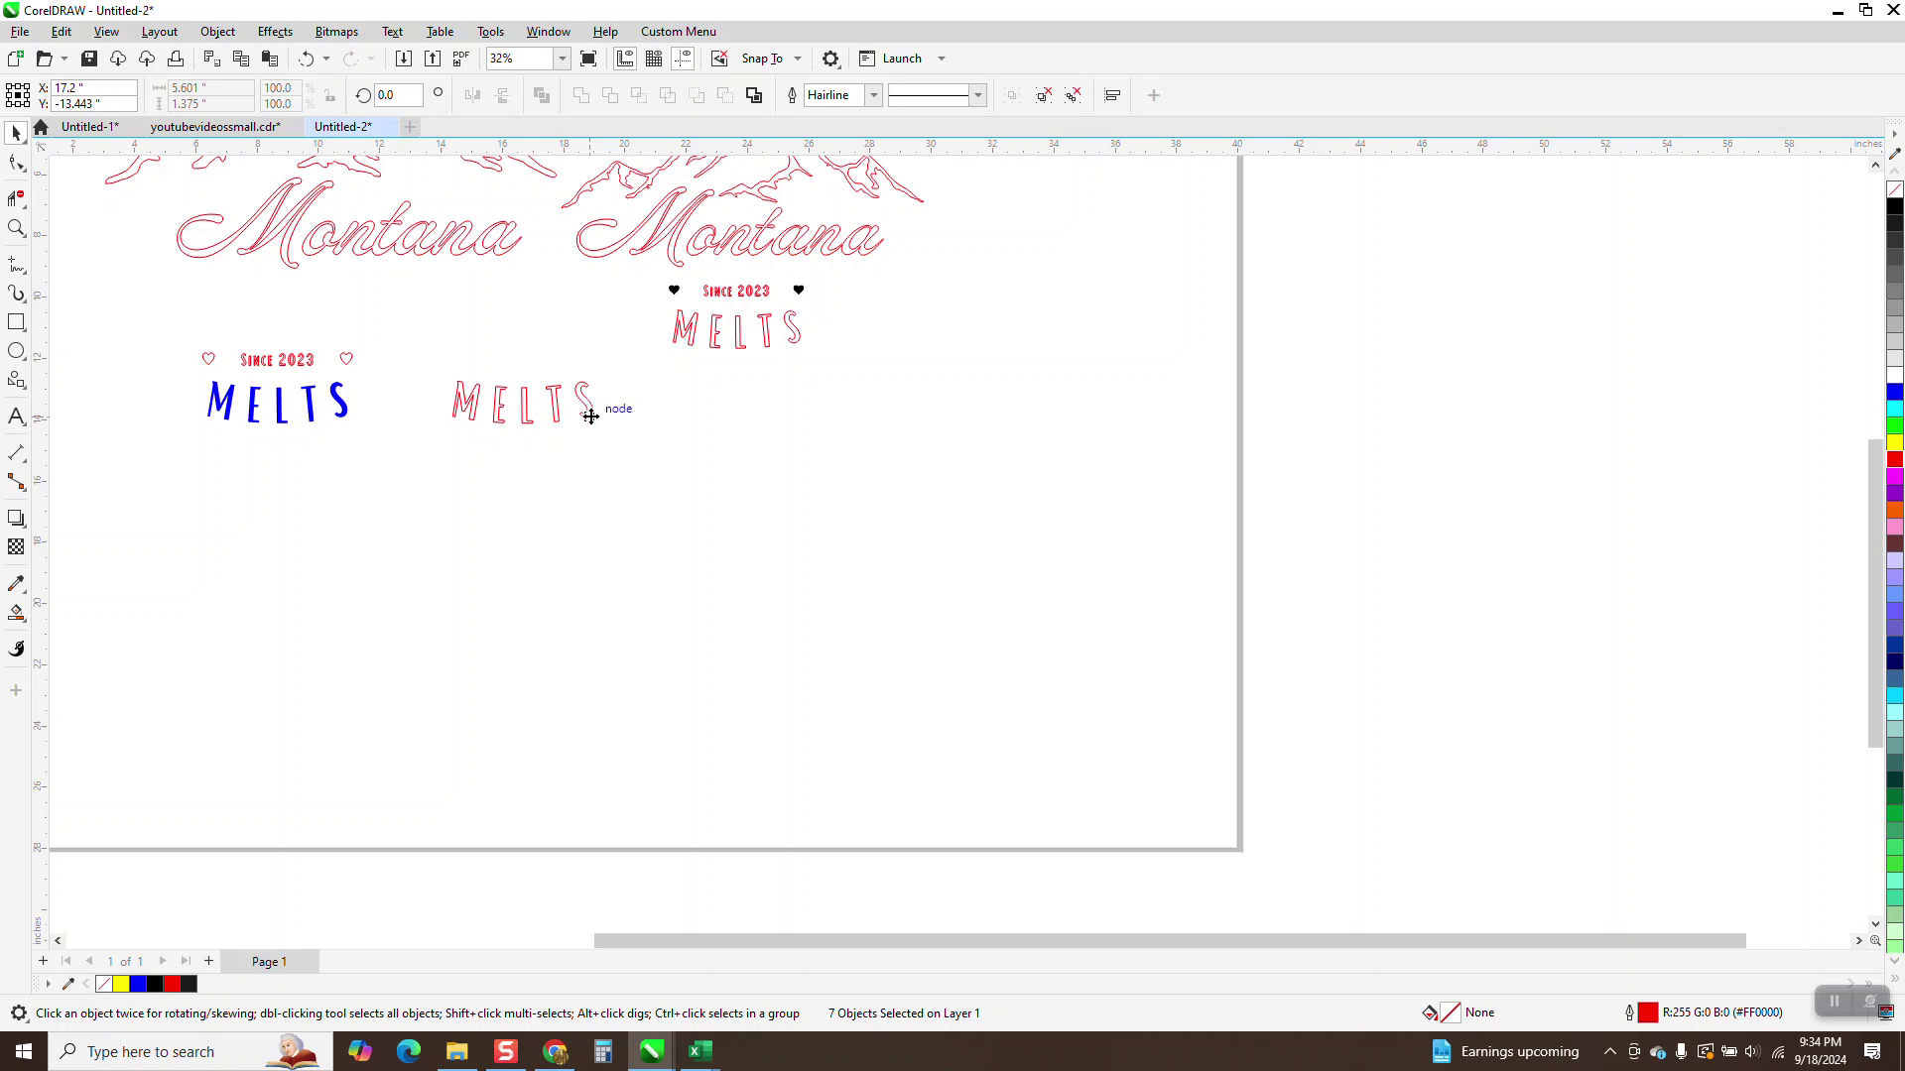
{"action": "scroll", "coordinate": [764, 451], "scroll_direction": "down", "scroll_amount": 2}
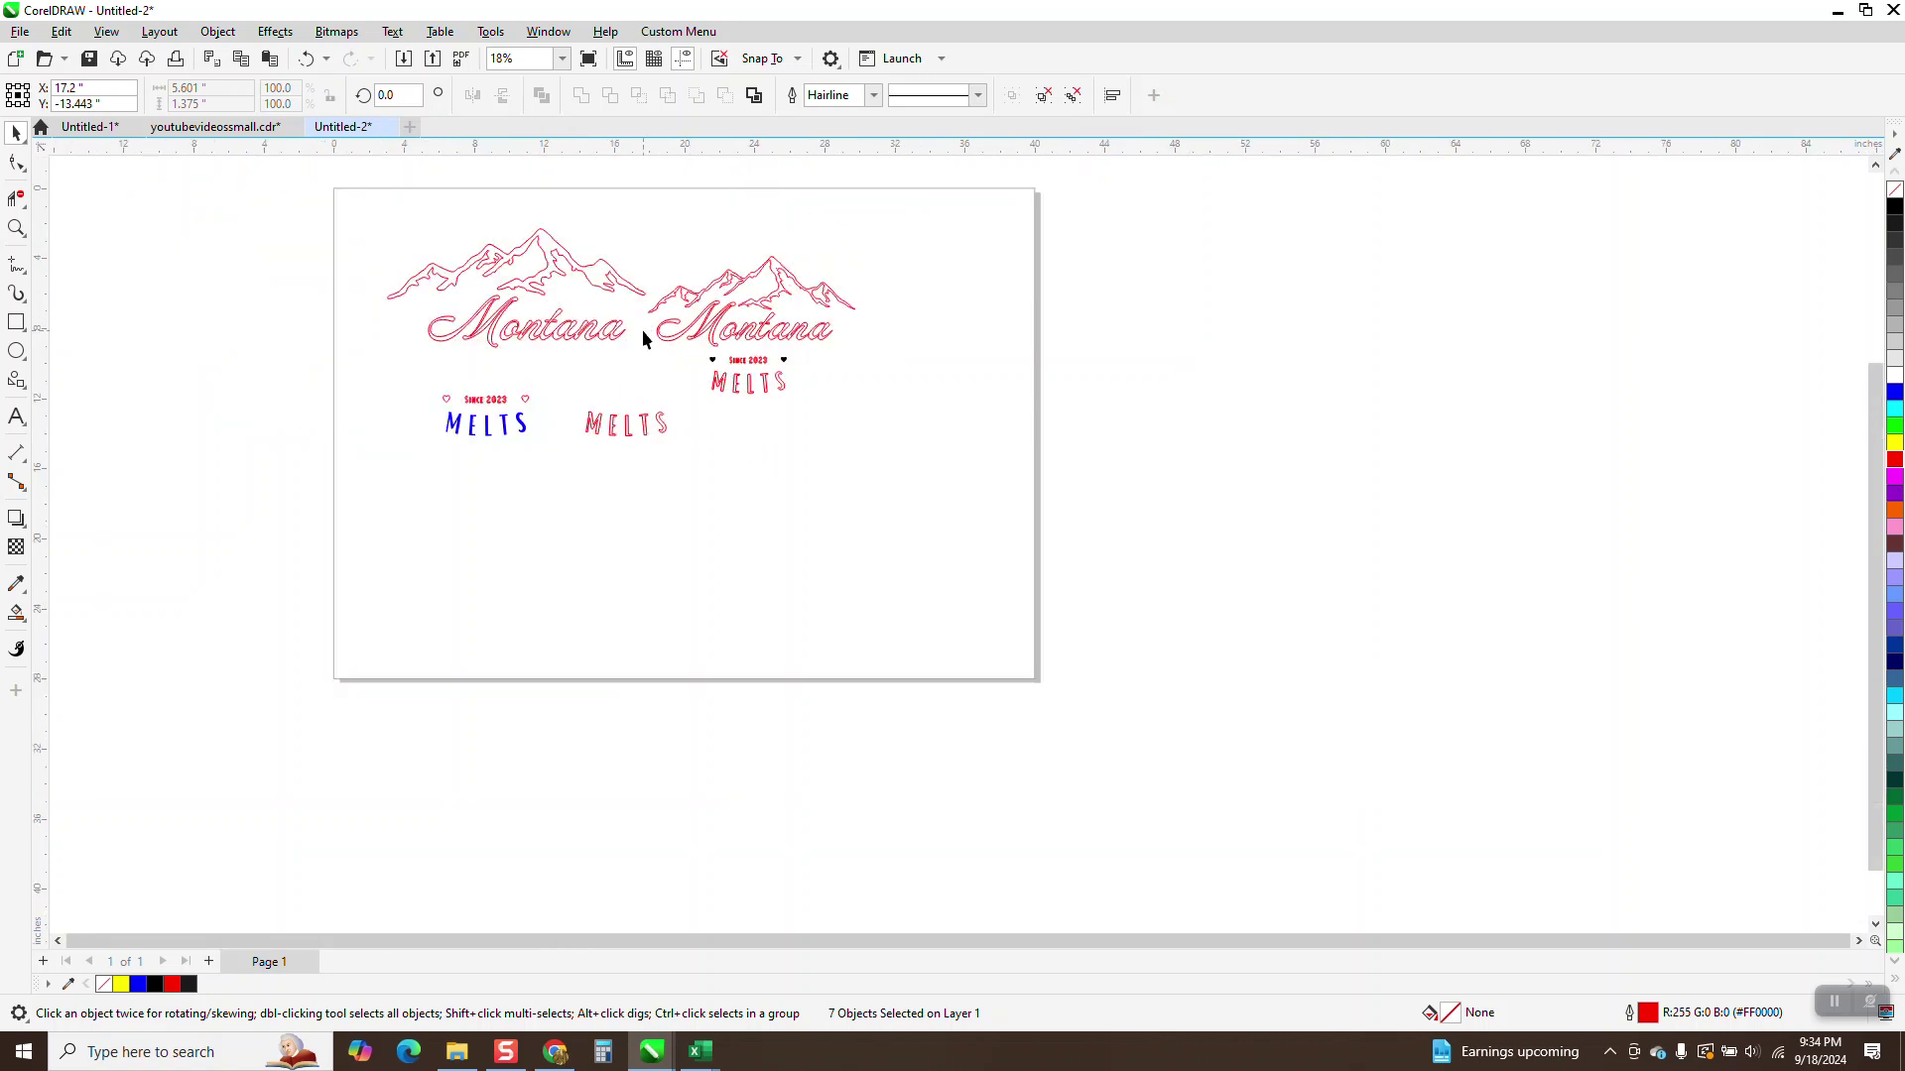
Group the right Montana logo and shift it right, then shift the left logo left.
{"action": "left_click_drag", "start_coordinate": [643, 253], "coordinate": [883, 415]}
{"action": "key", "text": "ctrl+g"}
{"action": "key", "text": "shift+Right"}
{"action": "key", "text": "shift+Right"}
{"action": "key", "text": "shift+Right"}
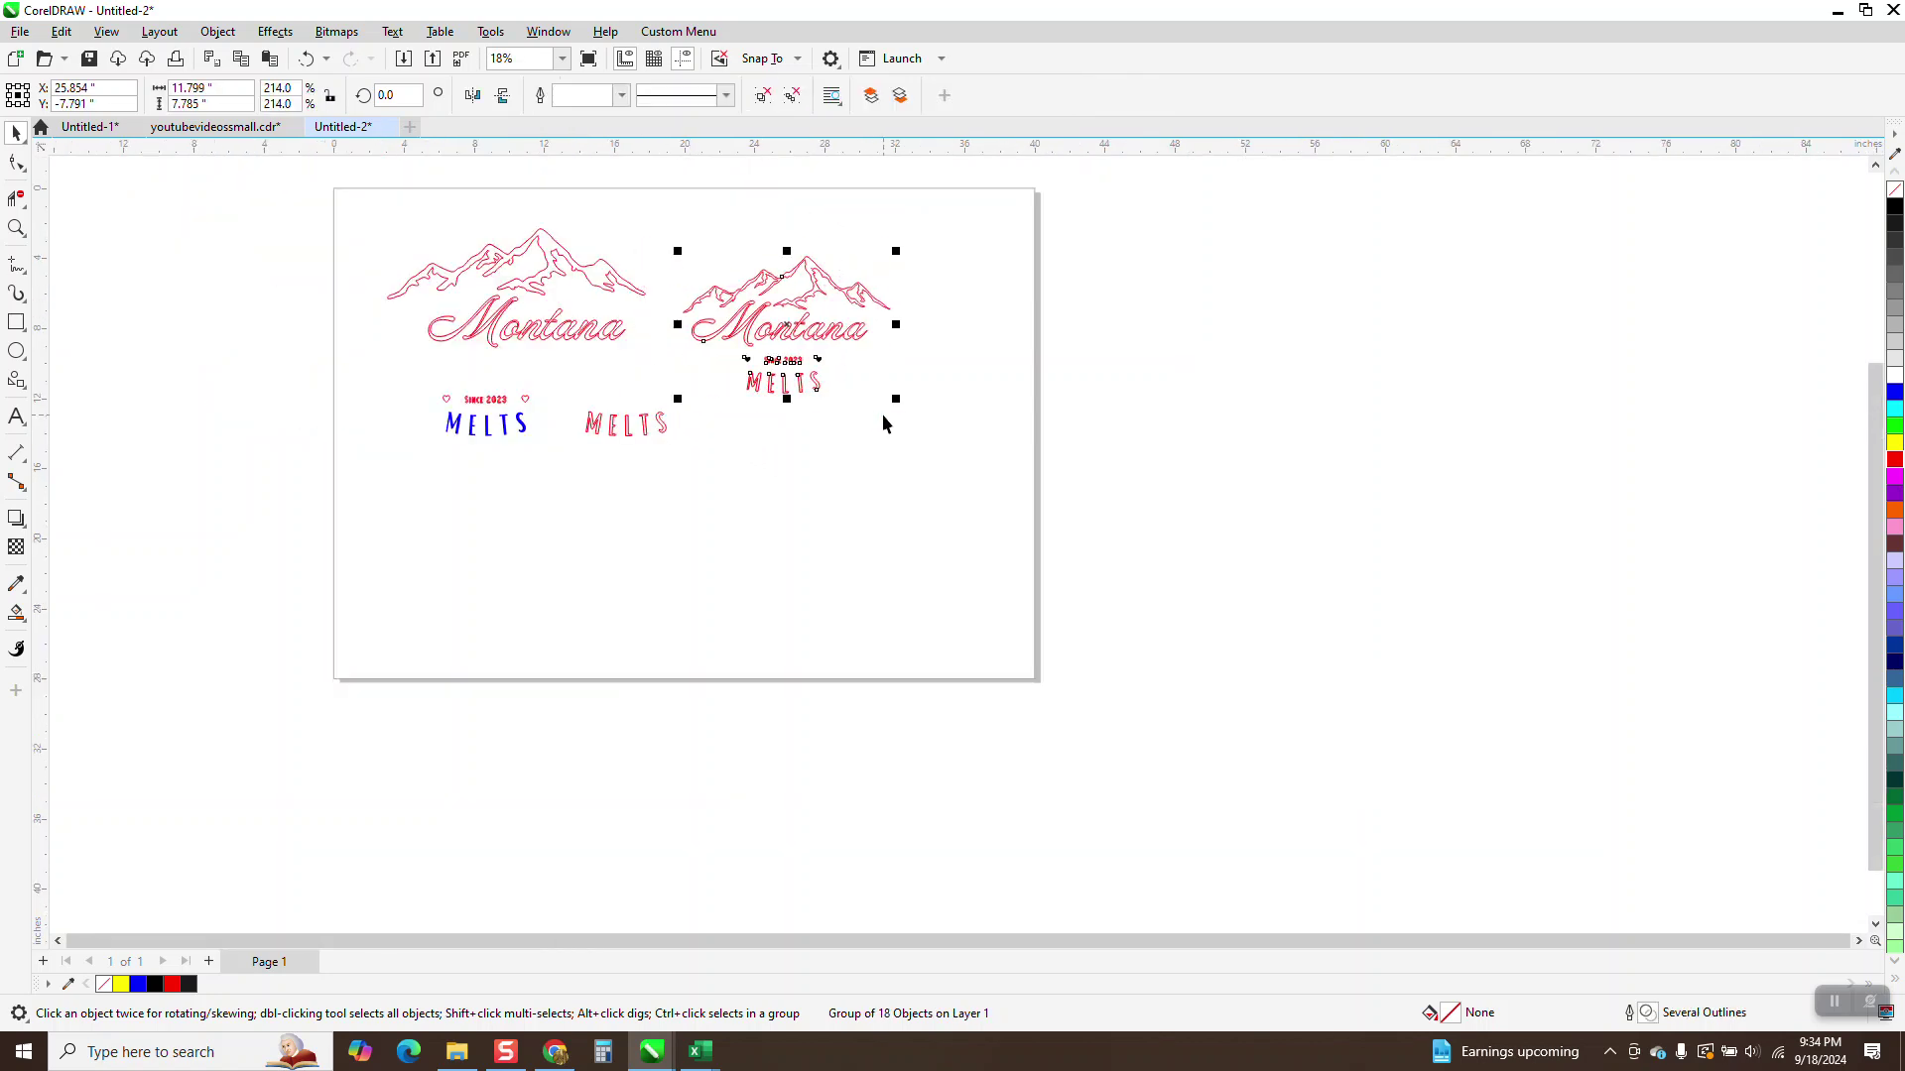
{"action": "key", "text": "shift+Right"}
{"action": "key", "text": "shift+Right"}
{"action": "left_click_drag", "start_coordinate": [691, 209], "coordinate": [502, 359]}
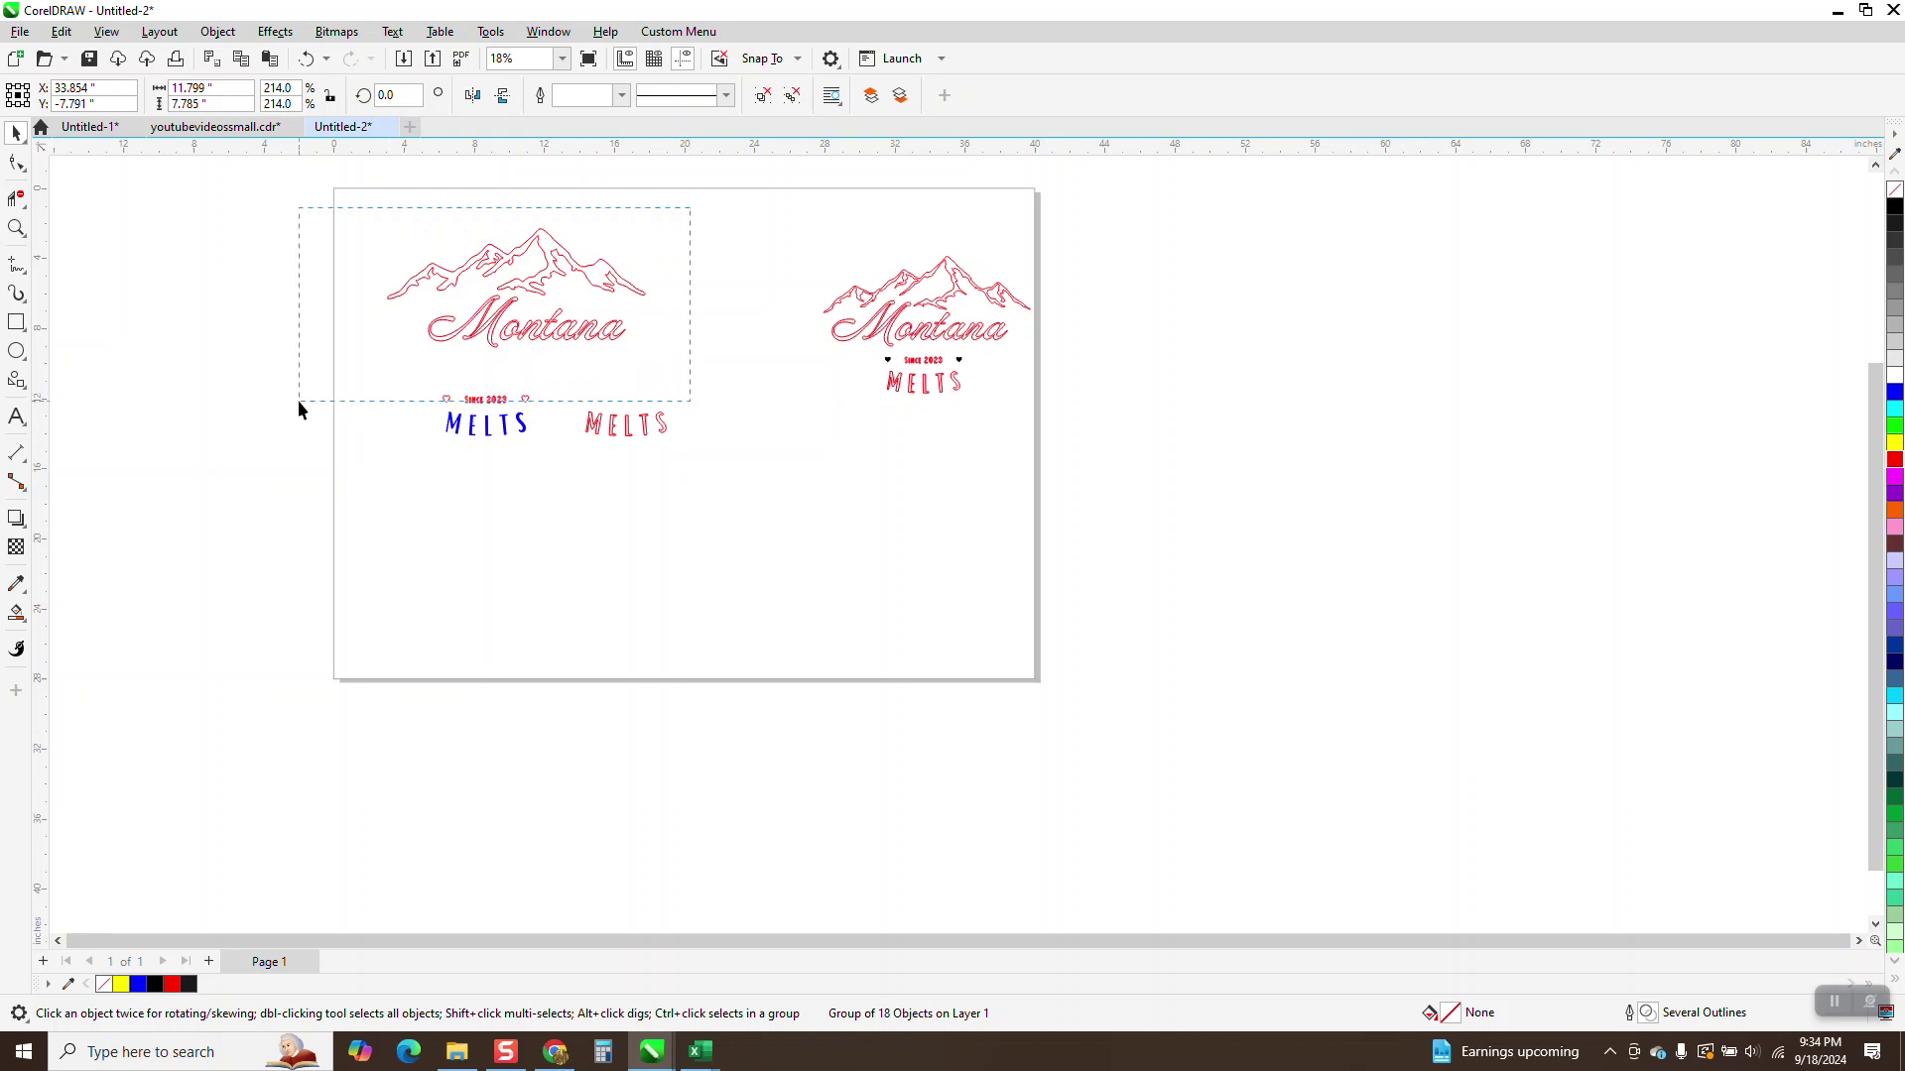
{"action": "left_click_drag", "start_coordinate": [298, 401], "coordinate": [298, 399]}
{"action": "key", "text": "shift+Left"}
{"action": "key", "text": "shift+Left"}
{"action": "key", "text": "shift+Left"}
{"action": "key", "text": "shift+Left"}
{"action": "key", "text": "shift+Left"}
{"action": "key", "text": "shift+Left"}
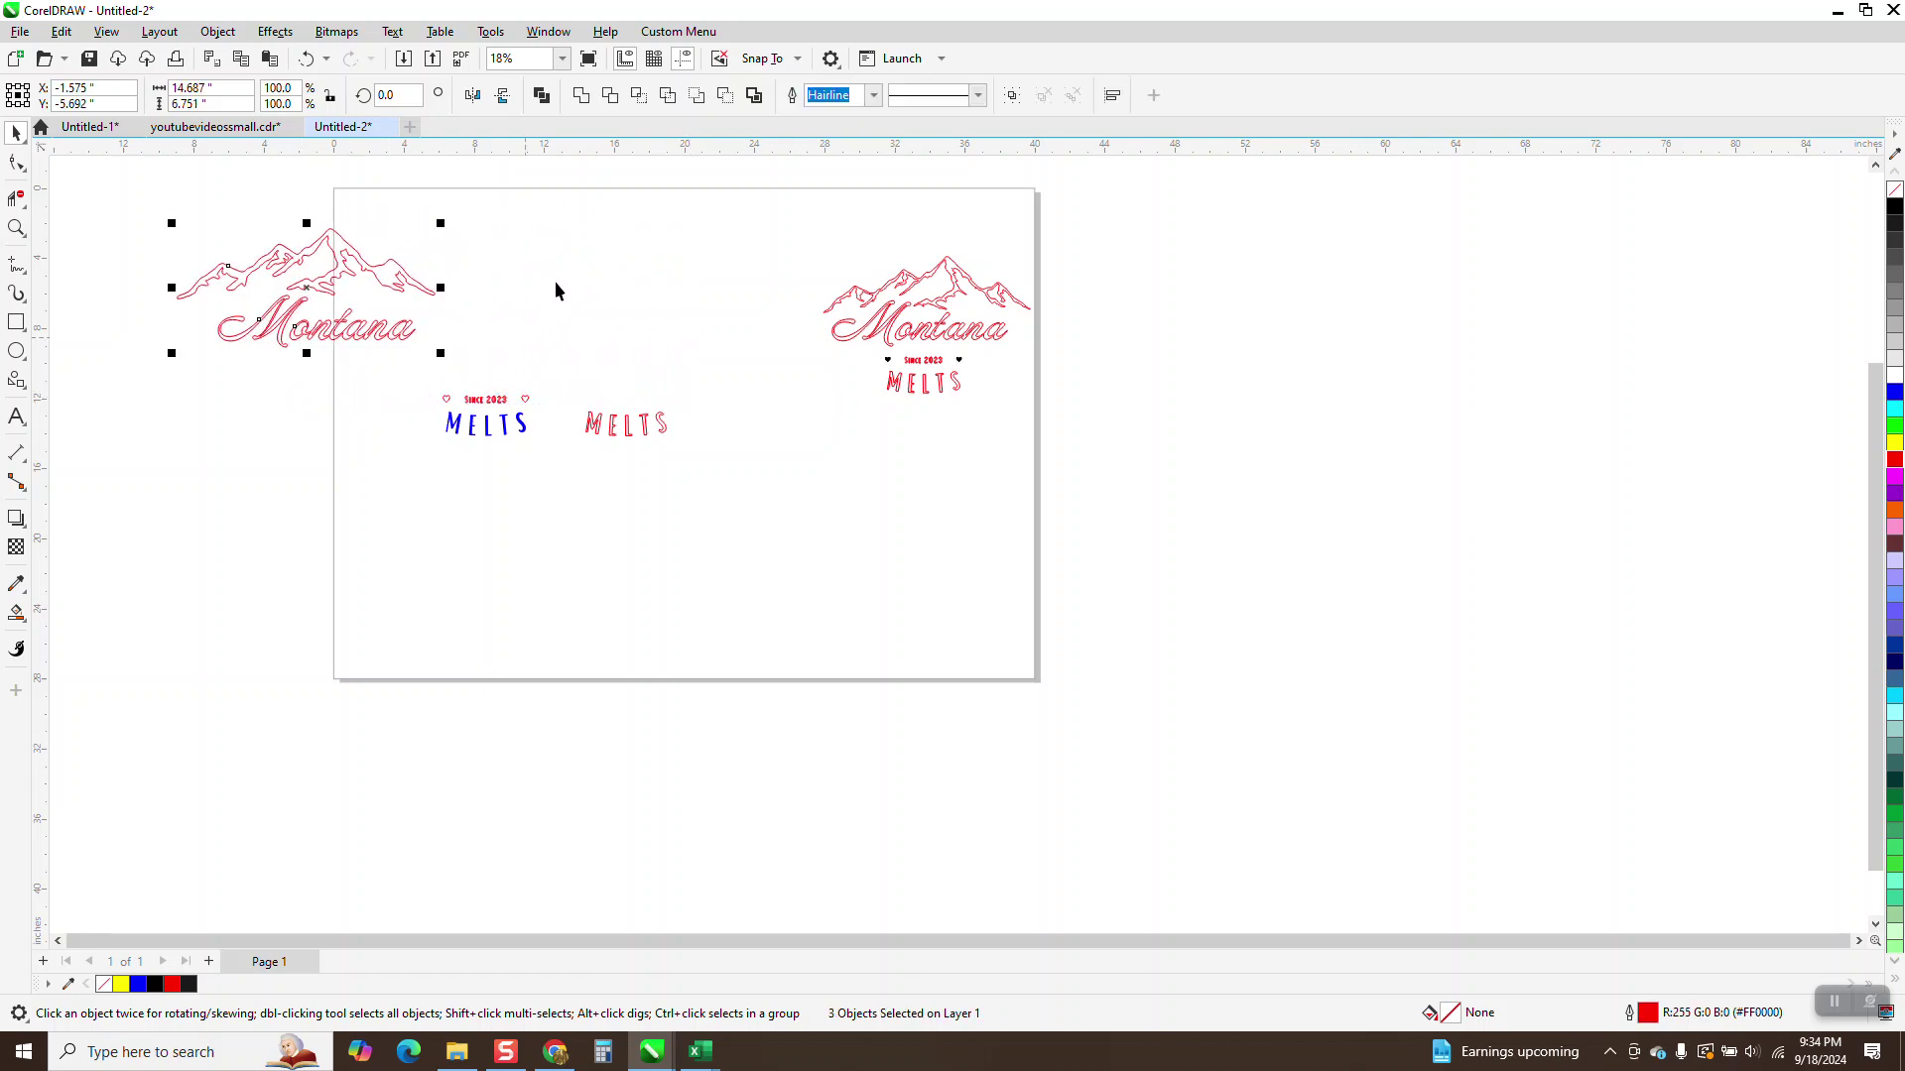
Delete each leftover red outline MELTS letter.
{"action": "left_click_drag", "start_coordinate": [557, 282], "coordinate": [768, 679]}
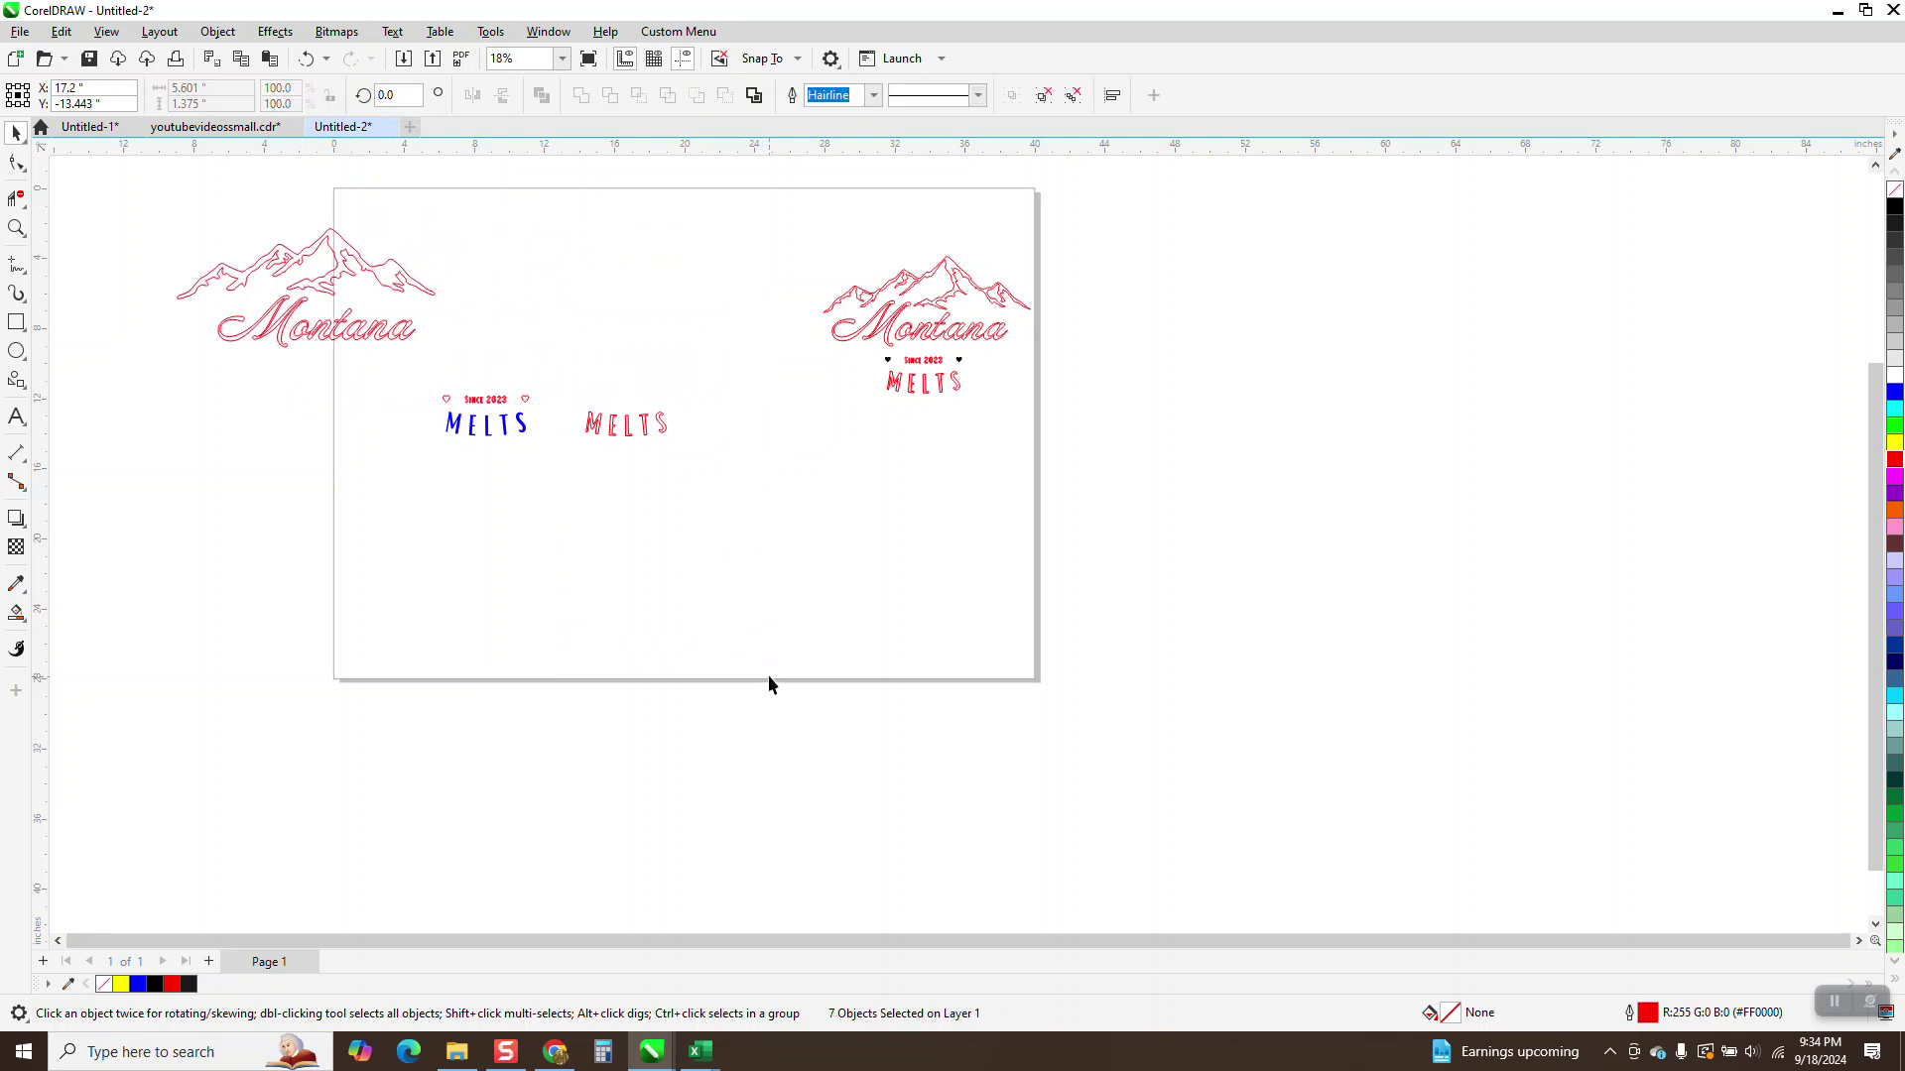
{"action": "left_click", "coordinate": [599, 432]}
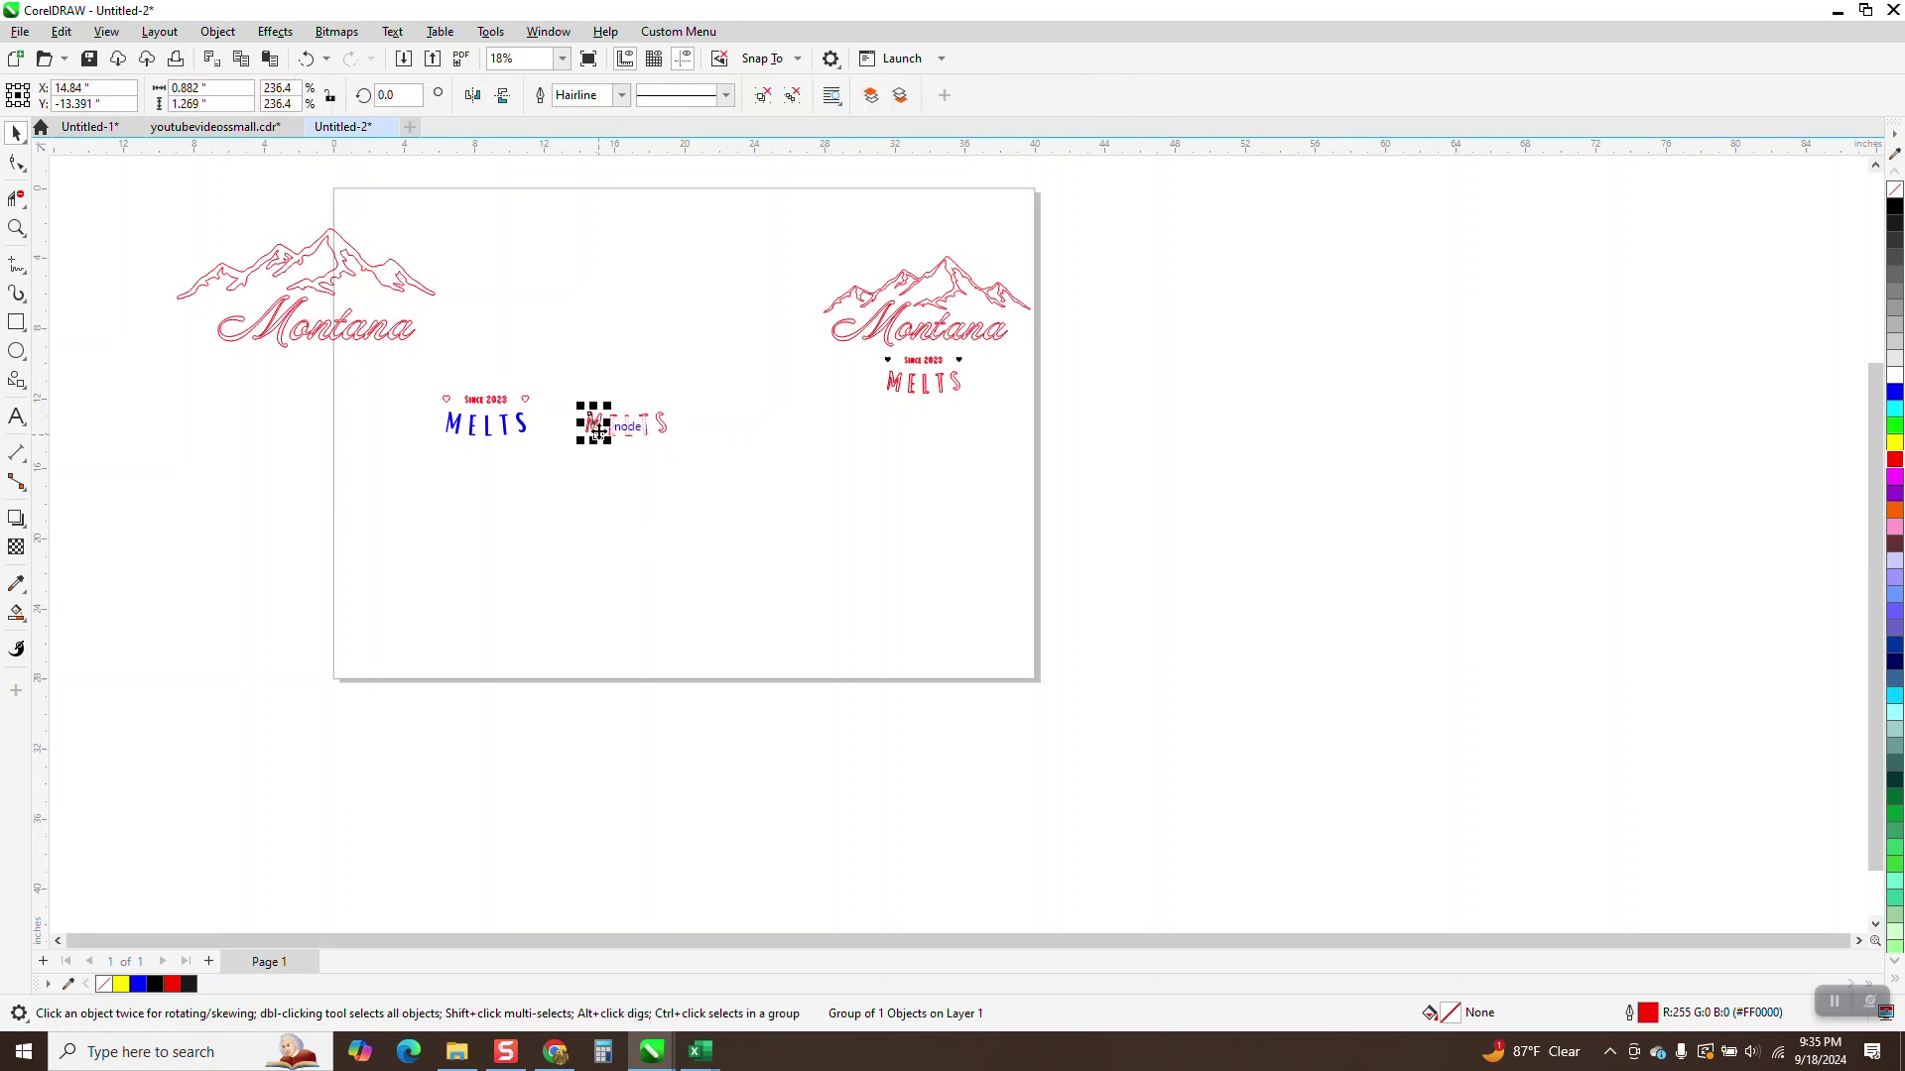
{"action": "key", "text": "Delete"}
{"action": "left_click", "coordinate": [615, 429]}
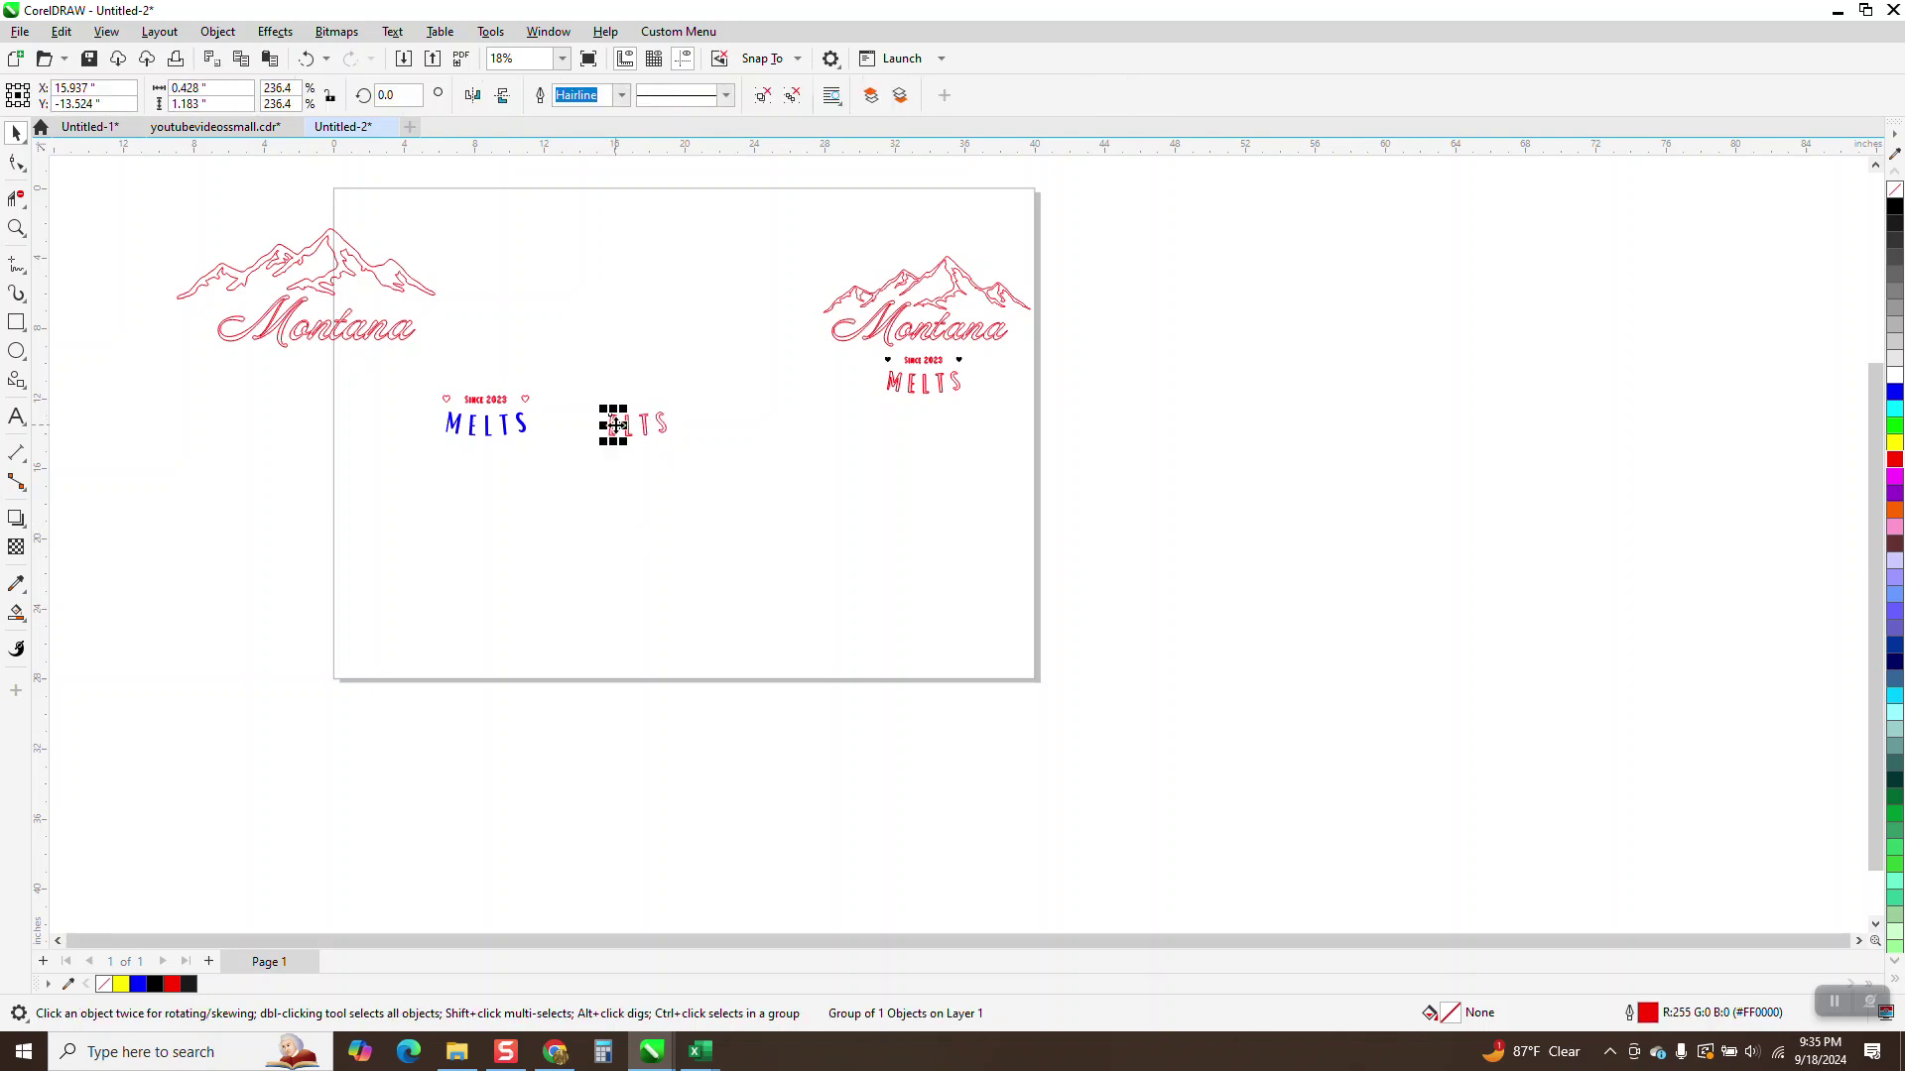
{"action": "key", "text": "Delete"}
{"action": "left_click", "coordinate": [626, 432]}
{"action": "key", "text": "Delete"}
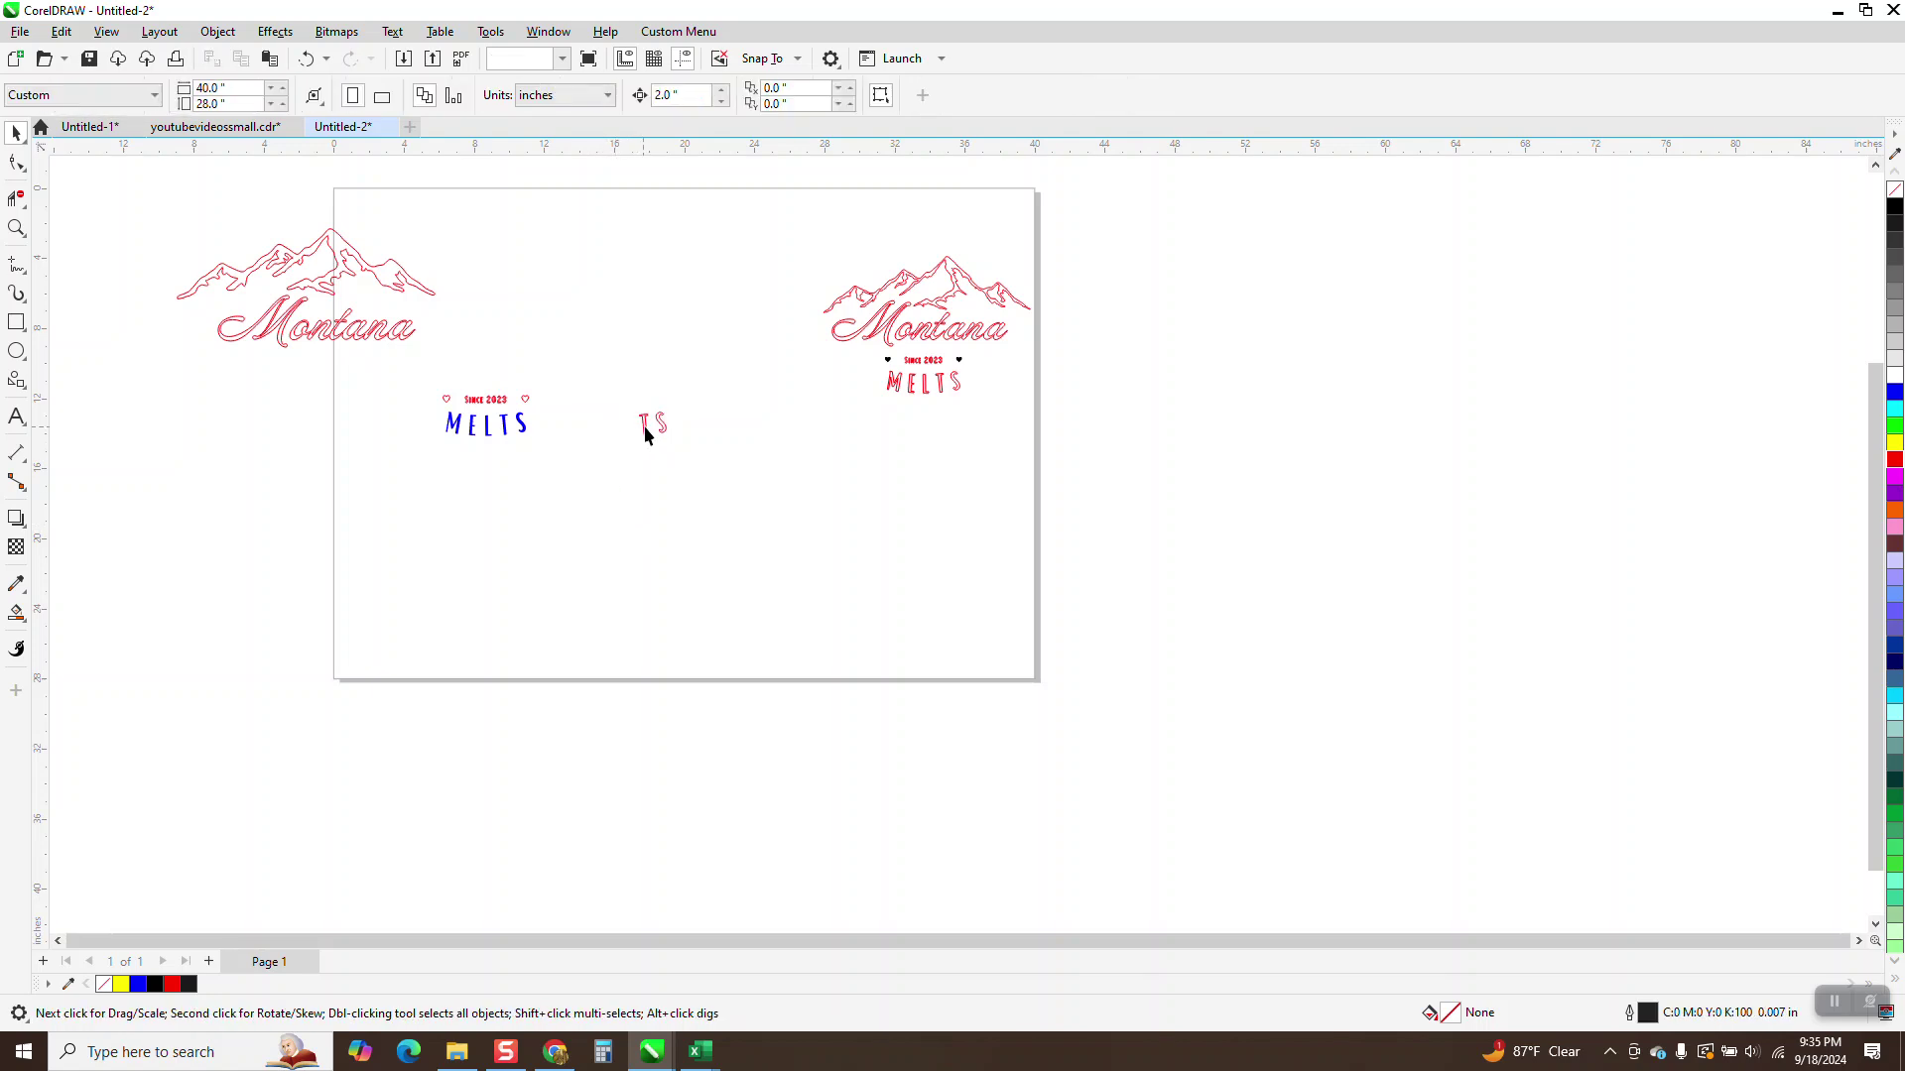
{"action": "left_click", "coordinate": [653, 426]}
{"action": "key", "text": "Delete"}
Remove the blue fill from MELTS and give it a red Hairline outline.
{"action": "left_click", "coordinate": [1894, 189]}
{"action": "right_click", "coordinate": [1894, 467]}
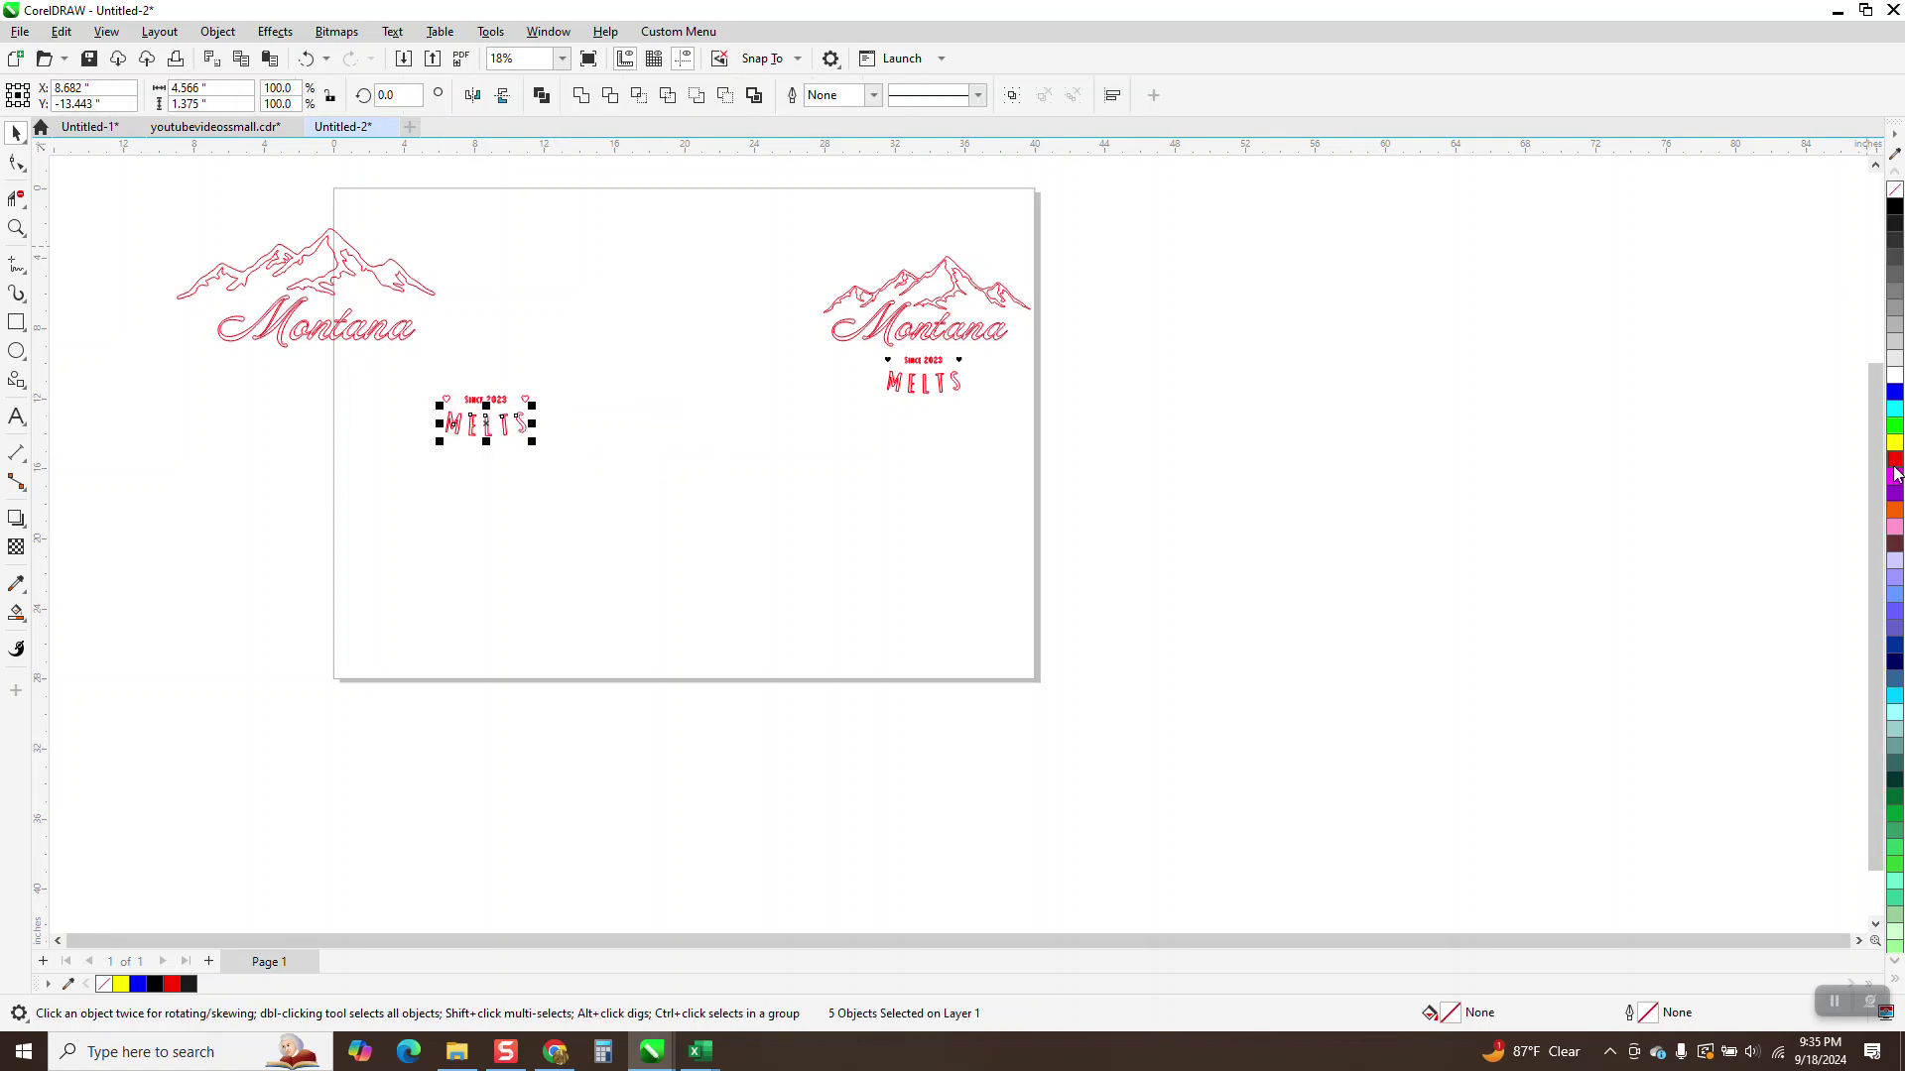
{"action": "left_click", "coordinate": [873, 96]}
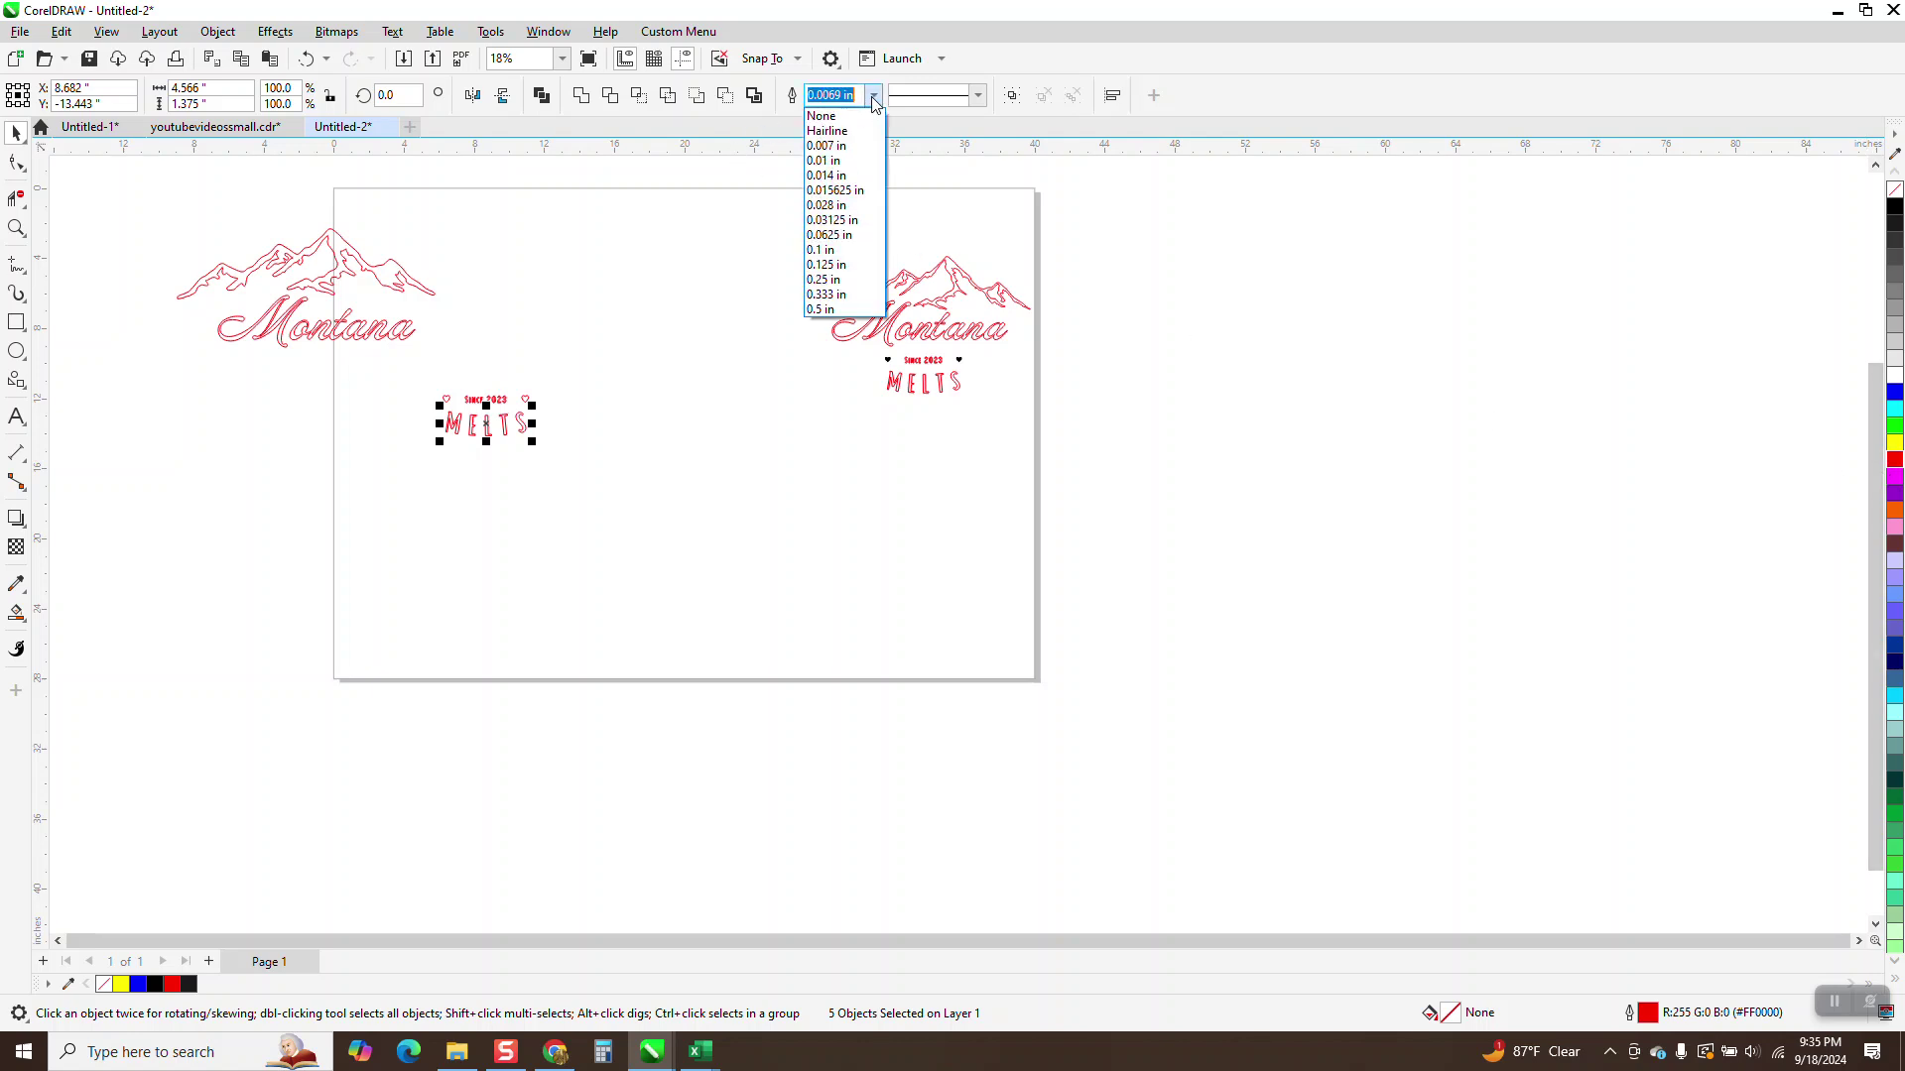
{"action": "left_click", "coordinate": [853, 134]}
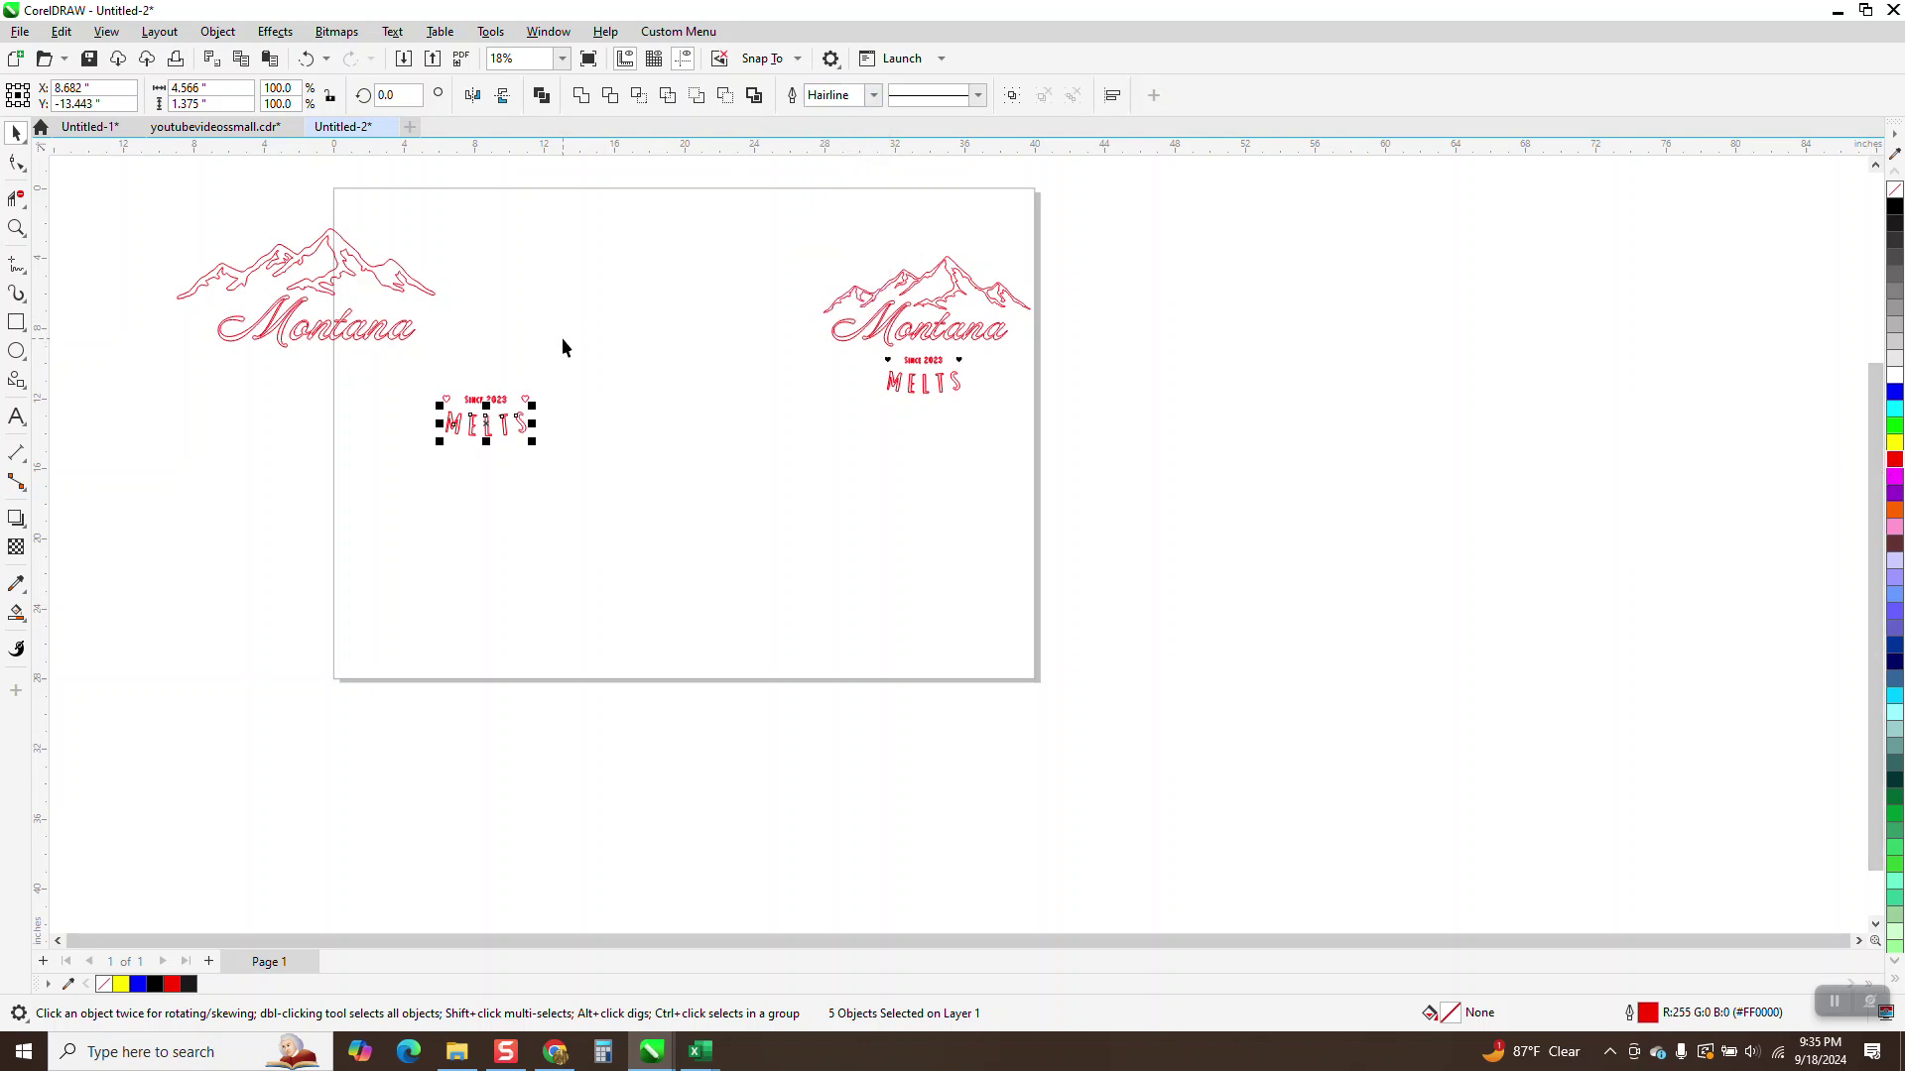
Nudge the hearts, SINCE 2023 and MELTS group under the left Montana and zoom in.
{"action": "key", "text": "Left"}
{"action": "key", "text": "Left"}
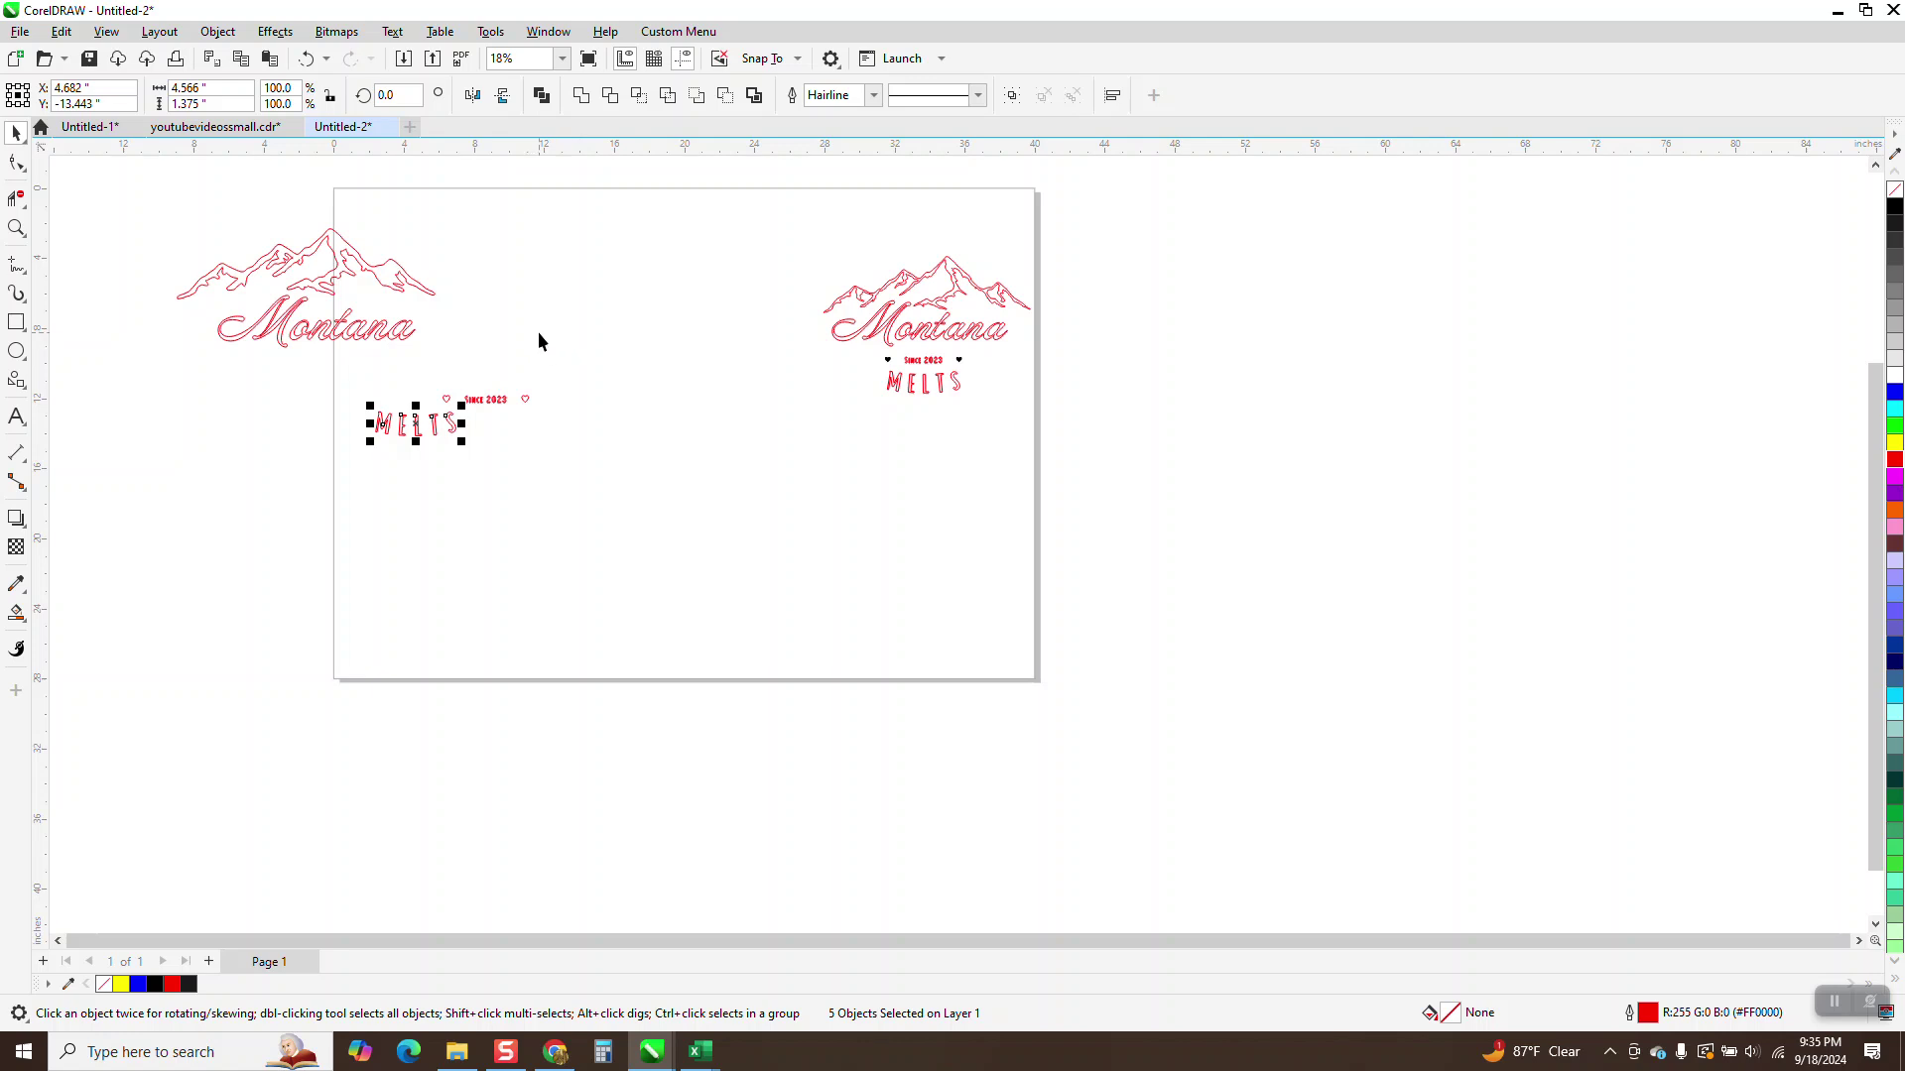
{"action": "key", "text": "Right"}
{"action": "key", "text": "Right"}
{"action": "left_click_drag", "start_coordinate": [431, 373], "coordinate": [647, 474]}
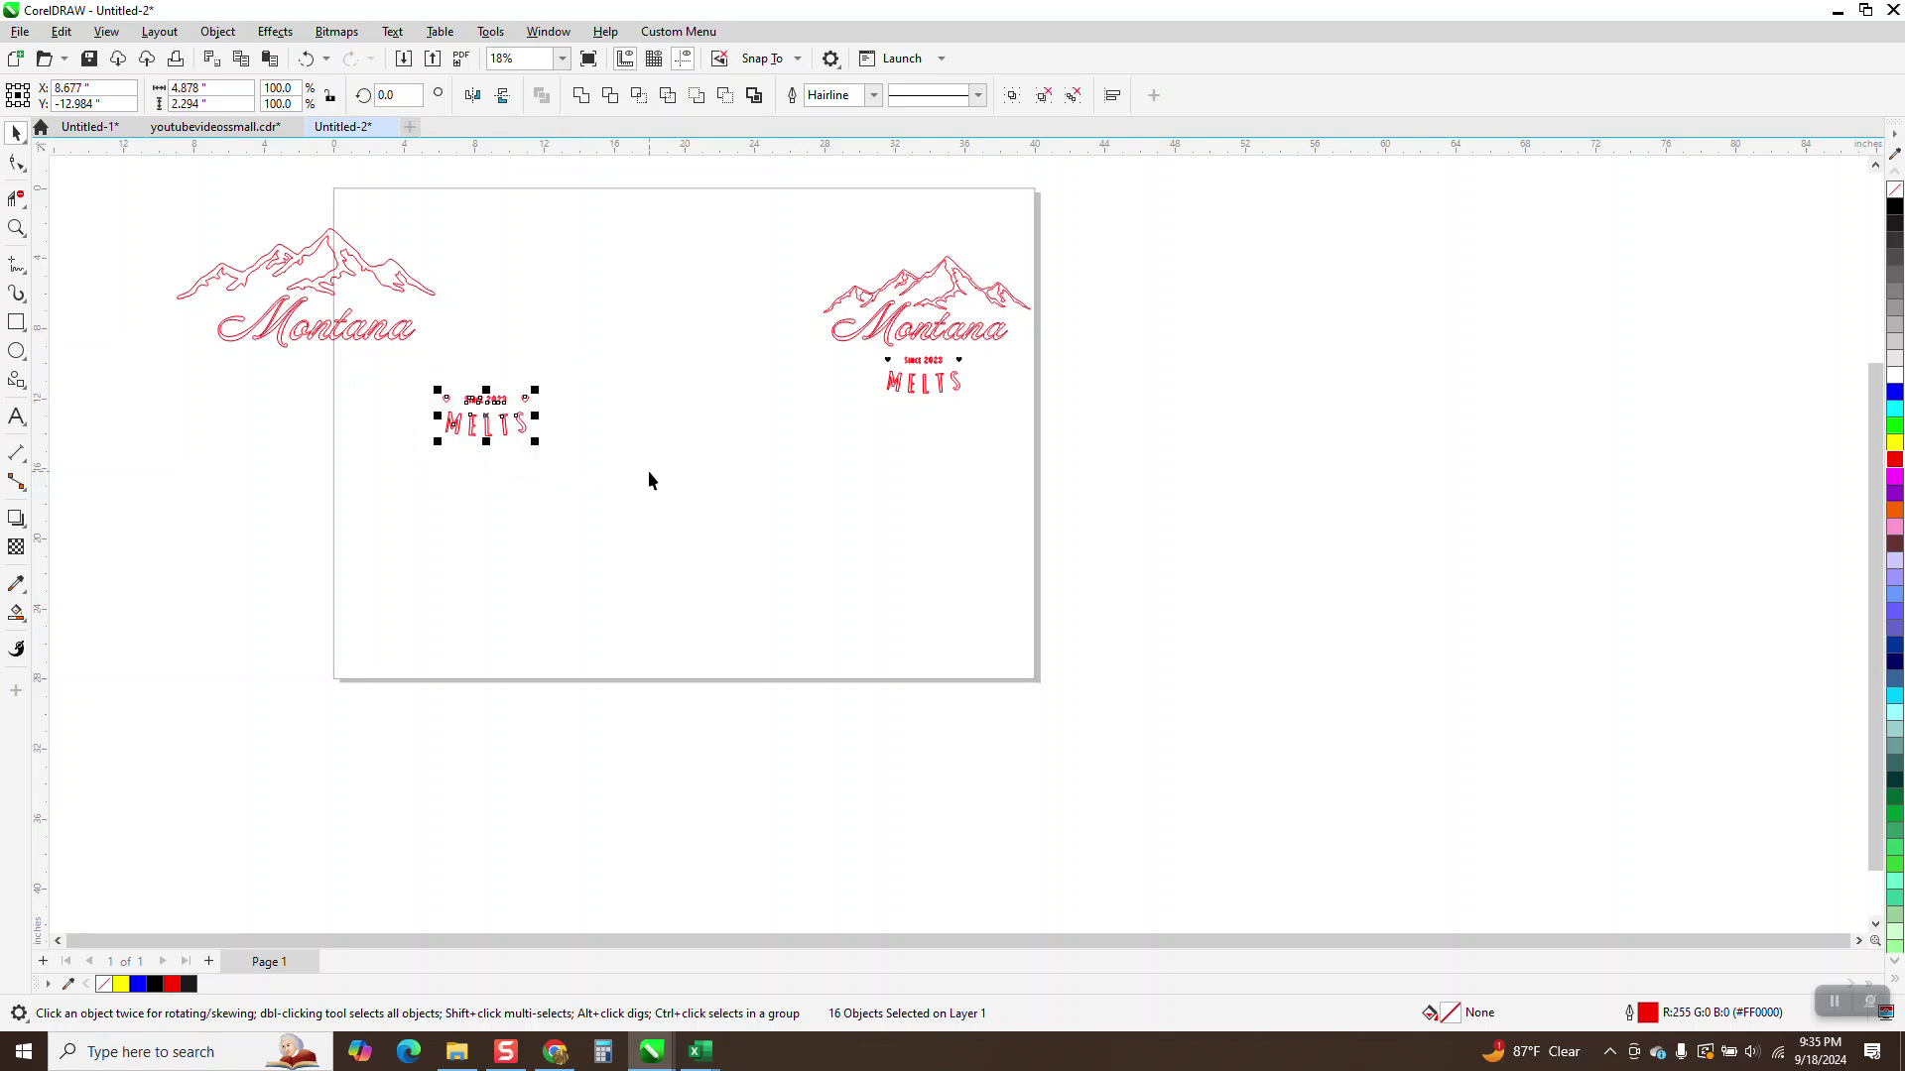
{"action": "key", "text": "Left"}
{"action": "key", "text": "Left"}
{"action": "key", "text": "Left"}
{"action": "key", "text": "Left"}
{"action": "key", "text": "Left"}
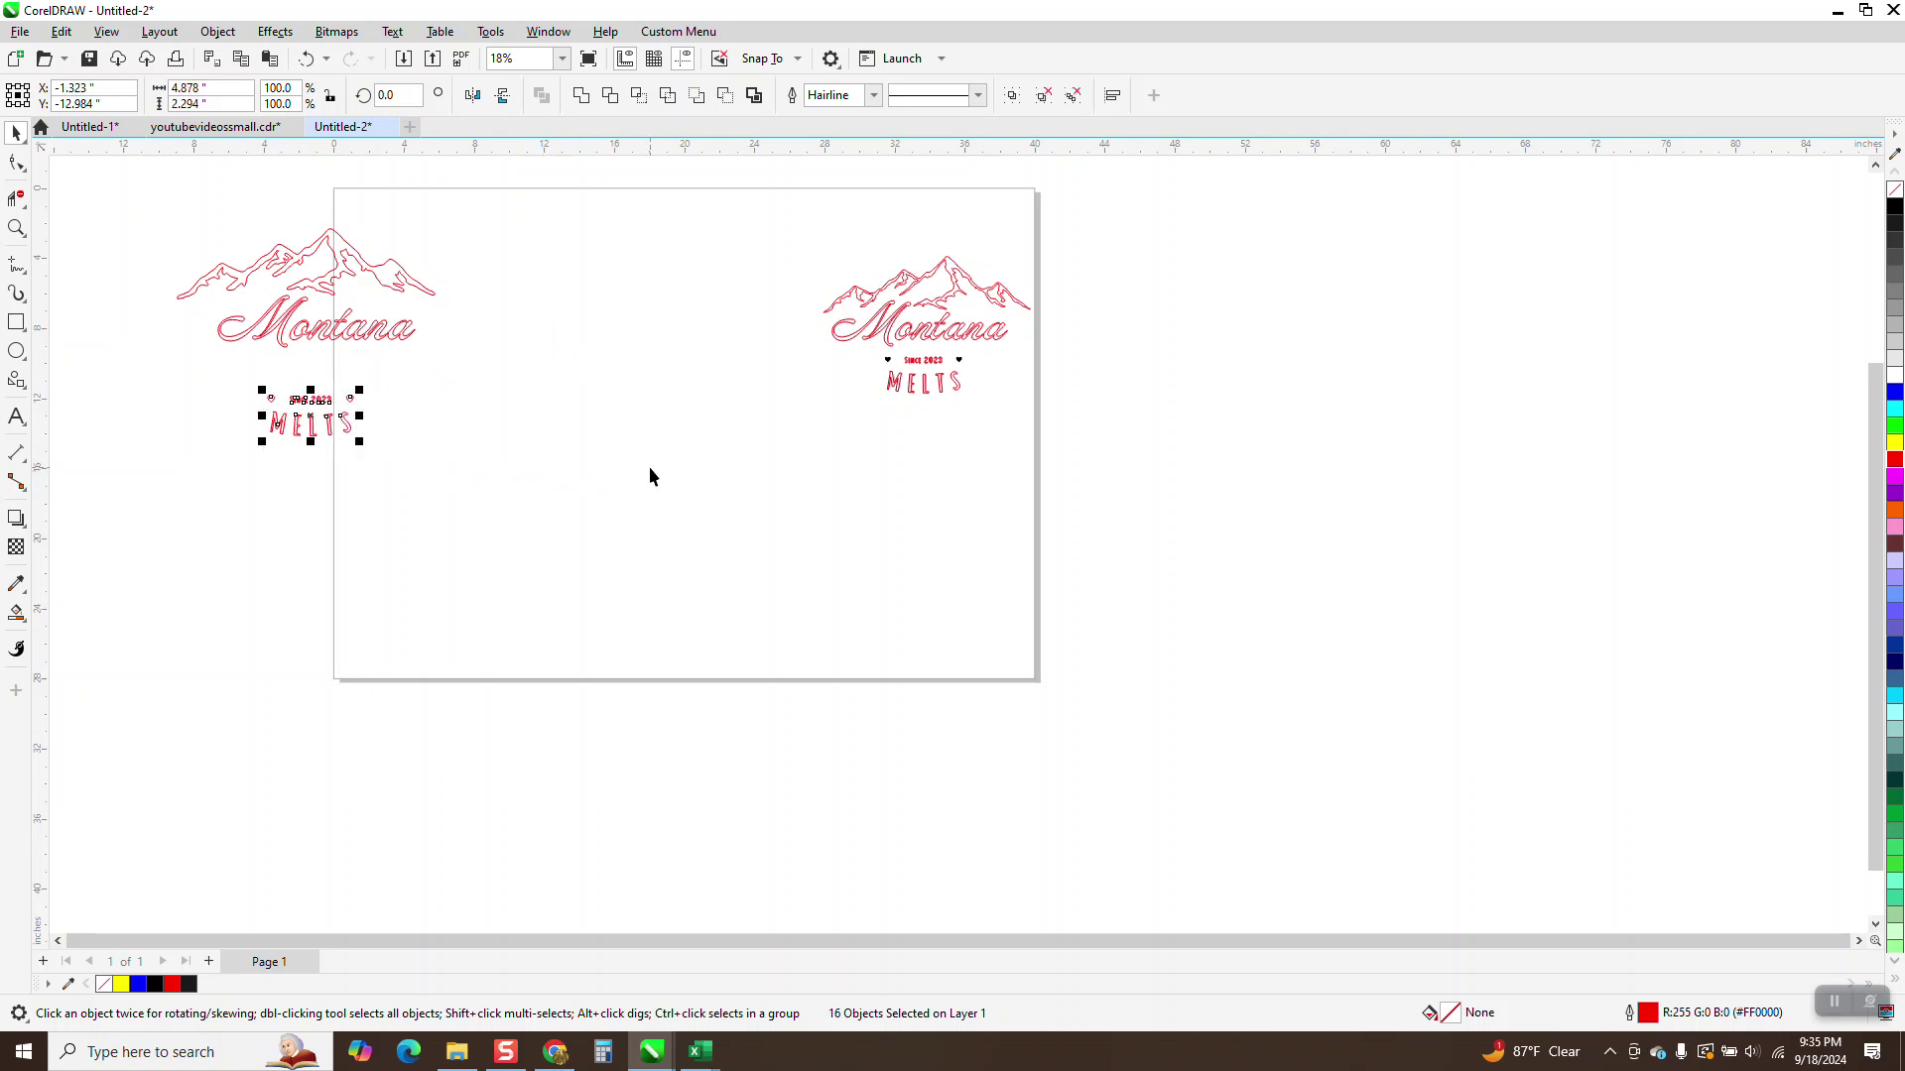
{"action": "key", "text": "Up"}
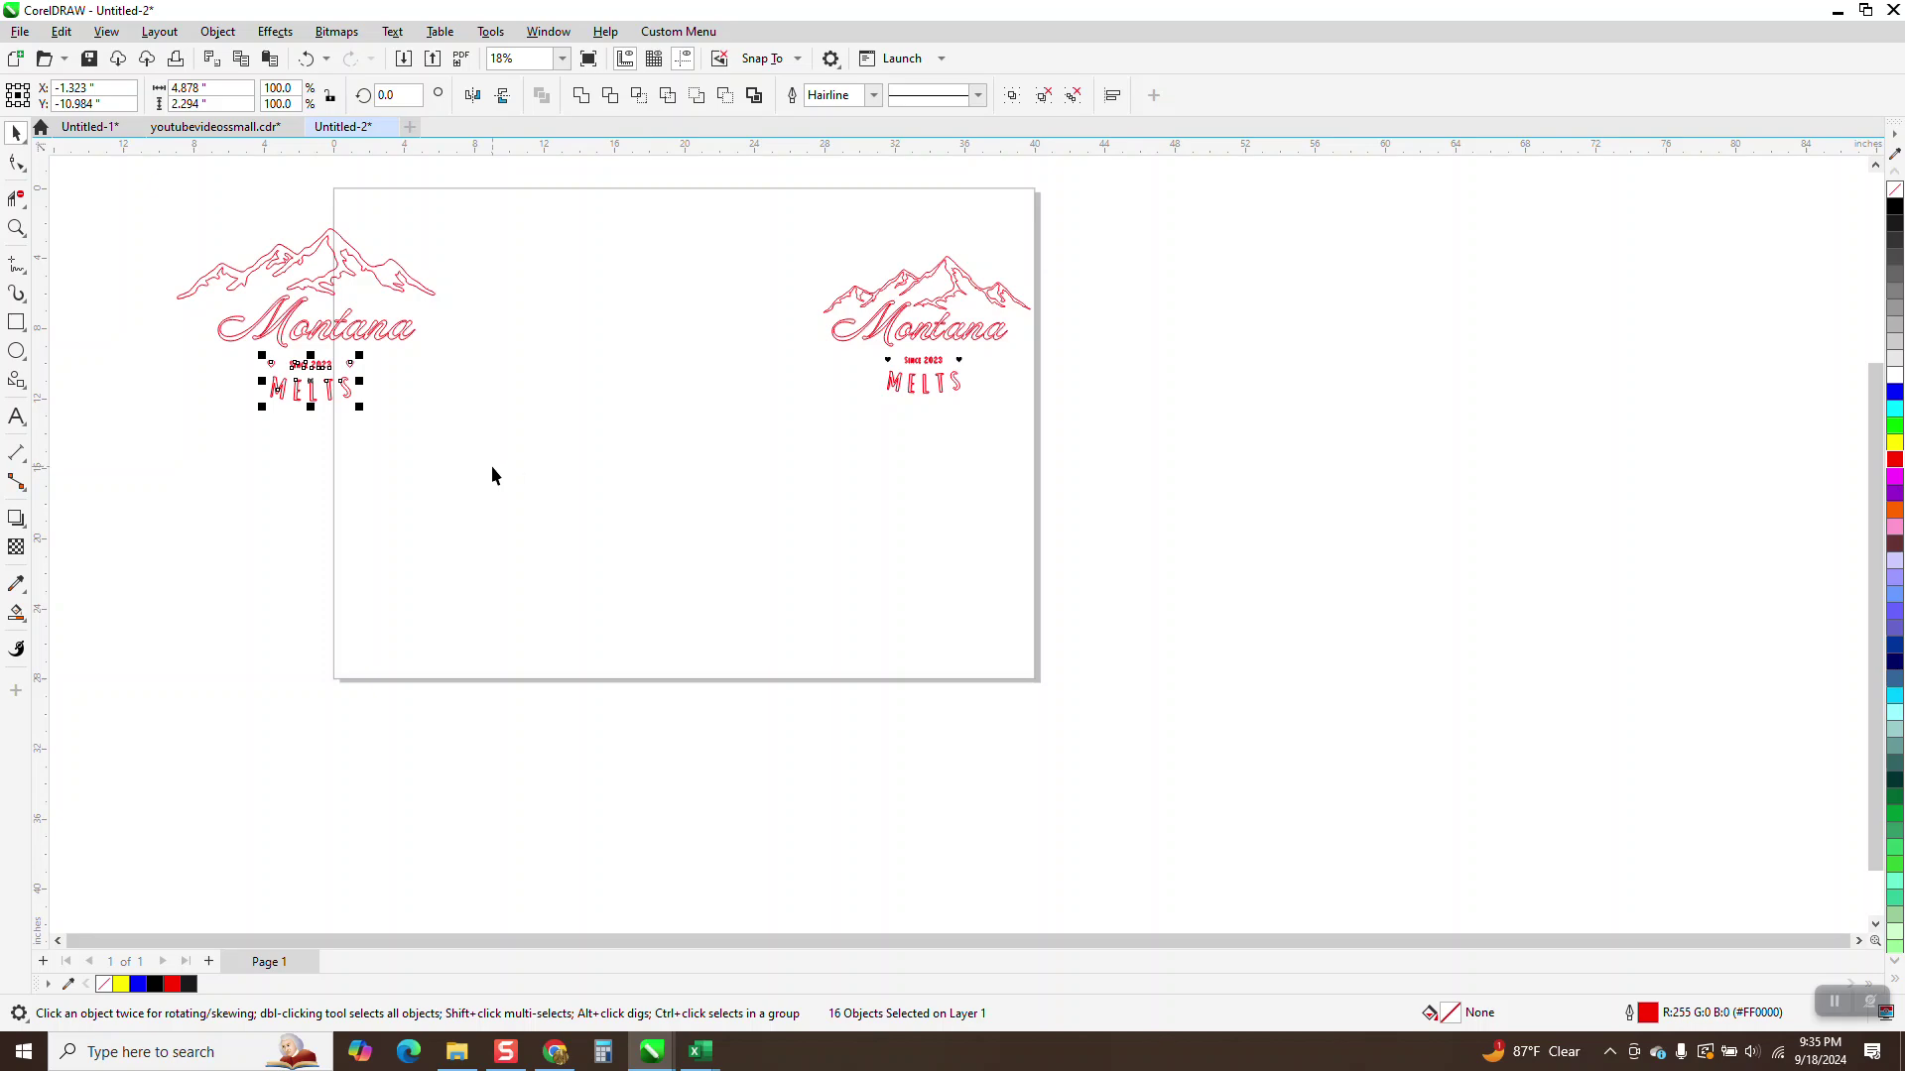
{"action": "left_click", "coordinate": [16, 229]}
{"action": "left_click_drag", "start_coordinate": [186, 237], "coordinate": [571, 479]}
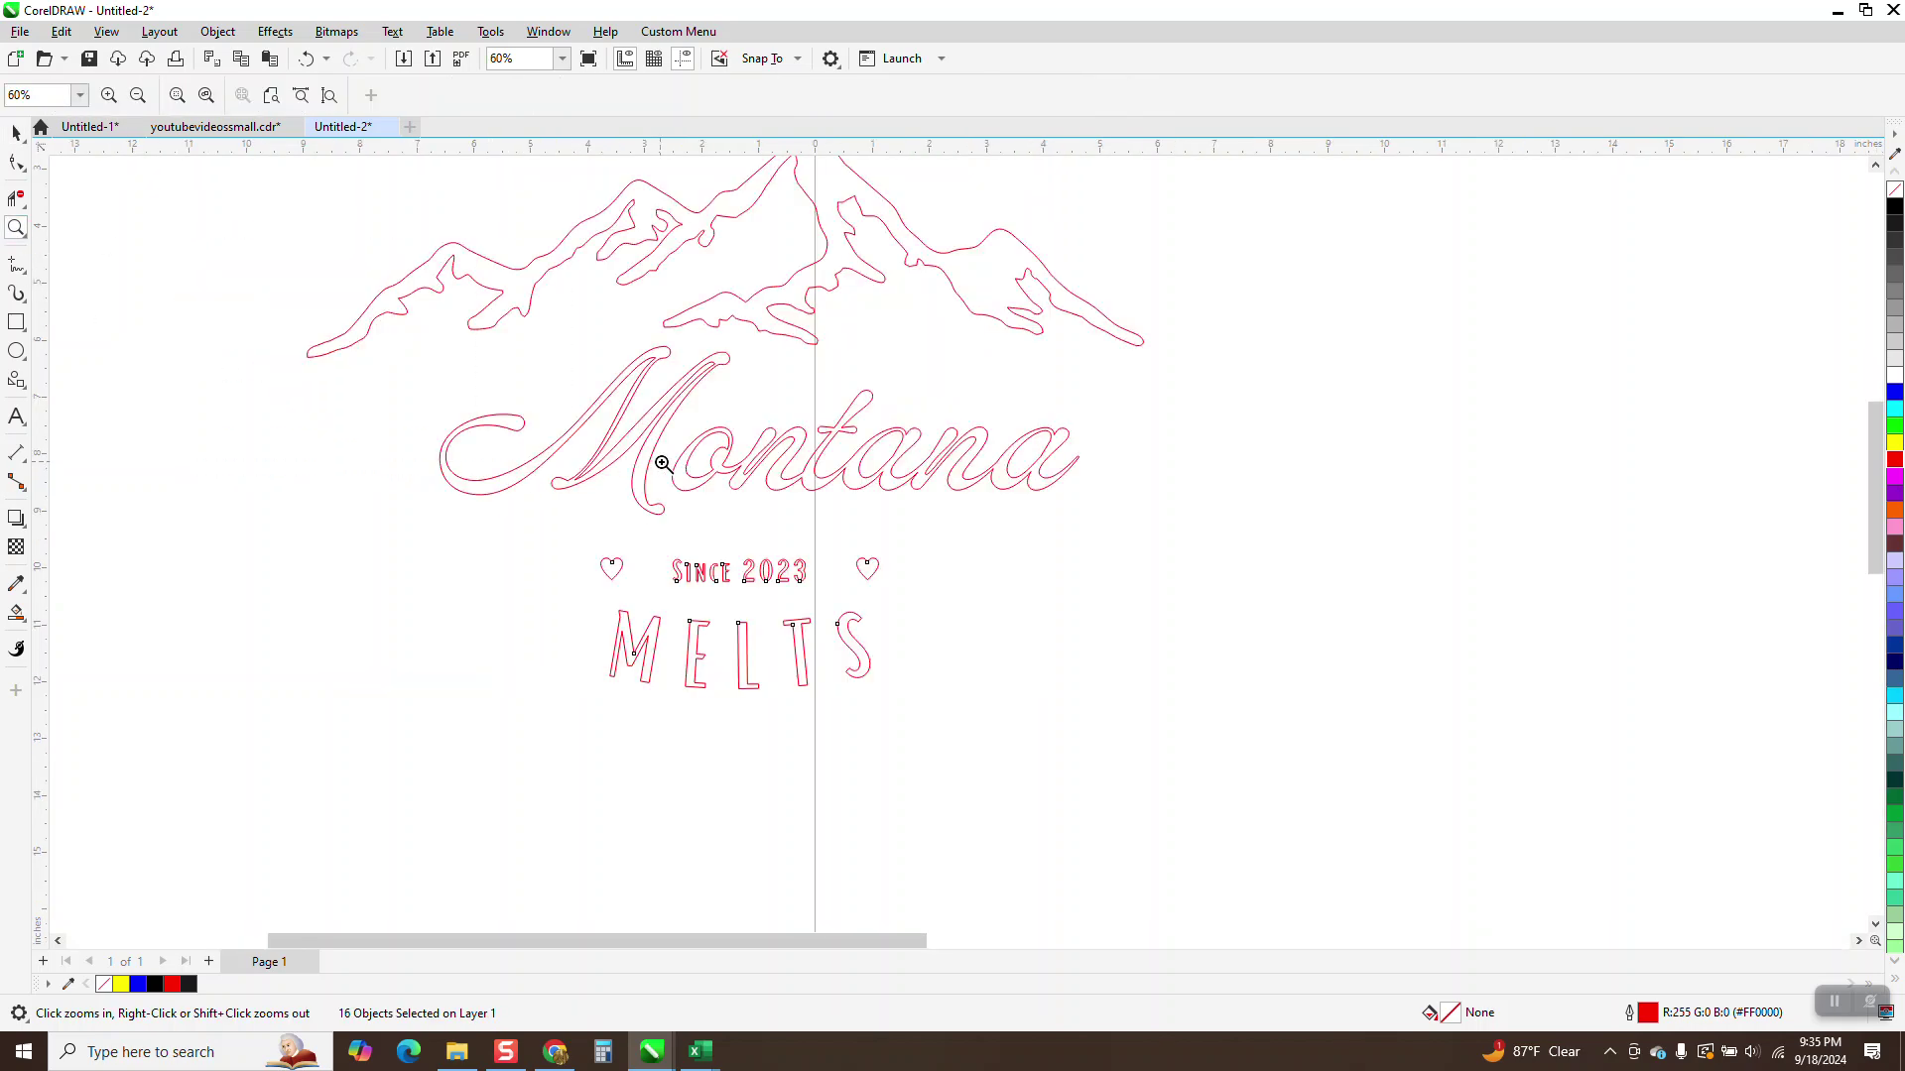
{"action": "right_click", "coordinate": [710, 426]}
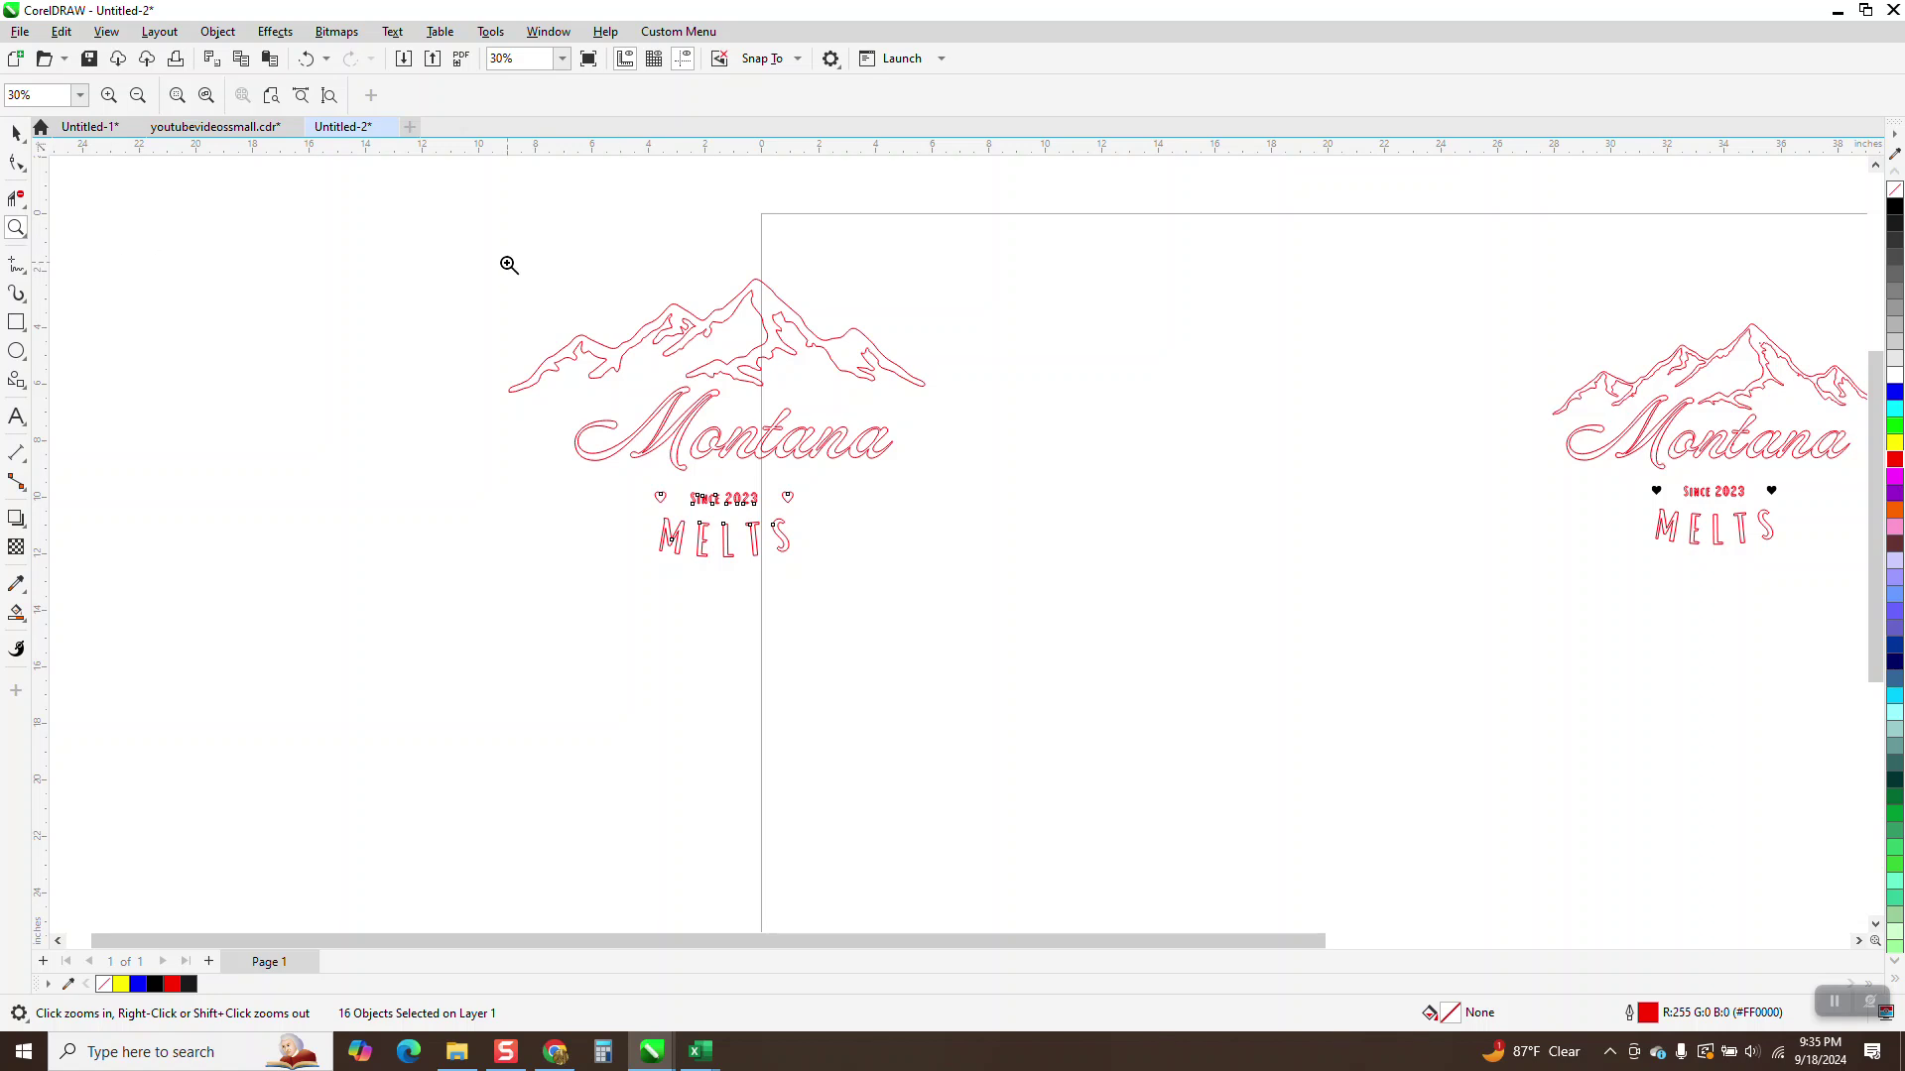
{"action": "left_click_drag", "start_coordinate": [506, 264], "coordinate": [1042, 586]}
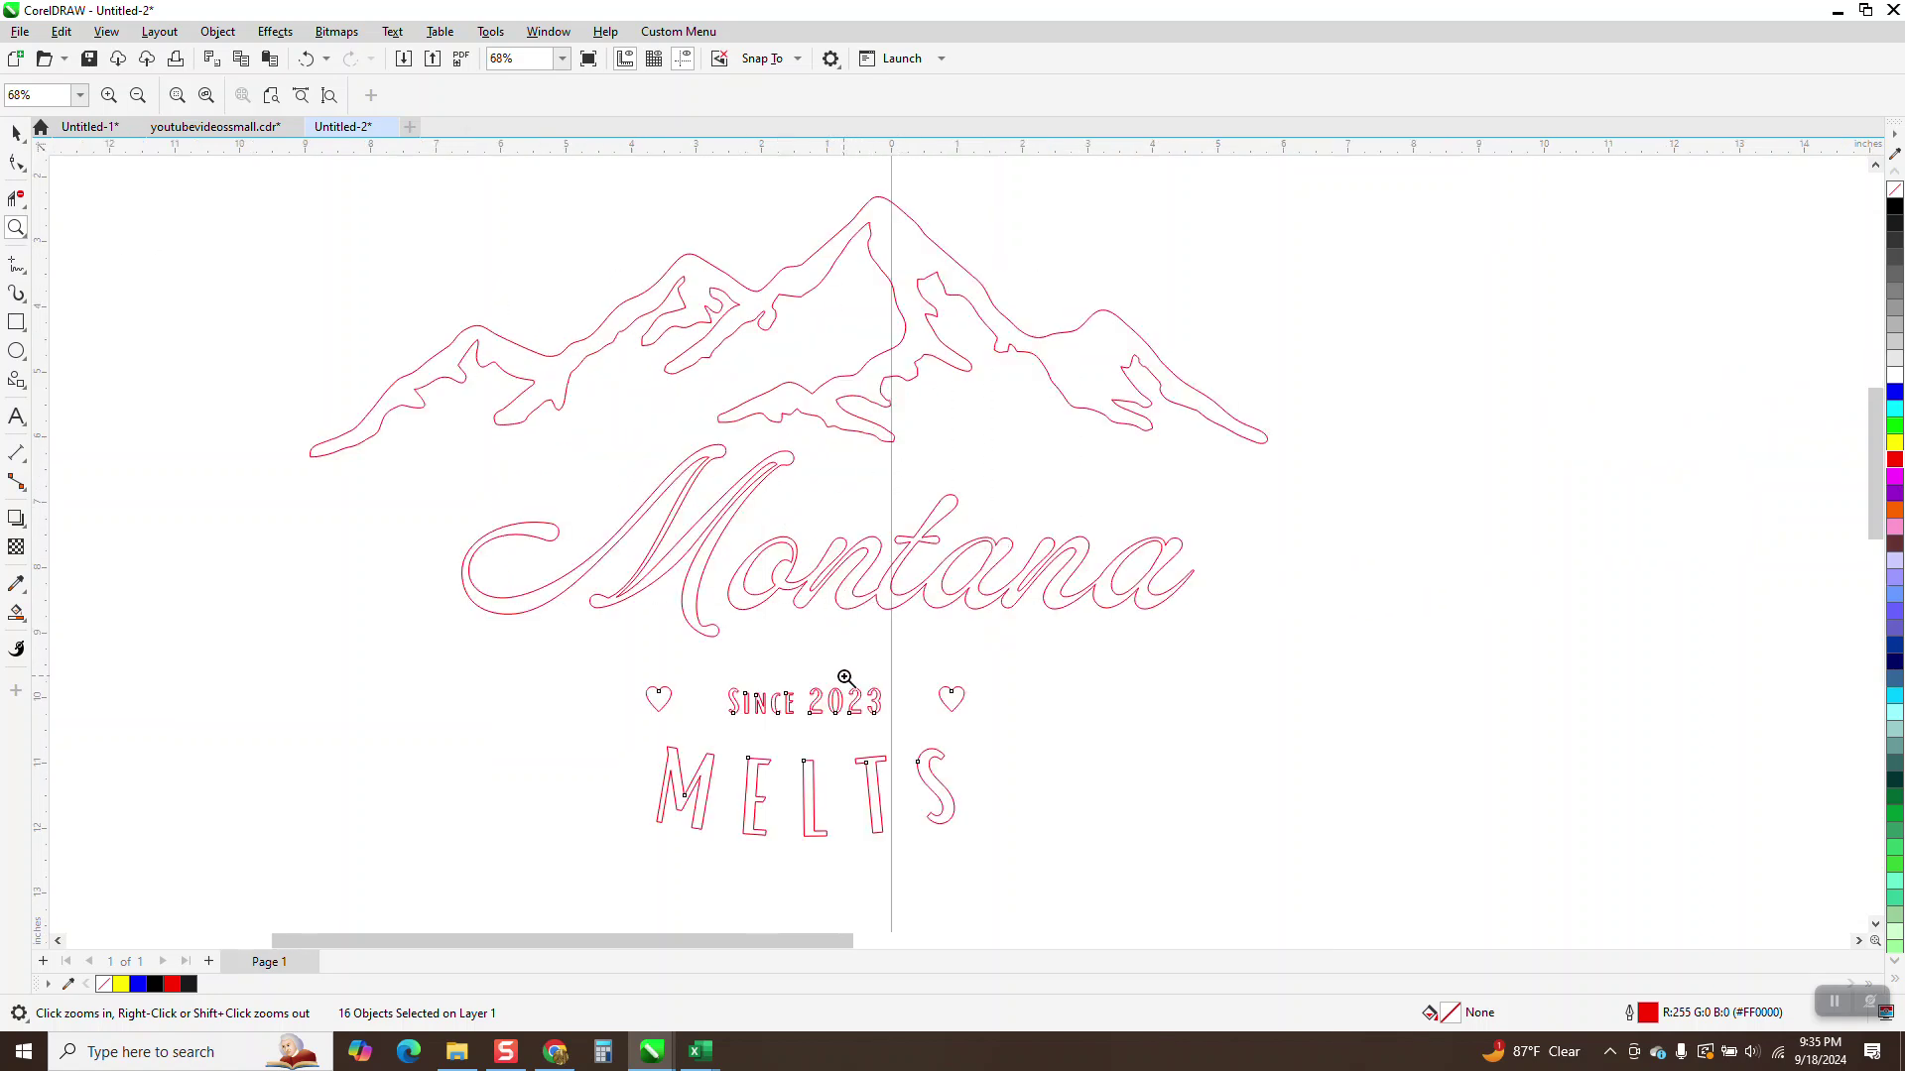
{"action": "left_click_drag", "start_coordinate": [729, 675], "coordinate": [914, 714]}
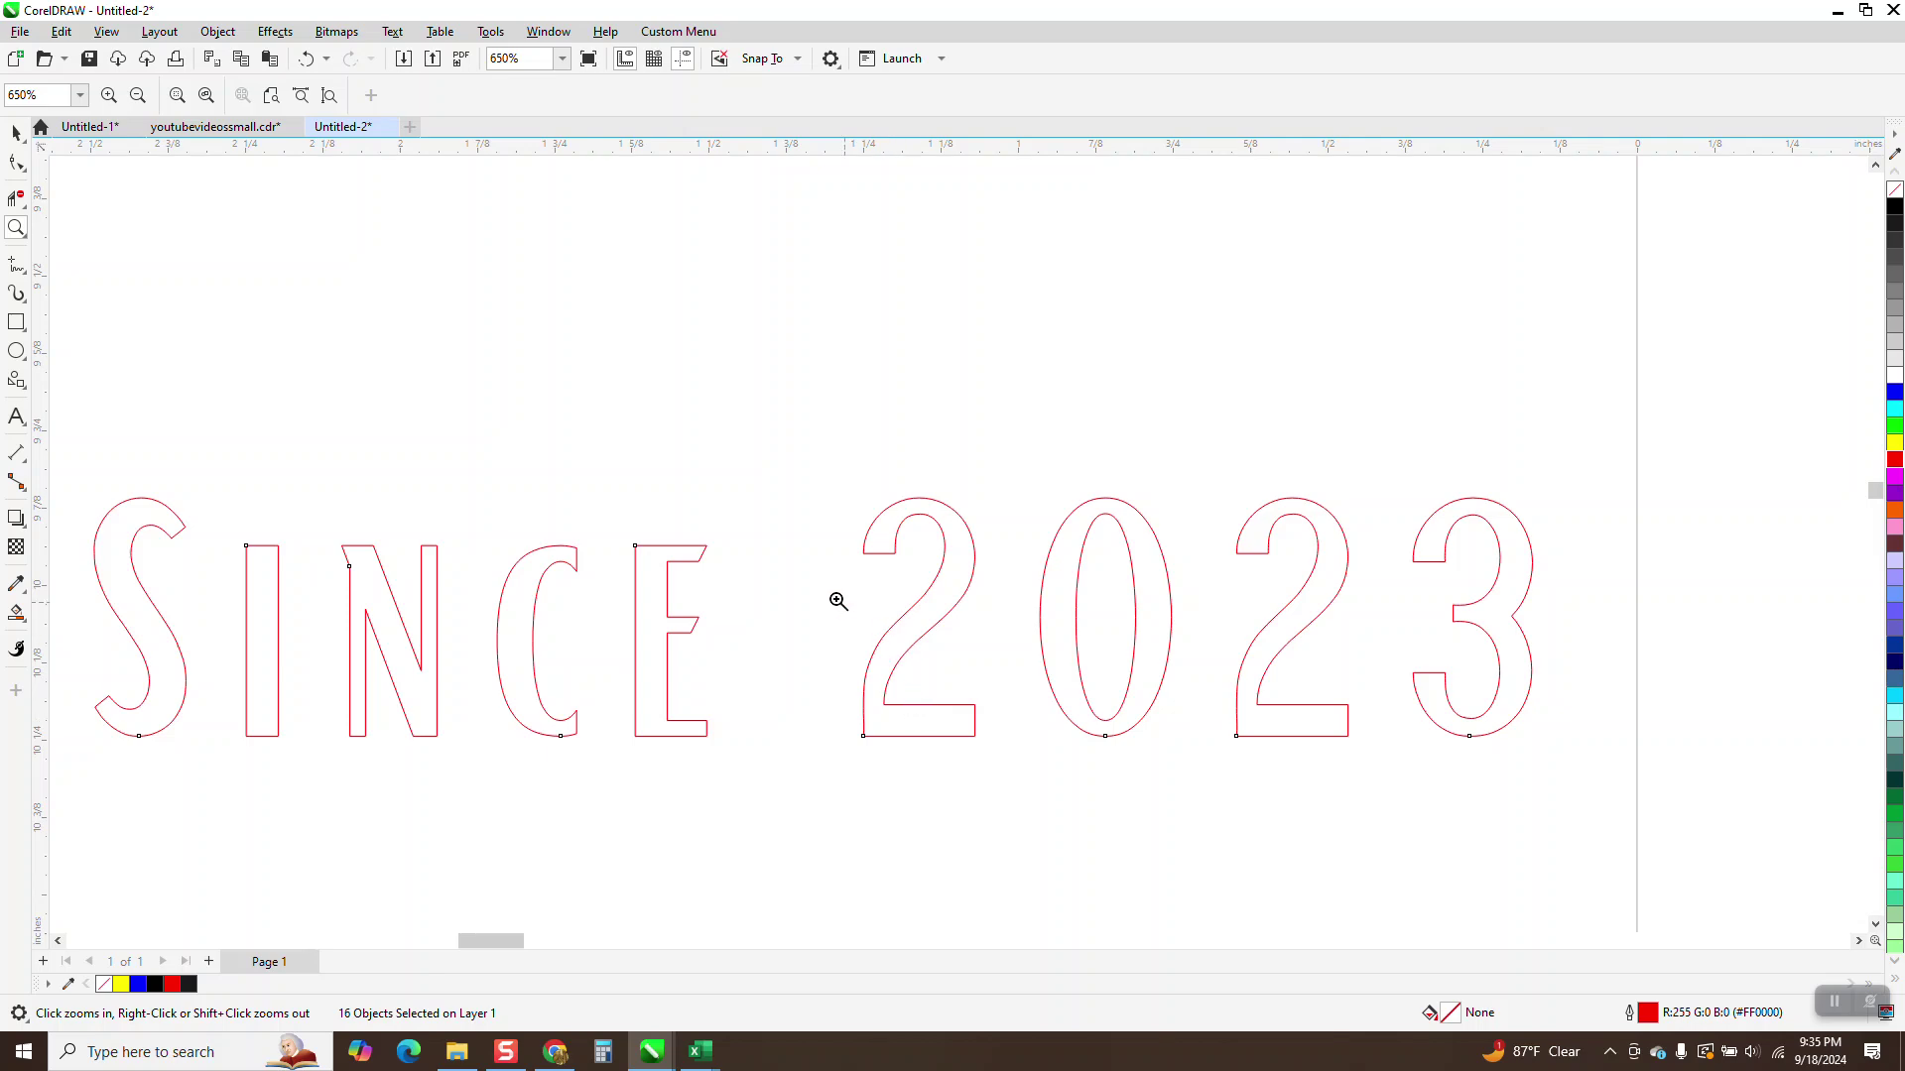
{"action": "scroll", "coordinate": [292, 286], "scroll_direction": "down", "scroll_amount": 5}
{"action": "key", "text": "space"}
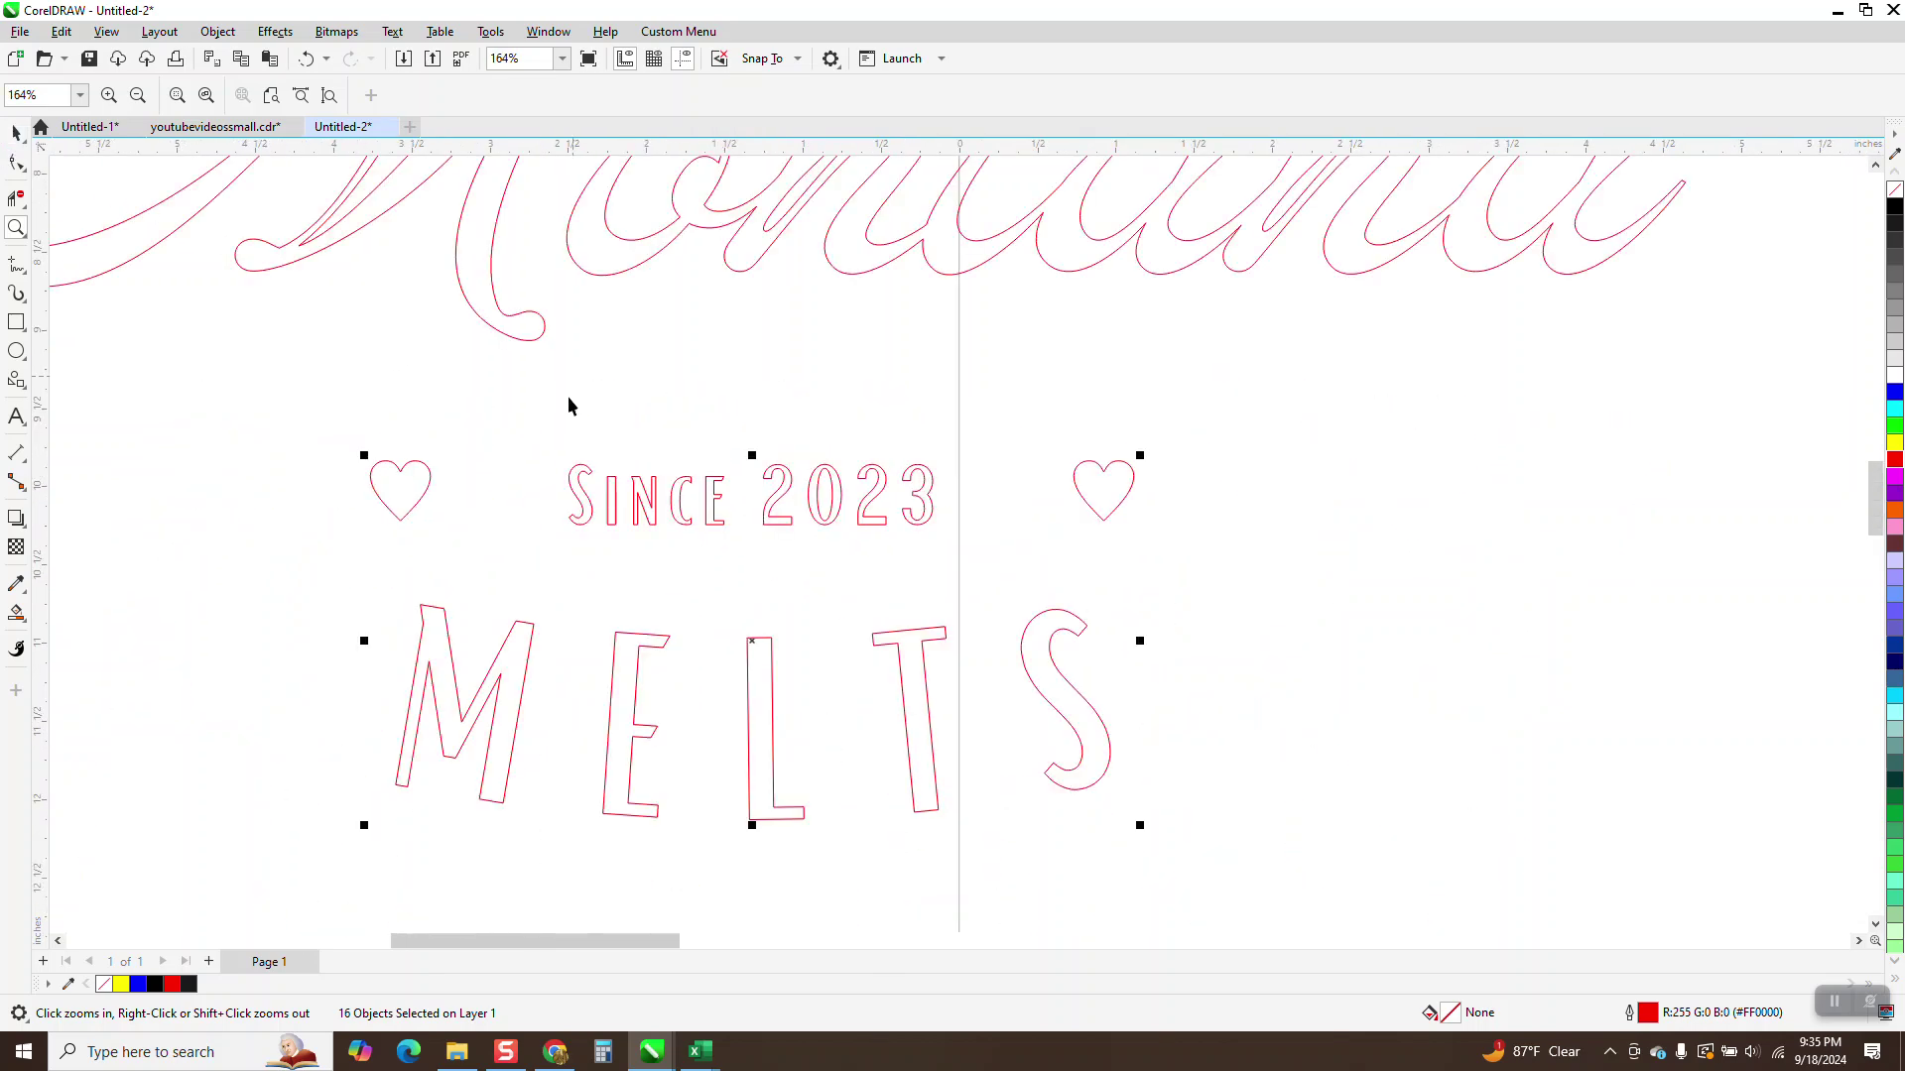
{"action": "scroll", "coordinate": [626, 404], "scroll_direction": "down", "scroll_amount": 2}
{"action": "key", "text": "space"}
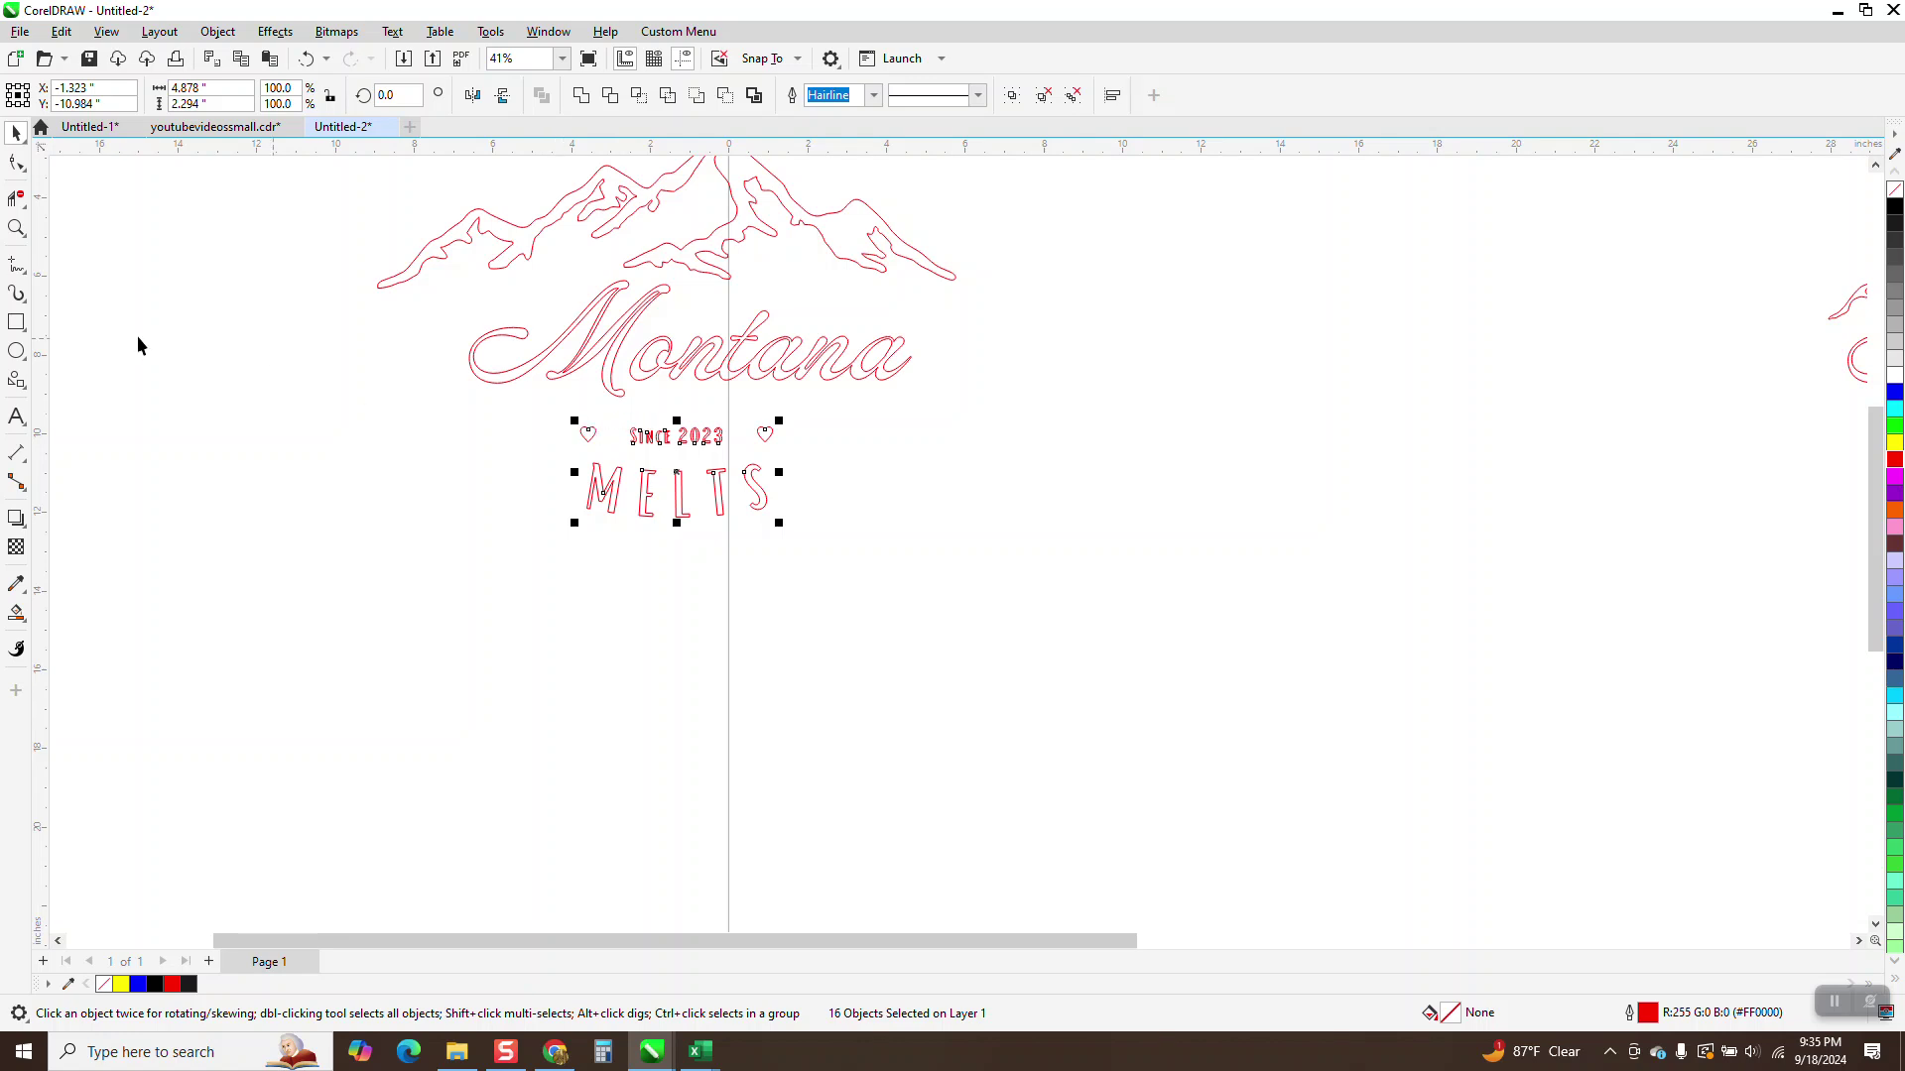
{"action": "left_click", "coordinate": [16, 228]}
{"action": "left_click_drag", "start_coordinate": [617, 429], "coordinate": [826, 482]}
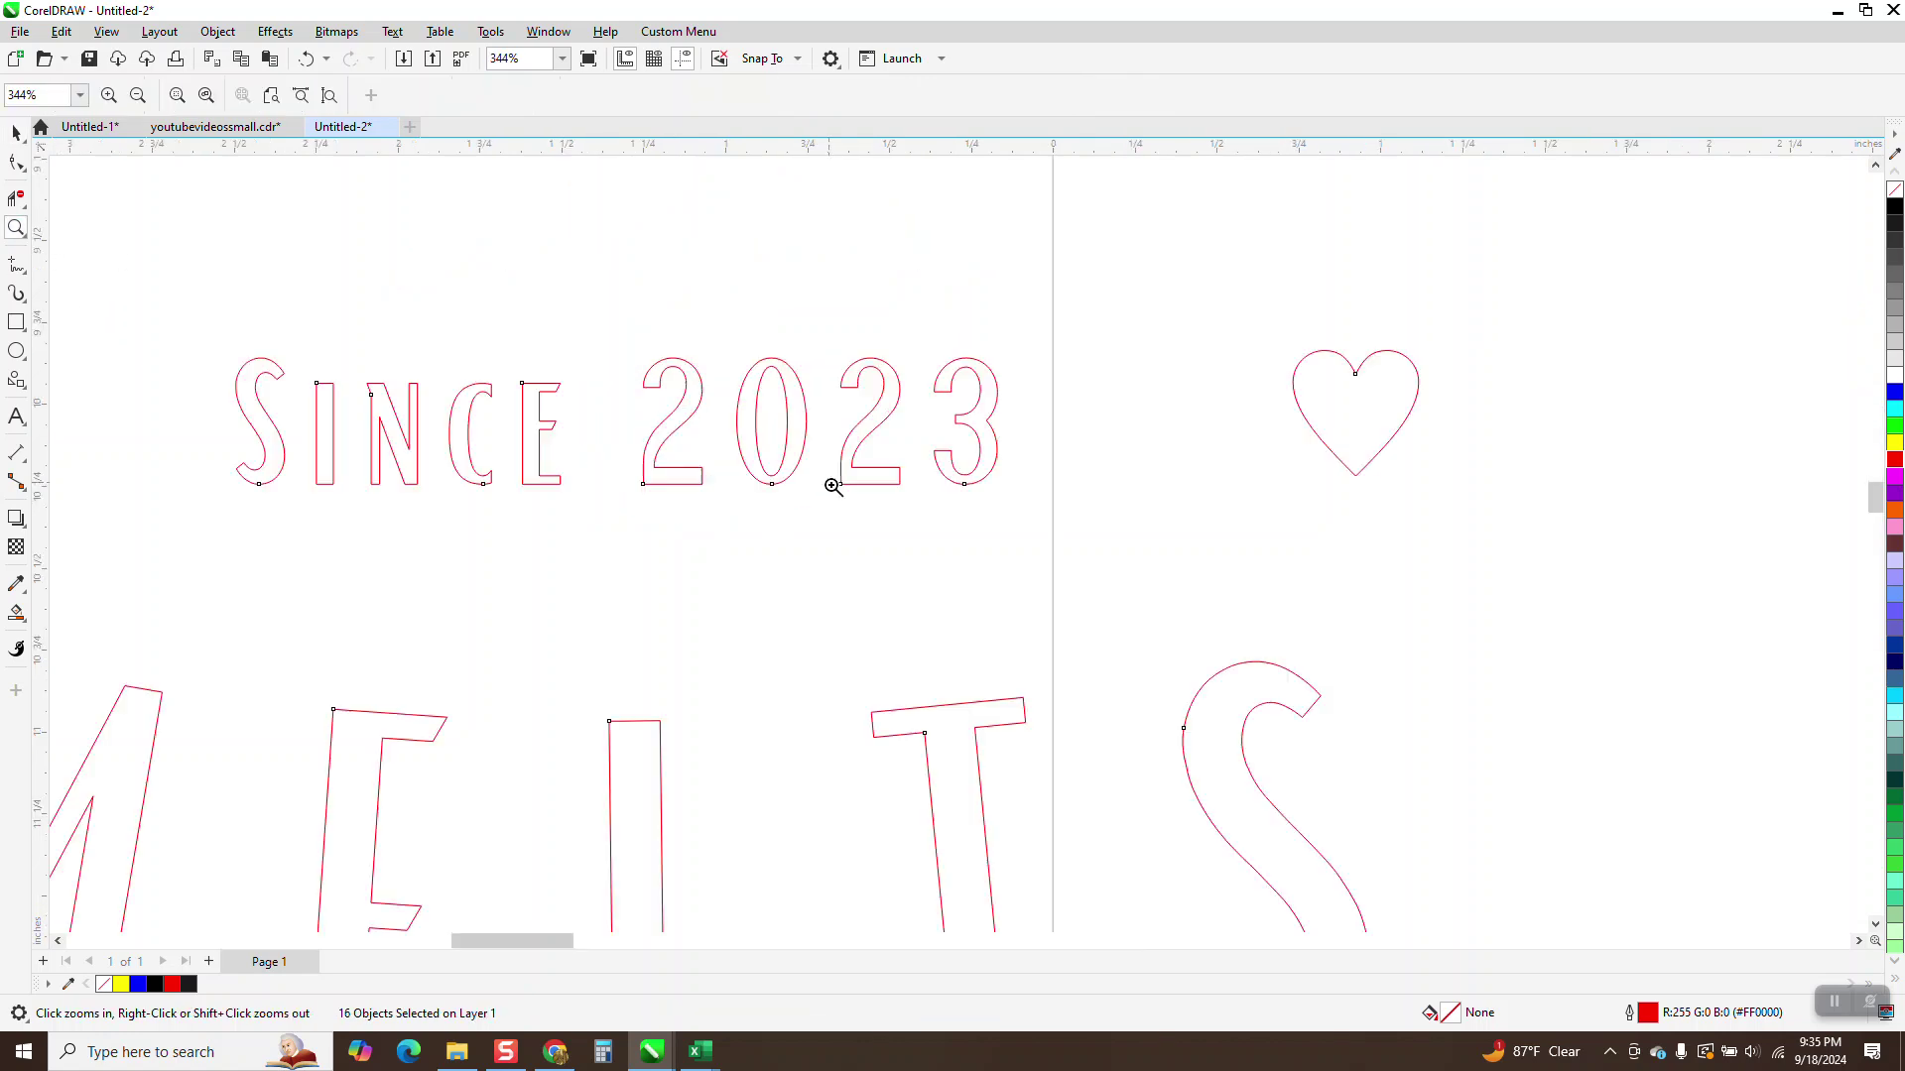
{"action": "scroll", "coordinate": [542, 462], "scroll_direction": "down", "scroll_amount": 1}
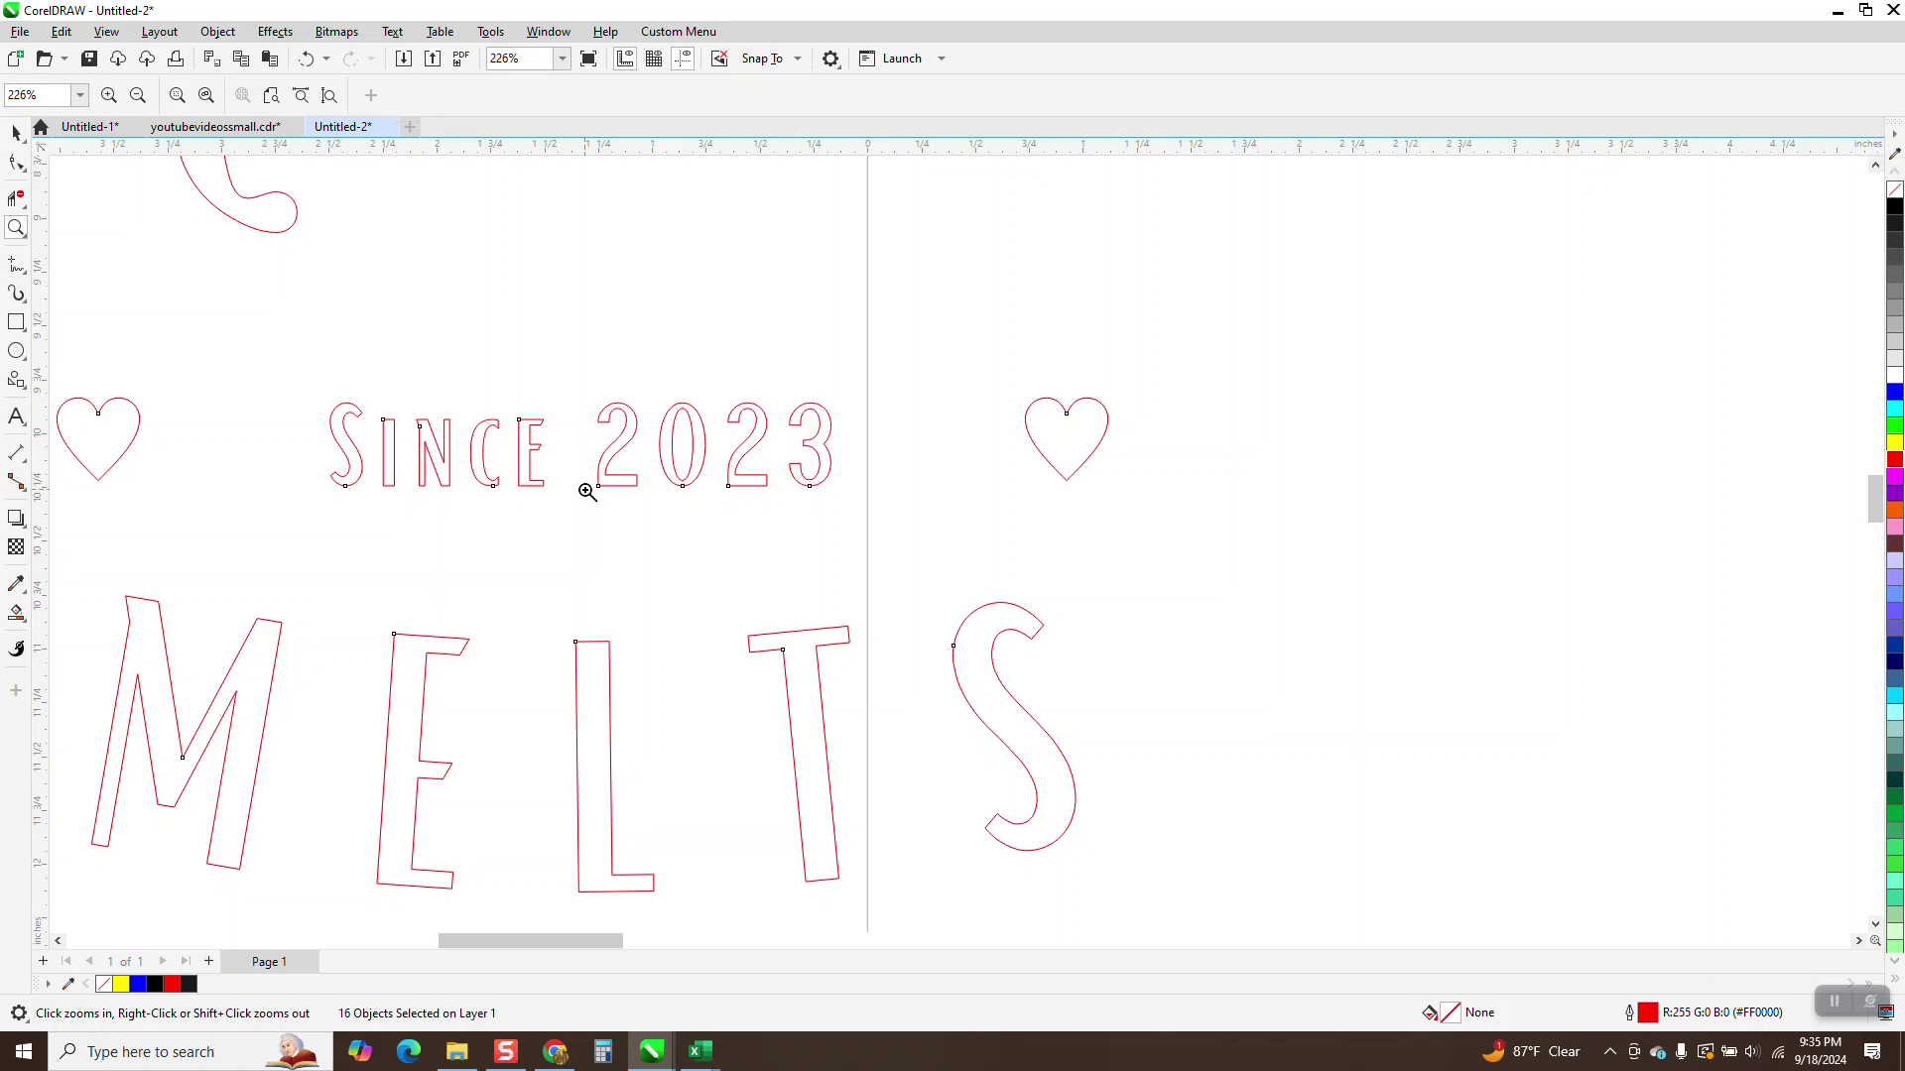
{"action": "scroll", "coordinate": [586, 490], "scroll_direction": "down", "scroll_amount": 1}
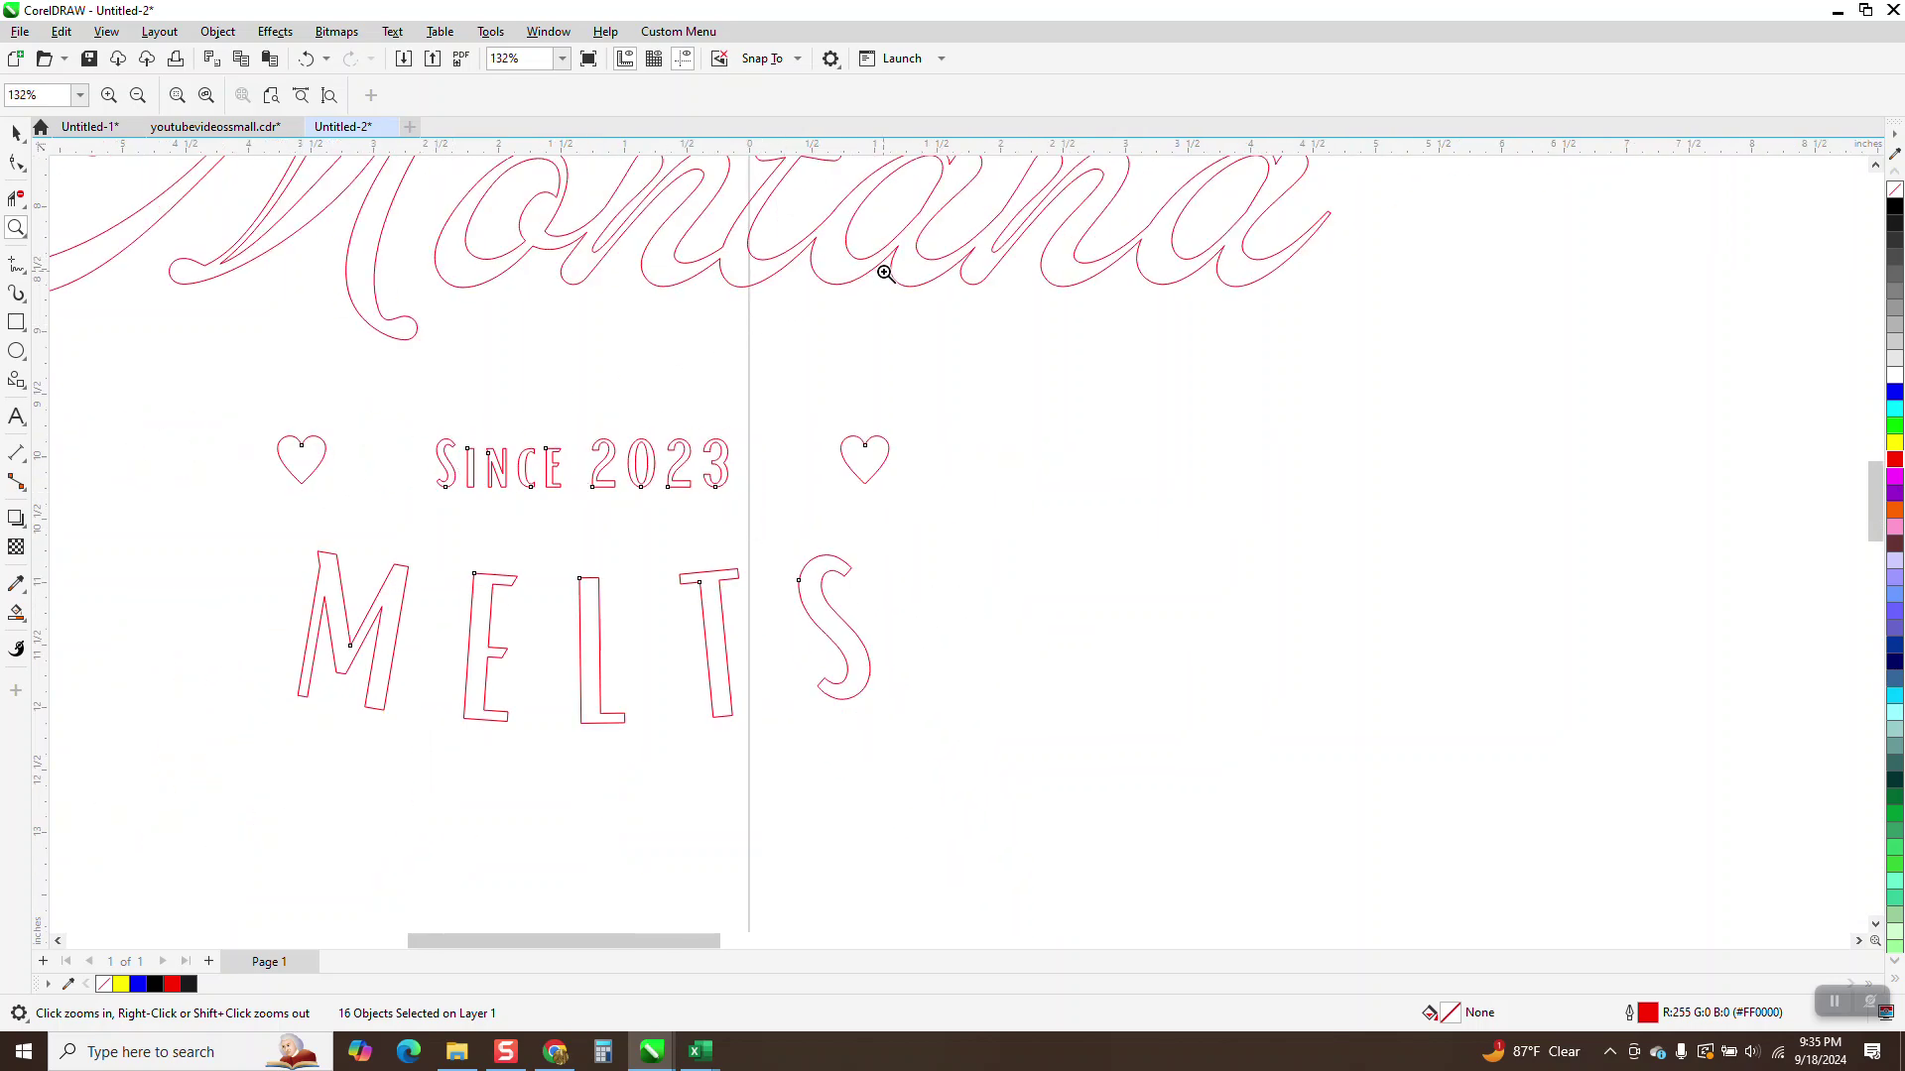
{"action": "scroll", "coordinate": [886, 274], "scroll_direction": "down", "scroll_amount": 1}
{"action": "left_click_drag", "start_coordinate": [561, 395], "coordinate": [824, 470]}
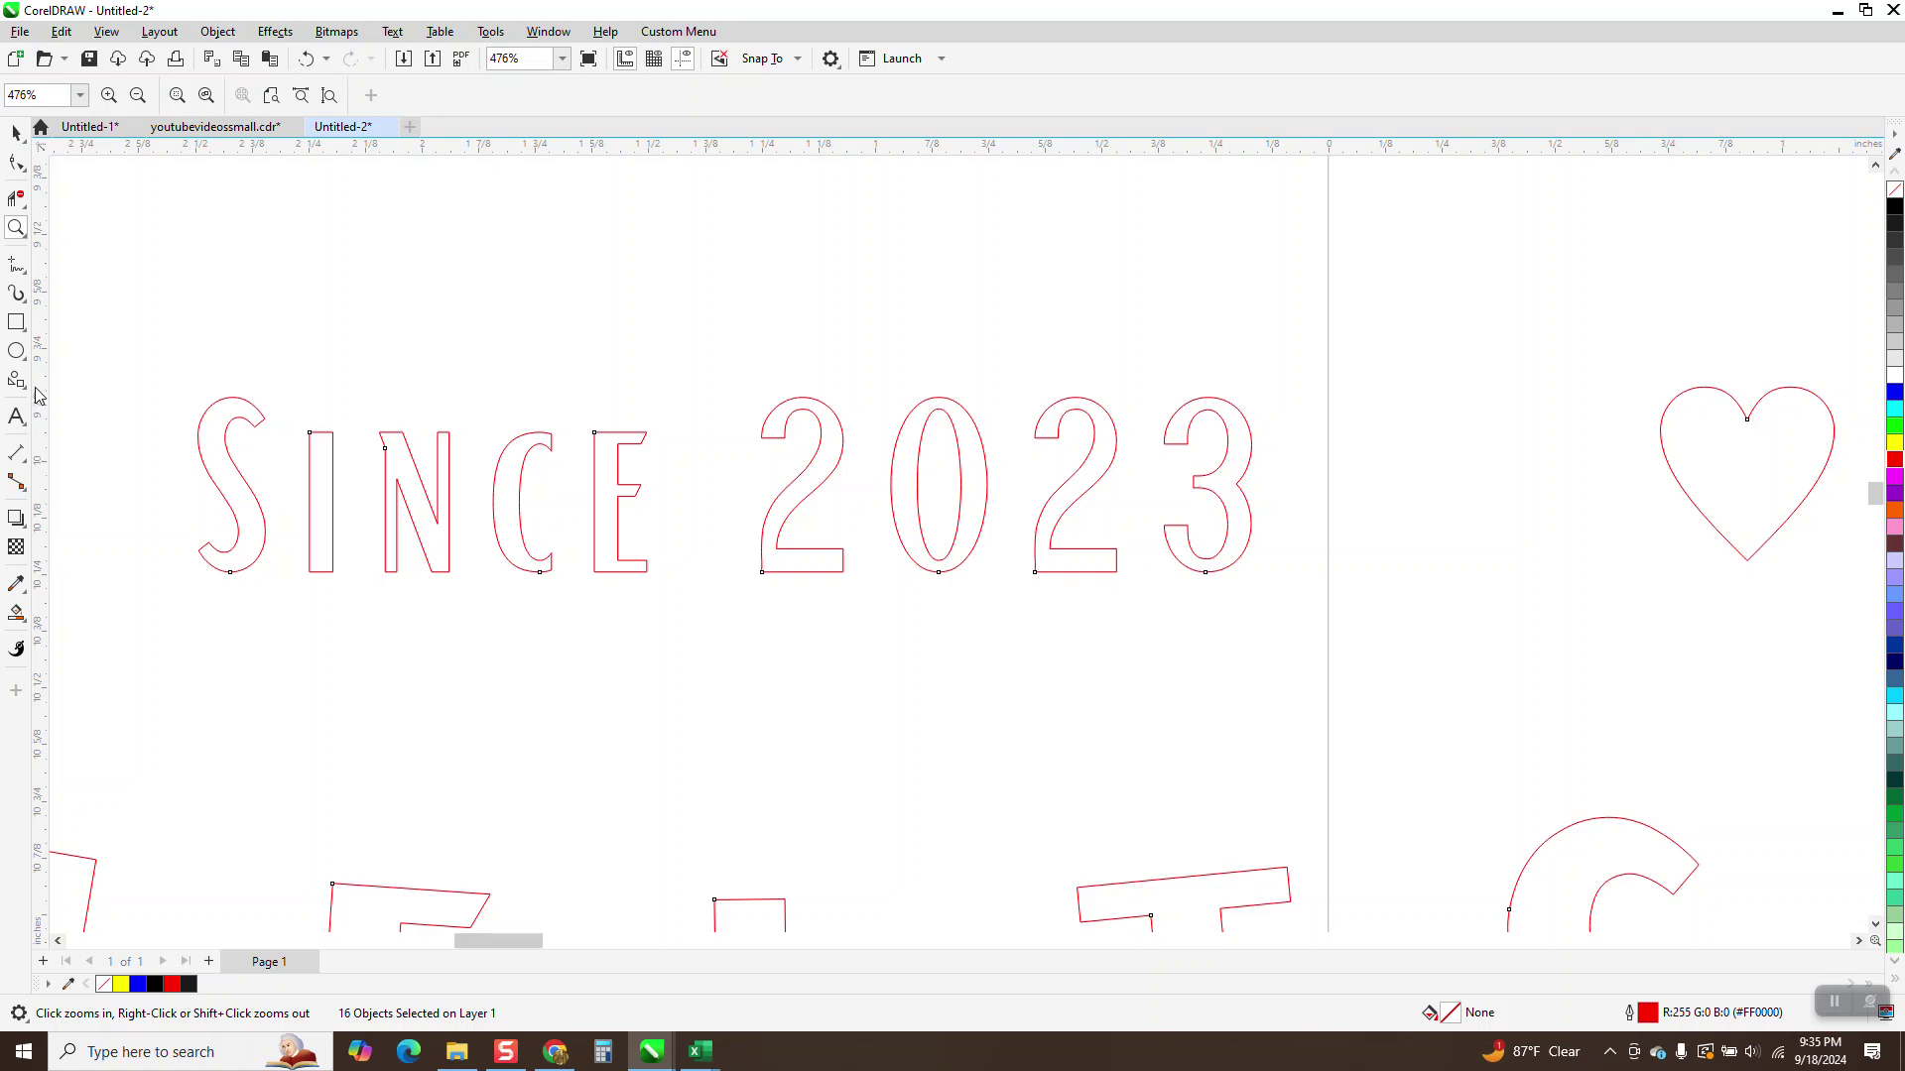
{"action": "left_click", "coordinate": [25, 462]}
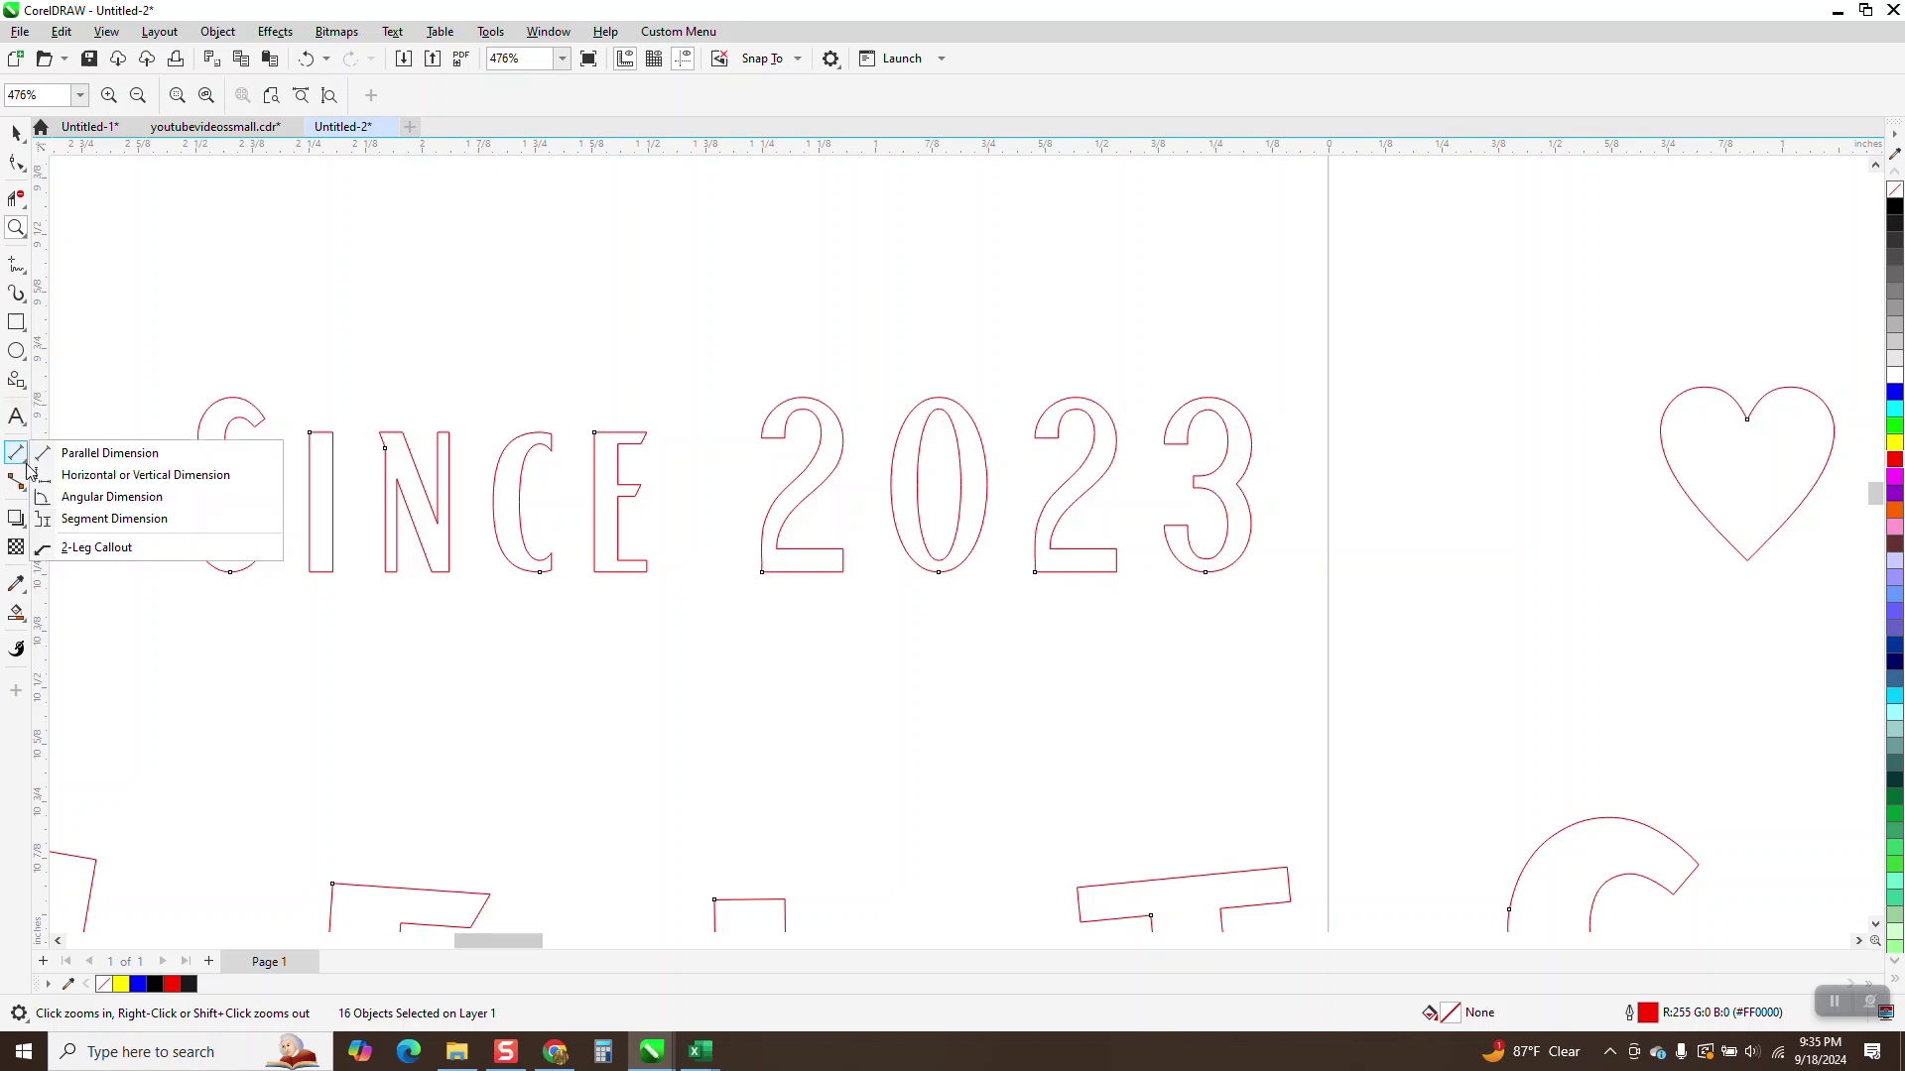
{"action": "left_click", "coordinate": [93, 453]}
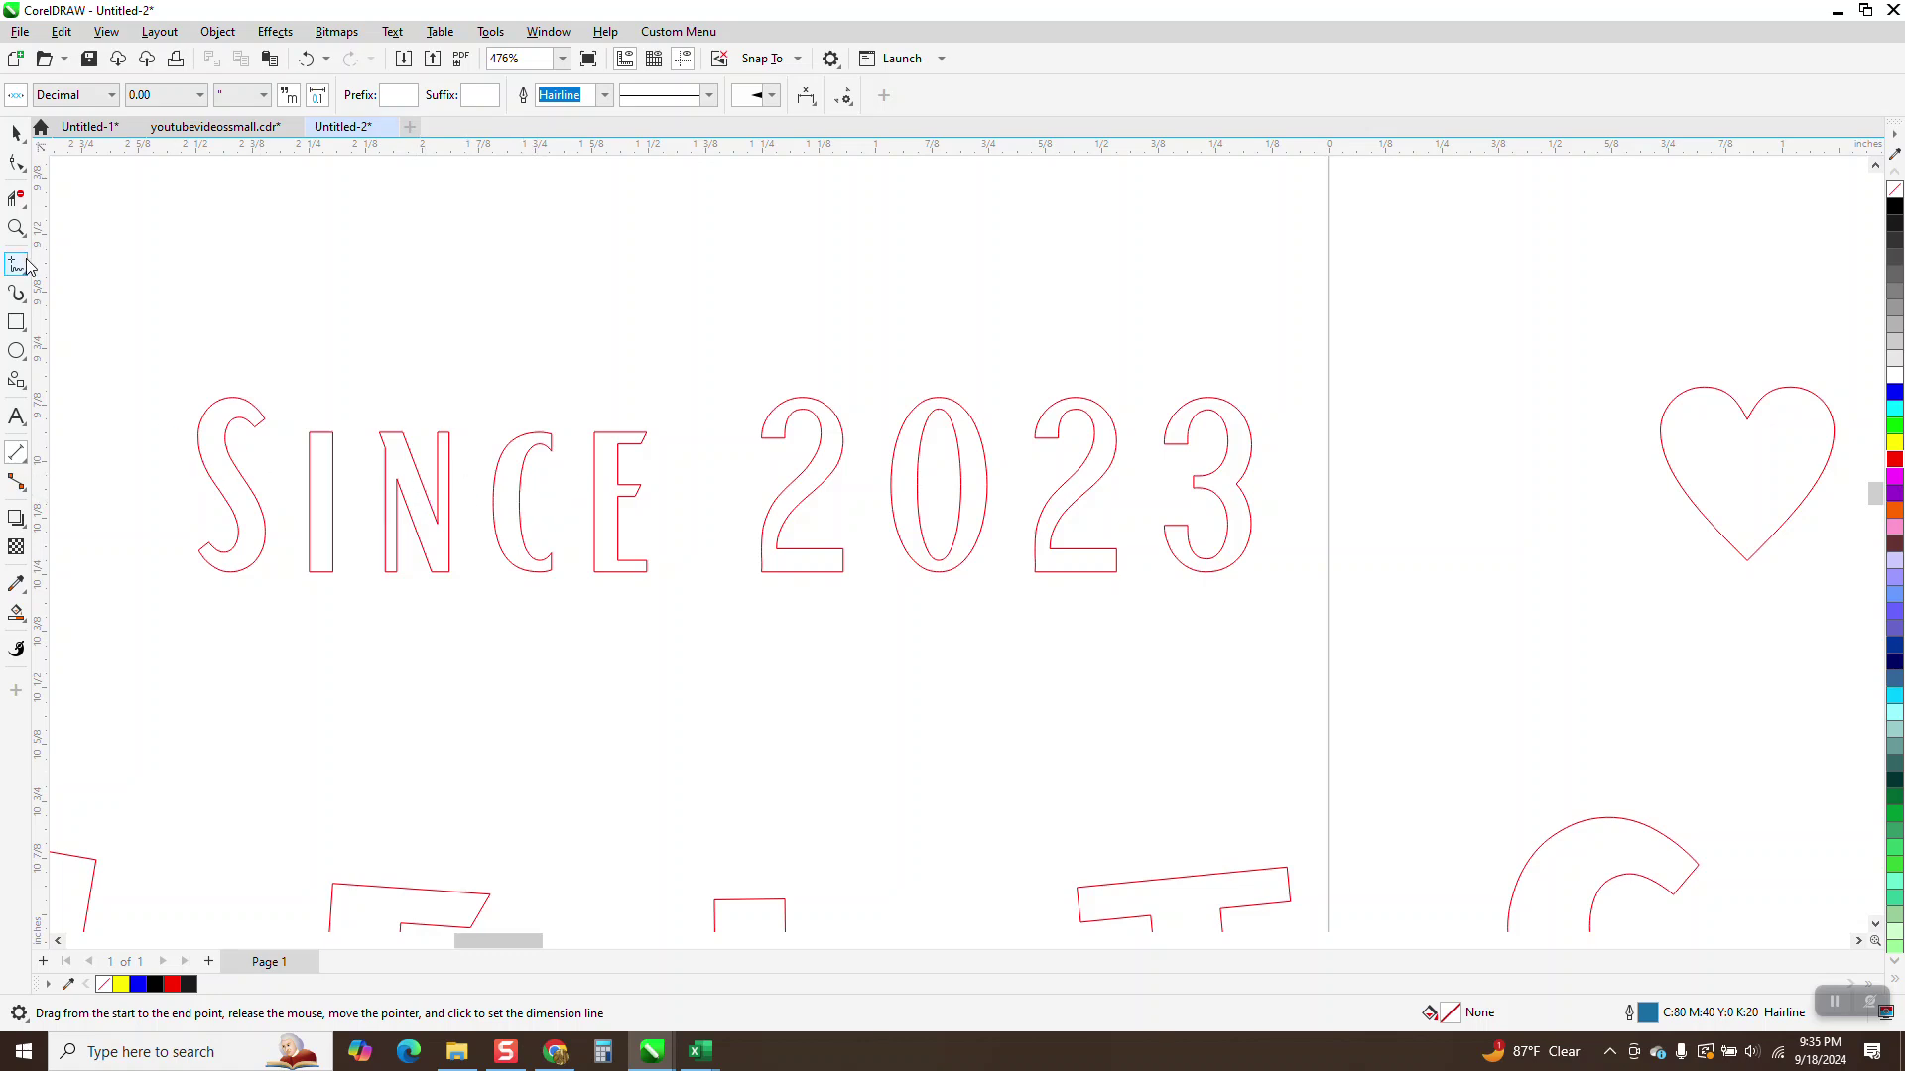
{"action": "left_click", "coordinate": [16, 229]}
{"action": "left_click_drag", "start_coordinate": [298, 427], "coordinate": [585, 607]}
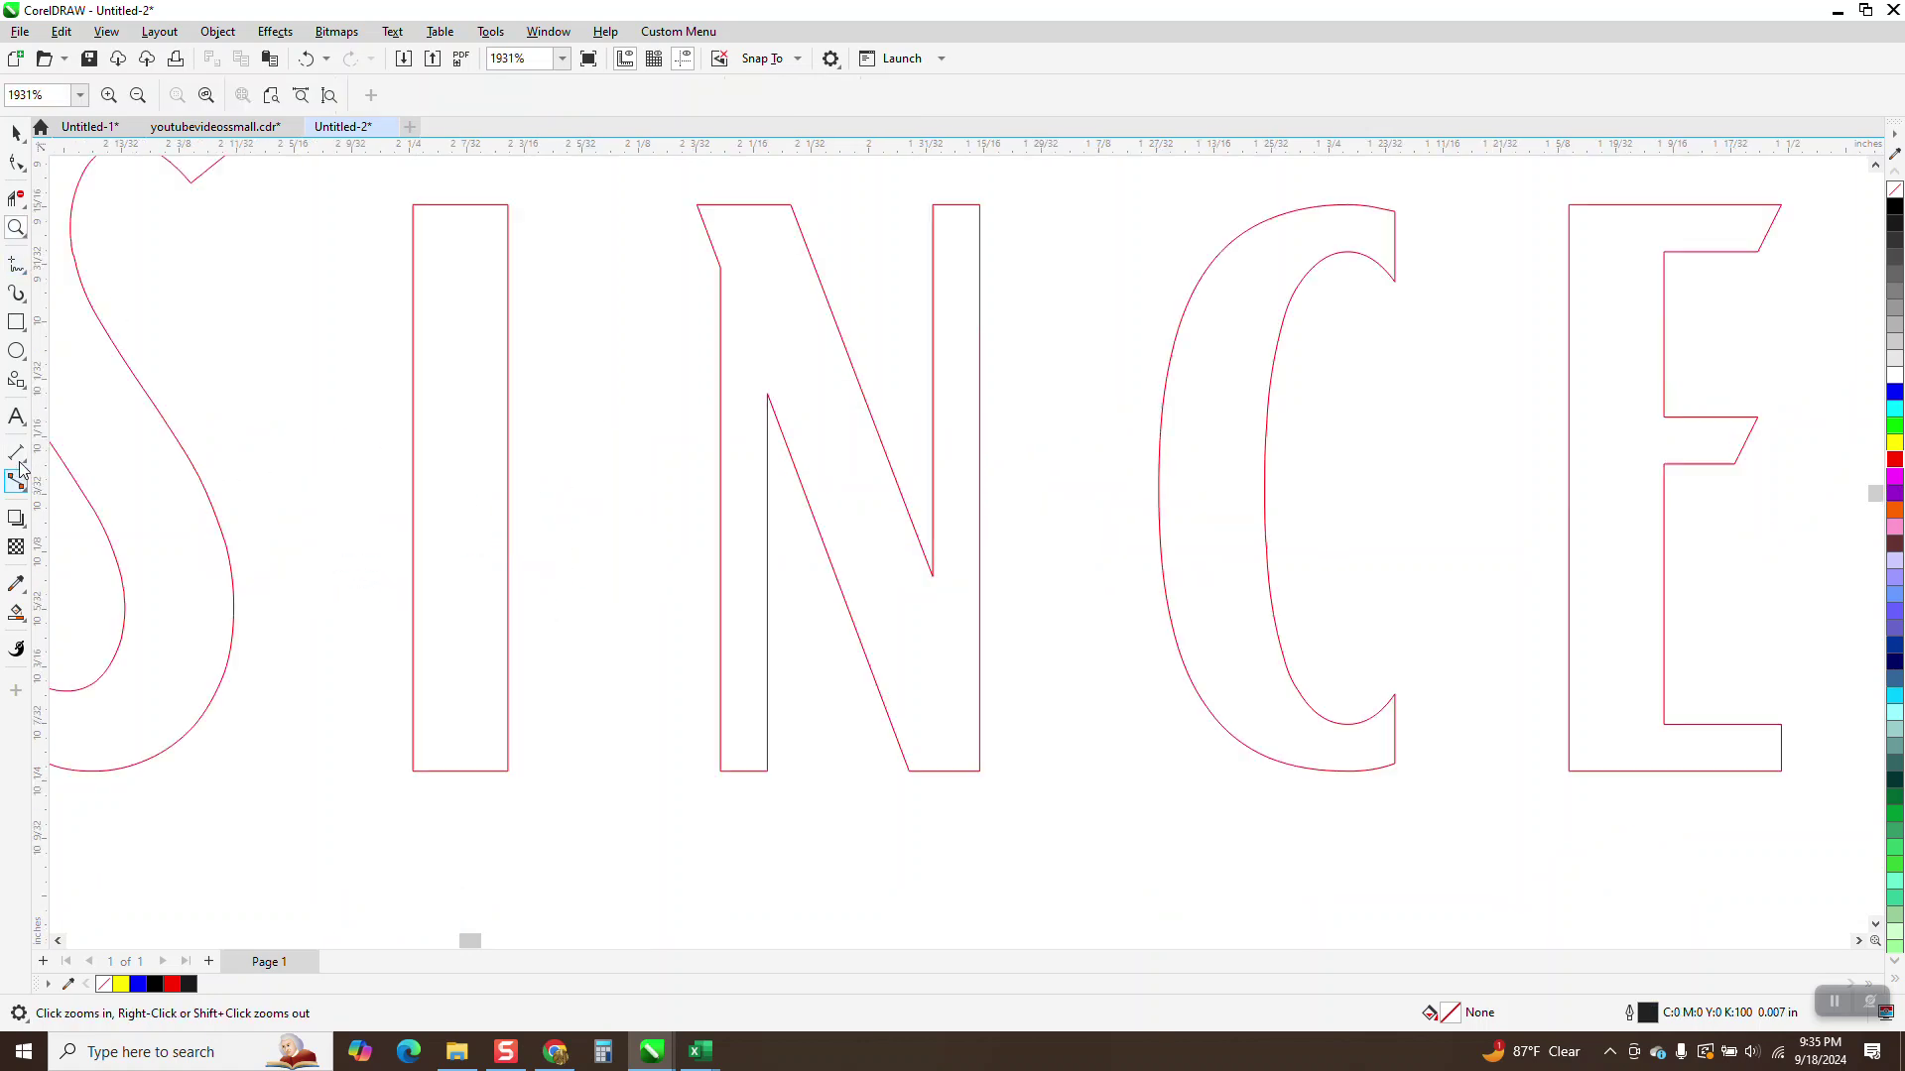
{"action": "left_click", "coordinate": [23, 273]}
{"action": "left_click", "coordinate": [91, 285]}
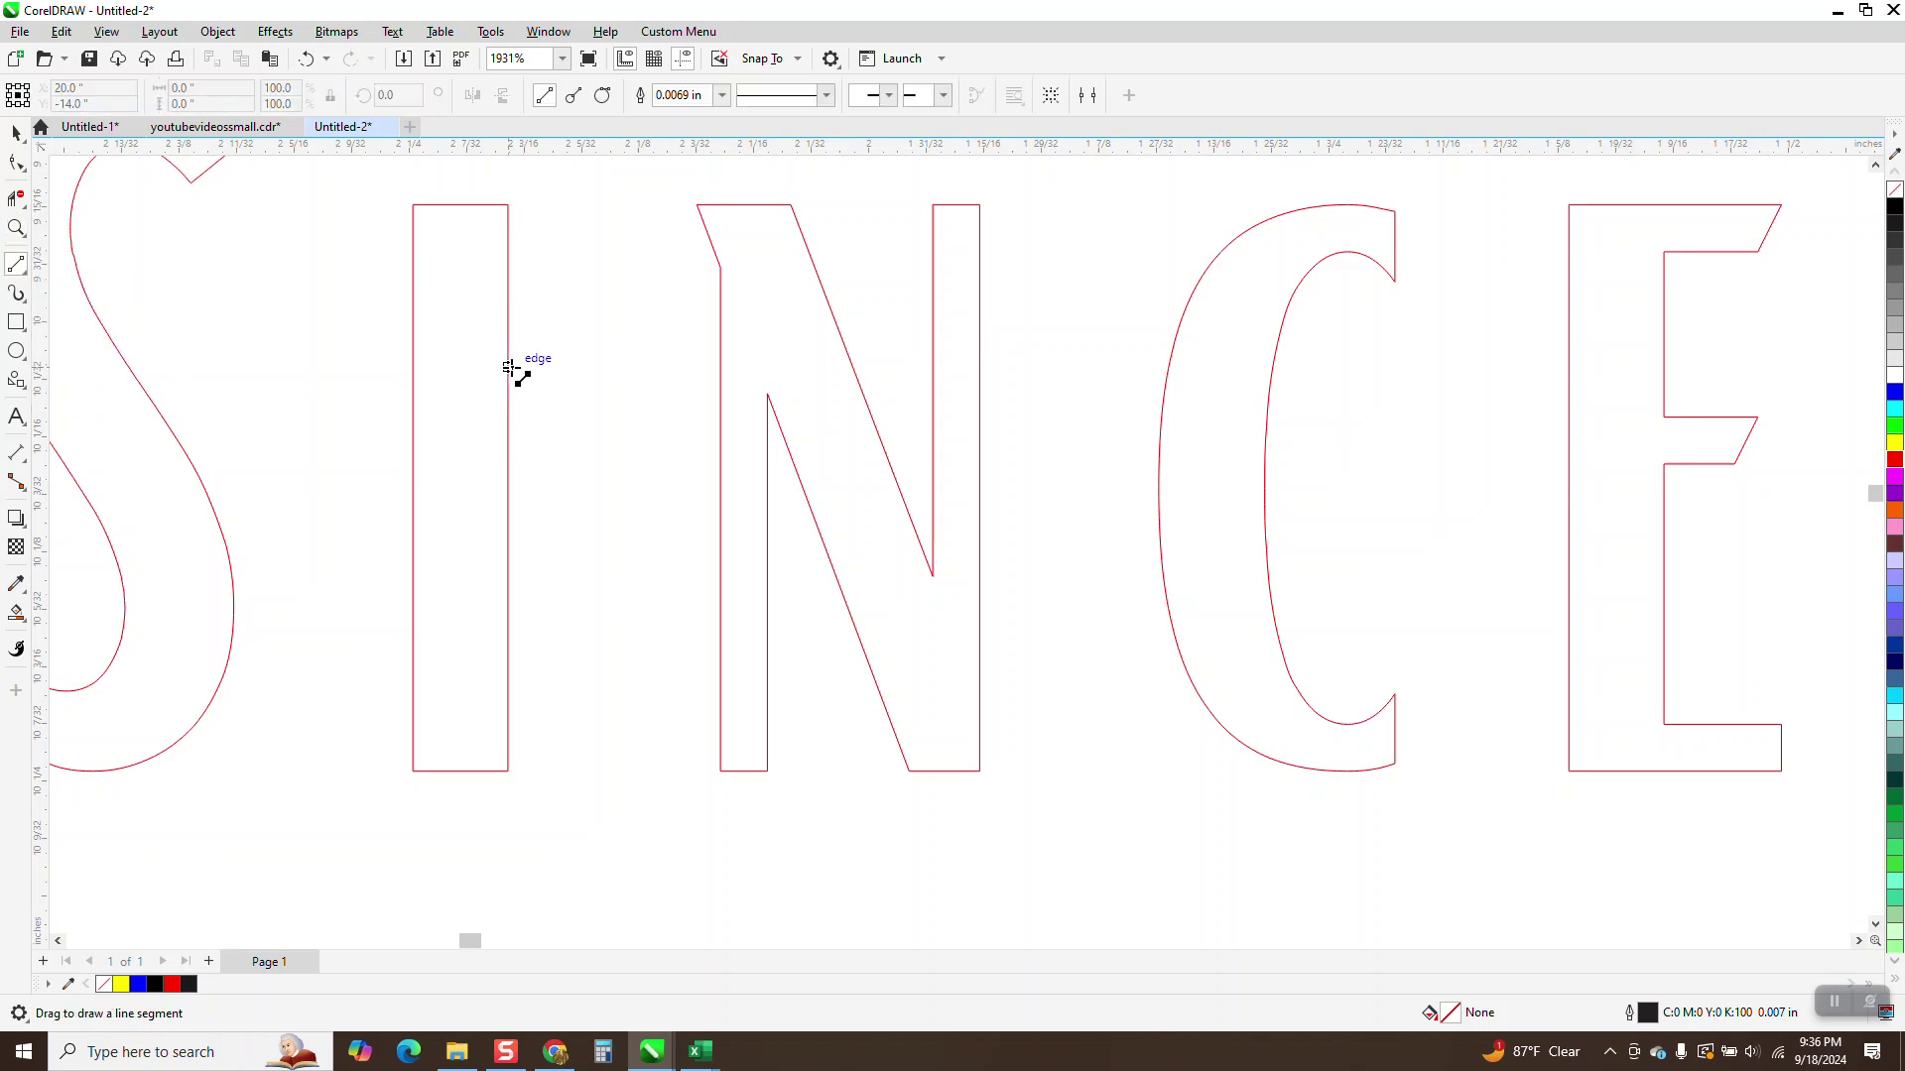
{"action": "left_click_drag", "start_coordinate": [509, 368], "coordinate": [413, 367]}
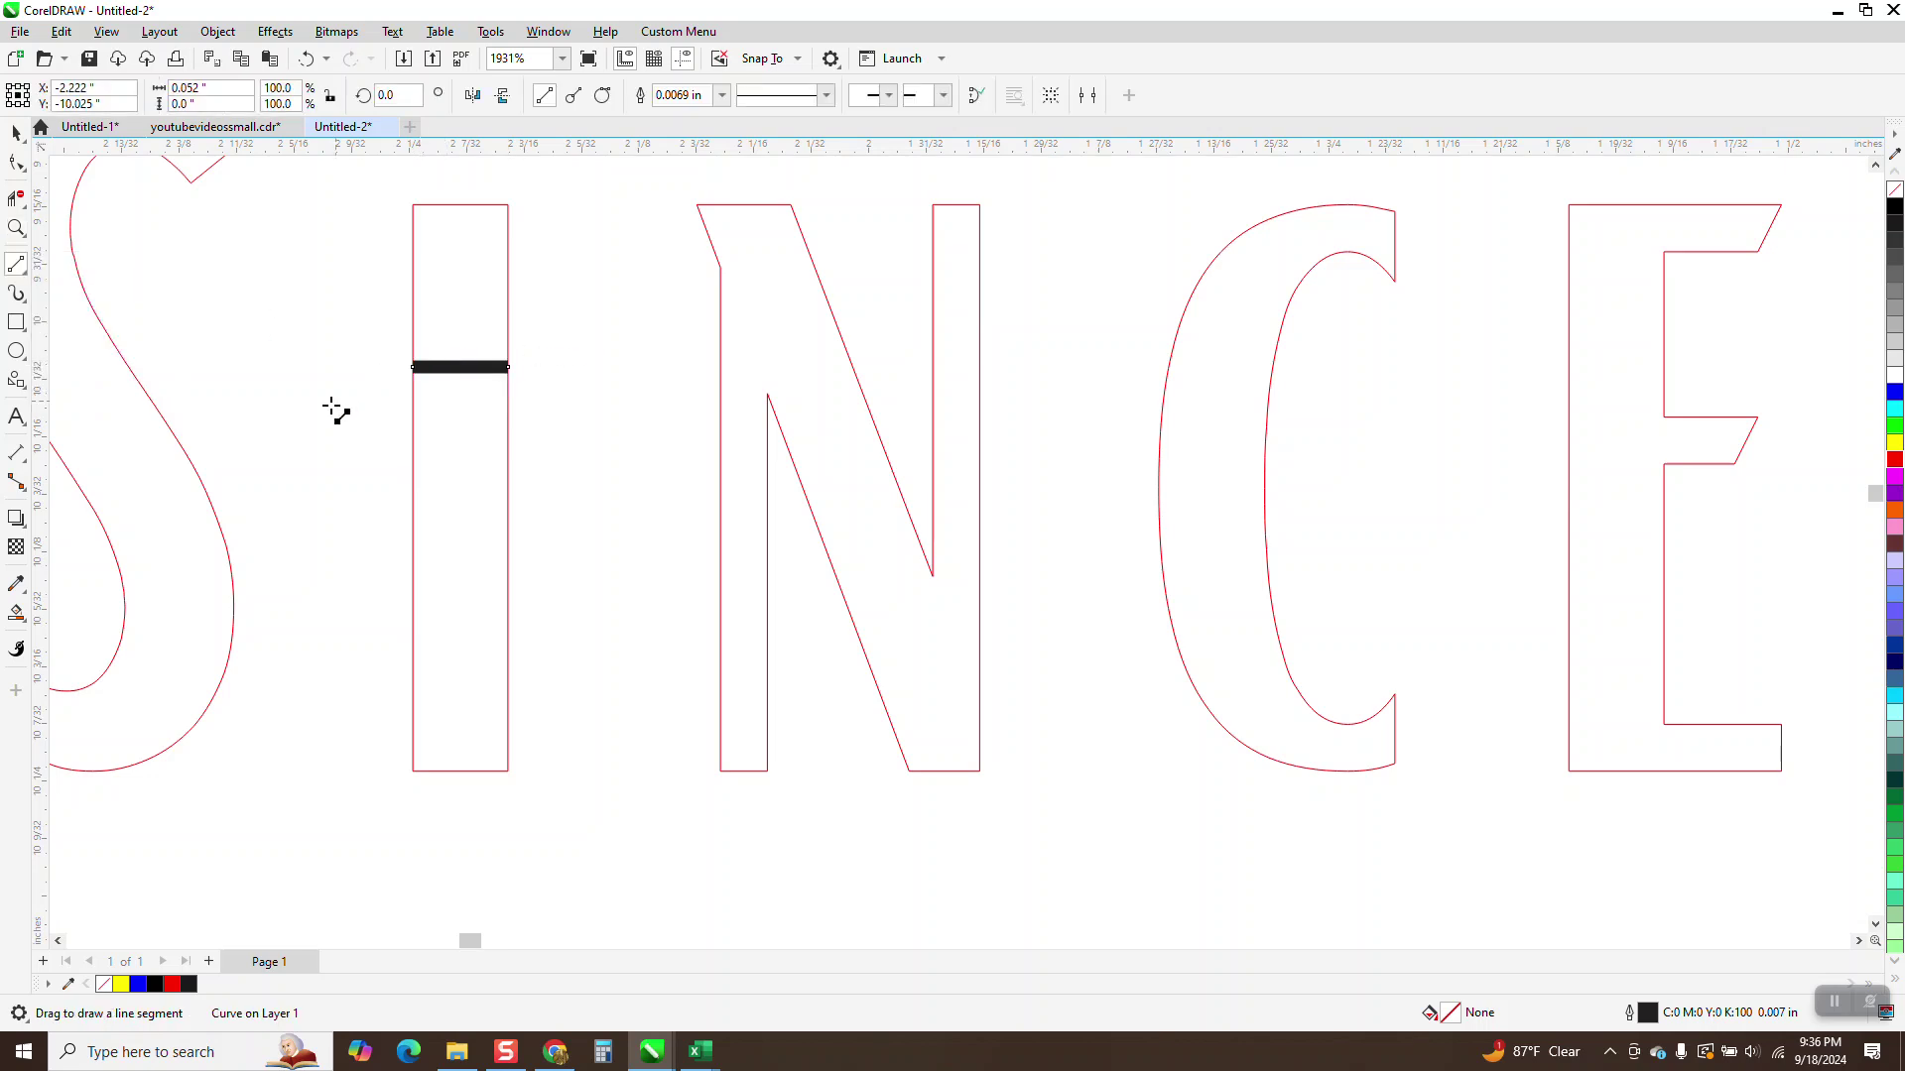
{"action": "left_click", "coordinate": [16, 132]}
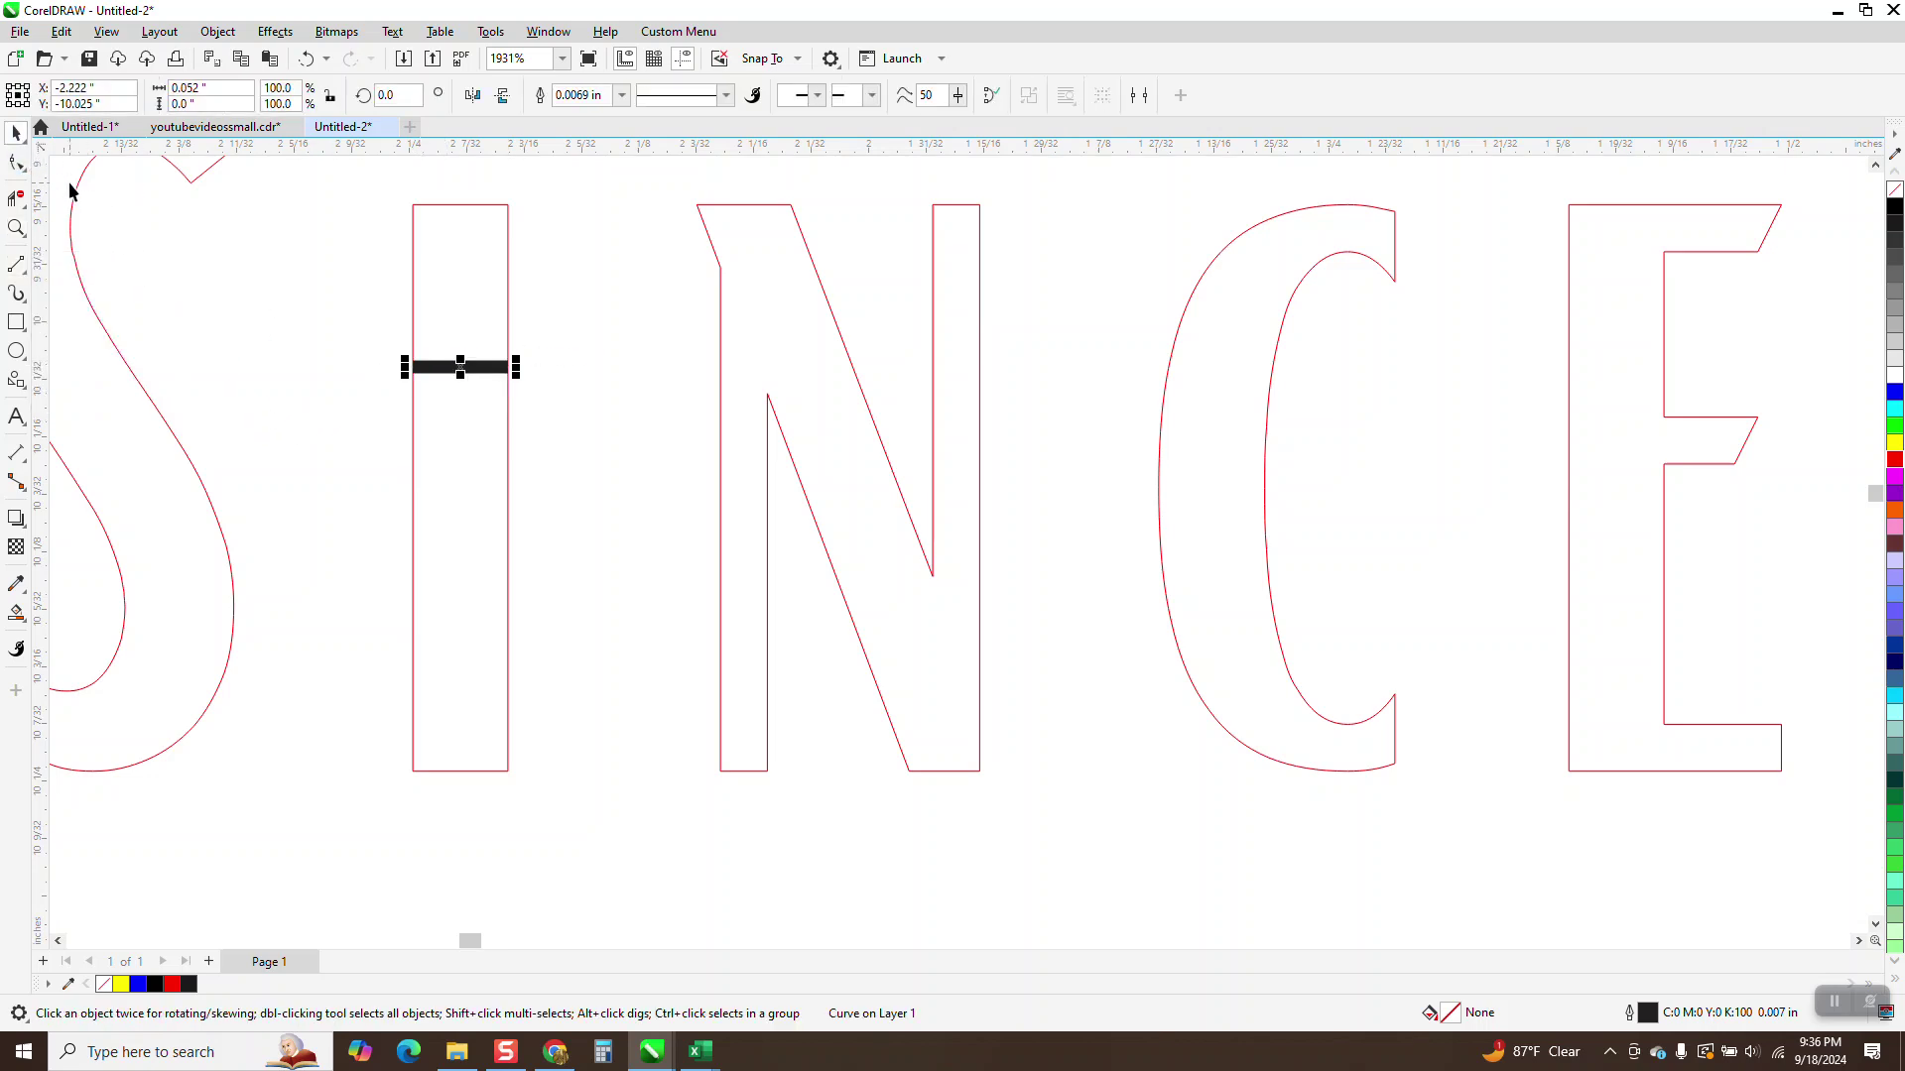
{"action": "key", "text": "XF86Calculator"}
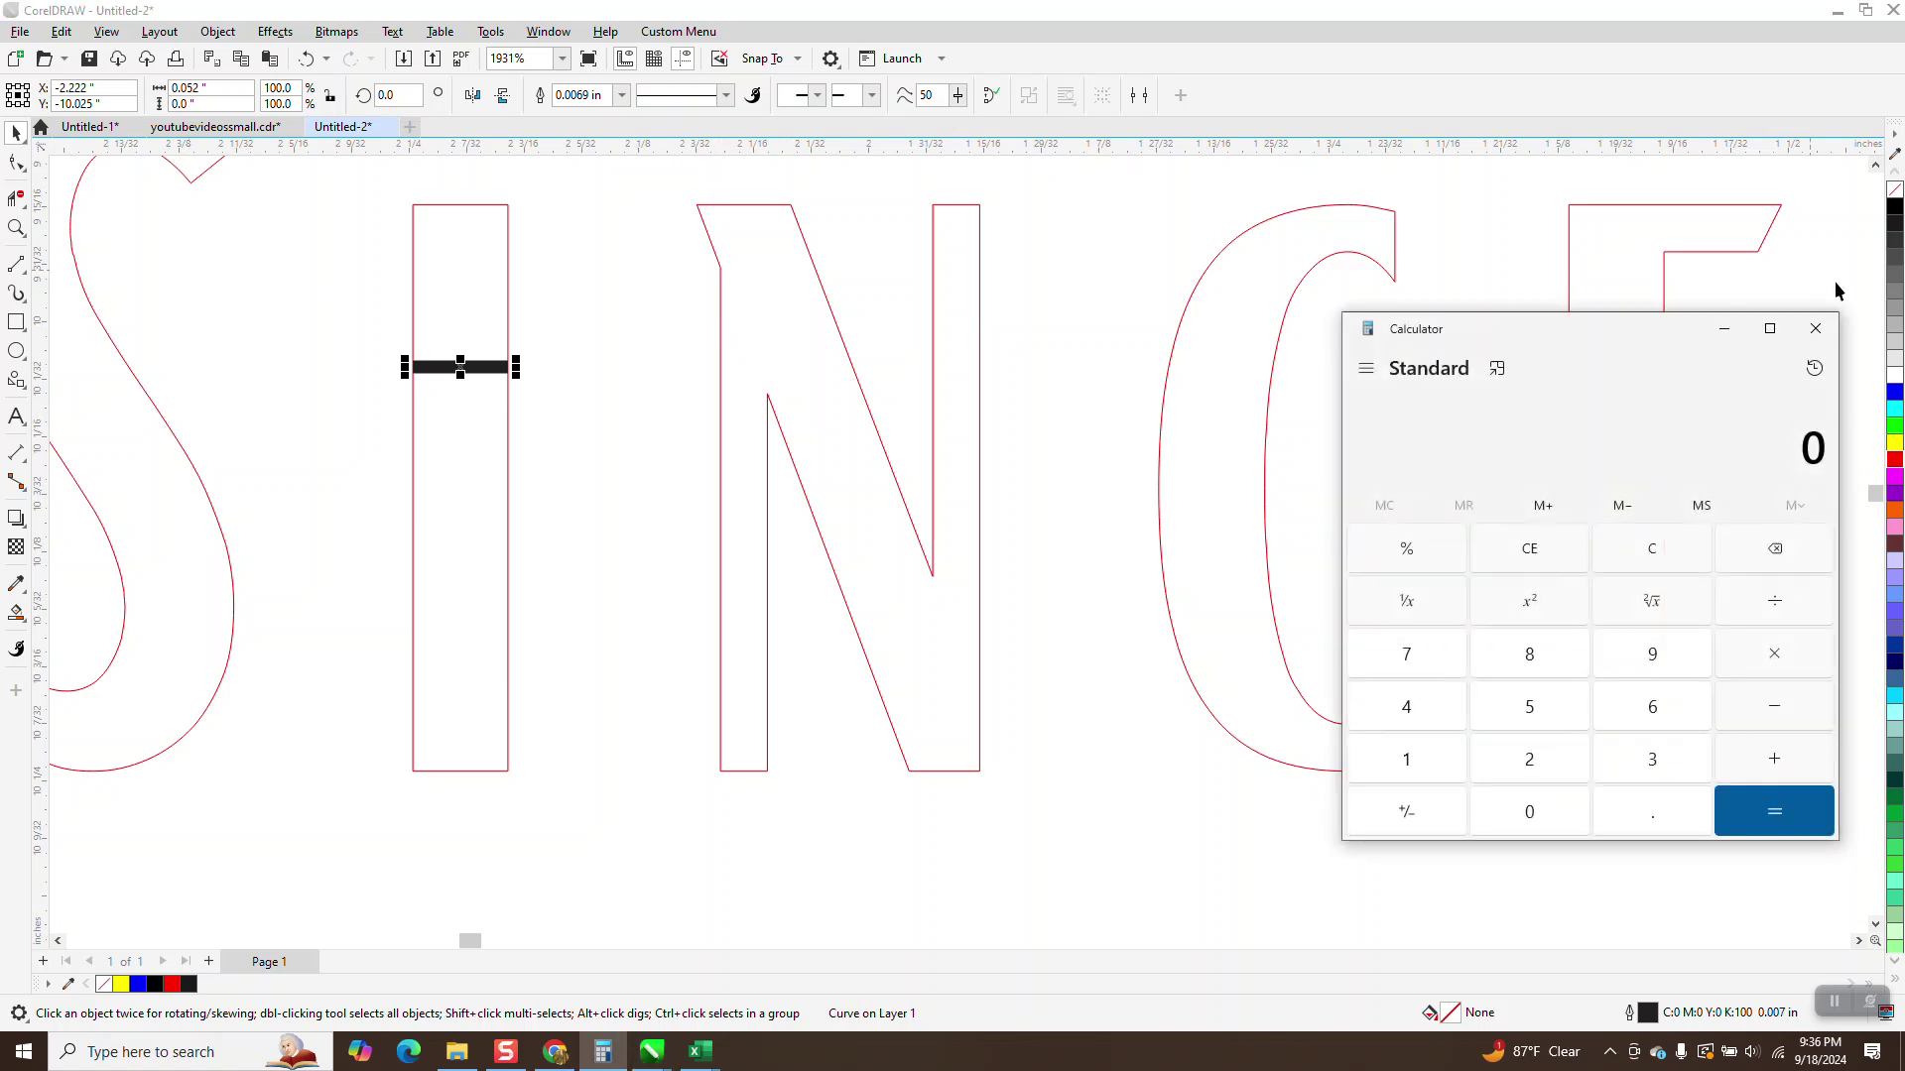
{"action": "left_click", "coordinate": [1816, 328]}
{"action": "key", "text": "Delete"}
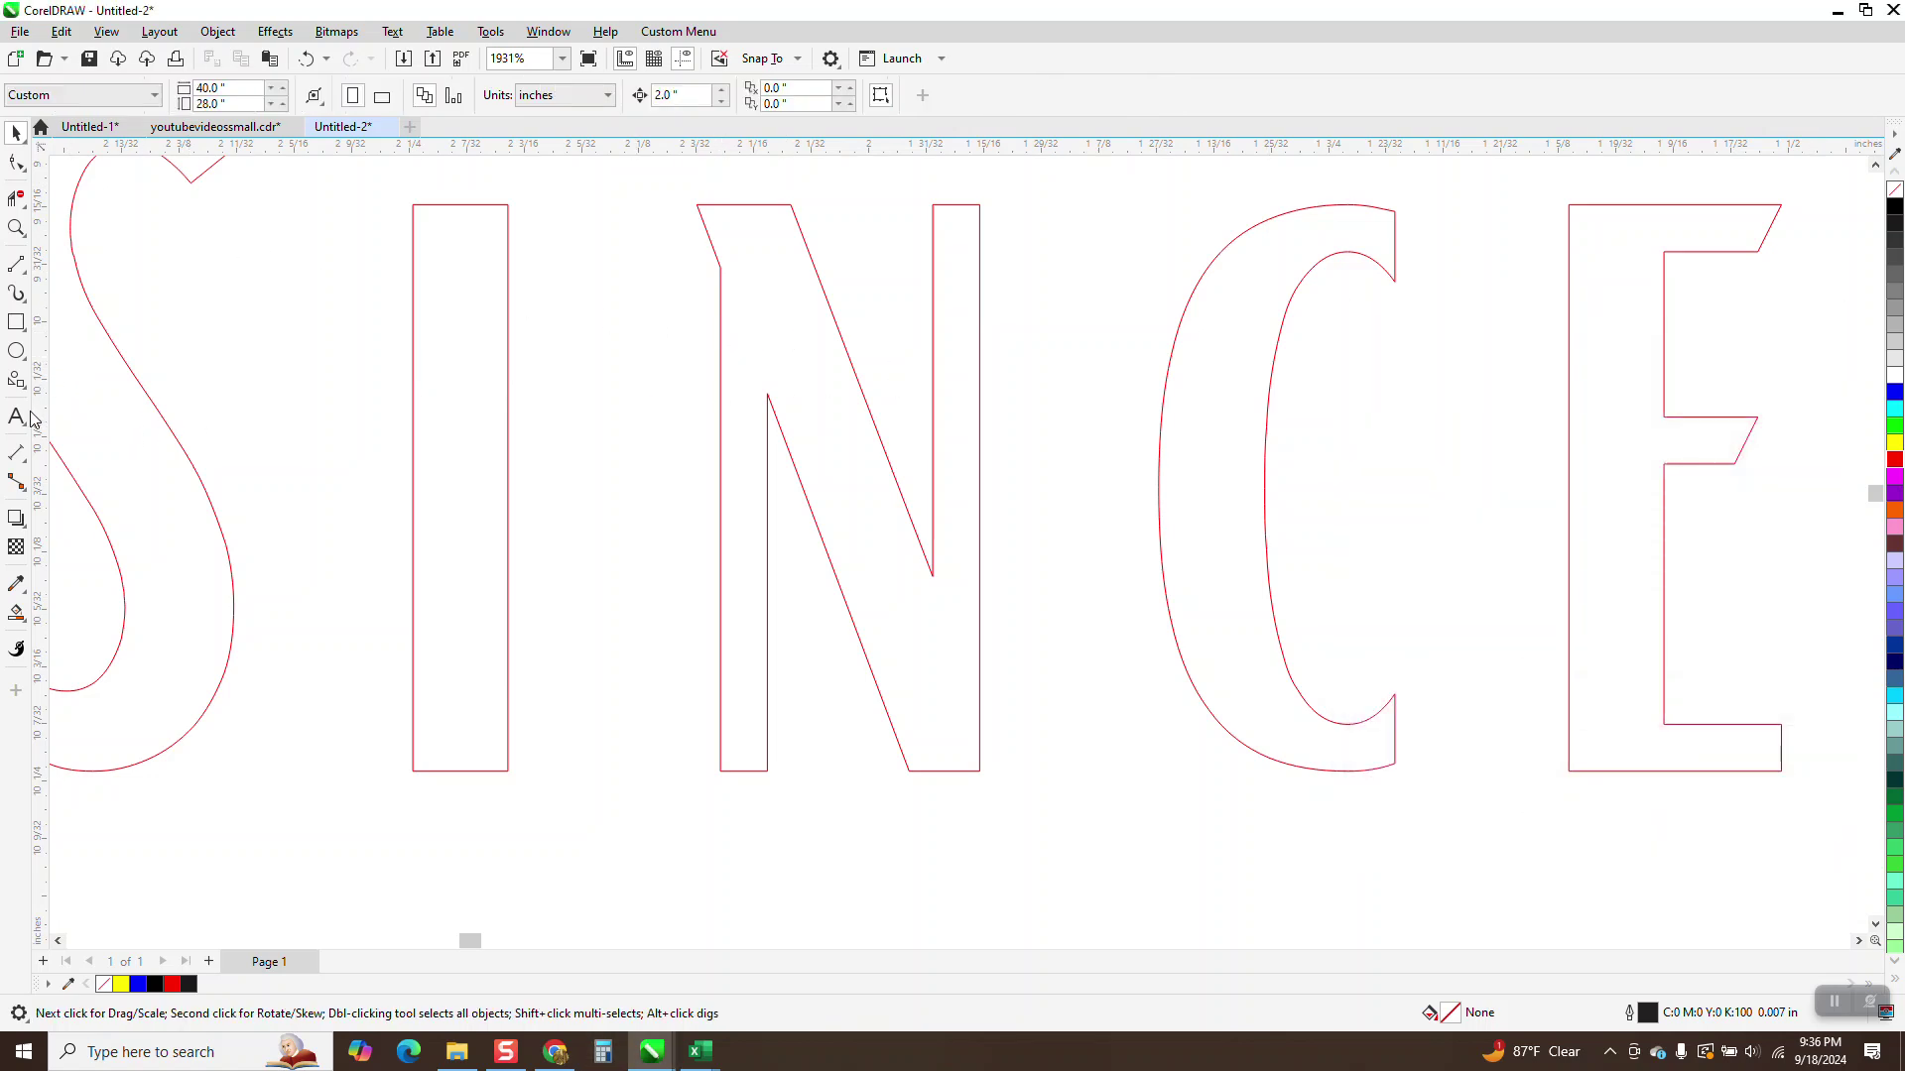
{"action": "left_click", "coordinate": [20, 456]}
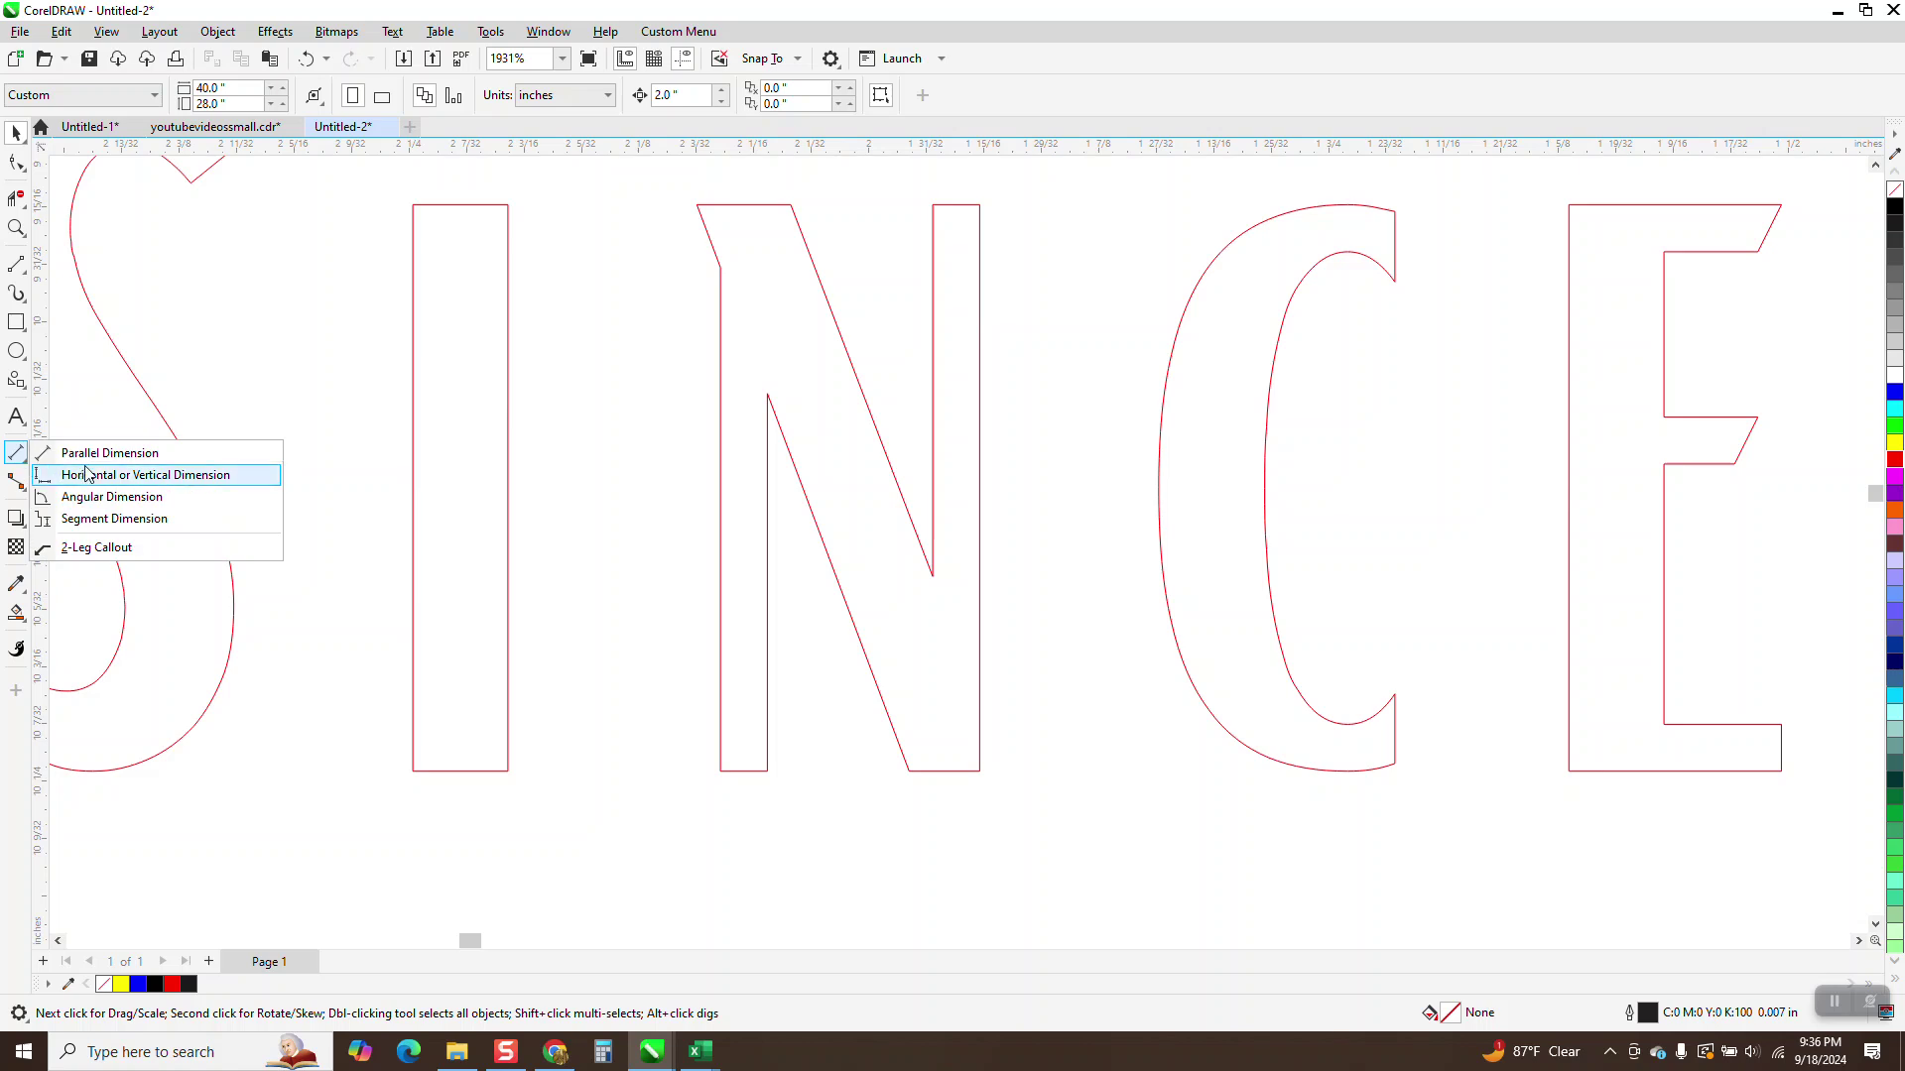
{"action": "left_click", "coordinate": [111, 445]}
{"action": "left_click_drag", "start_coordinate": [508, 434], "coordinate": [415, 432]}
{"action": "left_click", "coordinate": [421, 425]}
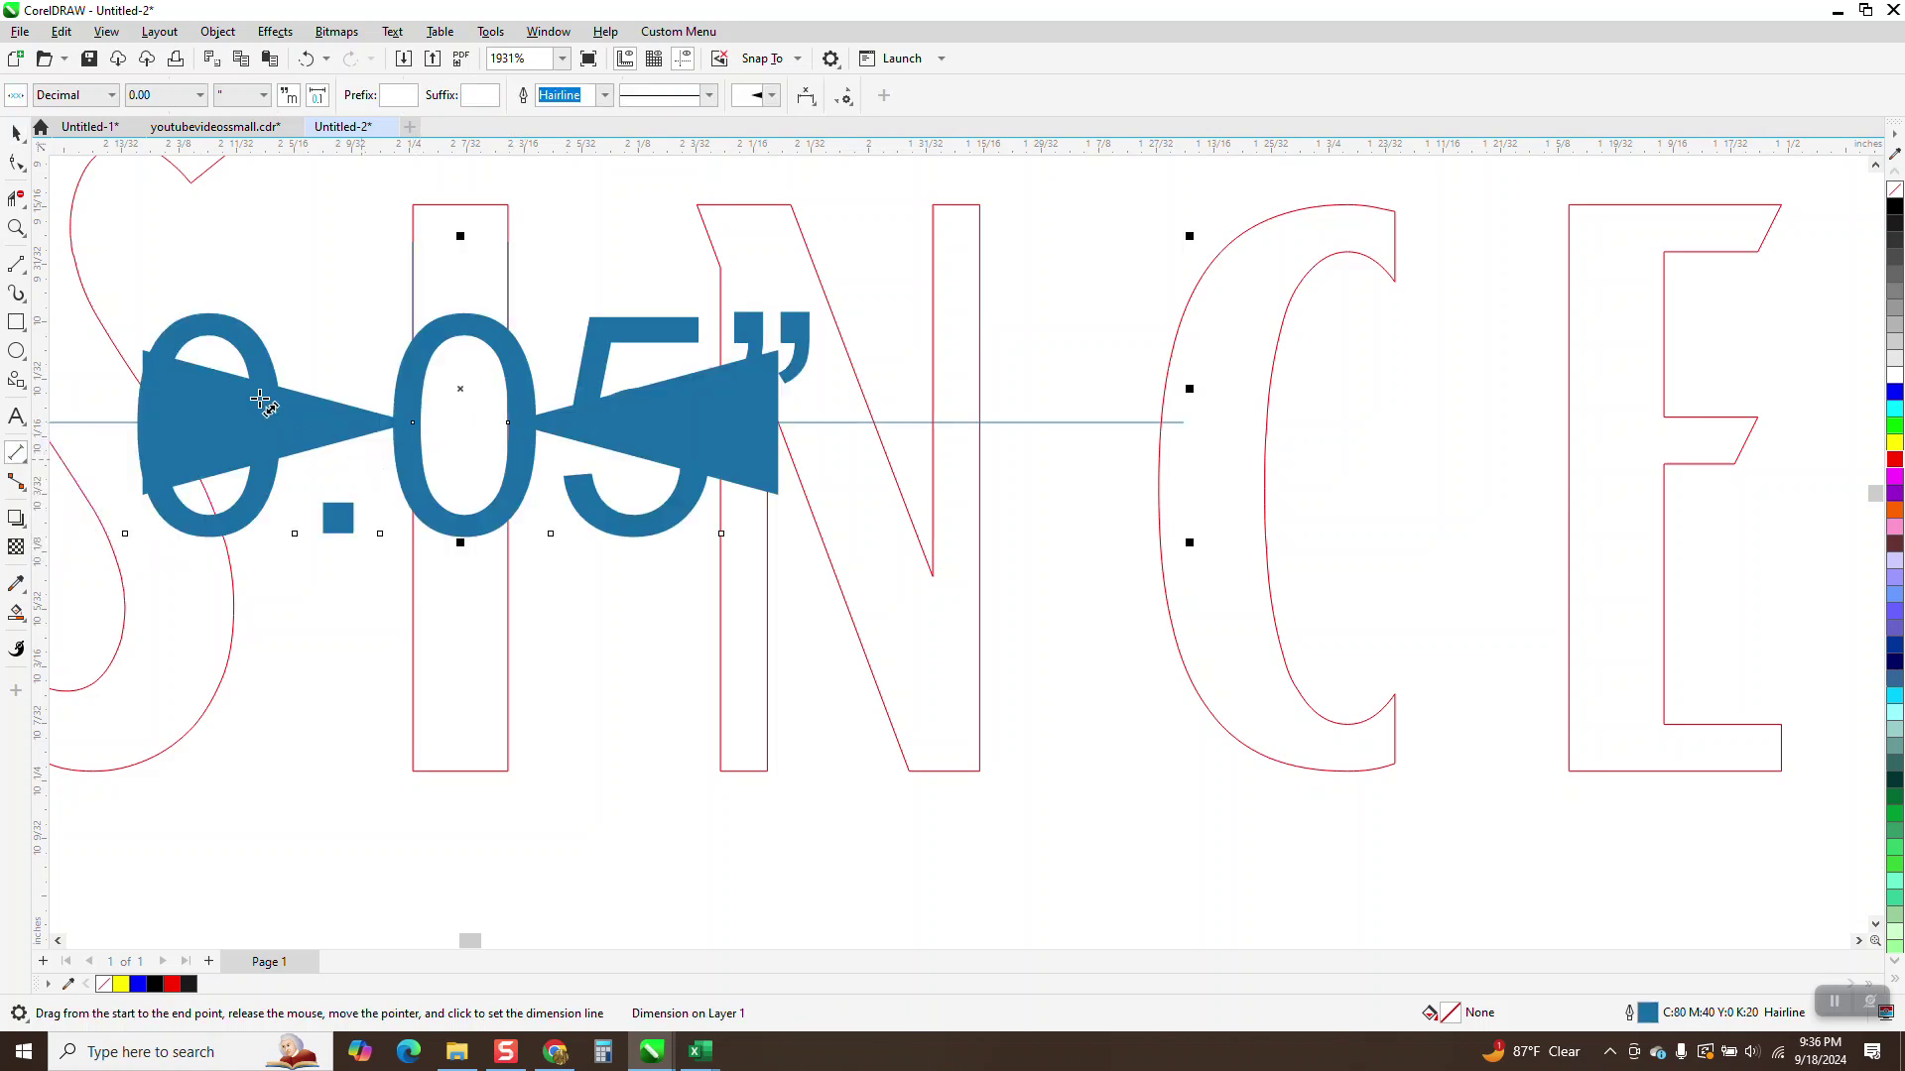
{"action": "left_click", "coordinate": [16, 133]}
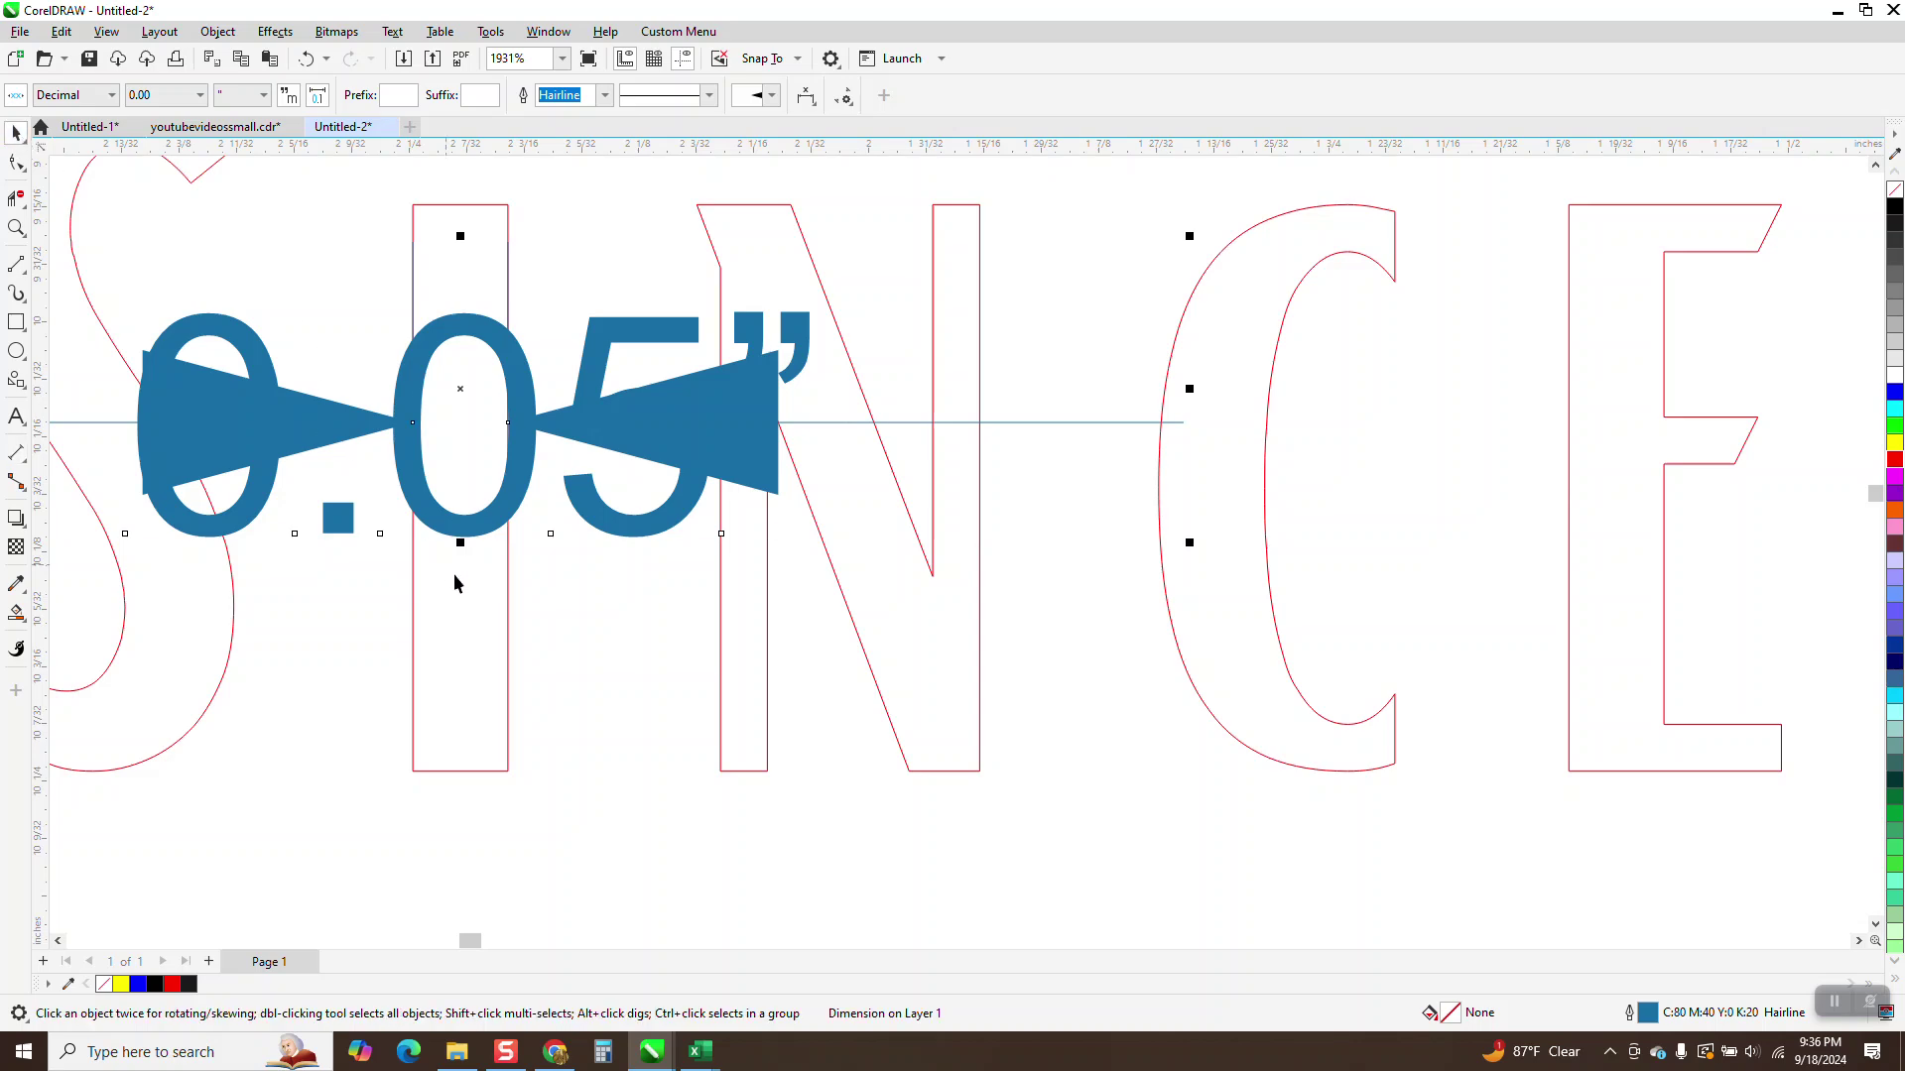
{"action": "key", "text": "Delete"}
{"action": "scroll", "coordinate": [472, 563], "scroll_direction": "down", "scroll_amount": 2}
{"action": "scroll", "coordinate": [498, 563], "scroll_direction": "down", "scroll_amount": 1}
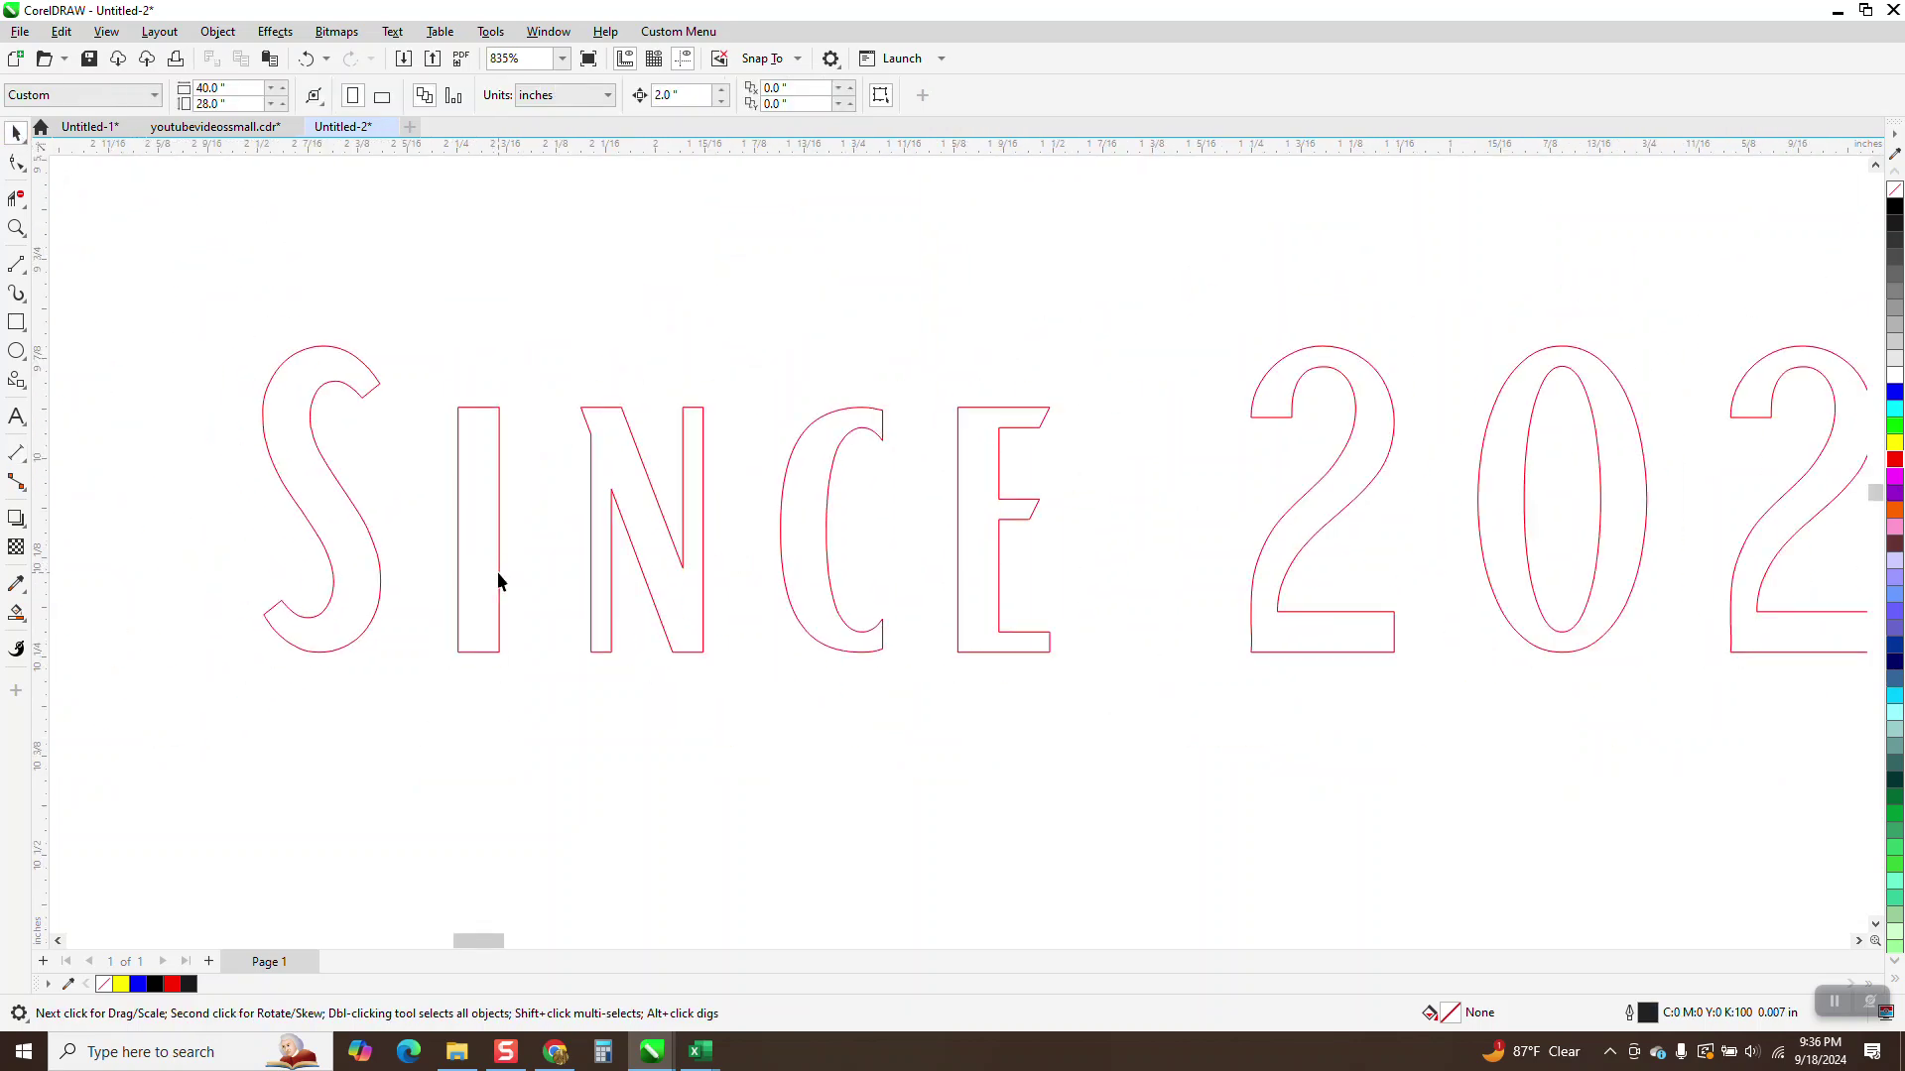
{"action": "scroll", "coordinate": [486, 576], "scroll_direction": "down", "scroll_amount": 6}
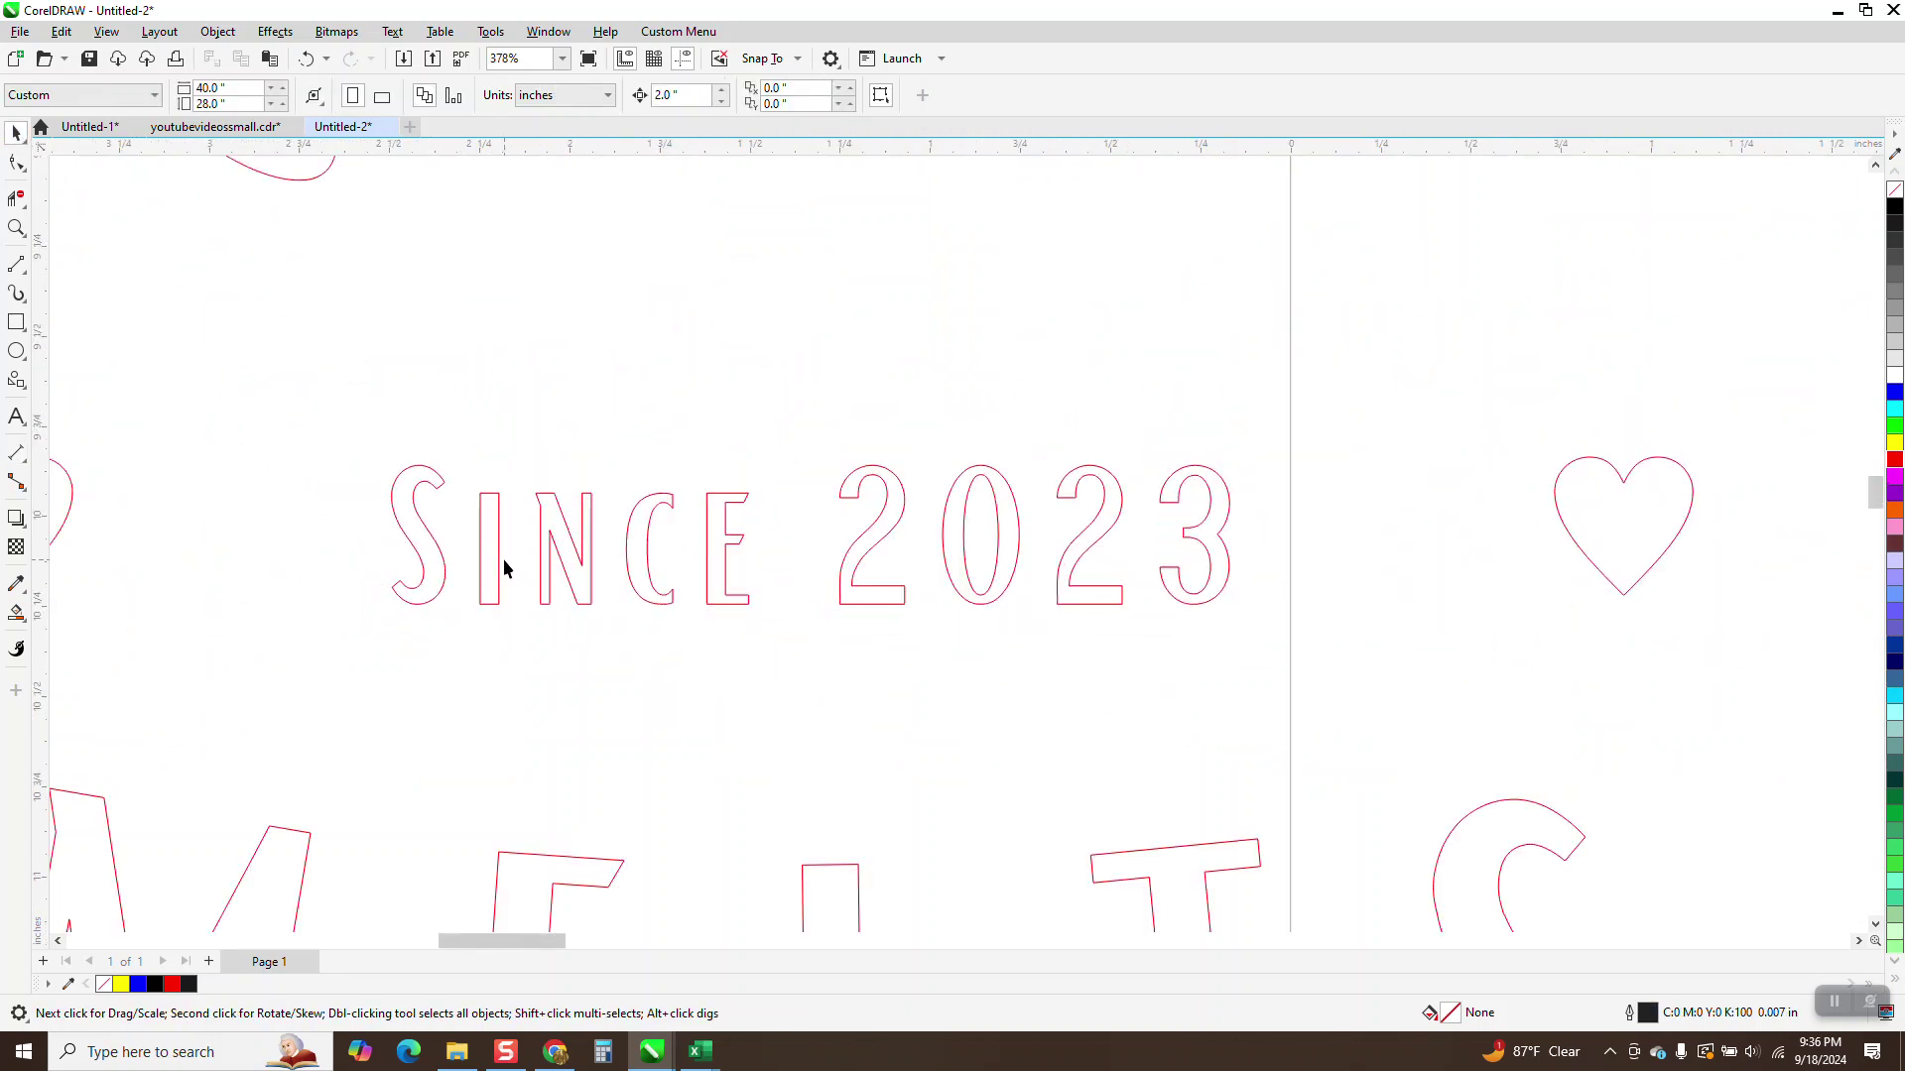
{"action": "scroll", "coordinate": [635, 583], "scroll_direction": "down", "scroll_amount": 1}
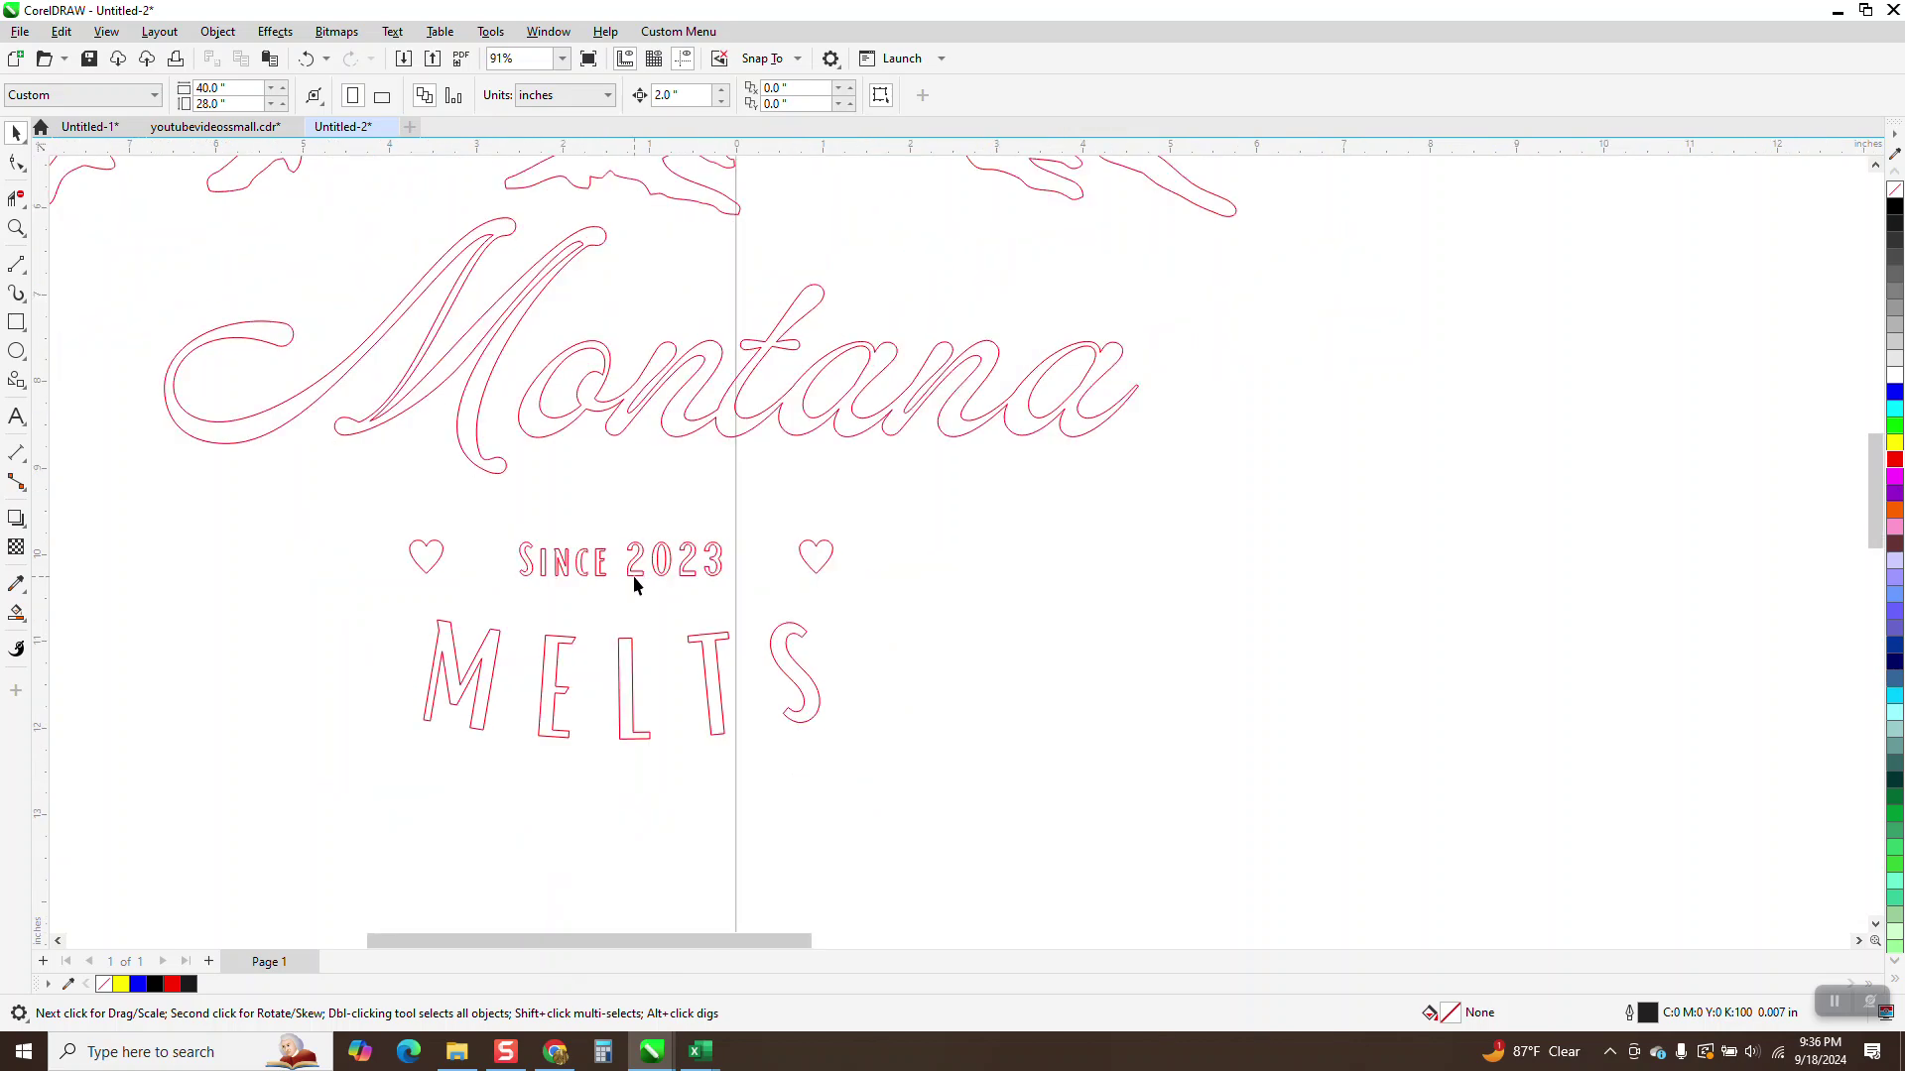
{"action": "scroll", "coordinate": [633, 585], "scroll_direction": "down", "scroll_amount": 1}
{"action": "scroll", "coordinate": [650, 589], "scroll_direction": "down", "scroll_amount": 1}
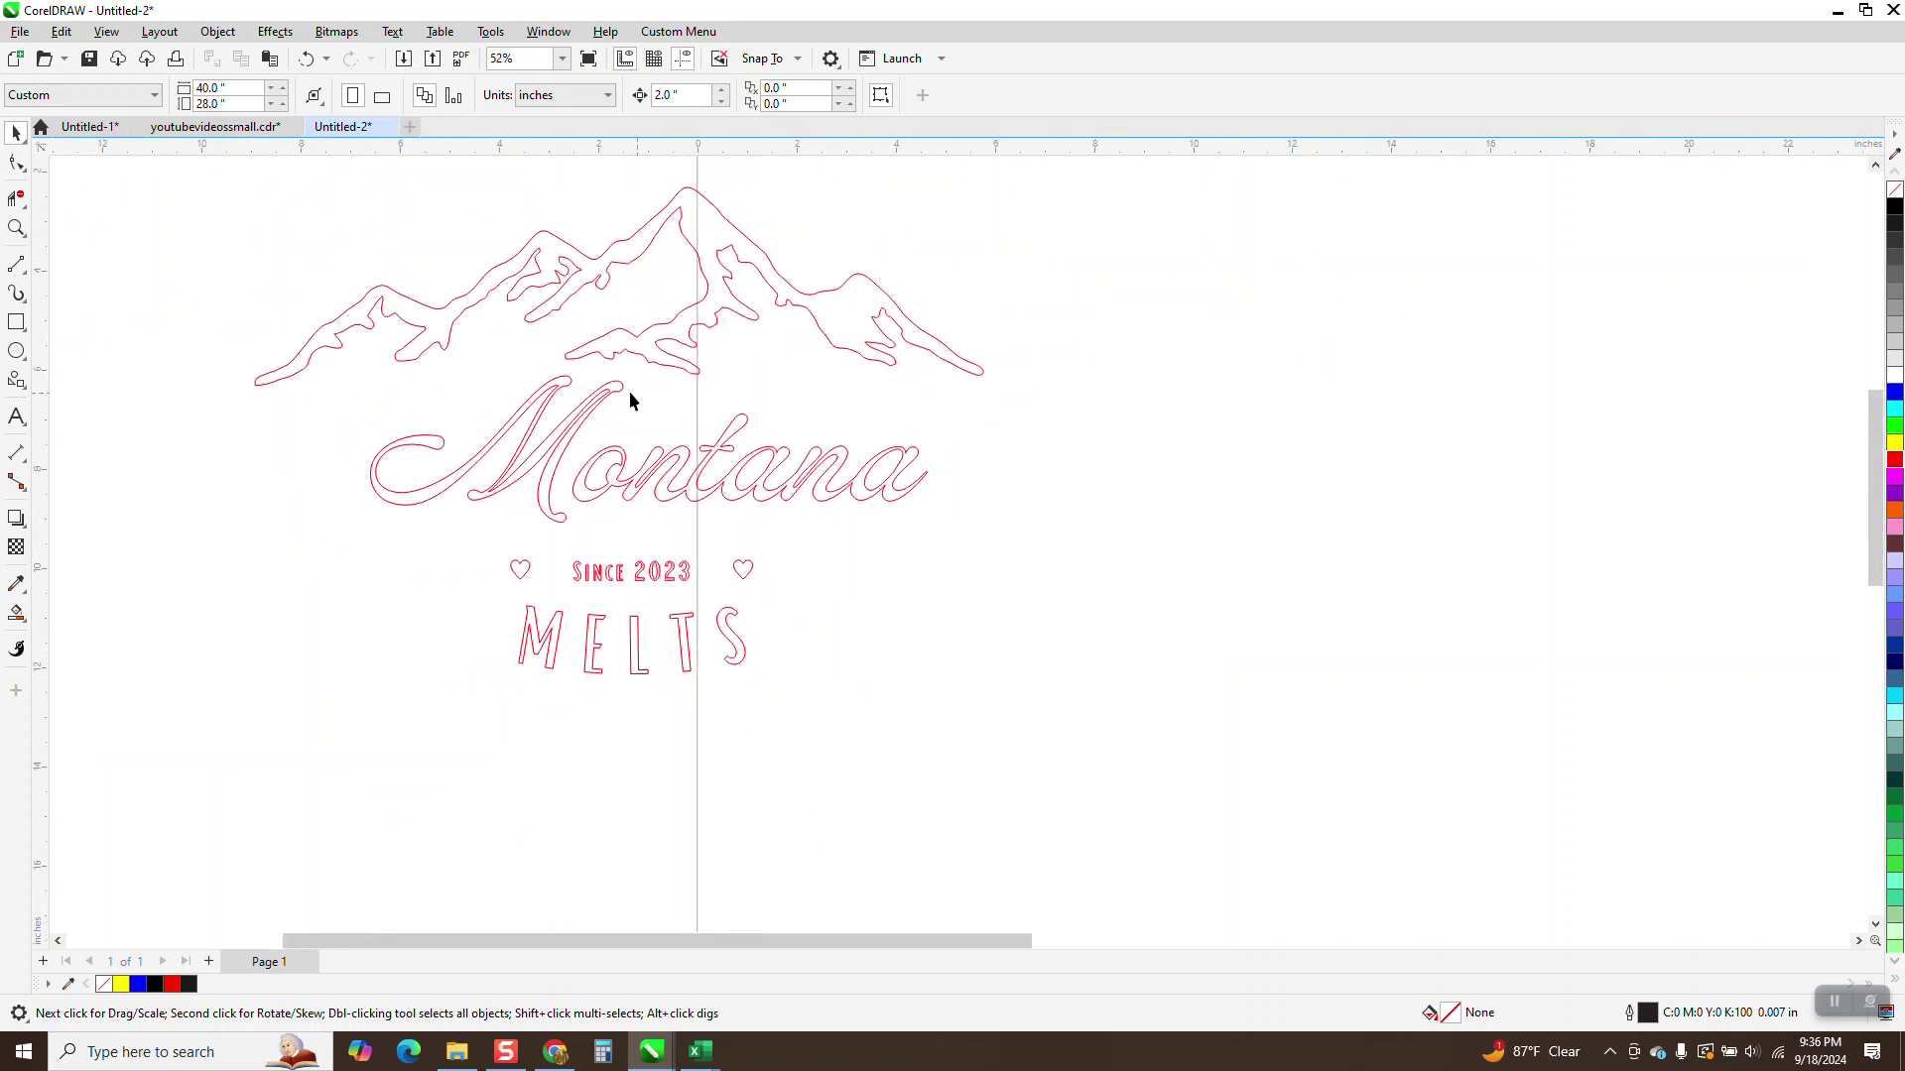
Try black fills on the lettering, hearts, the Montana M and the mountains.
{"action": "left_click_drag", "start_coordinate": [638, 581], "coordinate": [1097, 728]}
{"action": "left_click", "coordinate": [1895, 209]}
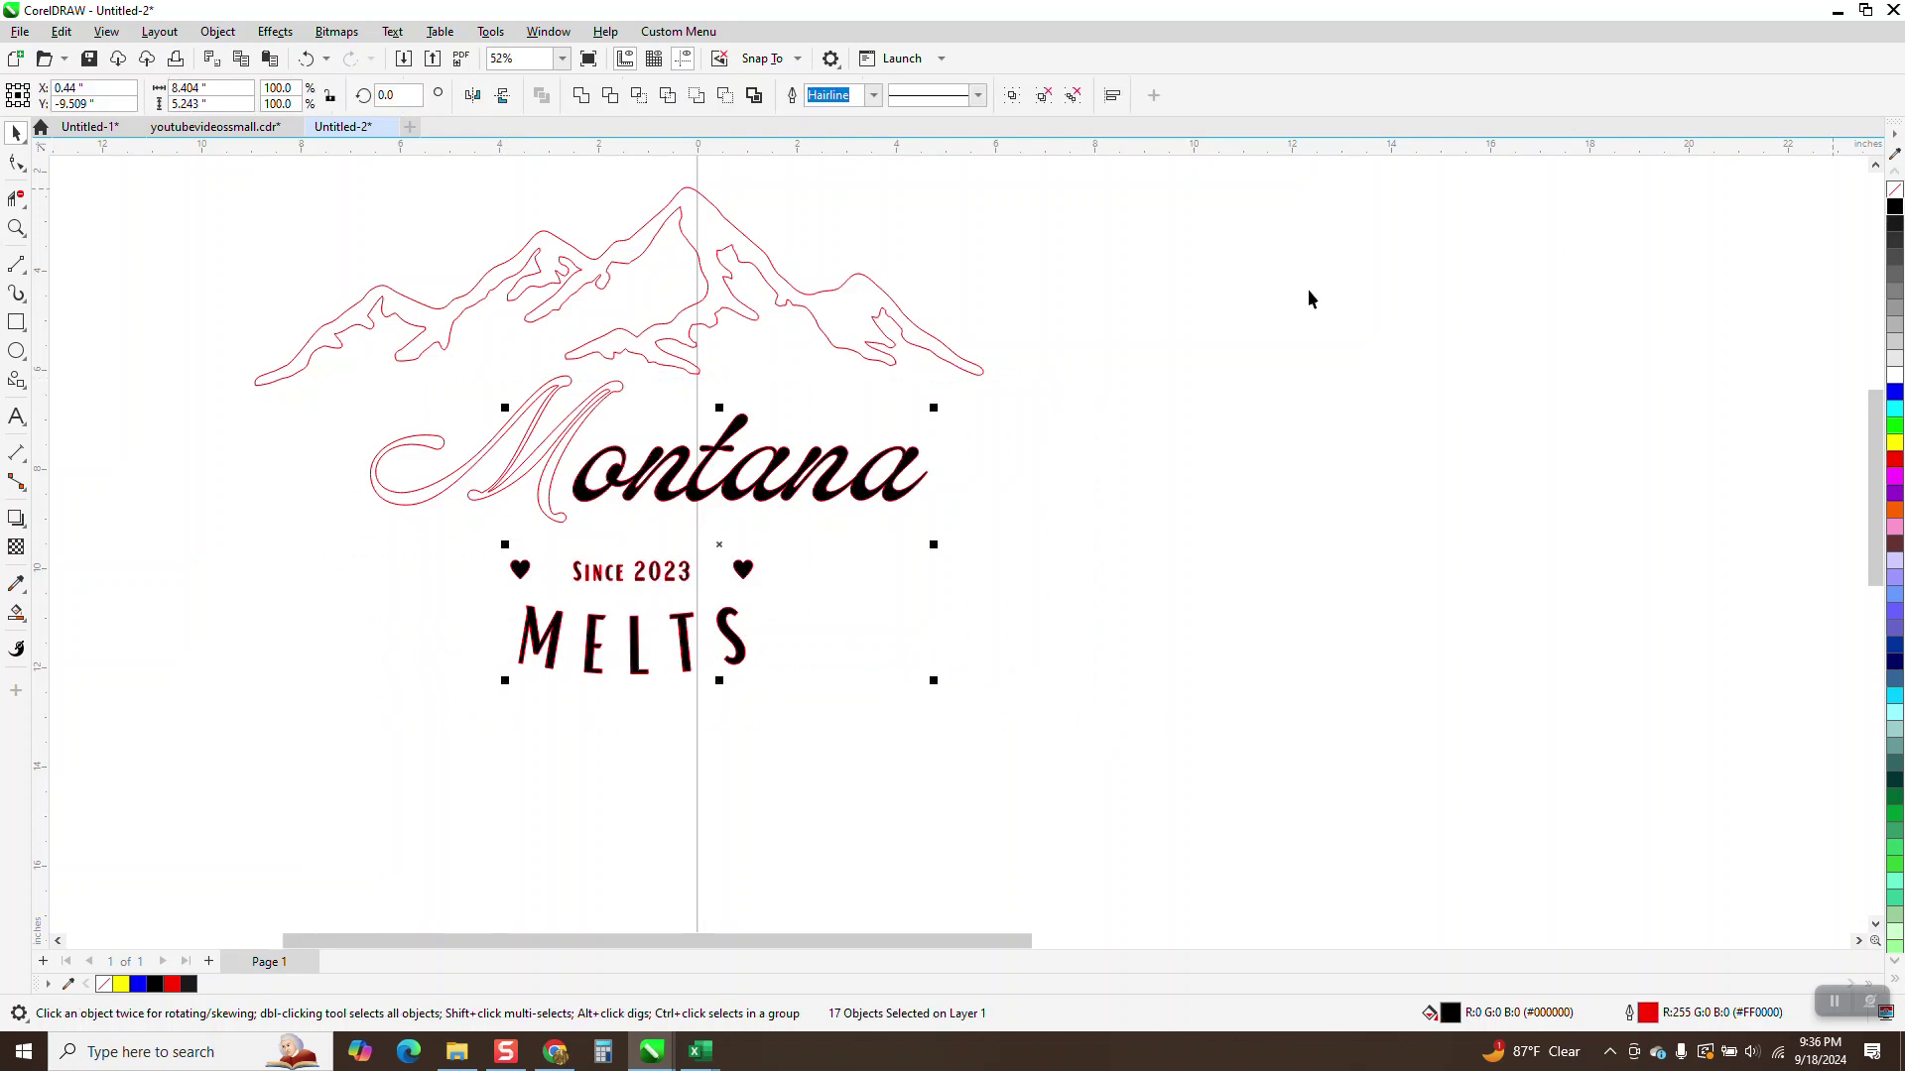
{"action": "left_click", "coordinate": [603, 396]}
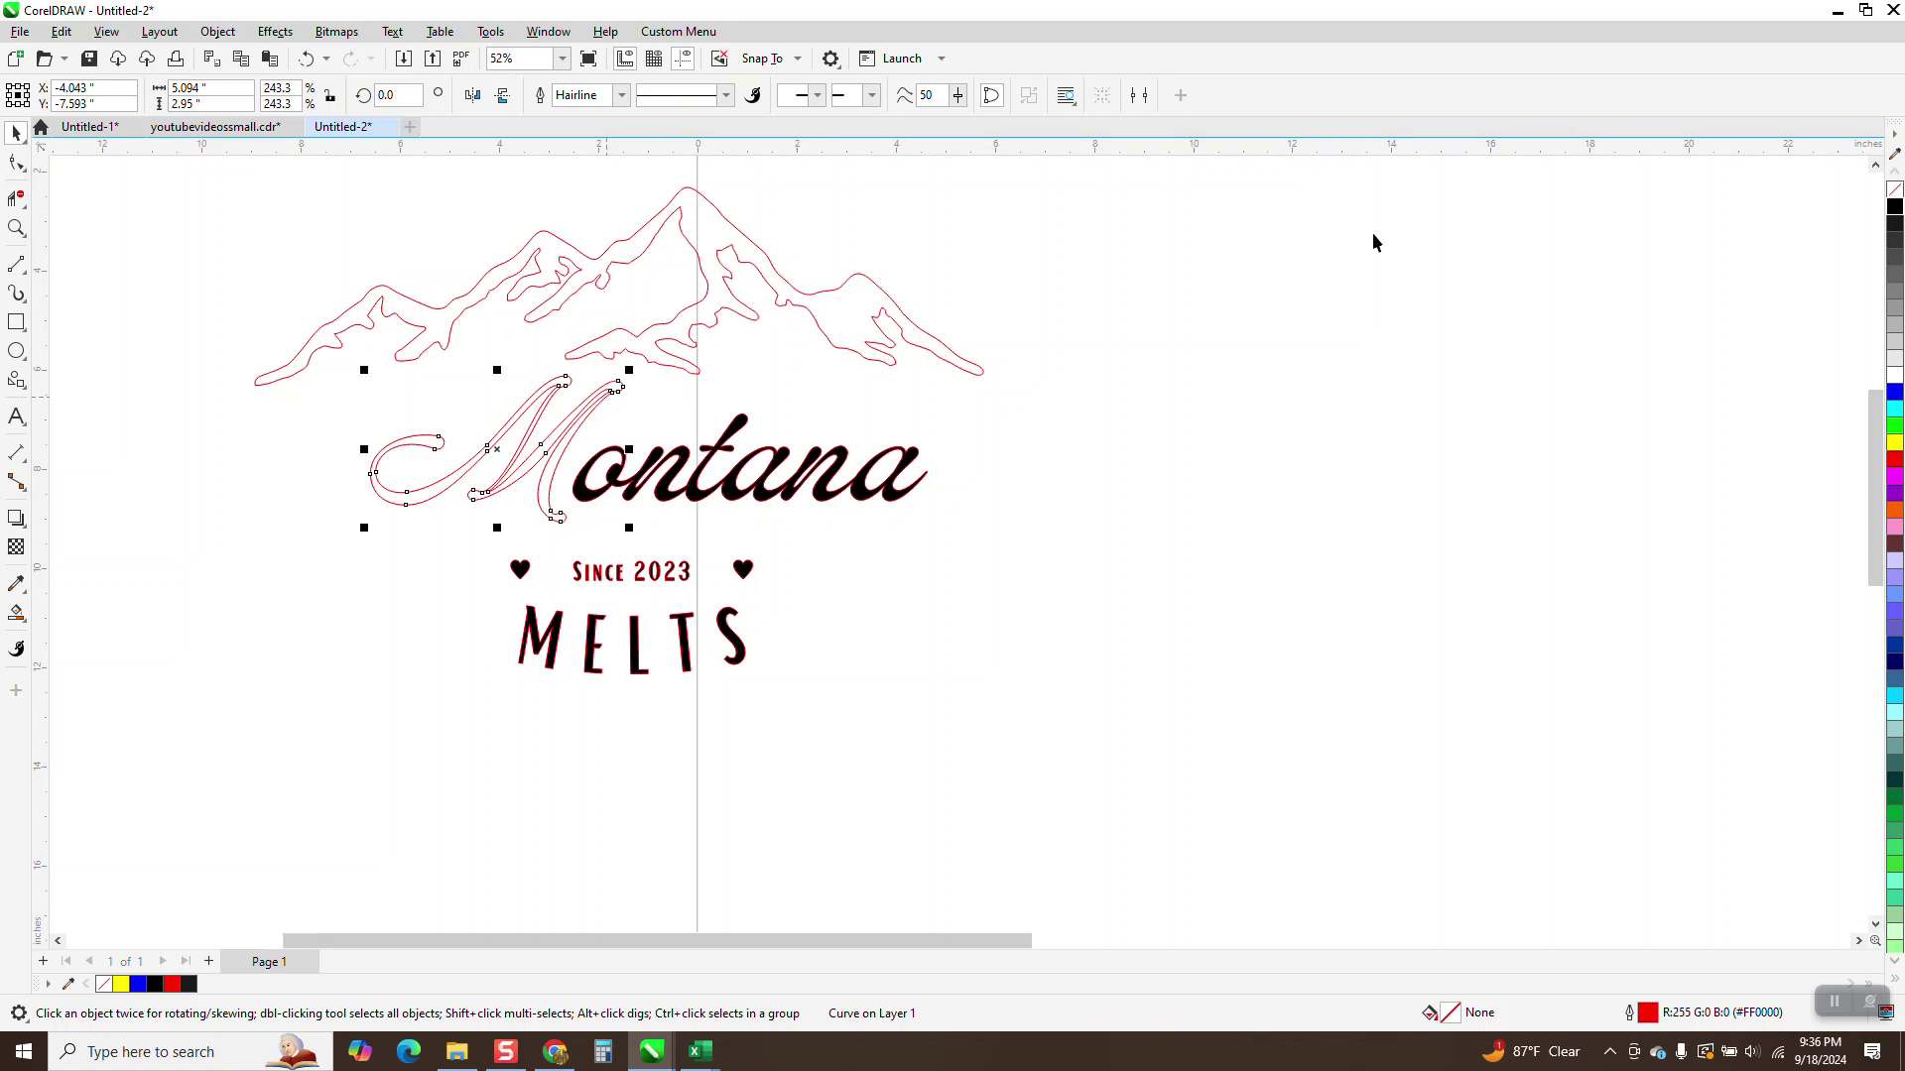
{"action": "left_click", "coordinate": [1895, 209]}
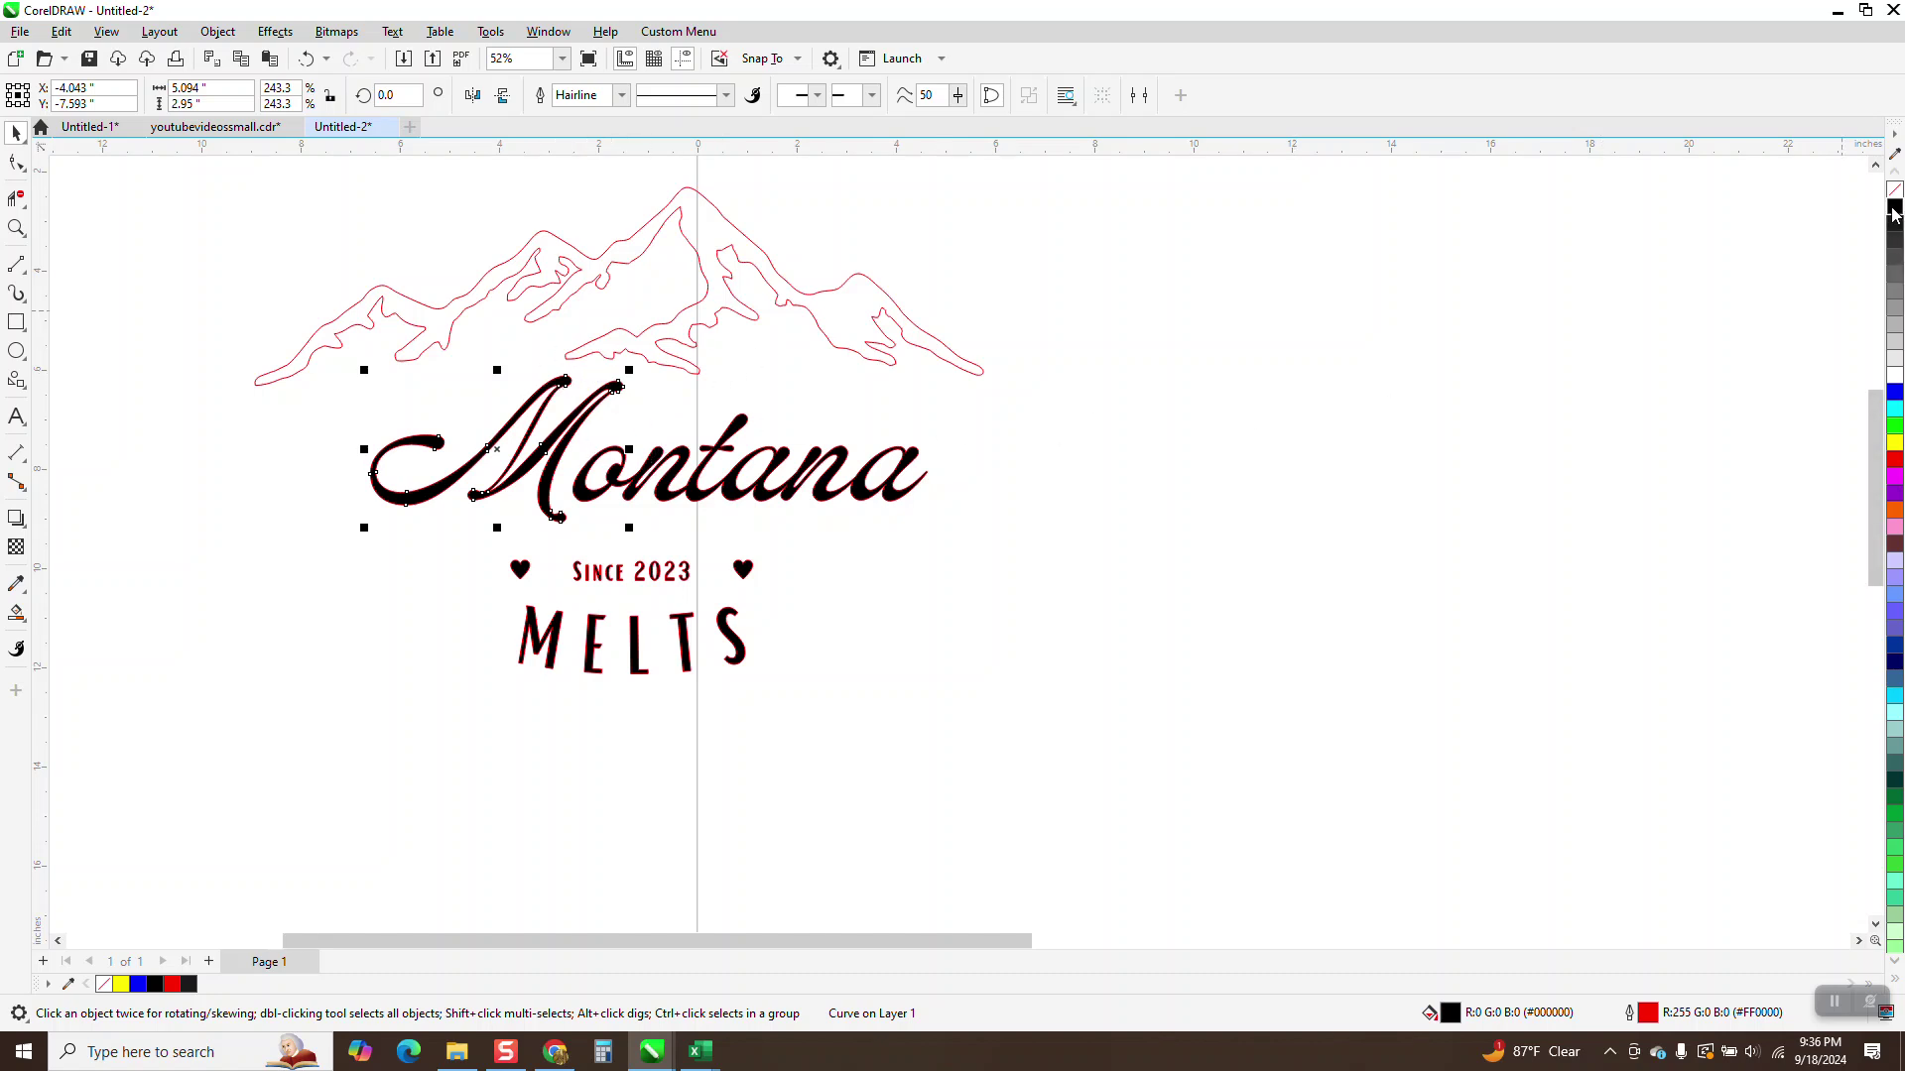
{"action": "left_click_drag", "start_coordinate": [214, 358], "coordinate": [463, 528]}
{"action": "left_click", "coordinate": [1218, 533]}
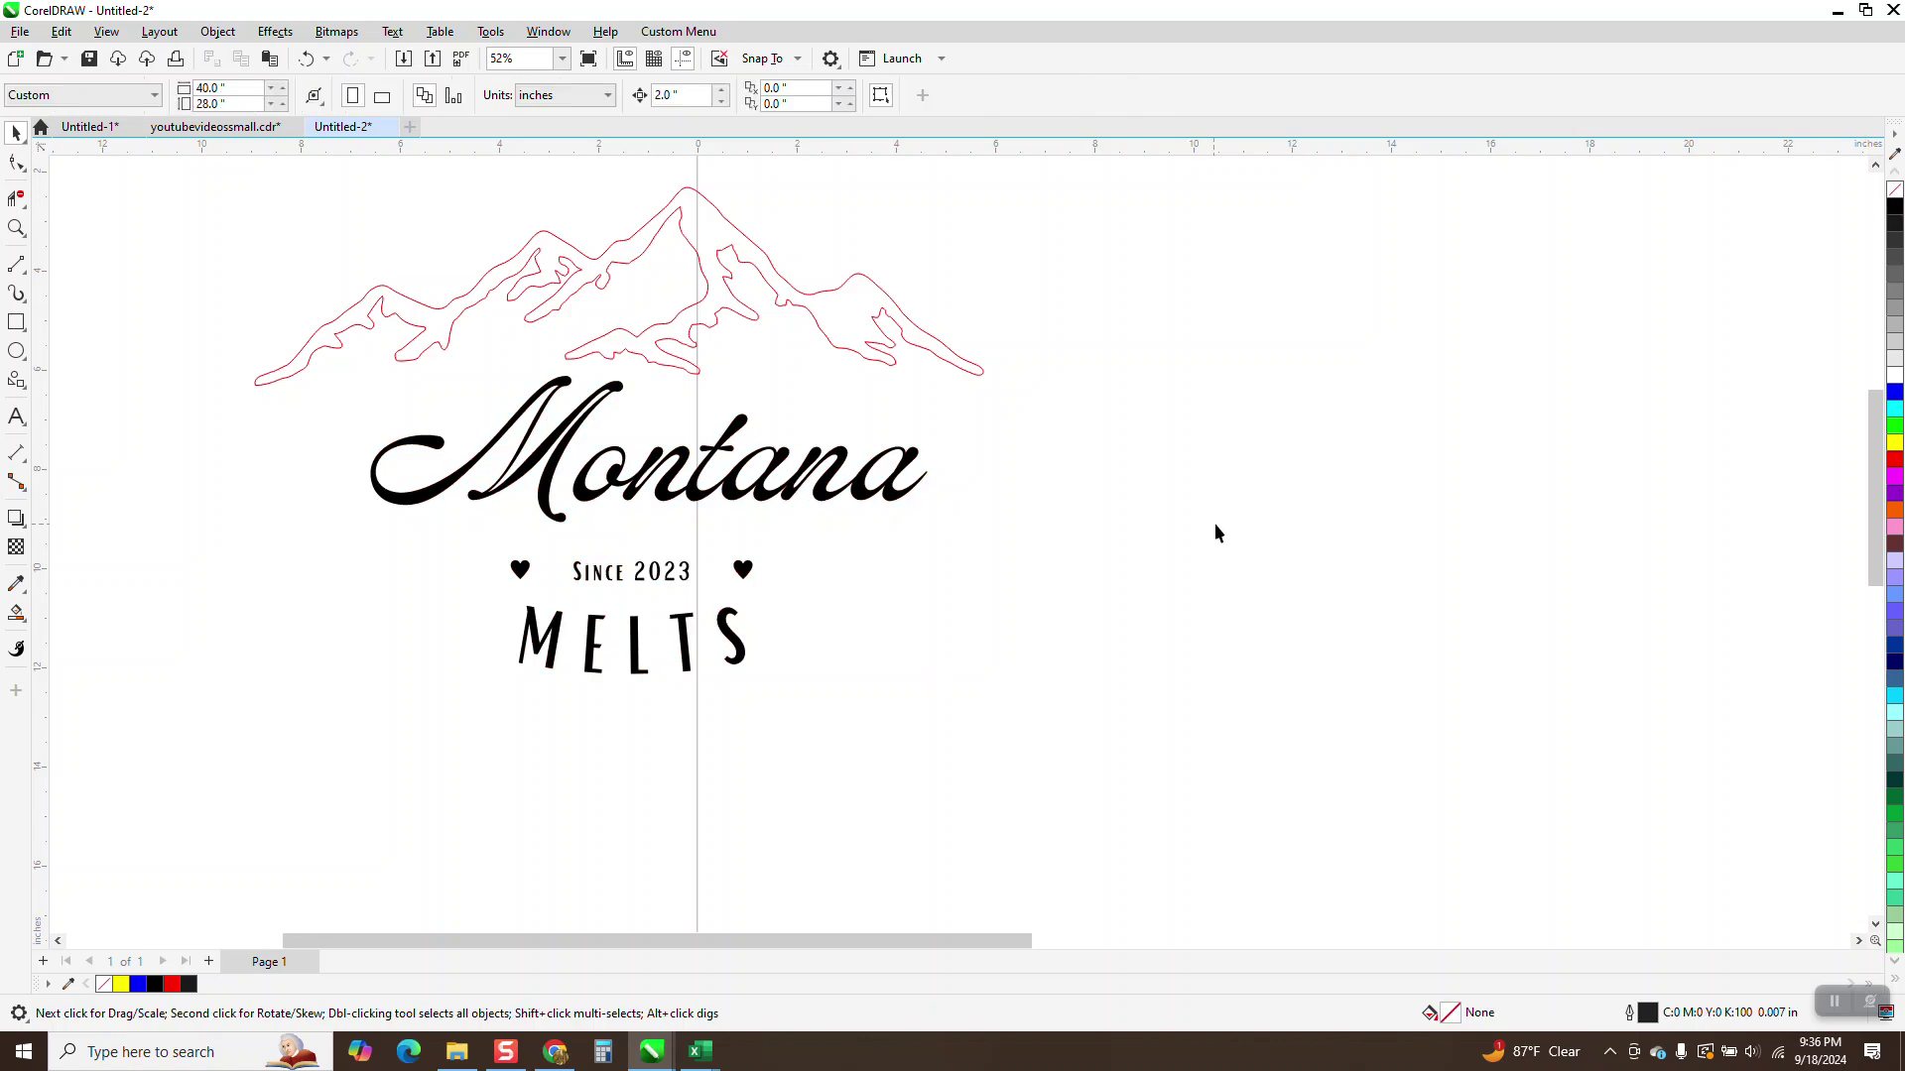
{"action": "left_click", "coordinate": [822, 316]}
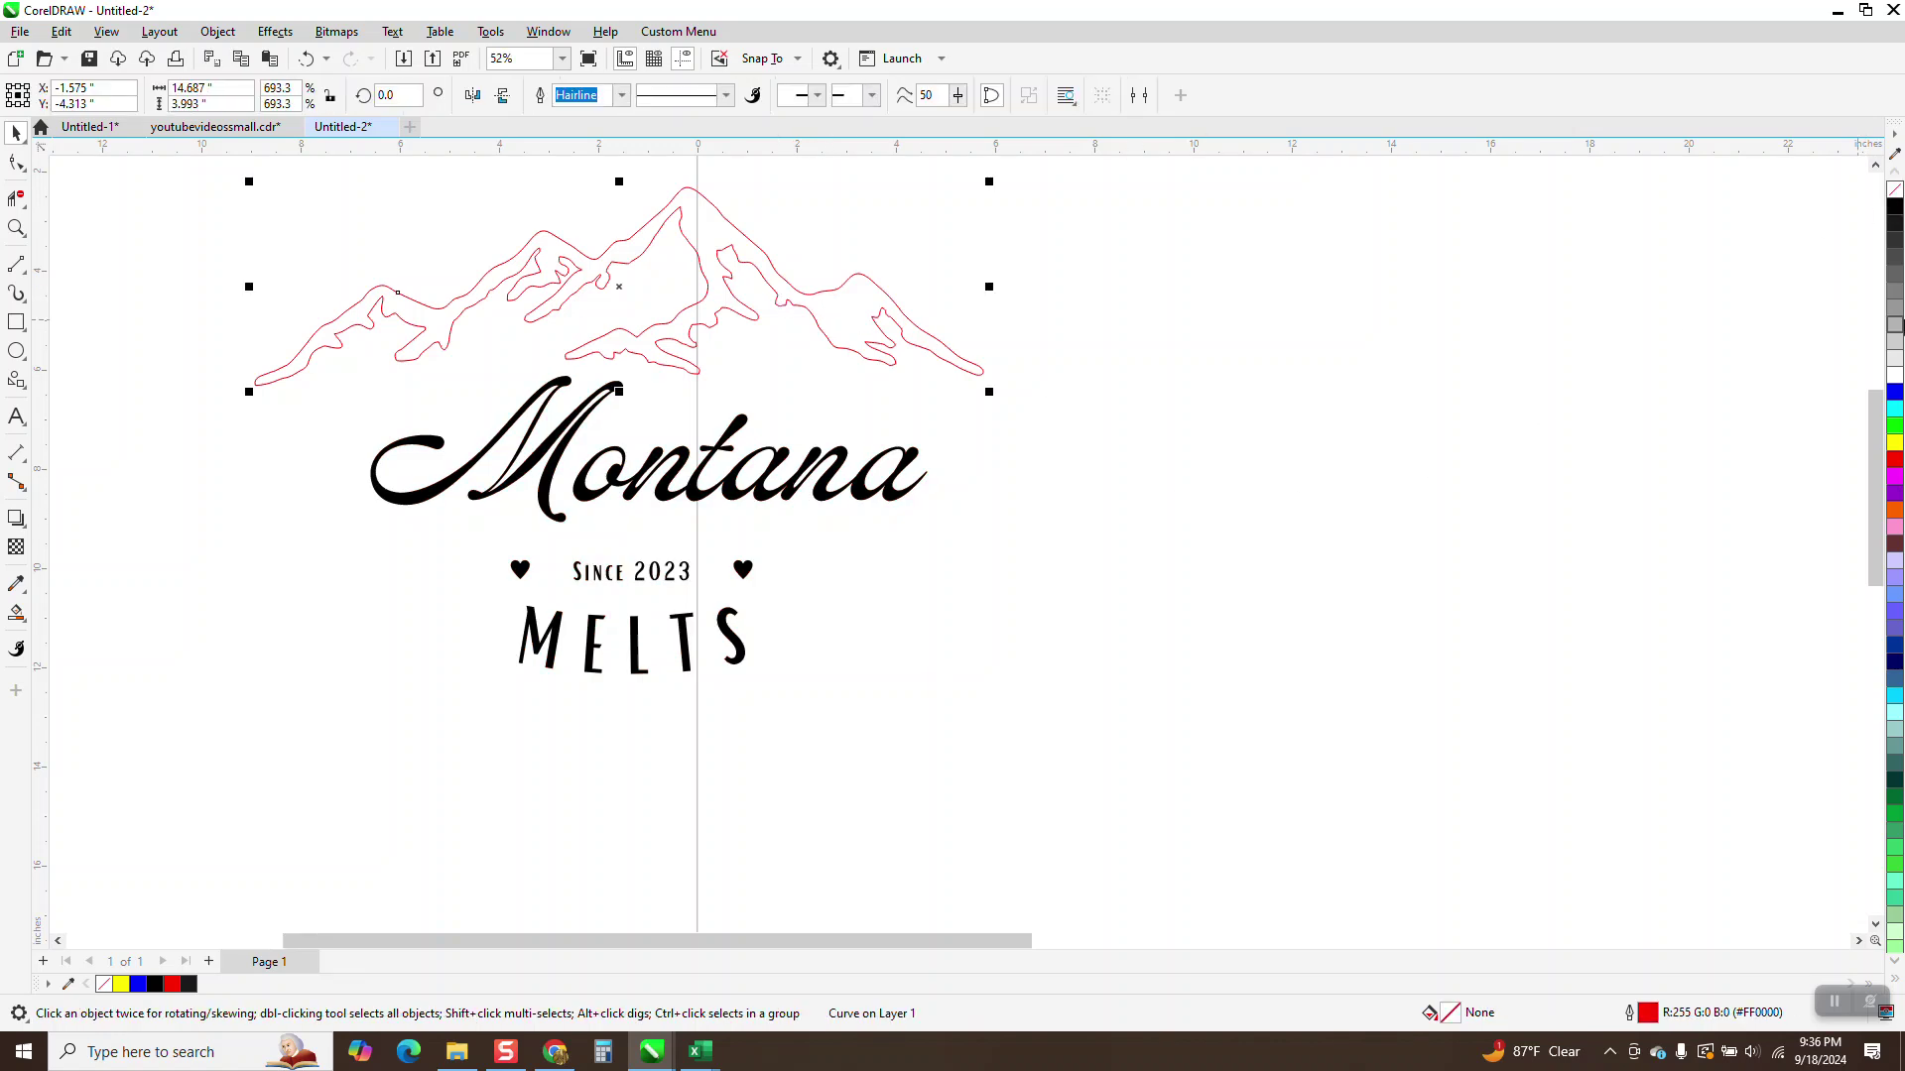
{"action": "left_click", "coordinate": [1895, 208]}
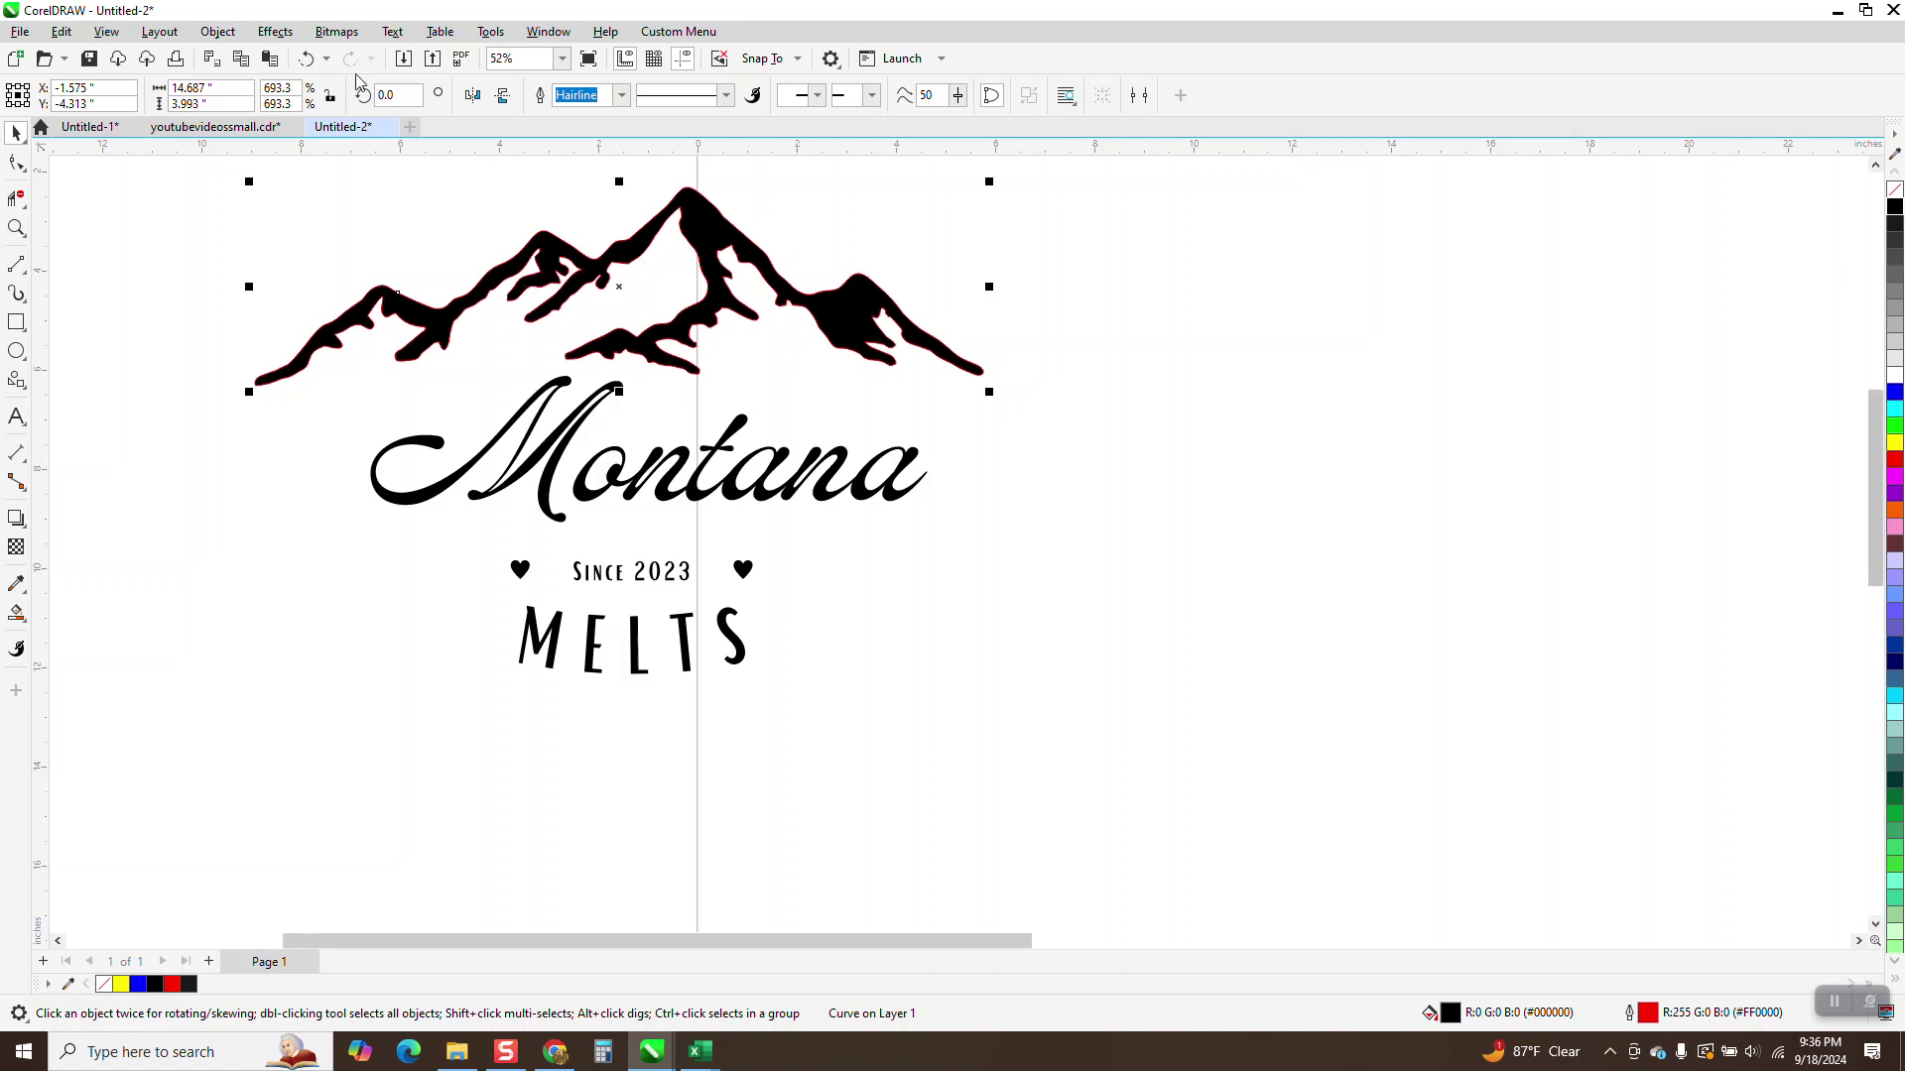
Undo all the black fills and the stray dimension mark near SINCE 2023.
{"action": "left_click", "coordinate": [310, 60]}
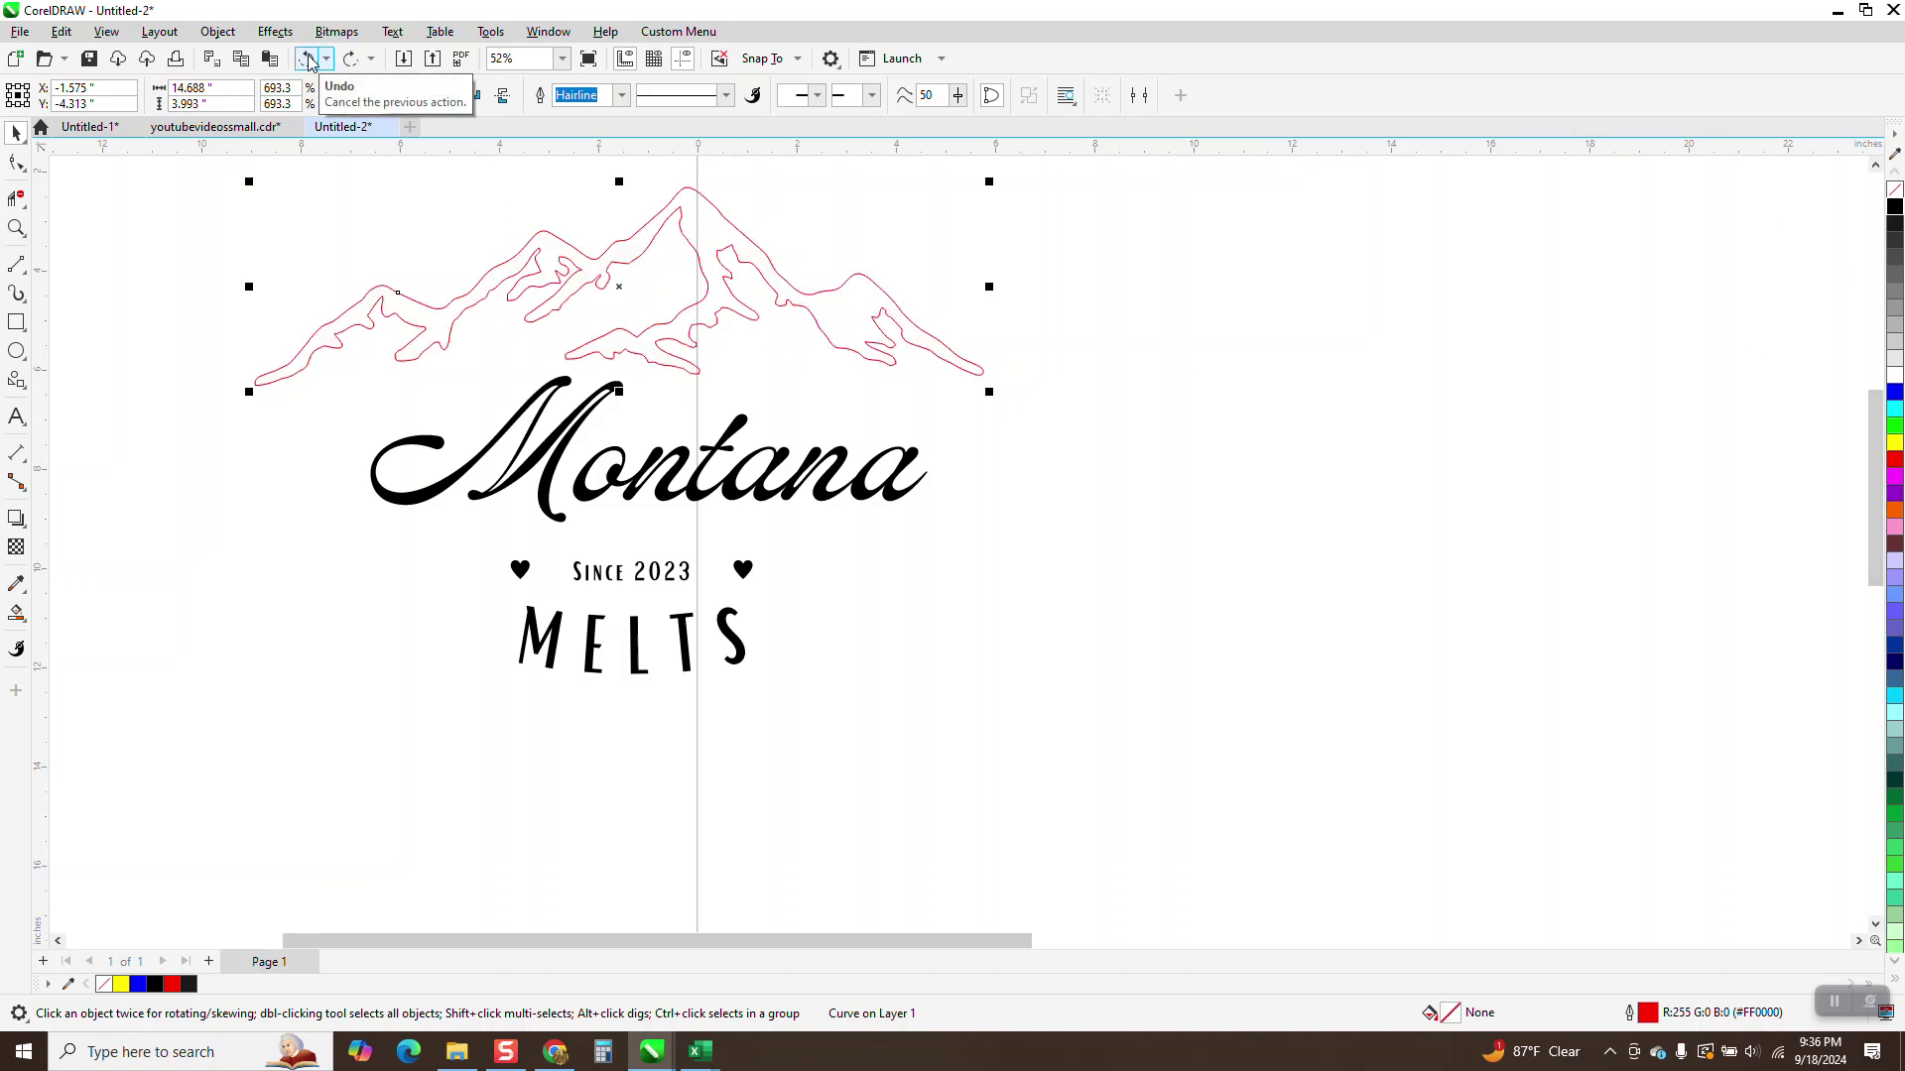
{"action": "left_click", "coordinate": [310, 61]}
{"action": "left_click", "coordinate": [310, 60]}
{"action": "left_click", "coordinate": [309, 61]}
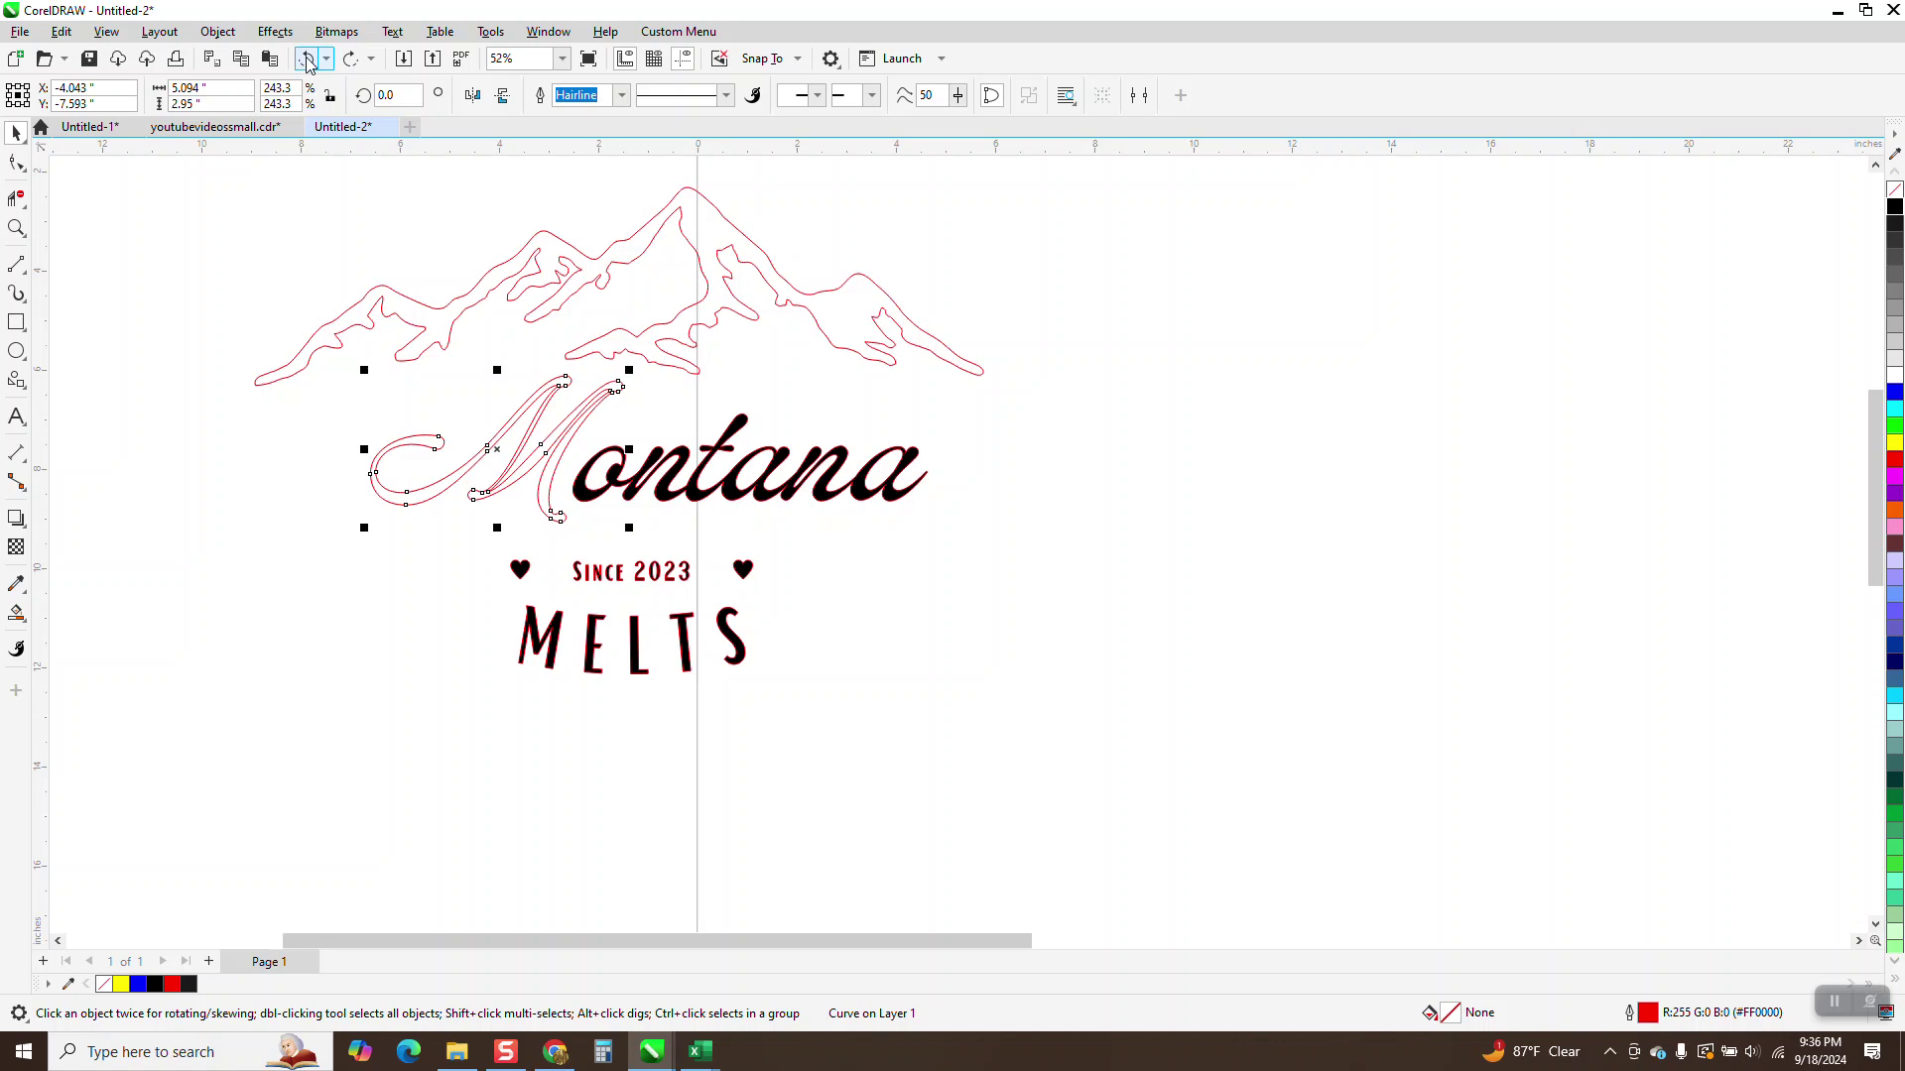
{"action": "left_click", "coordinate": [310, 61]}
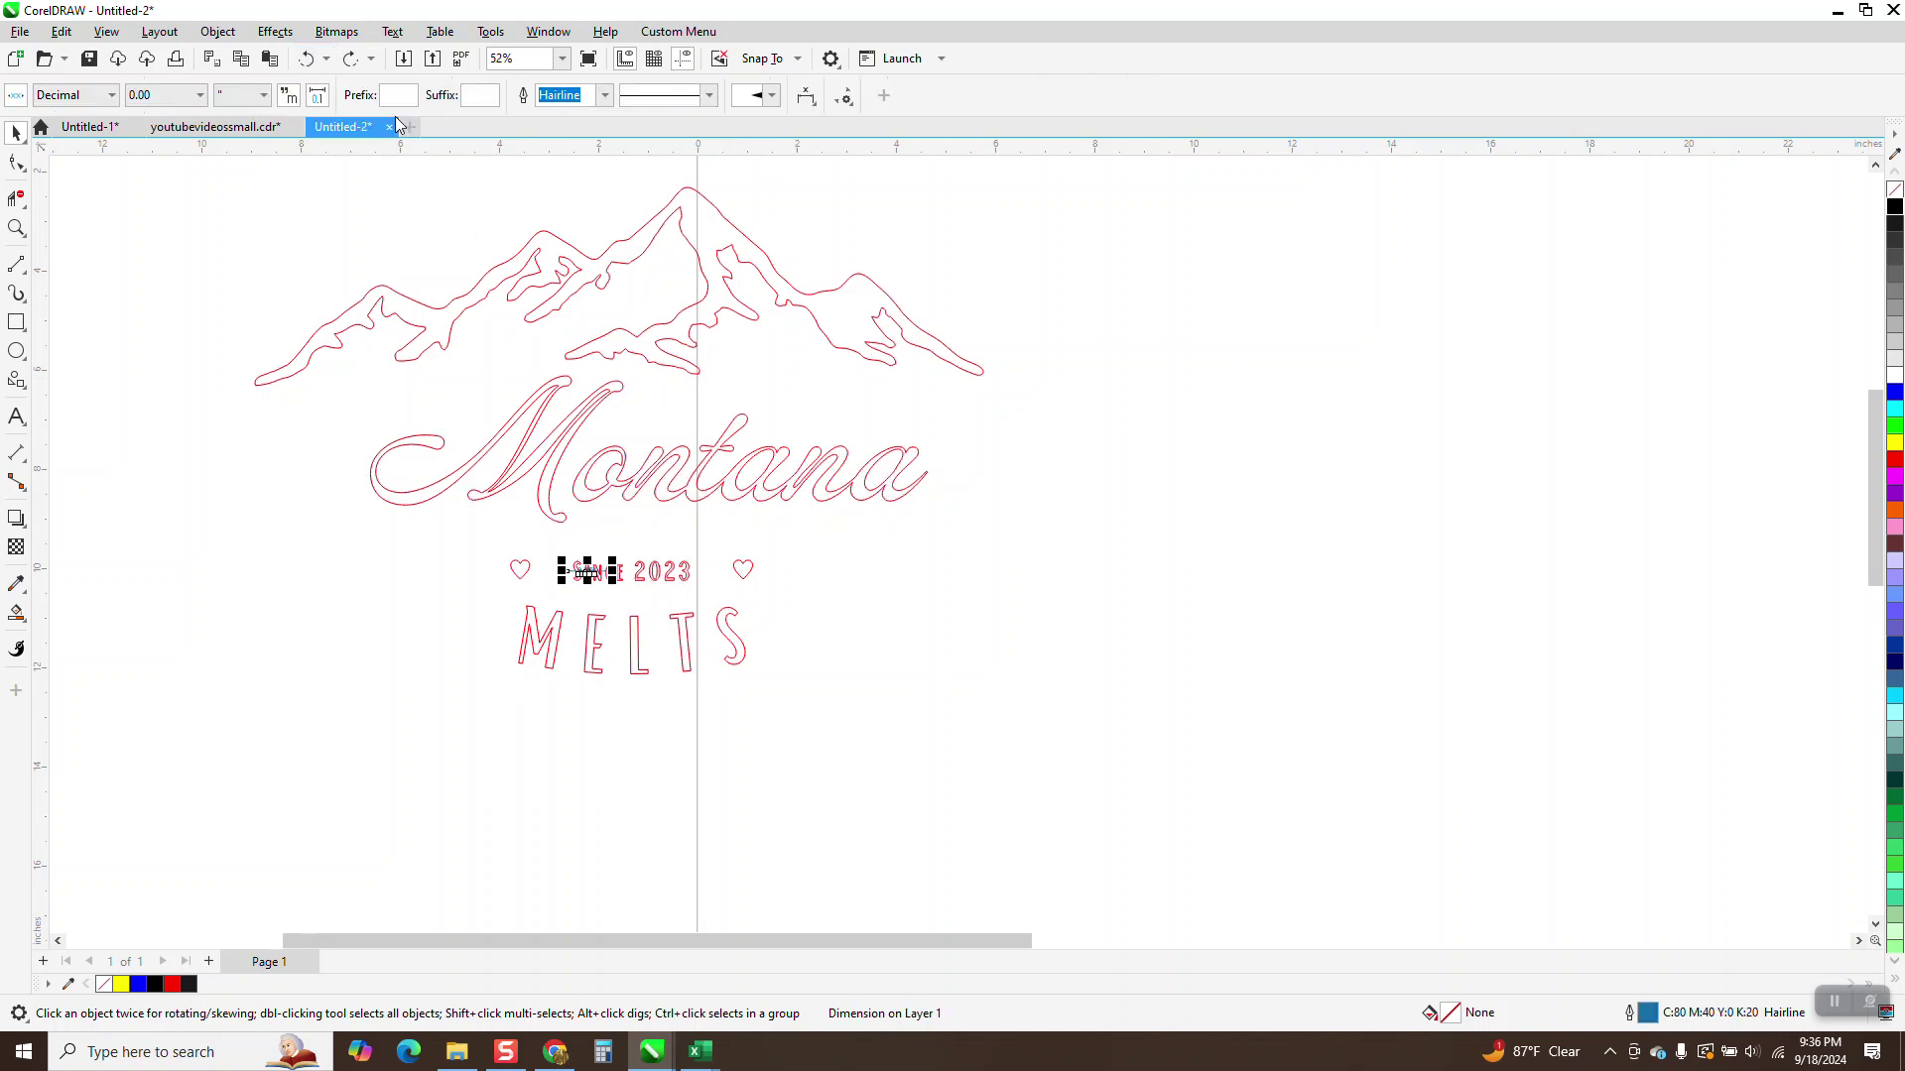
{"action": "left_click", "coordinate": [310, 60]}
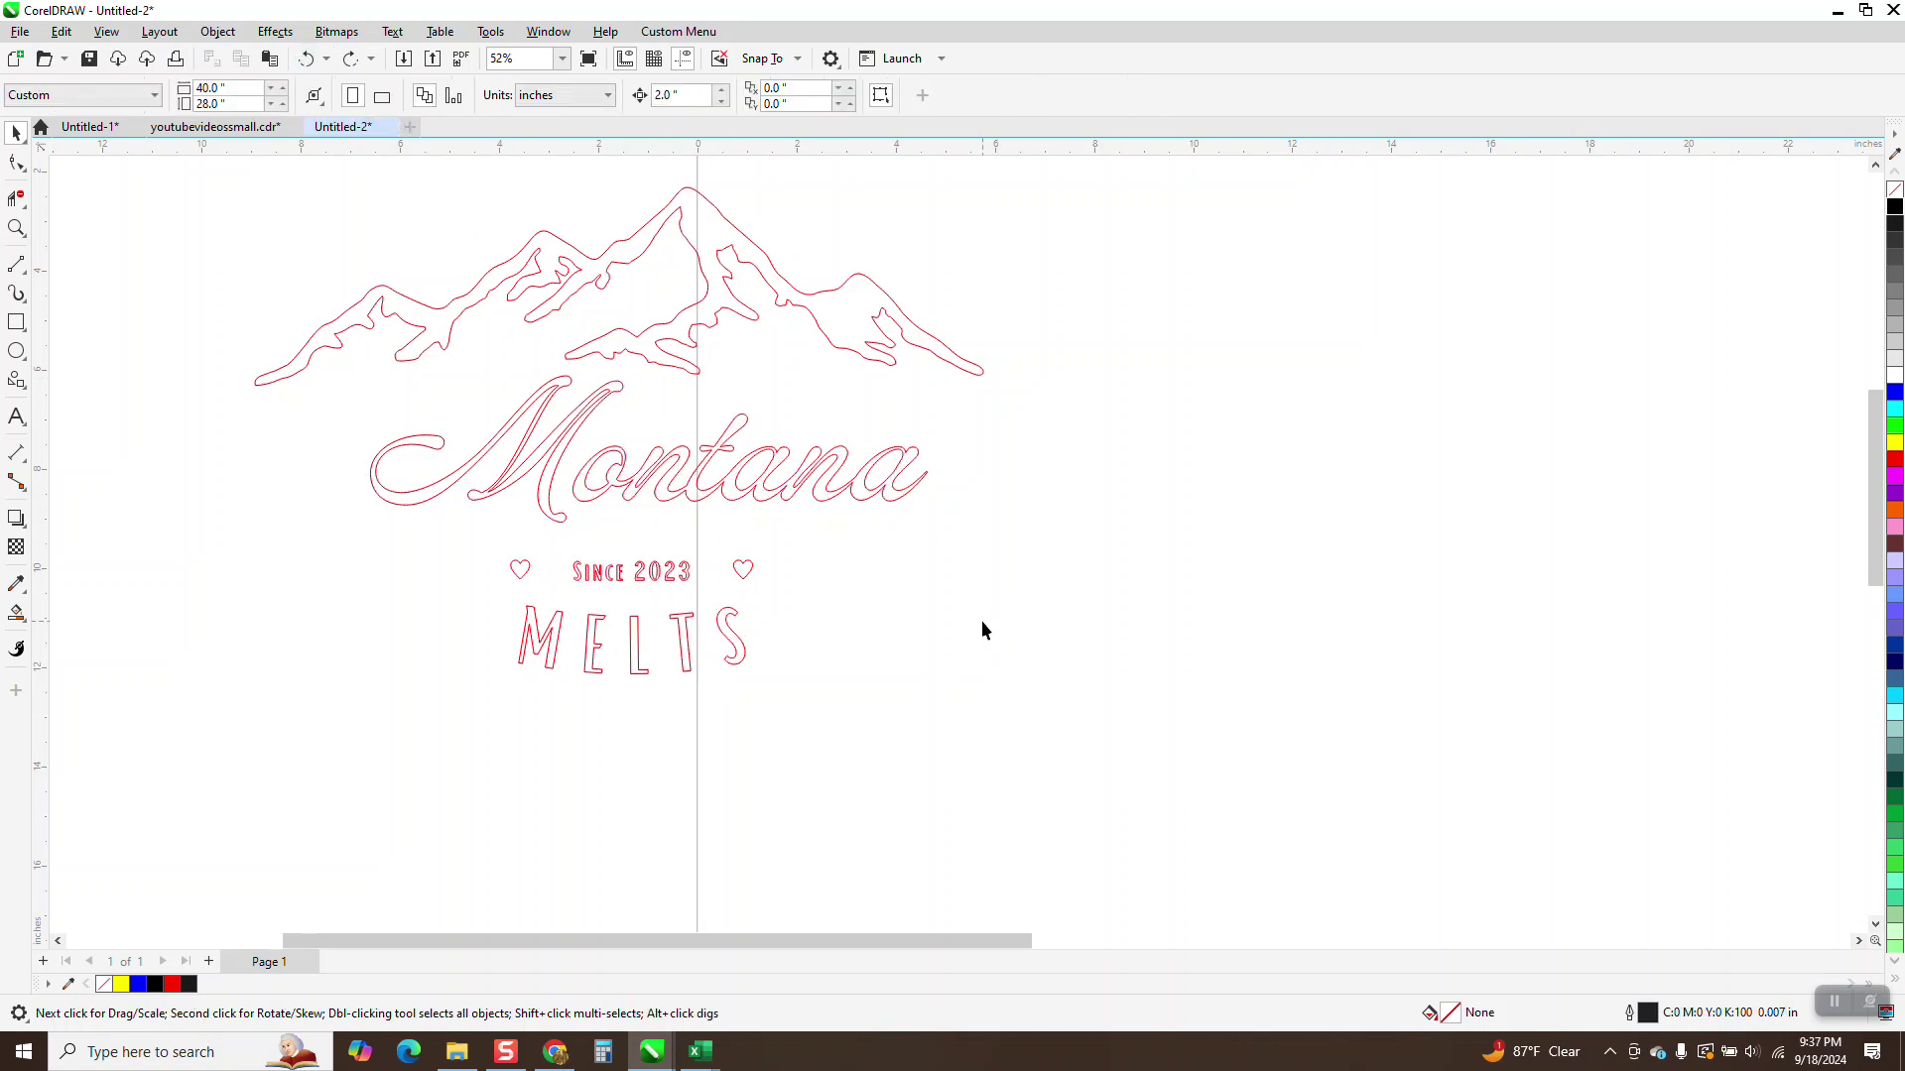
Move the second Montana logo beside the original and scale it to about 384%.
{"action": "scroll", "coordinate": [829, 629], "scroll_direction": "down", "scroll_amount": 4}
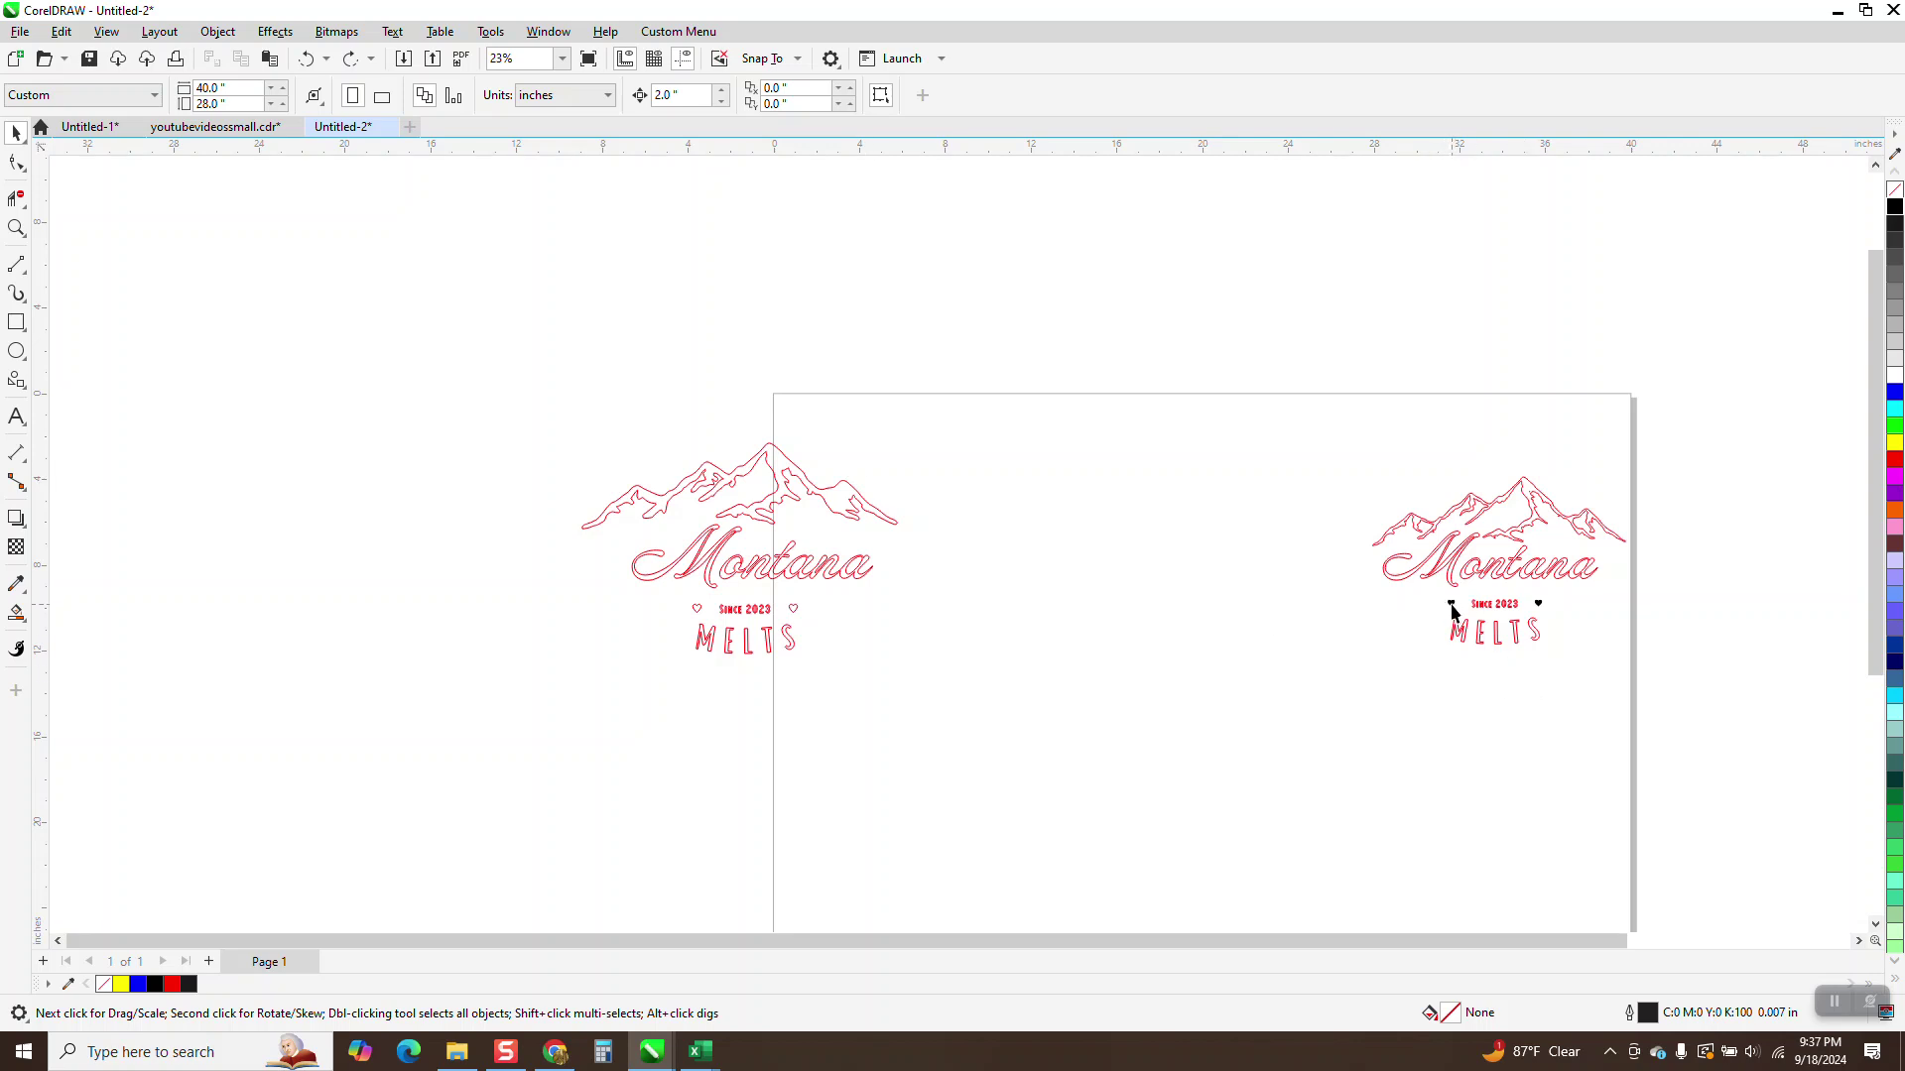
{"action": "left_click", "coordinate": [1451, 610]}
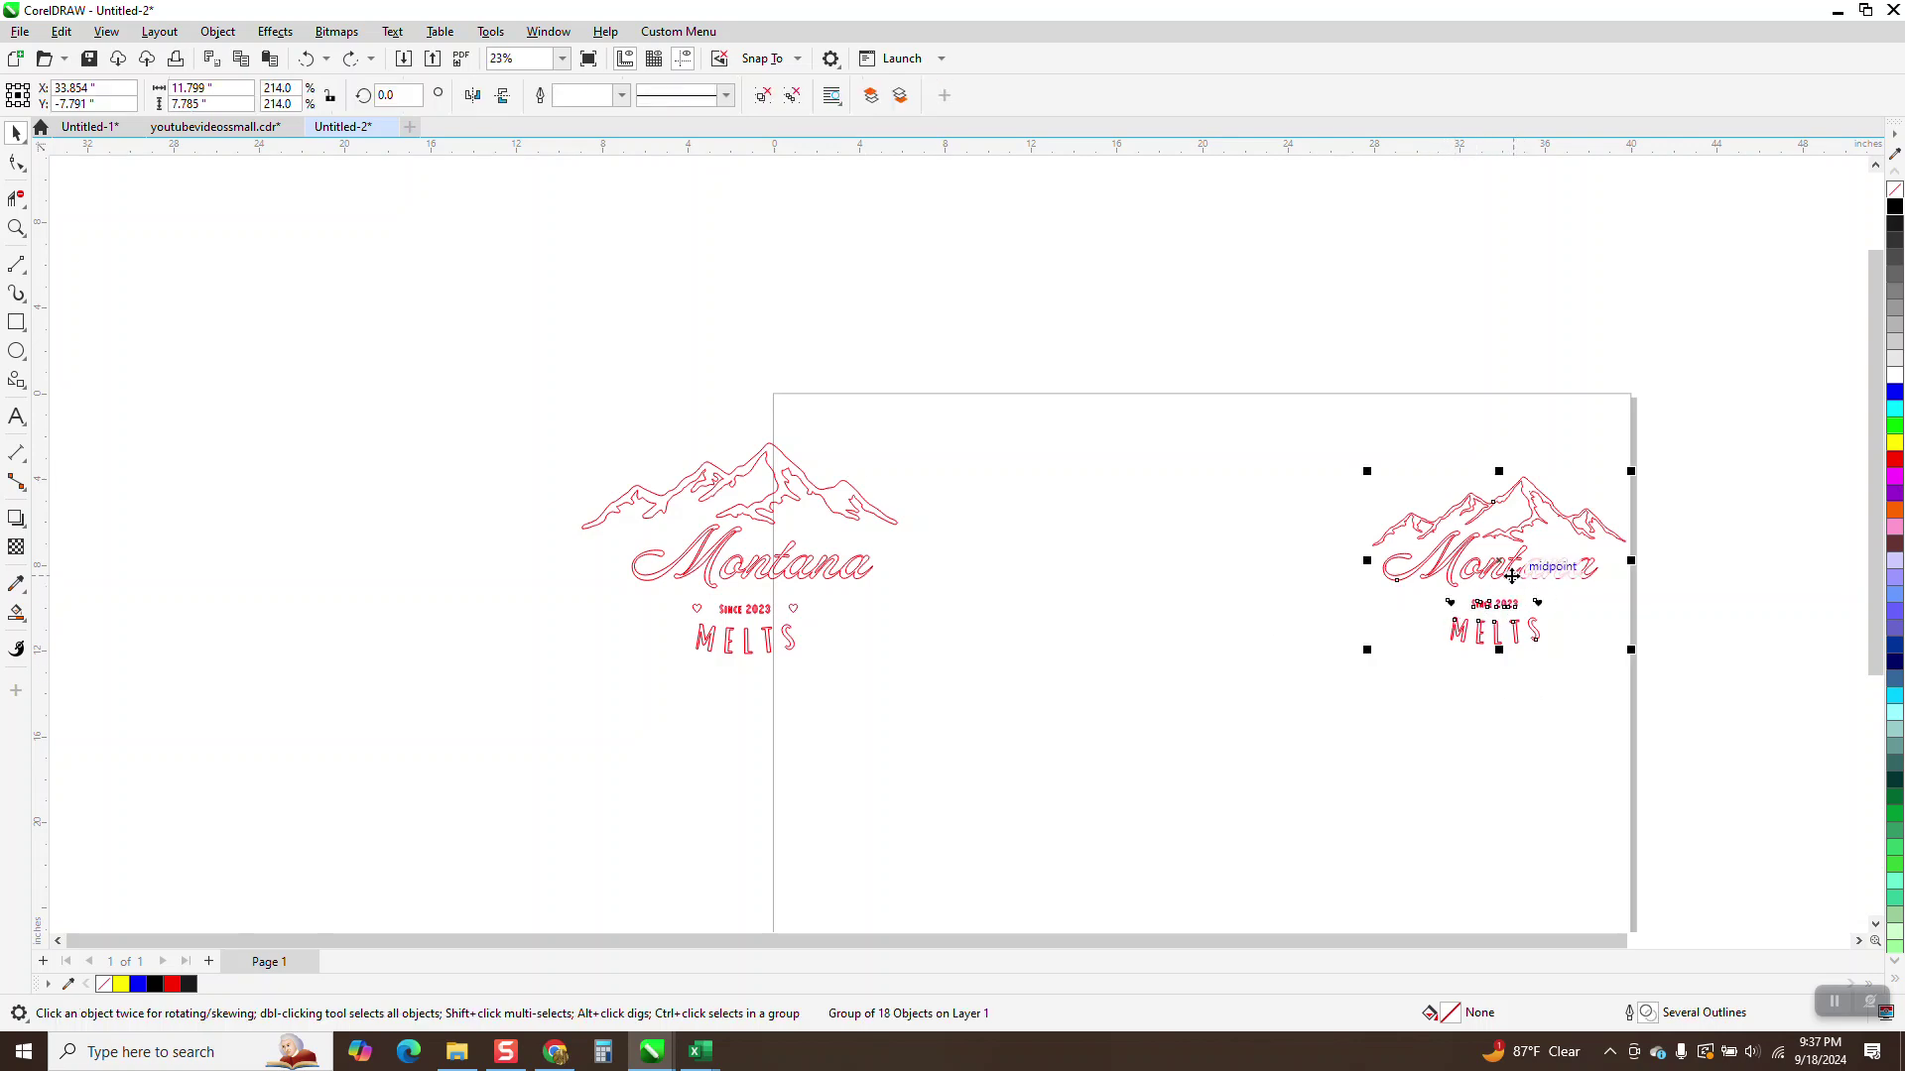
{"action": "left_click_drag", "start_coordinate": [1511, 575], "coordinate": [1146, 558]}
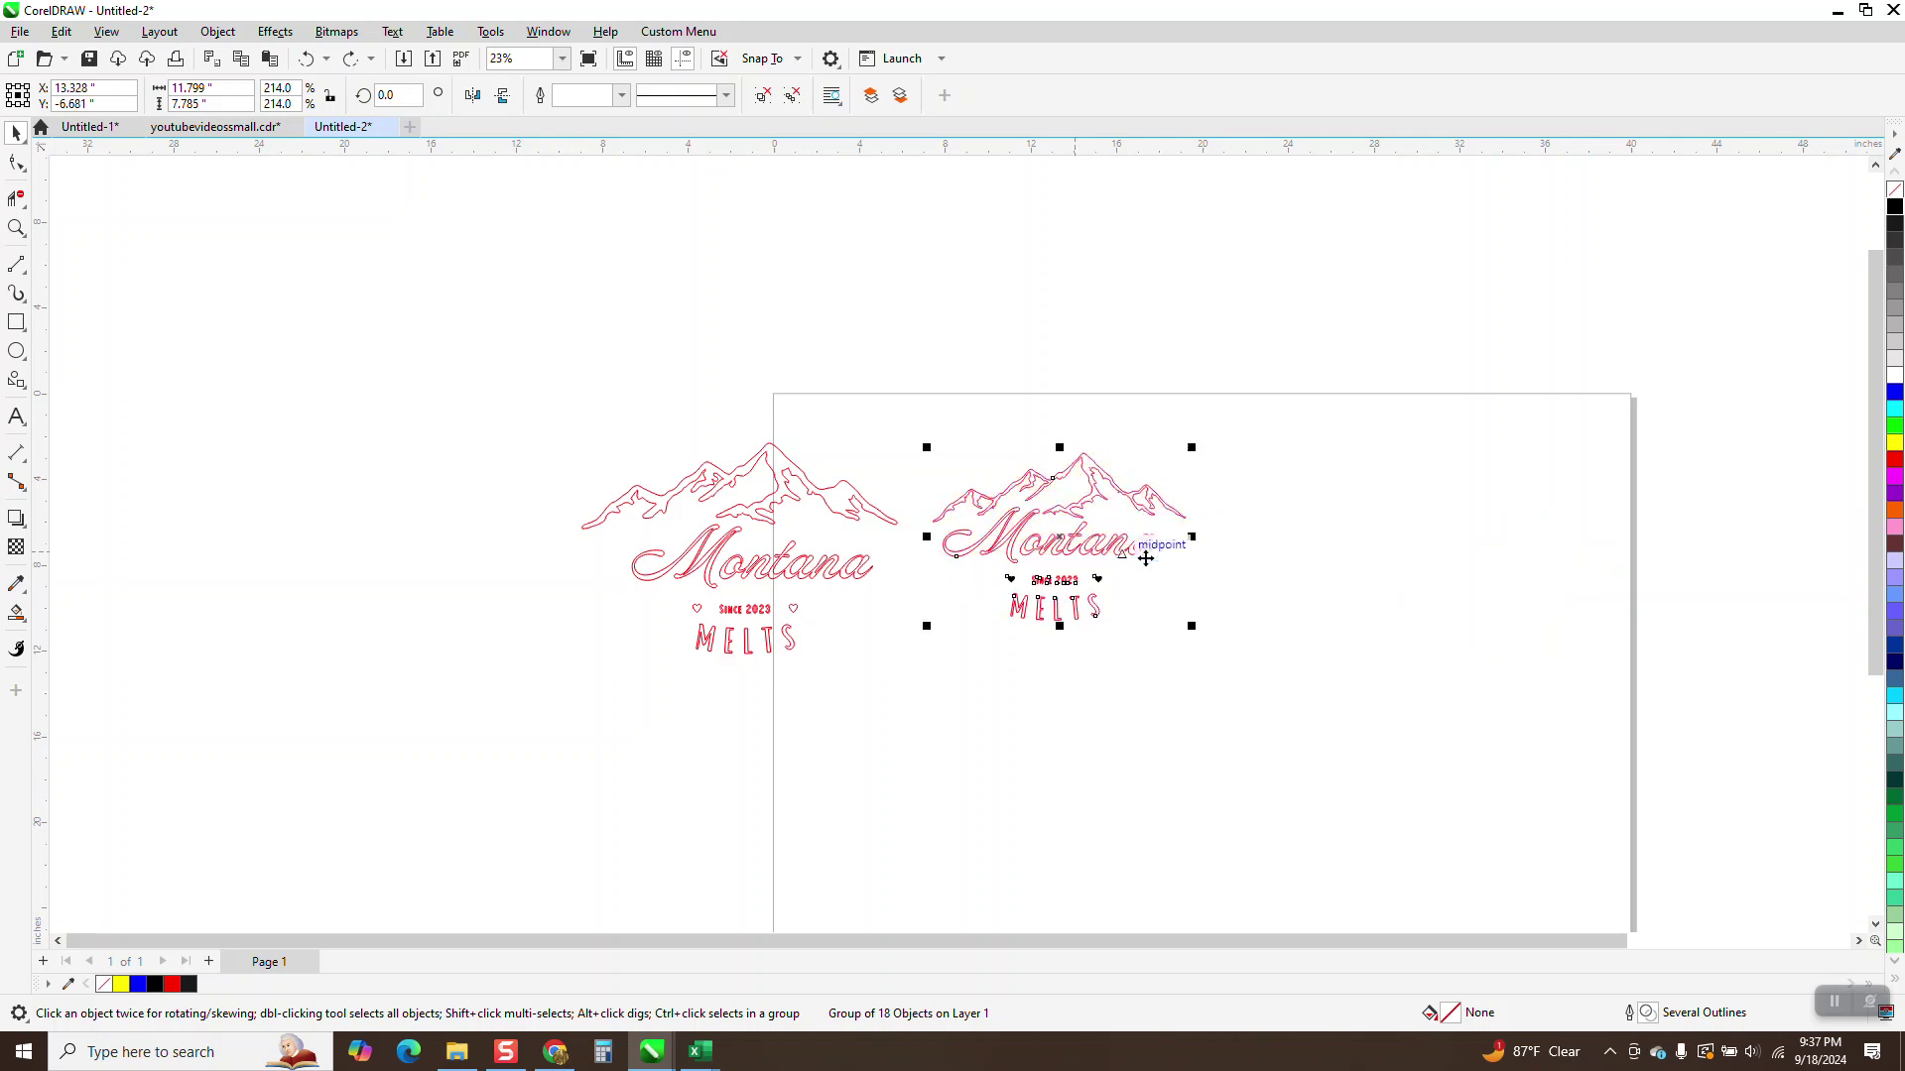
{"action": "left_click_drag", "start_coordinate": [1196, 628], "coordinate": [1471, 770]}
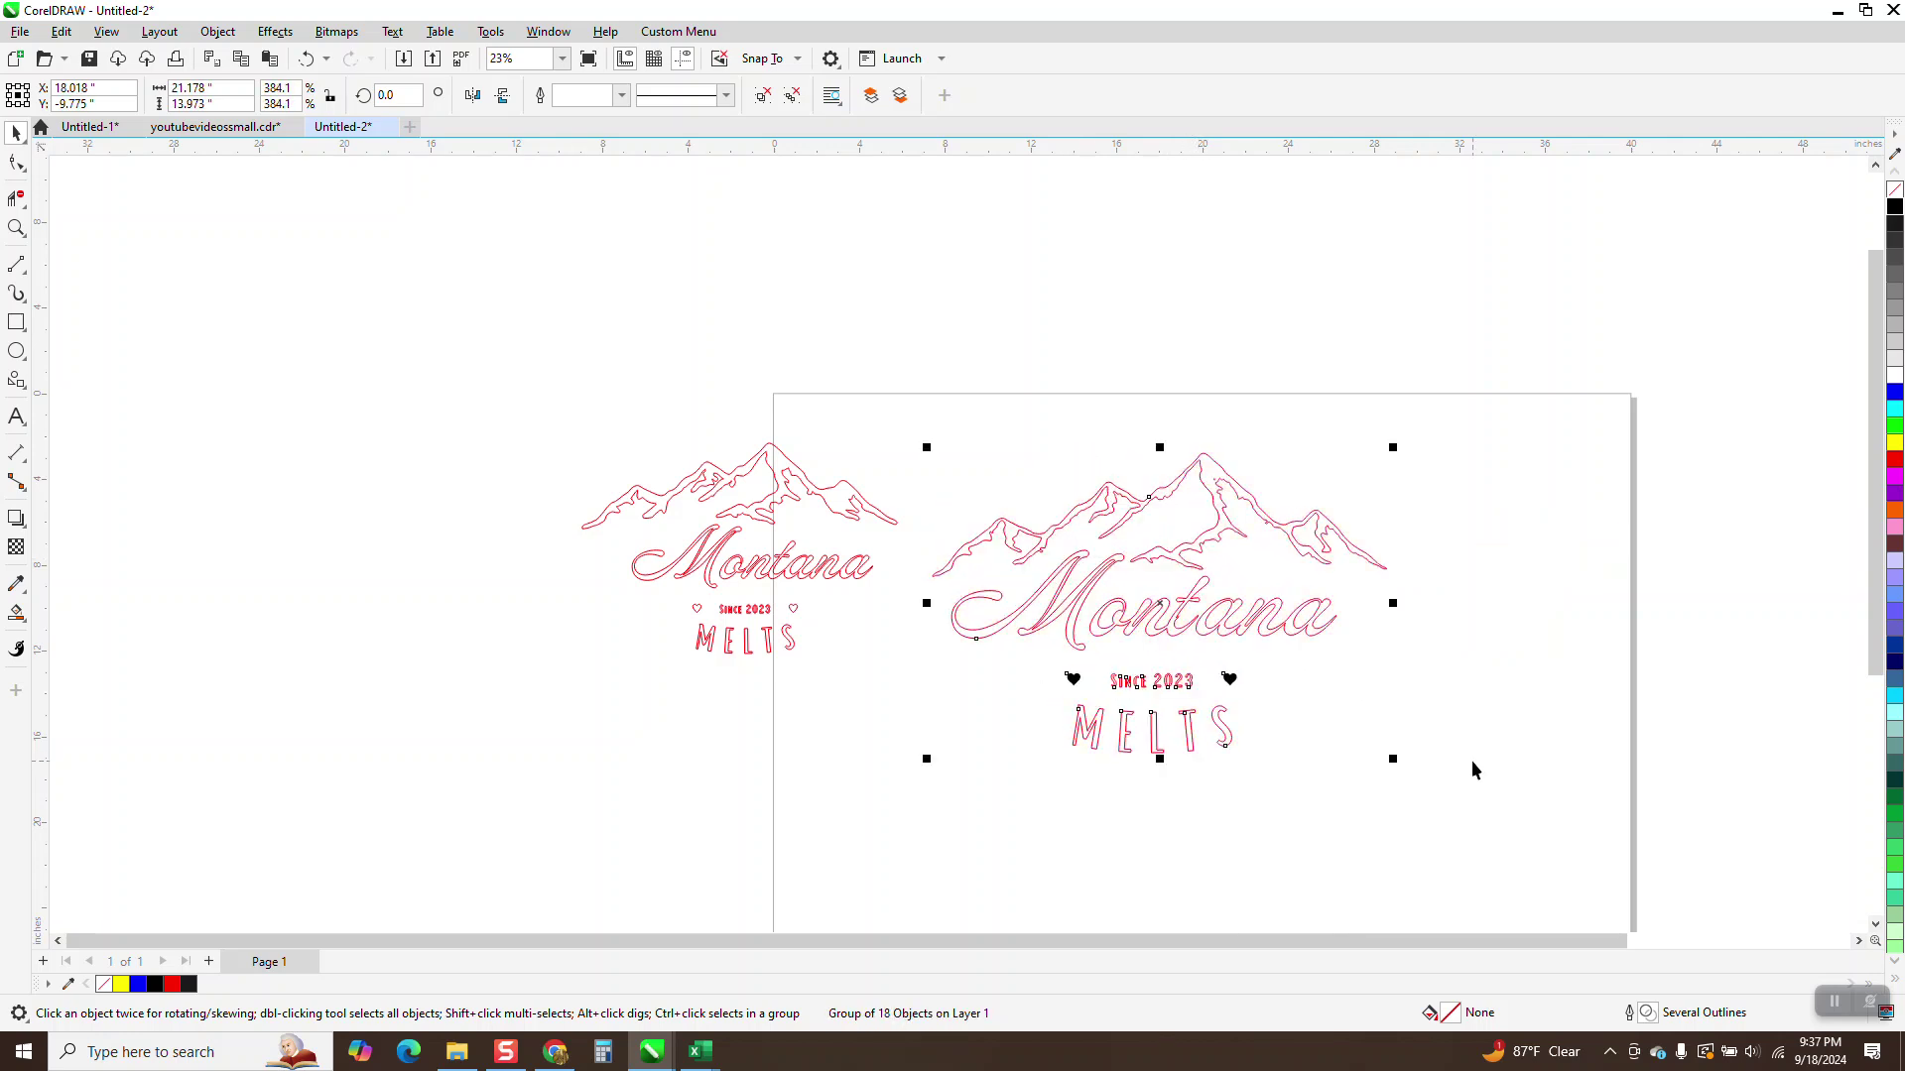
Zoom in to inspect the enlarged logo copy, then delete it.
{"action": "left_click", "coordinate": [17, 227]}
{"action": "left_click_drag", "start_coordinate": [960, 448], "coordinate": [1556, 797]}
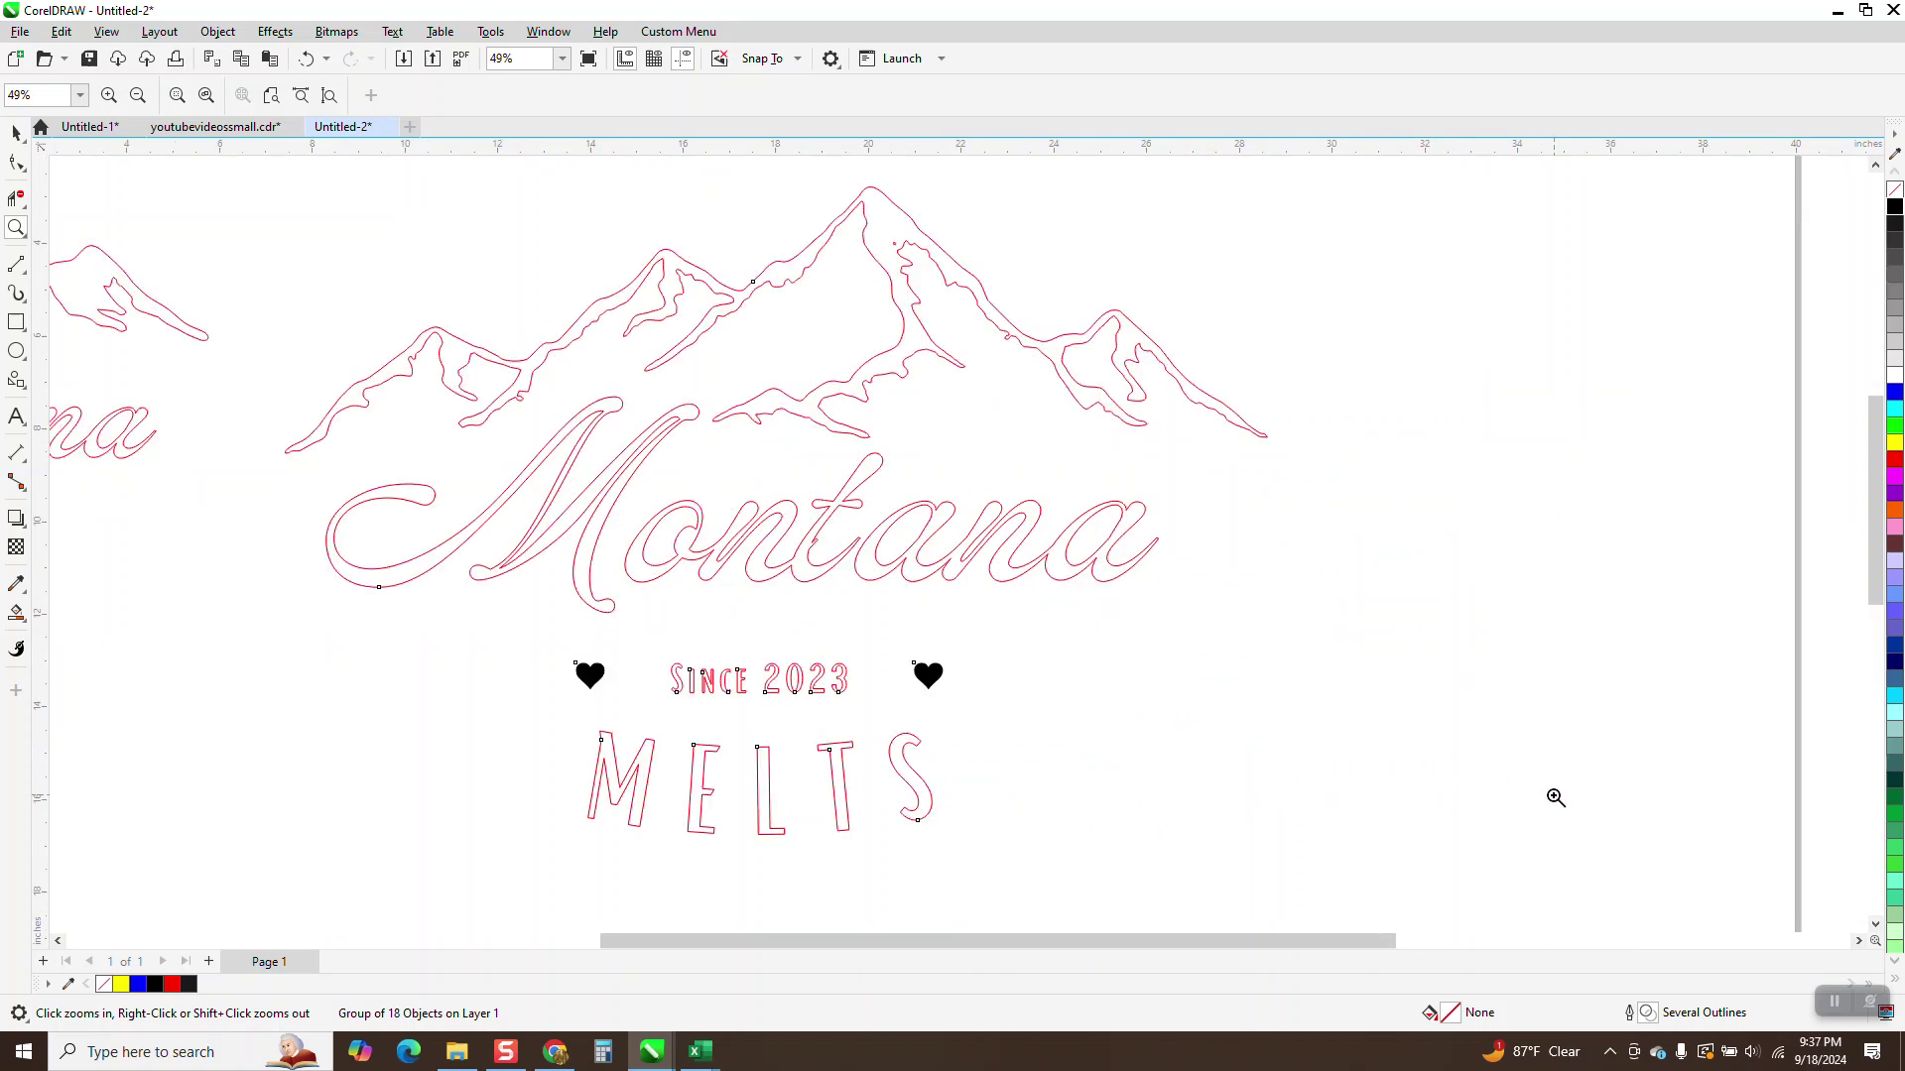
{"action": "right_click", "coordinate": [920, 588]}
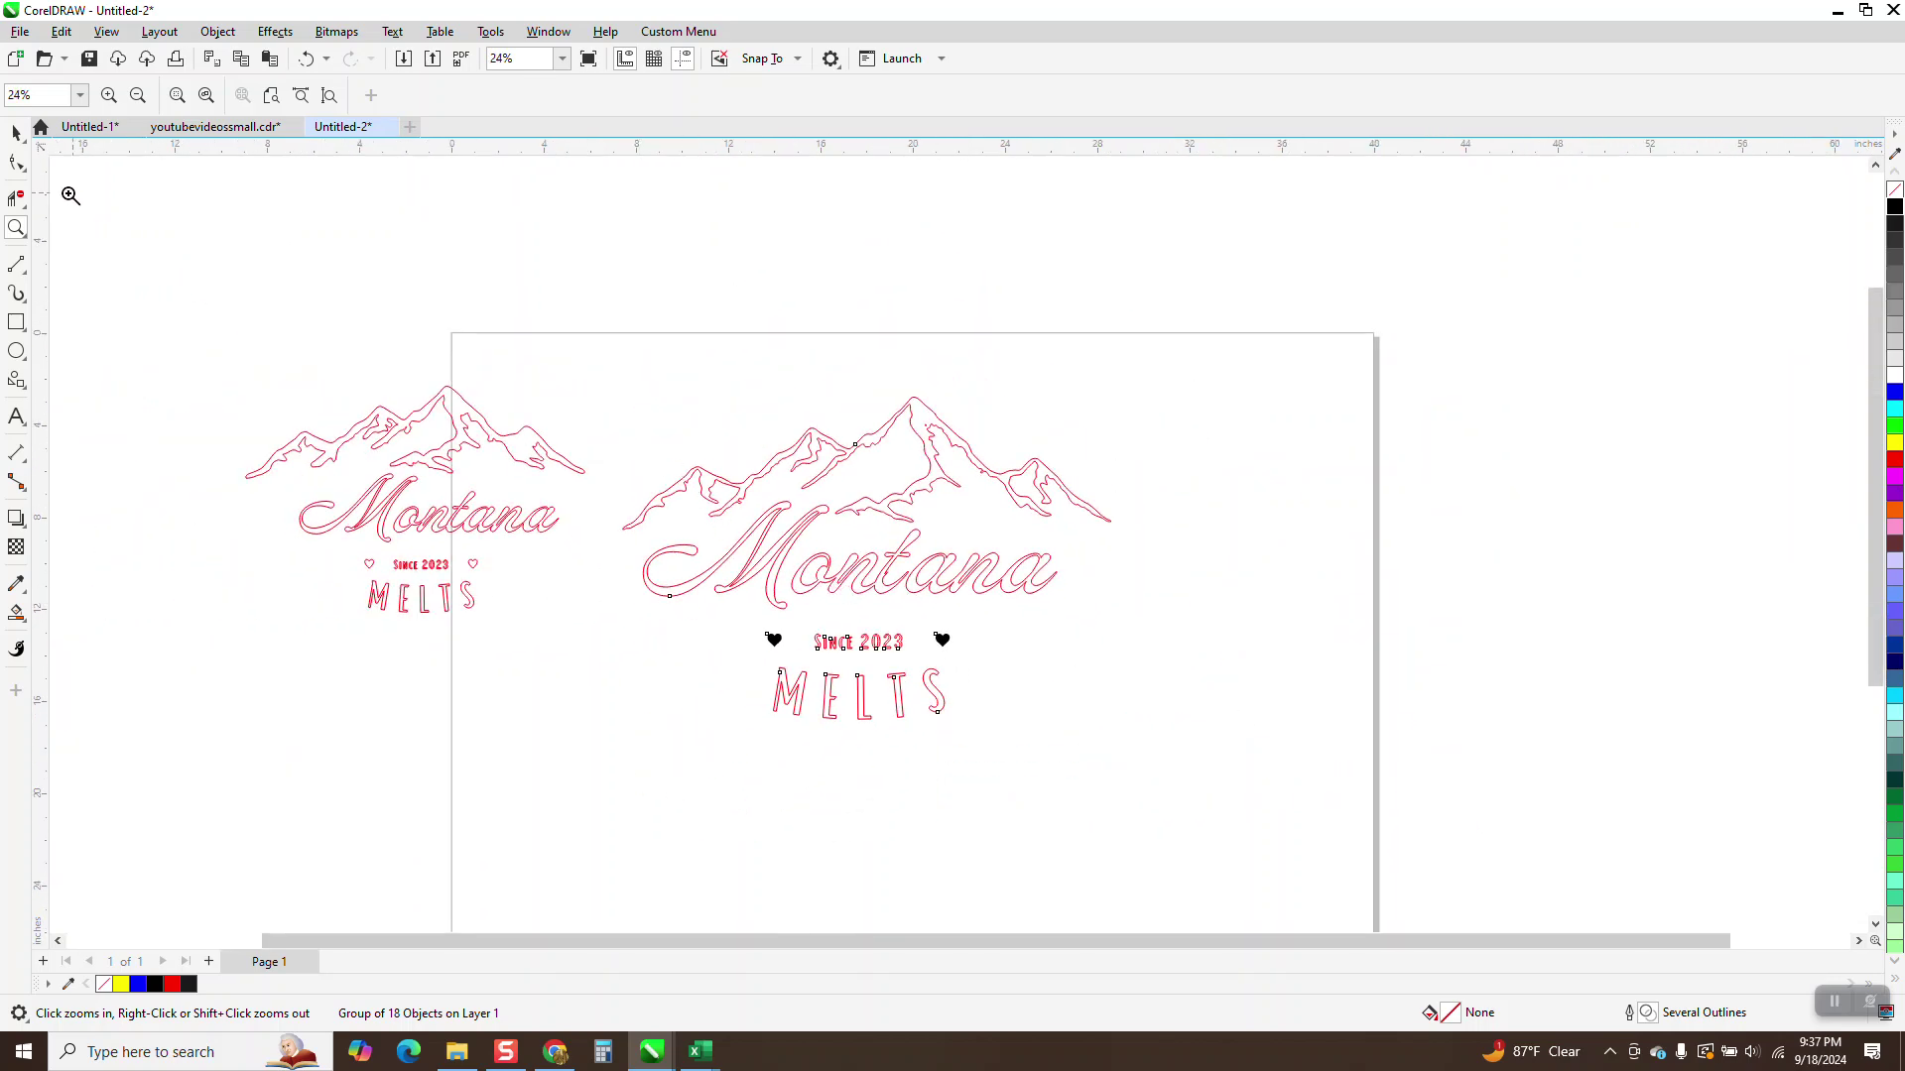
{"action": "left_click", "coordinate": [16, 132]}
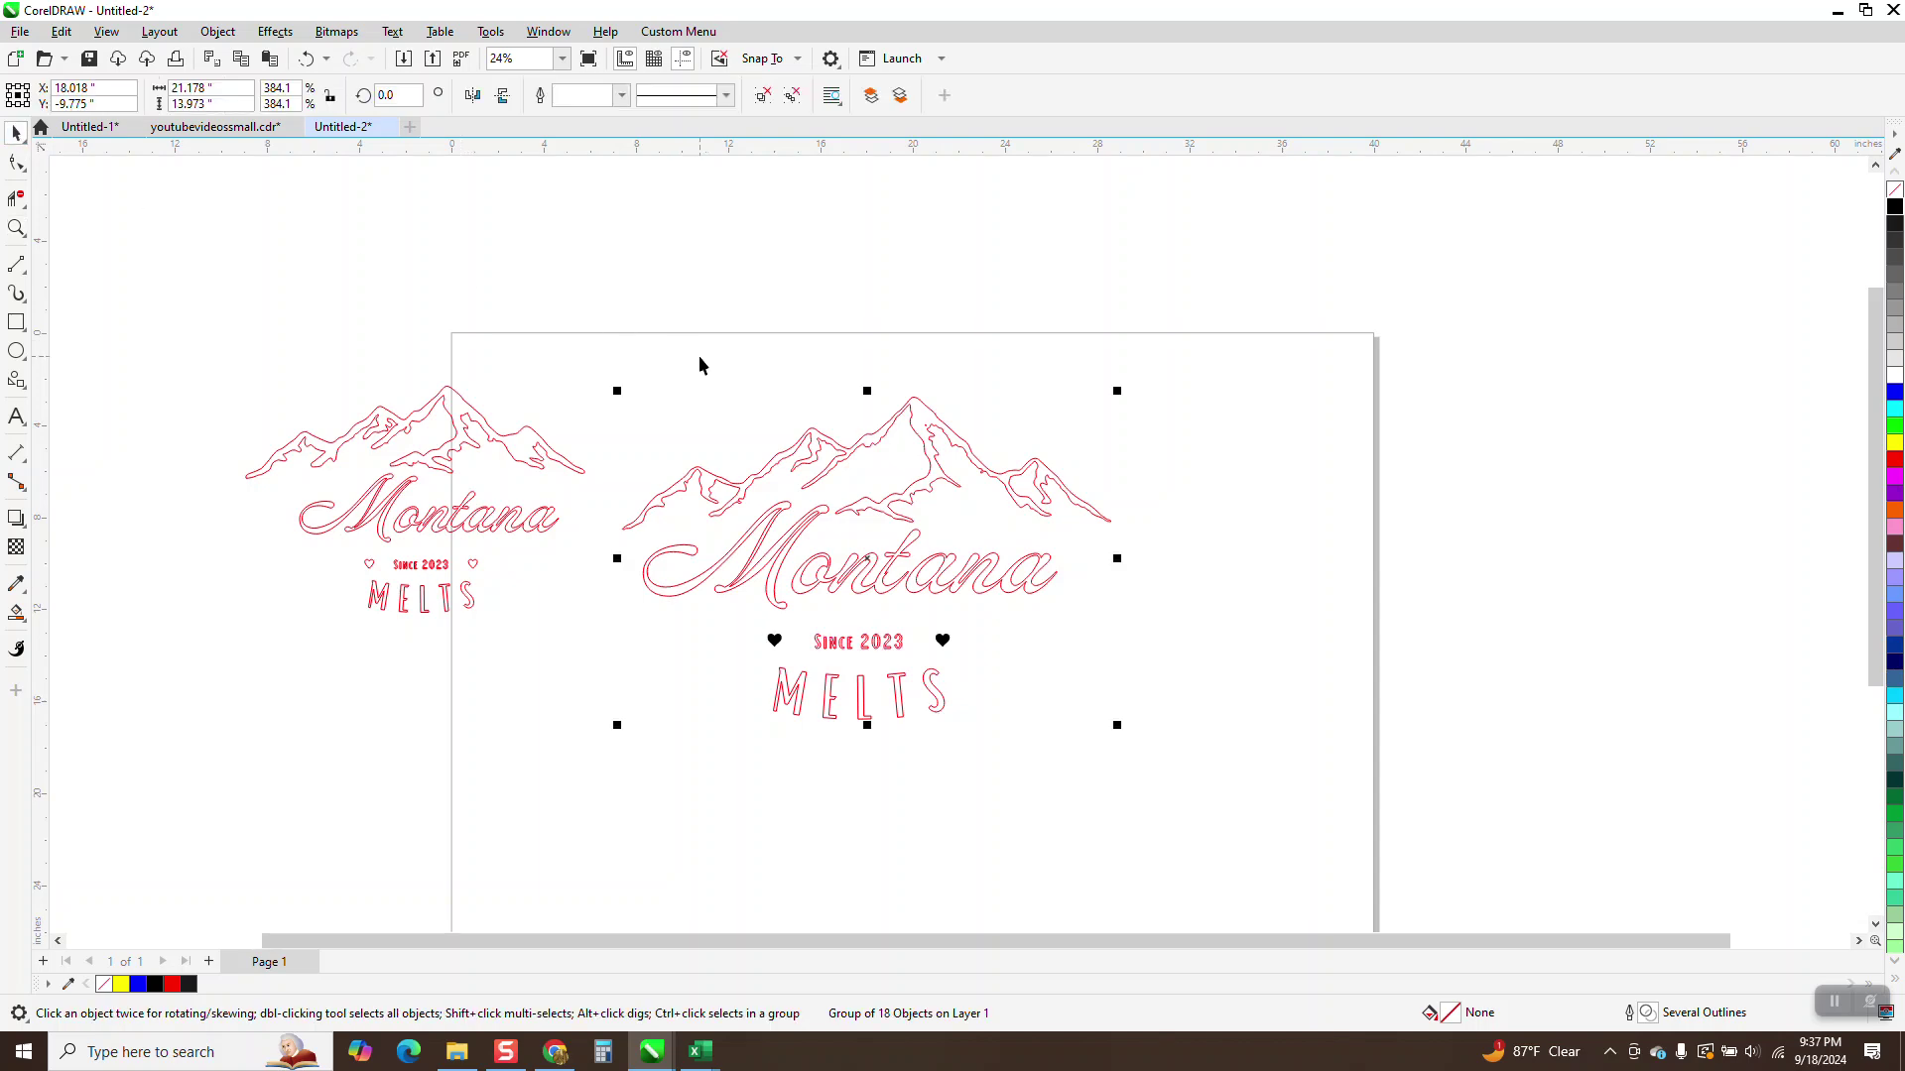
{"action": "key", "text": "Delete"}
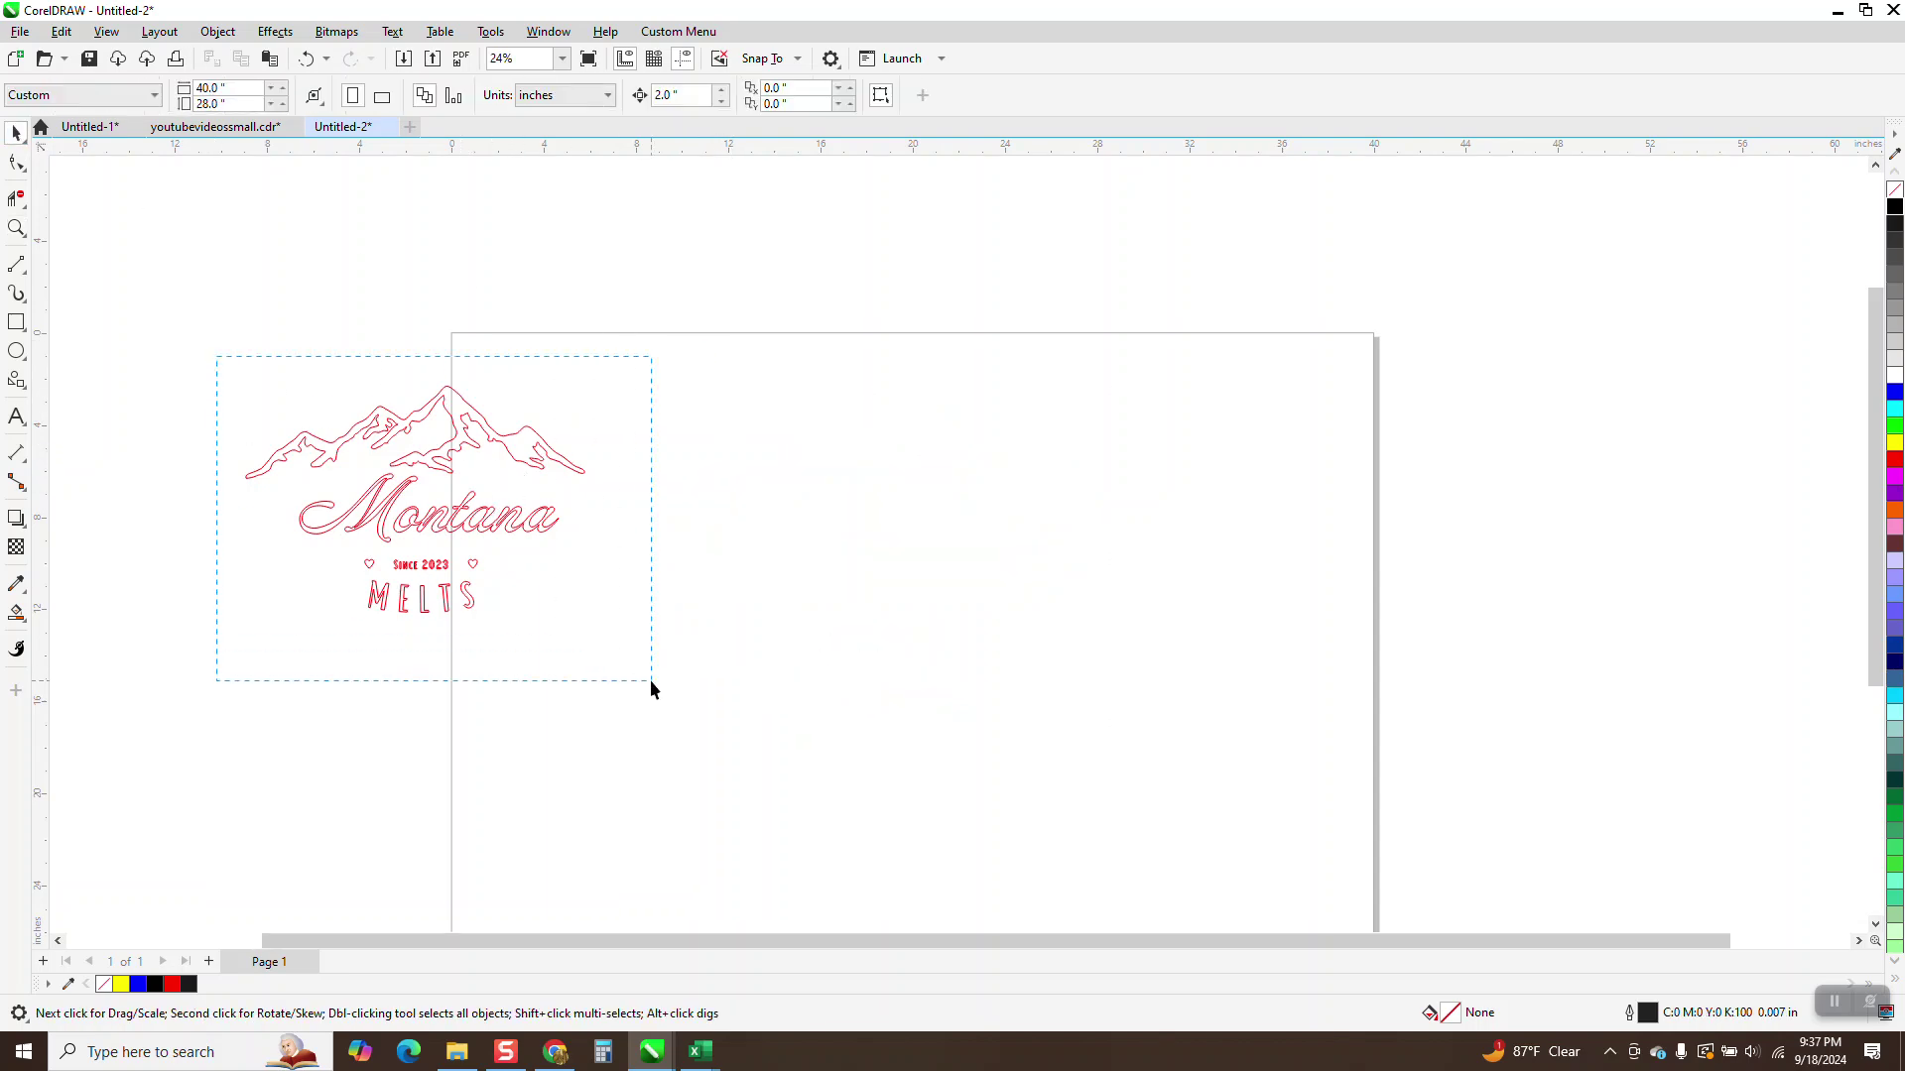
Move the original red-outline logo onto the page centre and zoom in on the Montana lettering.
{"action": "left_click_drag", "start_coordinate": [651, 681], "coordinate": [826, 776]}
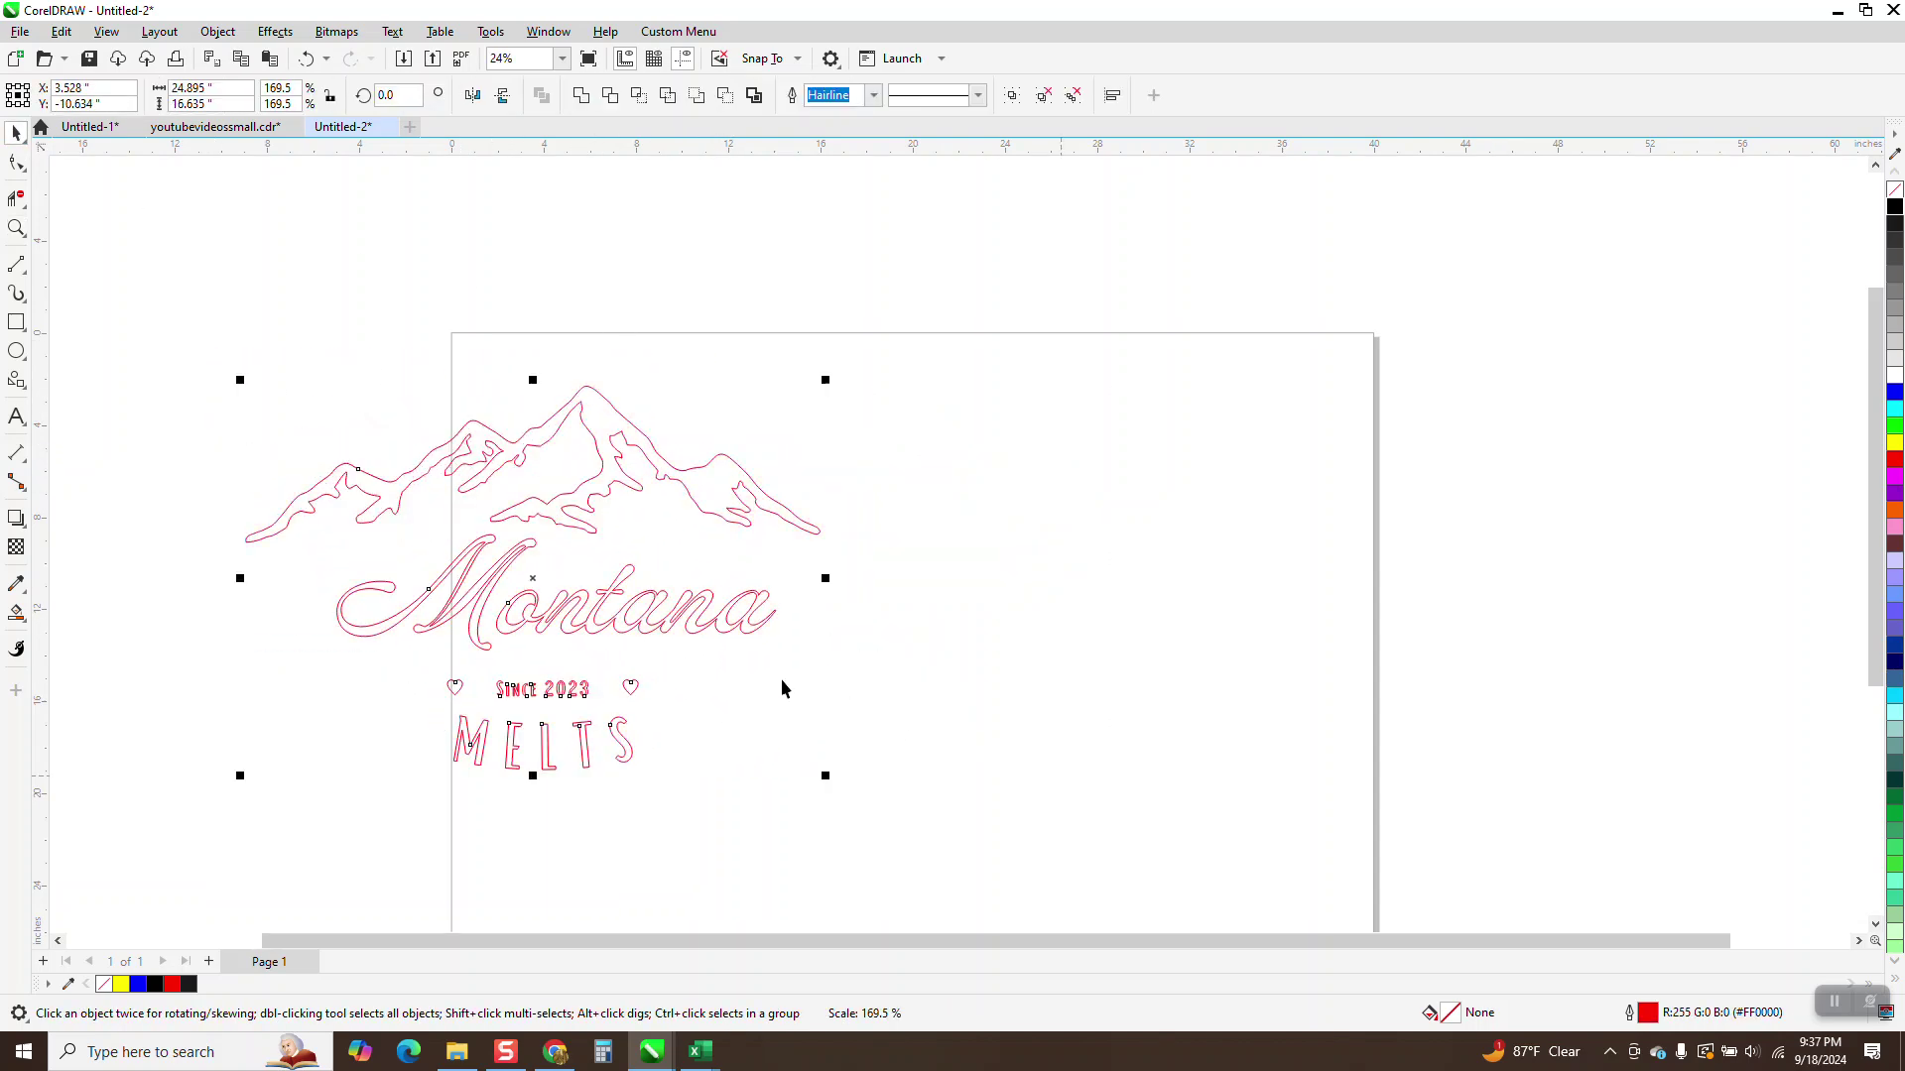
{"action": "left_click_drag", "start_coordinate": [535, 577], "coordinate": [882, 597]}
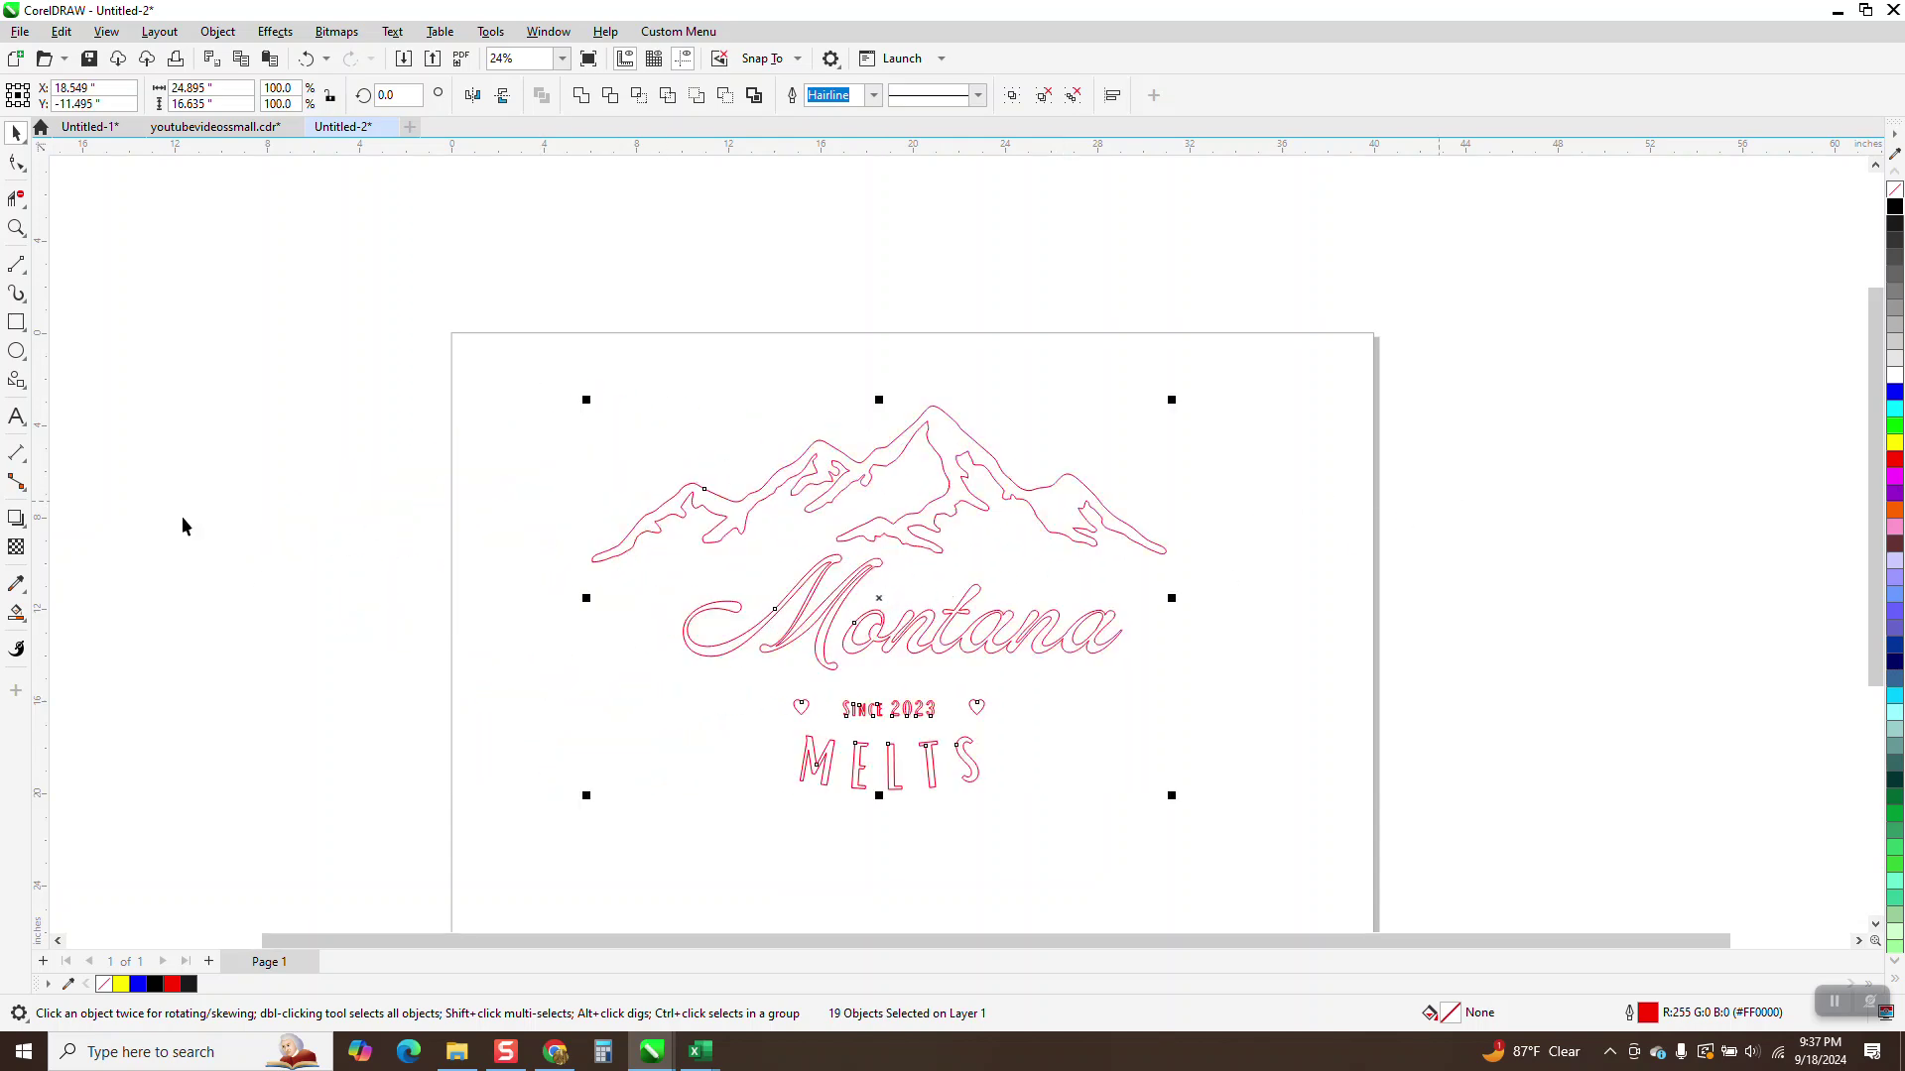
{"action": "left_click", "coordinate": [16, 228]}
{"action": "left_click_drag", "start_coordinate": [664, 536], "coordinate": [1095, 713]}
Select only the mountain outline of the logo.
{"action": "scroll", "coordinate": [950, 531], "scroll_direction": "down", "scroll_amount": 2}
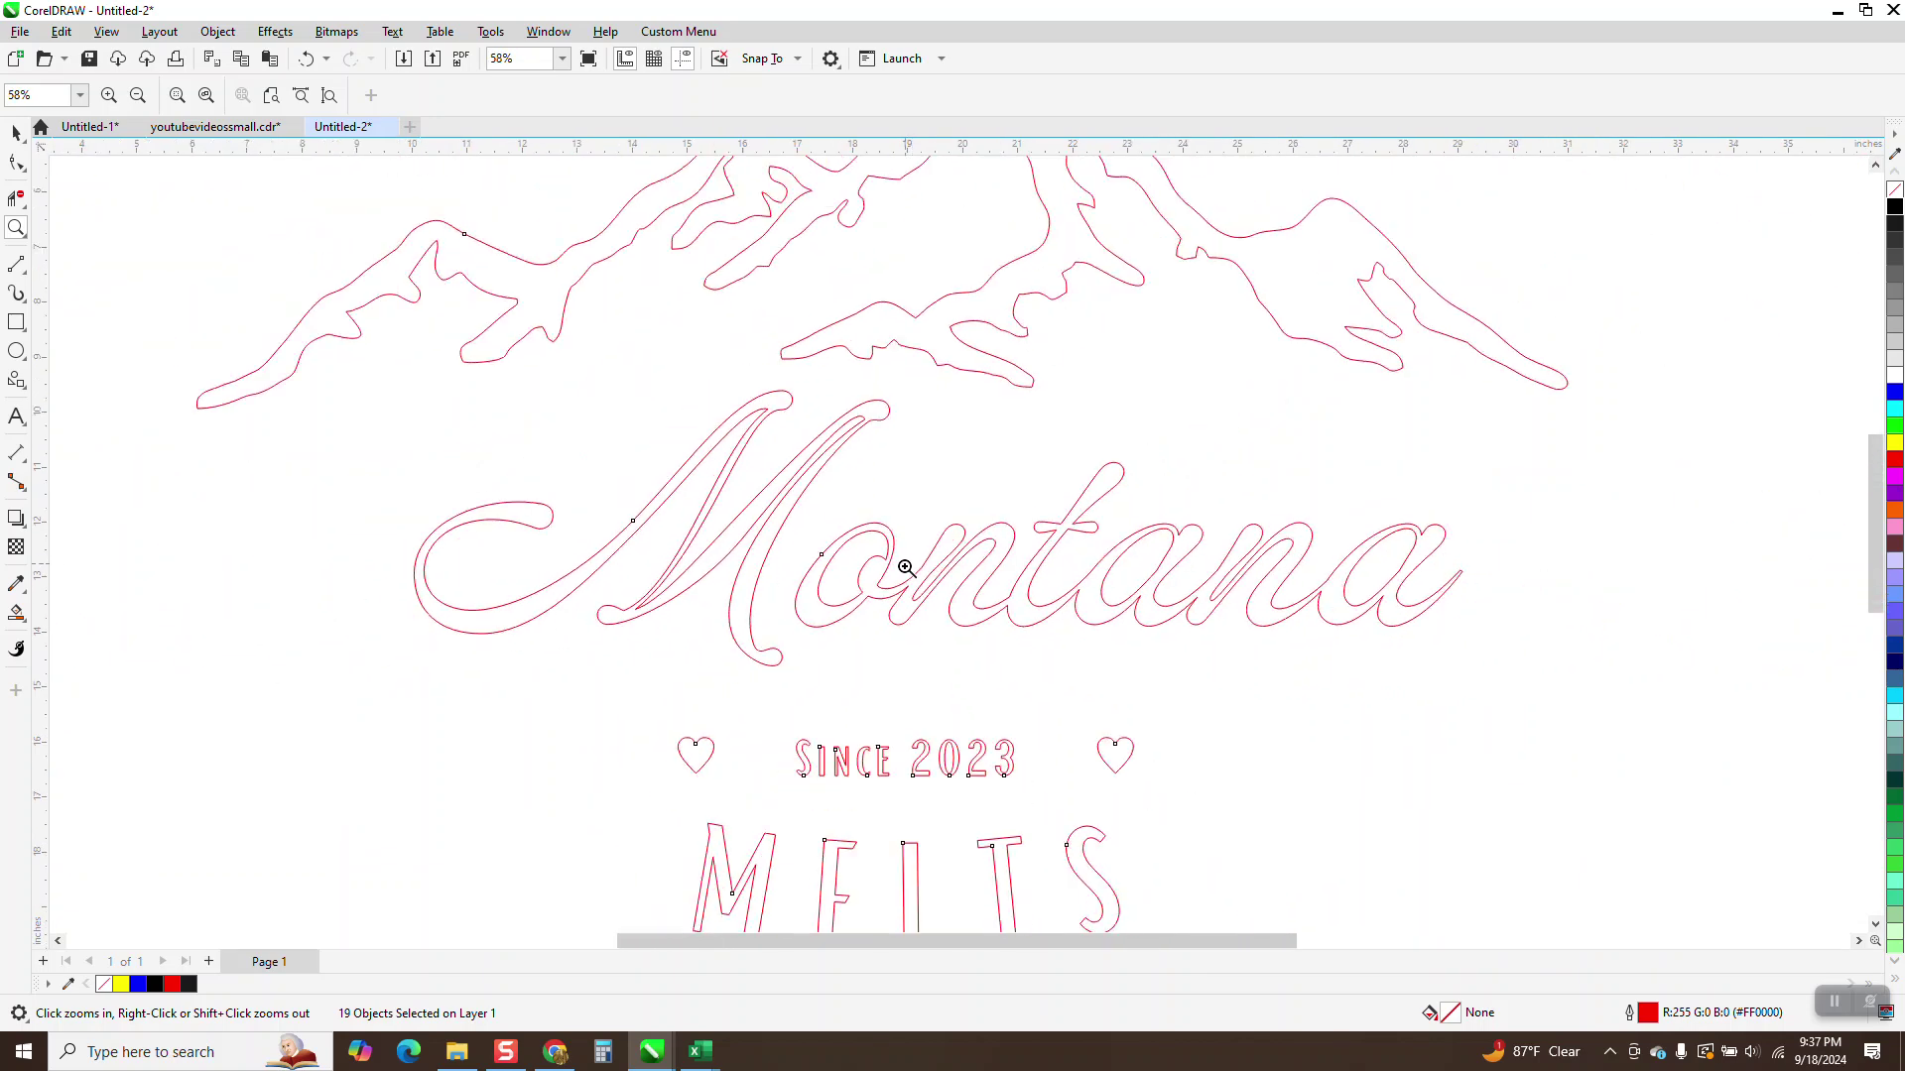
{"action": "scroll", "coordinate": [900, 589], "scroll_direction": "down", "scroll_amount": 2}
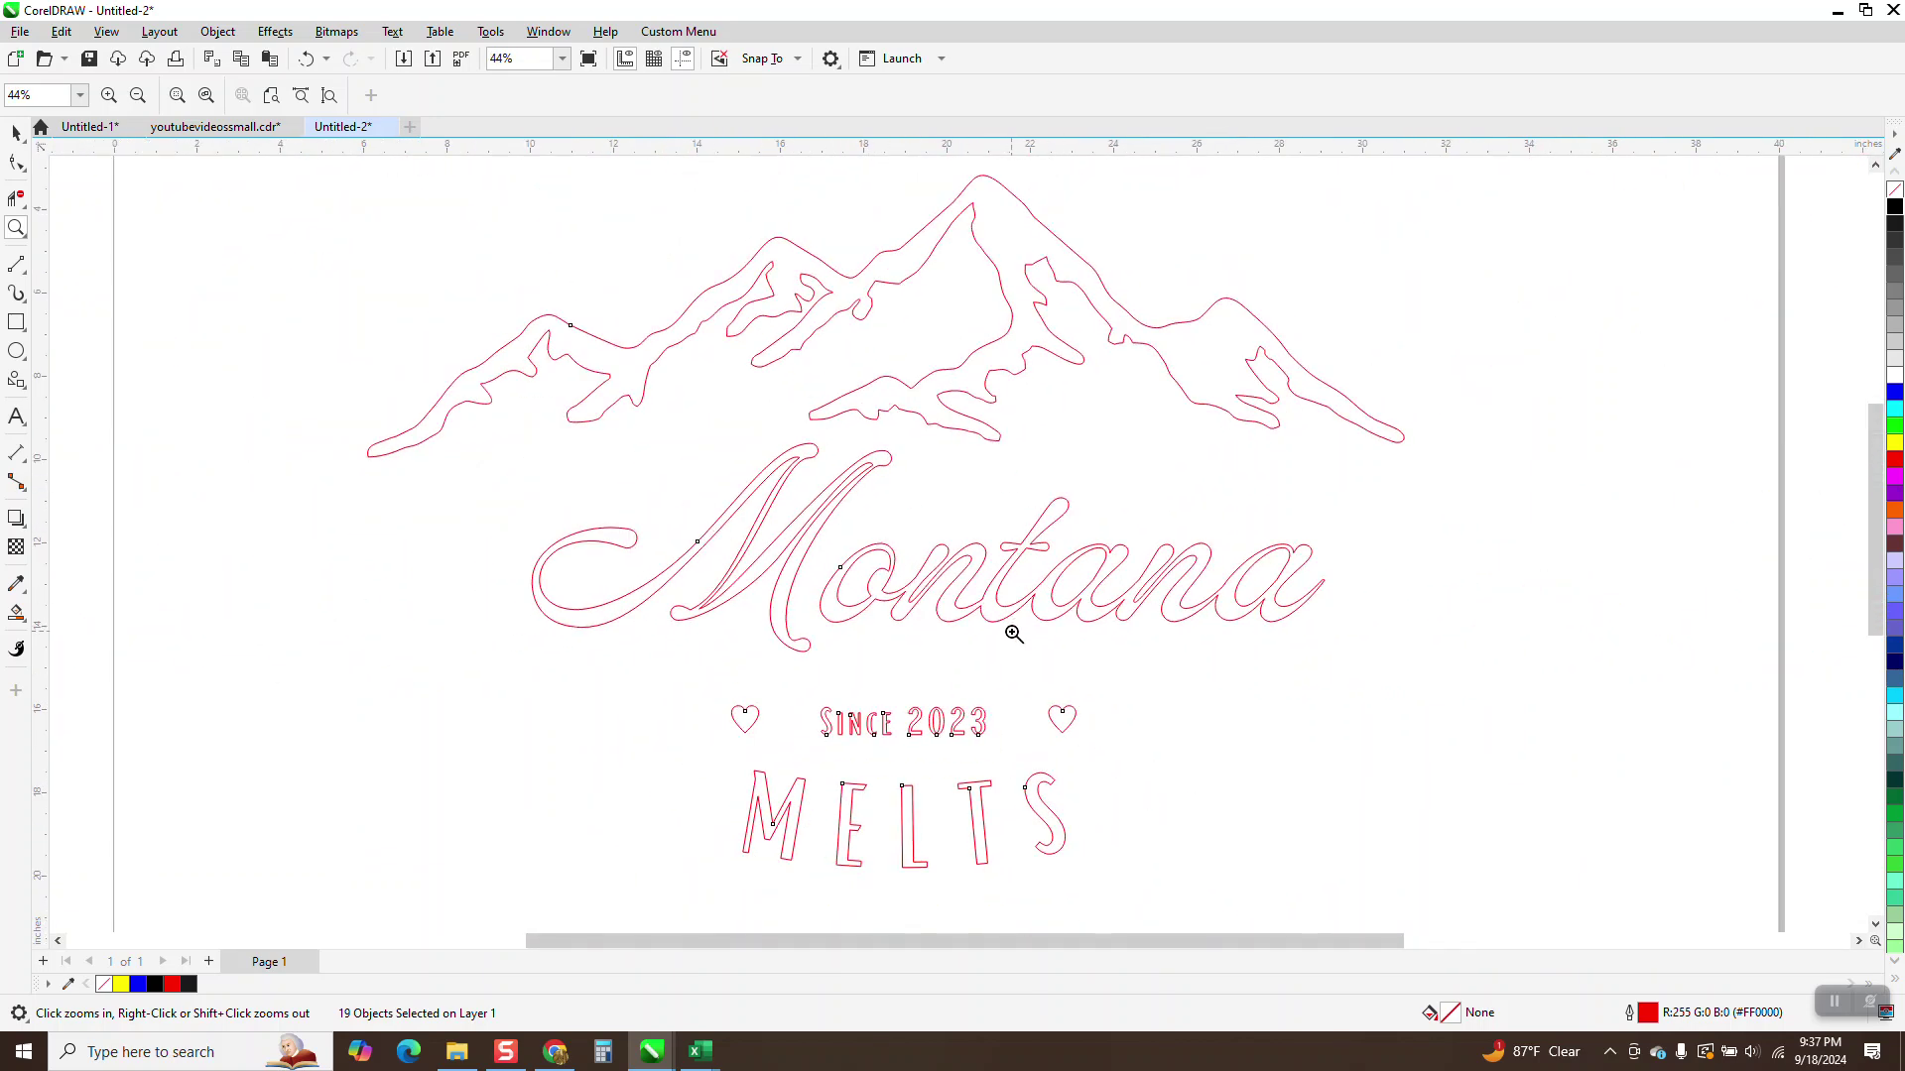
{"action": "scroll", "coordinate": [1013, 634], "scroll_direction": "down", "scroll_amount": 1}
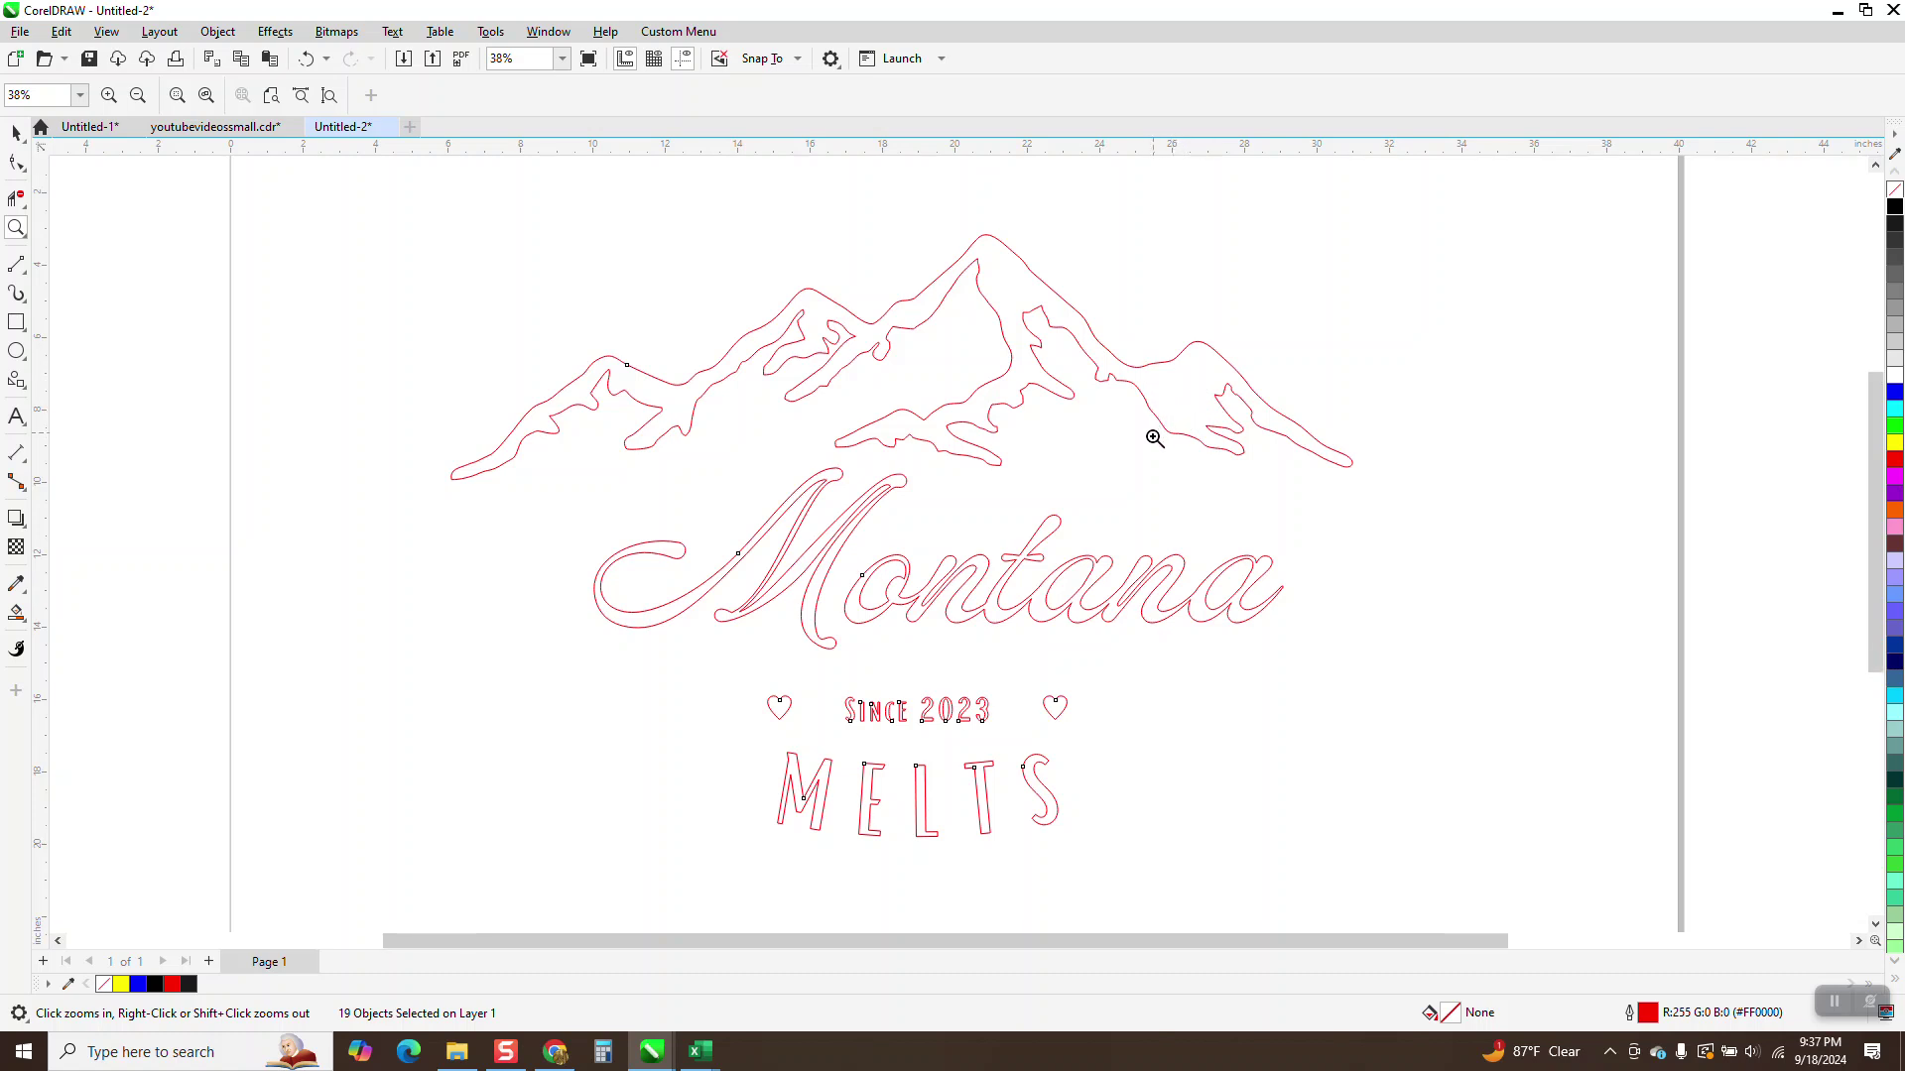
{"action": "scroll", "coordinate": [1147, 428], "scroll_direction": "down", "scroll_amount": 1}
{"action": "left_click", "coordinate": [16, 132]}
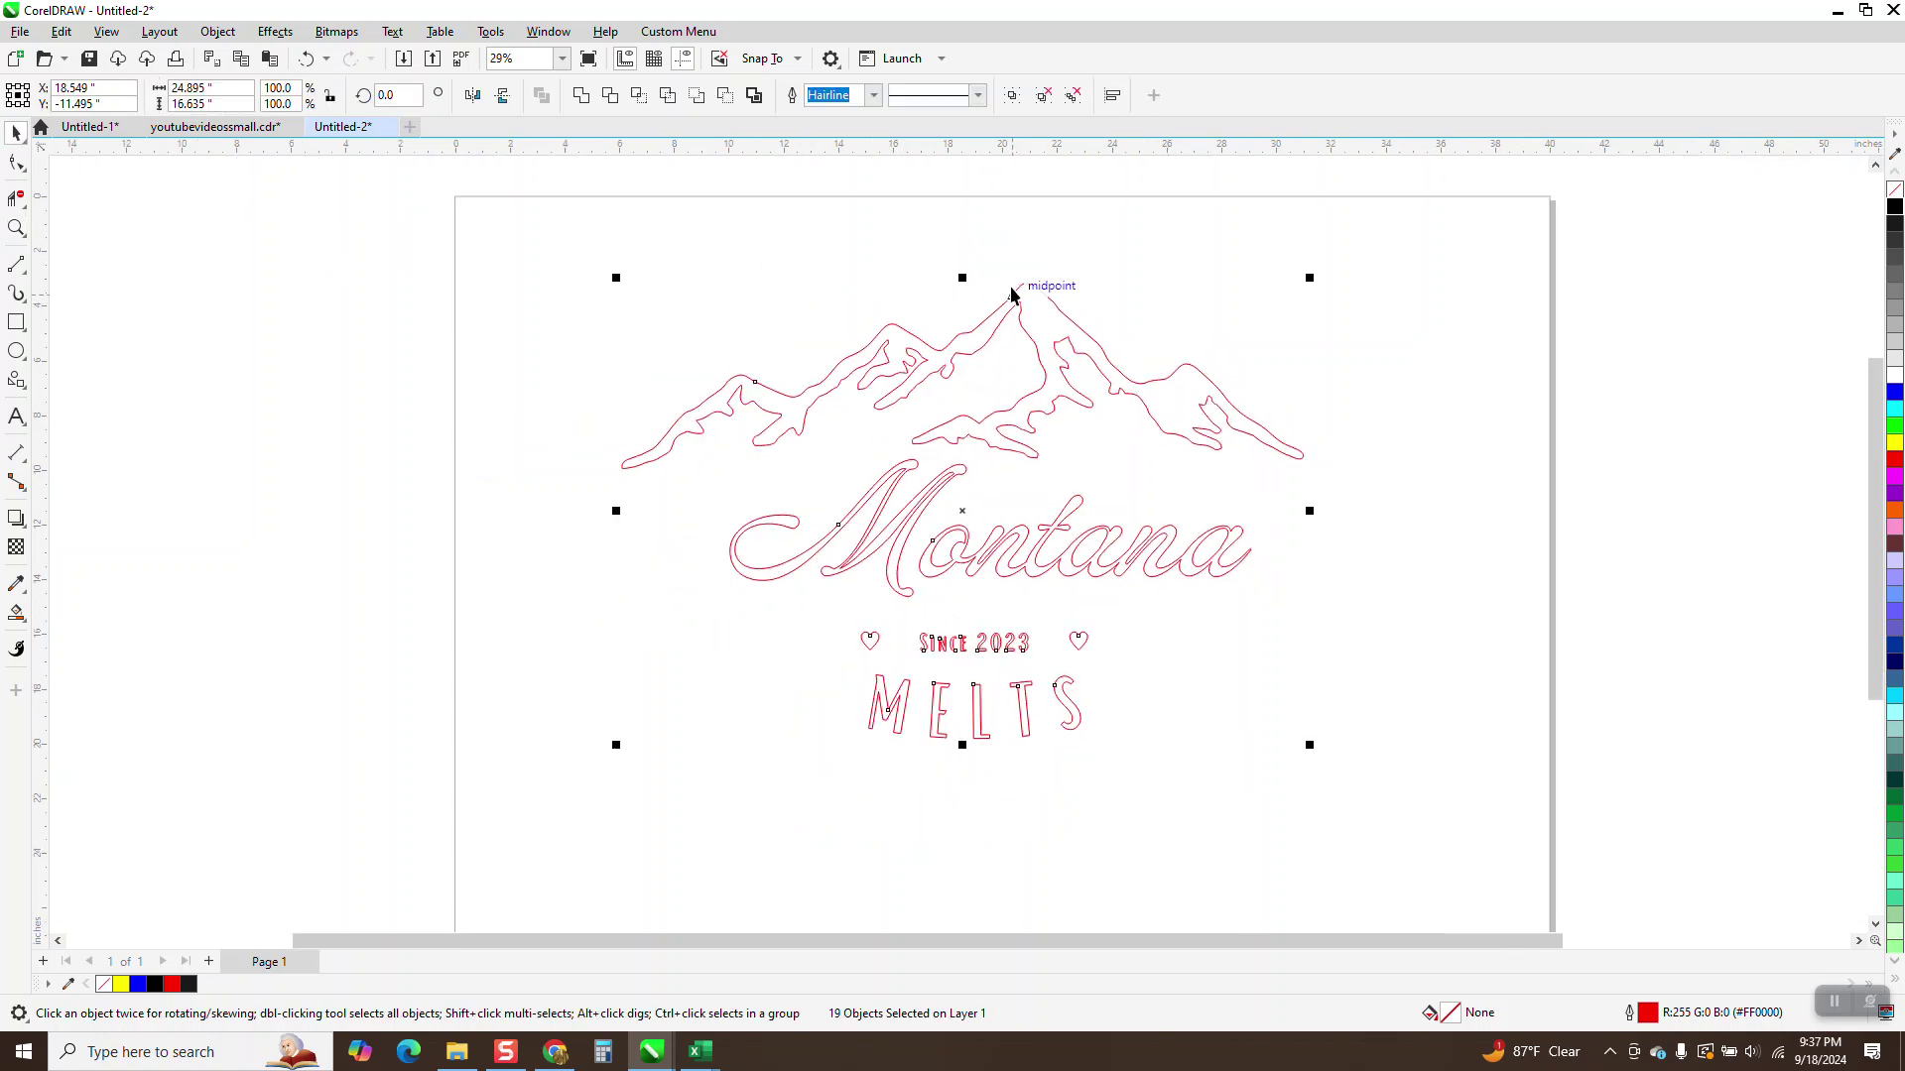
{"action": "left_click", "coordinate": [1058, 304]}
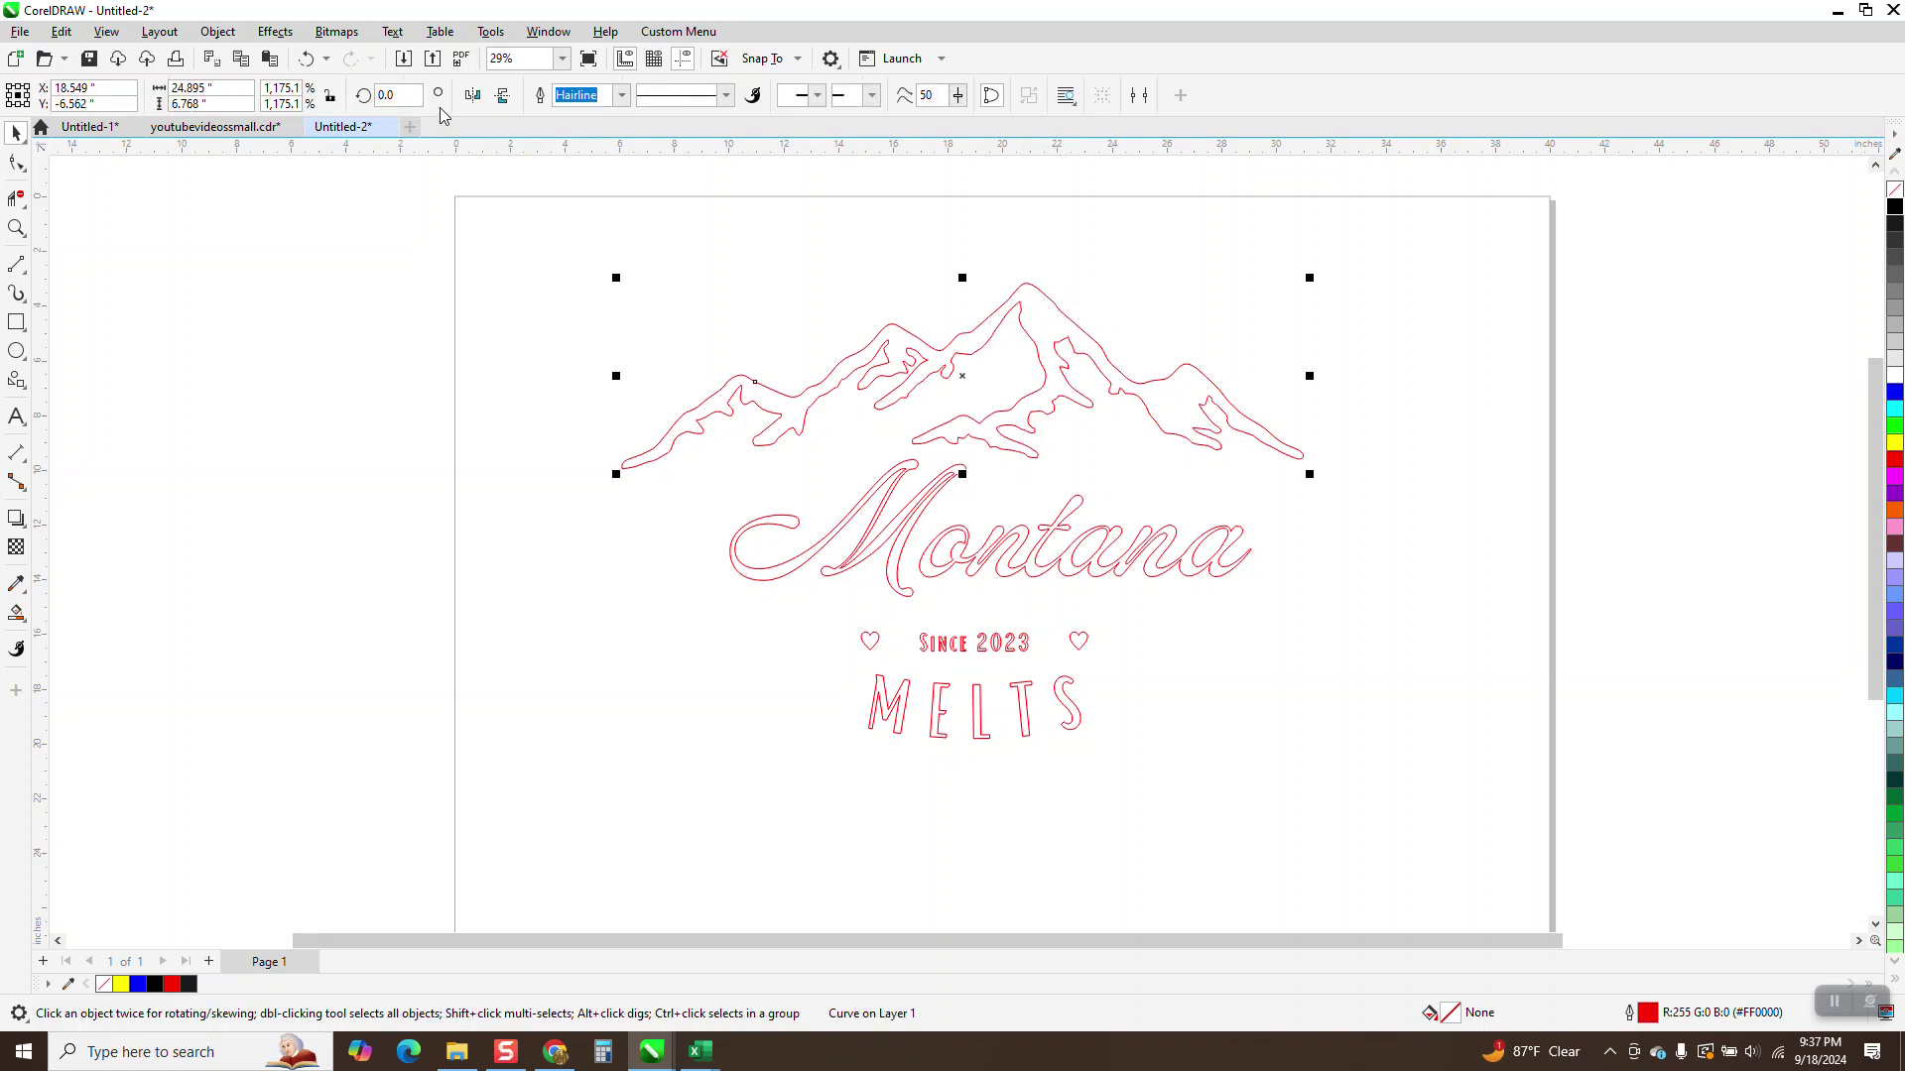
Give the mountain a one-step inside contour with a 0.1-inch offset, dismissing the offset-too-large warning.
{"action": "left_click", "coordinate": [275, 31]}
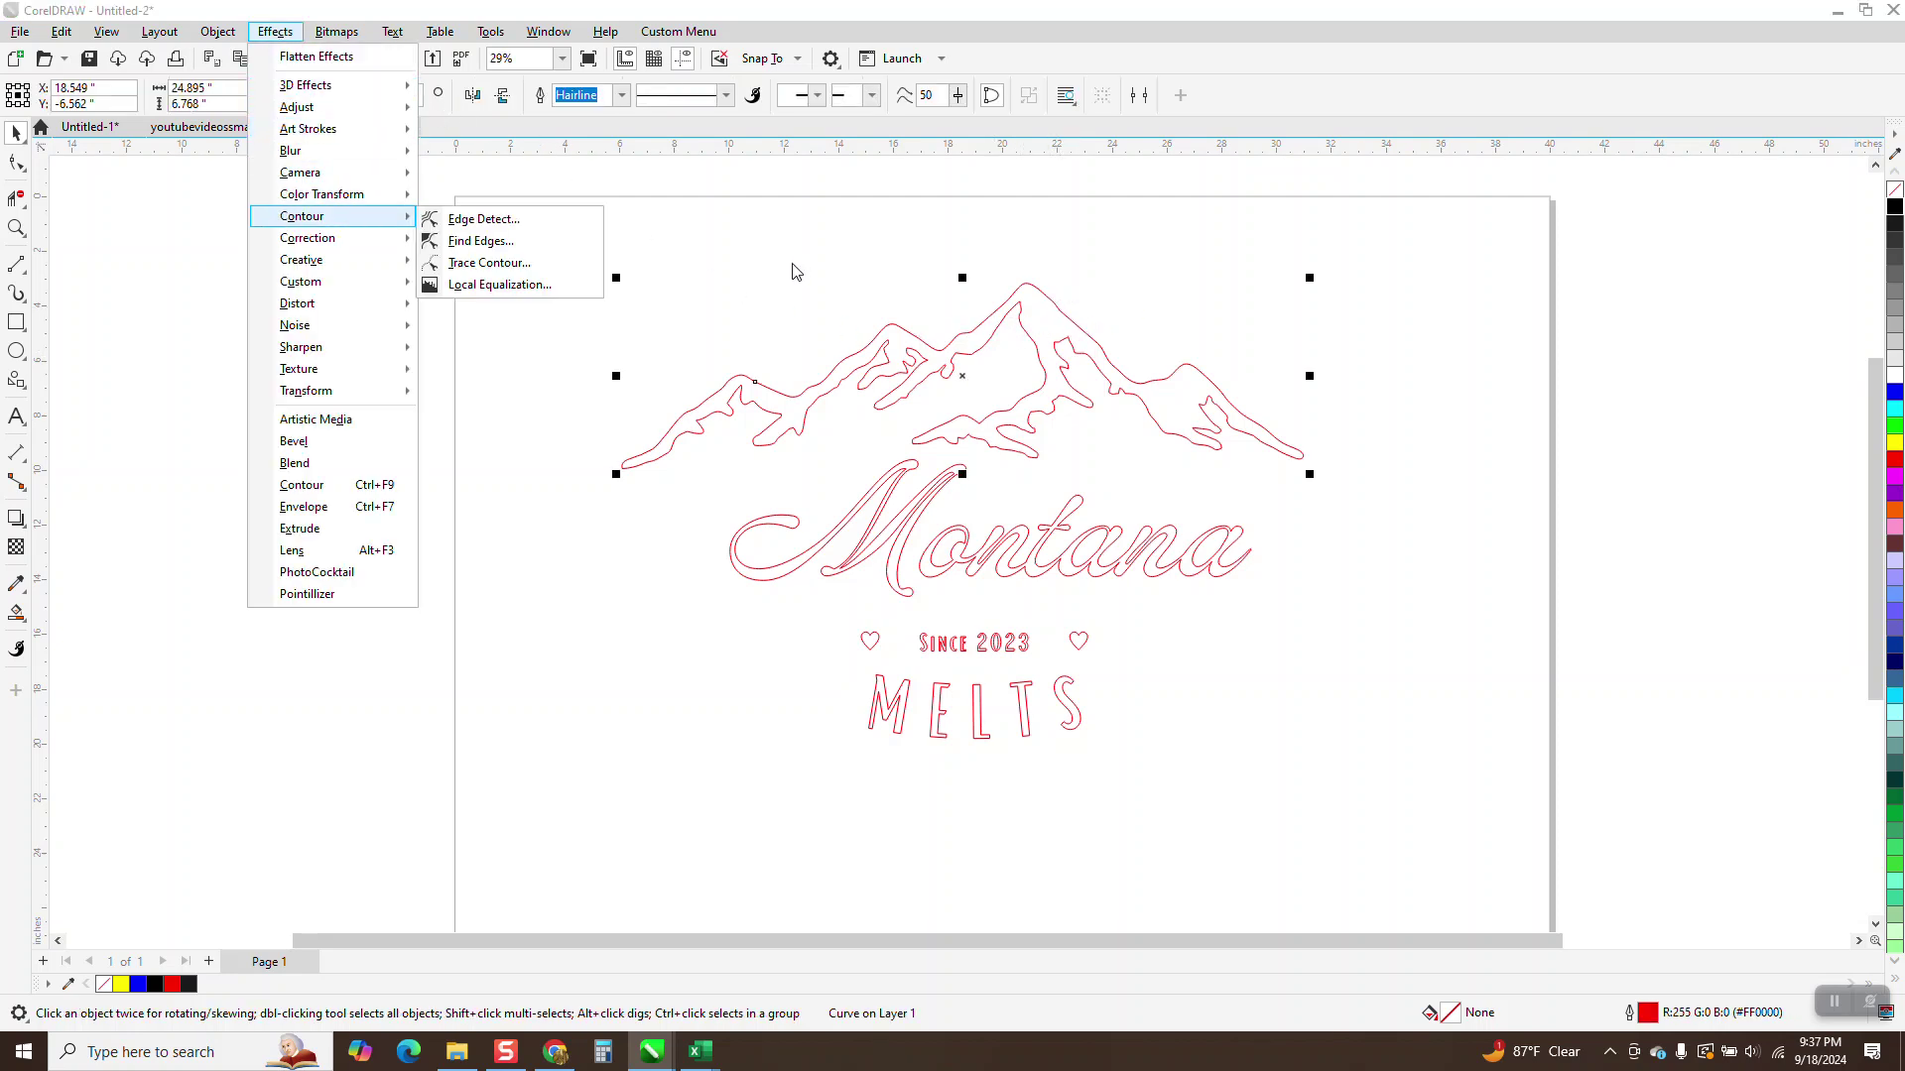
{"action": "mouse_move", "coordinate": [251, 291]}
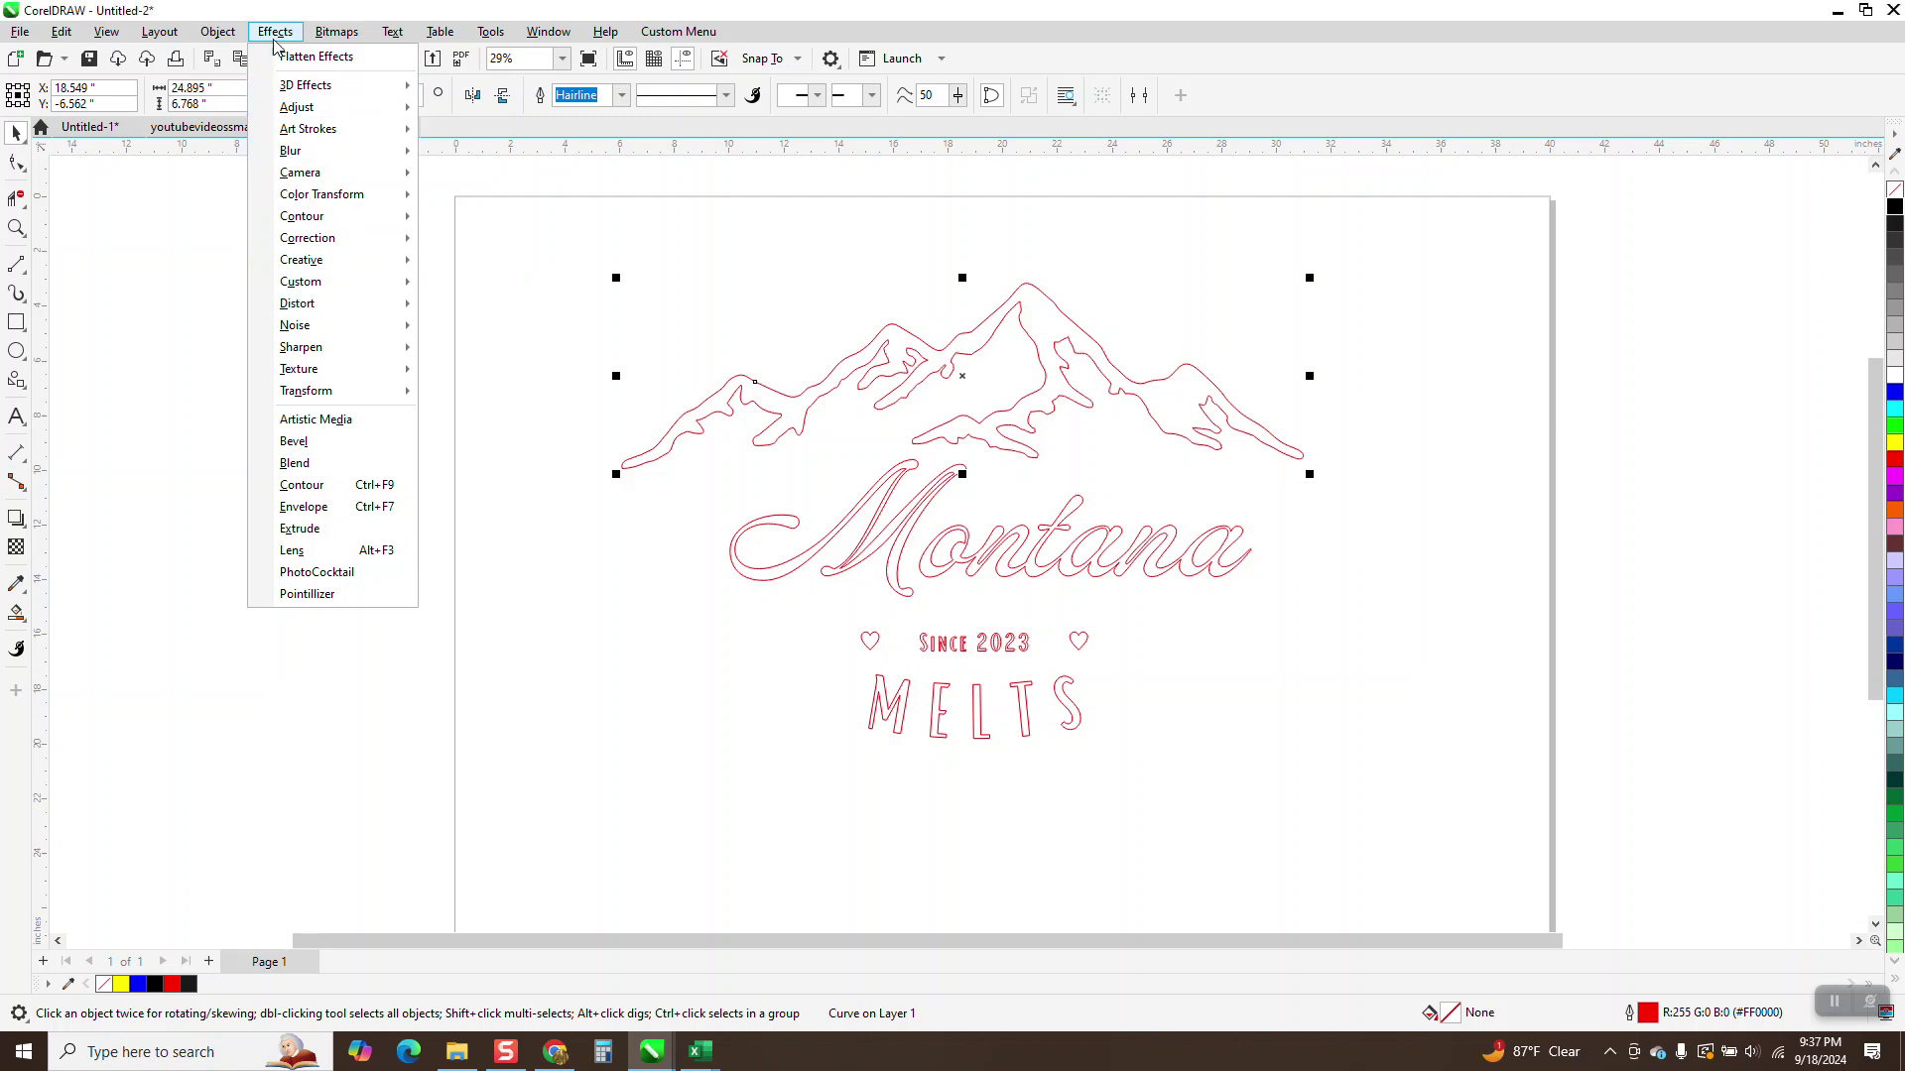
{"action": "left_click", "coordinate": [317, 485]}
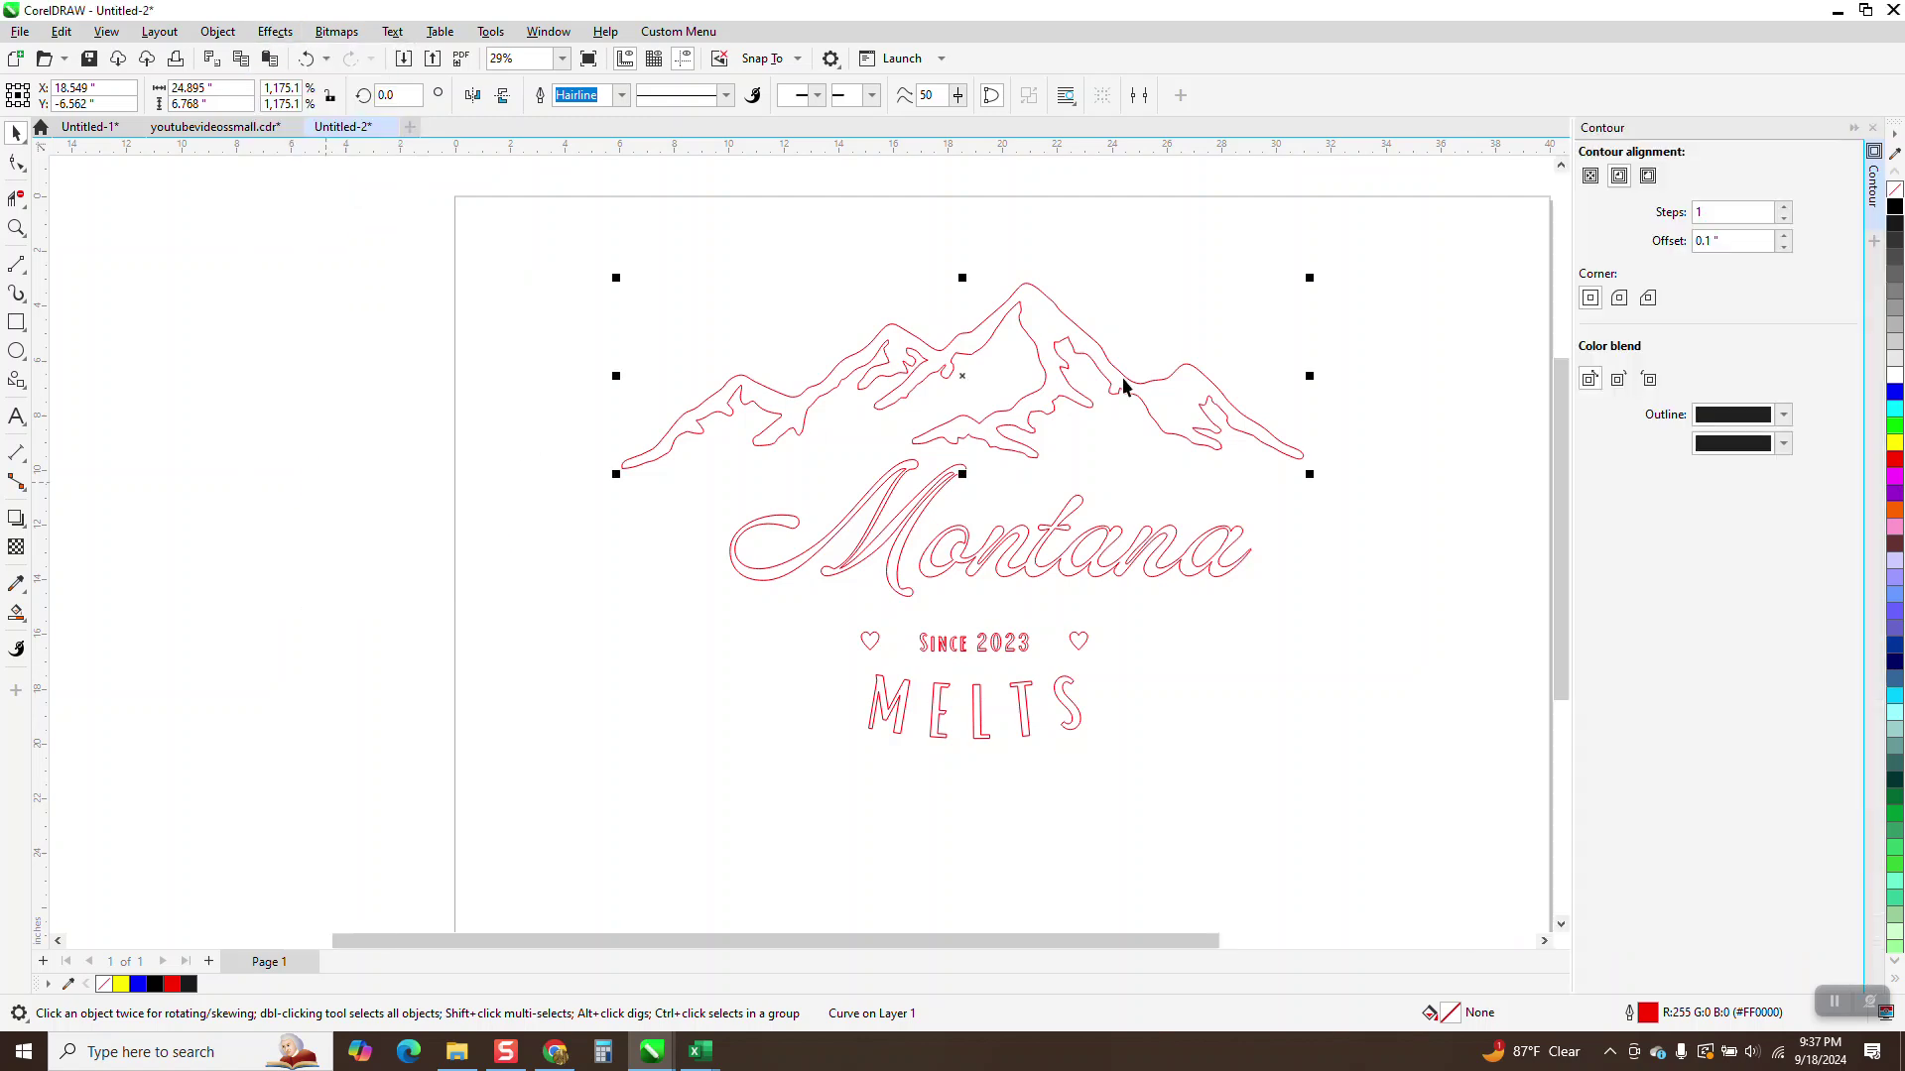
{"action": "left_click", "coordinate": [1618, 177]}
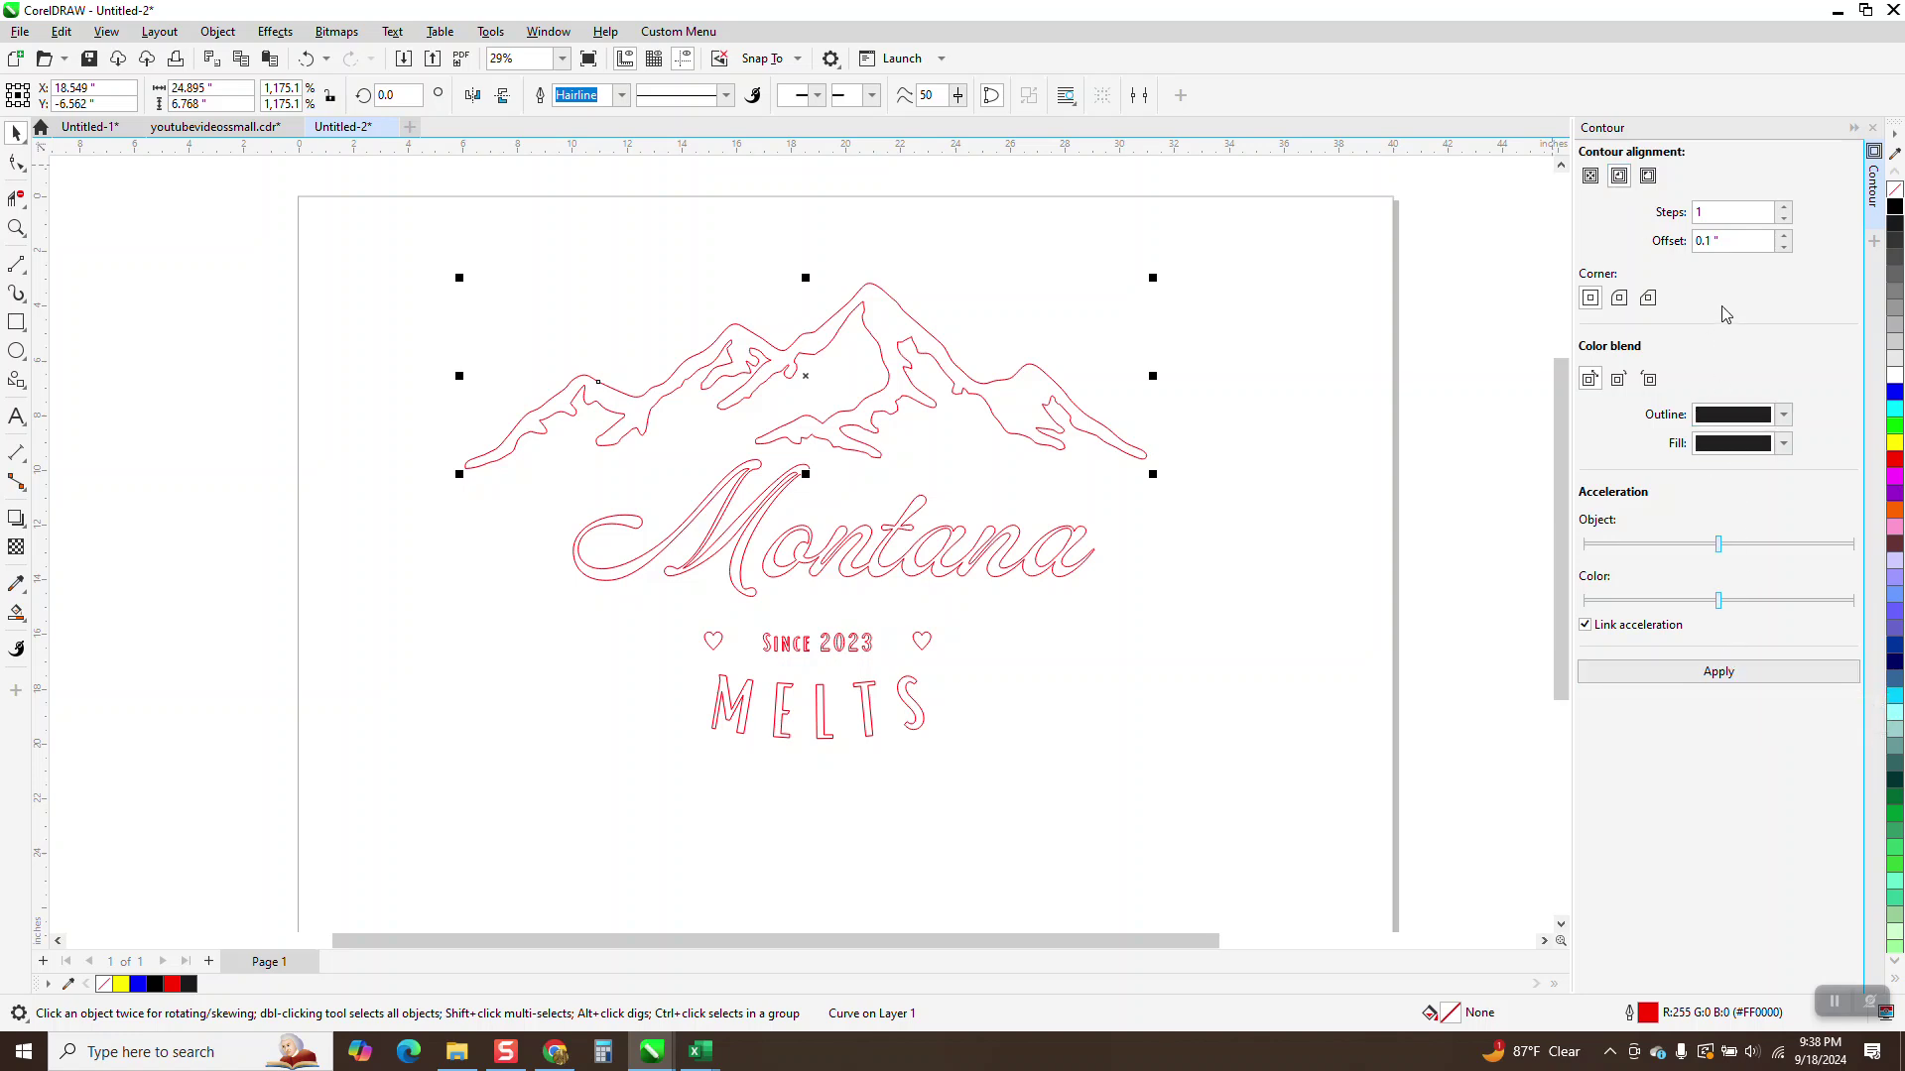
{"action": "type", "text": "02"}
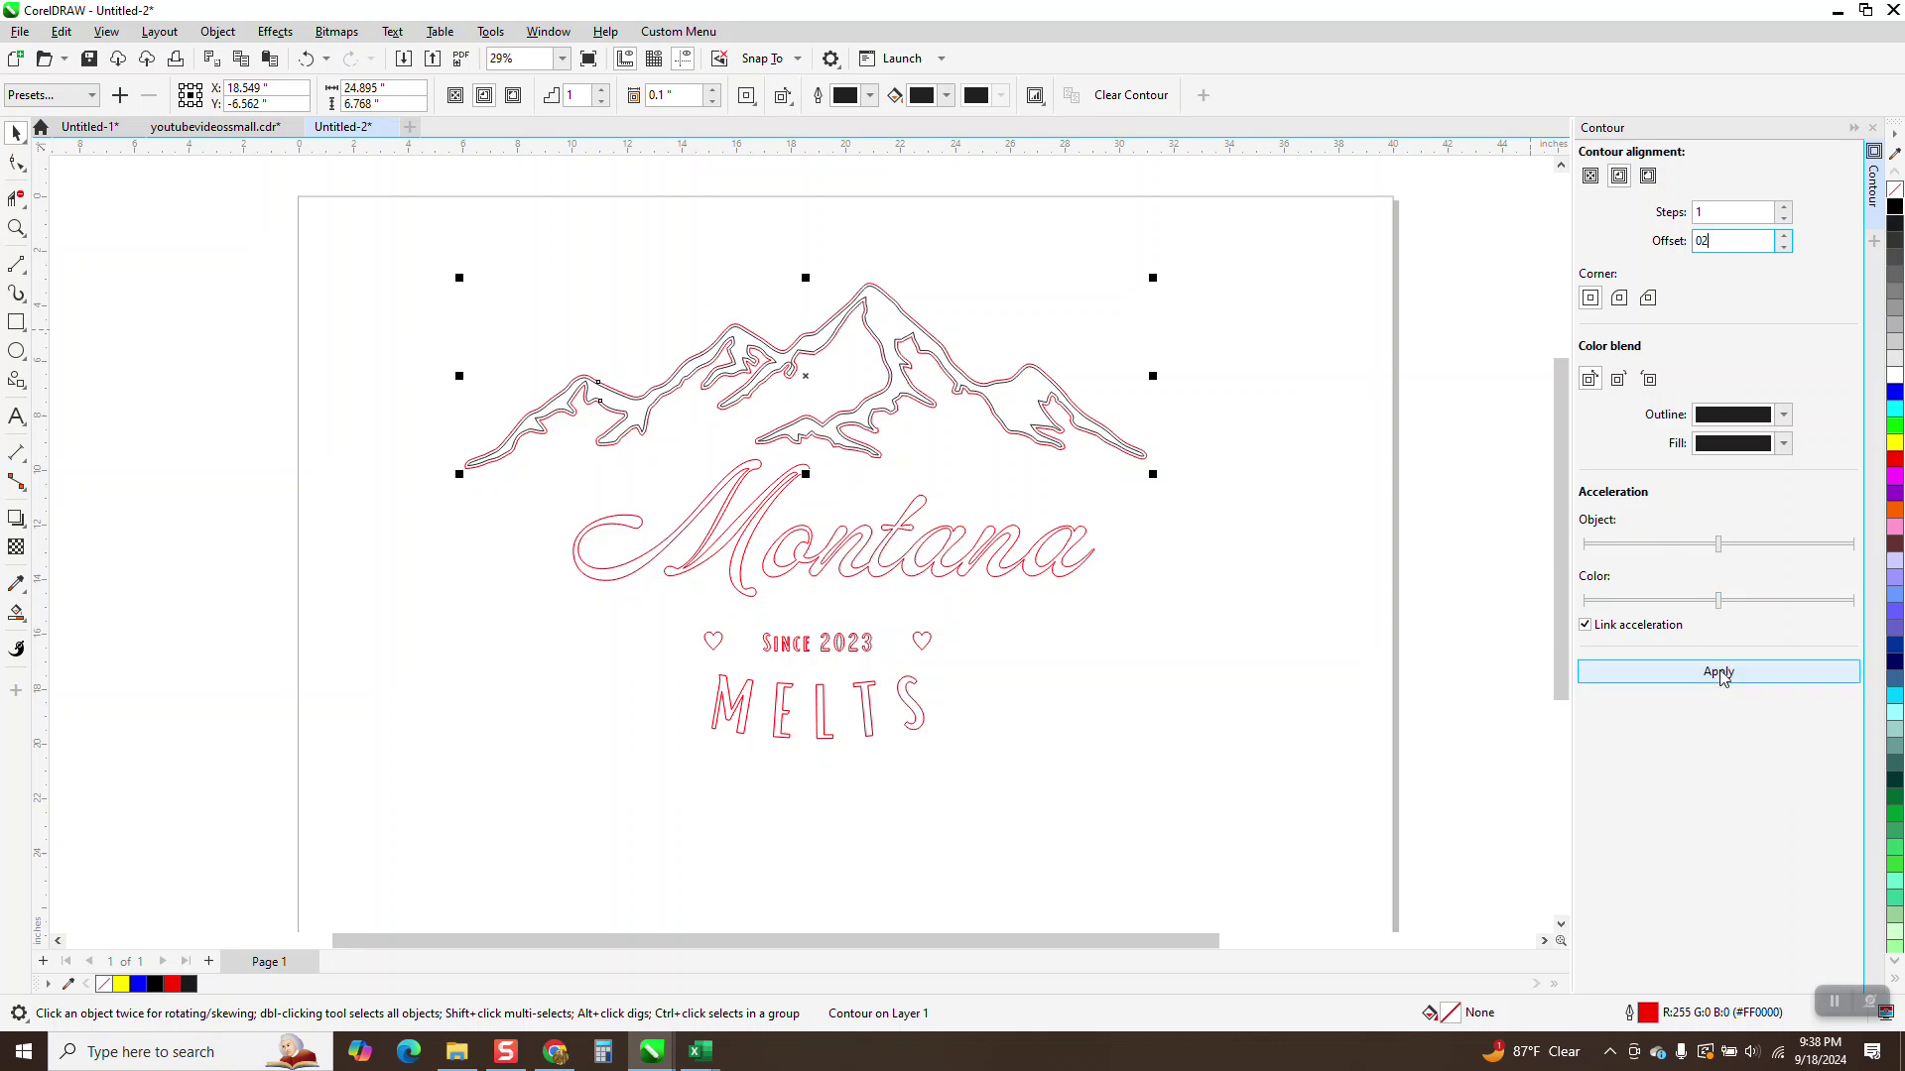
{"action": "left_click", "coordinate": [1720, 672]}
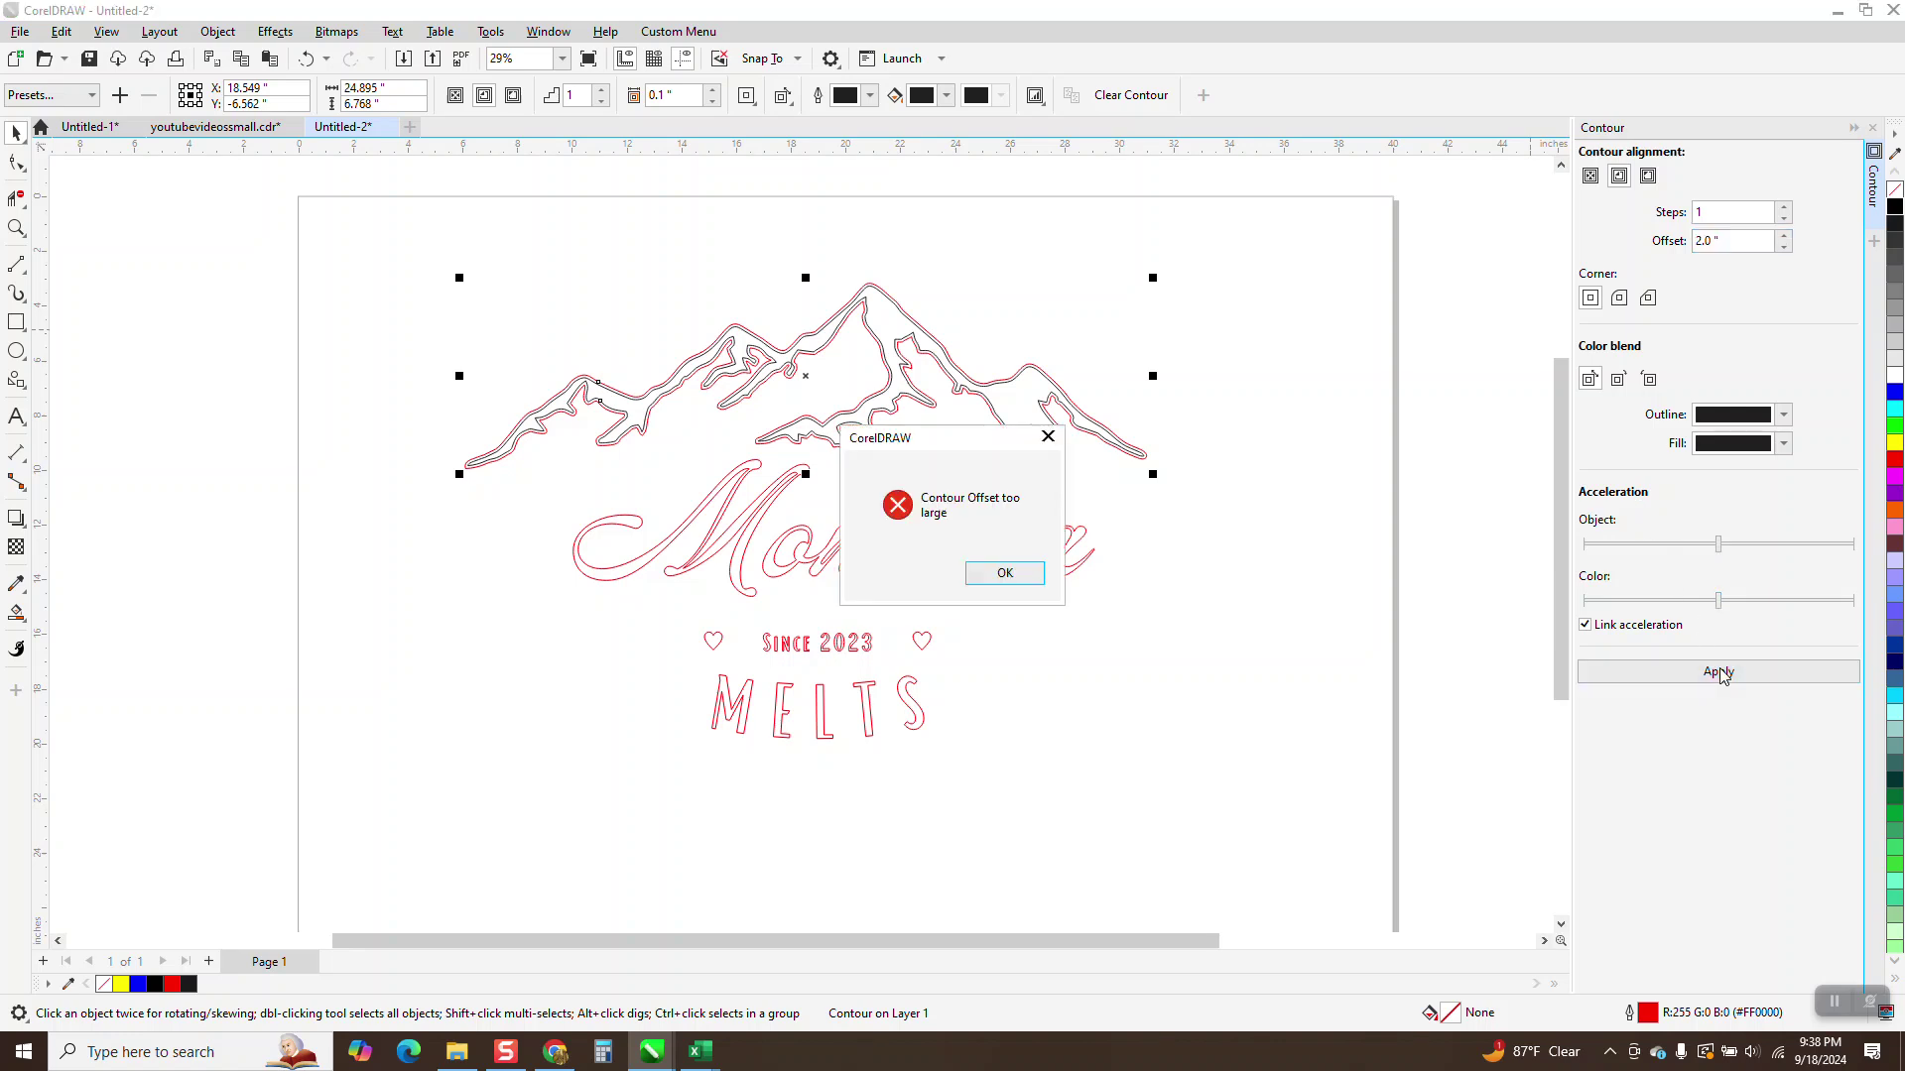
{"action": "left_click", "coordinate": [1005, 574]}
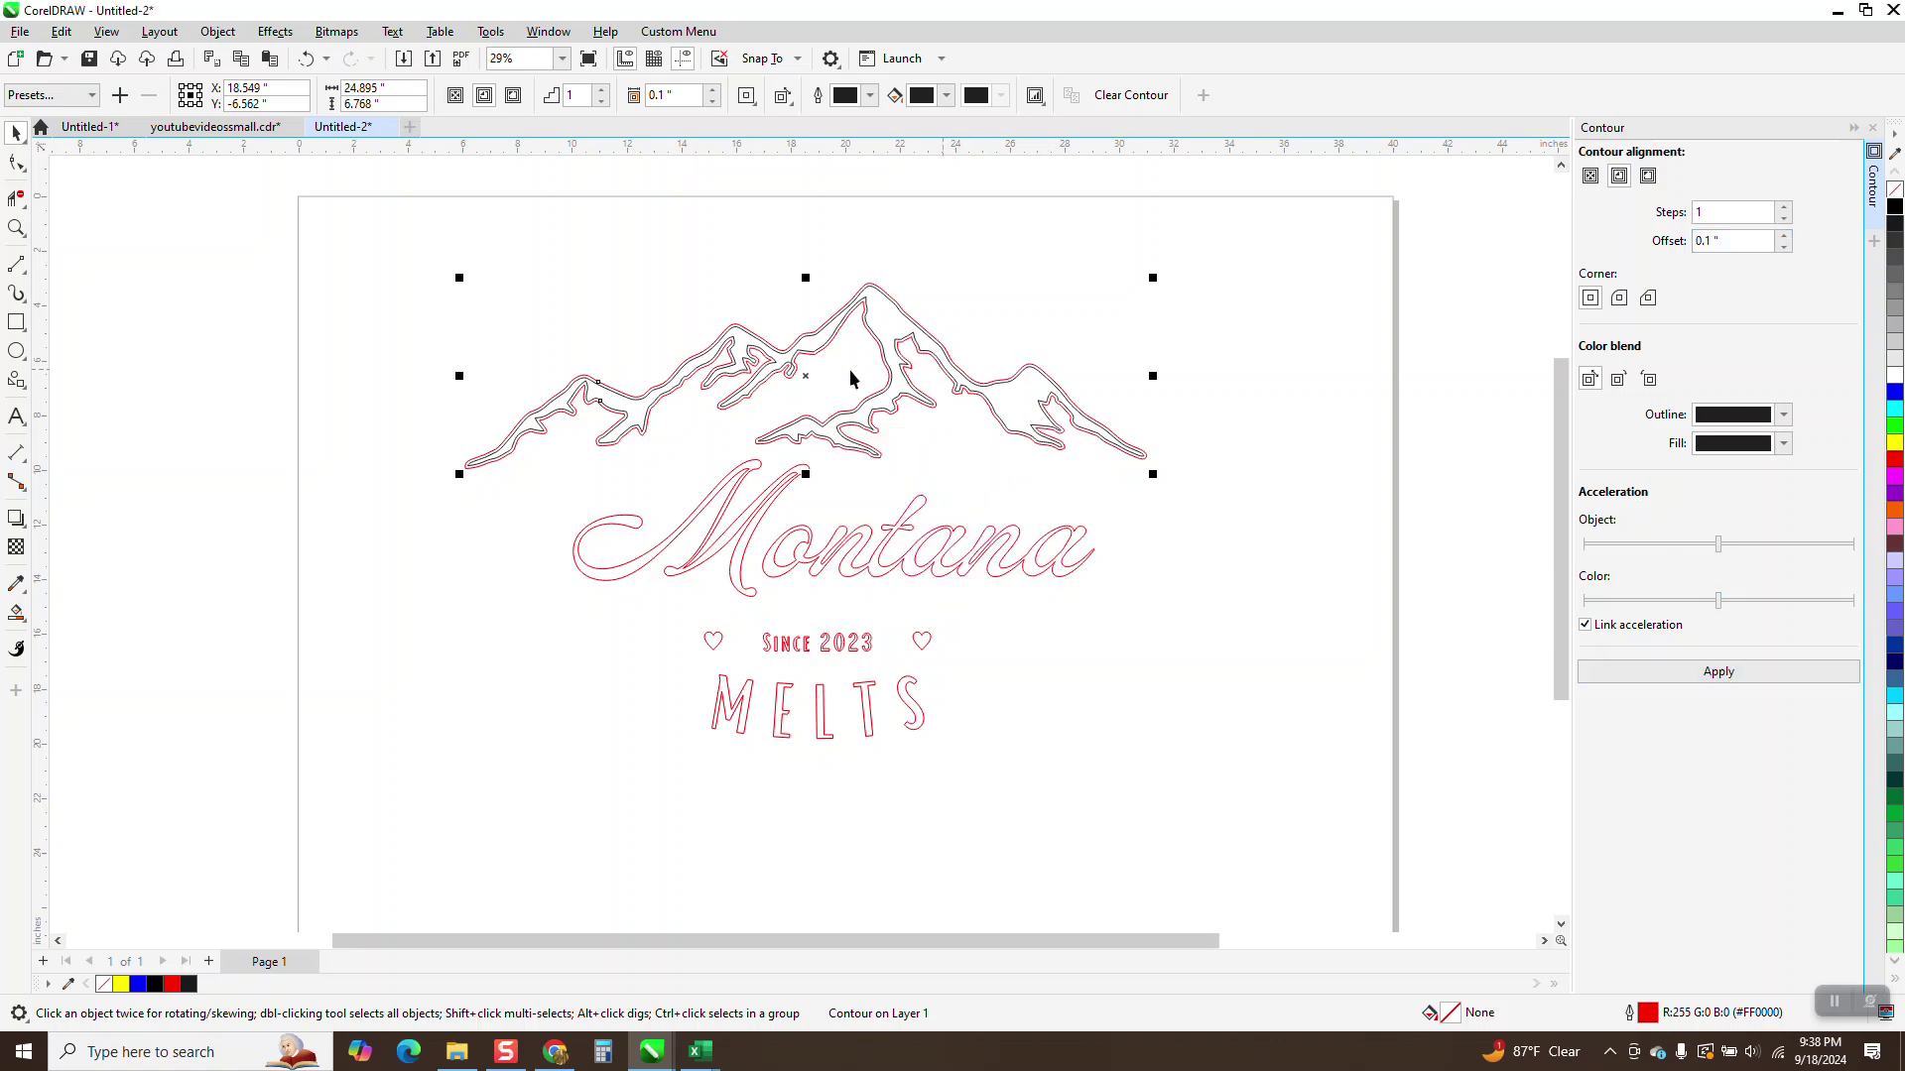
Break the contour apart from the original mountain outline.
{"action": "left_click", "coordinate": [218, 31]}
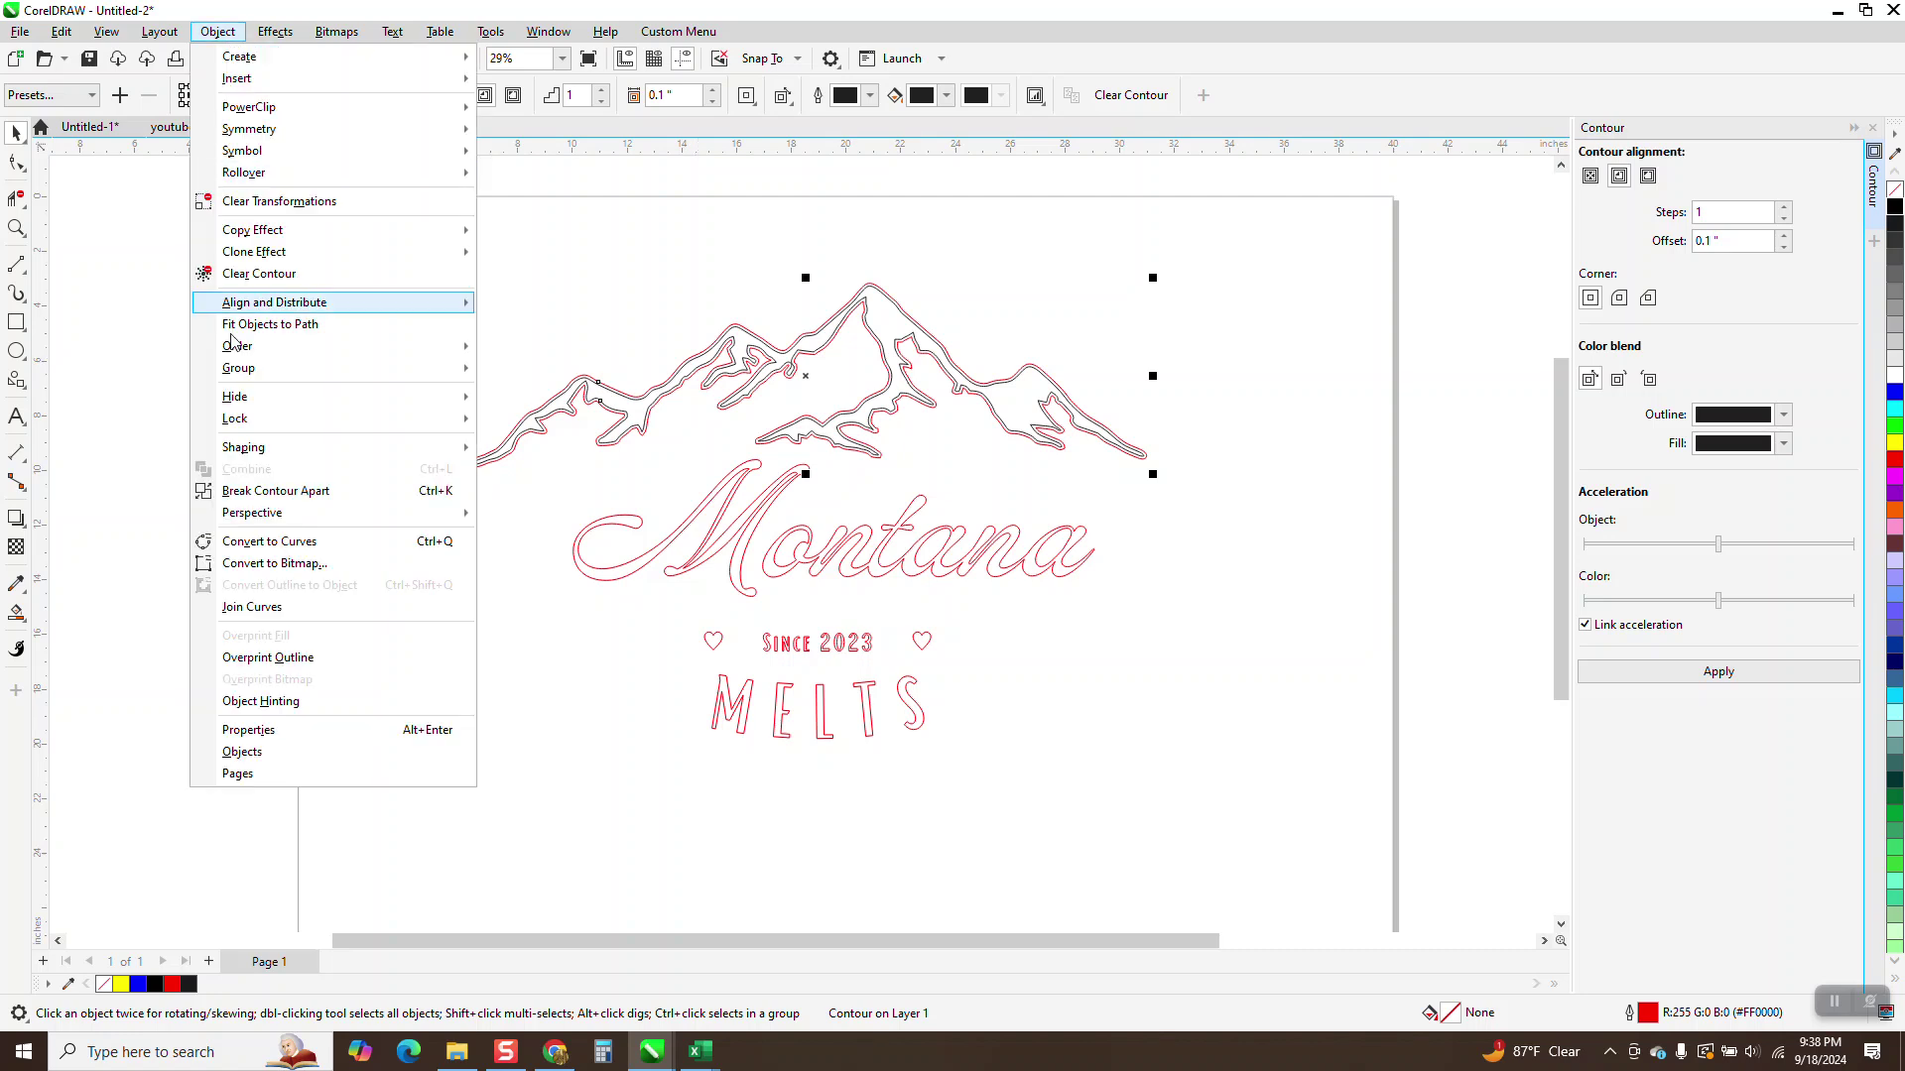
{"action": "left_click", "coordinate": [293, 489]}
{"action": "left_click", "coordinate": [294, 489]}
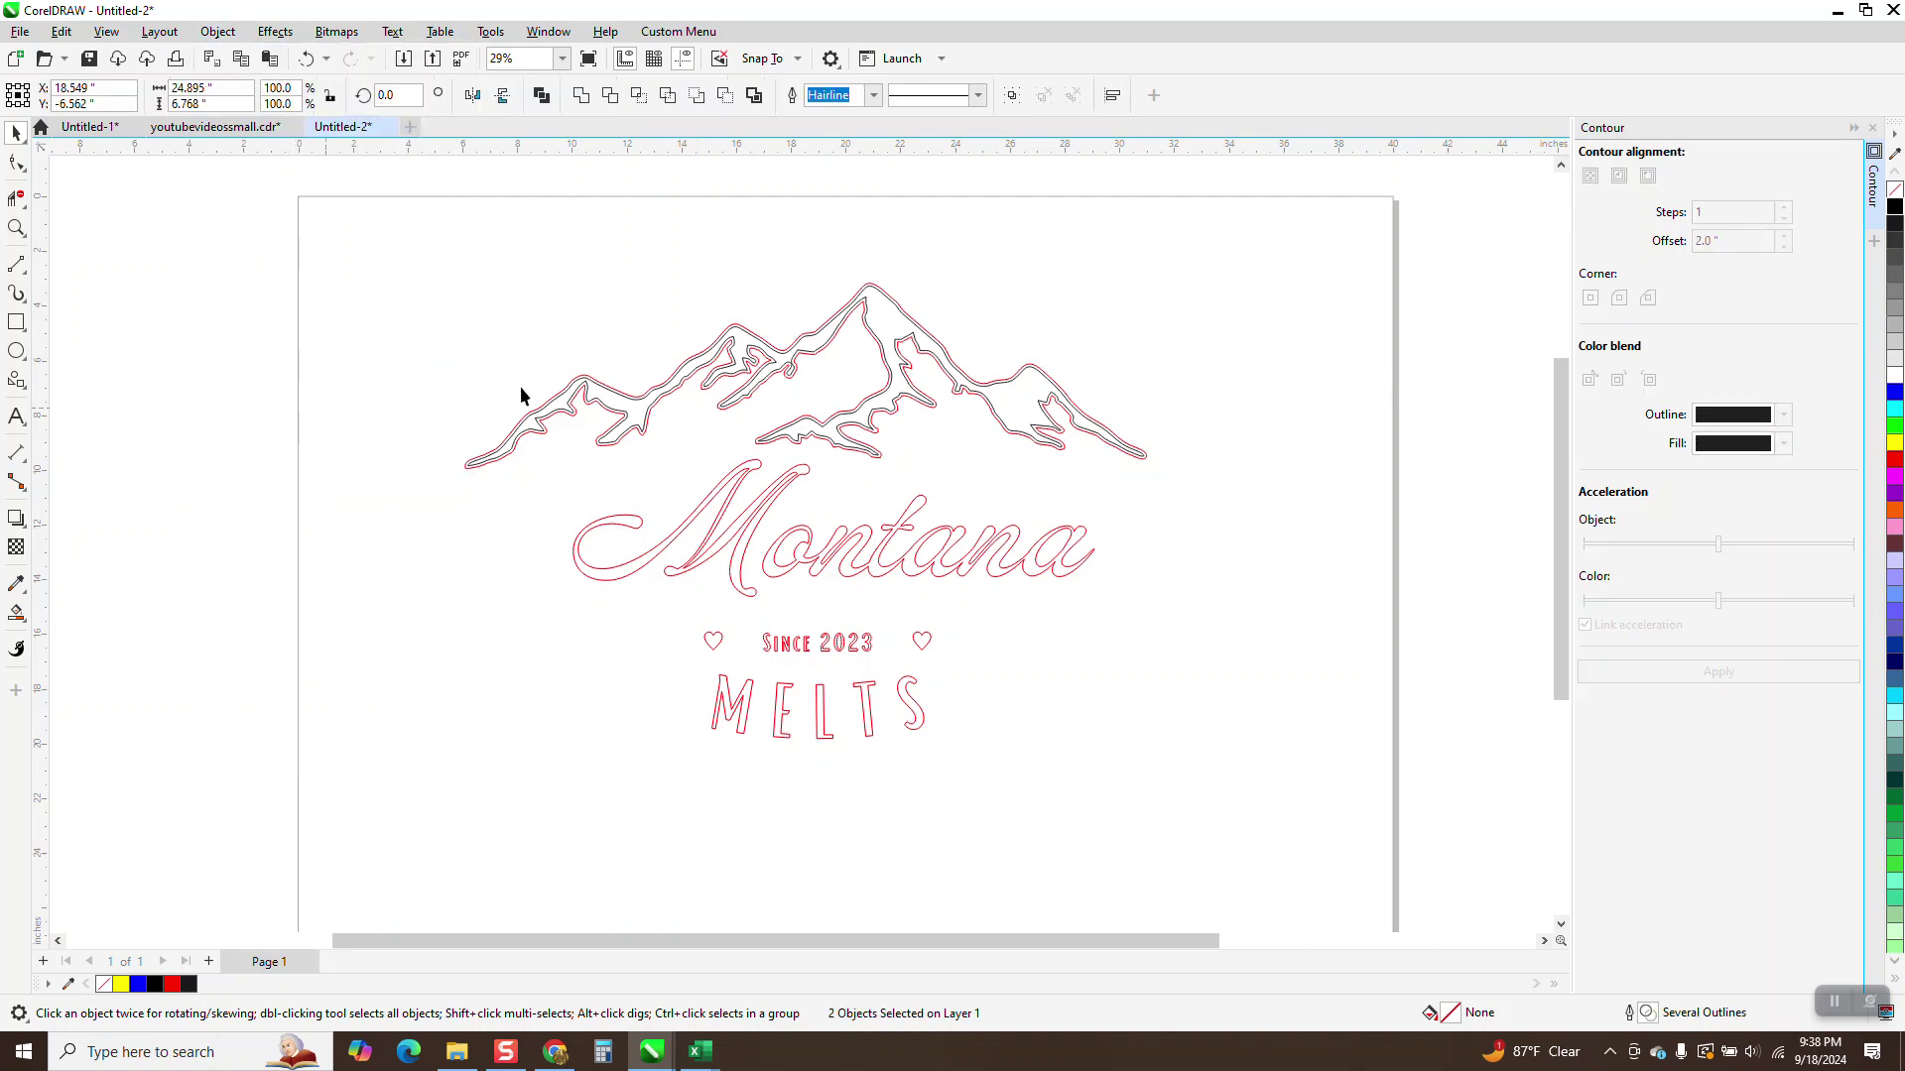
Nudge the red mountain off the page to the left and close the Contour docker.
{"action": "left_click", "coordinate": [908, 320]}
{"action": "key", "text": "shift+Left"}
{"action": "key", "text": "shift+Left"}
{"action": "key", "text": "shift+Left"}
{"action": "key", "text": "shift+Left"}
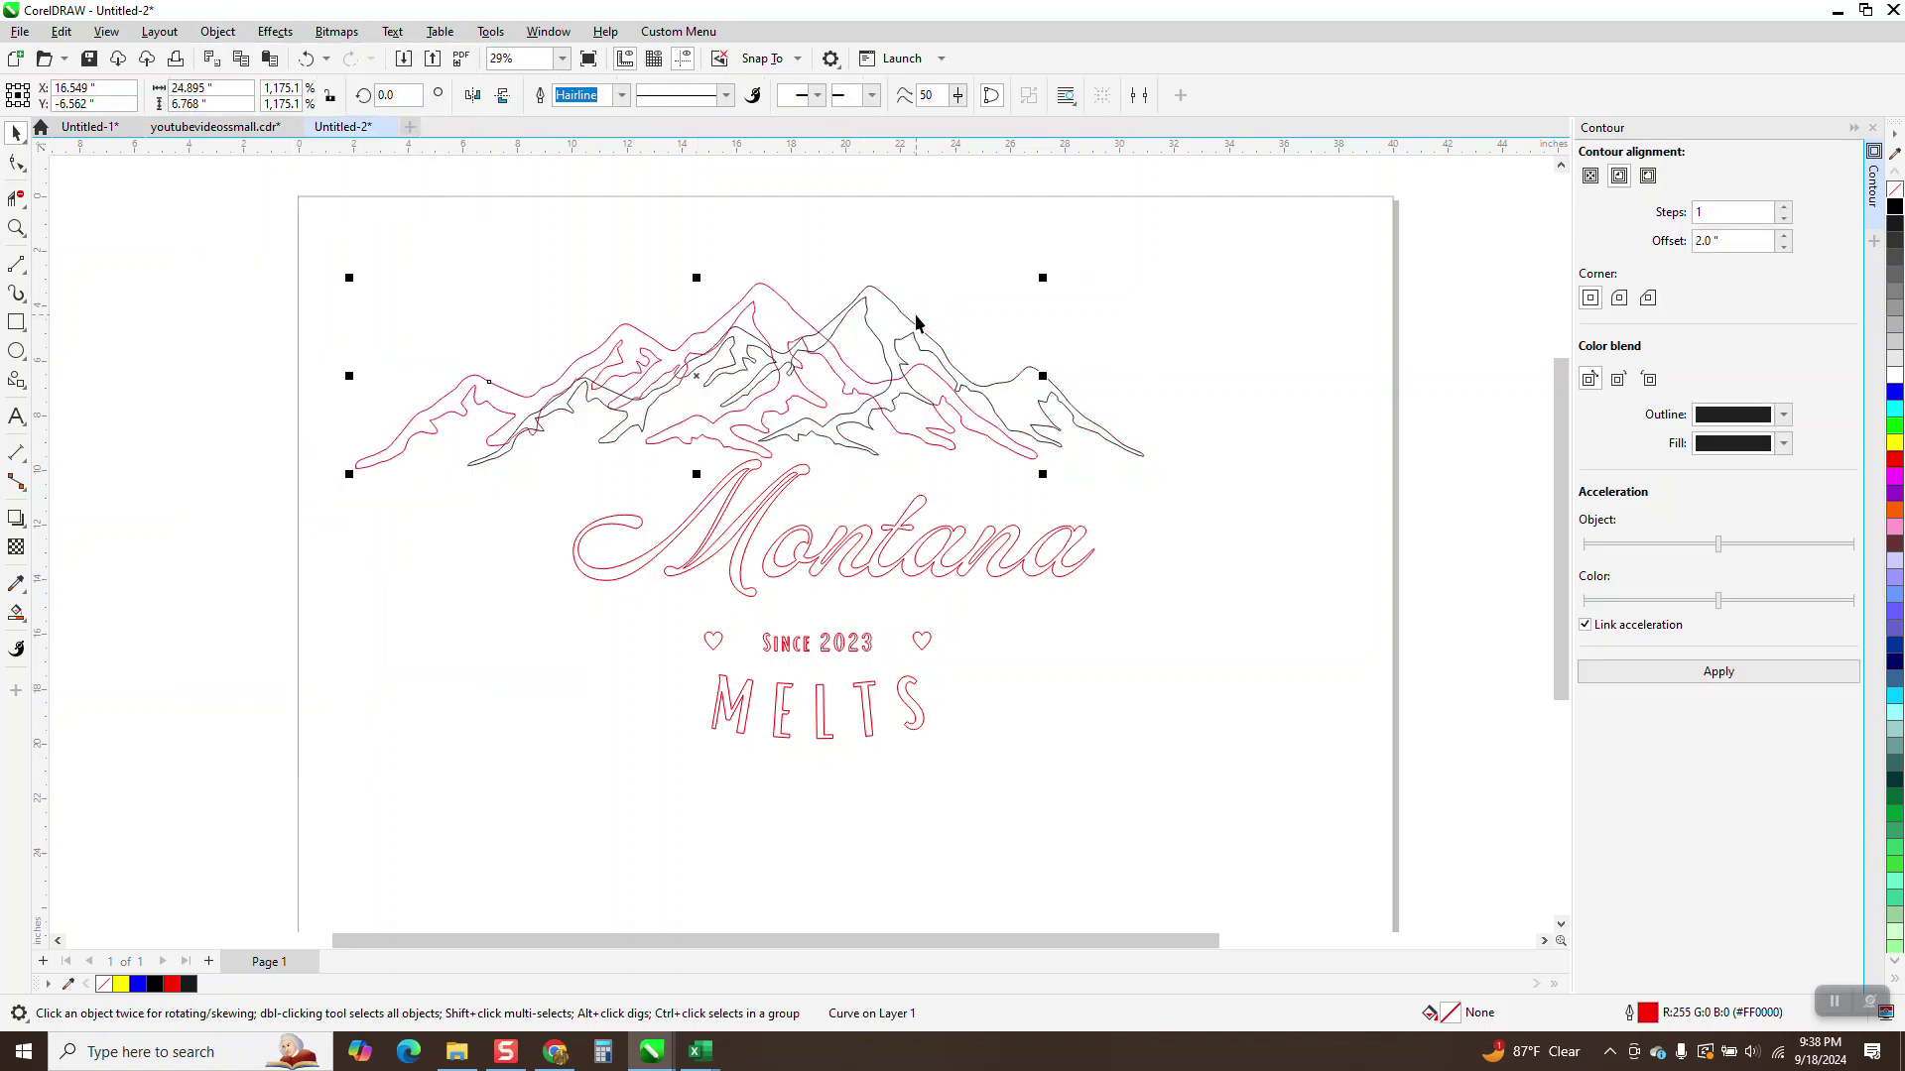
{"action": "key", "text": "shift+Left"}
{"action": "key", "text": "shift+Left"}
{"action": "key", "text": "shift+Left"}
{"action": "key", "text": "shift+Left"}
{"action": "key", "text": "shift+Left"}
{"action": "key", "text": "shift+Left"}
{"action": "key", "text": "shift+Left"}
{"action": "key", "text": "shift+Left"}
{"action": "key", "text": "shift+Left"}
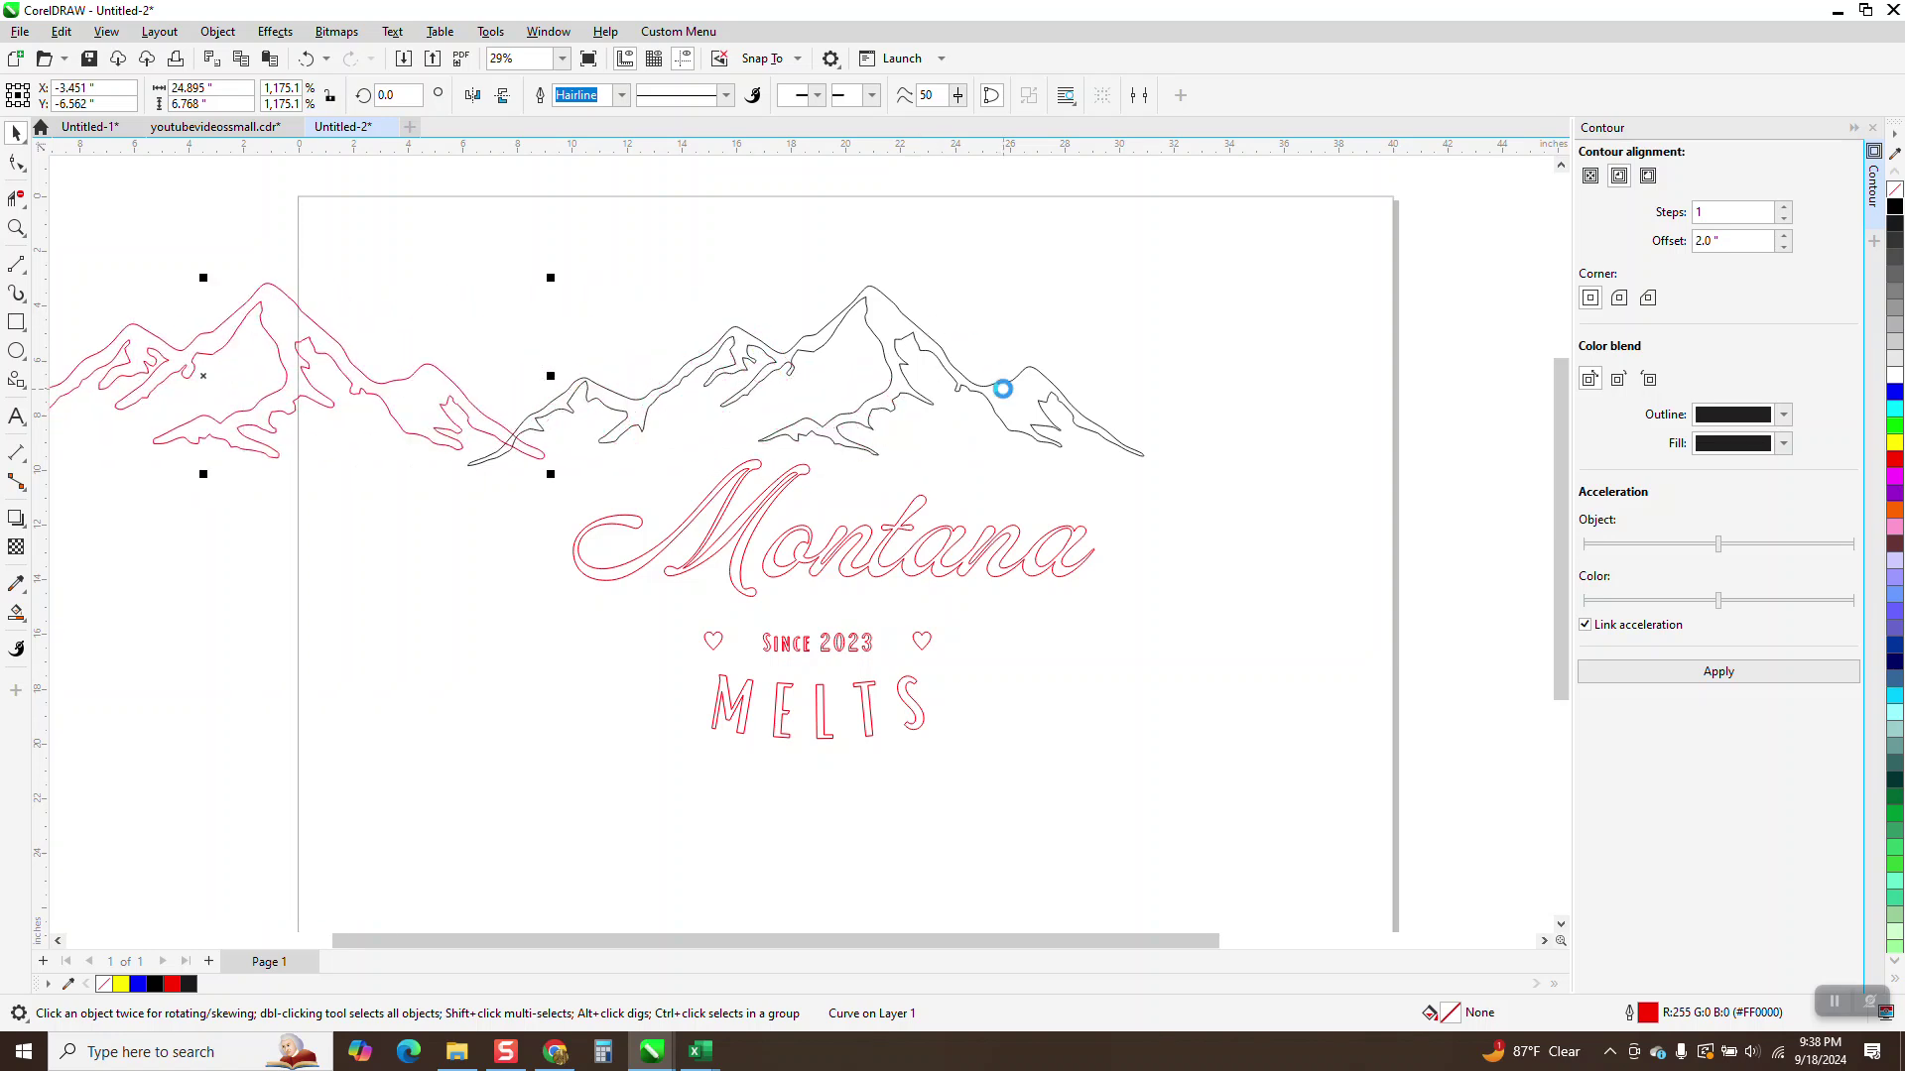
{"action": "scroll", "coordinate": [1319, 568], "scroll_direction": "down", "scroll_amount": 3}
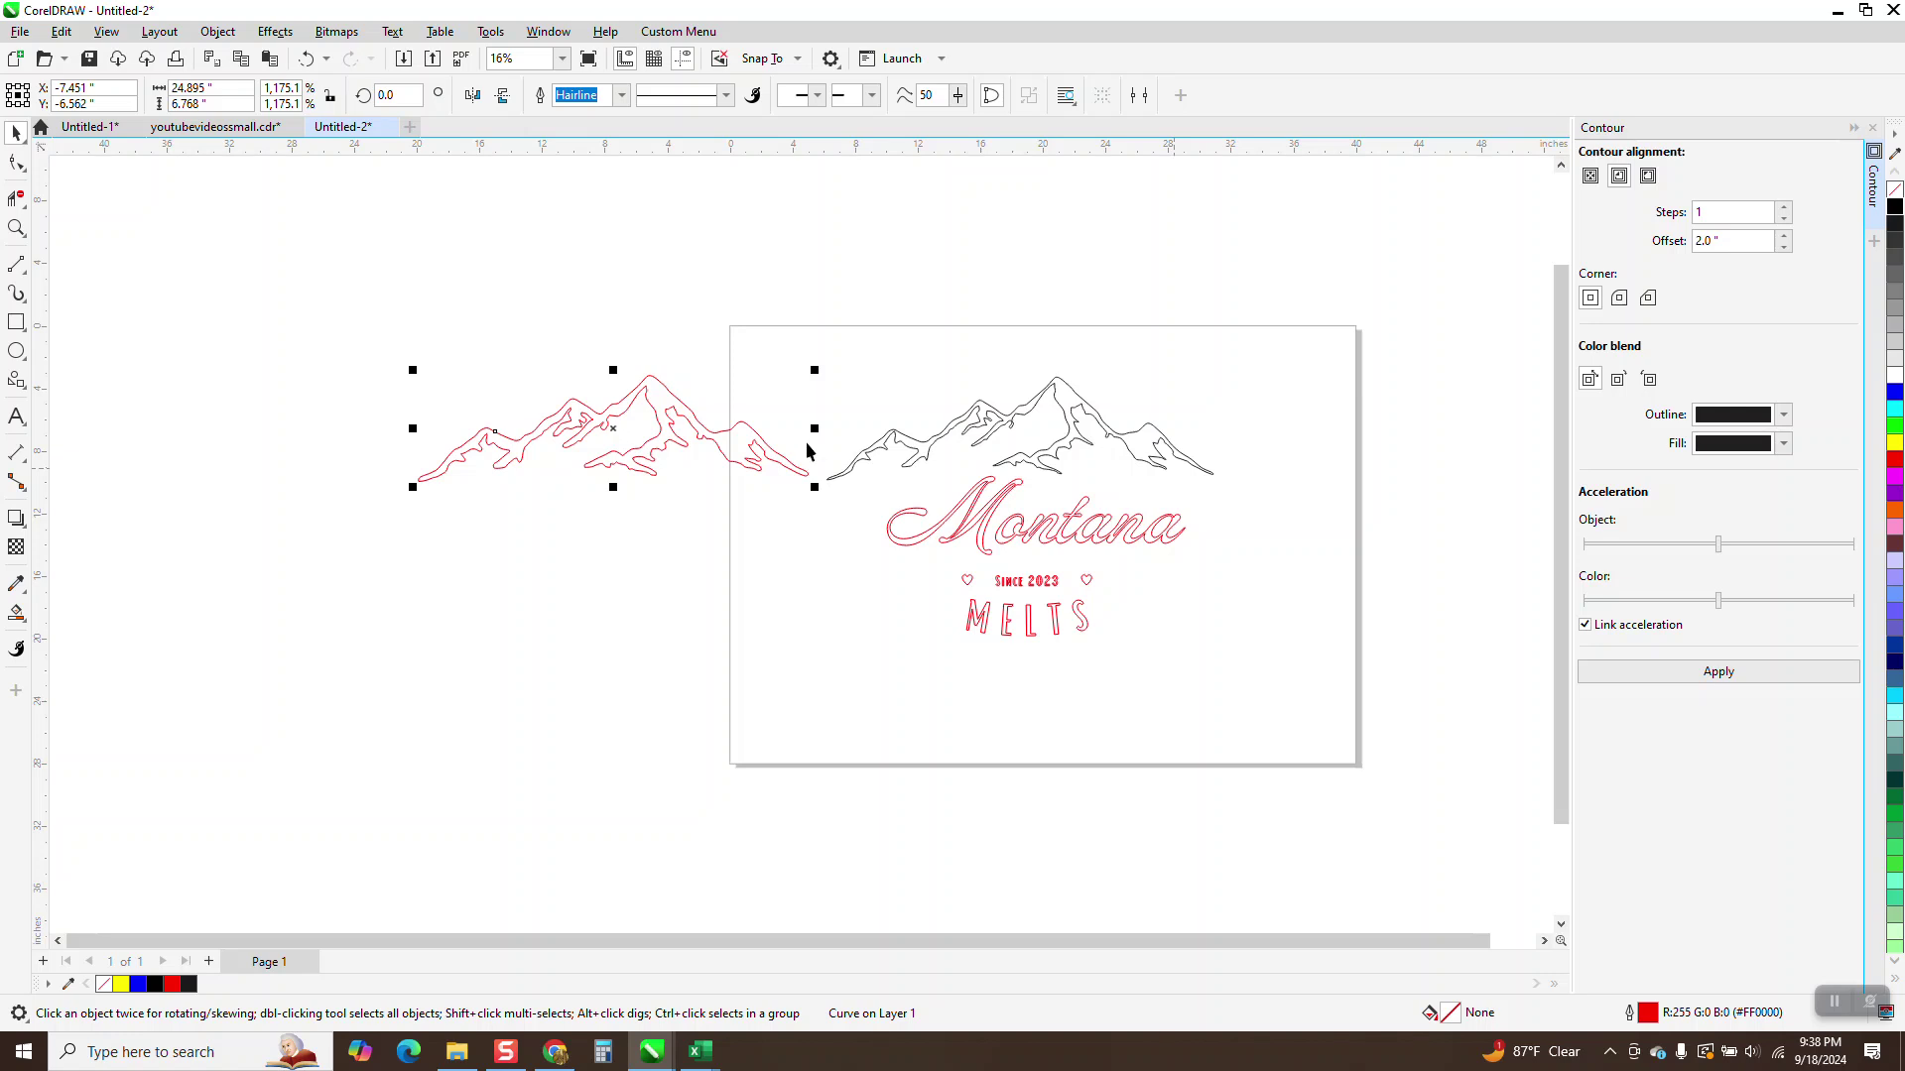
{"action": "left_click", "coordinate": [1872, 129]}
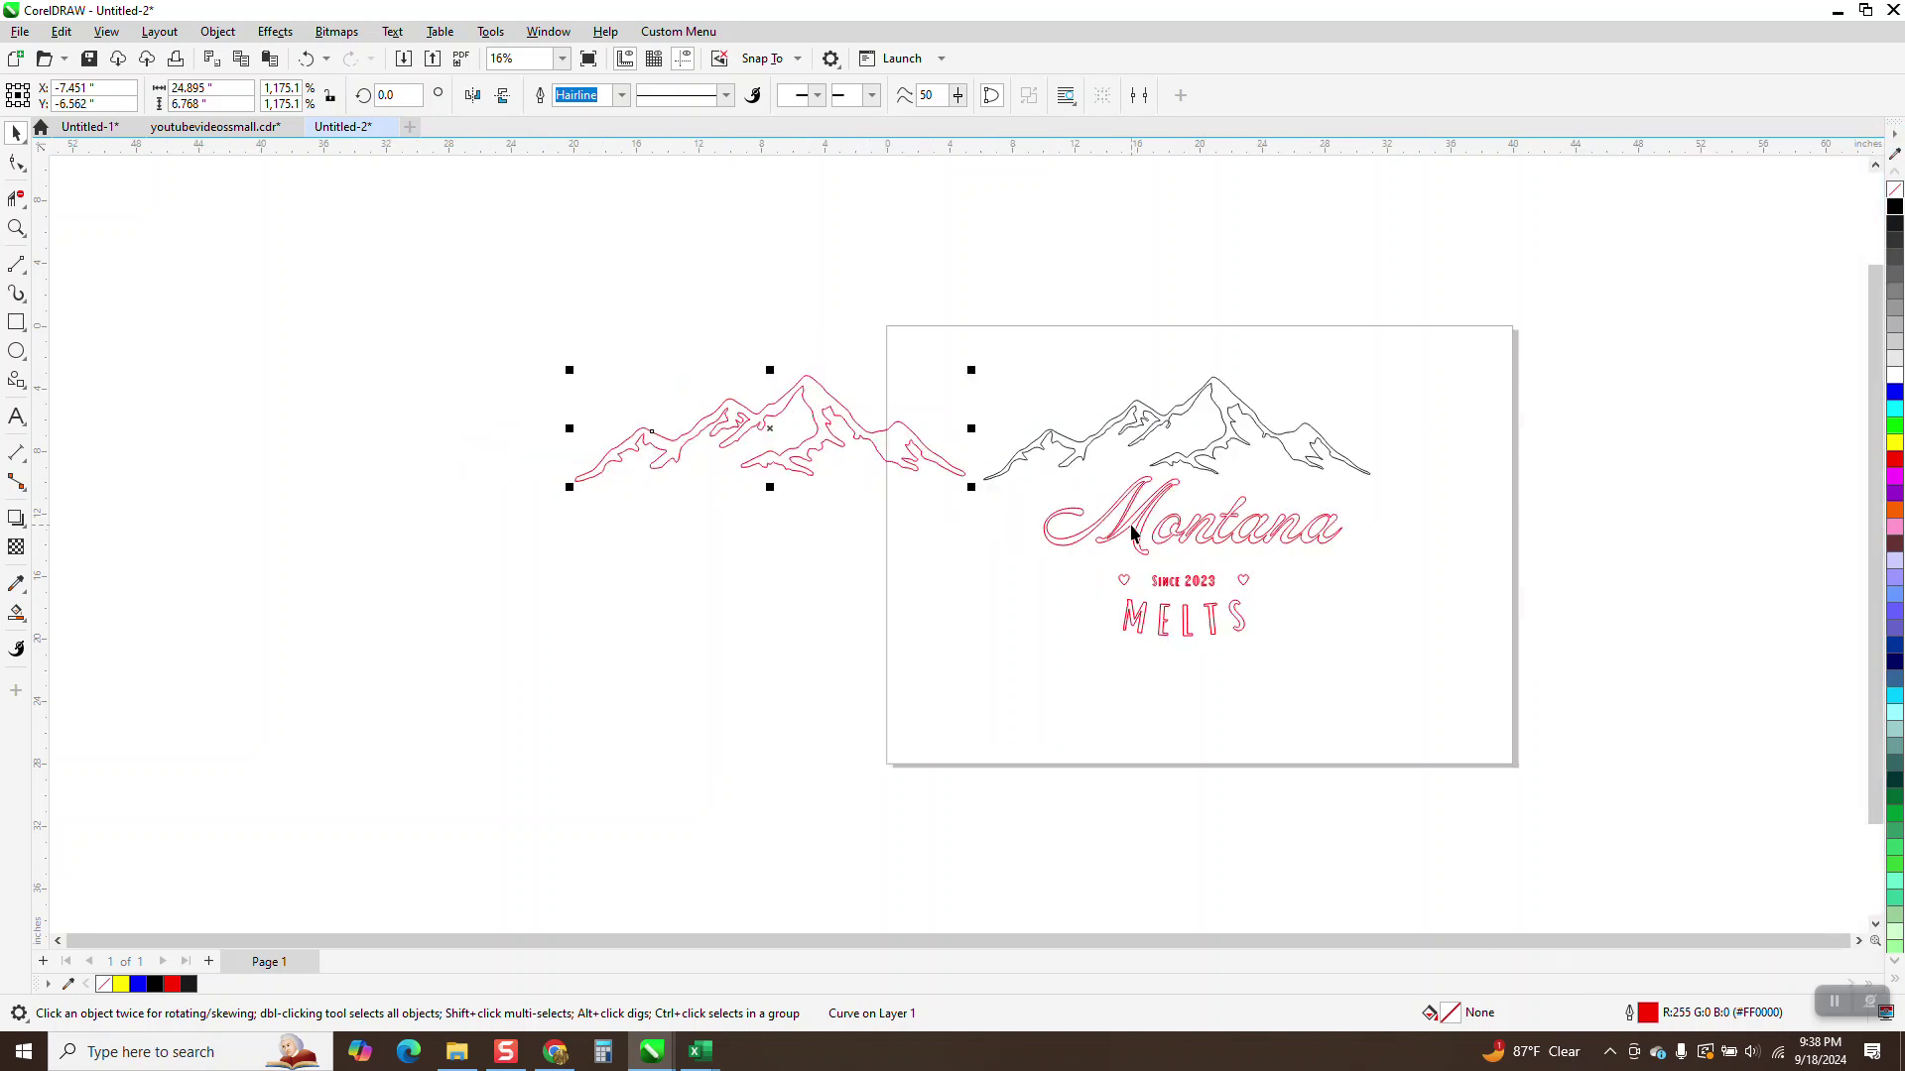